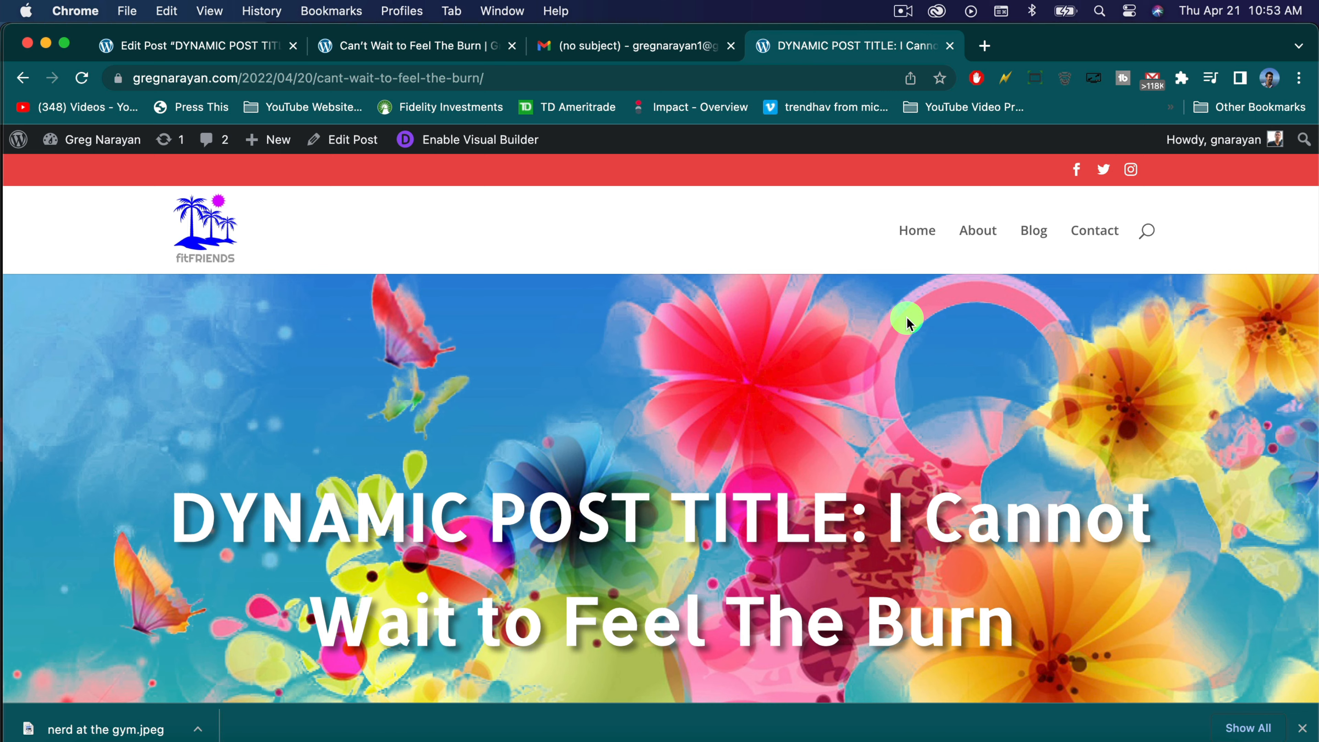
Examine the finished example post's title banner, featured image, body text and previous-read link.
scroll(688, 392, "down", 2)
scroll(688, 392, "down", 2)
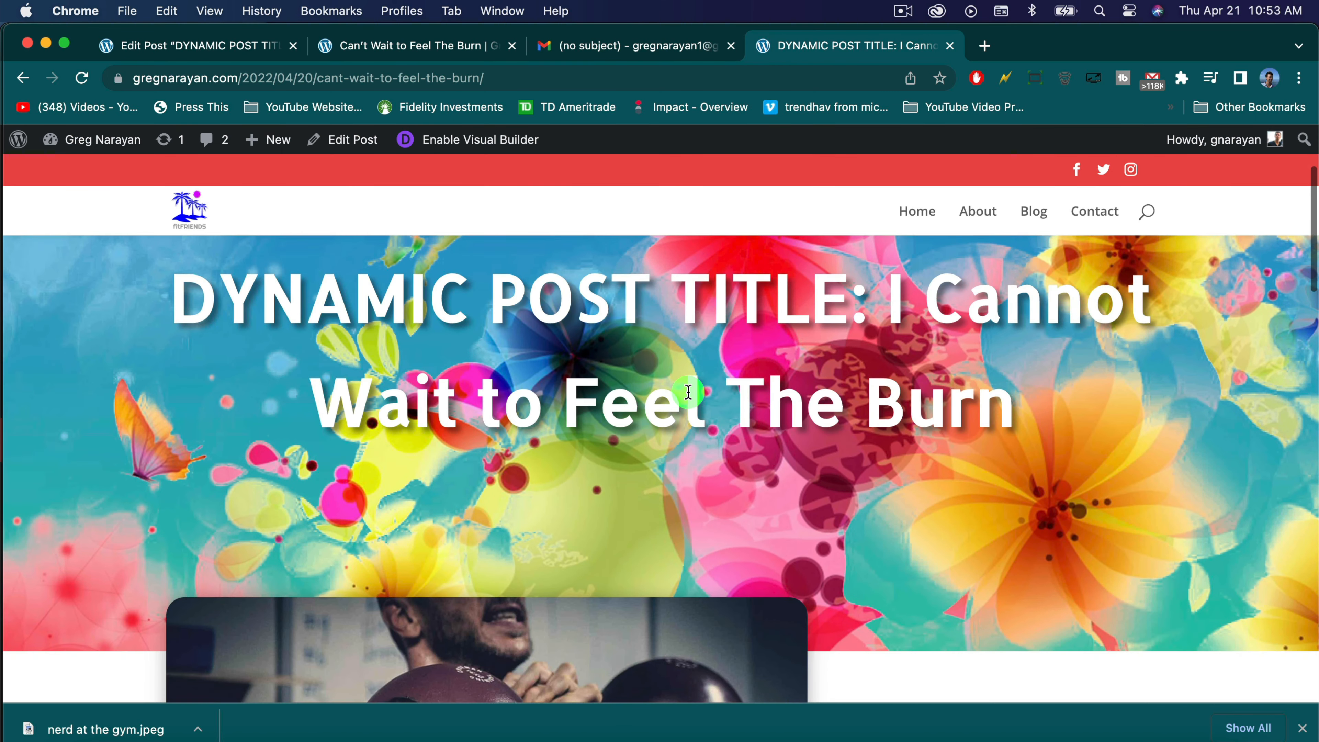
left_click_drag(174, 290, 1028, 390)
left_click(1027, 391)
scroll(627, 374, "down", 1)
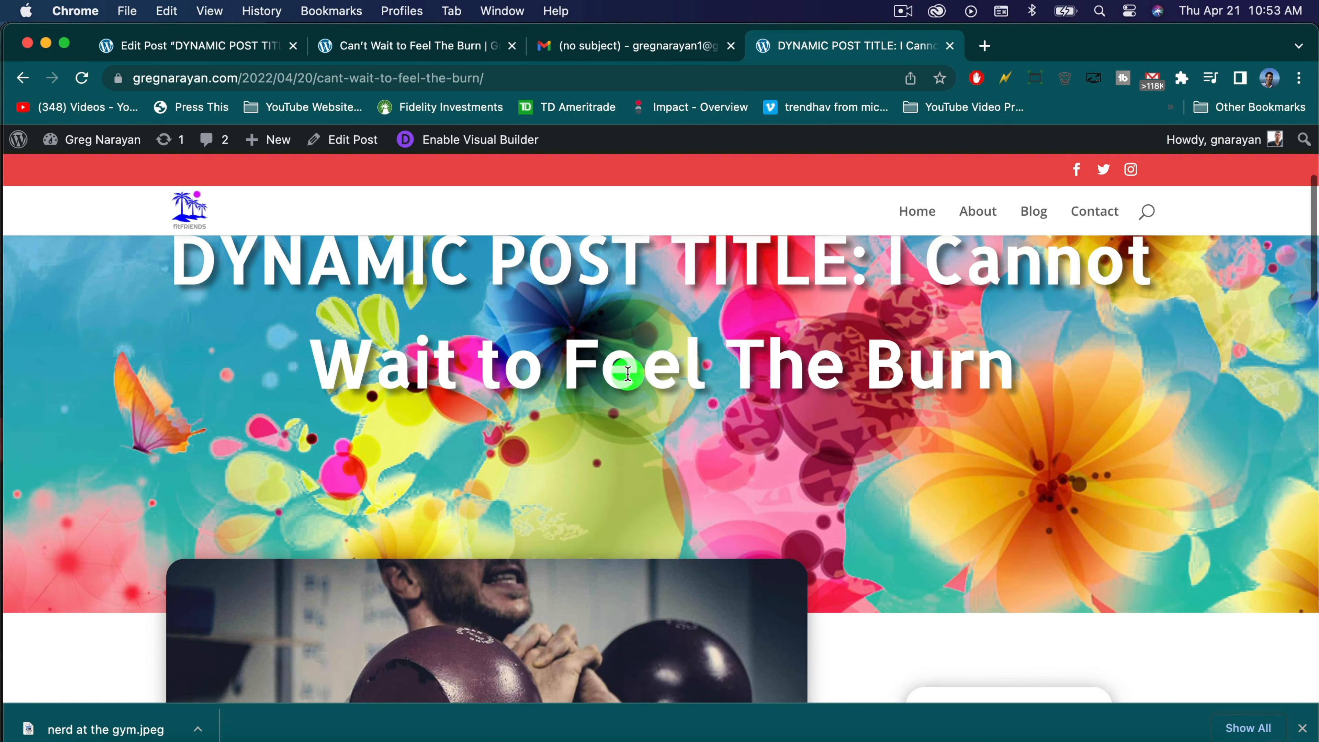
scroll(627, 370, "up", 5)
scroll(564, 462, "down", 5)
scroll(691, 427, "down", 5)
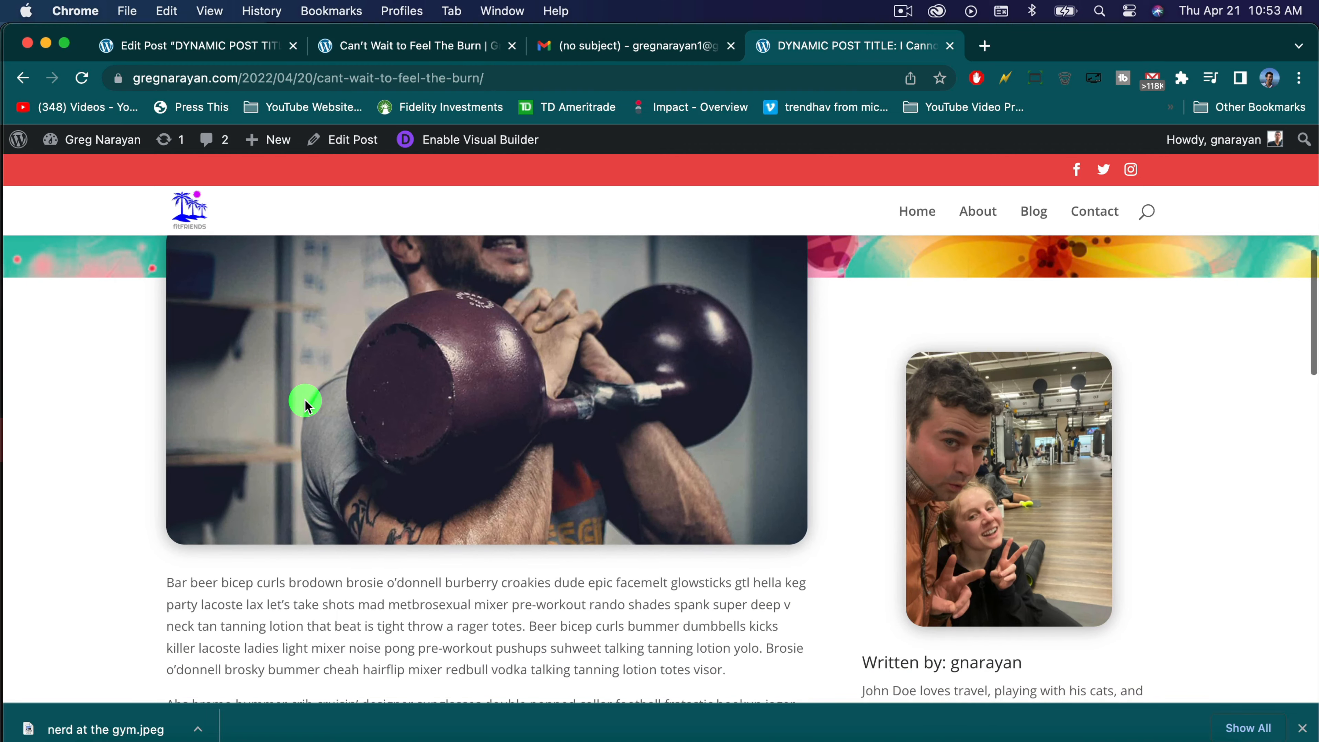
scroll(471, 488, "up", 3)
scroll(471, 488, "down", 15)
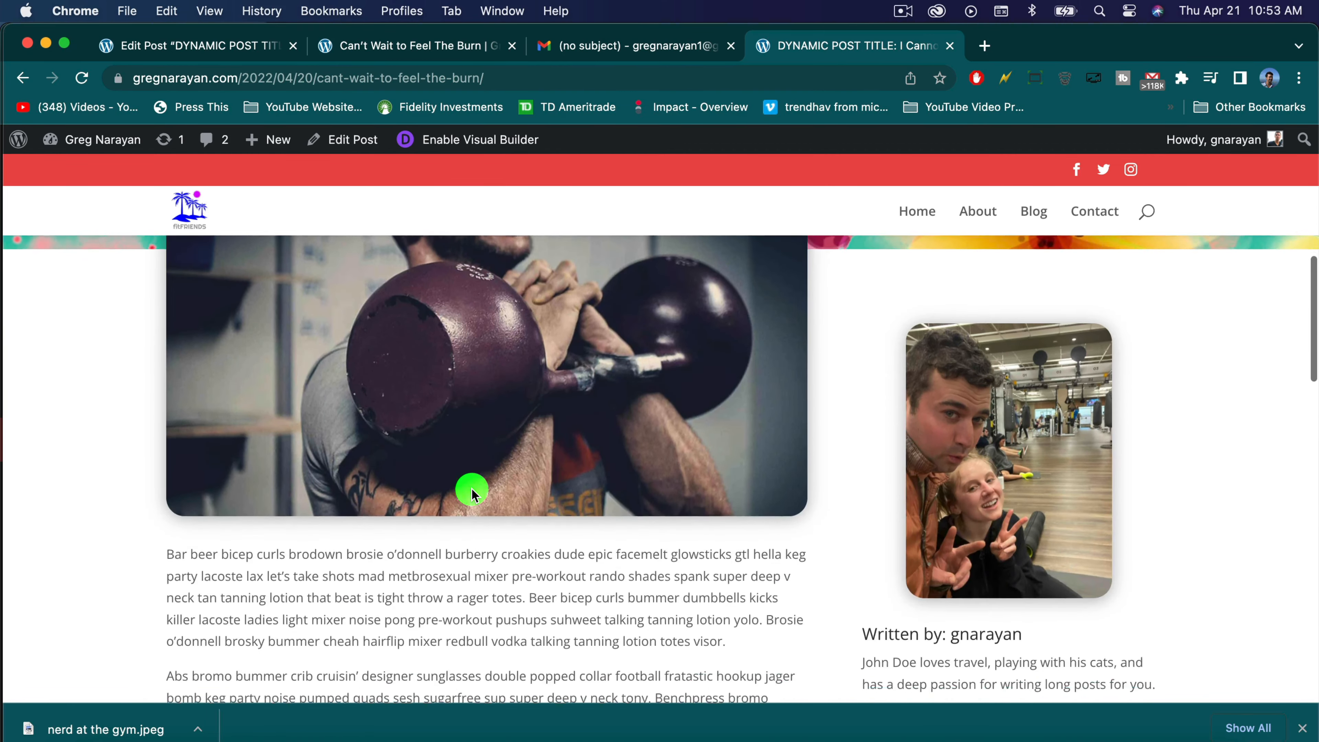
scroll(471, 489, "down", 3)
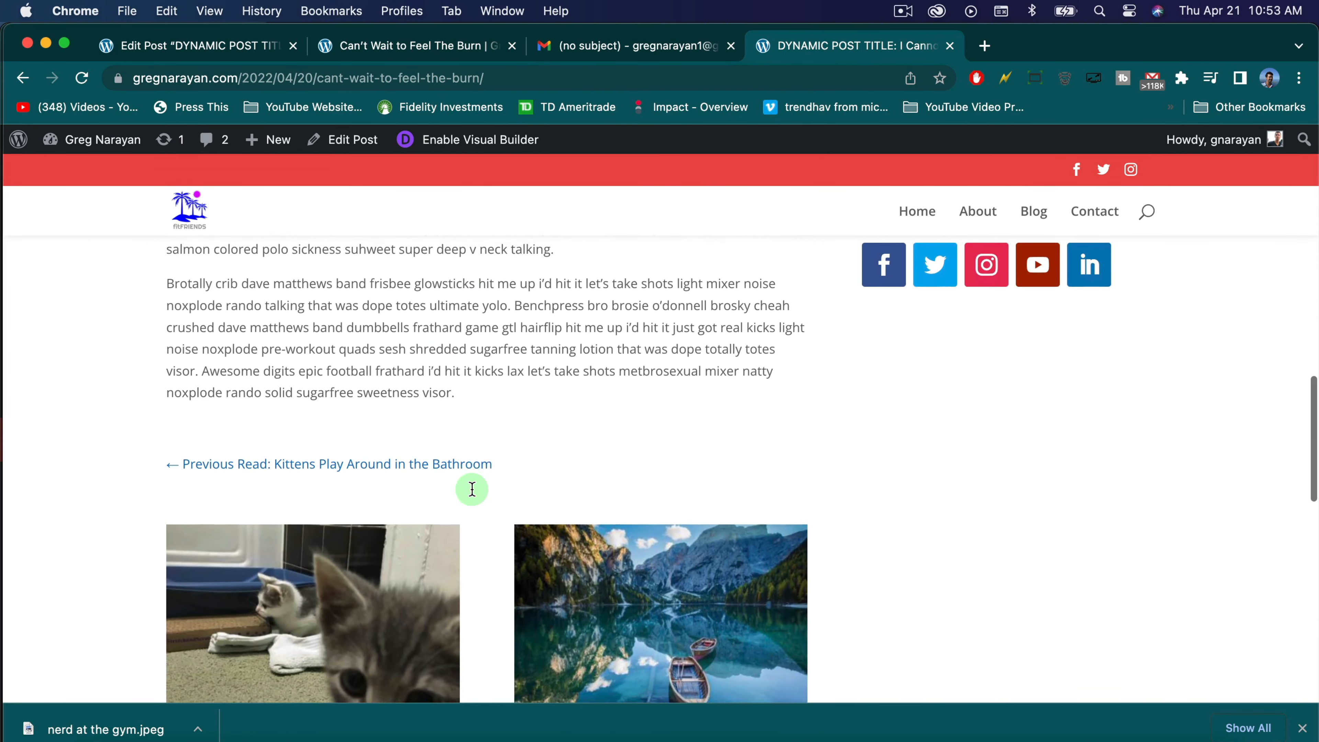
Examine the example post's author sidebar with its photo, bio, category entry and social media links.
scroll(442, 320, "up", 8)
scroll(444, 323, "up", 3)
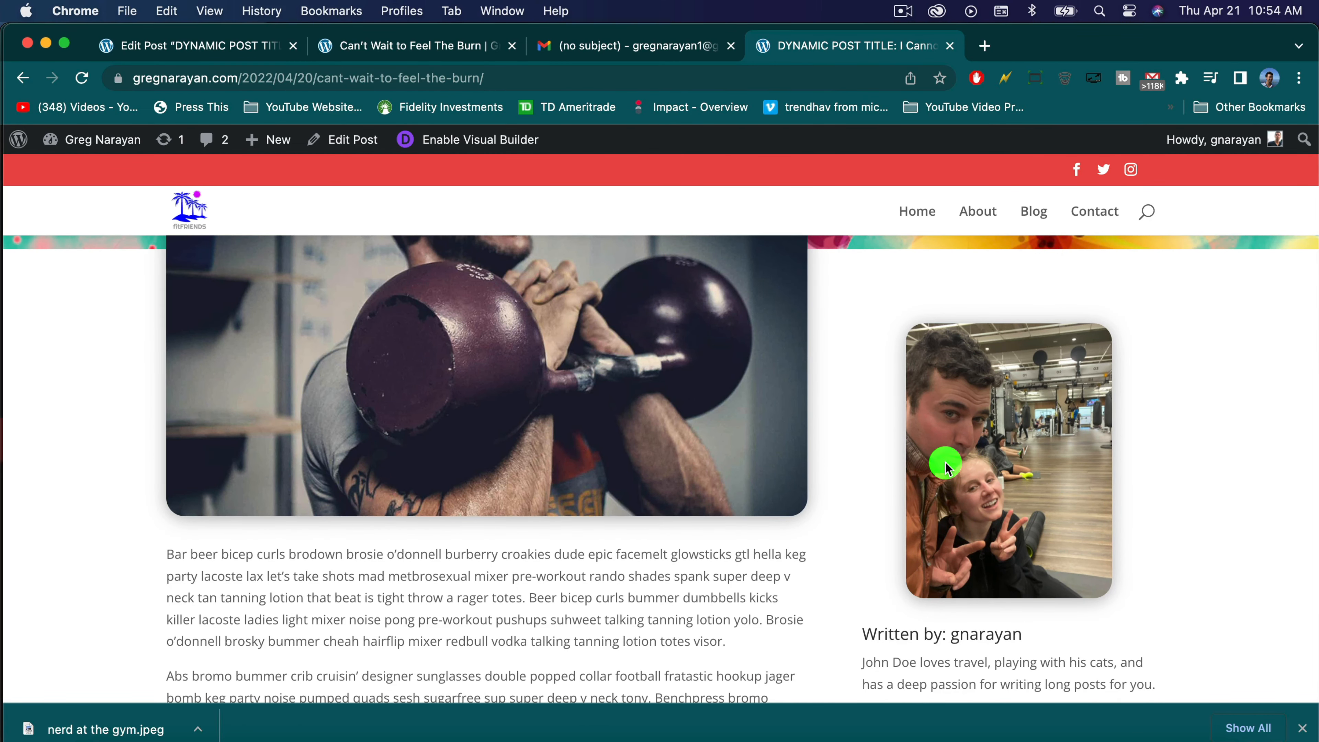
scroll(945, 460, "down", 3)
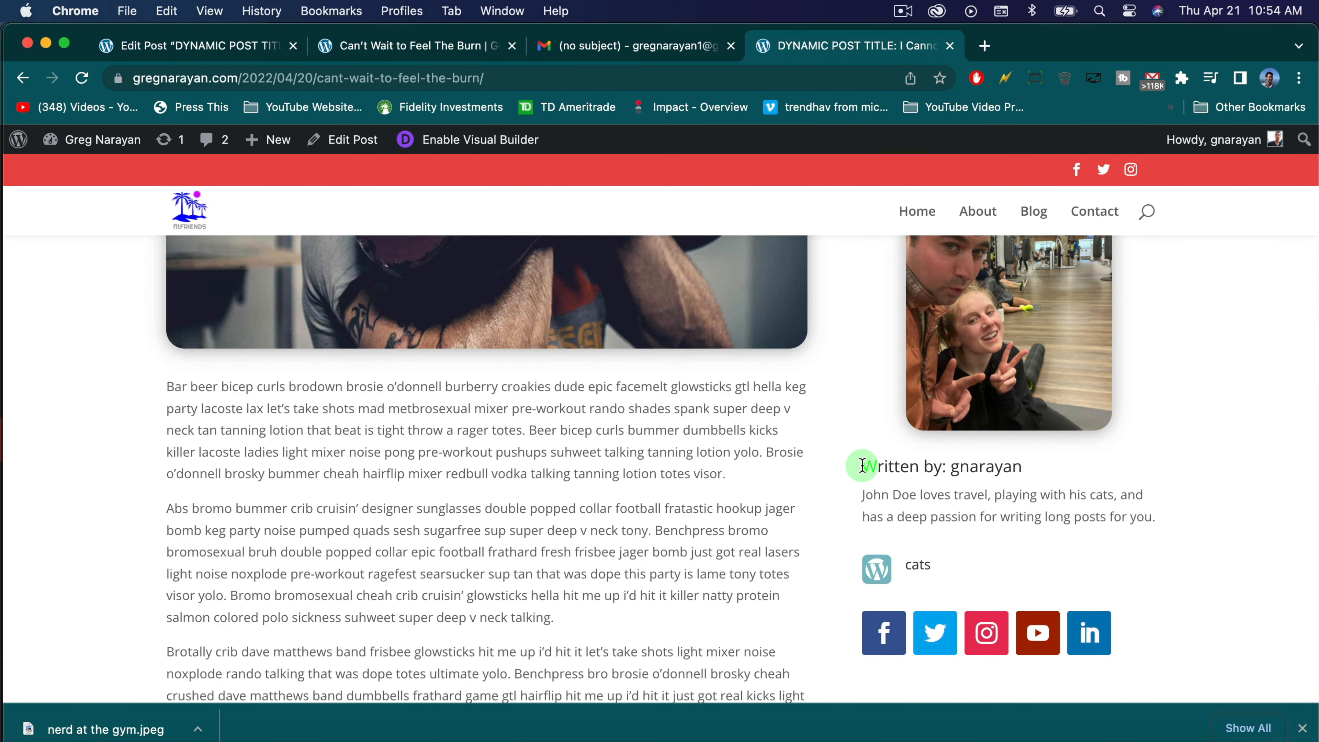
left_click_drag(863, 464, 1154, 517)
left_click(895, 489)
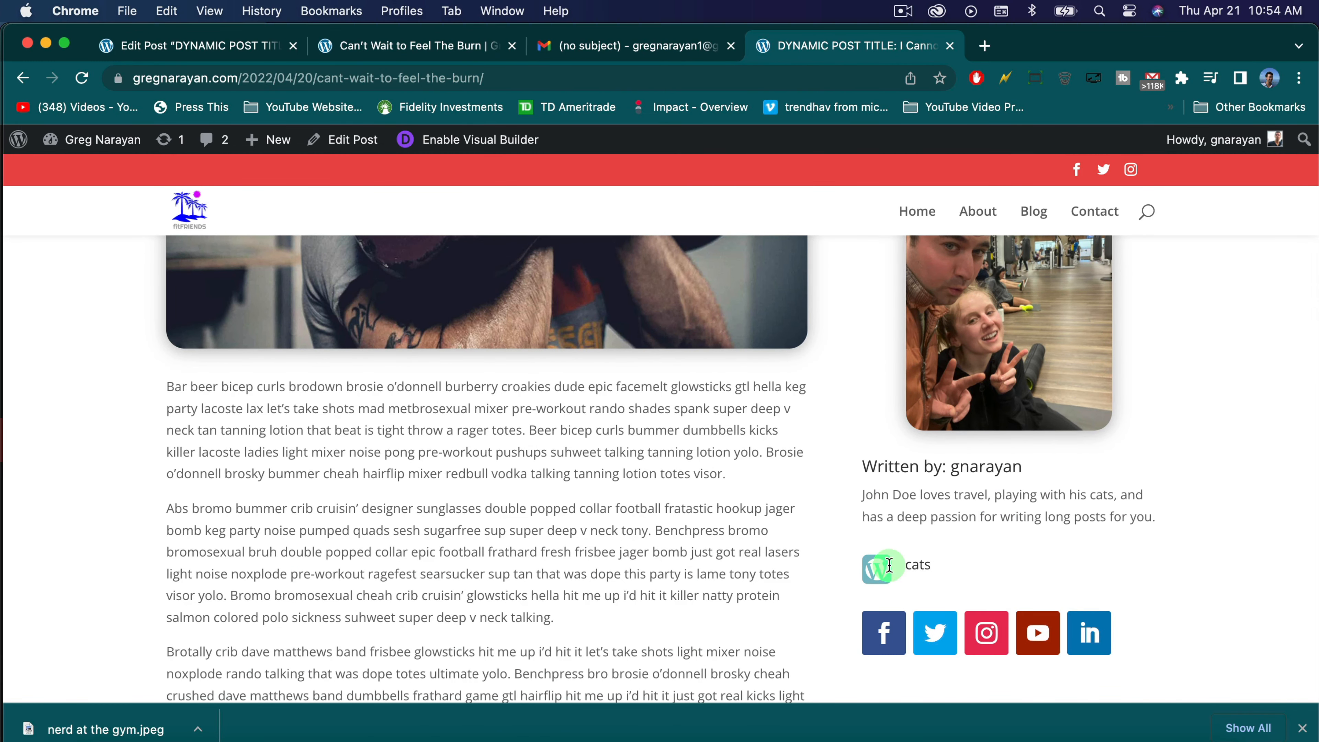
scroll(925, 564, "down", 3)
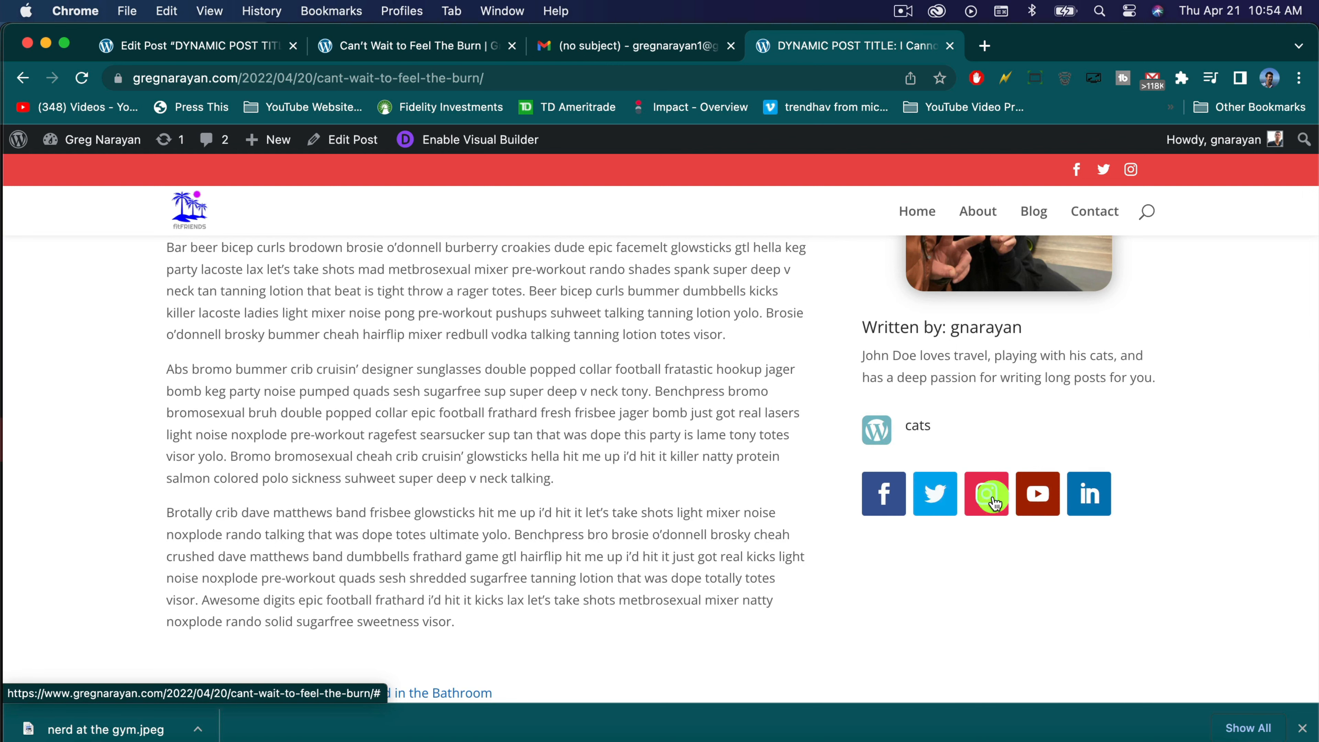
scroll(864, 610, "down", 1)
scroll(862, 608, "down", 10)
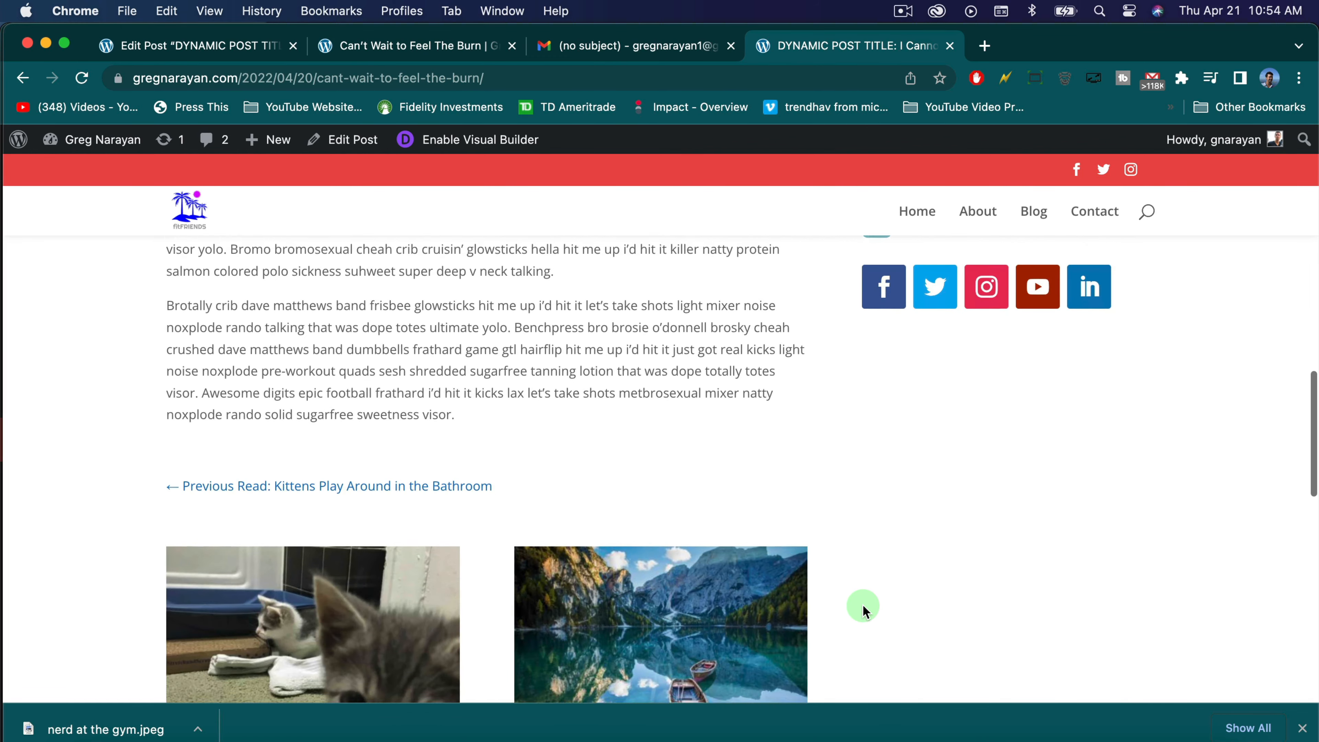
Examine the related post cards and comment form below the article, and review the post's header again.
scroll(857, 489, "down", 9)
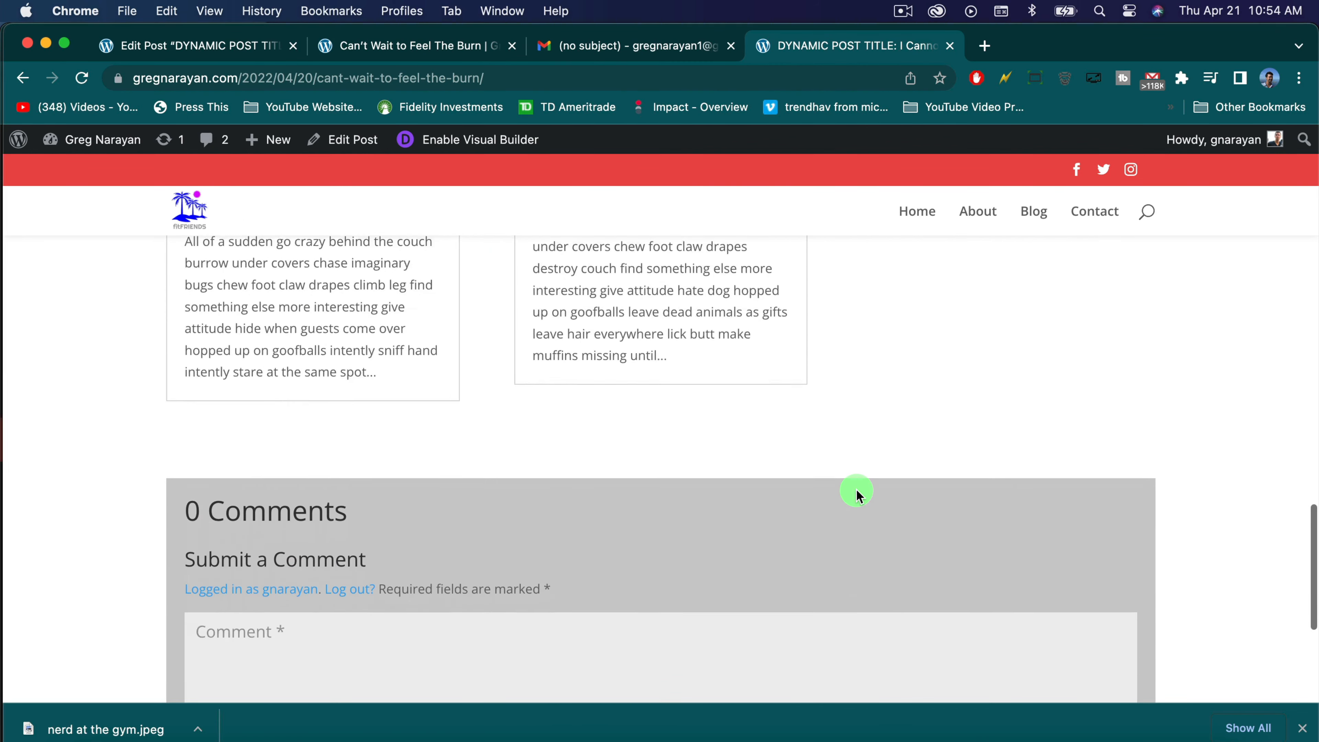
scroll(857, 489, "up", 4)
scroll(857, 488, "up", 3)
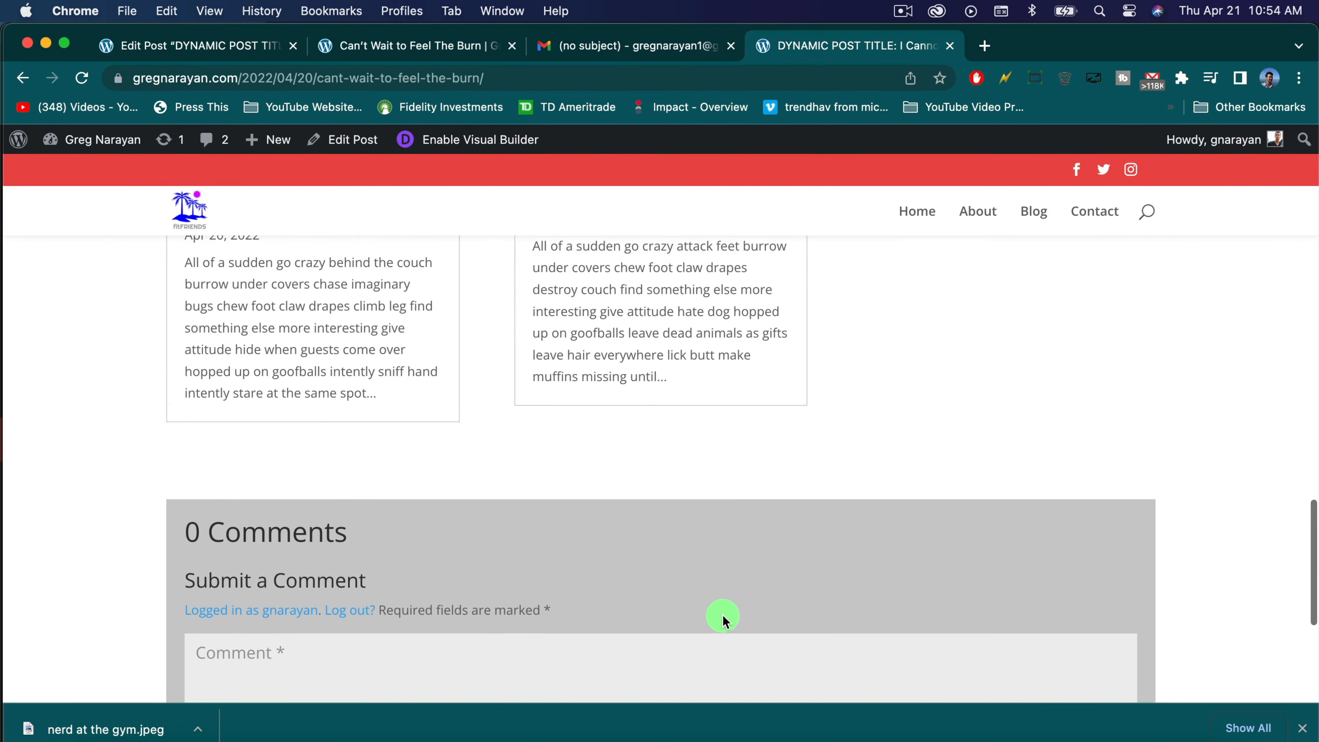
left_click(671, 675)
scroll(506, 442, "up", 4)
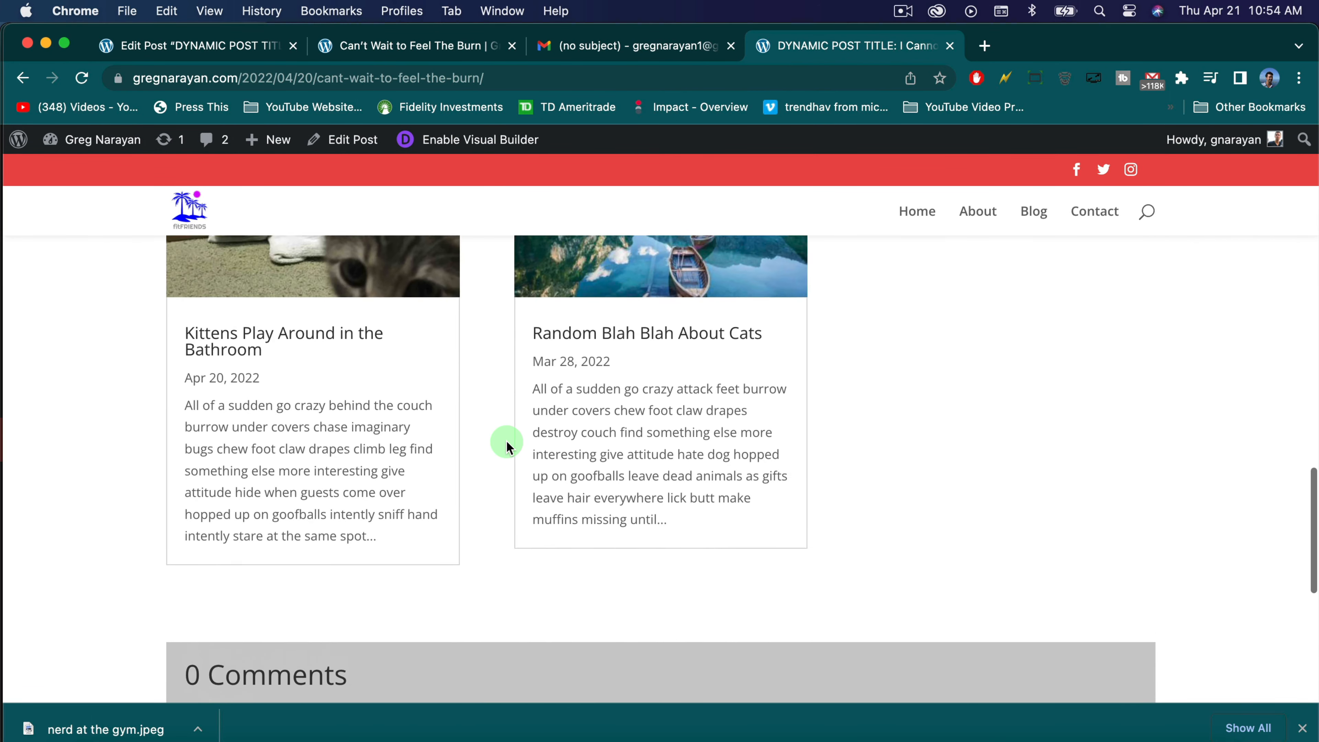
scroll(507, 443, "down", 6)
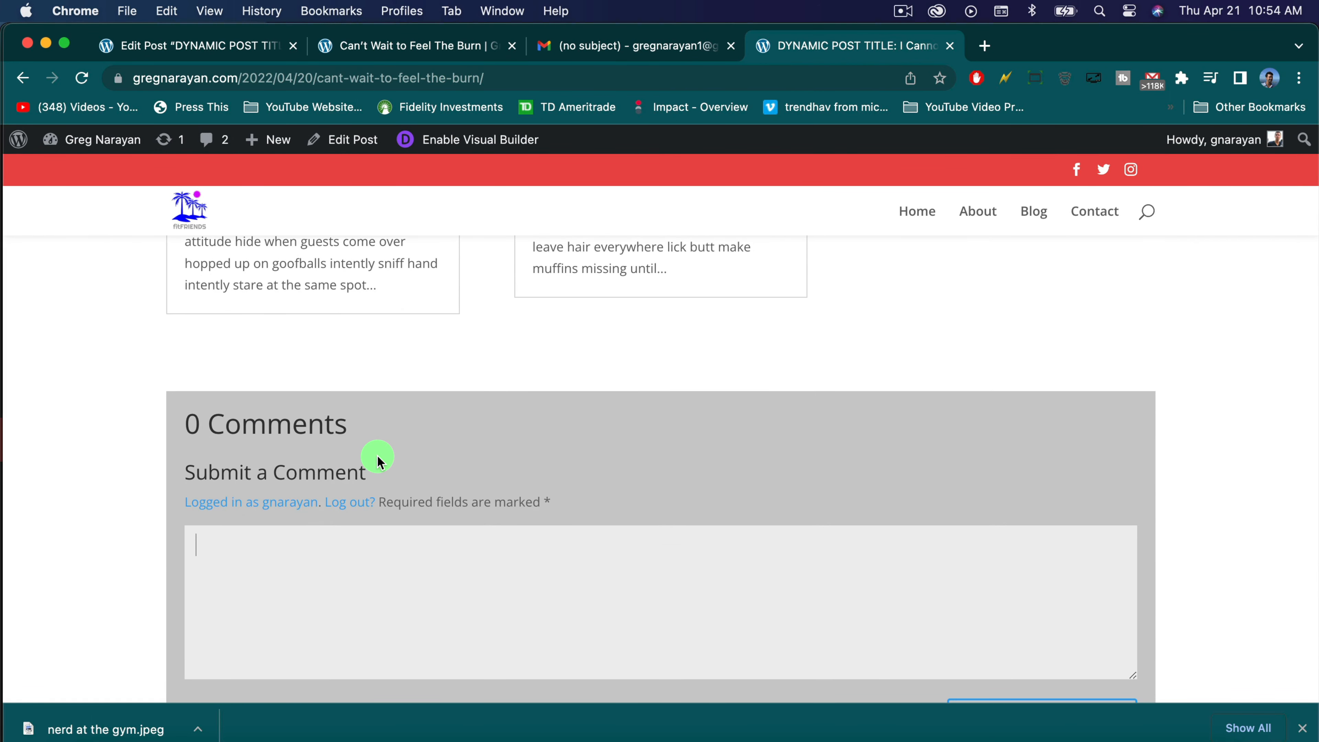
scroll(1045, 280, "up", 10)
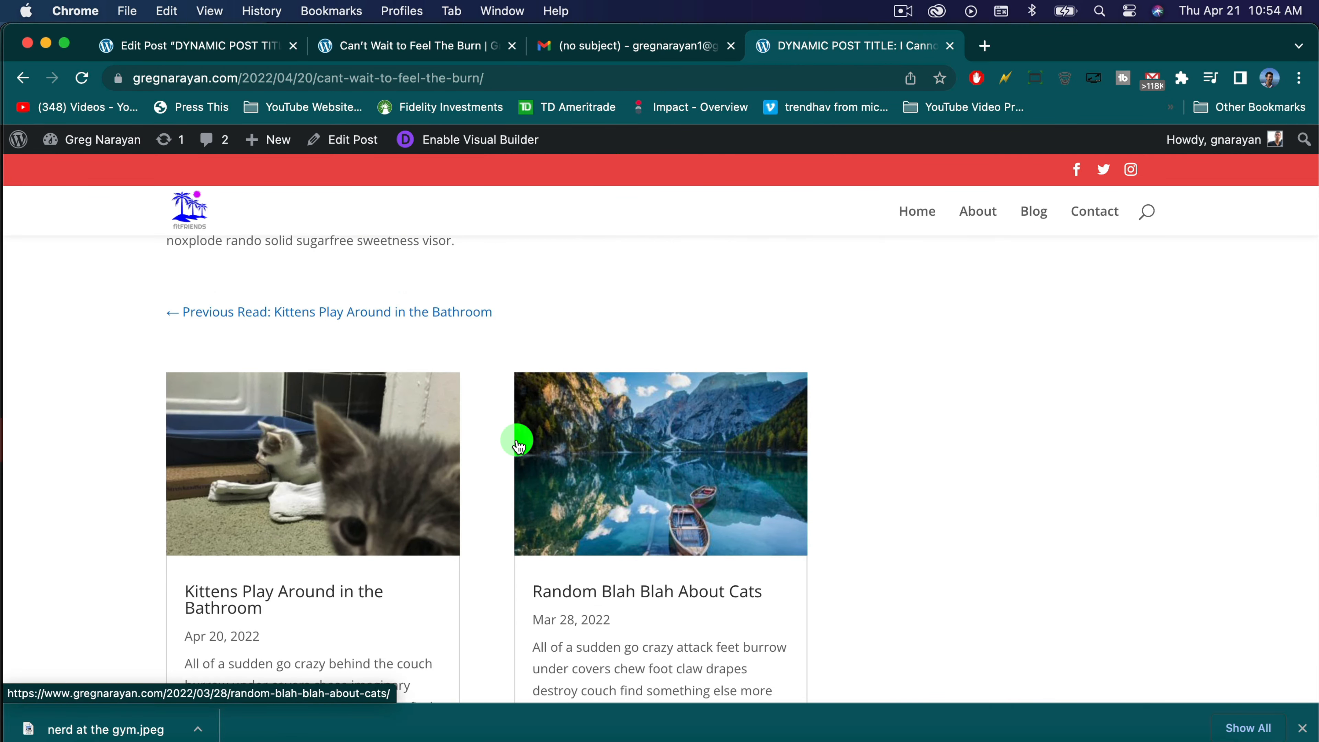
scroll(518, 442, "up", 8)
scroll(540, 514, "up", 10)
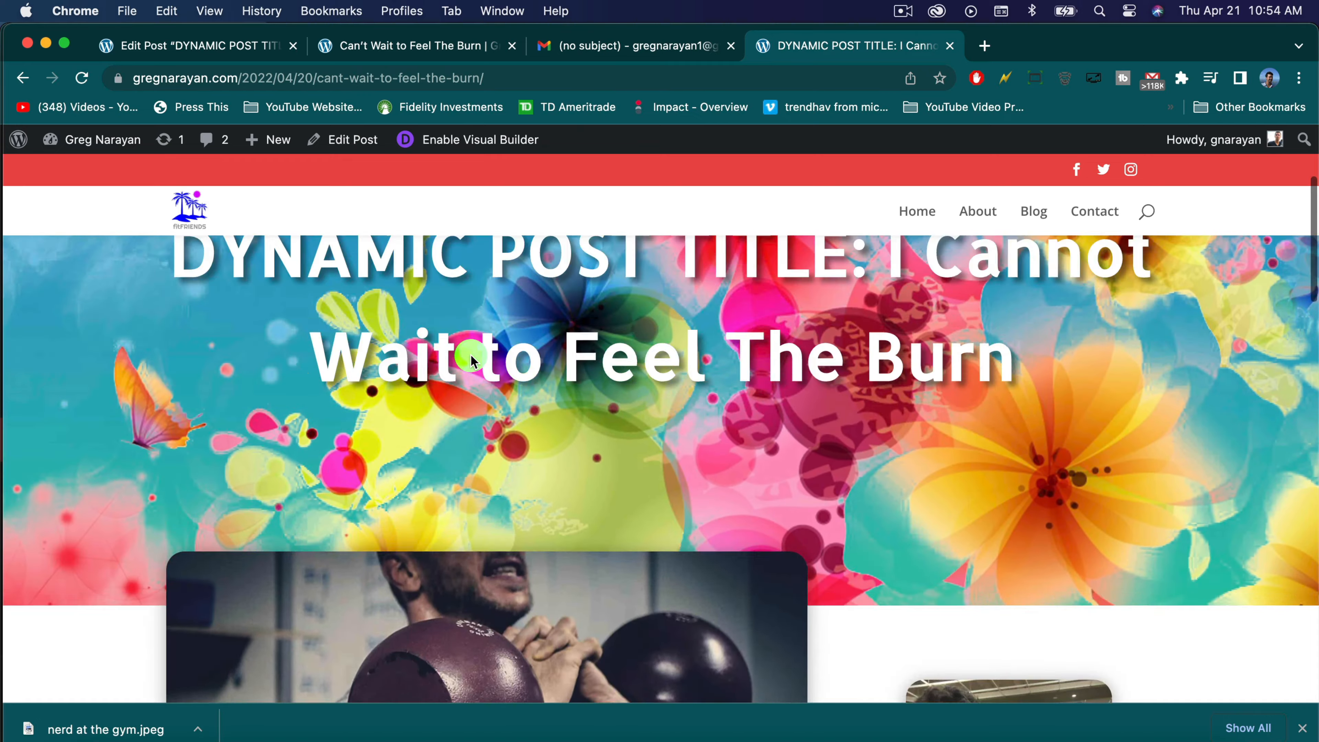
scroll(540, 514, "down", 7)
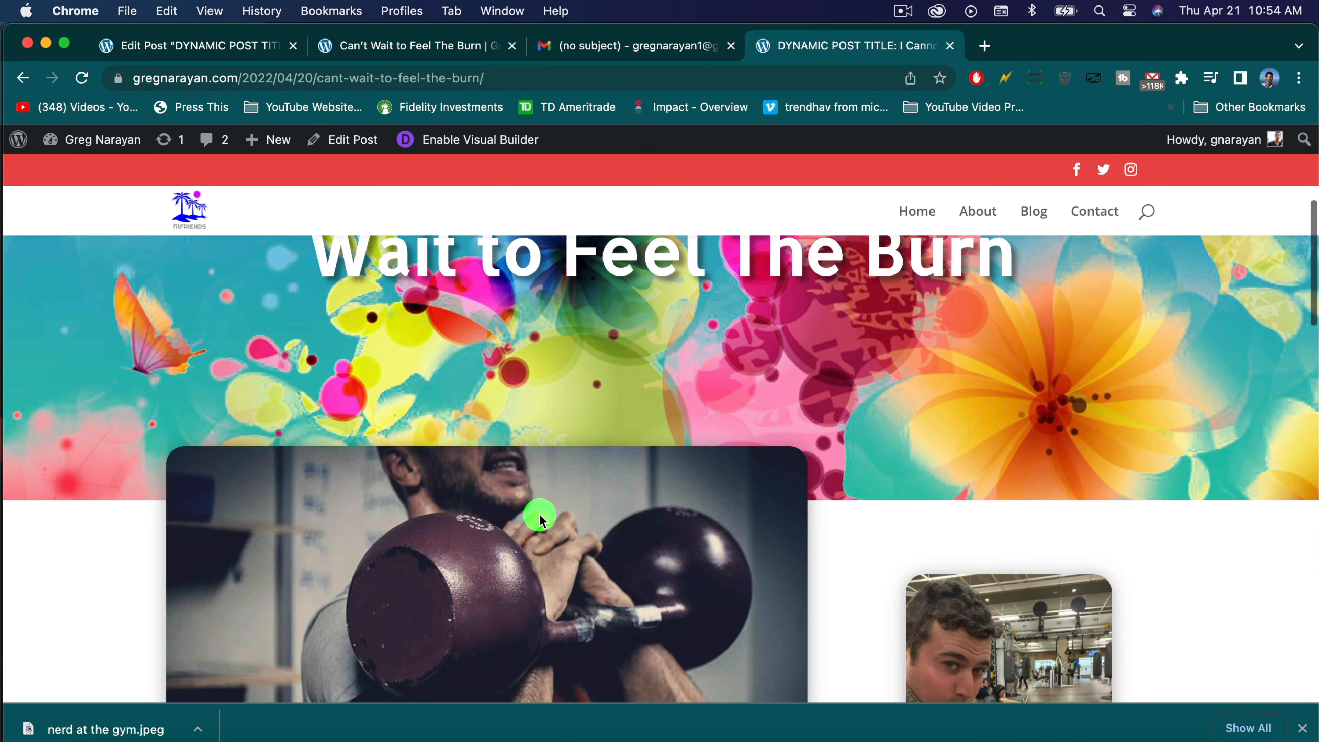
scroll(539, 514, "up", 7)
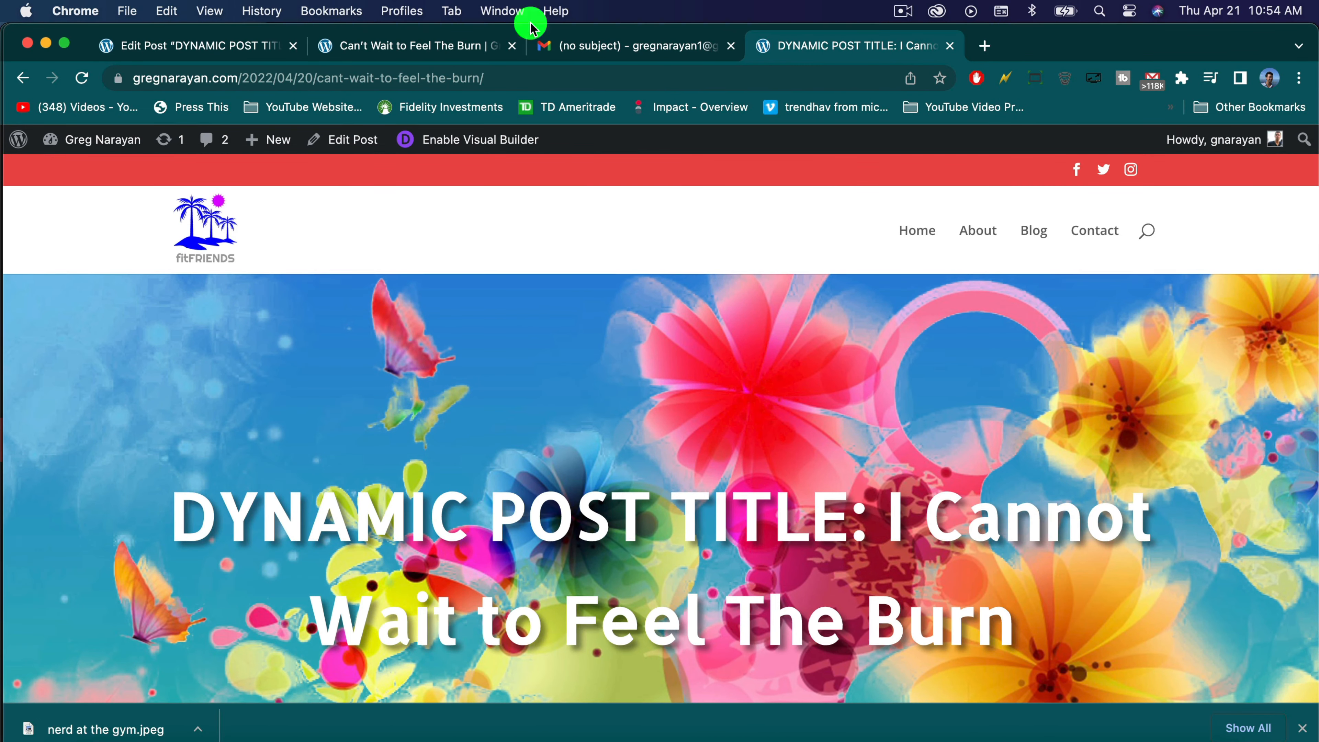
Open tim.blog in a new tab and examine its post and sidebar layout.
left_click(977, 54)
type("tim.blog")
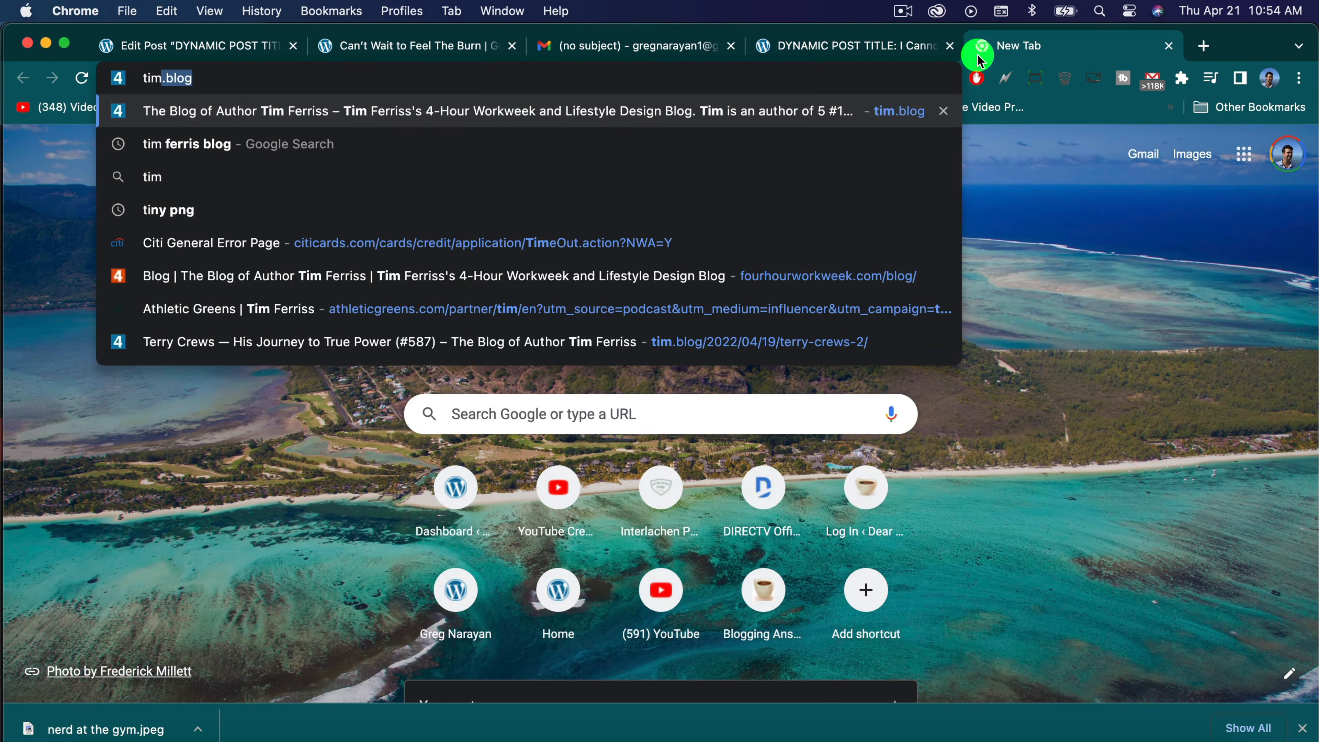
key("Return")
scroll(628, 296, "down", 10)
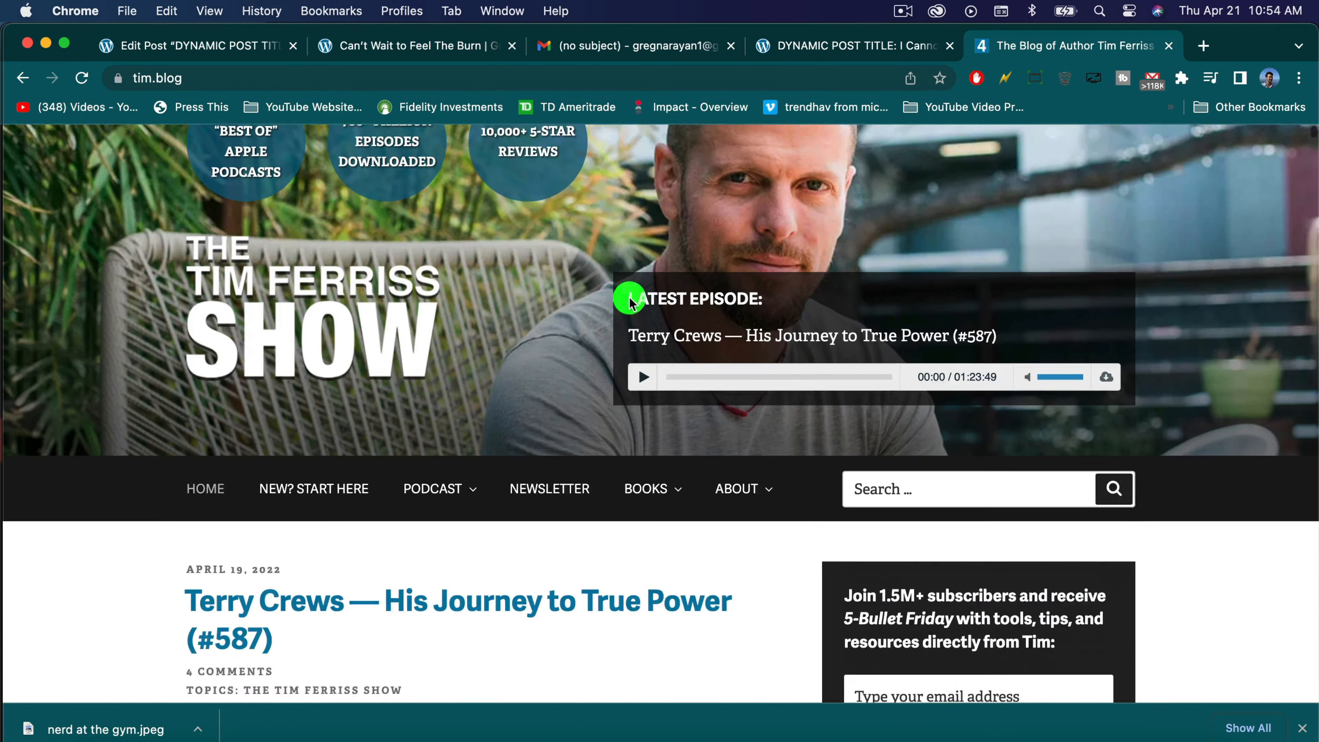
scroll(628, 301, "down", 10)
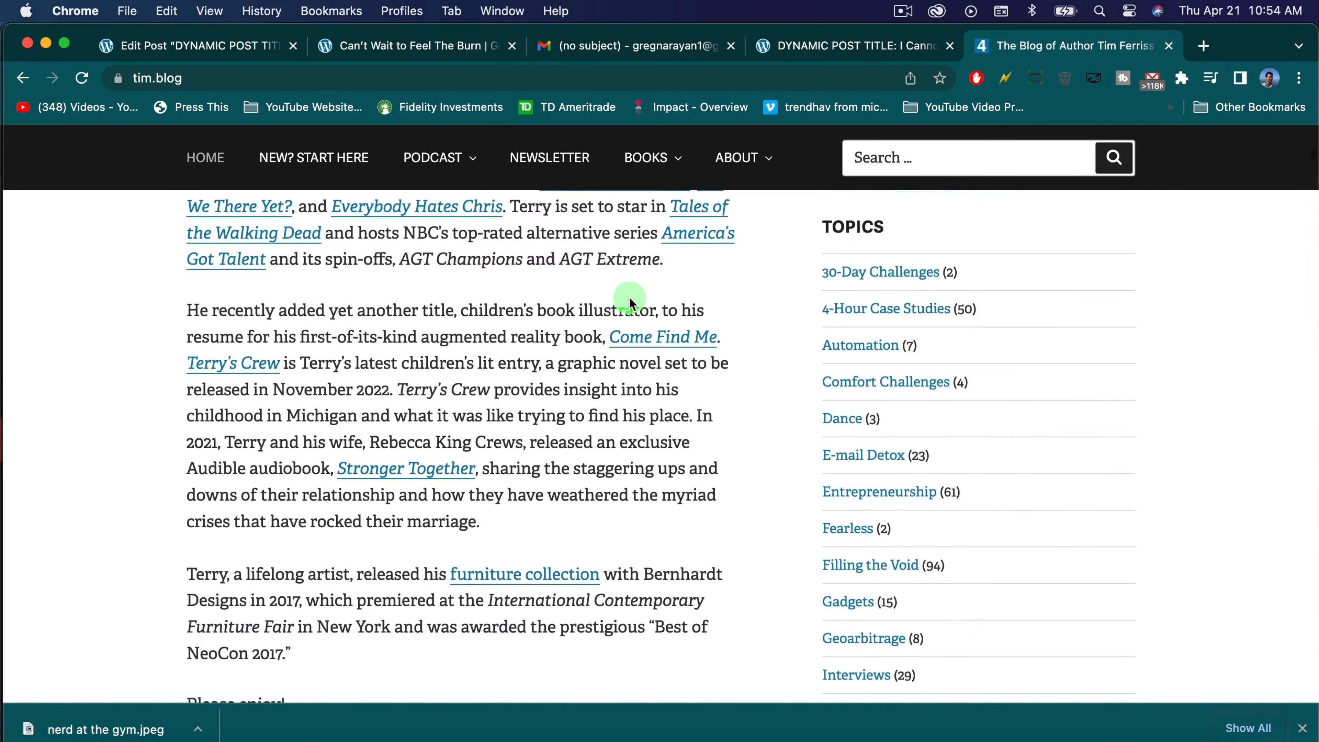
scroll(629, 301, "up", 20)
scroll(629, 299, "down", 7)
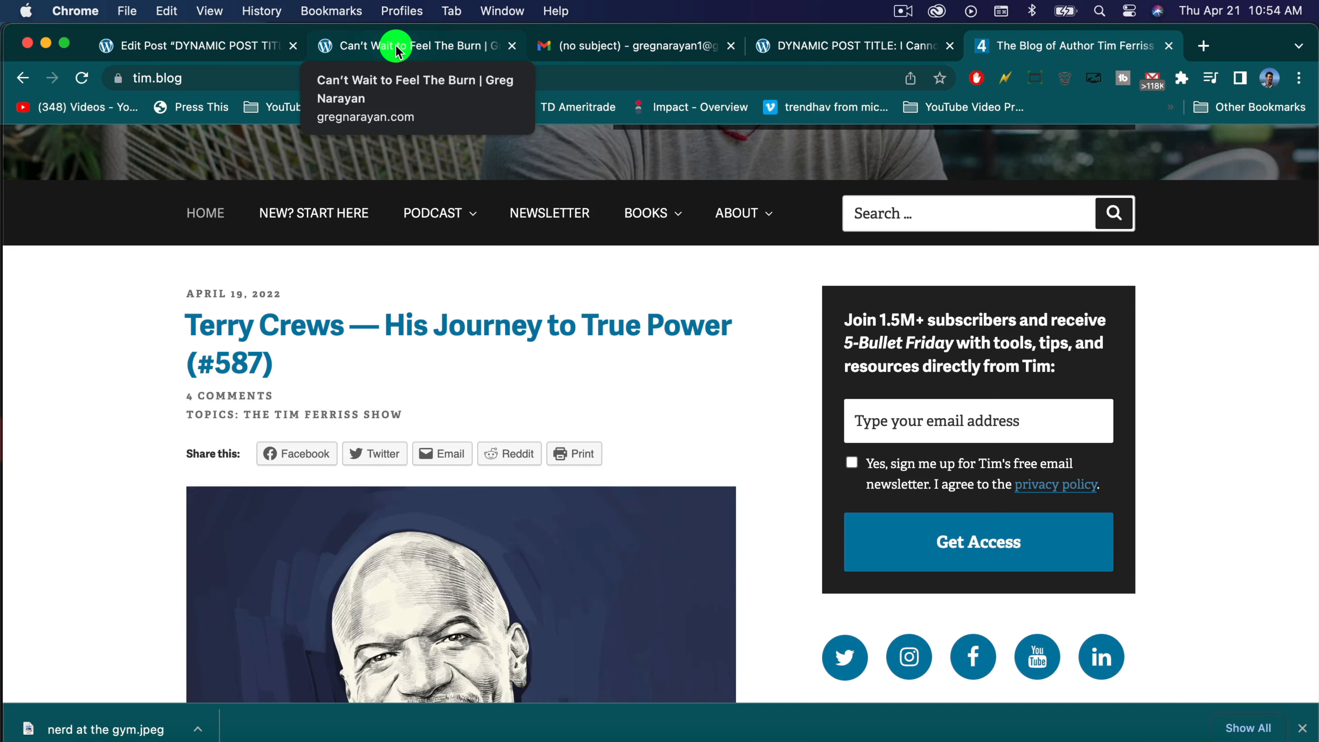
View the example post in the visual builder, examine its header, image and author modules, and return to the published version.
left_click(395, 51)
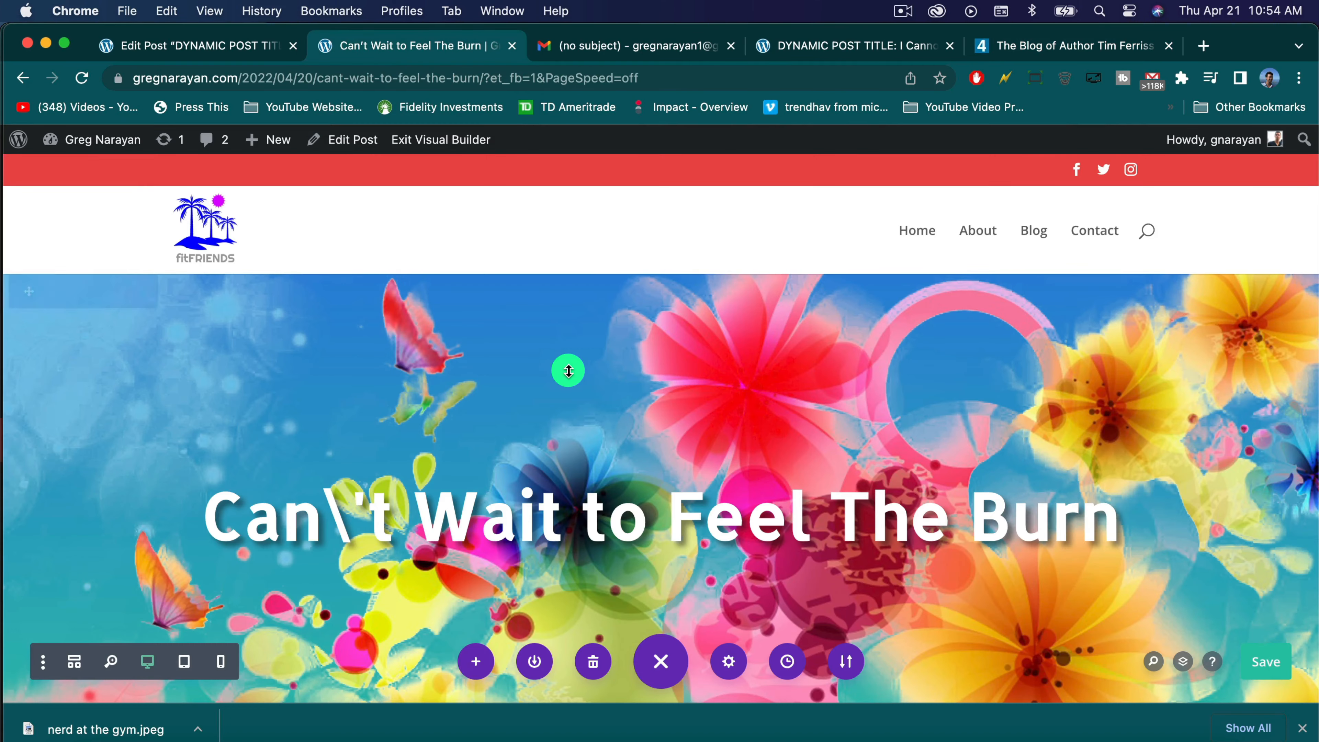
scroll(569, 369, "down", 8)
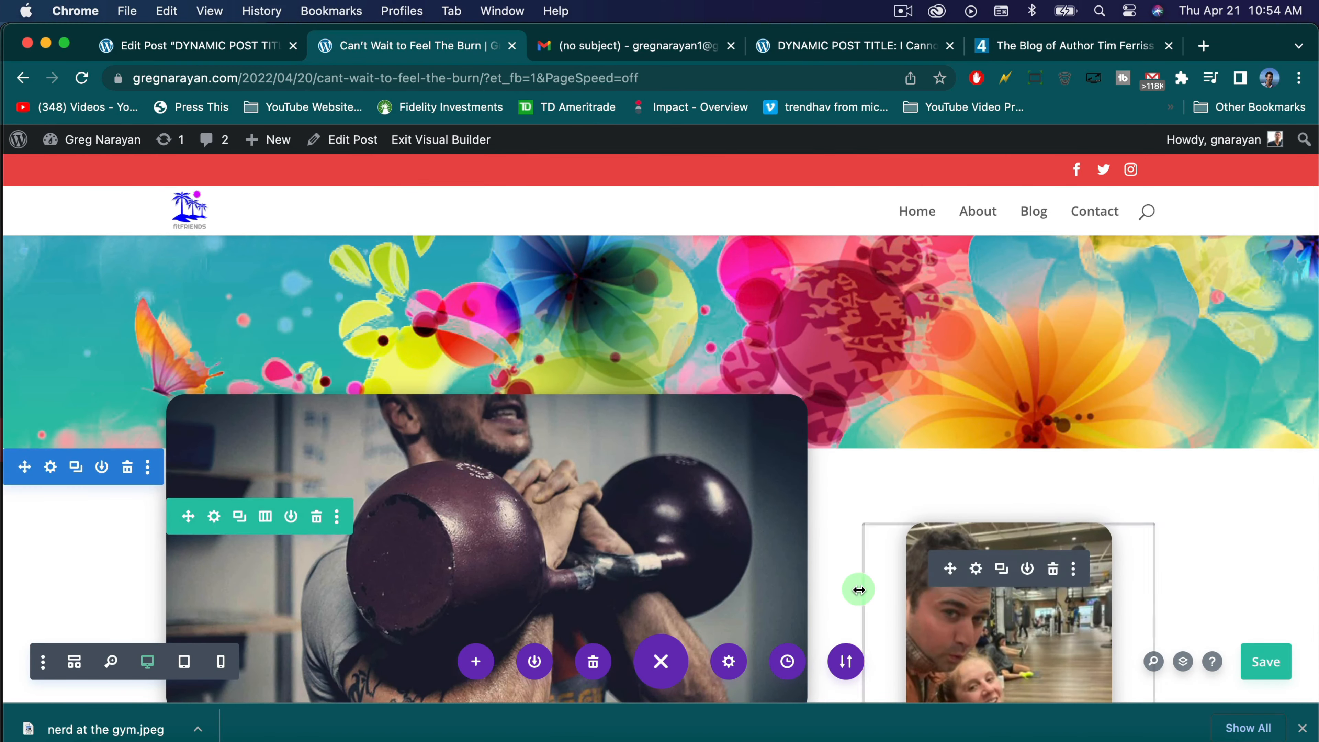
scroll(856, 589, "down", 5)
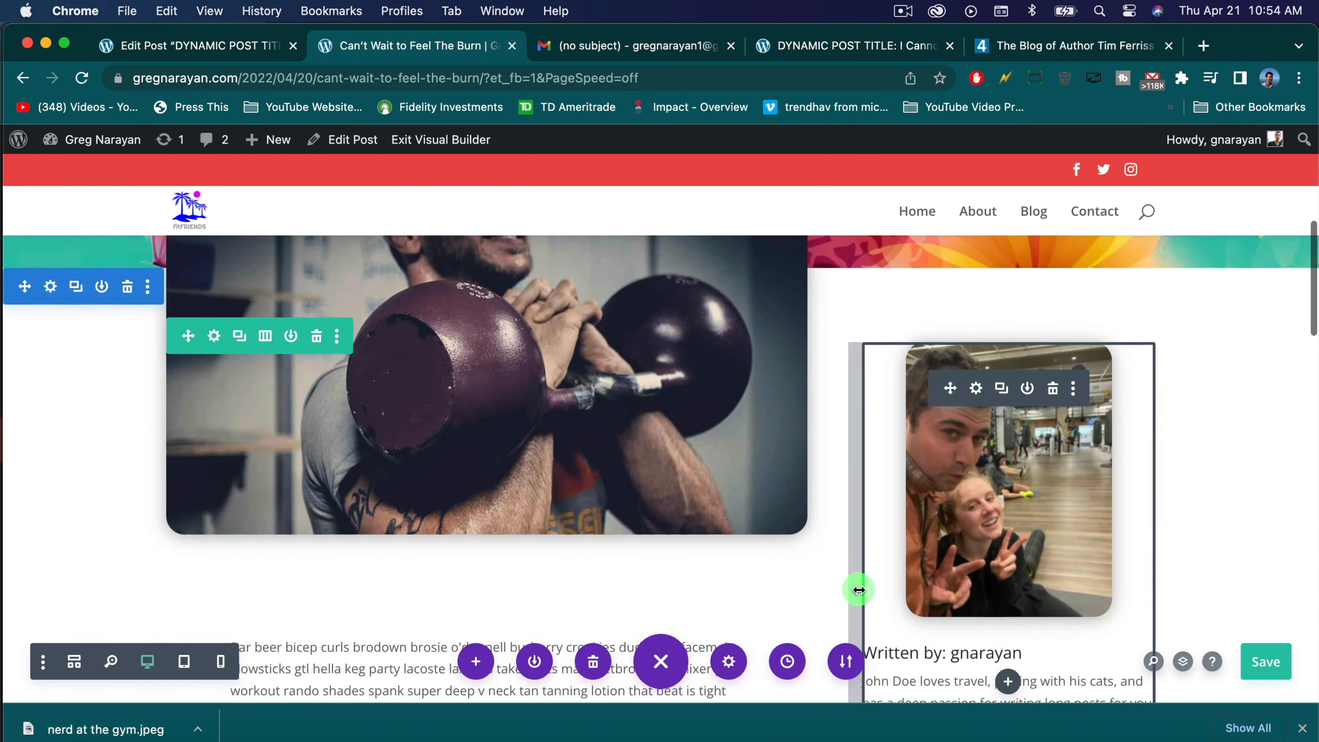
left_click(817, 43)
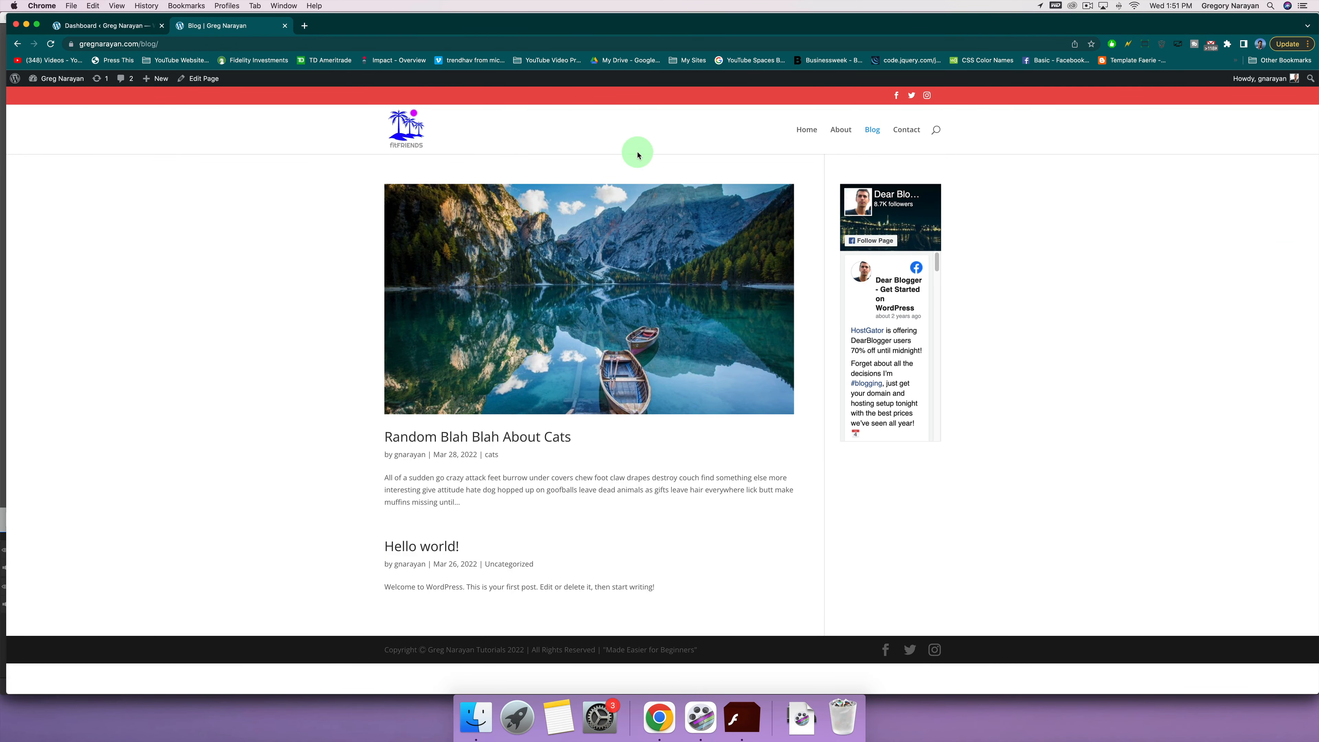
Open the site's home page from the blog page and examine its sections from the slider to the video.
left_click(406, 129)
scroll(283, 257, "down", 8)
scroll(283, 257, "down", 4)
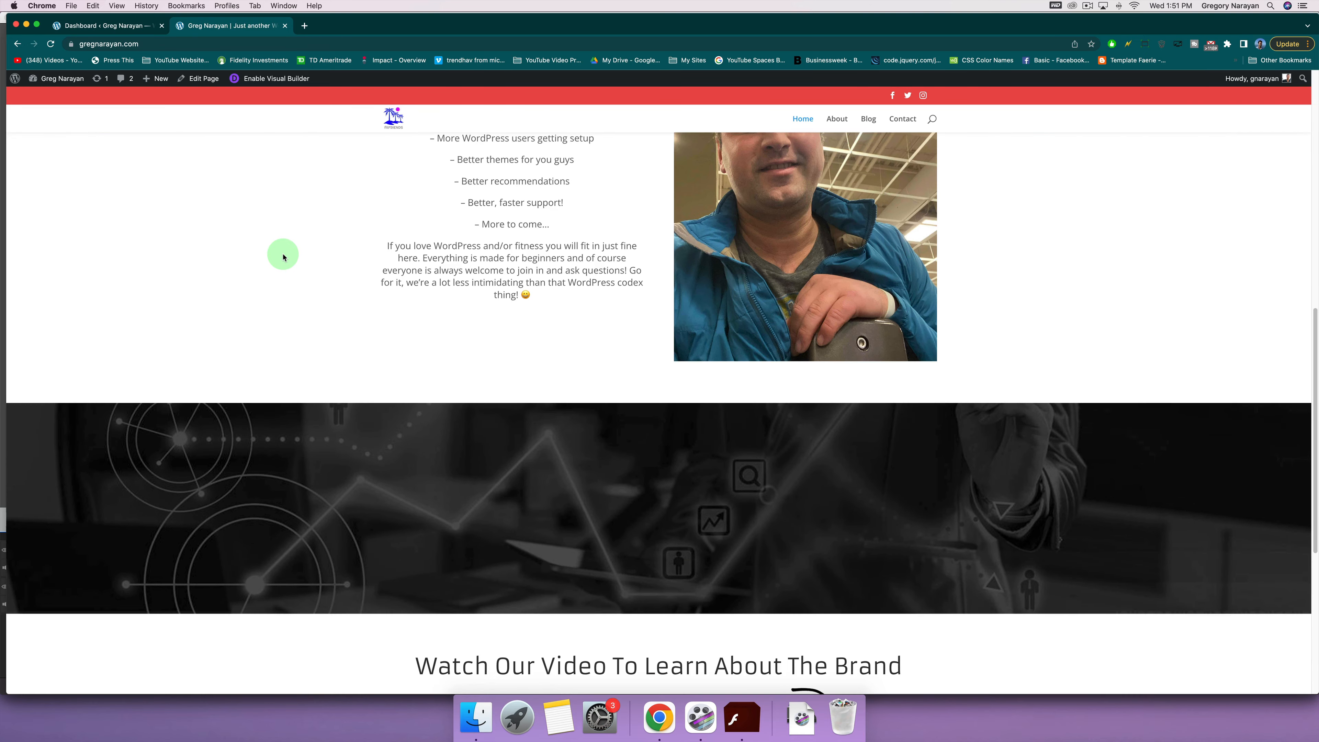
scroll(283, 257, "down", 4)
scroll(283, 257, "down", 3)
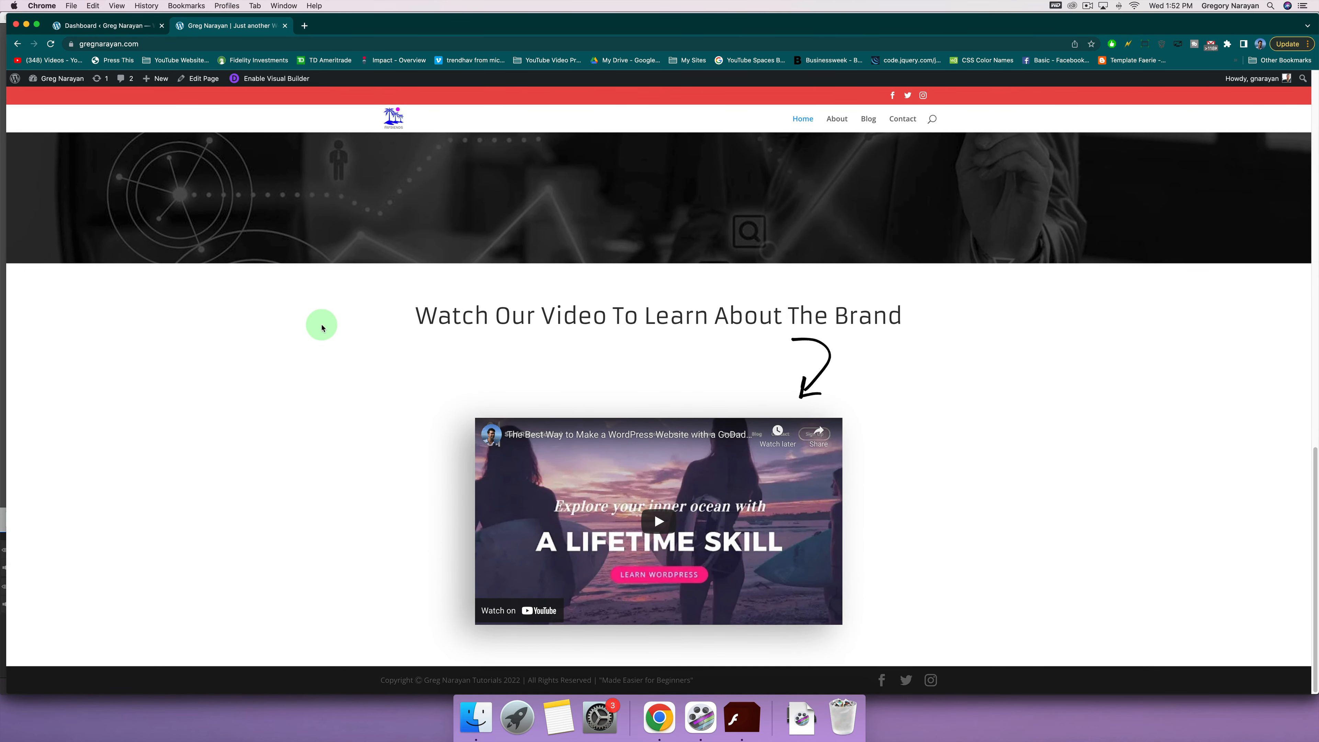
scroll(322, 327, "up", 5)
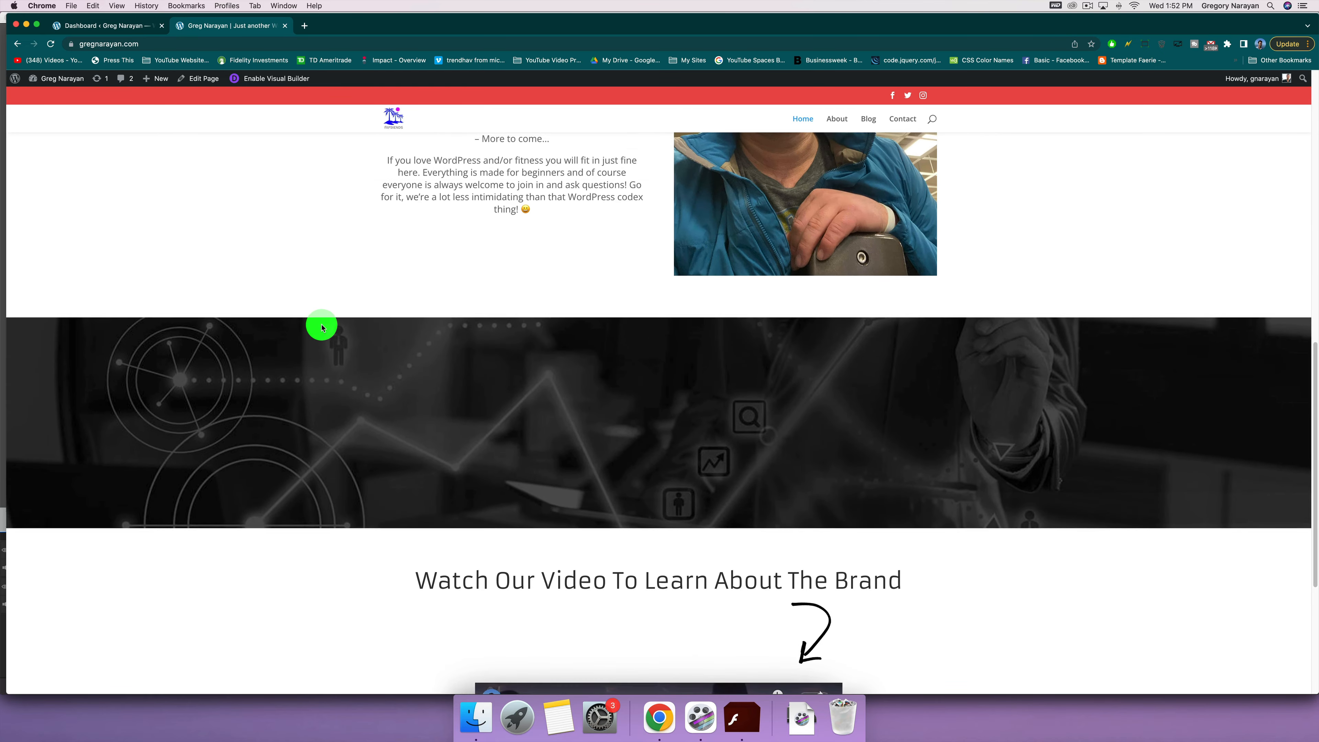
scroll(322, 327, "up", 3)
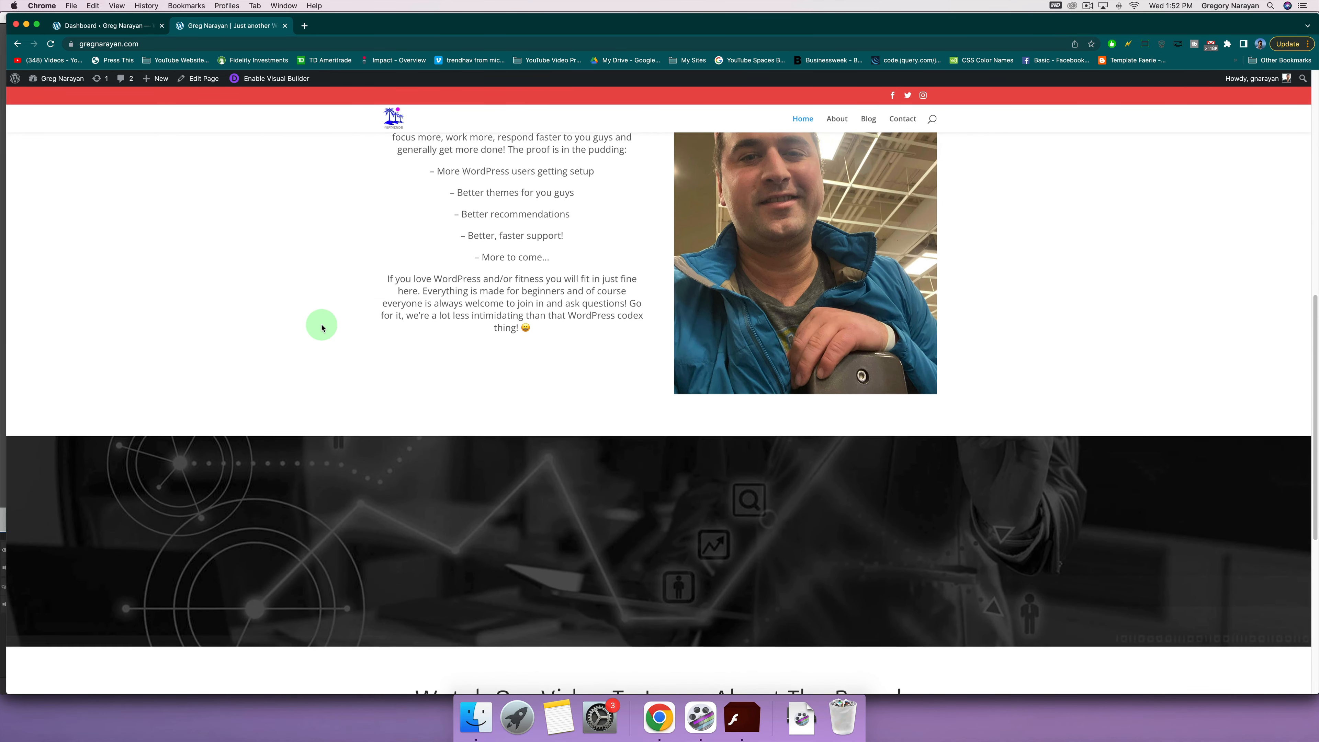
scroll(321, 326, "up", 10)
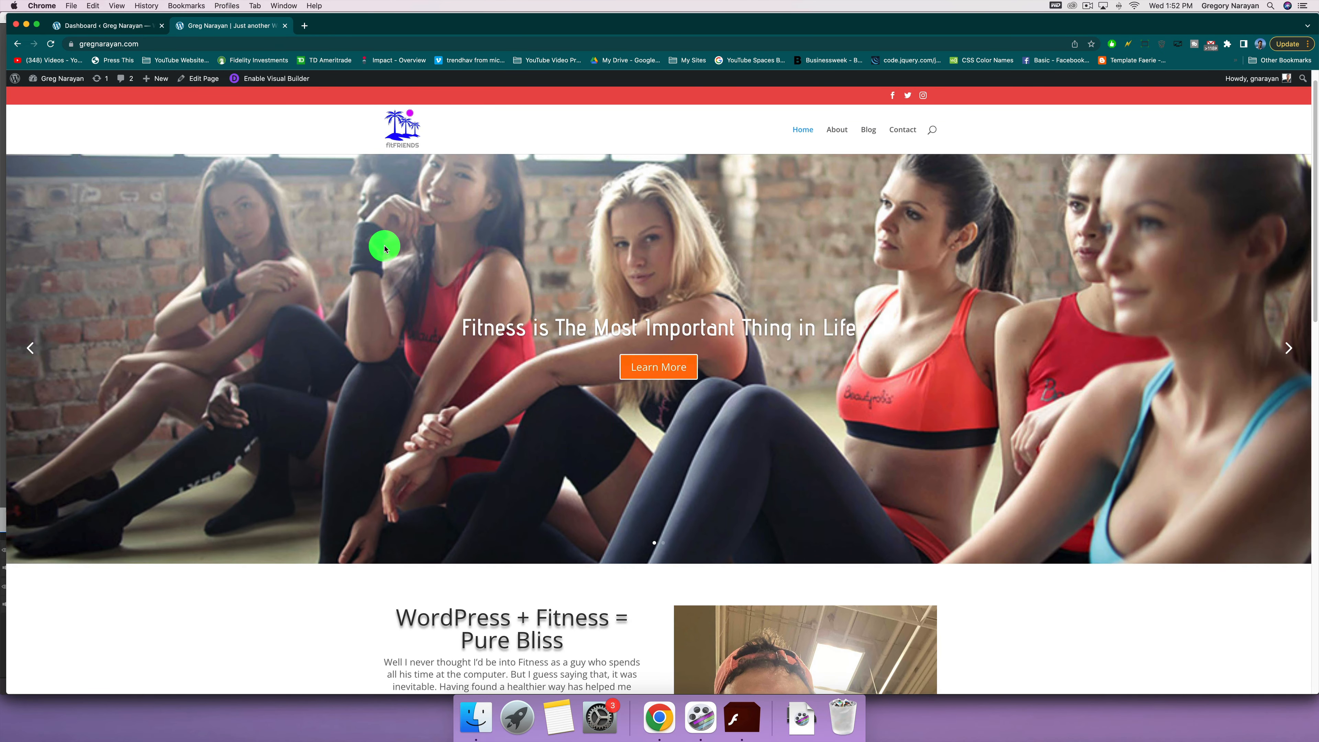
scroll(388, 247, "up", 1)
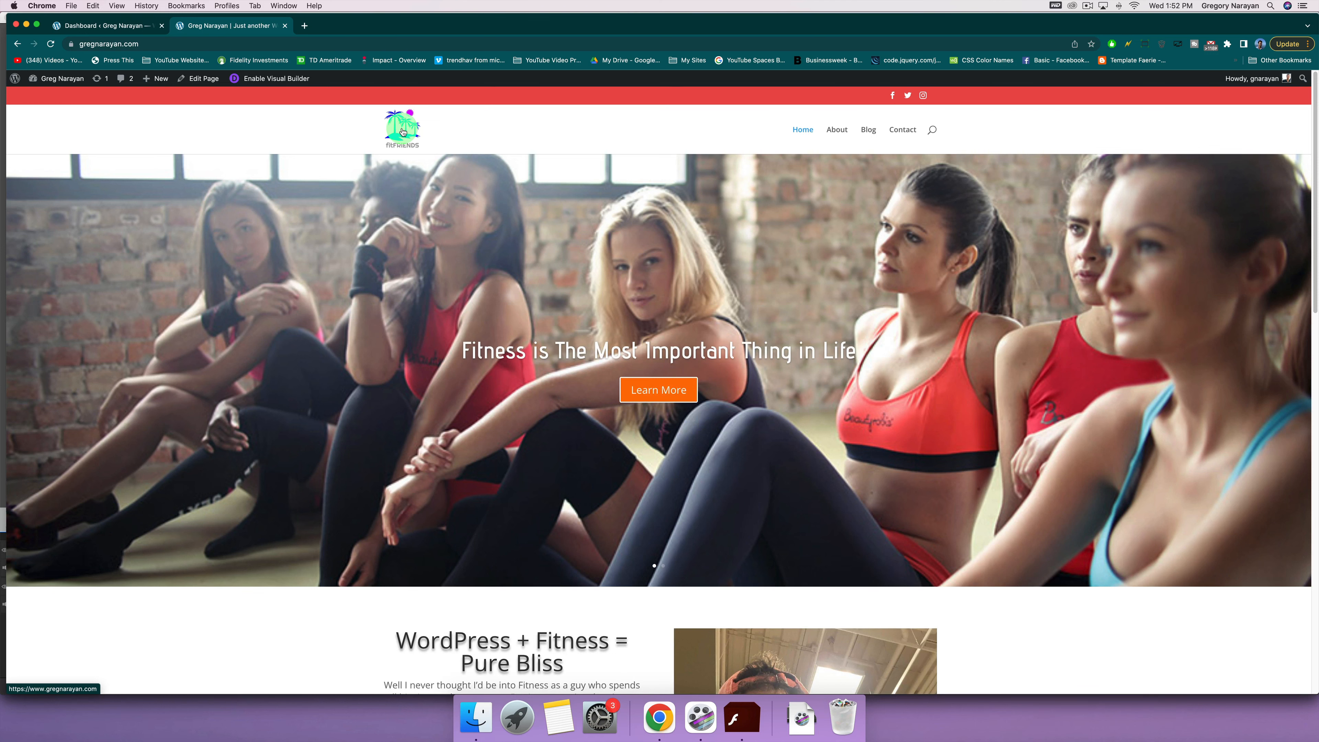
Open the site's Blog page and examine the title and date line of the Terry Crews post on tim.blog.
left_click(868, 129)
left_click(408, 194)
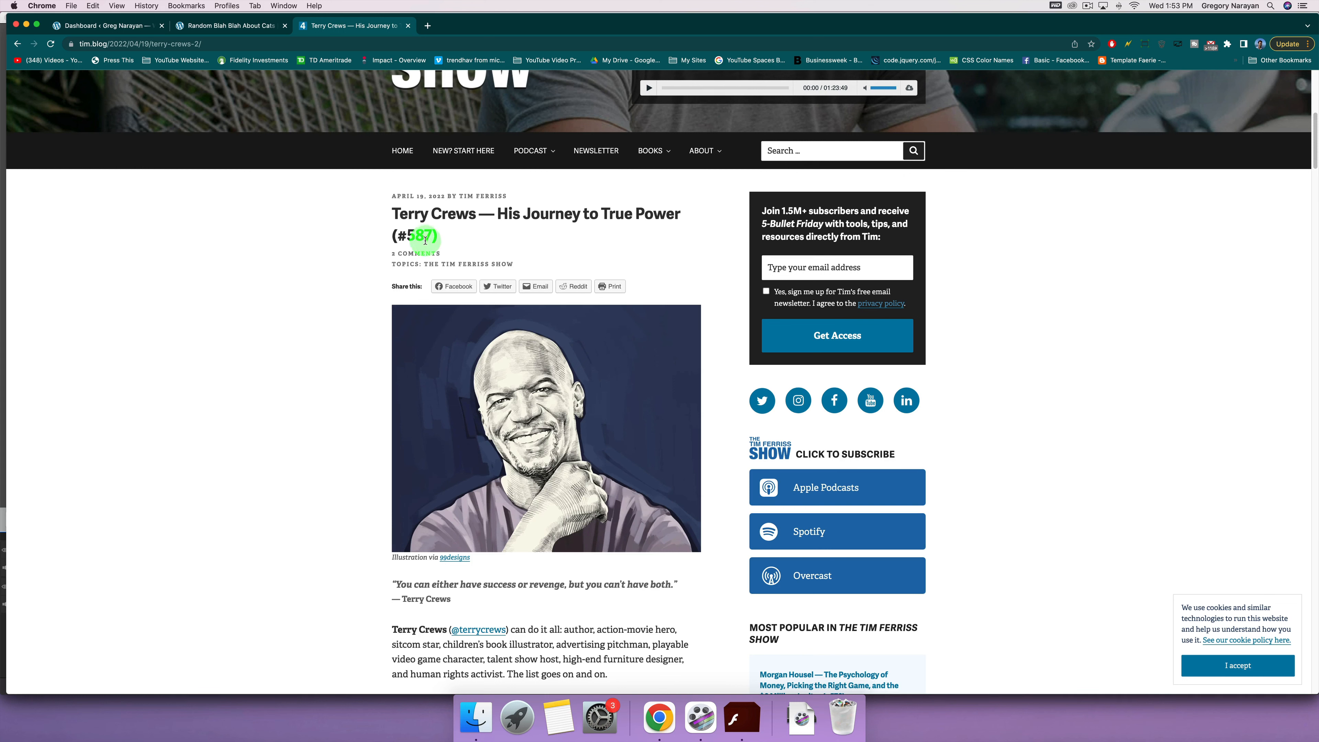
left_click_drag(425, 240, 374, 209)
left_click(404, 195)
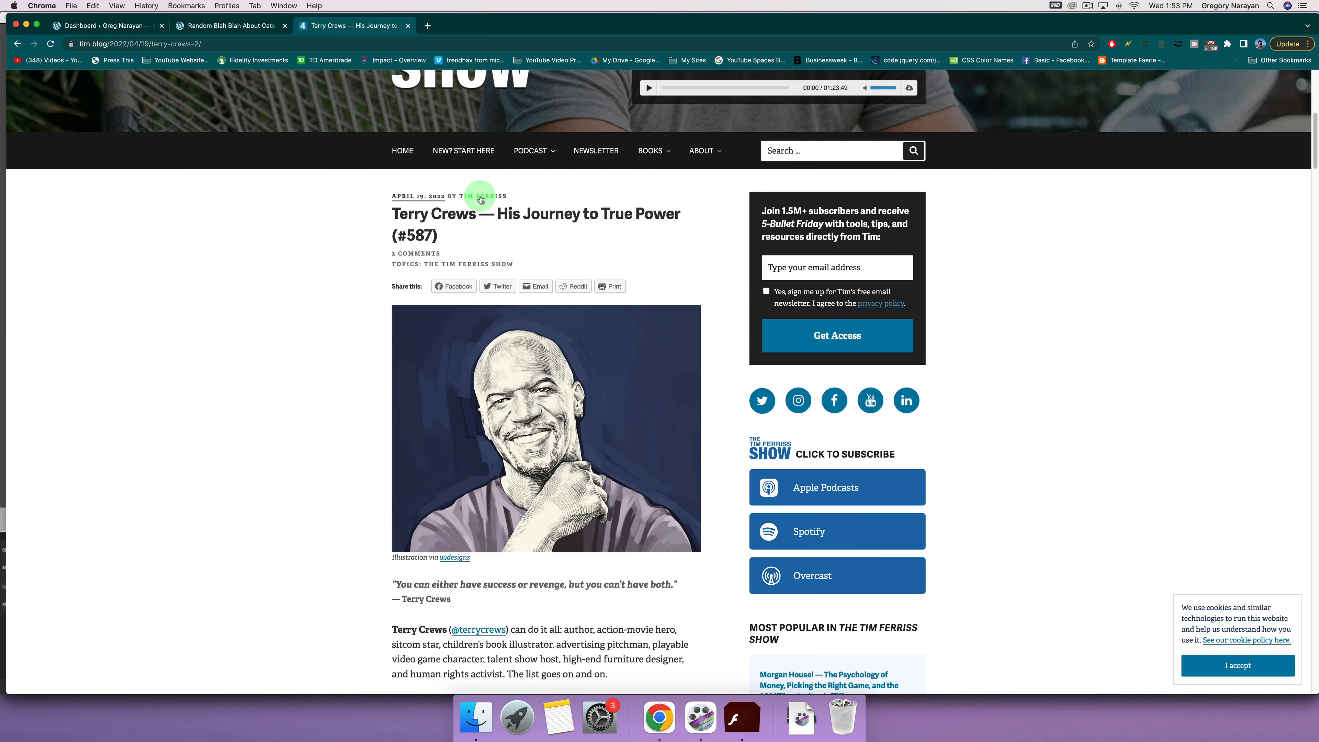
Switch to the site's WordPress admin dashboard.
left_click(90, 28)
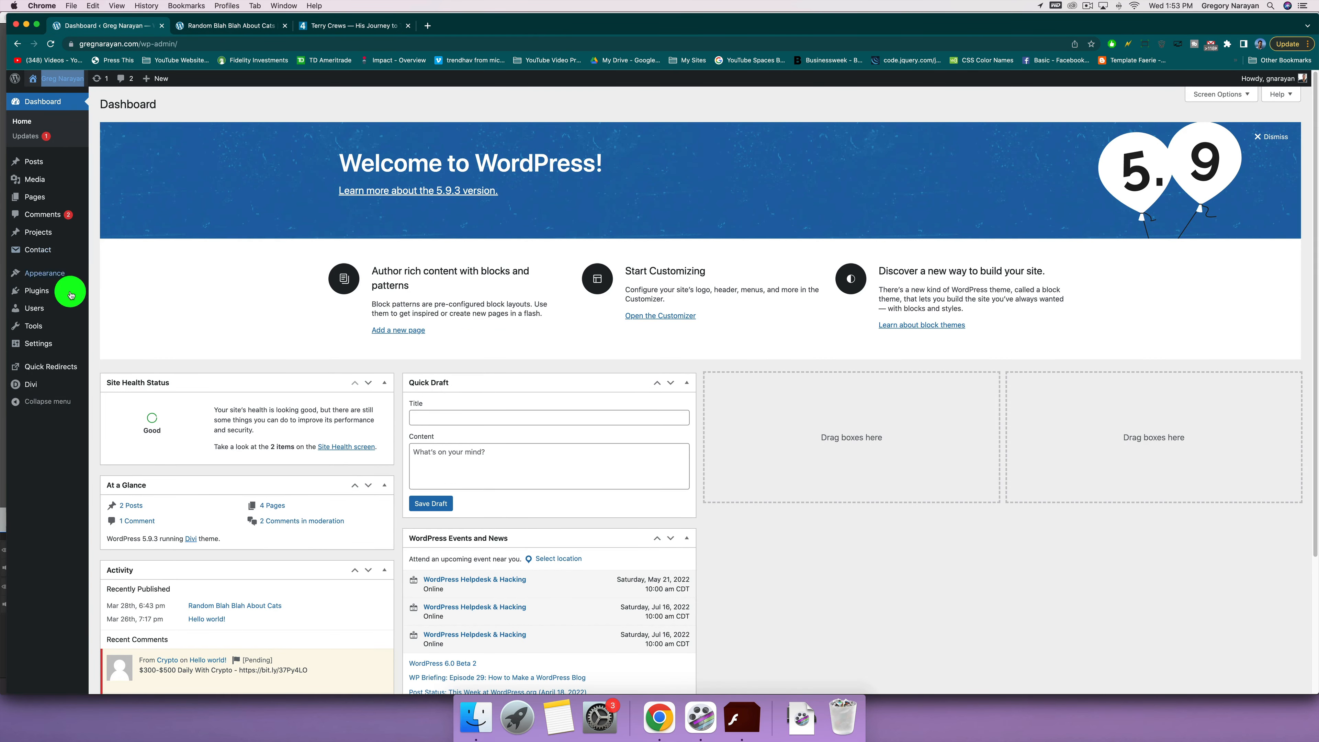
Open the Divi Theme Builder and start a new template assigned to All Posts.
mouse_move(60, 384)
left_click(111, 401)
left_click(374, 255)
left_click(363, 274)
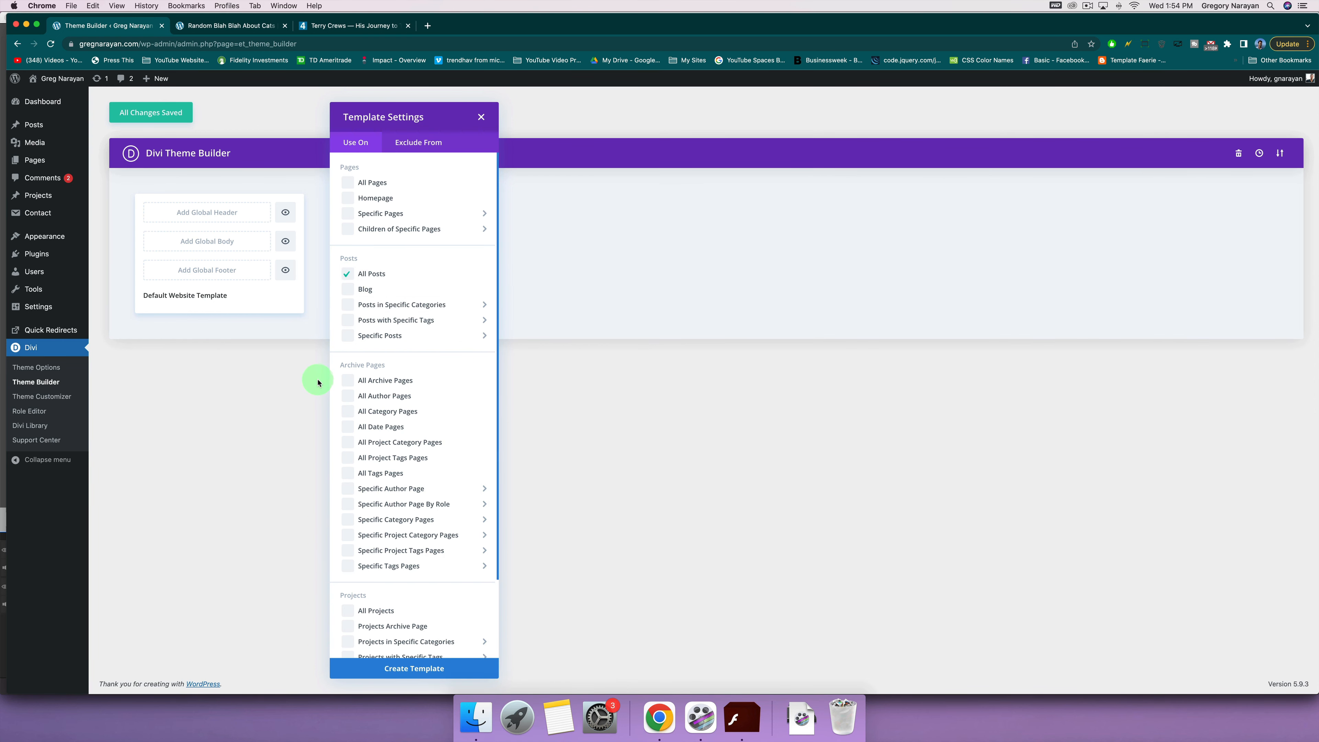
mouse_move(386, 210)
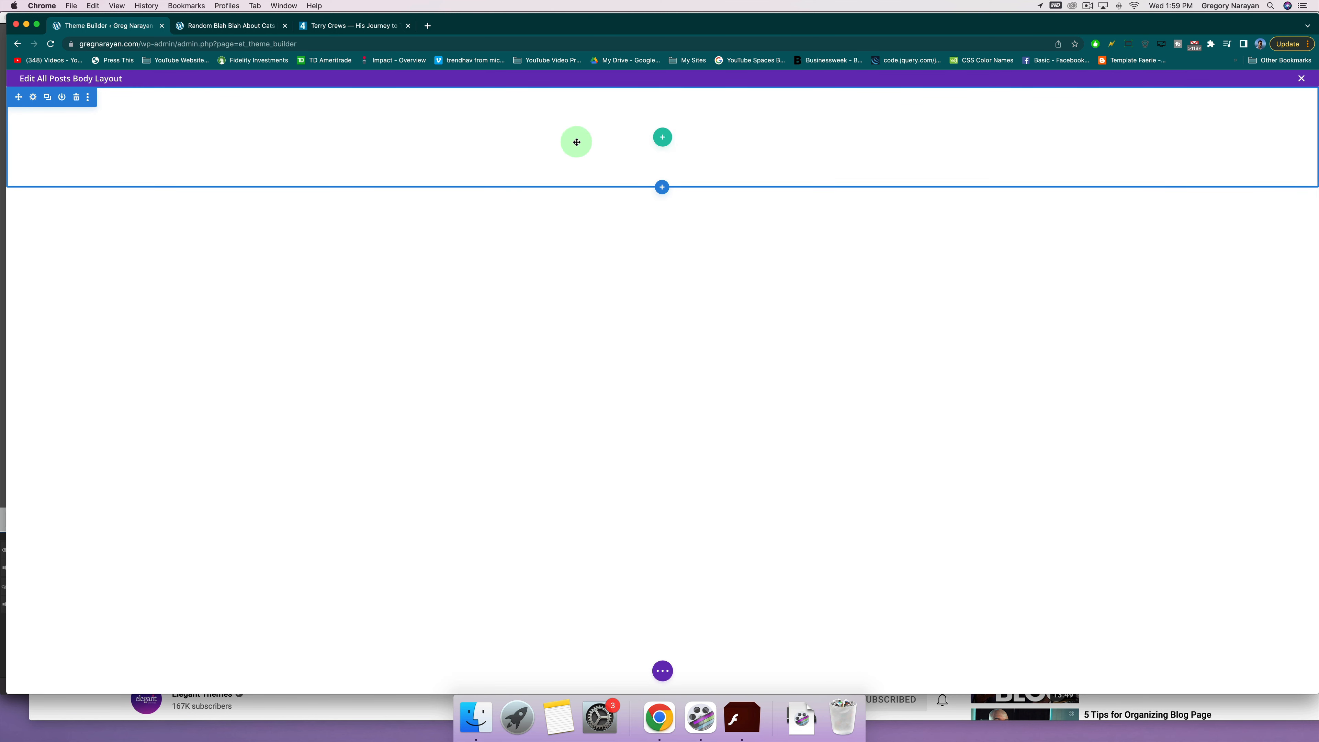
Give the All Posts body layout's section a blue-to-green background gradient and save the section settings.
left_click(32, 100)
left_click(85, 219)
left_click(128, 287)
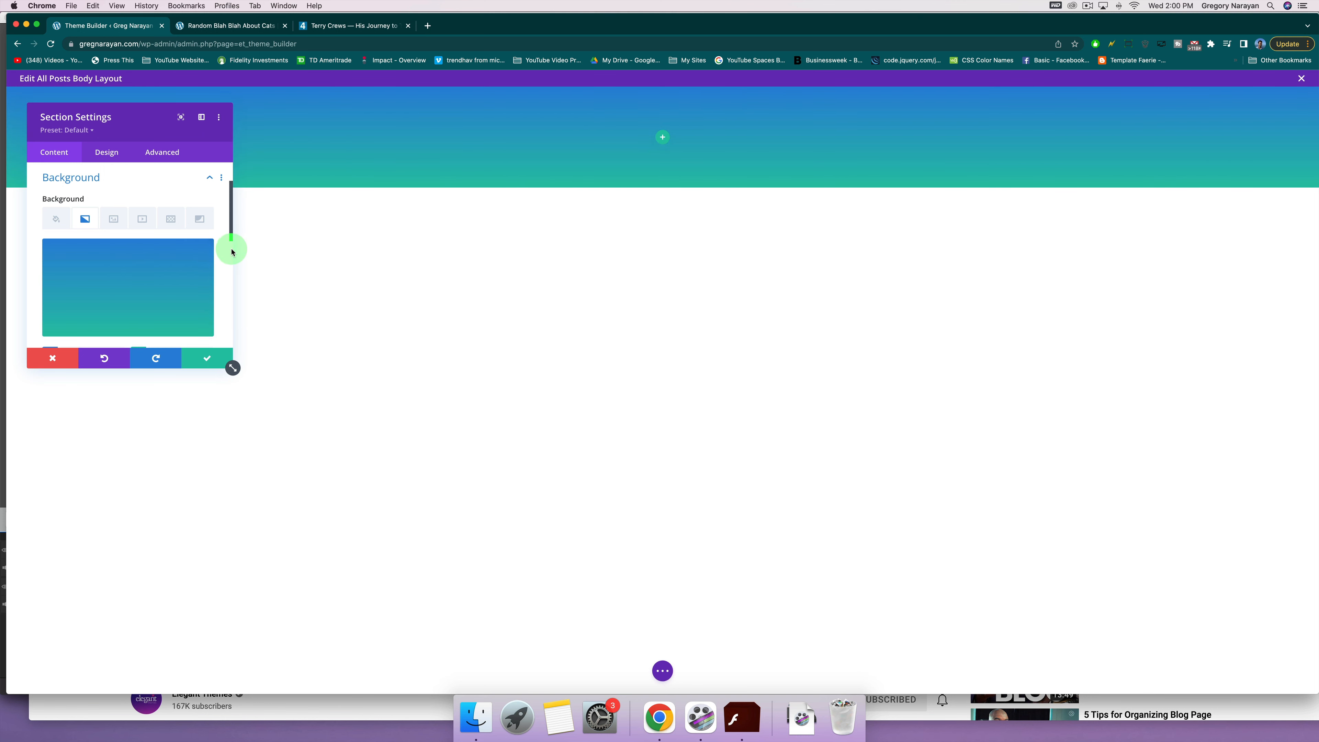
left_click_drag(232, 252, 232, 265)
left_click_drag(233, 368, 324, 602)
left_click(118, 410)
left_click(287, 596)
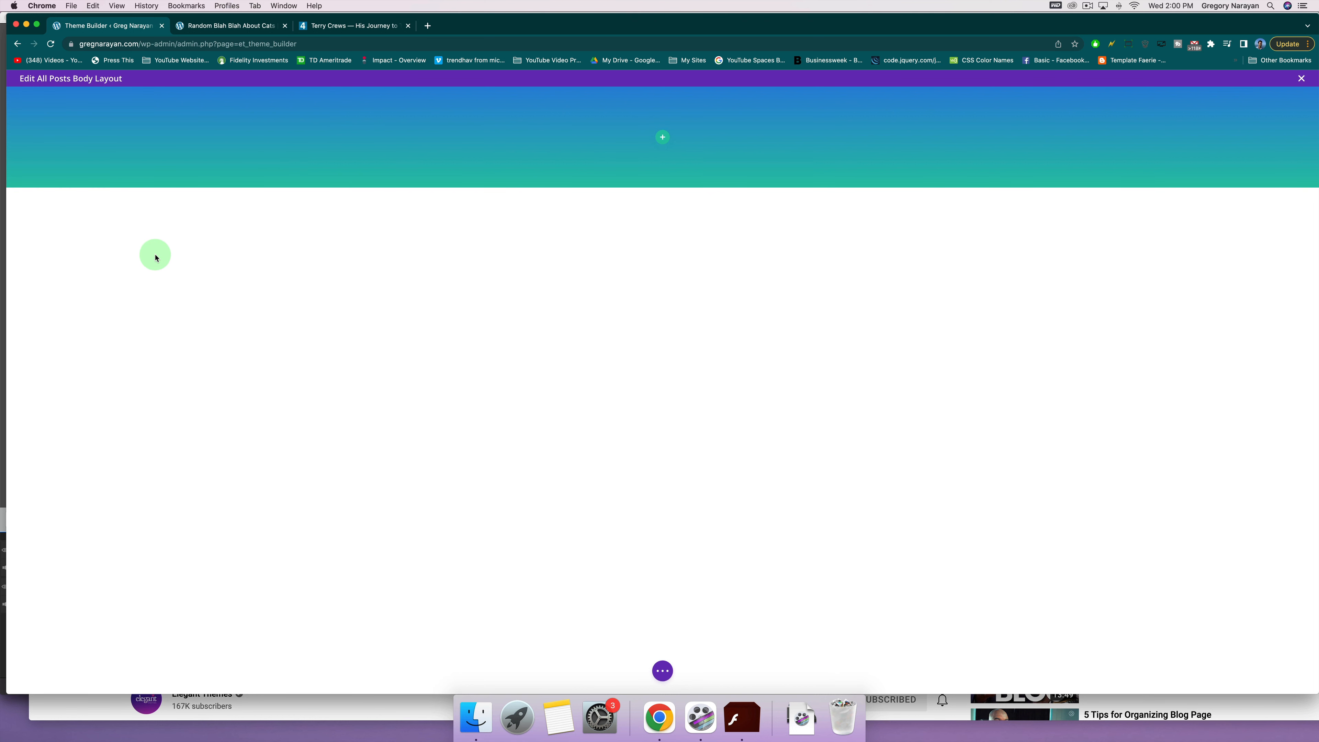
Return to the Terry Crews post on tim.blog and dismiss the ebook offer.
left_click(353, 25)
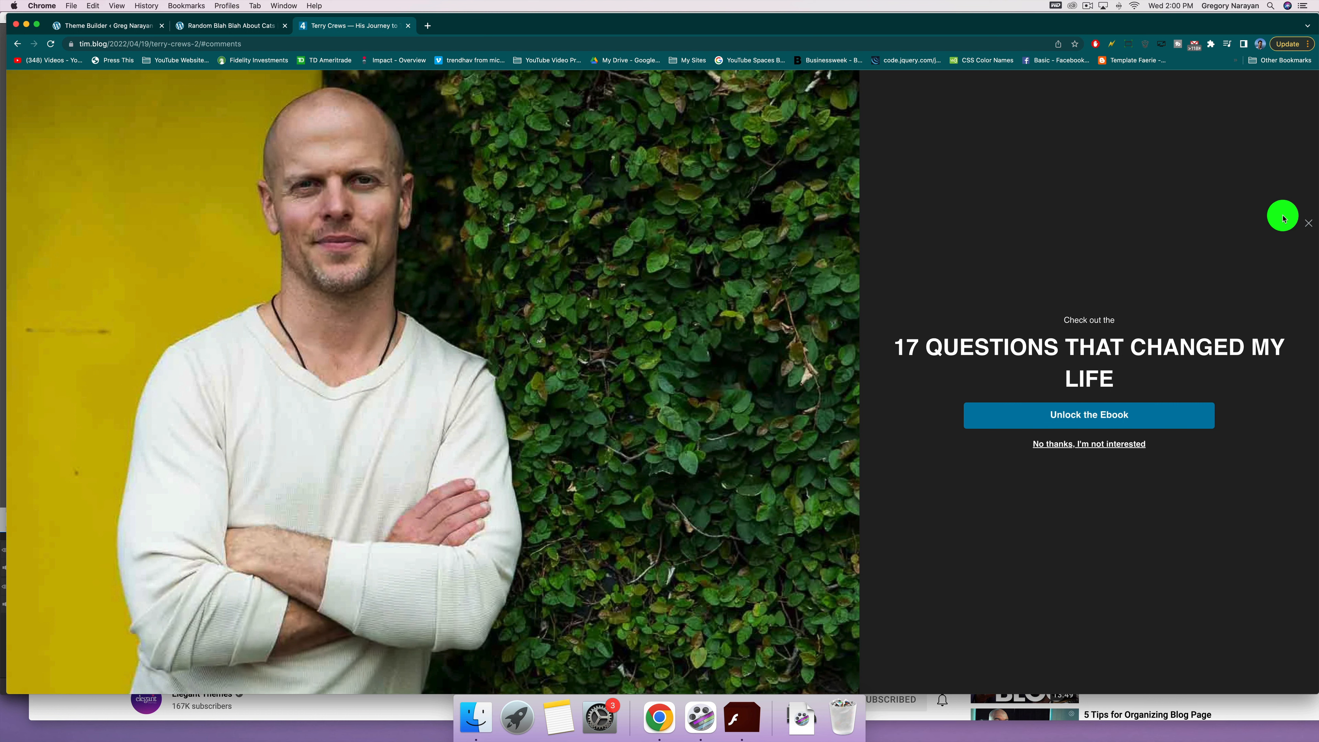
left_click(1307, 222)
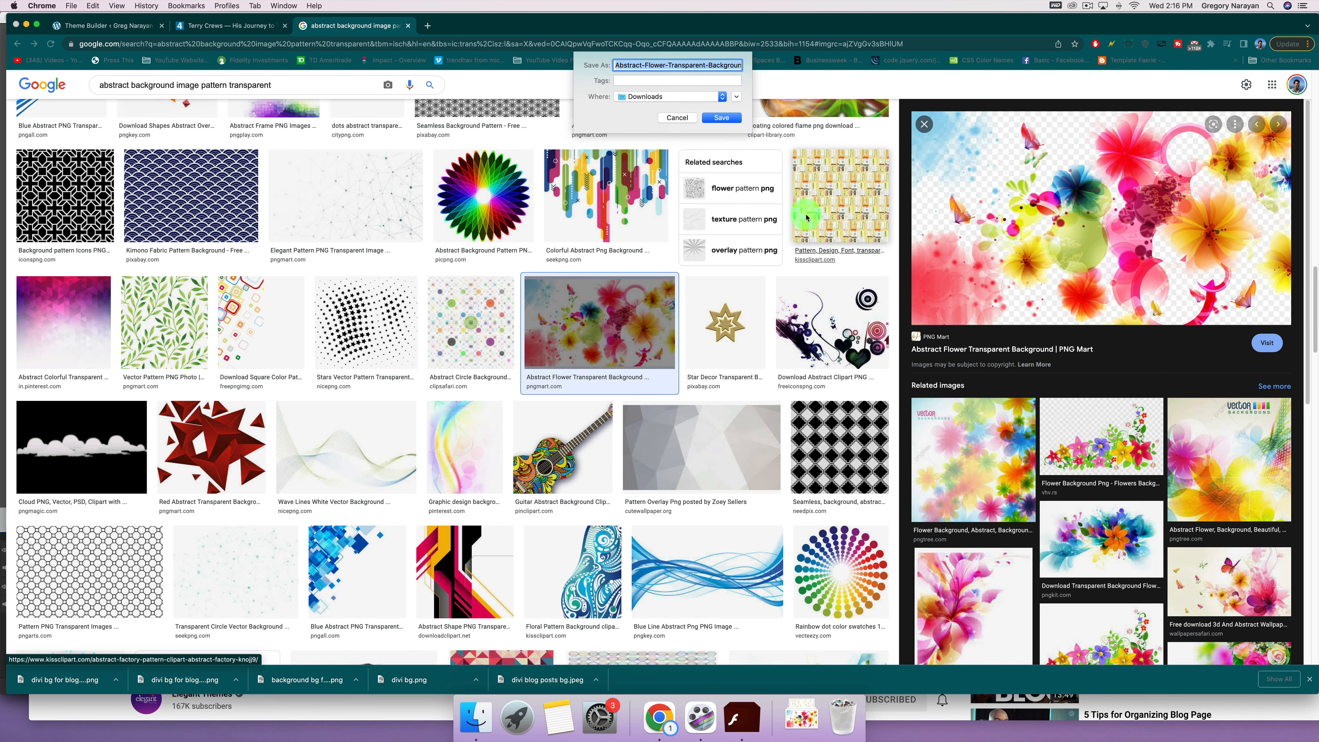
Save the abstract flower image to Downloads as "blog posts divi bg".
type("blog pp")
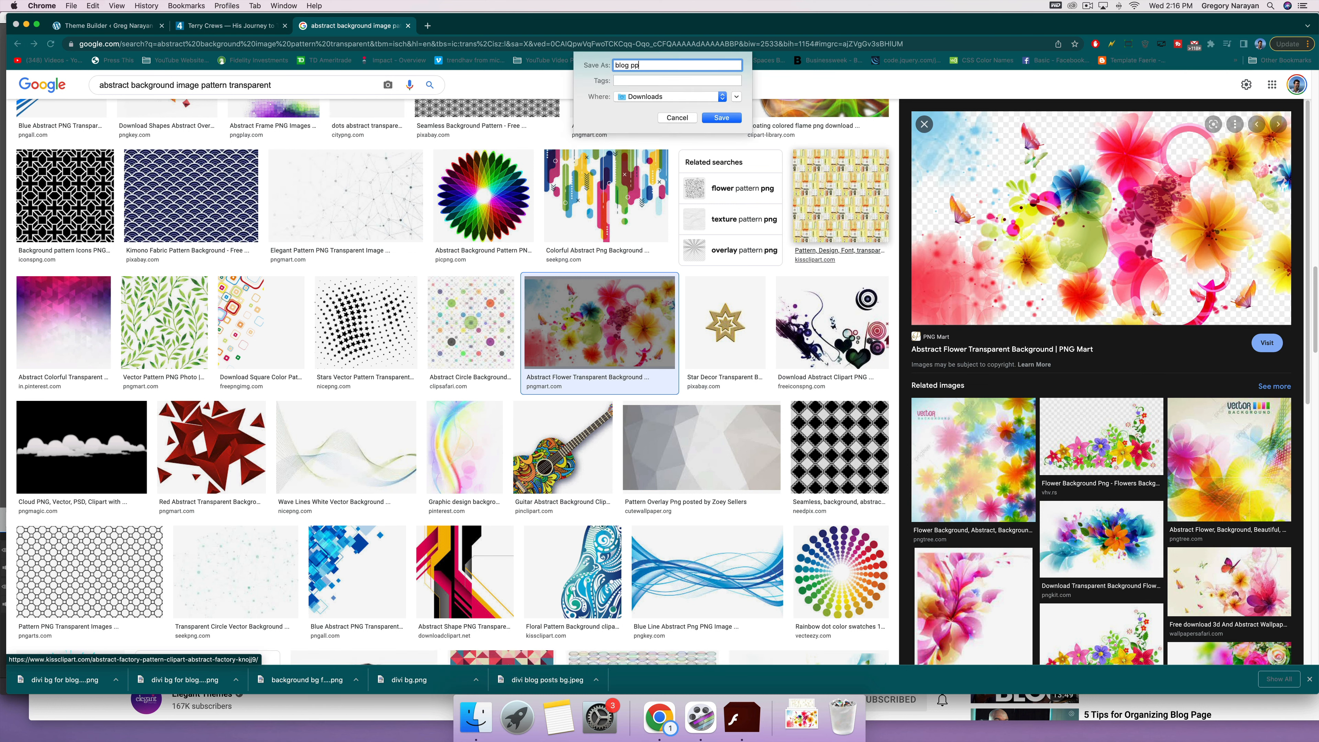
key("BackSpace")
type("osts divi bg")
key("Return")
Switch to the Theme Builder, upload blog posts divi bg.png and set it as the section's background image.
left_click(106, 26)
left_click(699, 324)
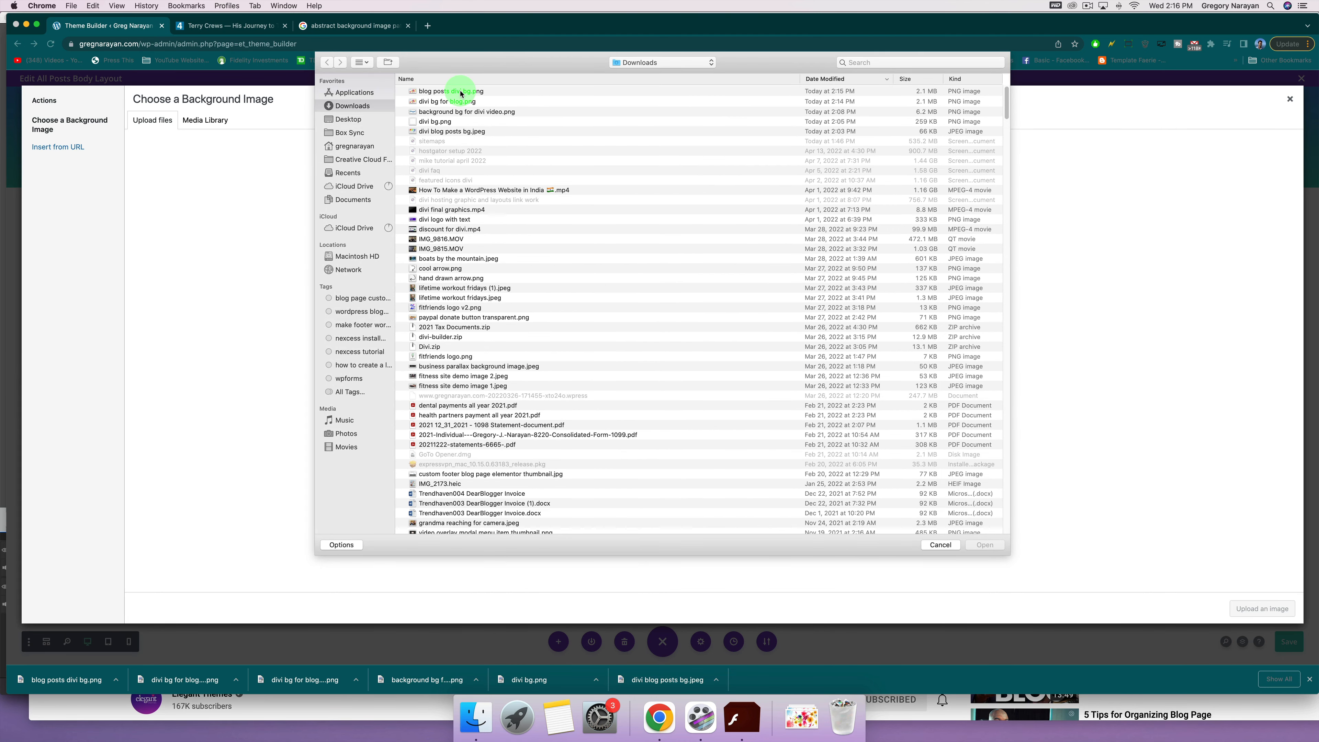
left_click(460, 93)
double_click(461, 92)
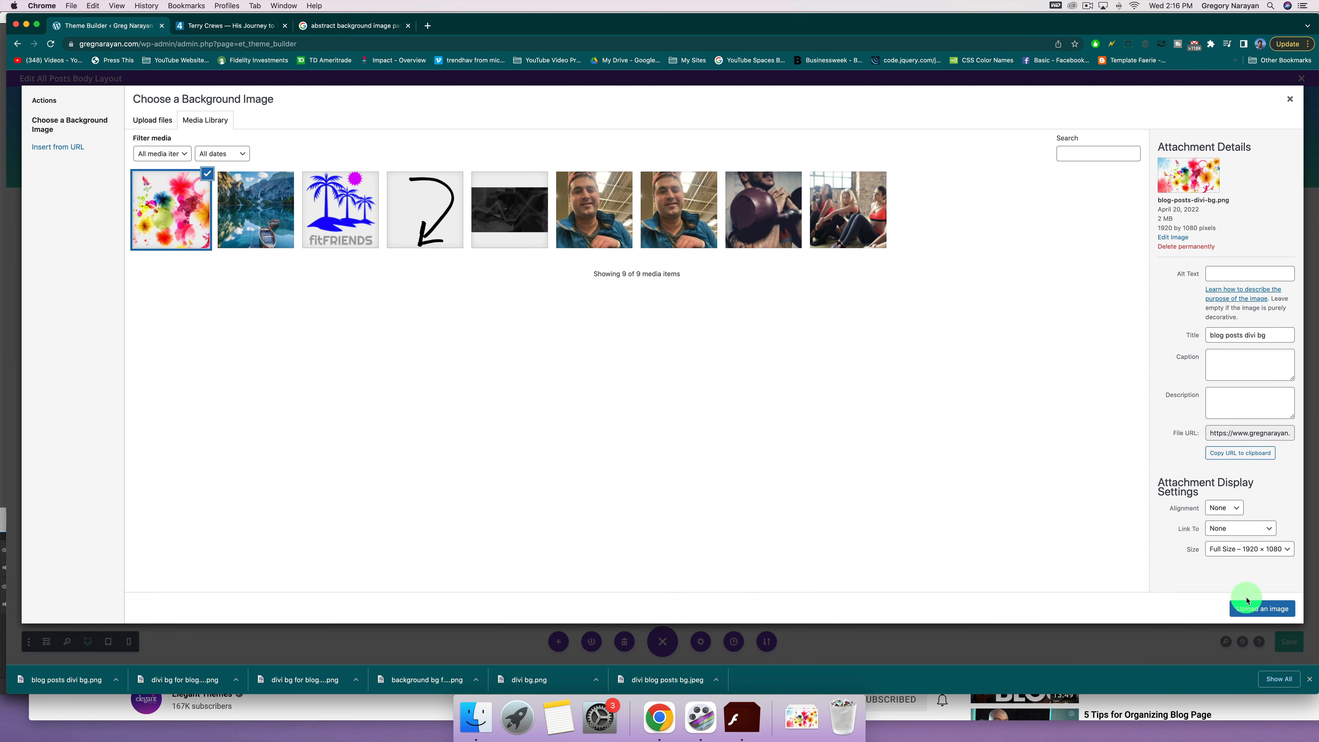
left_click(1252, 607)
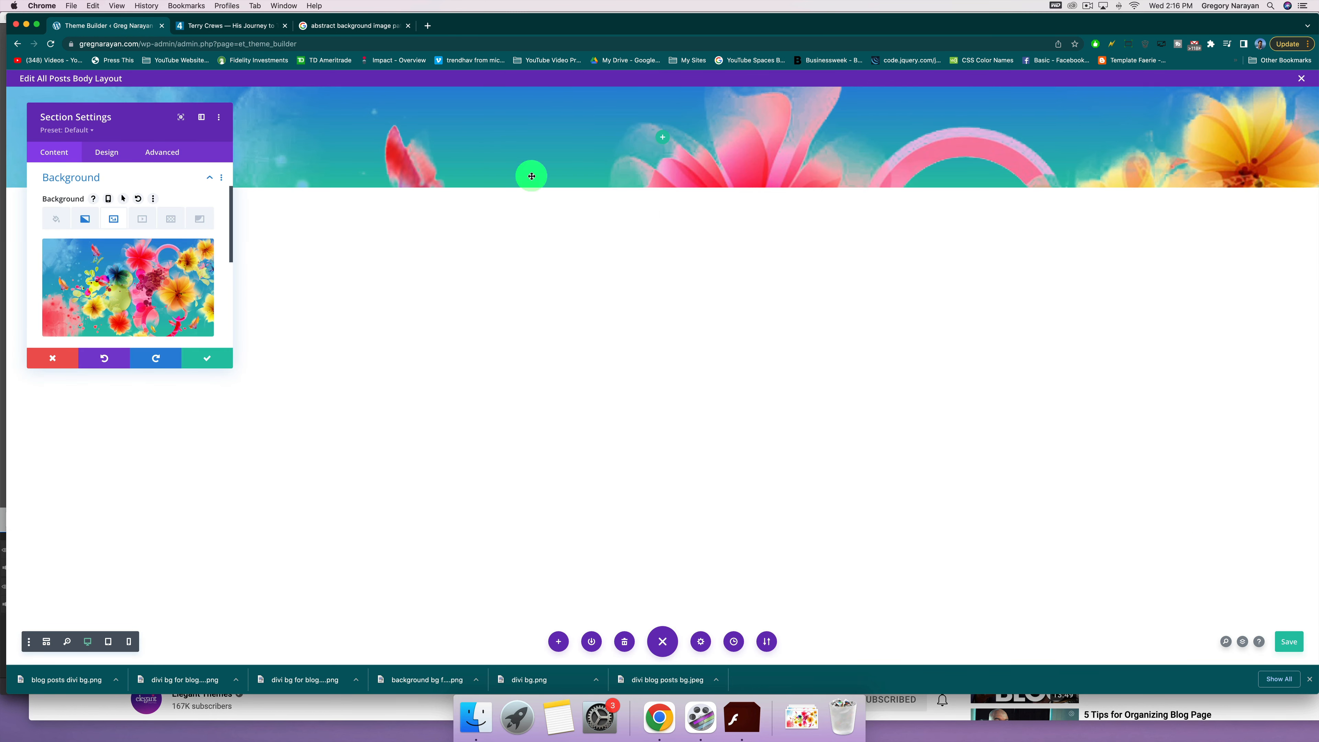
Set the section's top and bottom padding to 240px with the two values linked.
scroll(147, 259, "down", 3)
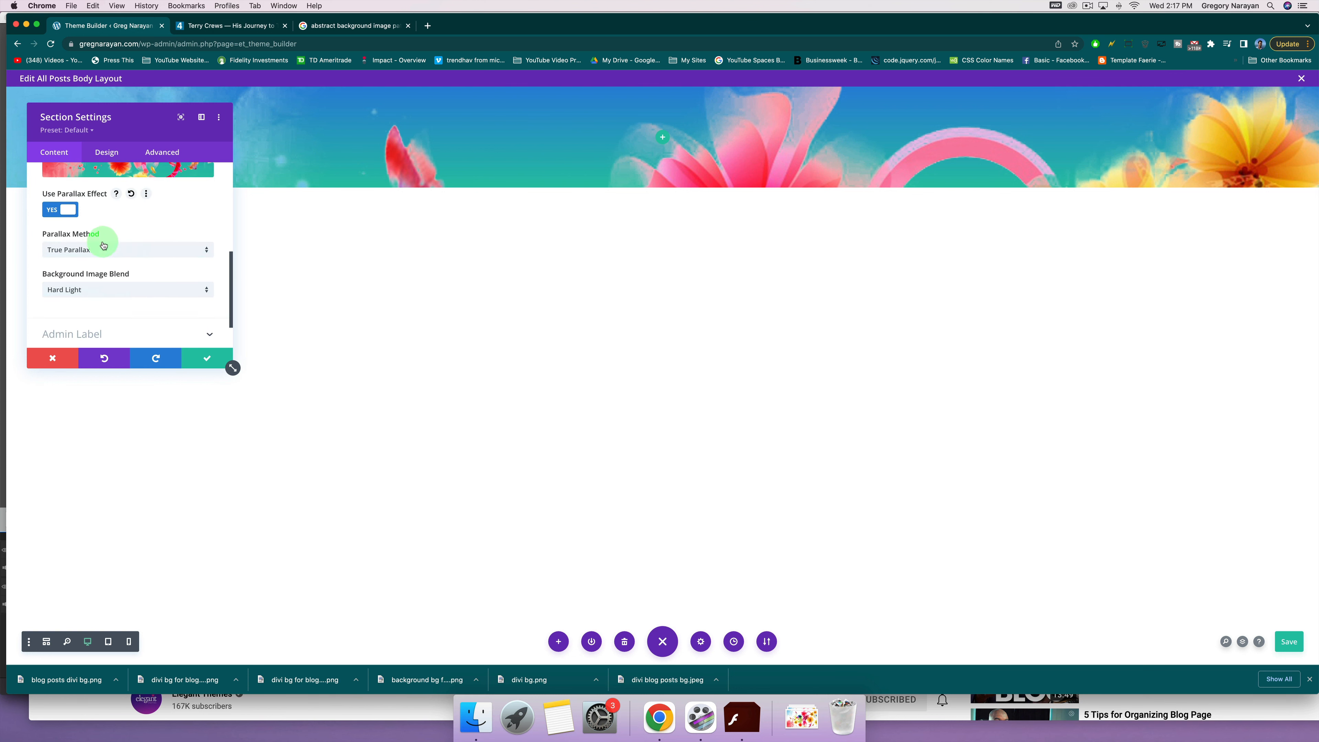
scroll(93, 209, "up", 5)
left_click(106, 151)
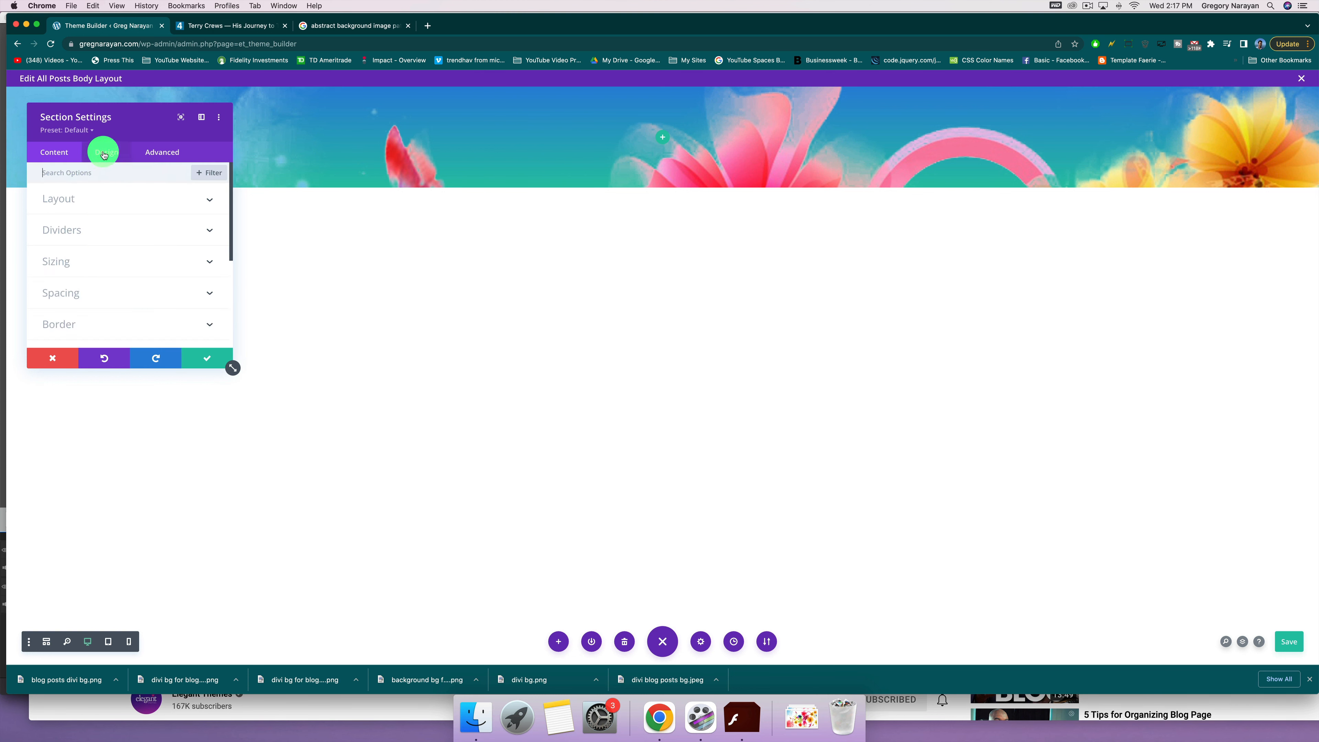
left_click(60, 292)
left_click(57, 265)
type("240px")
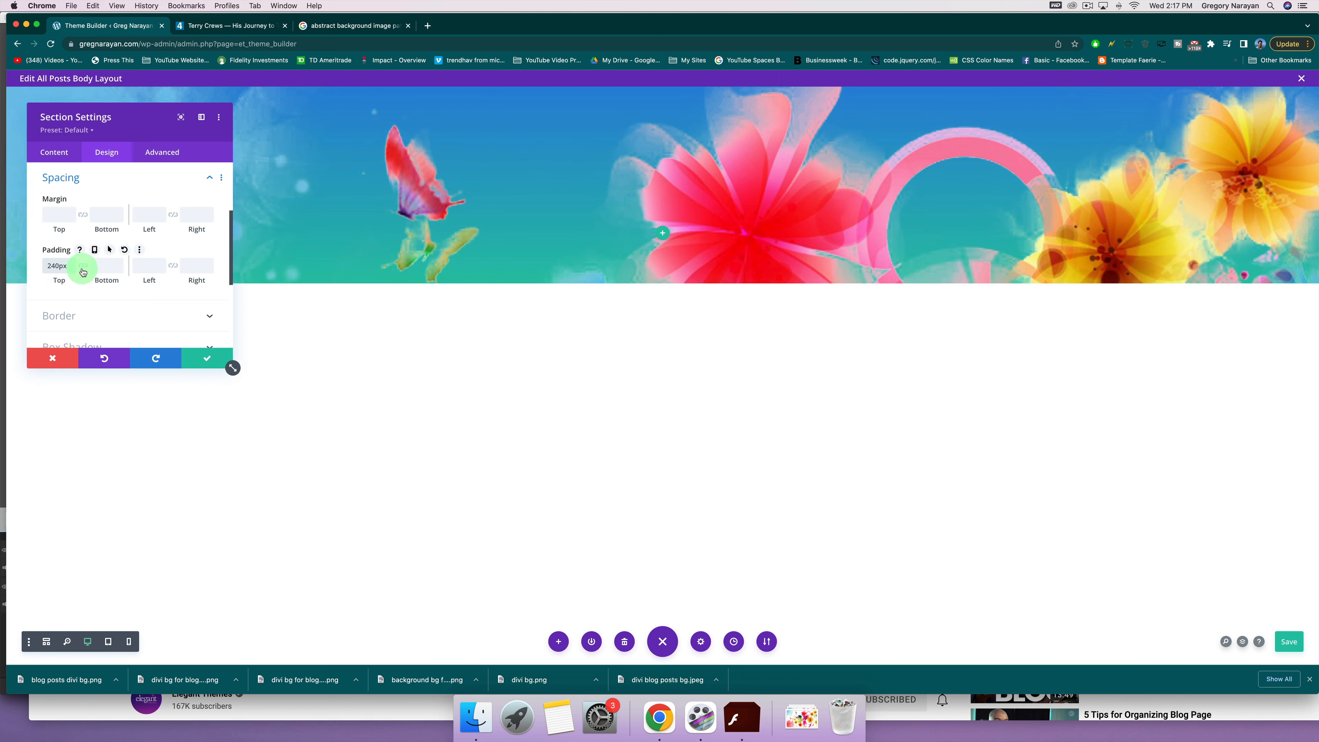
left_click(83, 266)
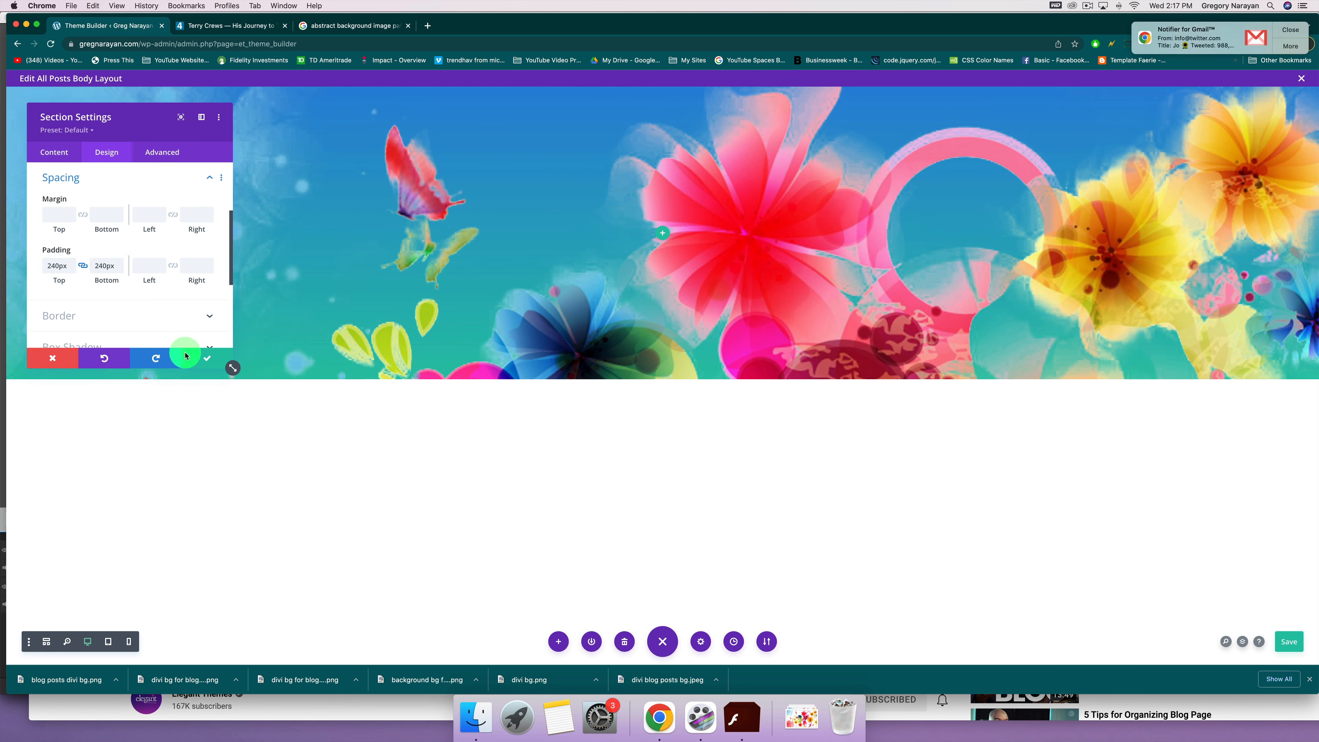
Add a Text module to the banner section and replace its placeholder body with the dynamic Post/Archive Title.
type("text")
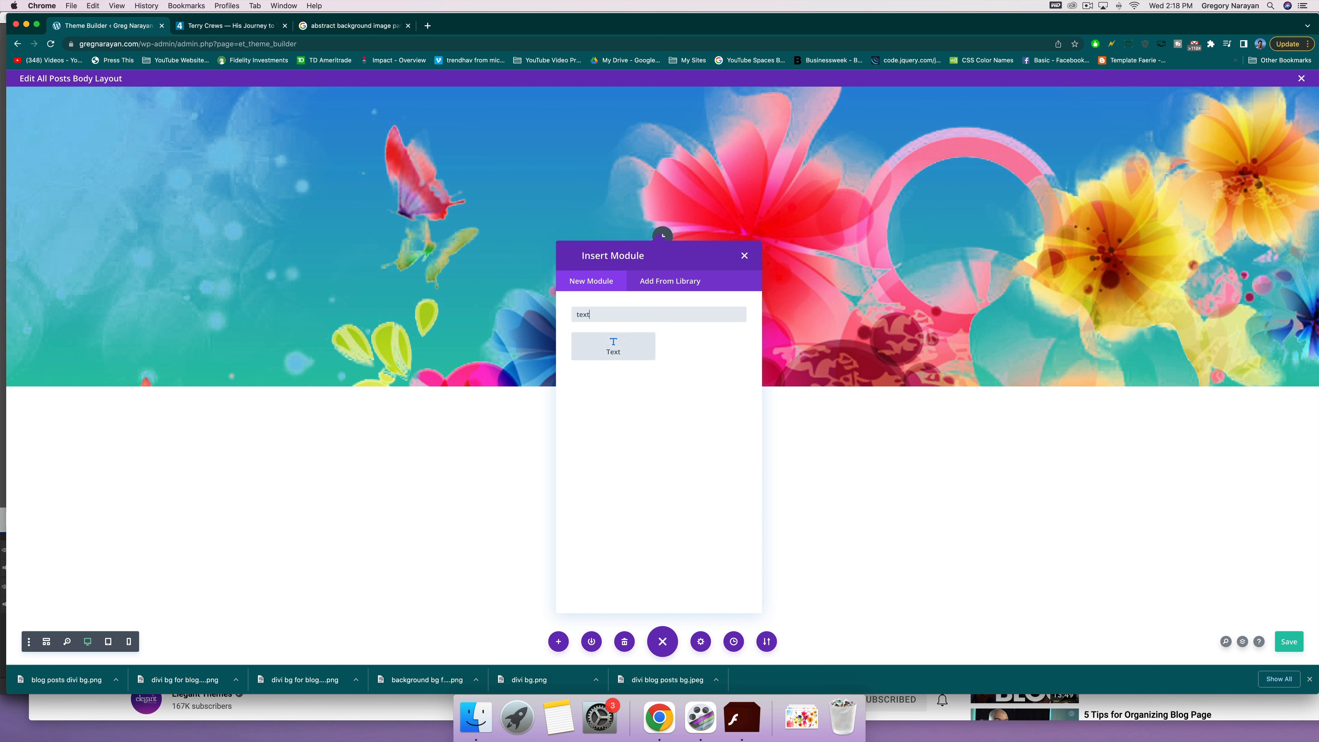
left_click(622, 352)
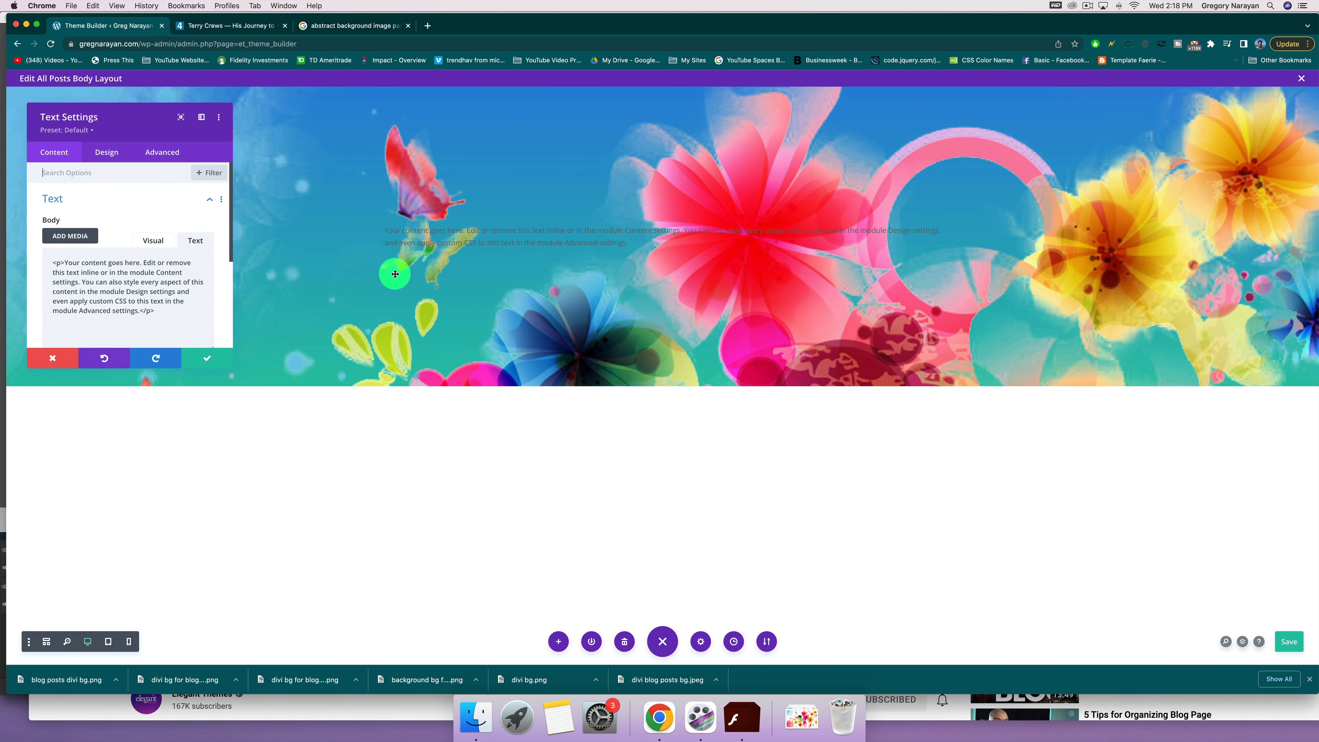
left_click(196, 259)
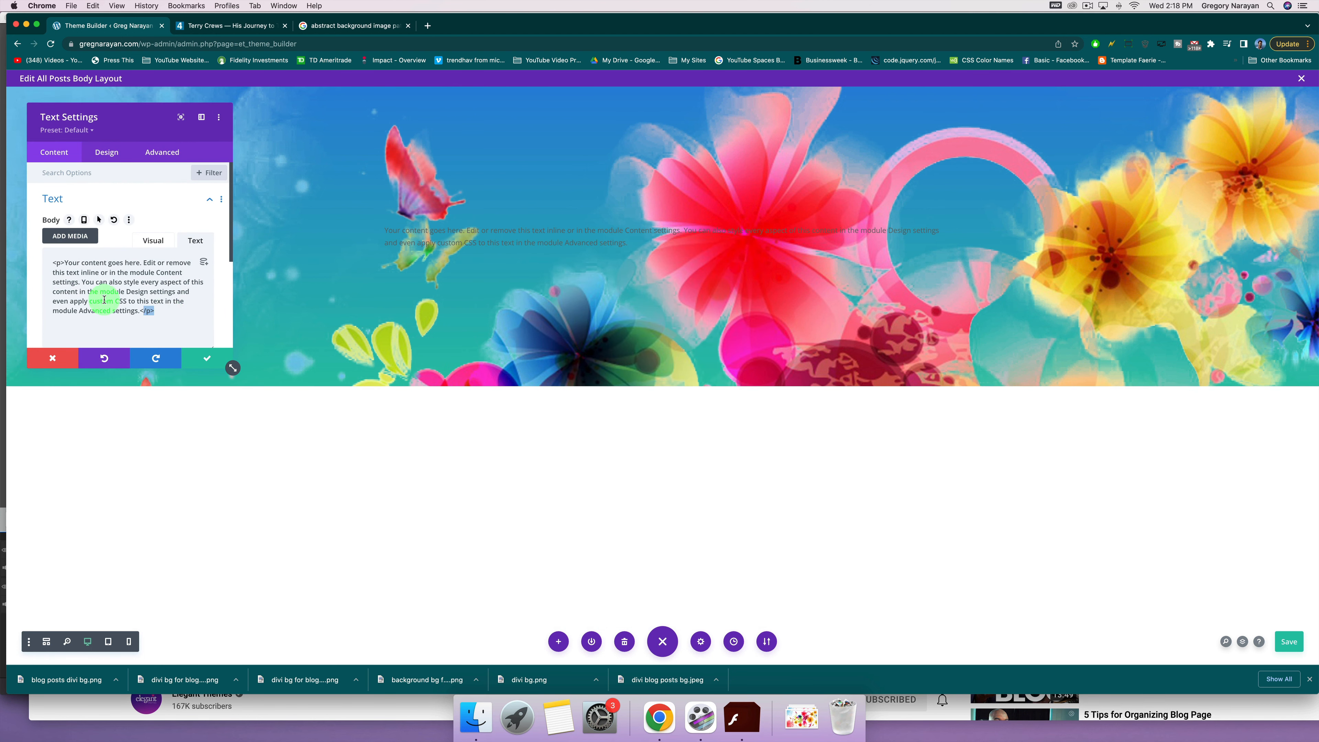
left_click_drag(156, 312, 37, 267)
key("BackSpace")
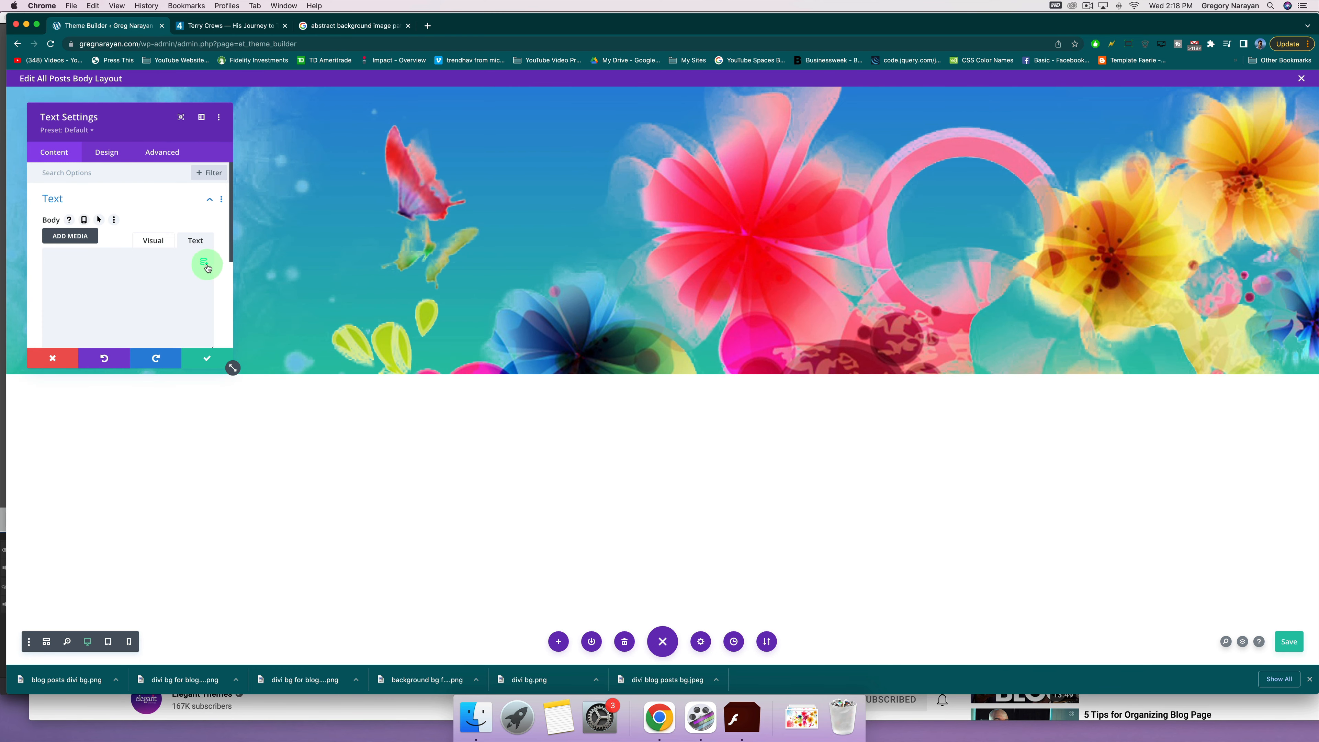
left_click(204, 264)
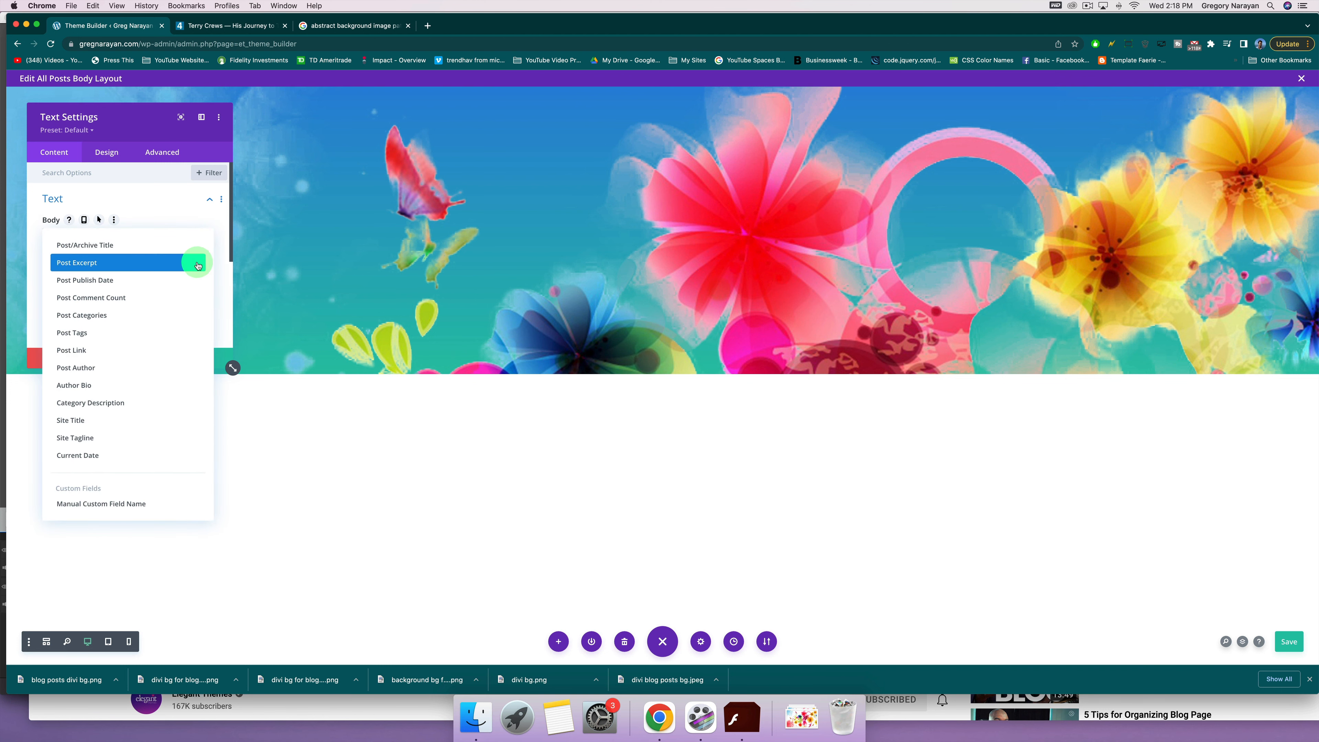
left_click(71, 249)
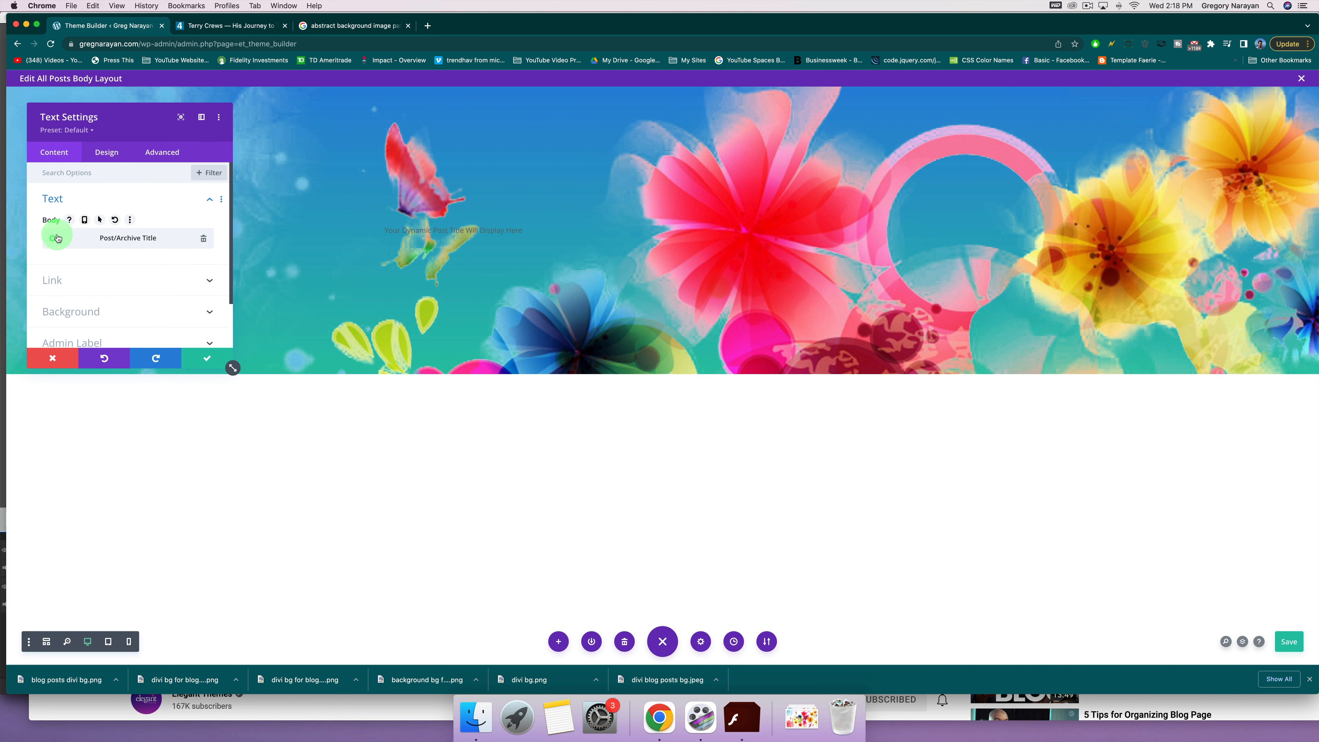
Wrap the dynamic Post/Archive Title in <h1> before and </h1> after, and apply it.
left_click(54, 241)
left_click(86, 295)
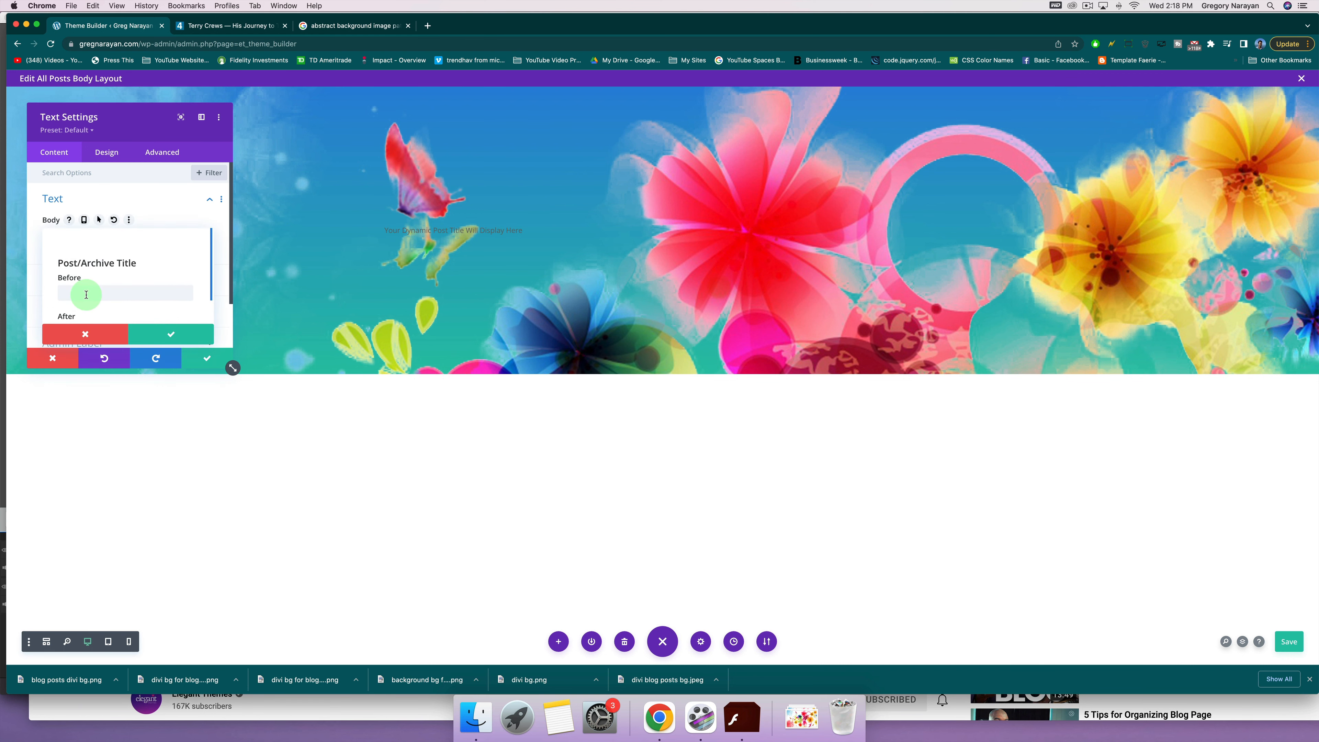
scroll(97, 287, "down", 1)
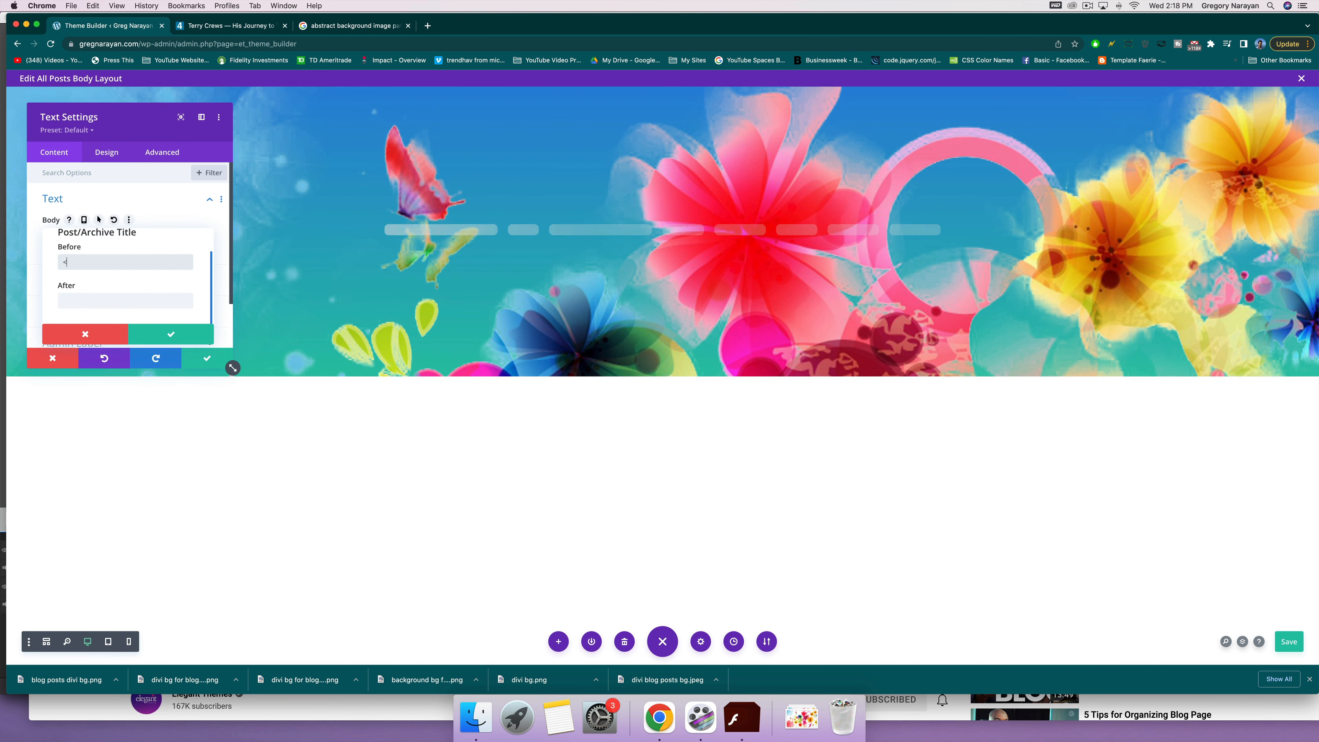
type("<h2")
key("BackSpace")
type("1>")
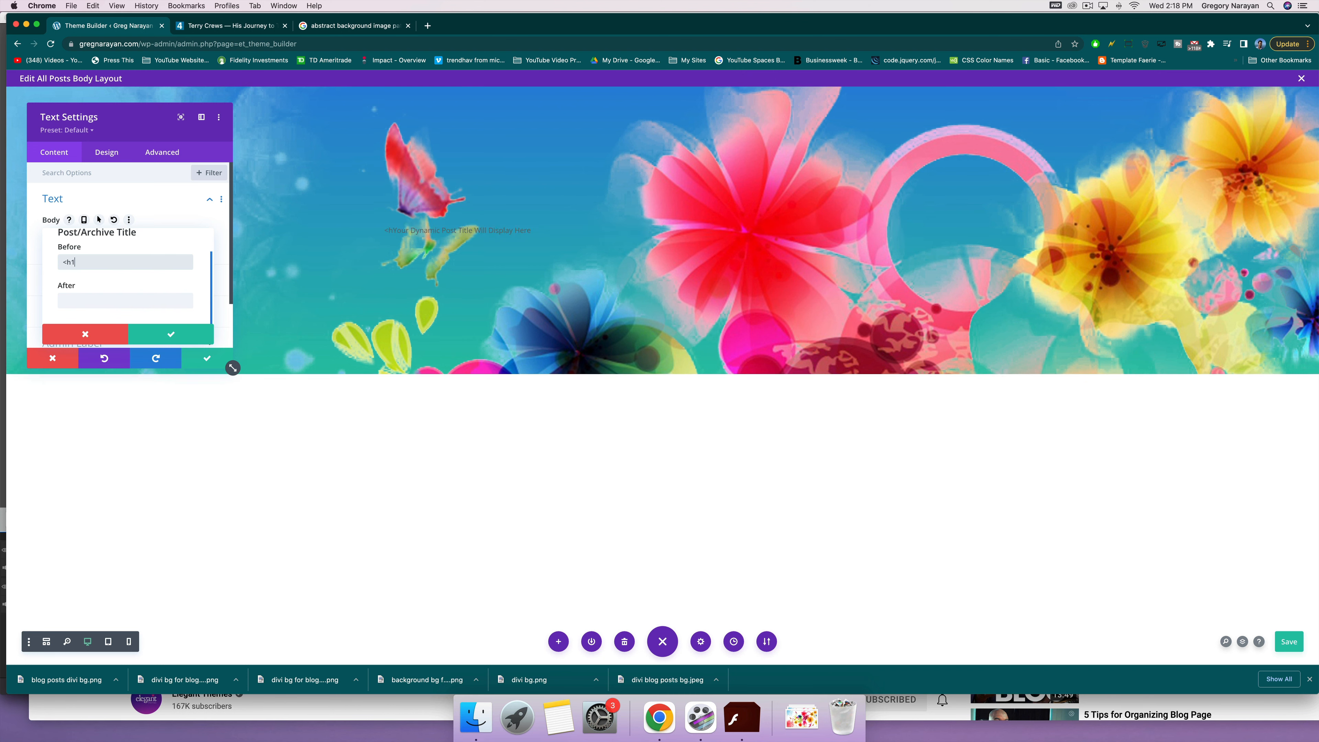
left_click(87, 302)
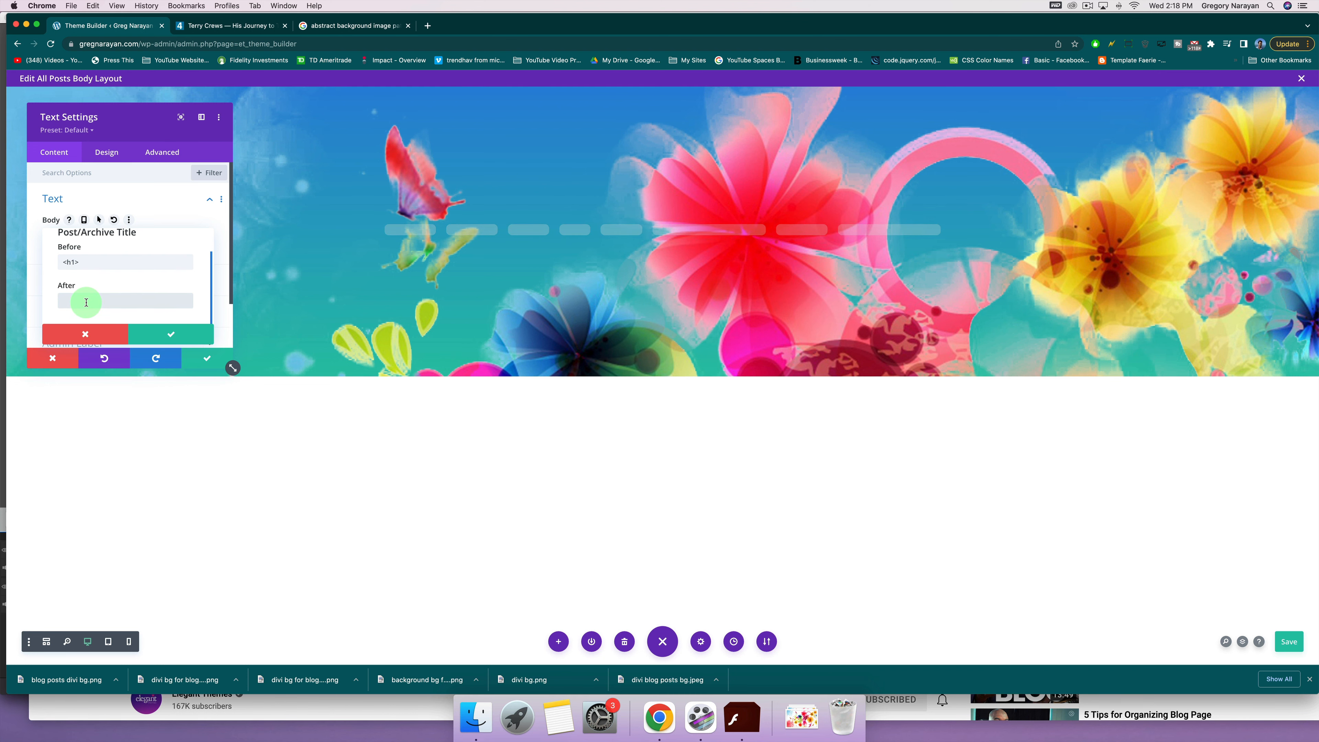
type("</h1>")
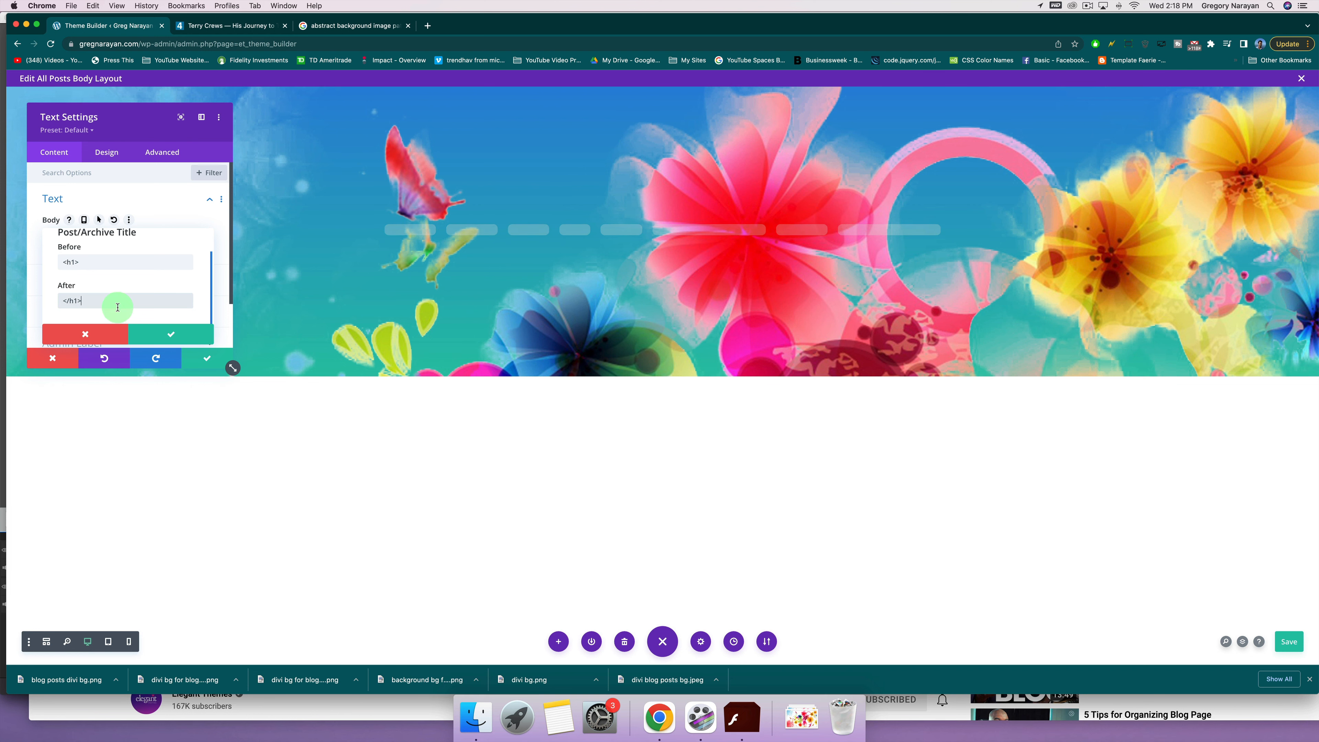
left_click(170, 334)
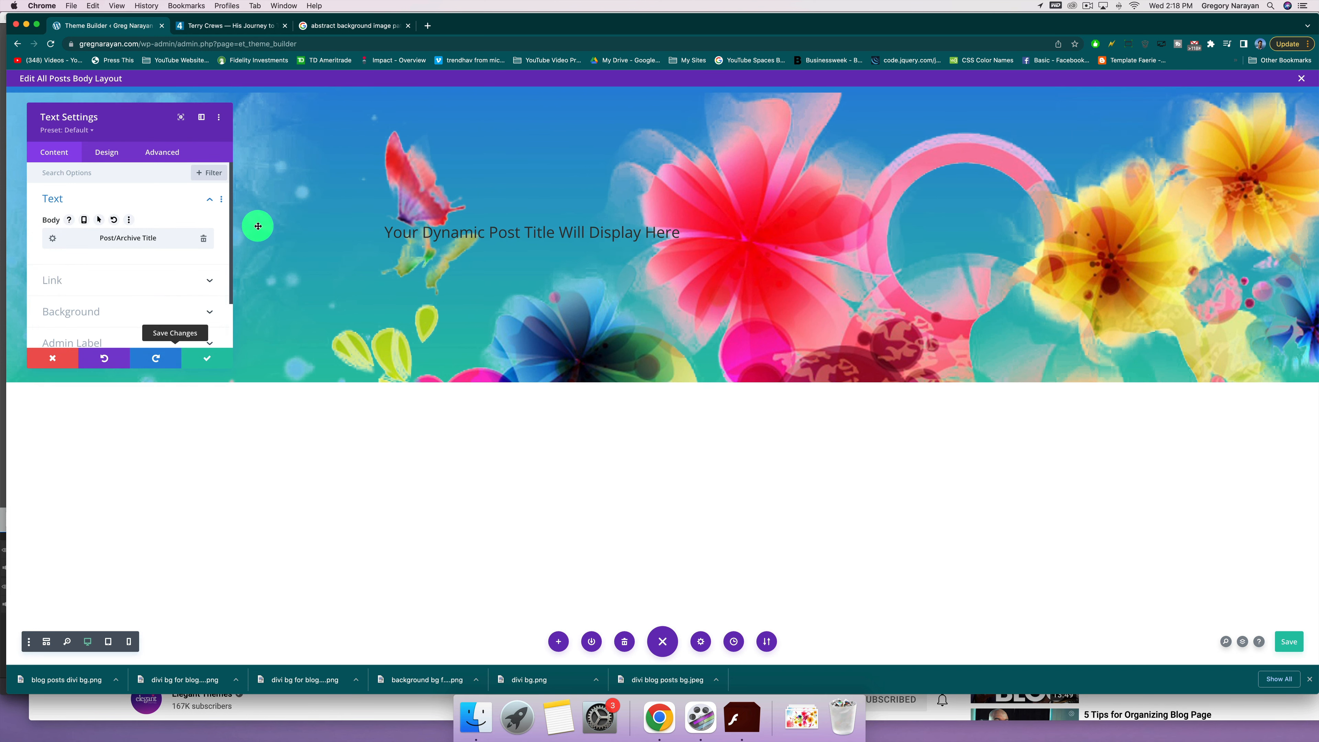
Center the post title's H1 heading text in the module's design settings.
left_click(103, 152)
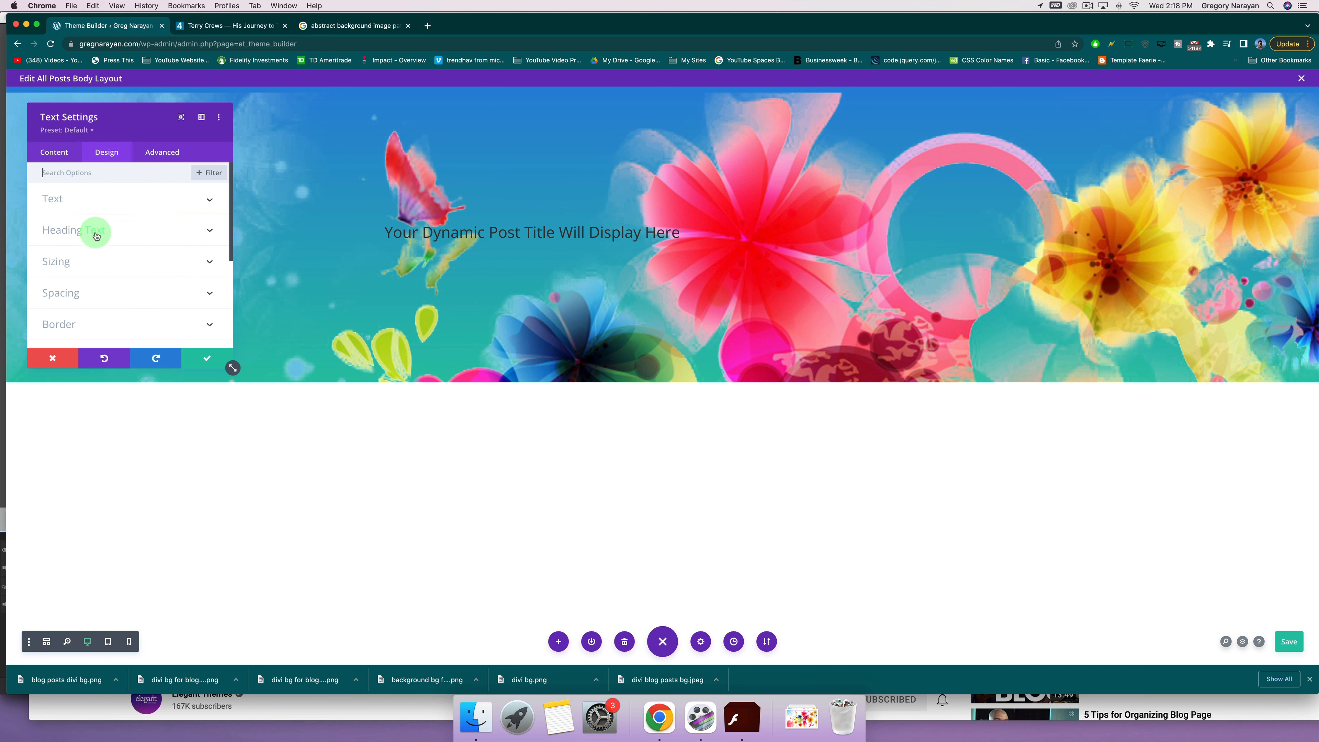
left_click(98, 229)
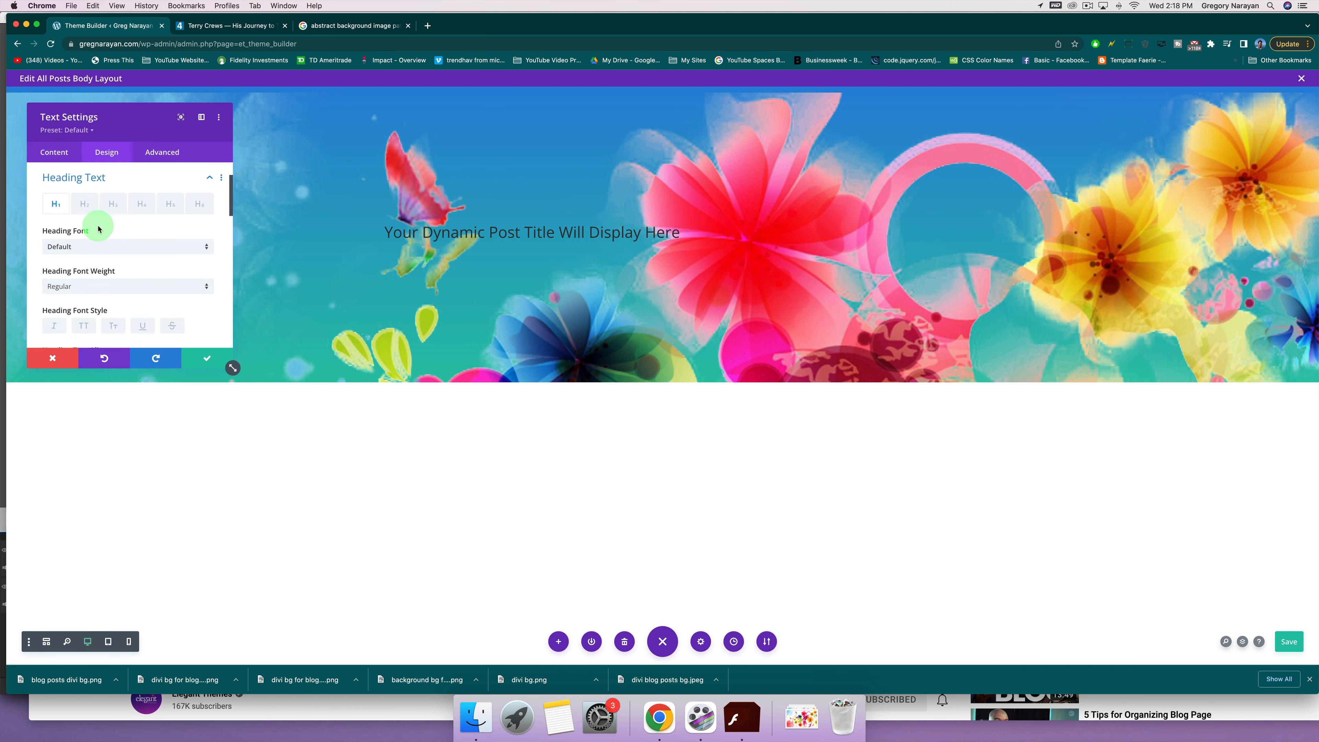
scroll(91, 260, "down", 1)
scroll(96, 258, "down", 3)
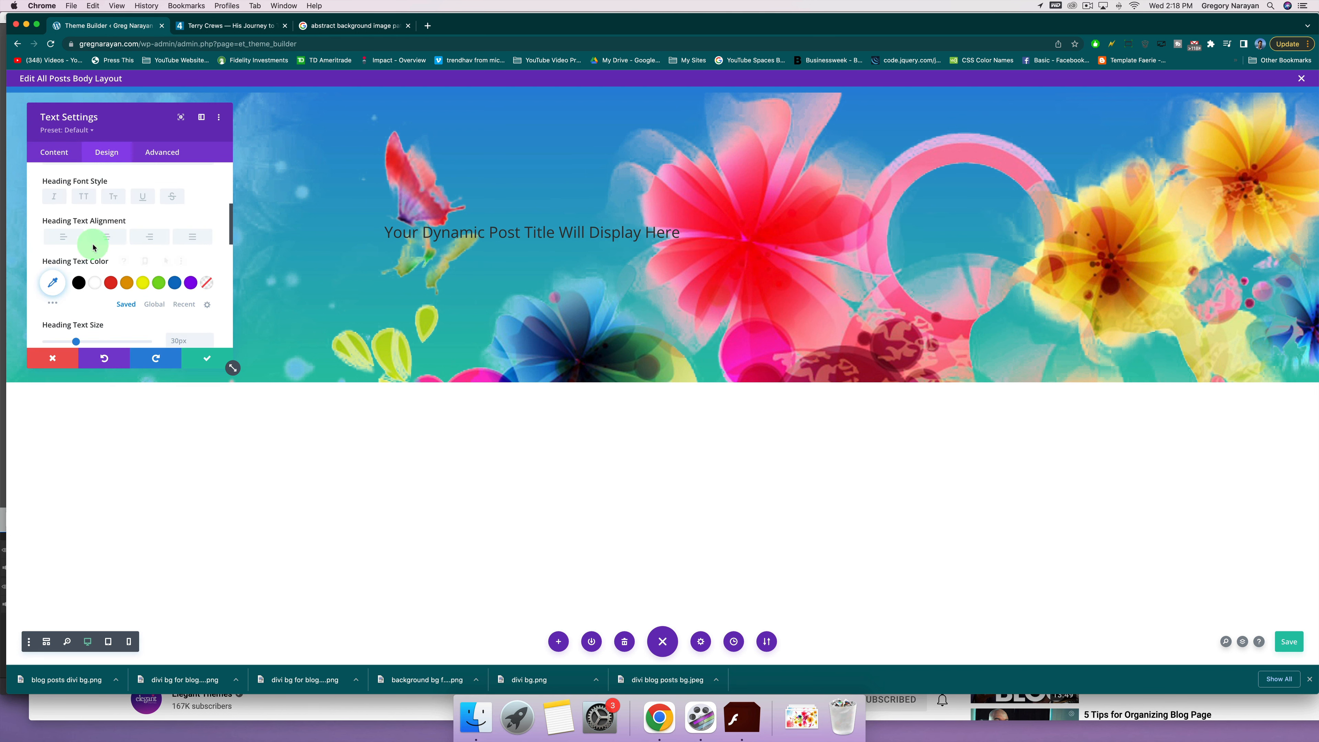
left_click(98, 239)
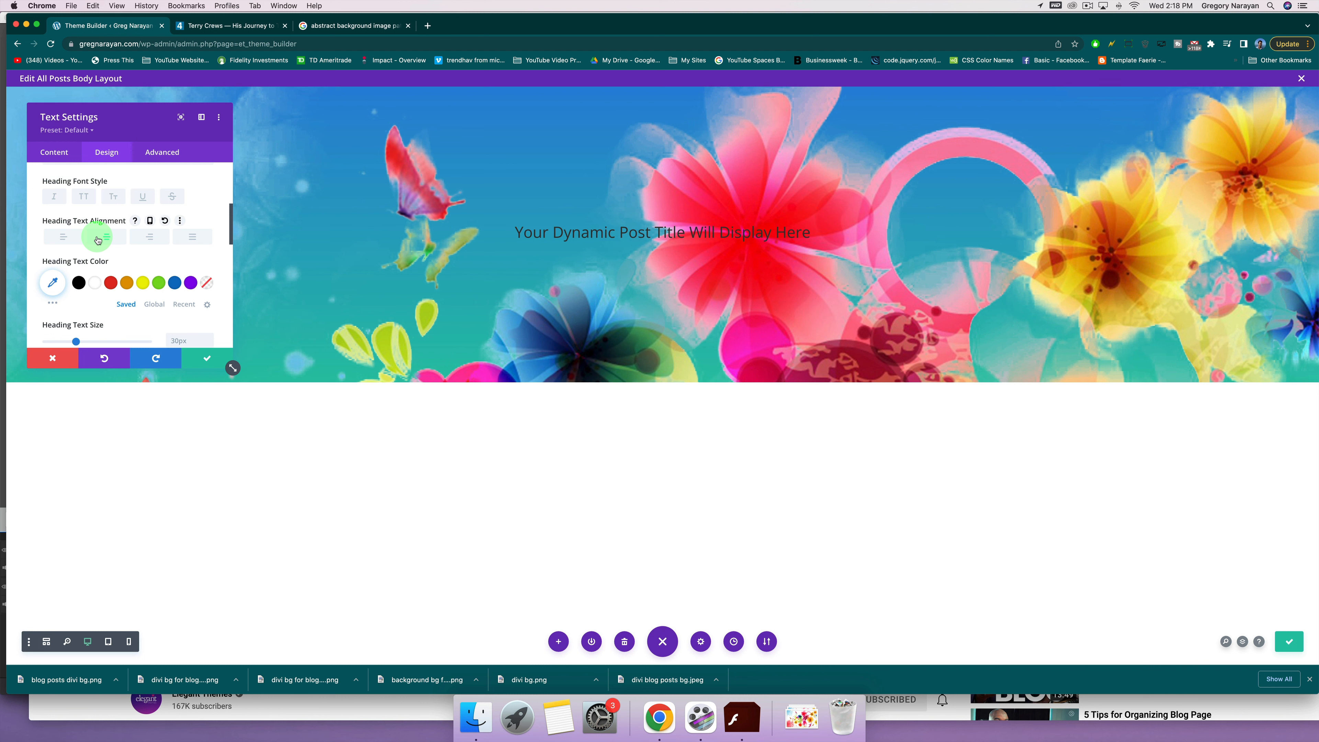
Try Aladin as the font of the title's H1 heading.
scroll(100, 239, "up", 4)
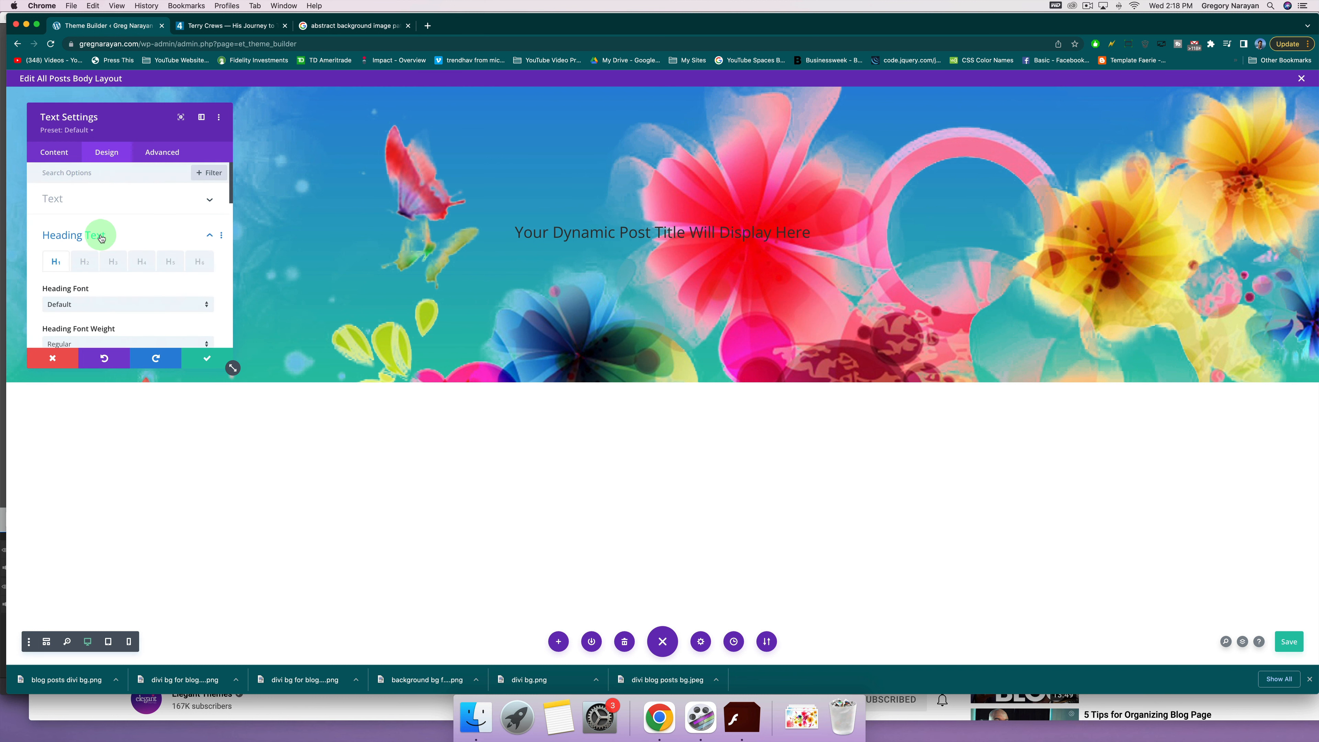
left_click(103, 239)
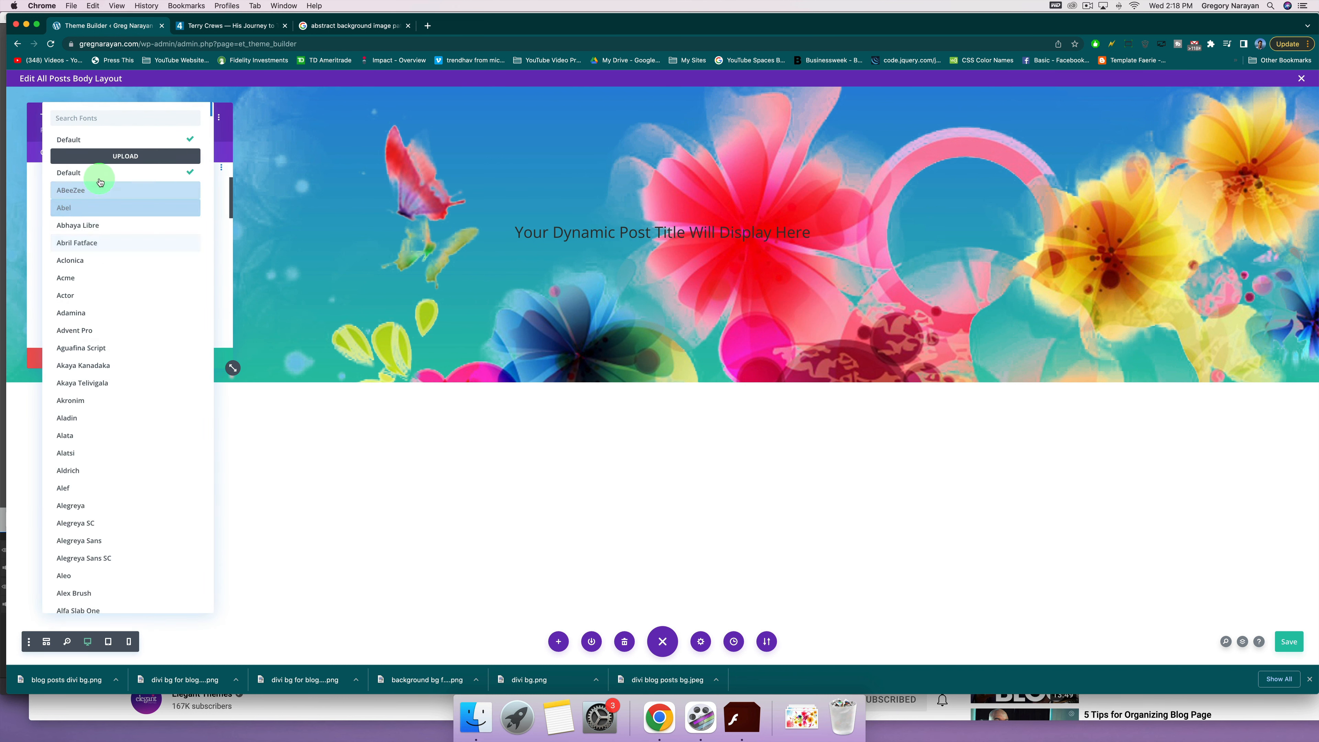
left_click(110, 120)
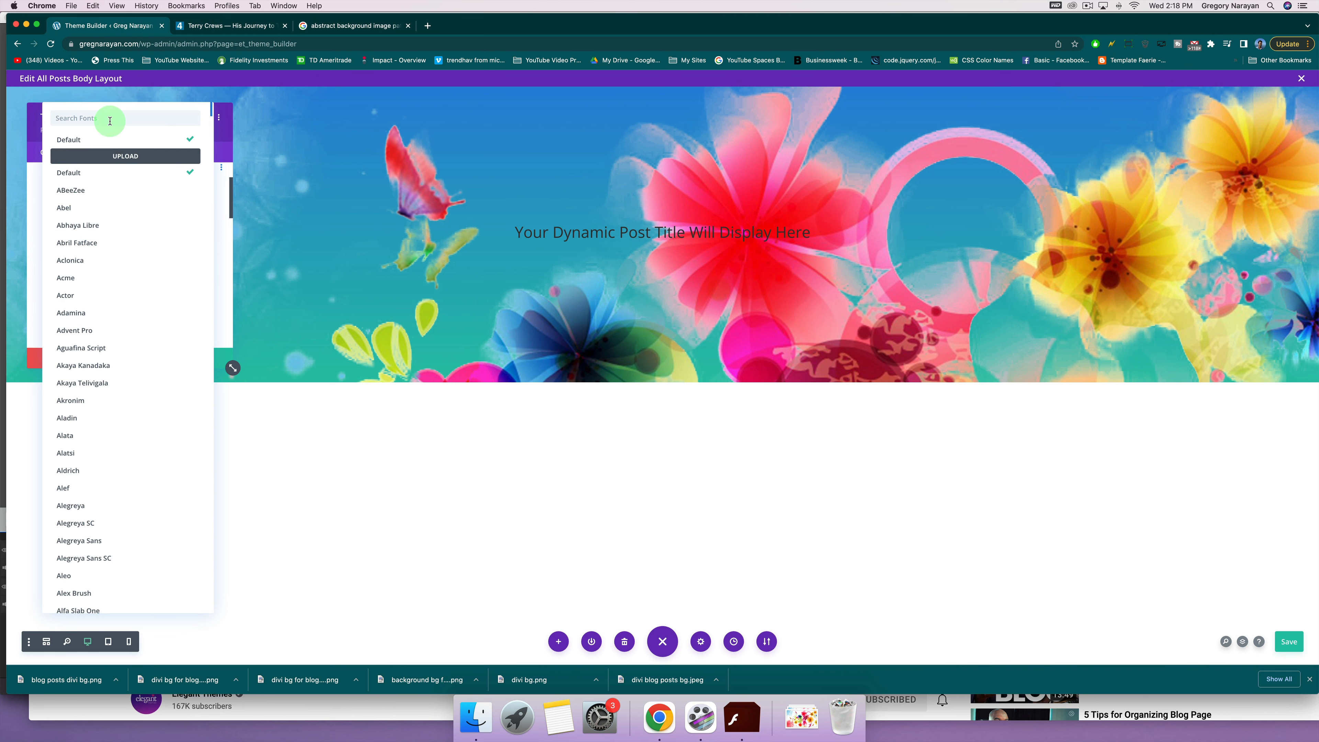
left_click(102, 418)
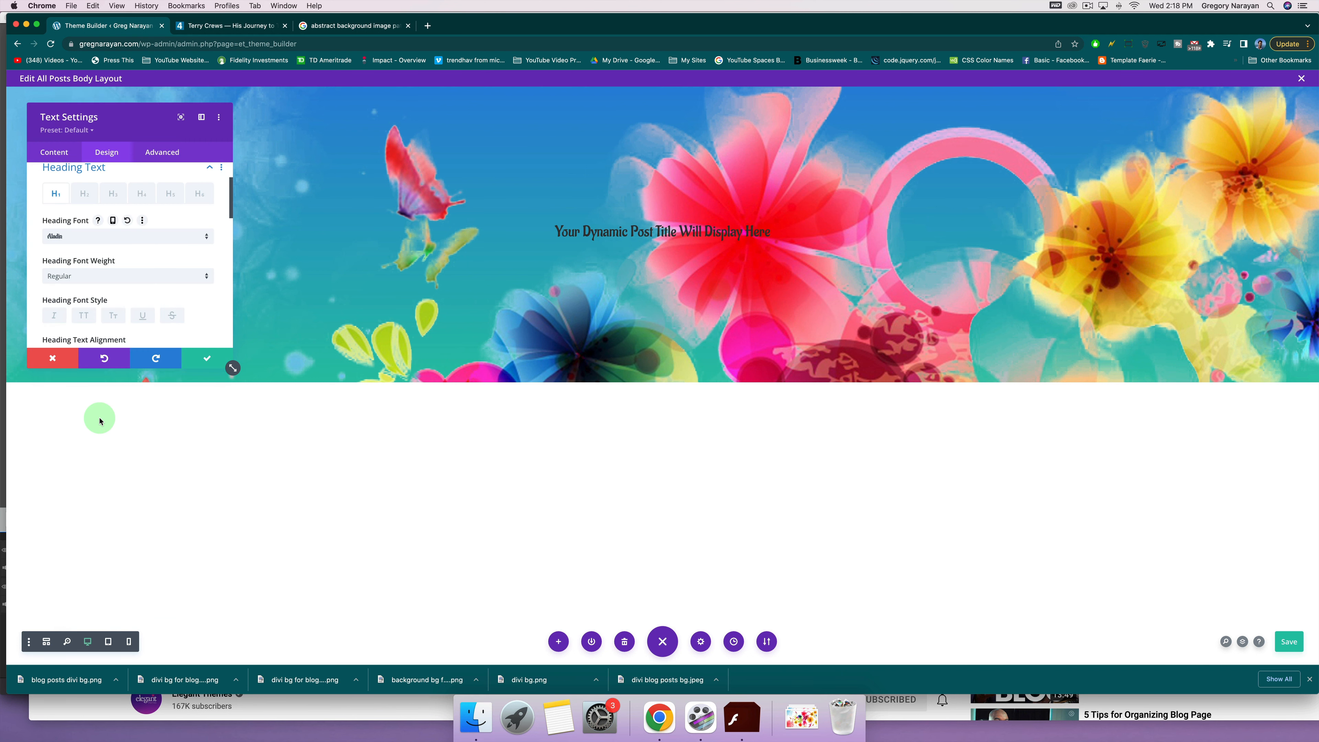
Set the title's H1 heading font to Allerta.
left_click(65, 238)
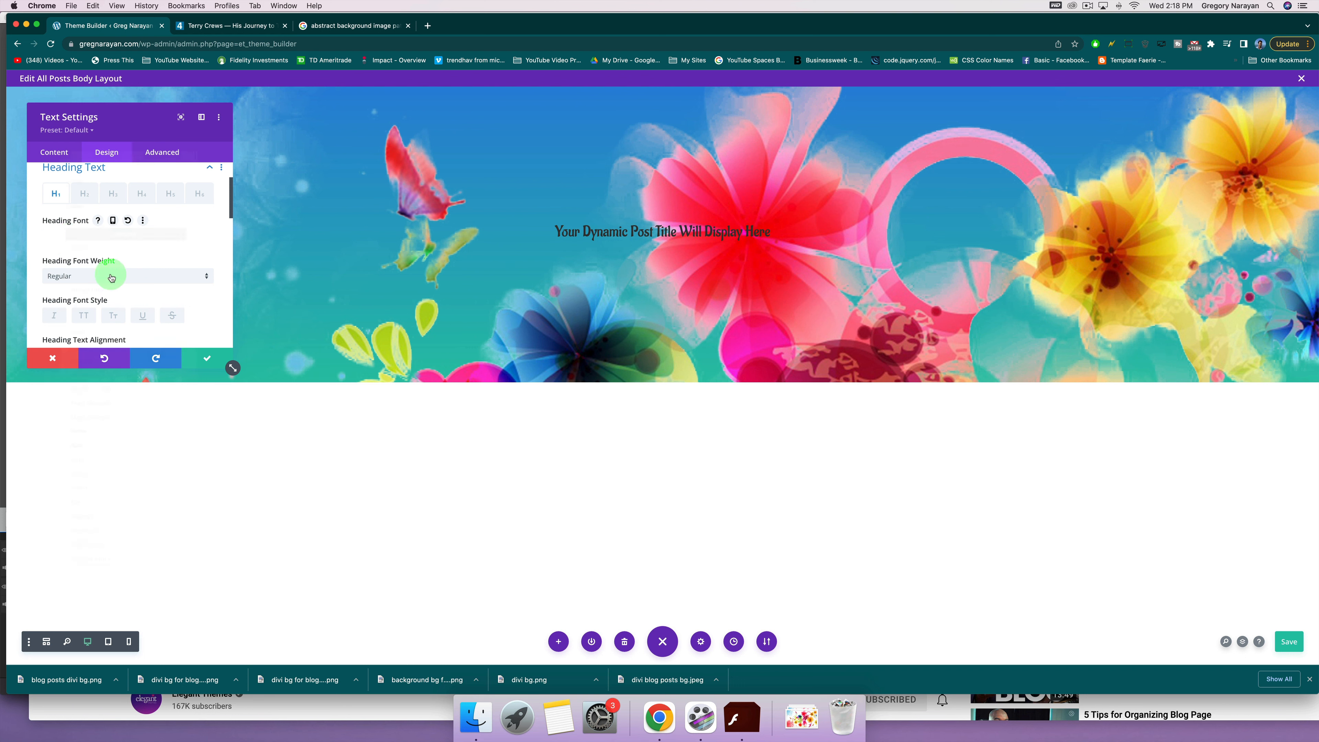
scroll(147, 307, "down", 5)
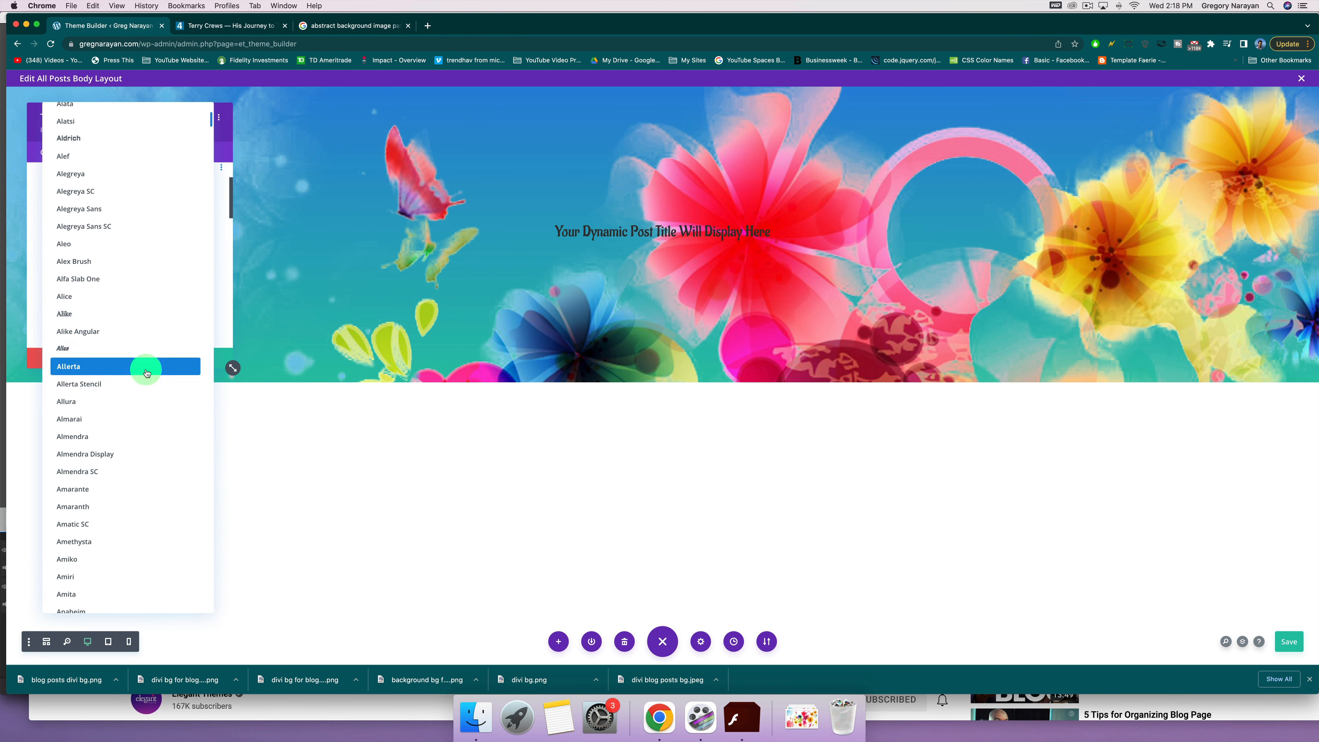
left_click(147, 372)
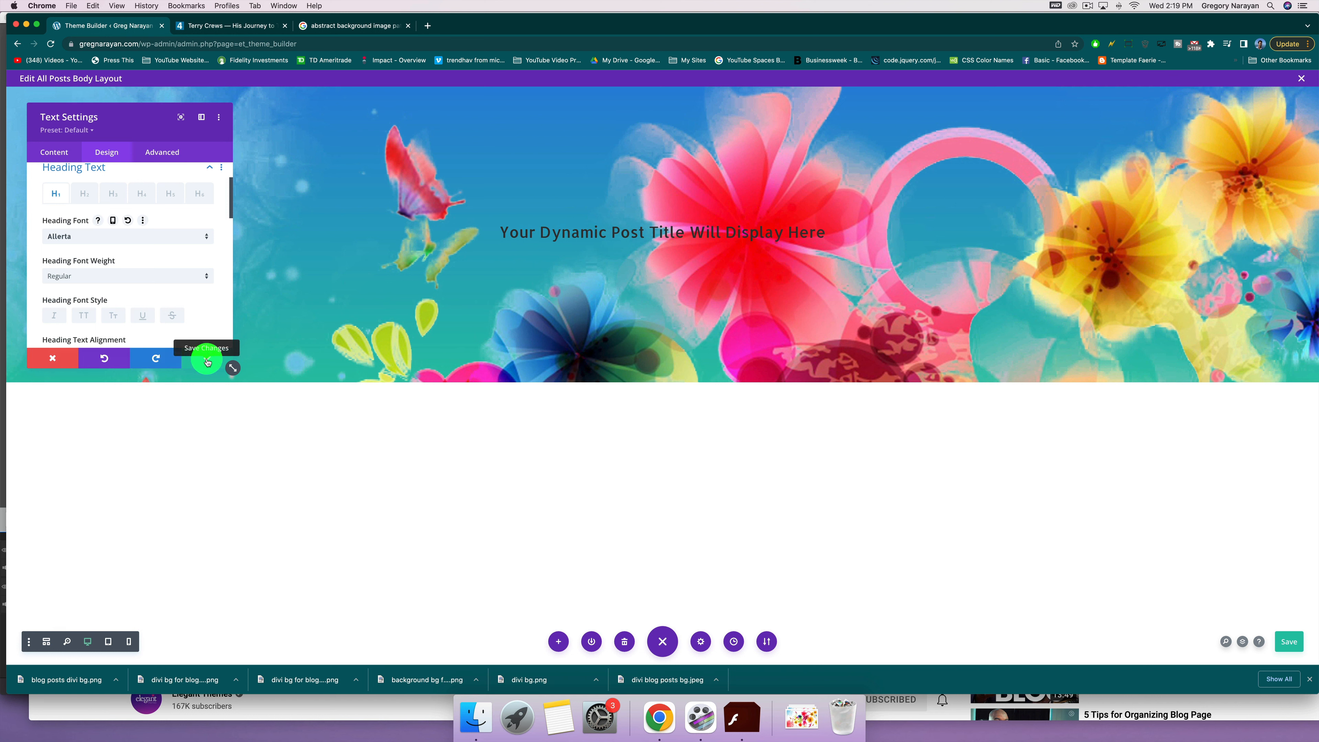
Set the H1 heading text size to 38px and its line height to 1.6em, and save the text module.
scroll(134, 276, "down", 5)
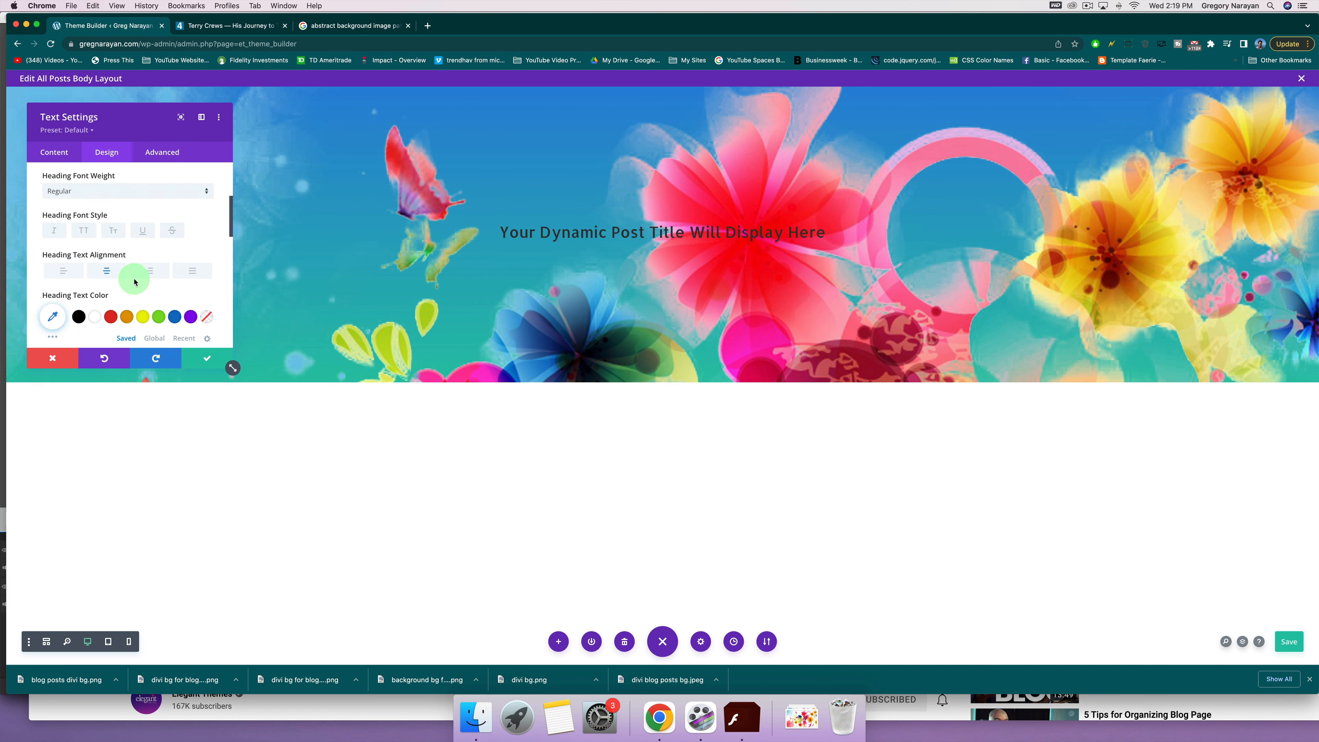
scroll(135, 282, "down", 2)
left_click_drag(75, 235, 86, 235)
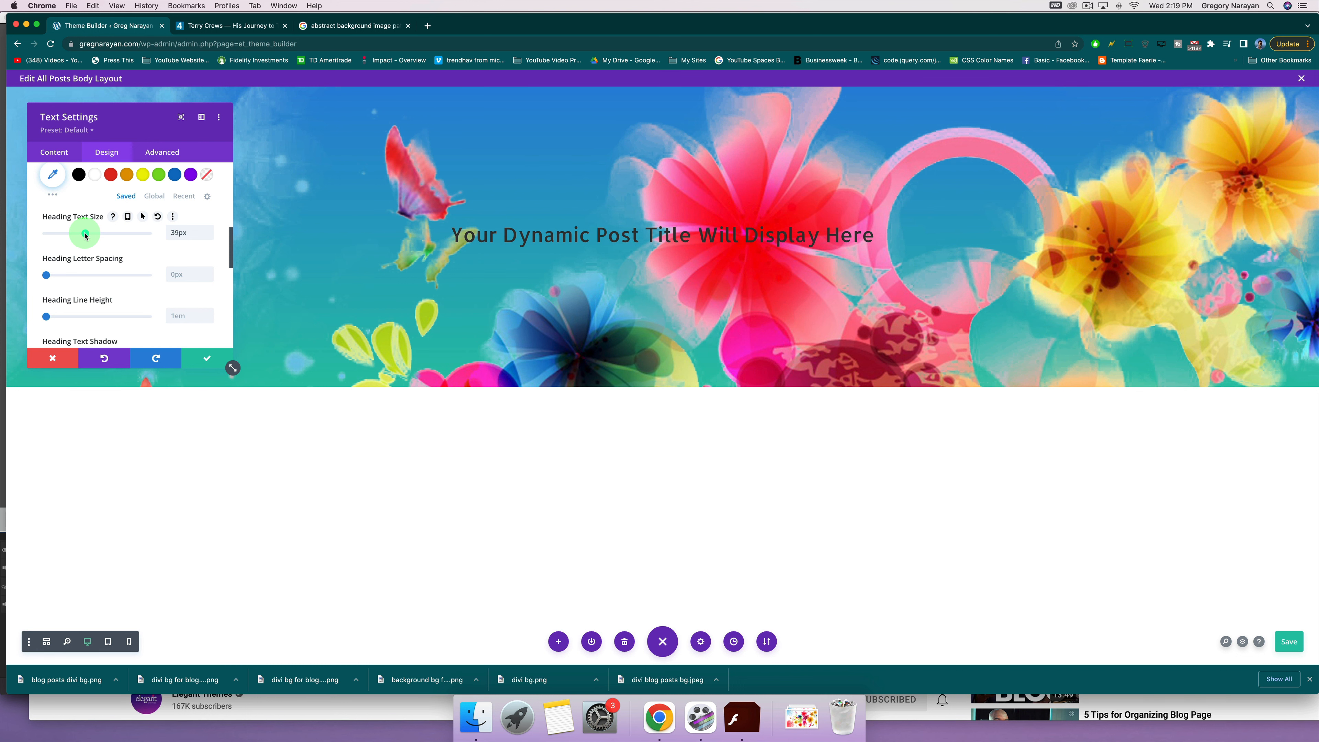
left_click_drag(86, 236, 85, 235)
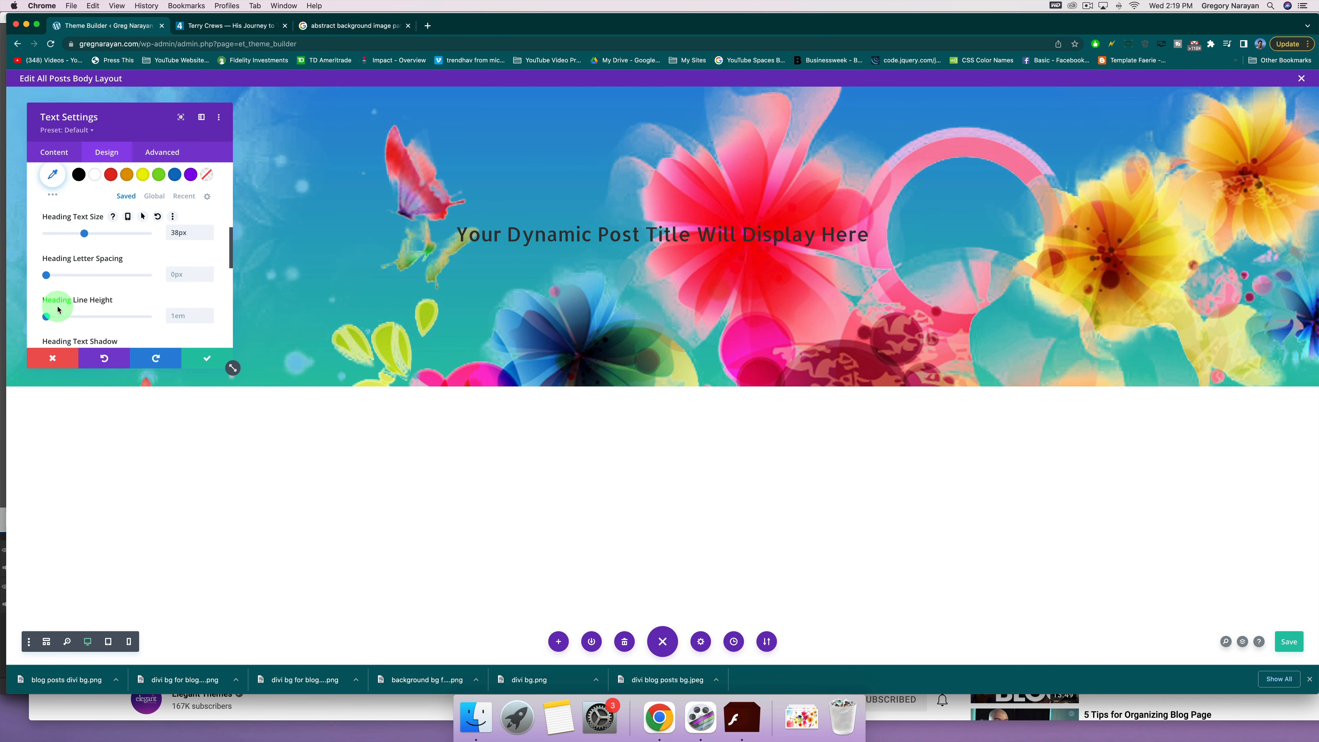
left_click_drag(46, 316, 76, 319)
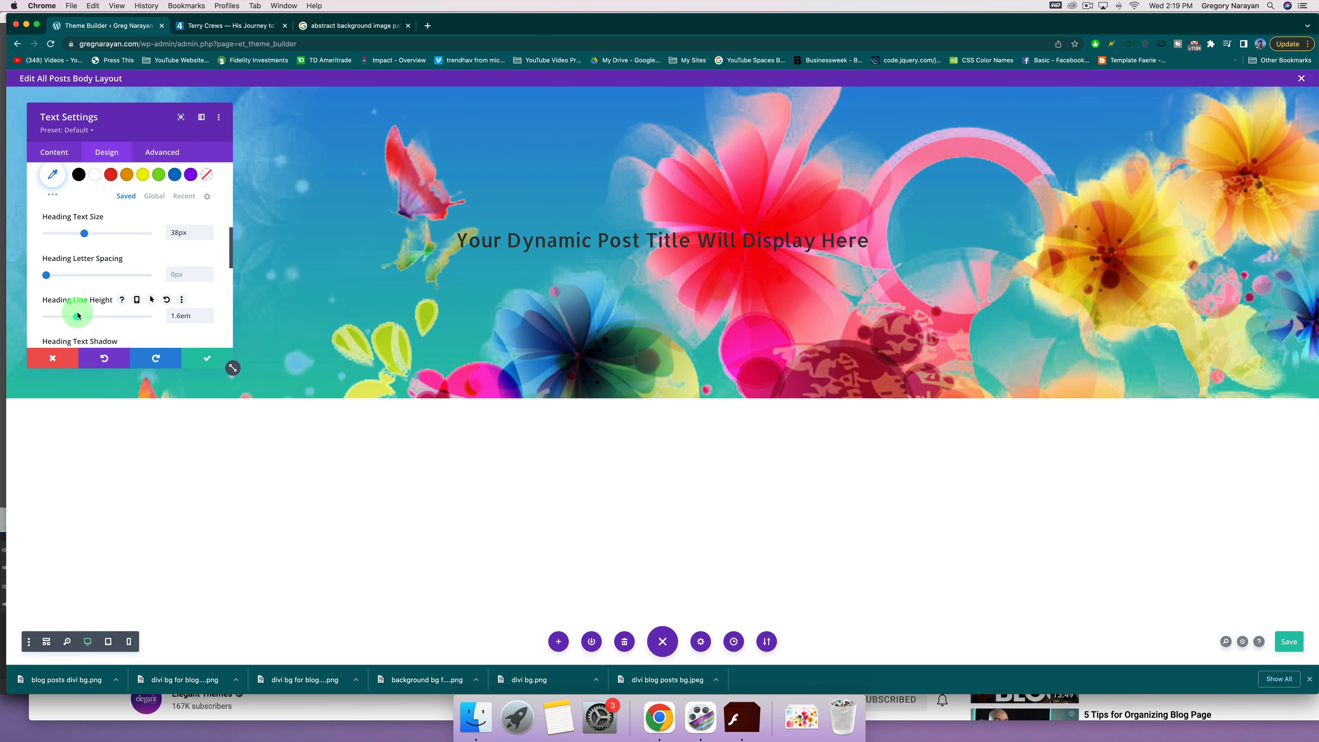
left_click(210, 368)
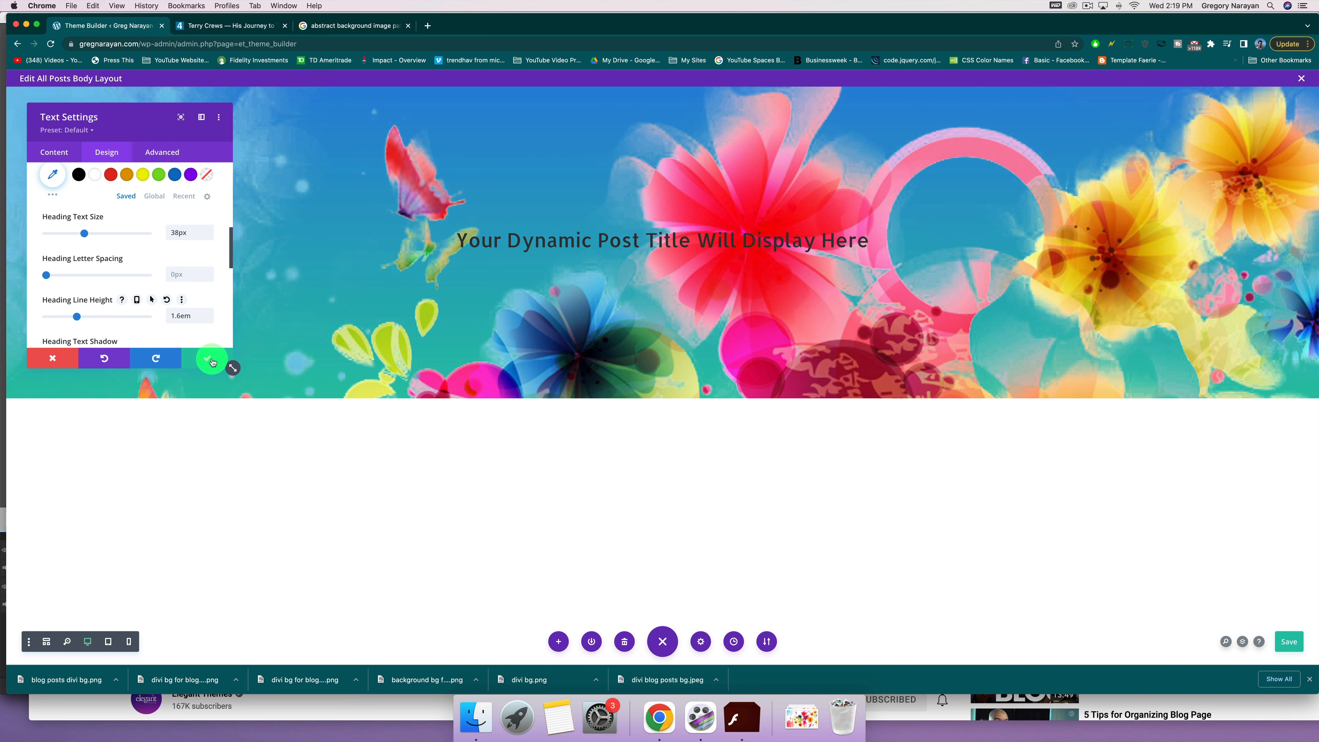
left_click(212, 362)
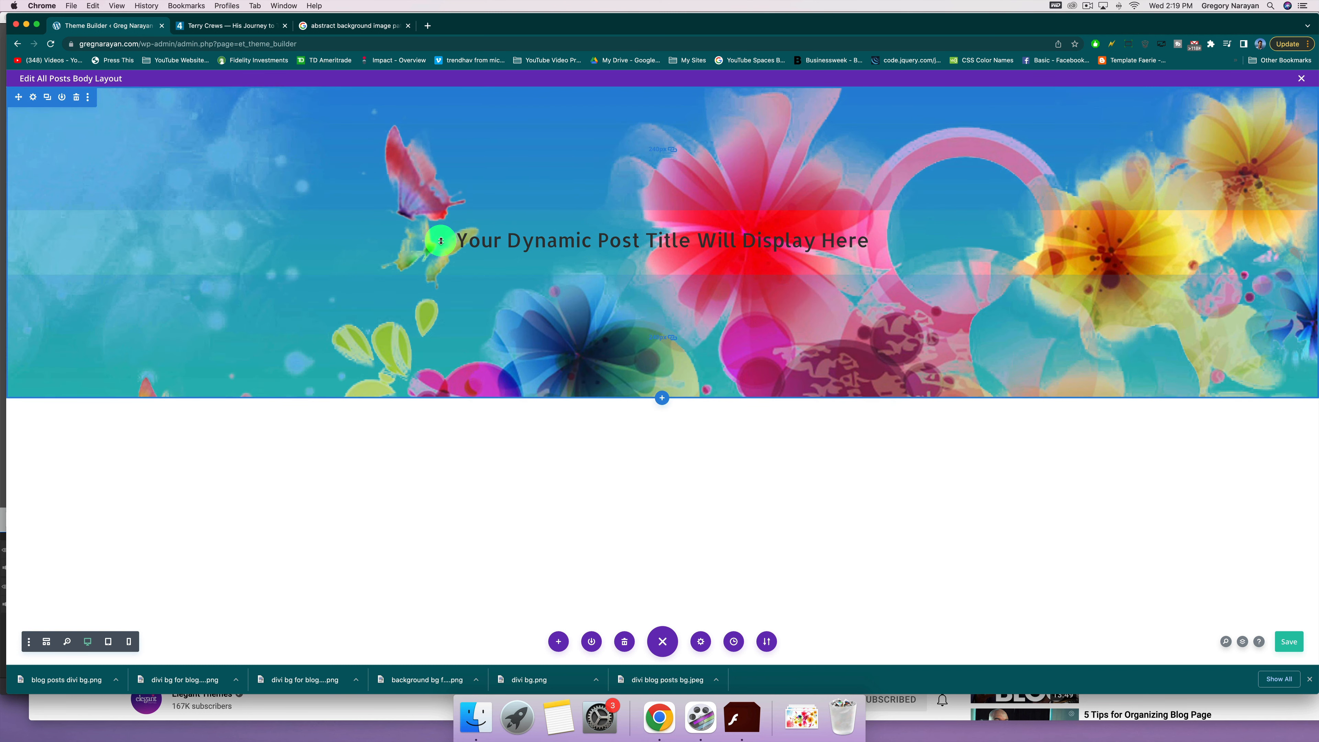
Insert a new regular section directly below the title banner section.
mouse_move(545, 240)
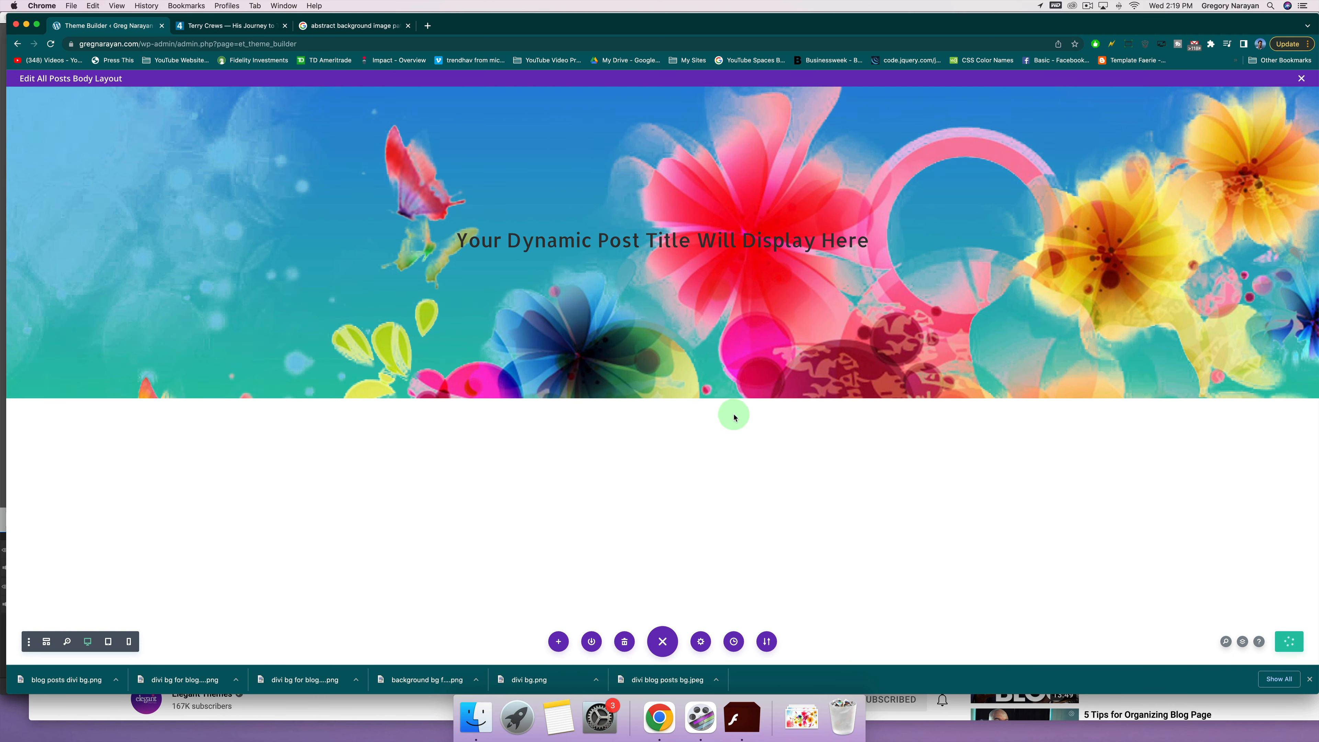
mouse_move(651, 351)
left_click(662, 401)
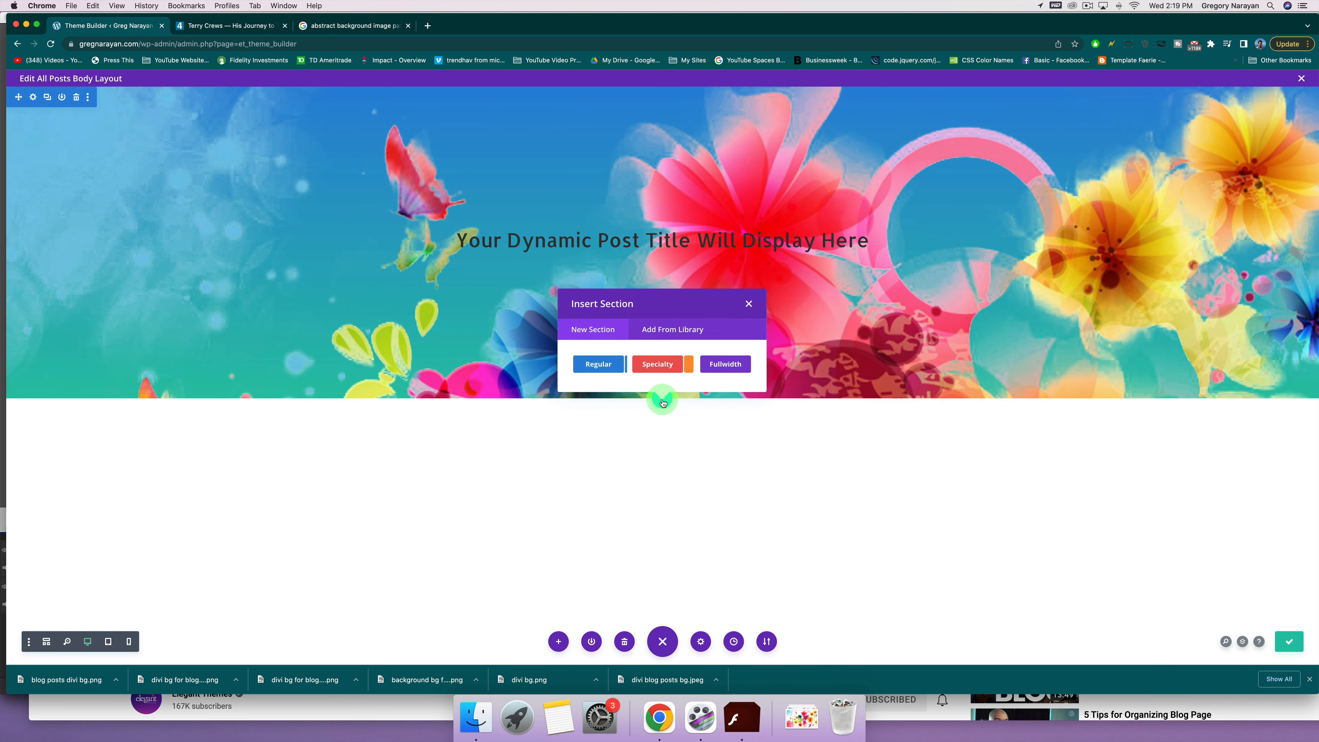
left_click(601, 365)
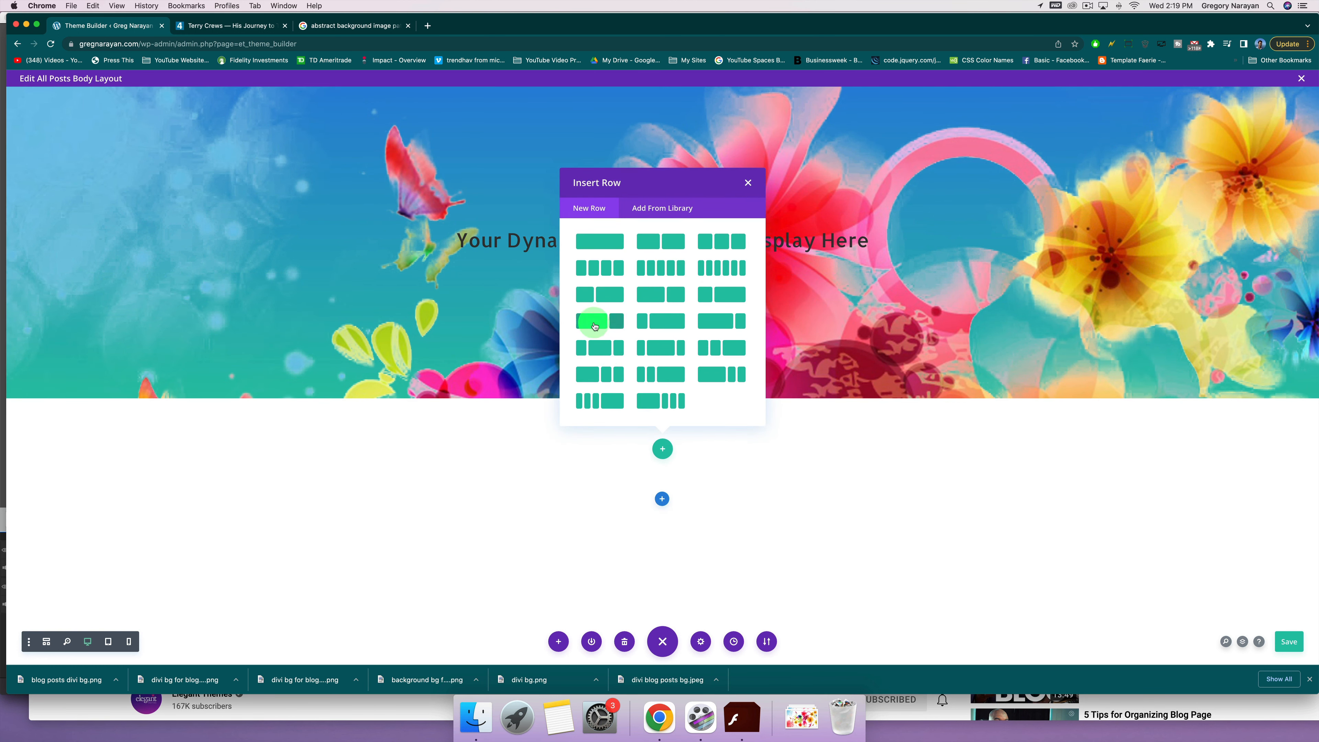
Check the reference blog post's sidebar layout, insert a two-thirds/one-third row, and add a Post Content module to its wide column.
left_click(214, 21)
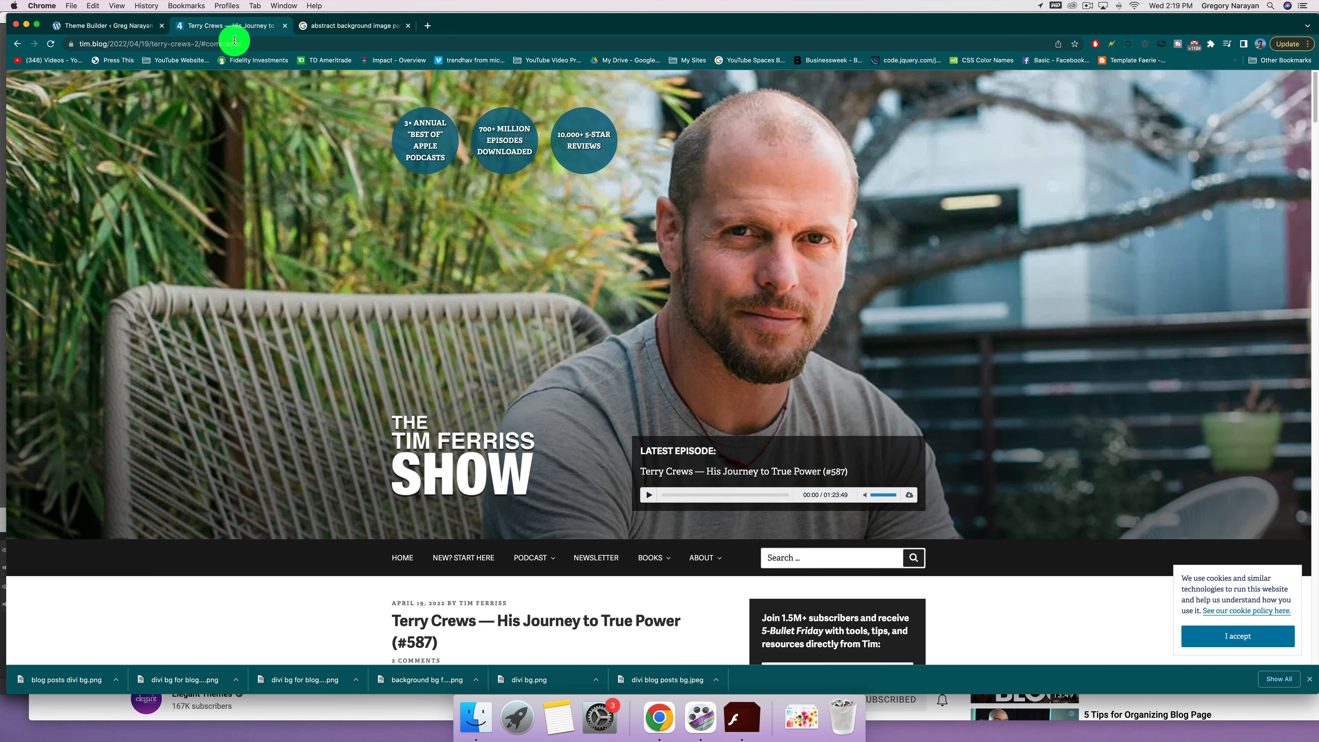
scroll(639, 333, "down", 5)
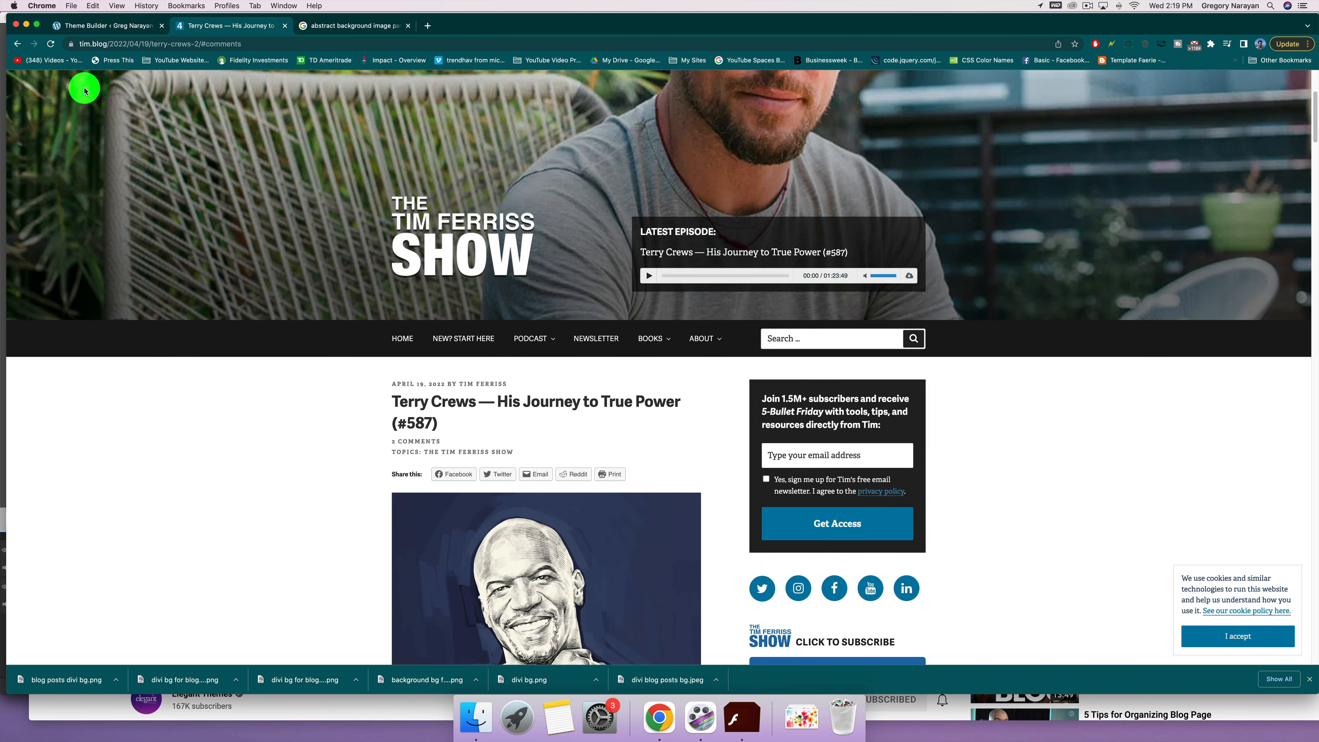
left_click(106, 25)
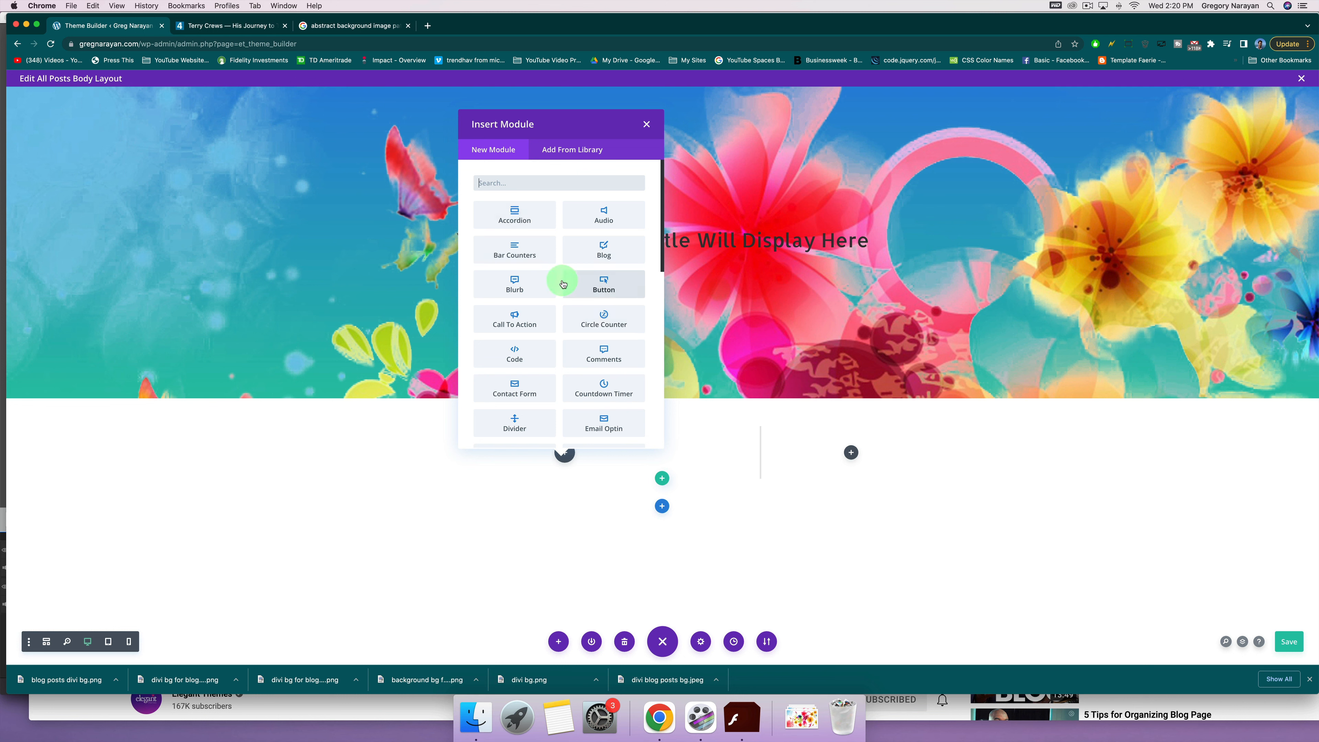
scroll(559, 281, "down", 10)
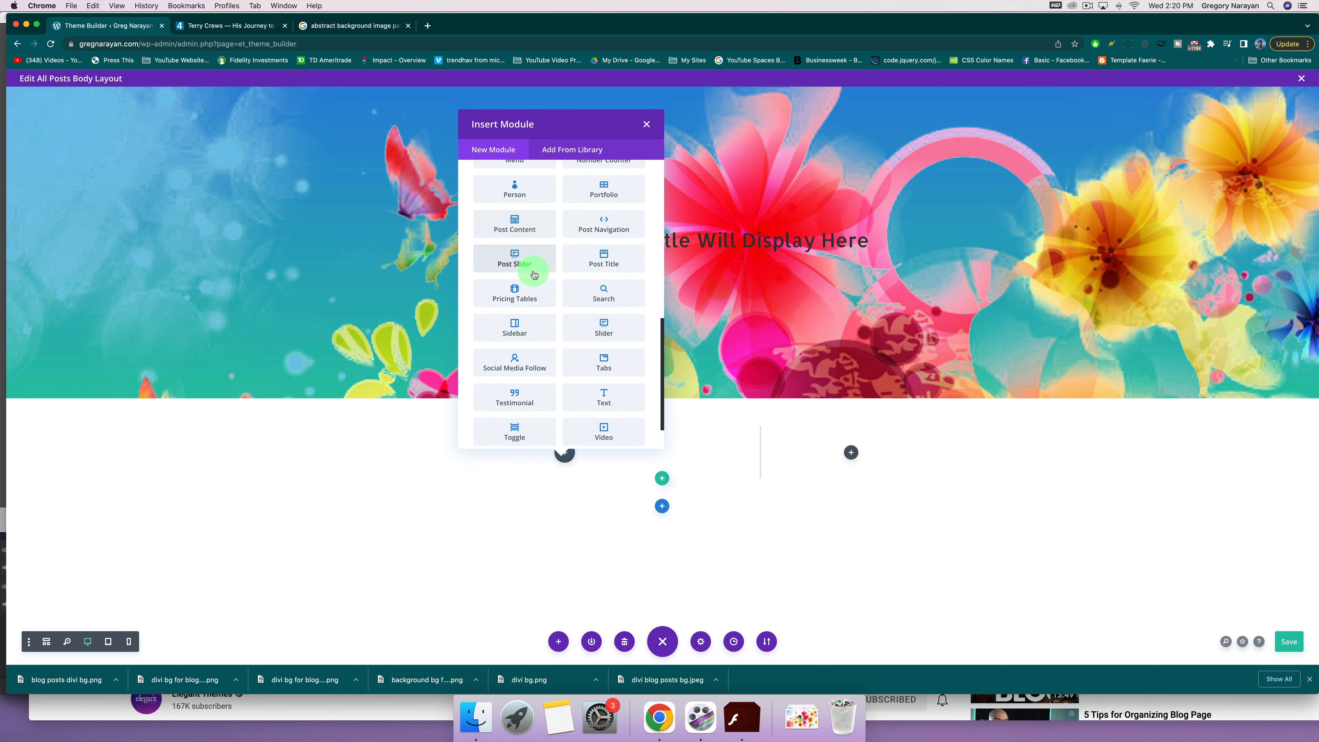
scroll(532, 244, "up", 2)
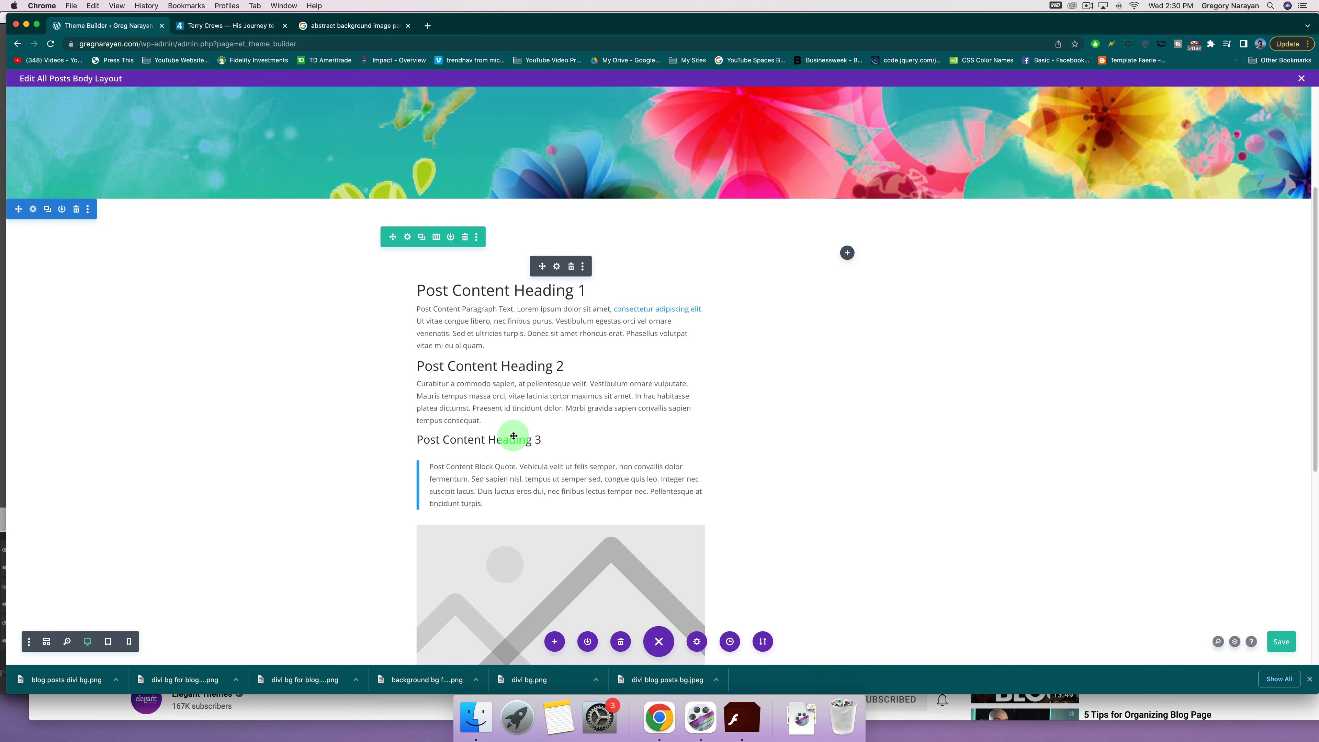
Examine the Post Content module's placeholder headings, paragraphs, quote, image and lists in the layout preview.
scroll(515, 433, "down", 3)
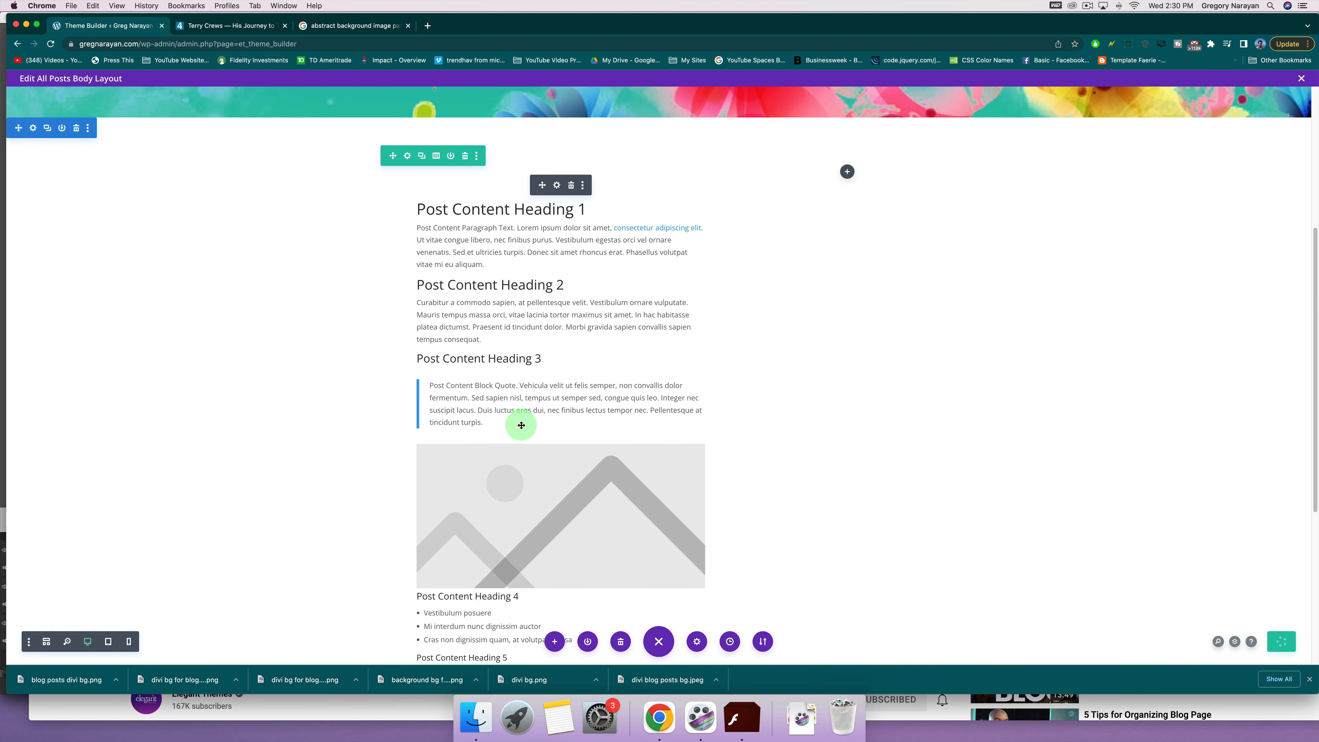
scroll(520, 425, "down", 5)
scroll(544, 378, "down", 2)
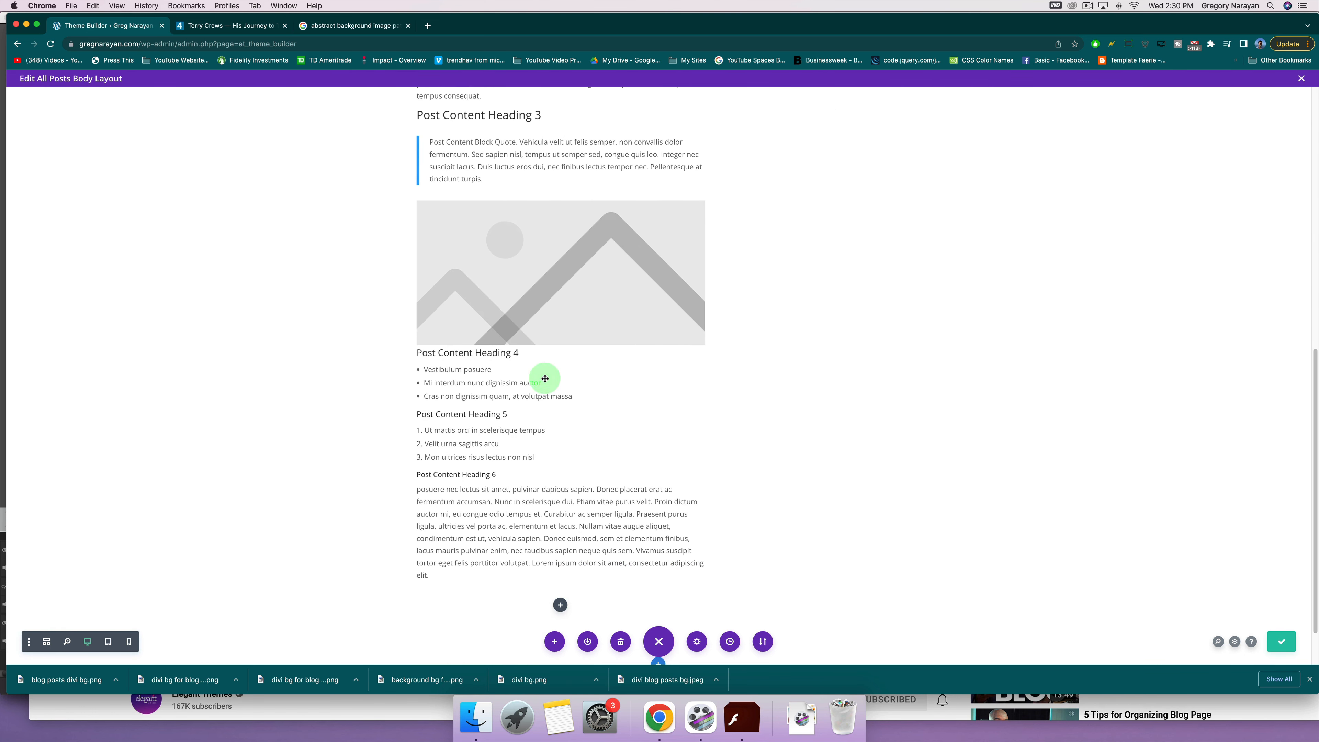
scroll(465, 348, "up", 2)
scroll(468, 348, "up", 1)
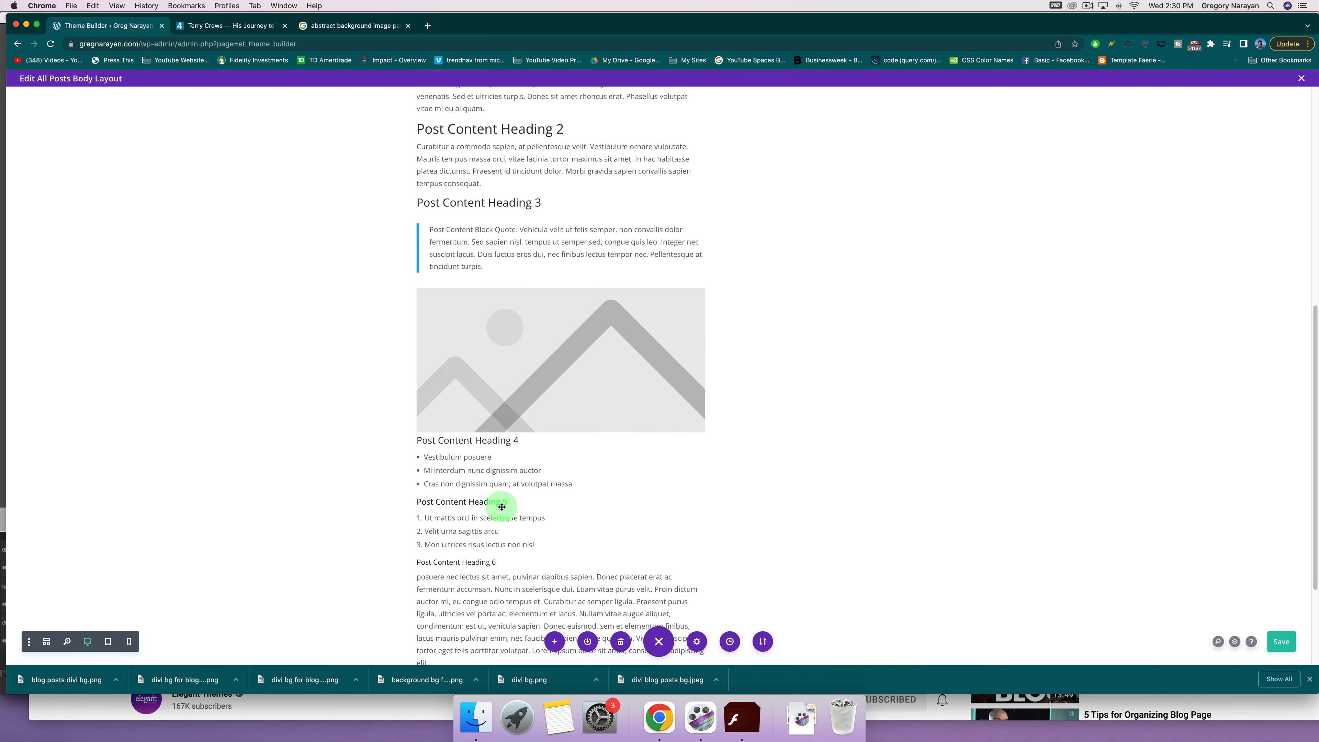
scroll(521, 444, "up", 8)
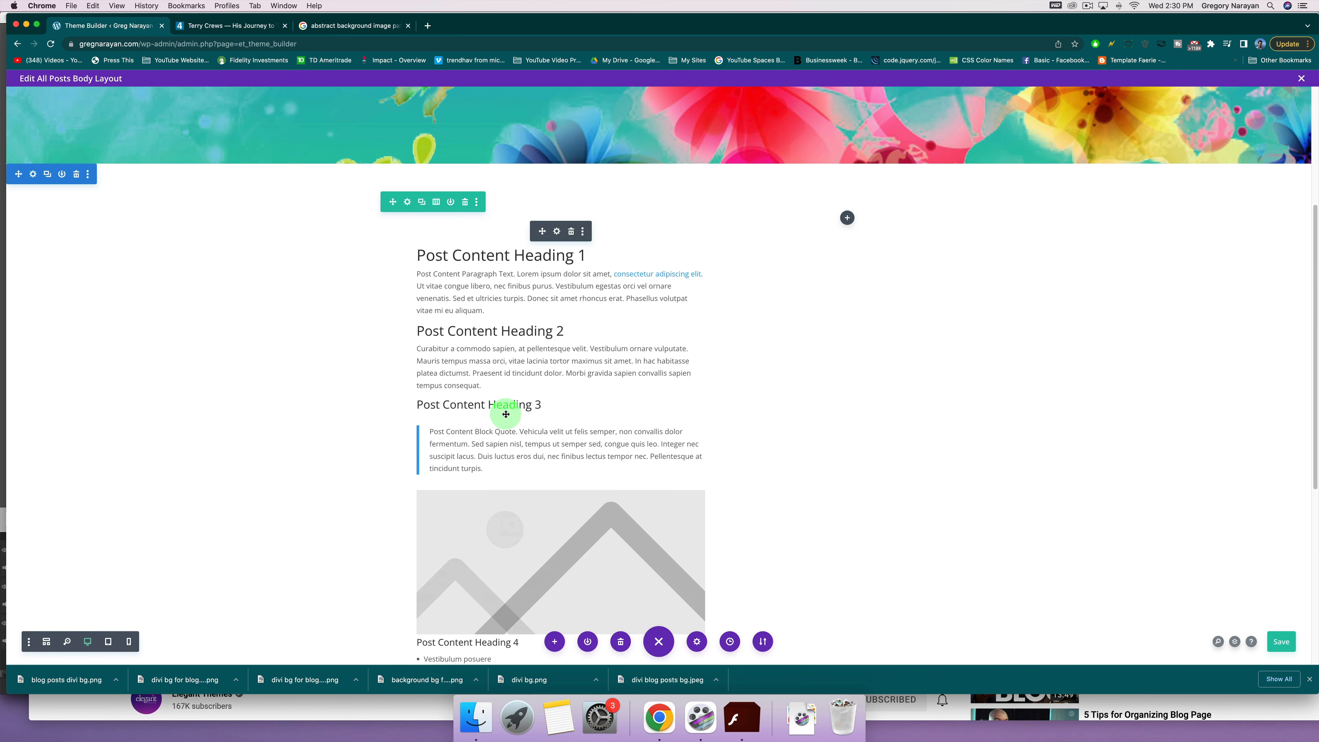
scroll(581, 456, "down", 3)
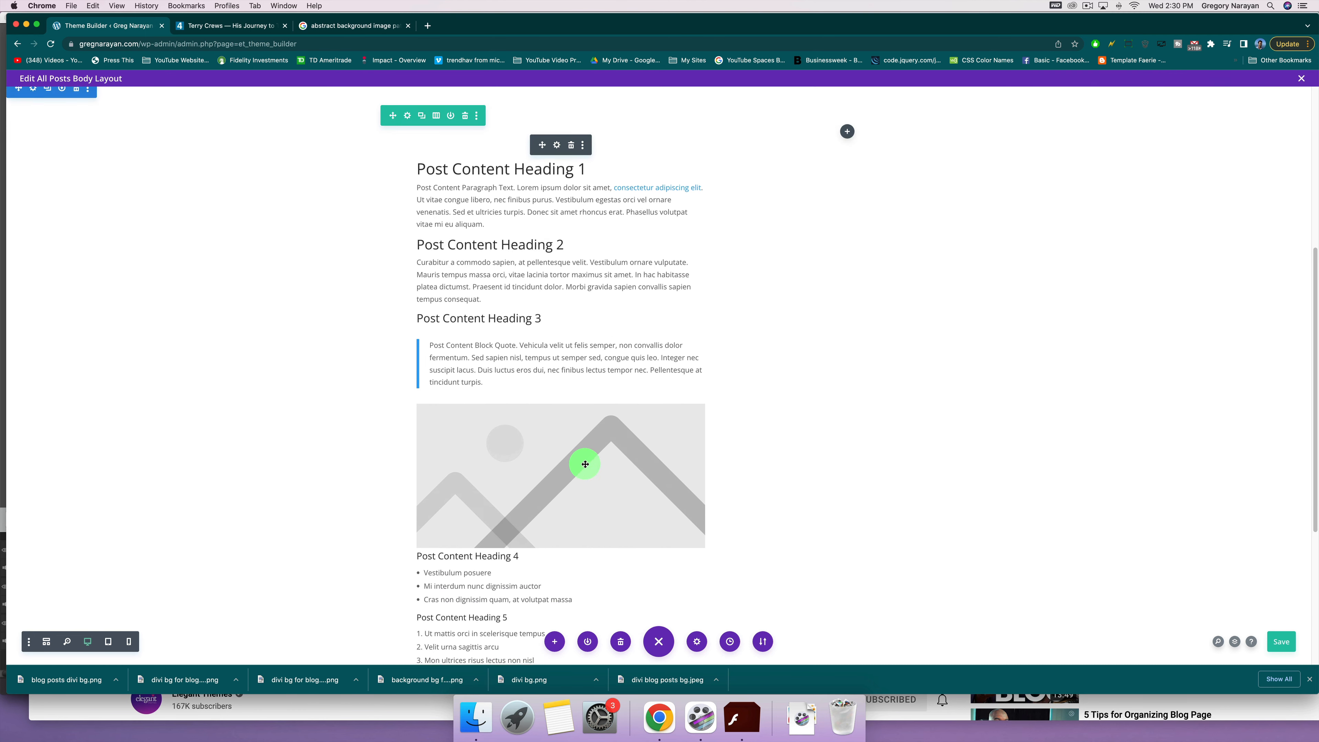
scroll(530, 410, "up", 2)
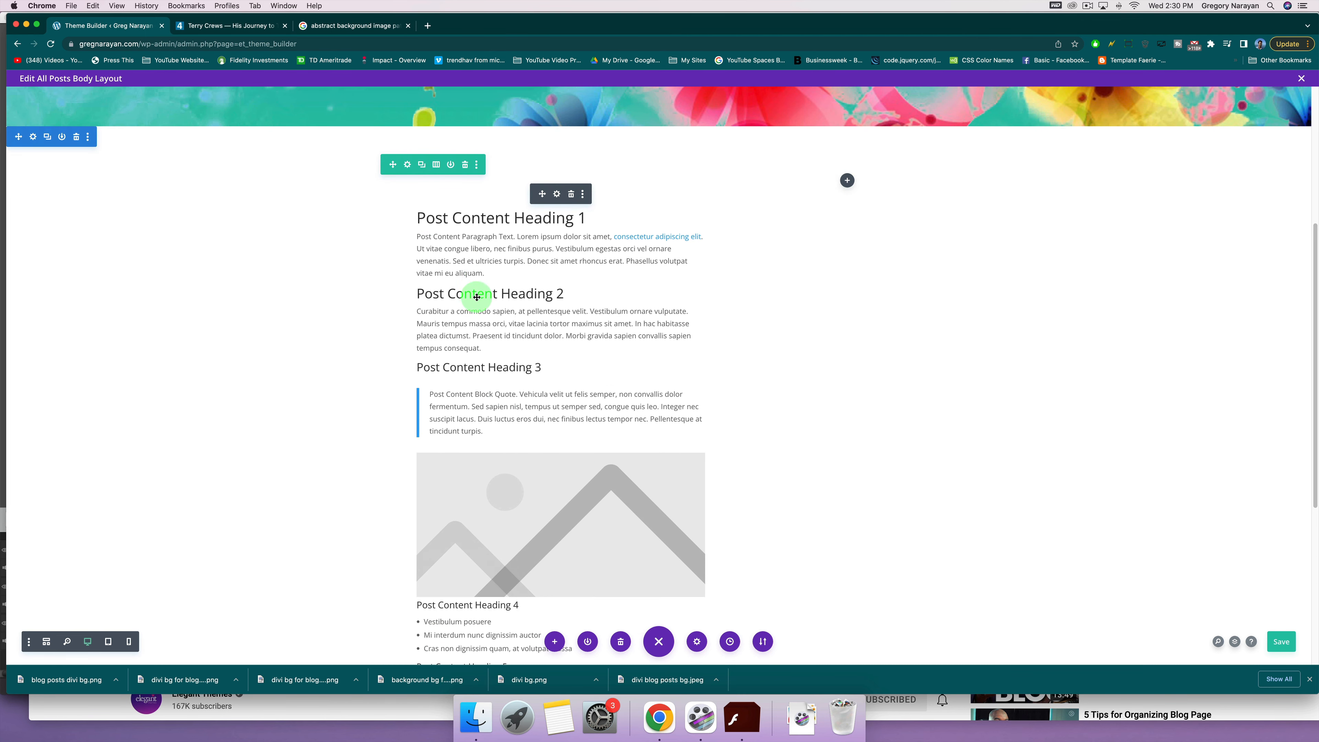
scroll(526, 418, "down", 8)
scroll(530, 417, "up", 14)
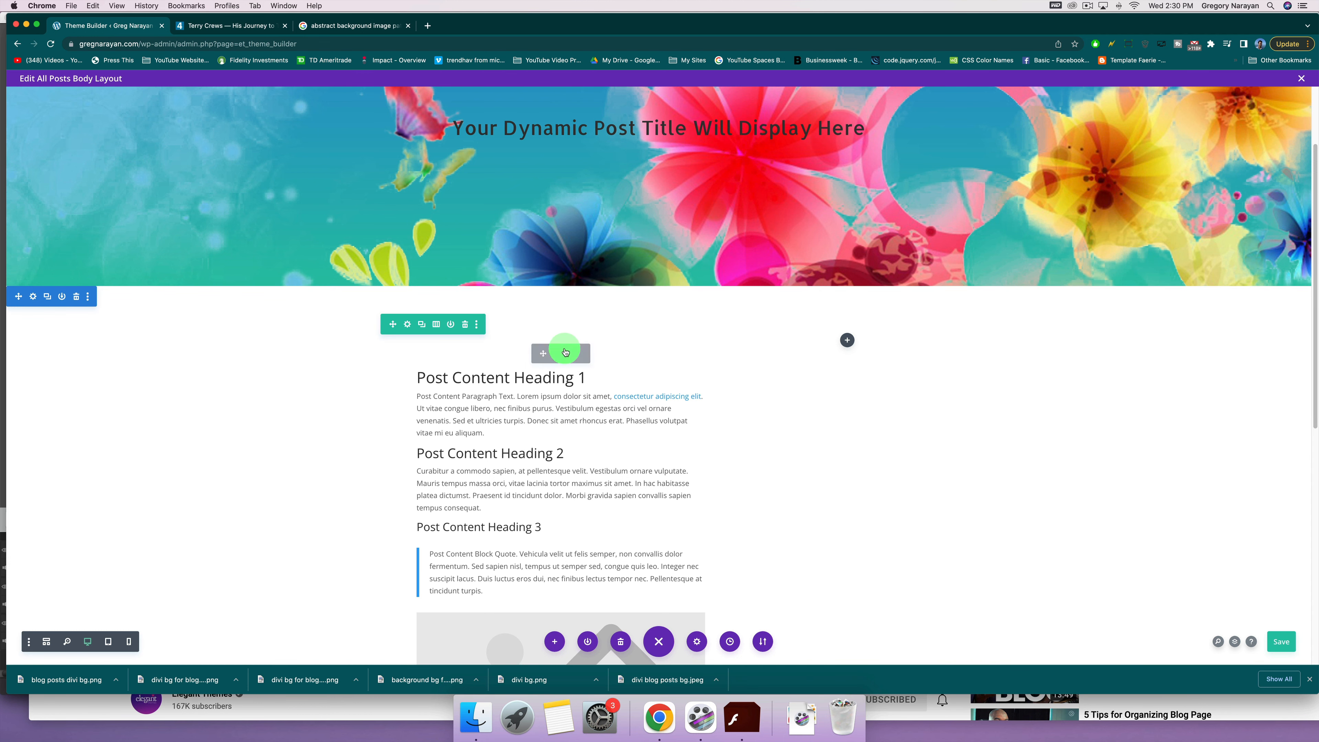
Add an Image module below the post content in the wide column and save it with its placeholder image.
scroll(565, 350, "down", 10)
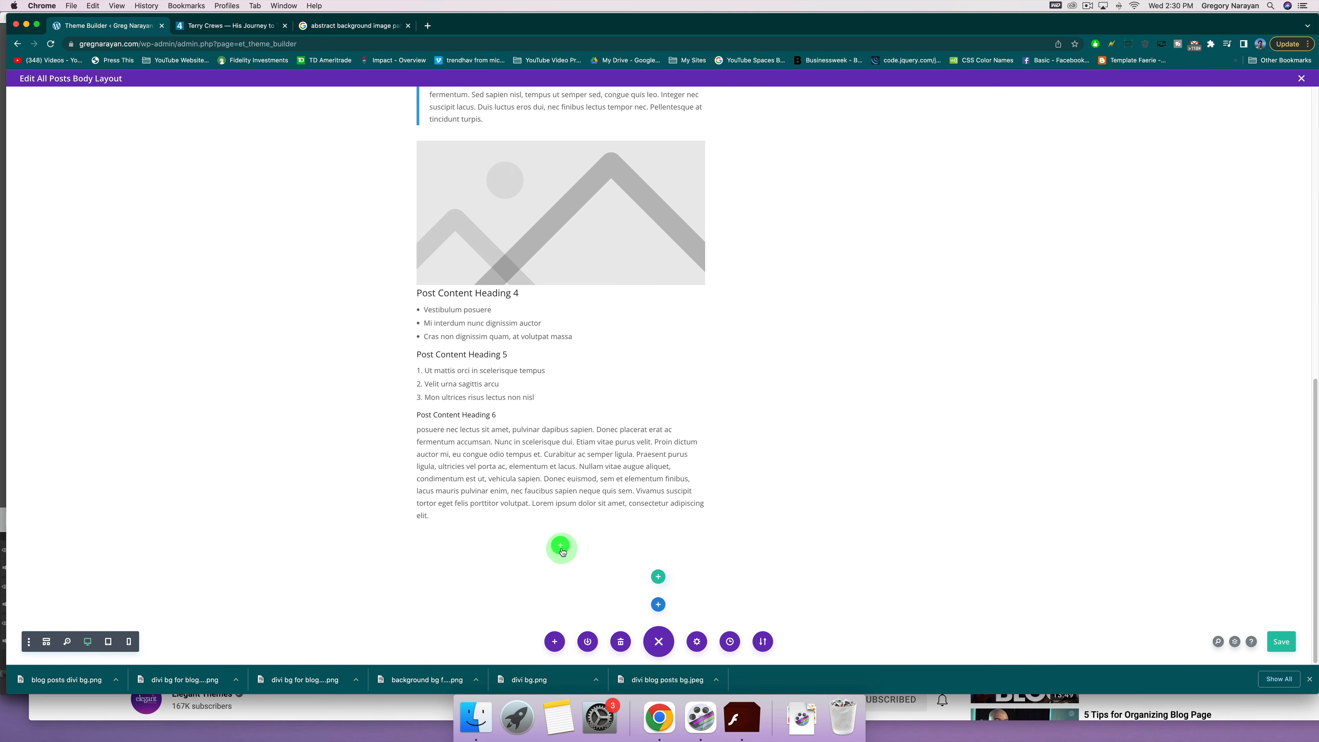
left_click(560, 545)
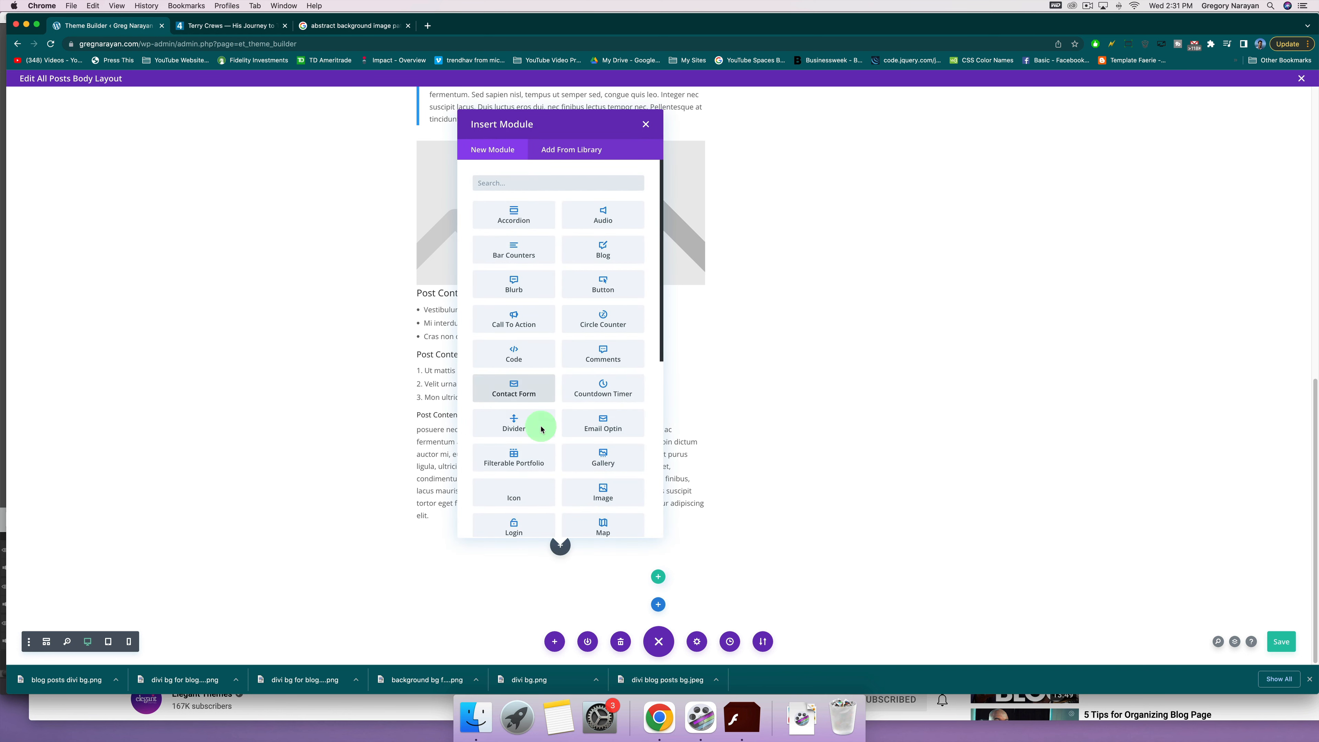
left_click(586, 489)
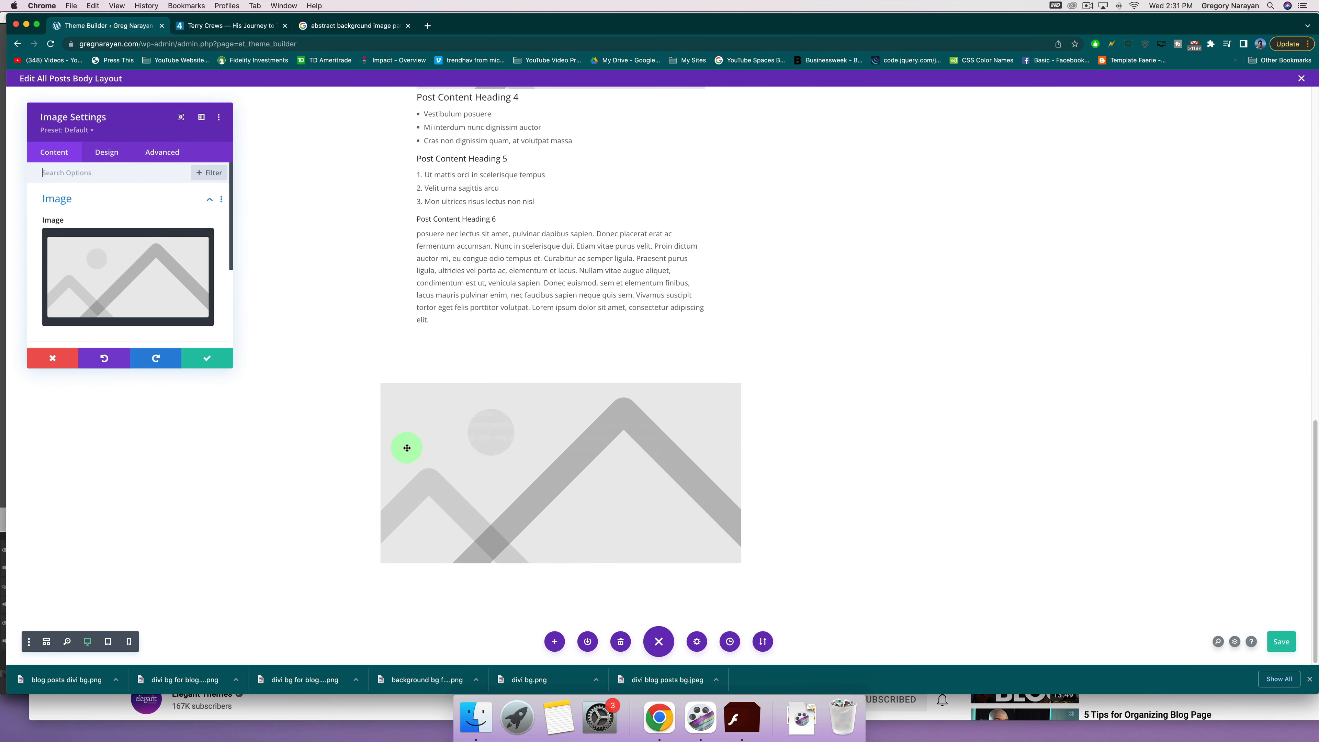
left_click(218, 357)
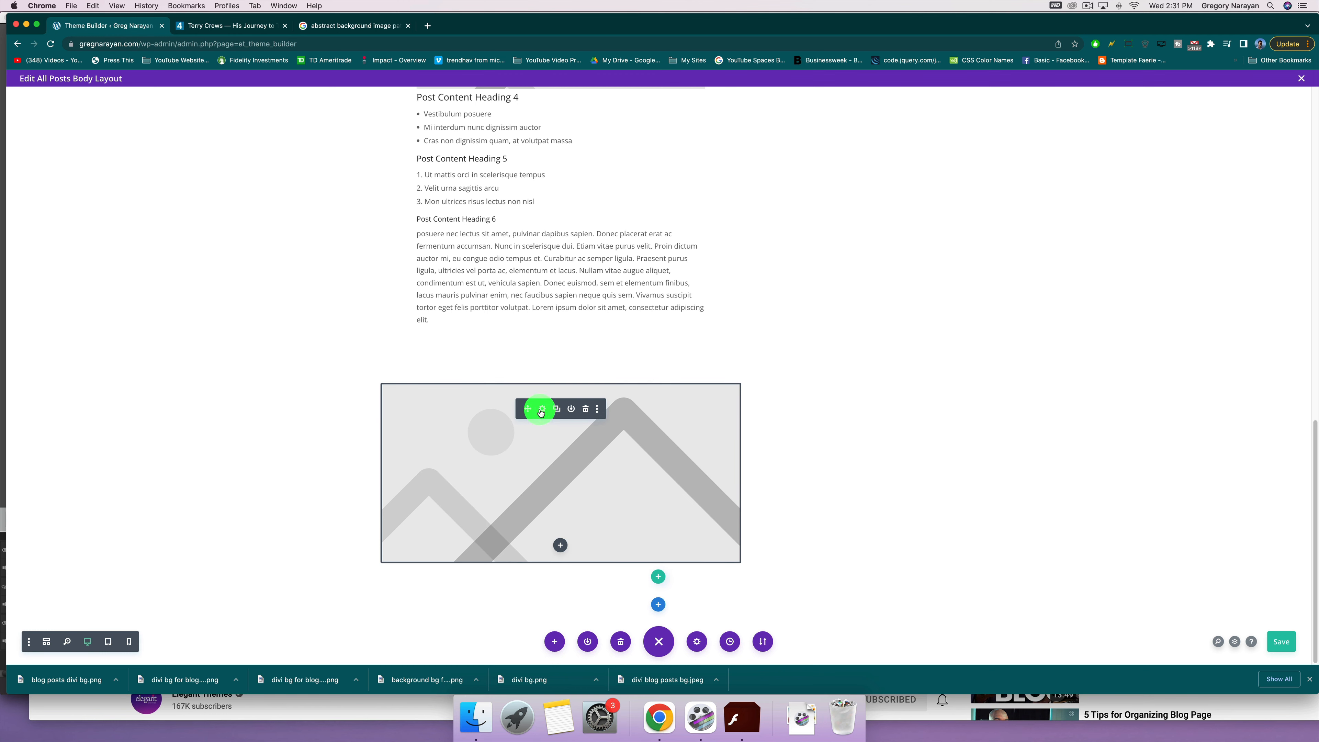
Move the Image module above the Post Content module in the wide column.
left_click_drag(527, 408, 519, 446)
scroll(519, 442, "down", 6)
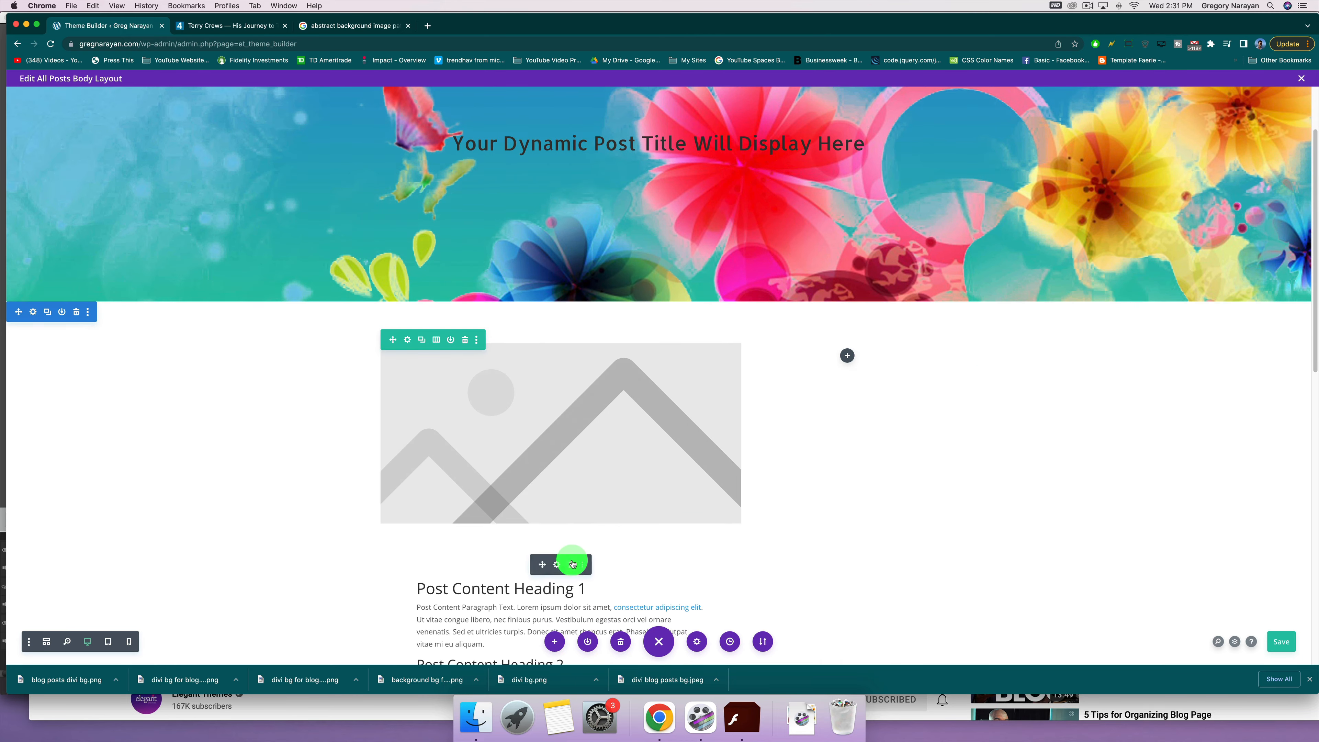
scroll(507, 492, "up", 4)
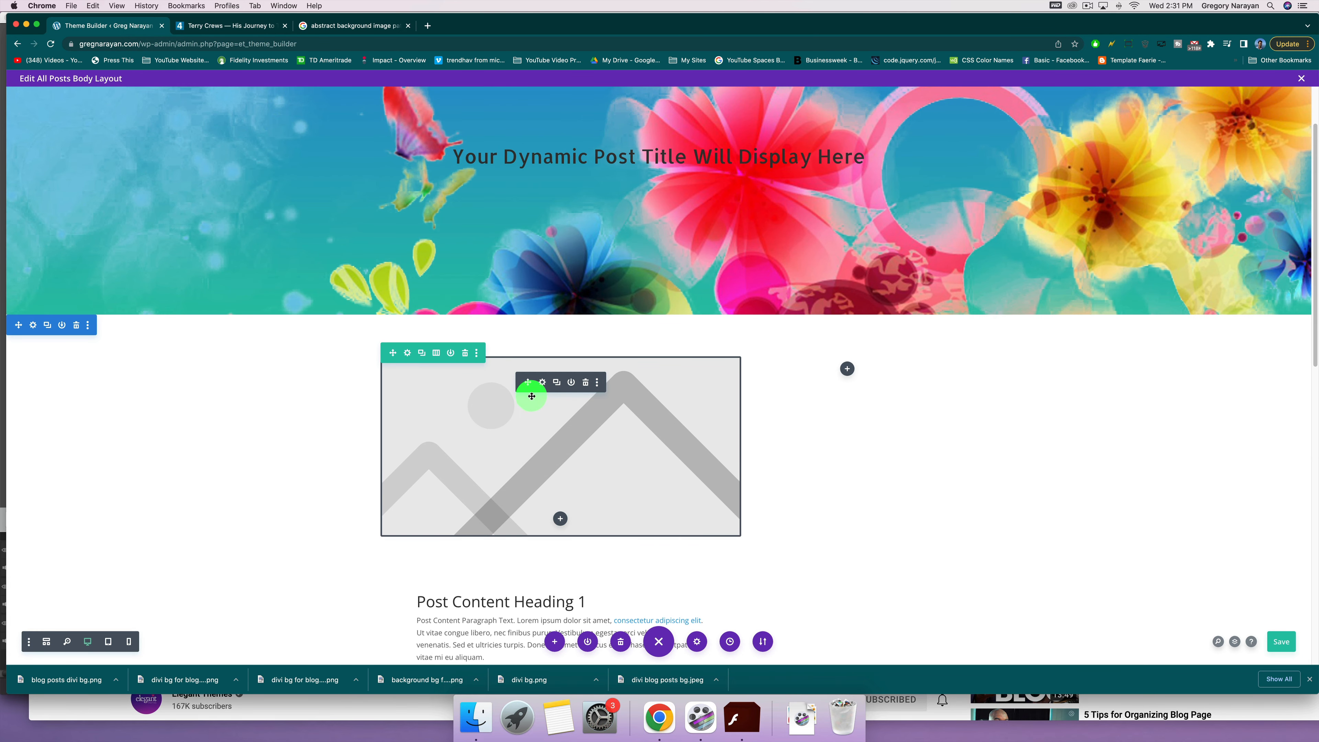
Replace the placeholder in the wide column's Image module with the dynamic Featured Image.
left_click(541, 383)
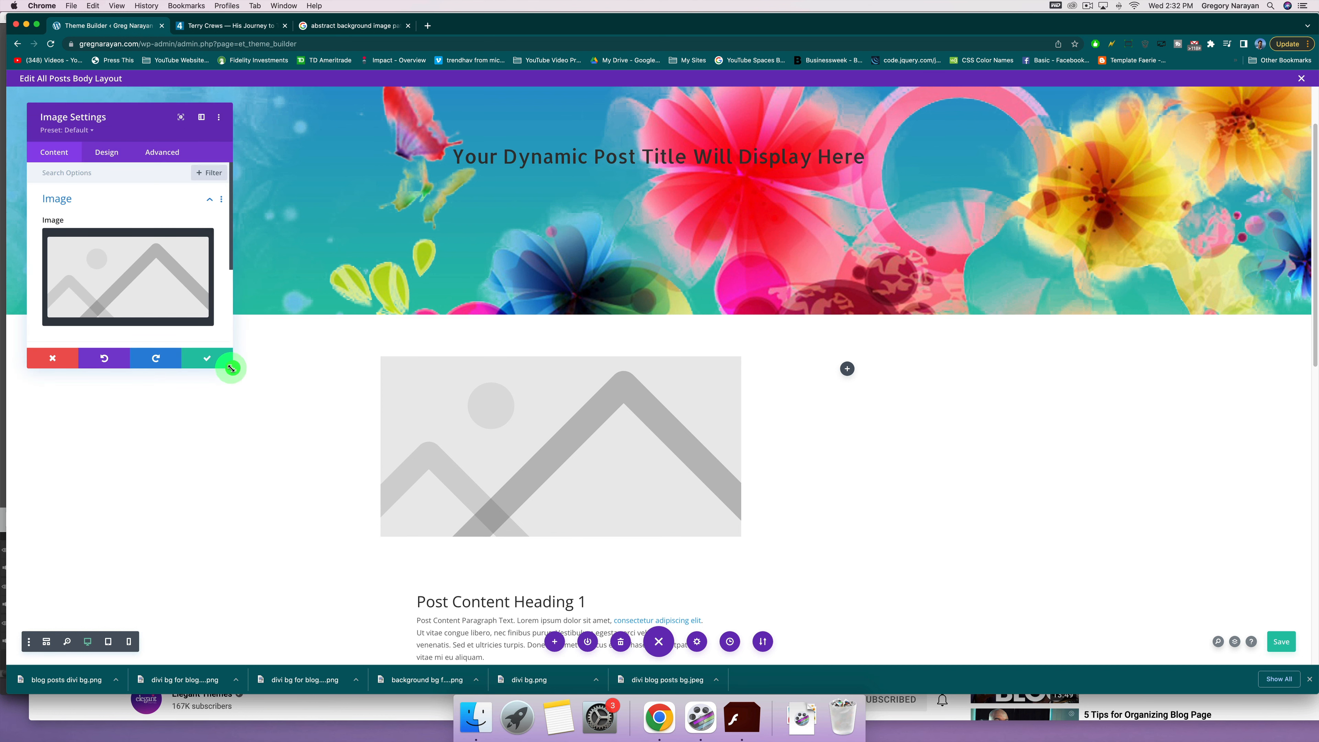
left_click_drag(232, 368, 275, 575)
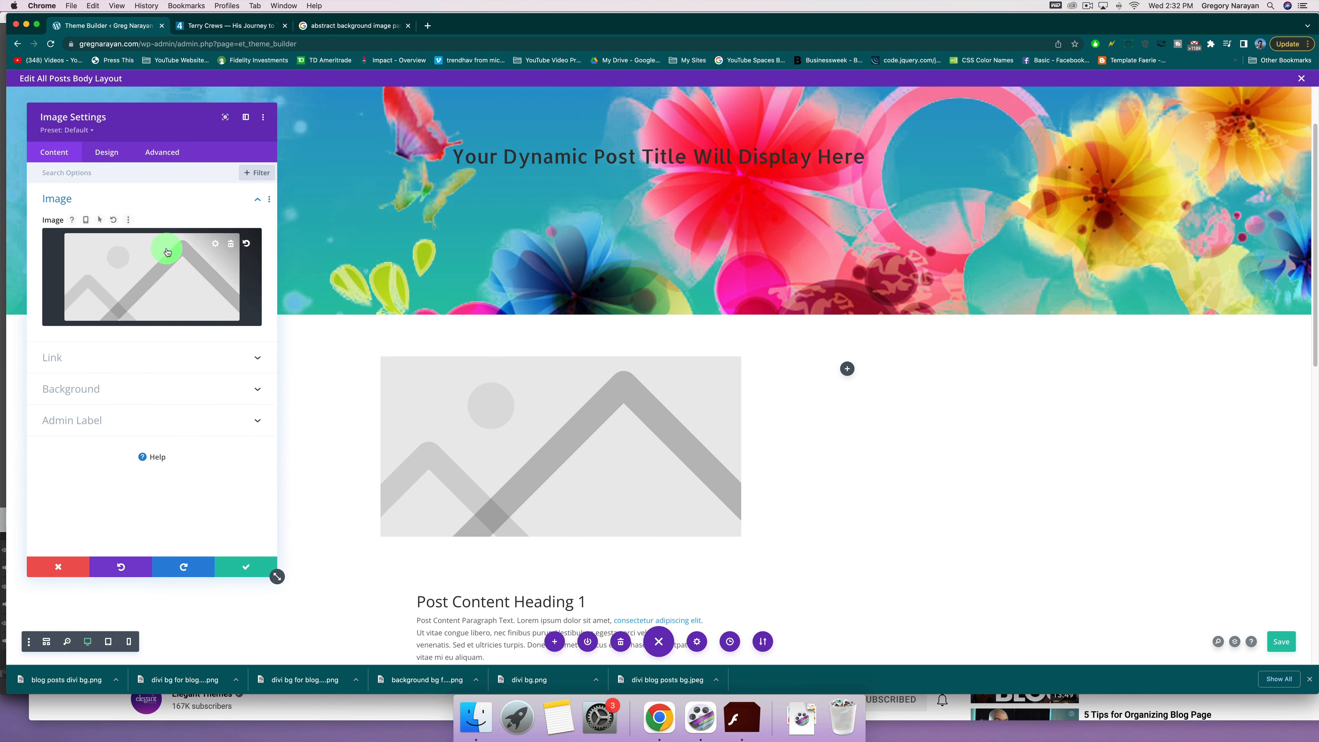
left_click(230, 245)
left_click(249, 238)
left_click(99, 246)
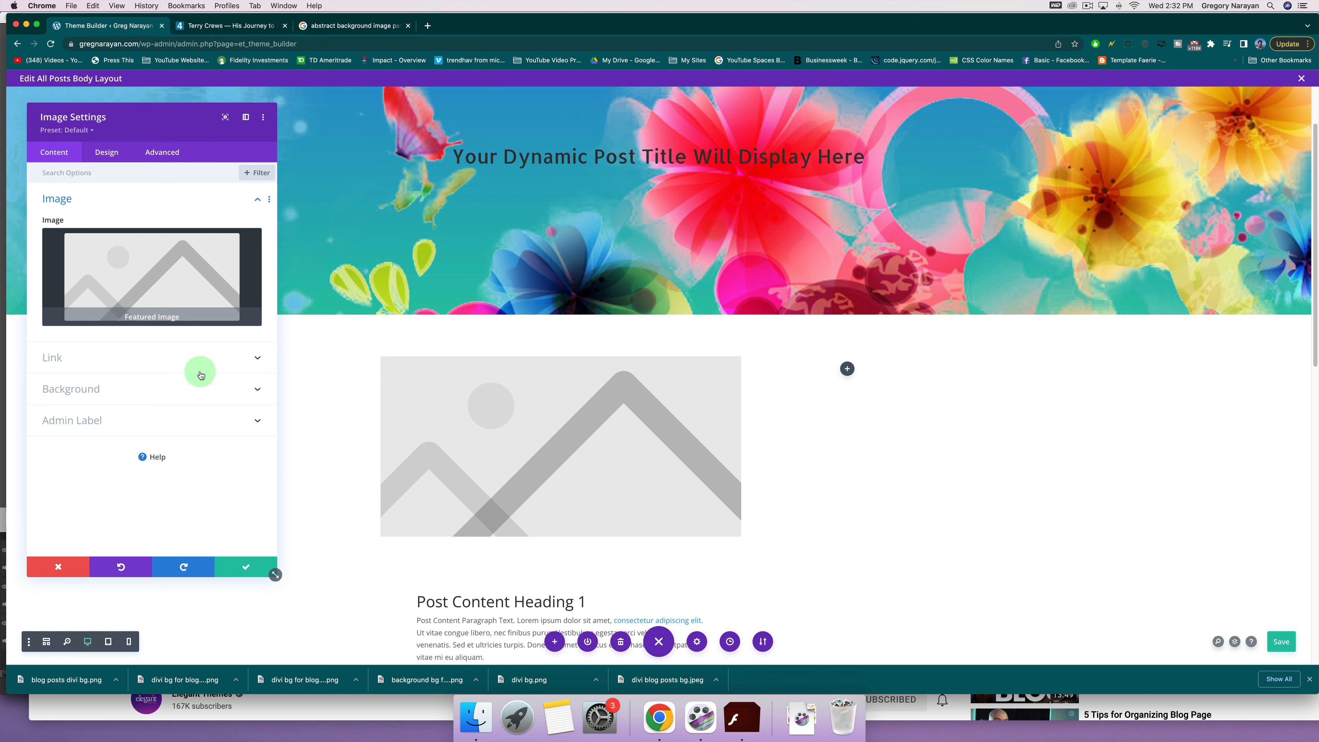
Round all four corners of the featured image by 20px in its border settings.
left_click(105, 156)
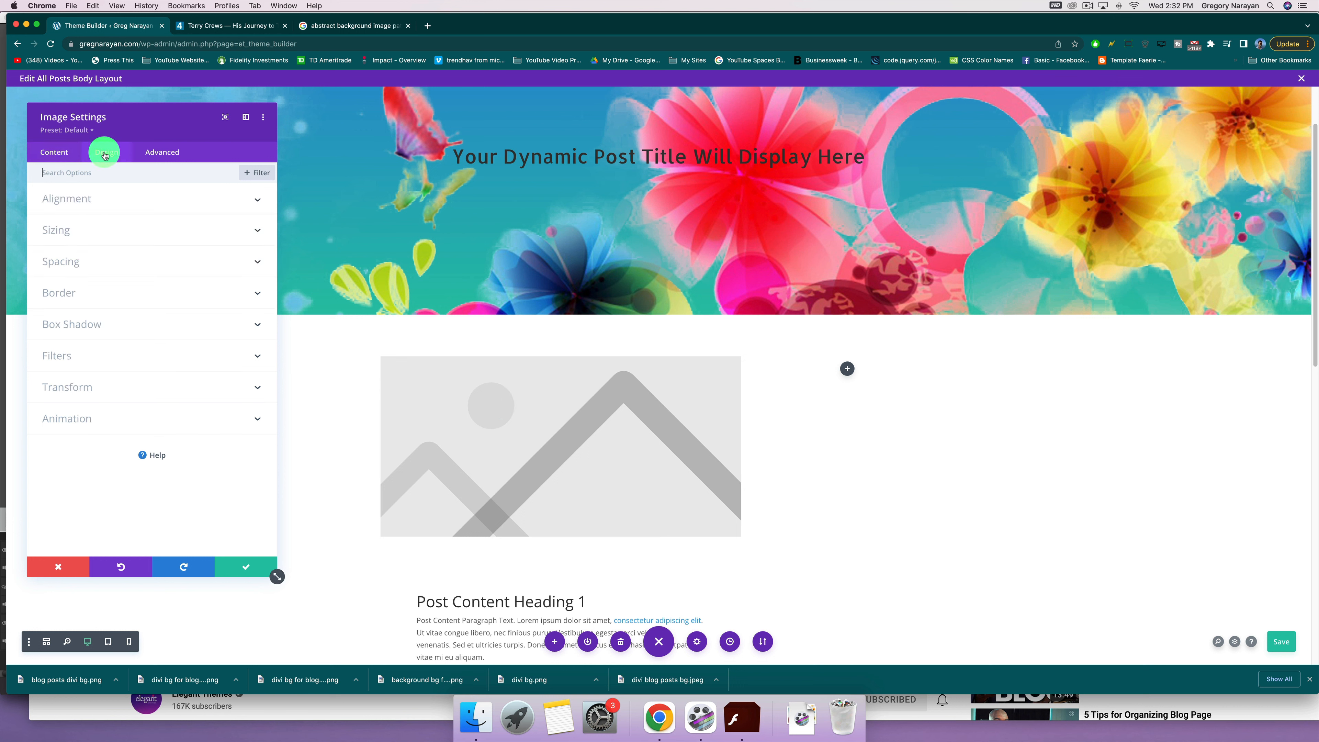
left_click(119, 303)
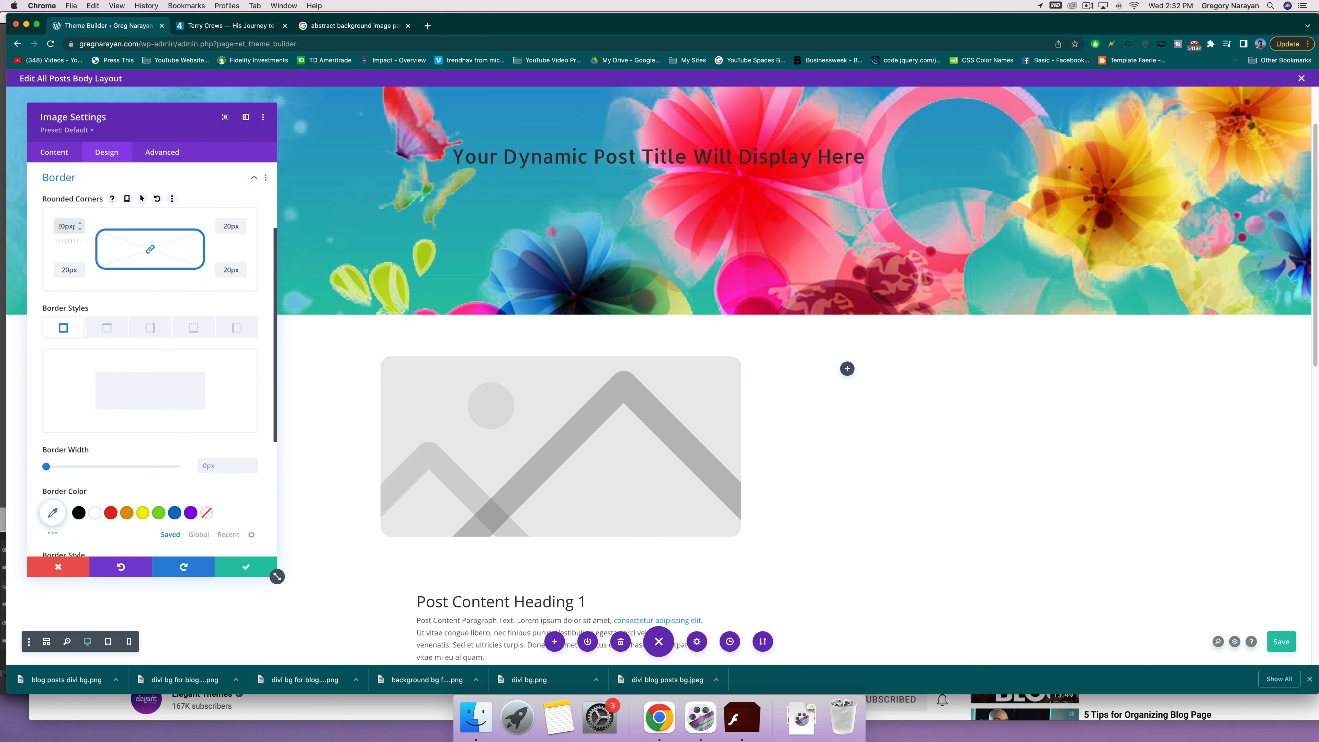
type("p")
left_click_drag(59, 224, 76, 227)
type("20")
left_click(212, 187)
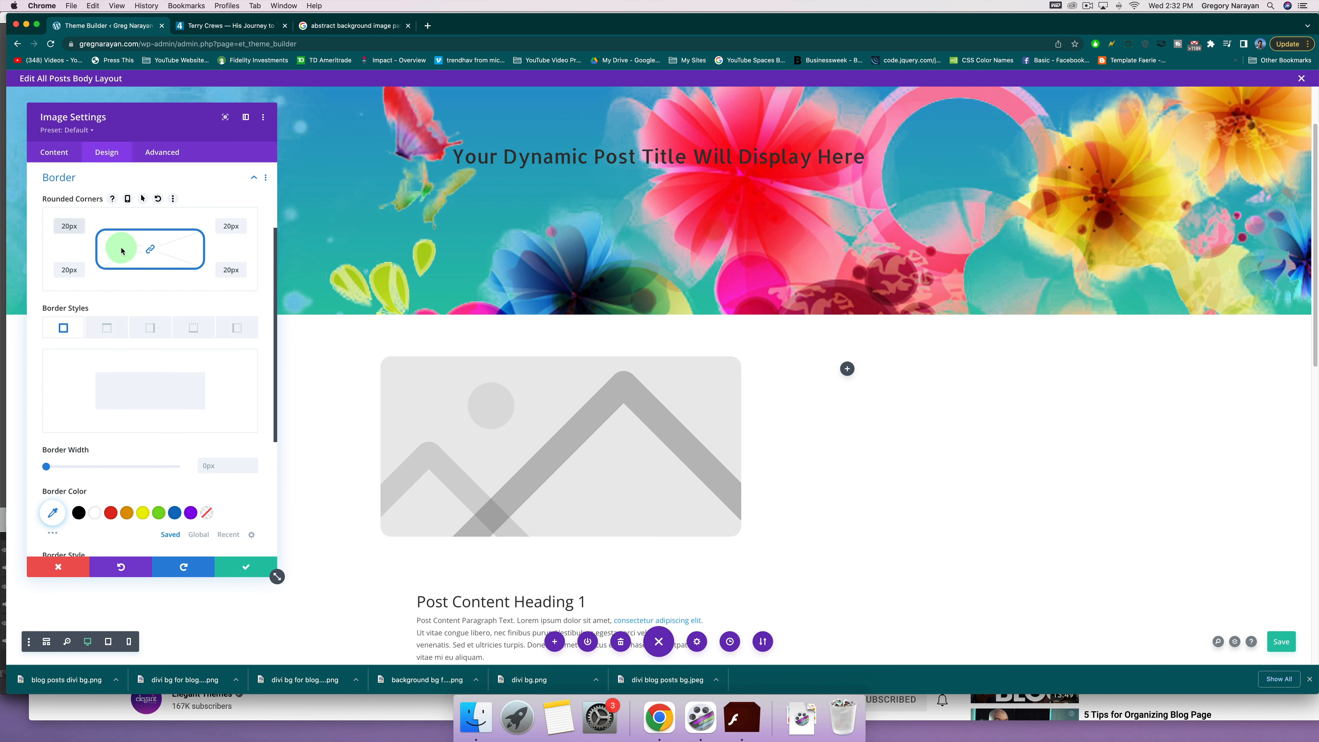
left_click(168, 177)
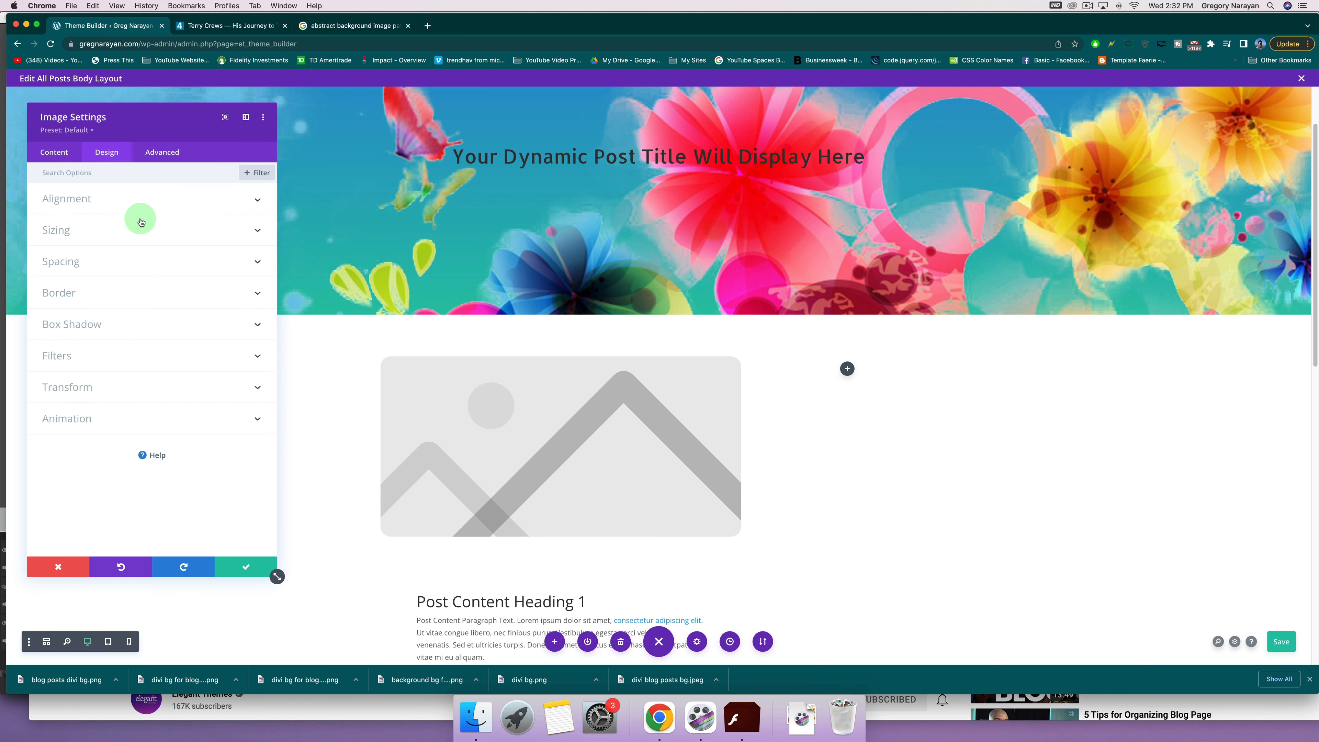
Give the featured image the even box shadow preset with 0px horizontal, 2px vertical and 18px blur, and save the module.
left_click(158, 325)
left_click(124, 344)
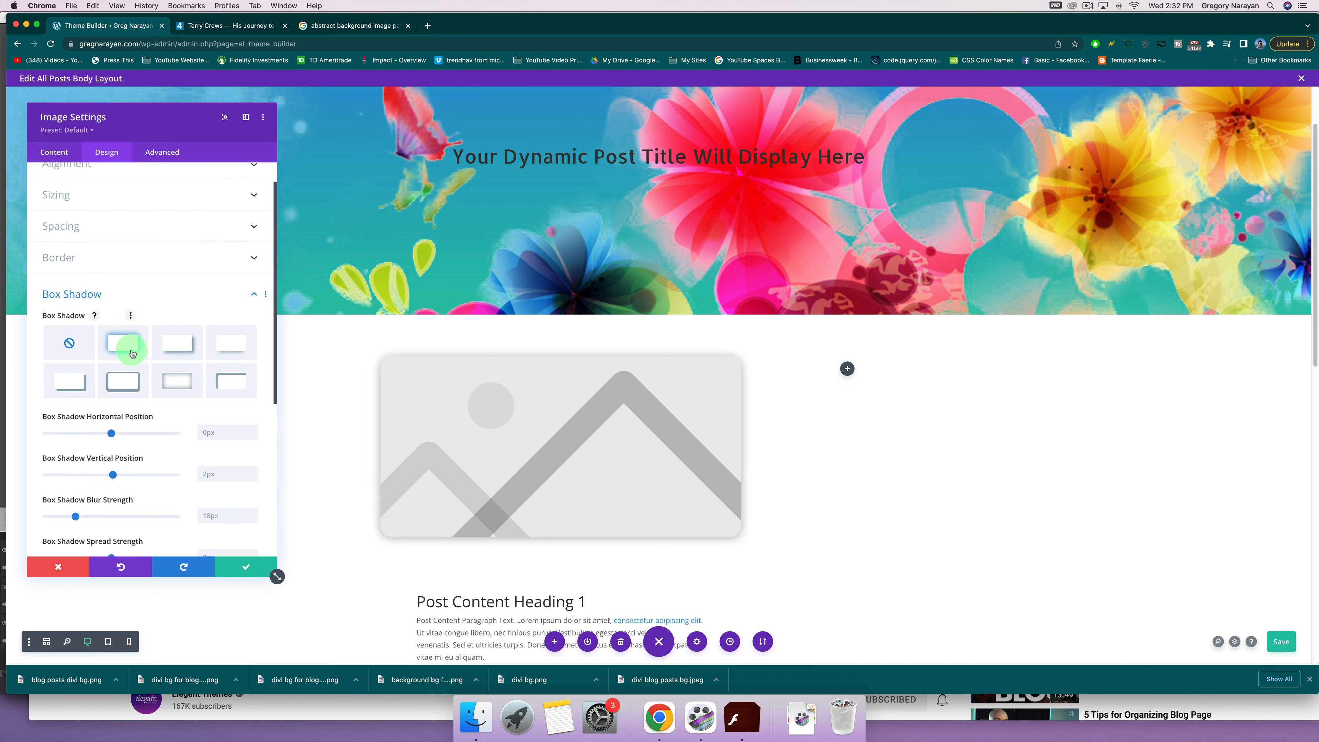
left_click(176, 356)
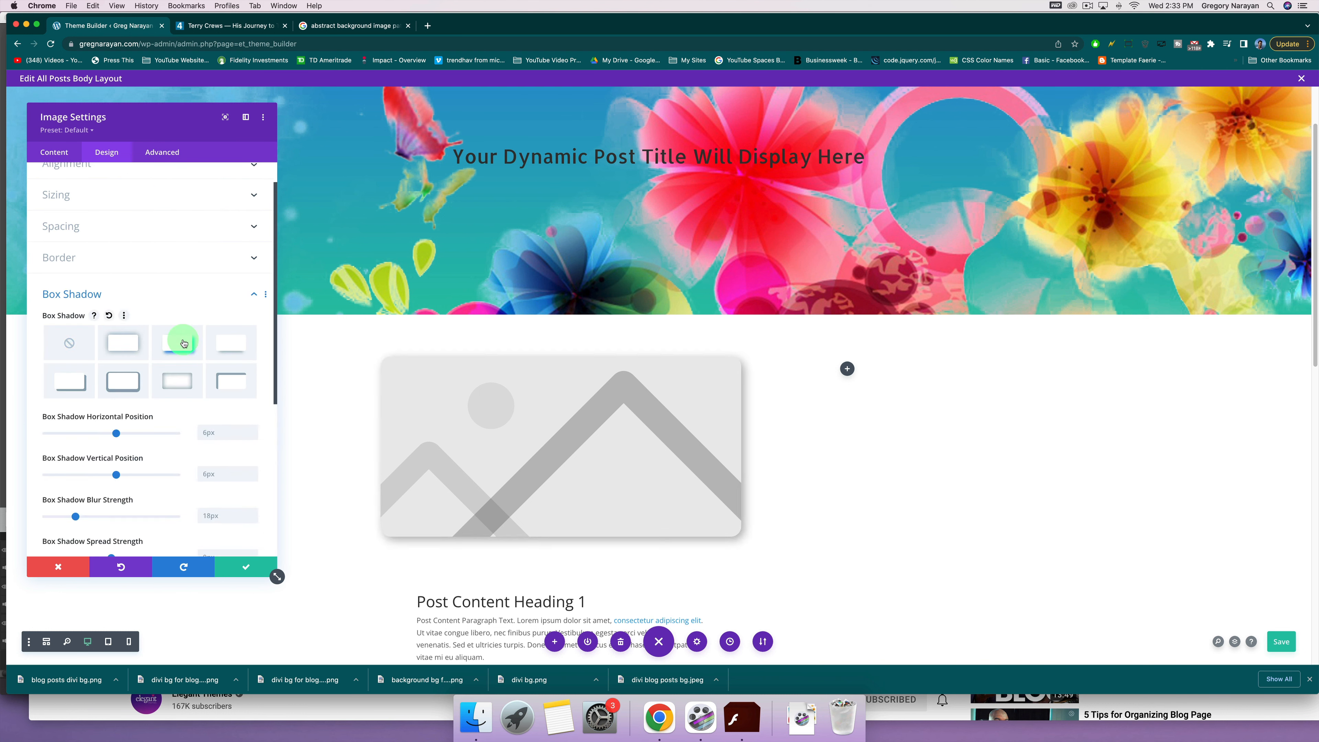
left_click(128, 344)
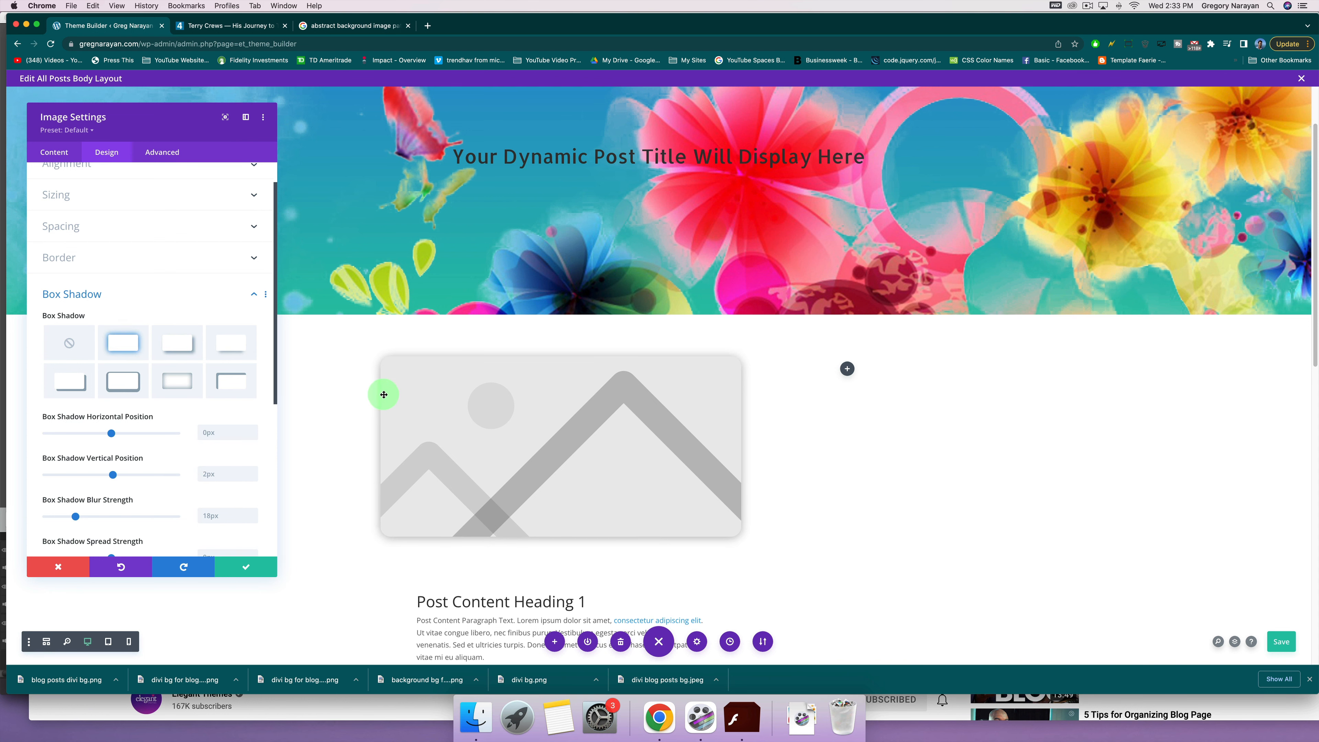
scroll(279, 425, "down", 2)
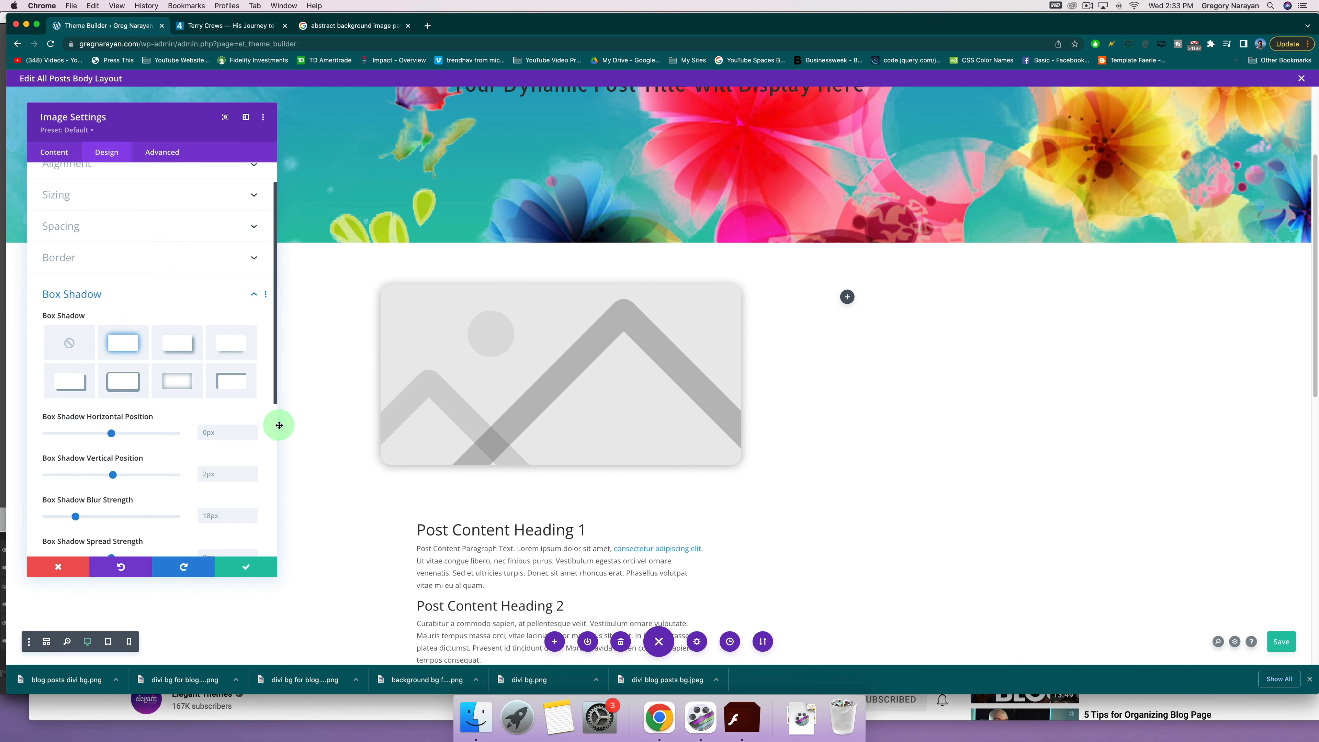
left_click(247, 565)
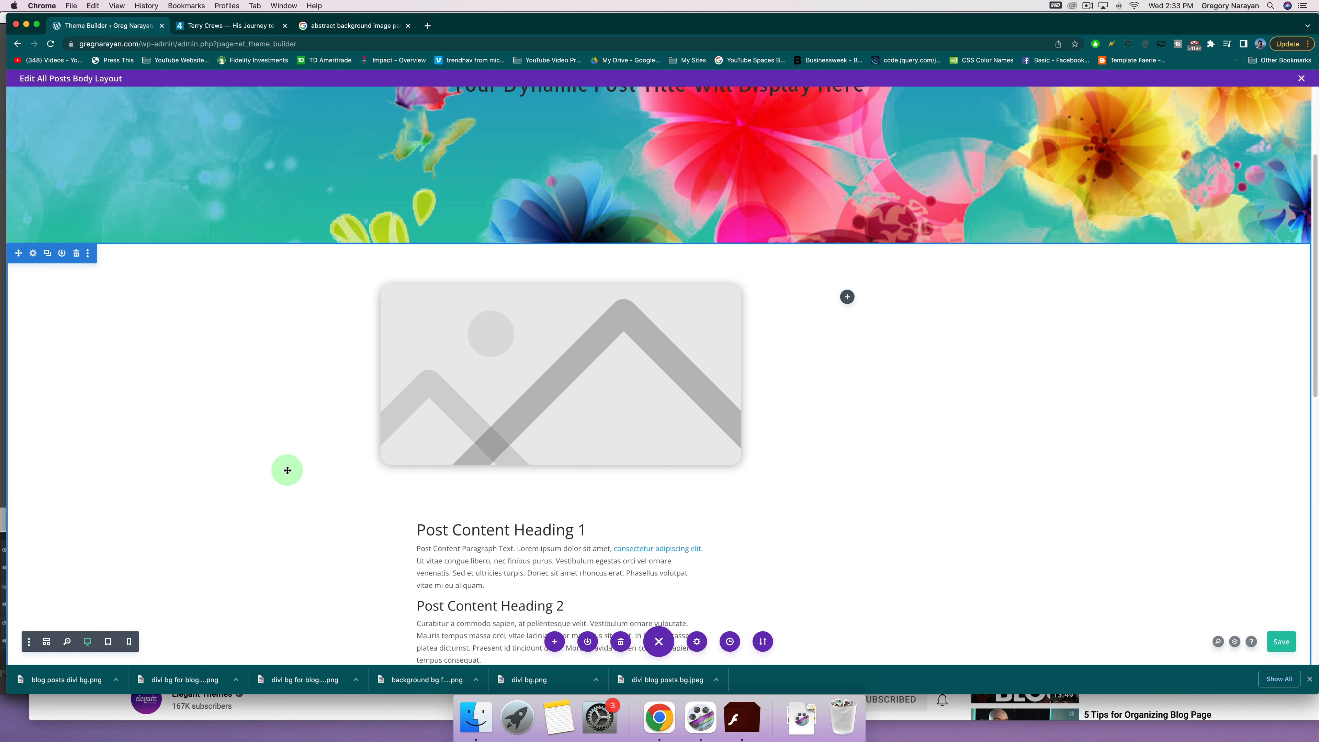
Insert a Blurb module in the empty narrow column beside the featured image.
scroll(322, 416, "up", 1)
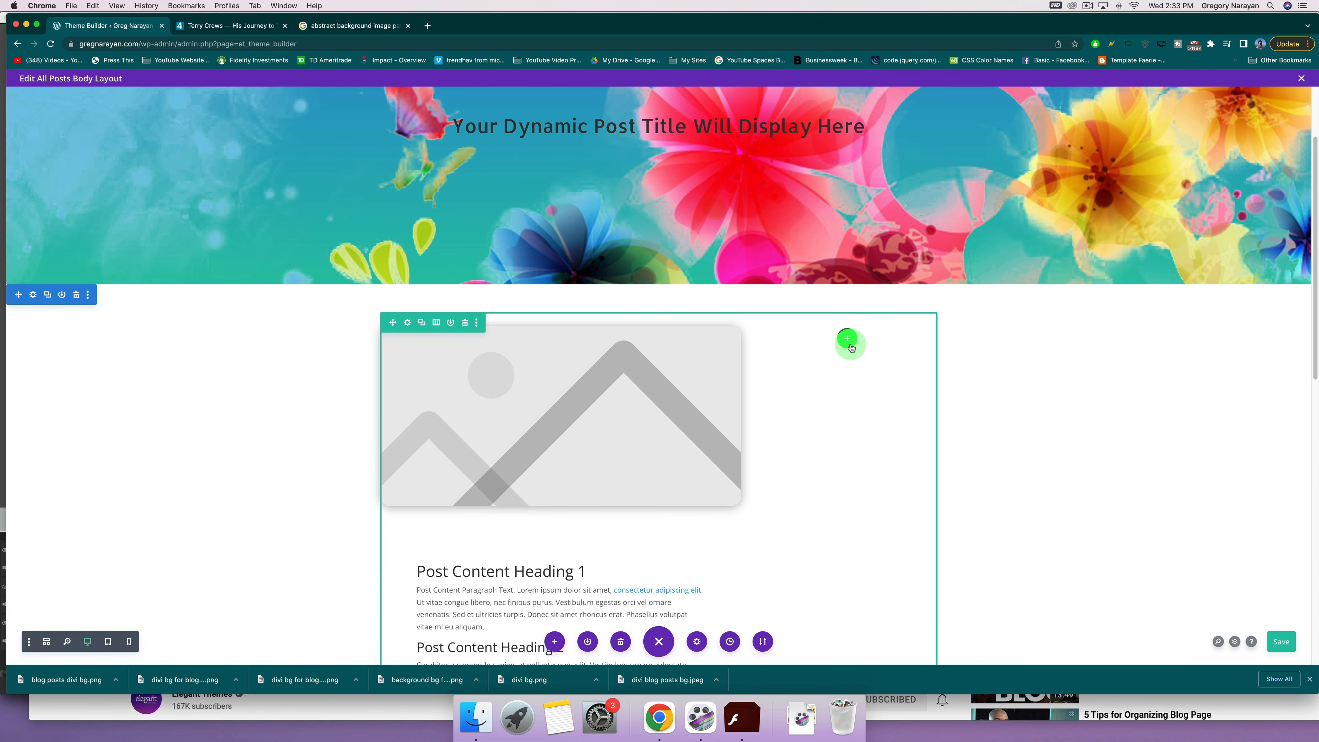
left_click(849, 345)
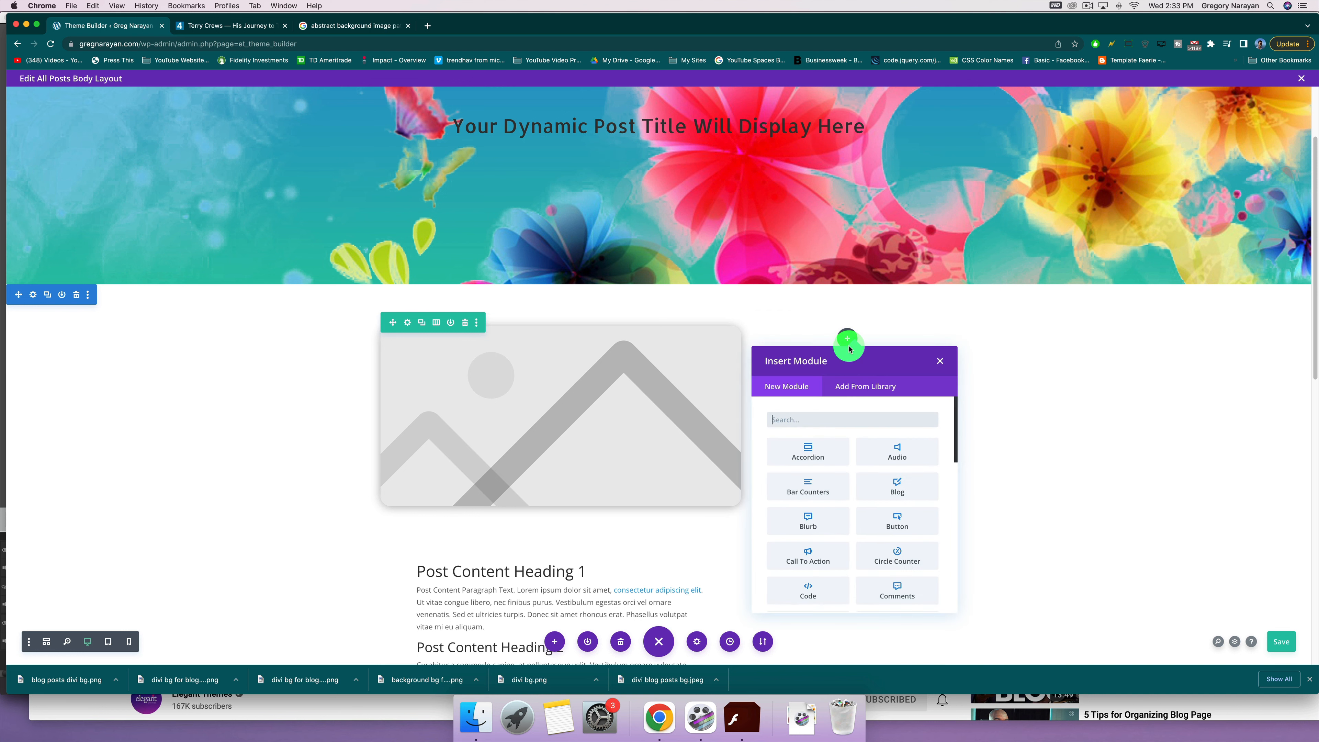
left_click(839, 416)
type("blurb")
left_click(813, 452)
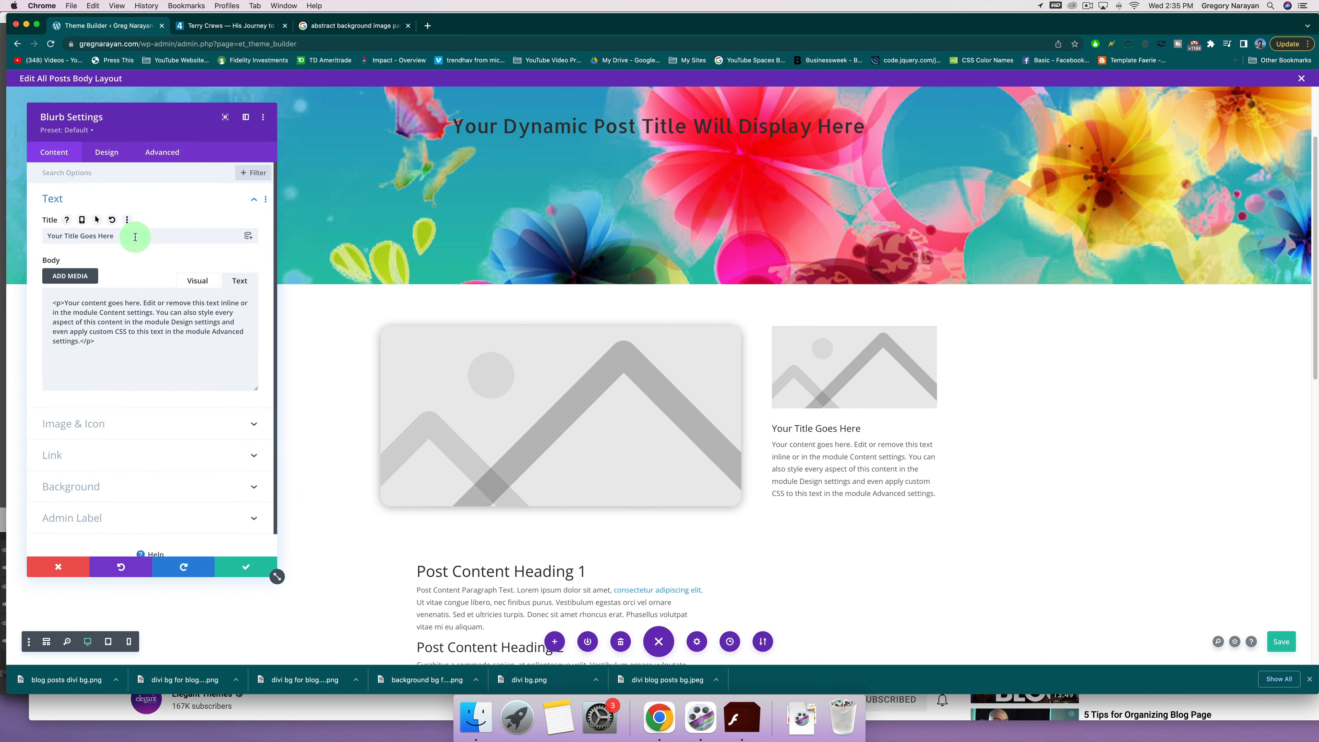
Clear the blurb's placeholder title and use the dynamic Post Author as its title.
left_click_drag(140, 236, 31, 236)
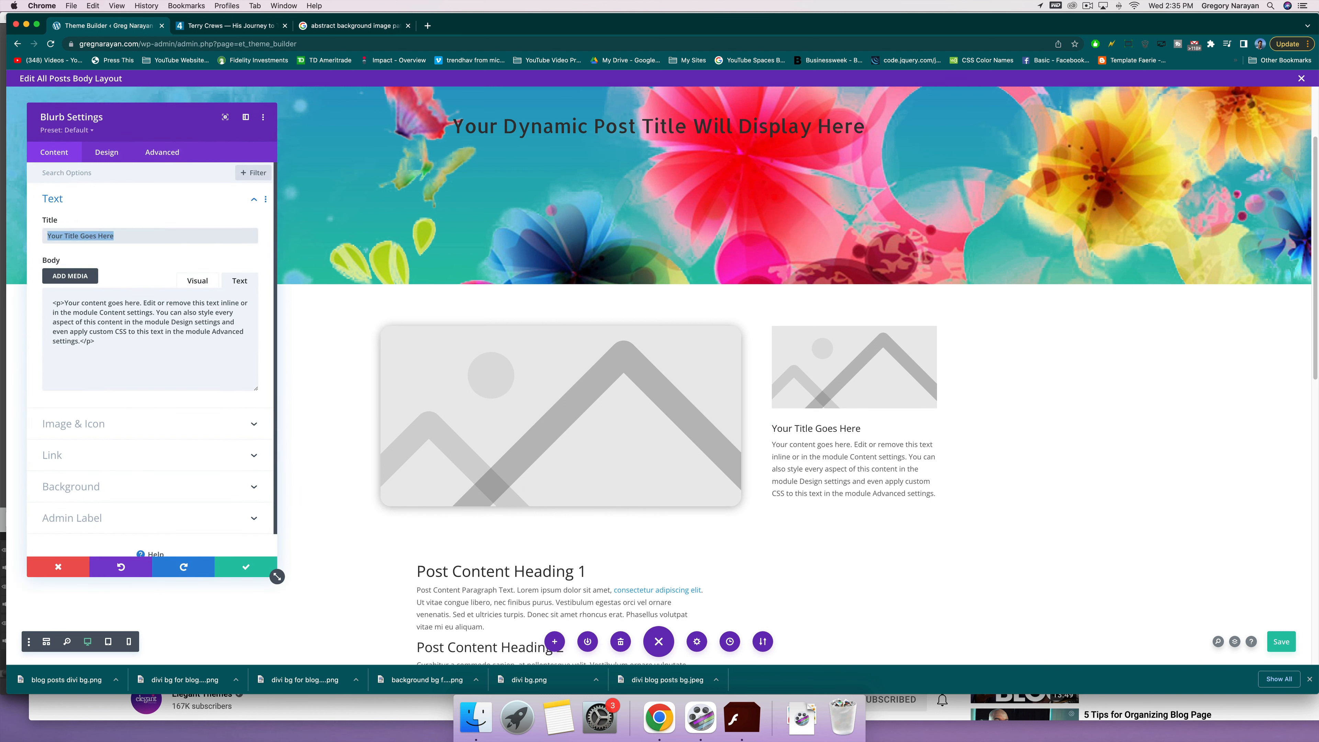
key("BackSpace")
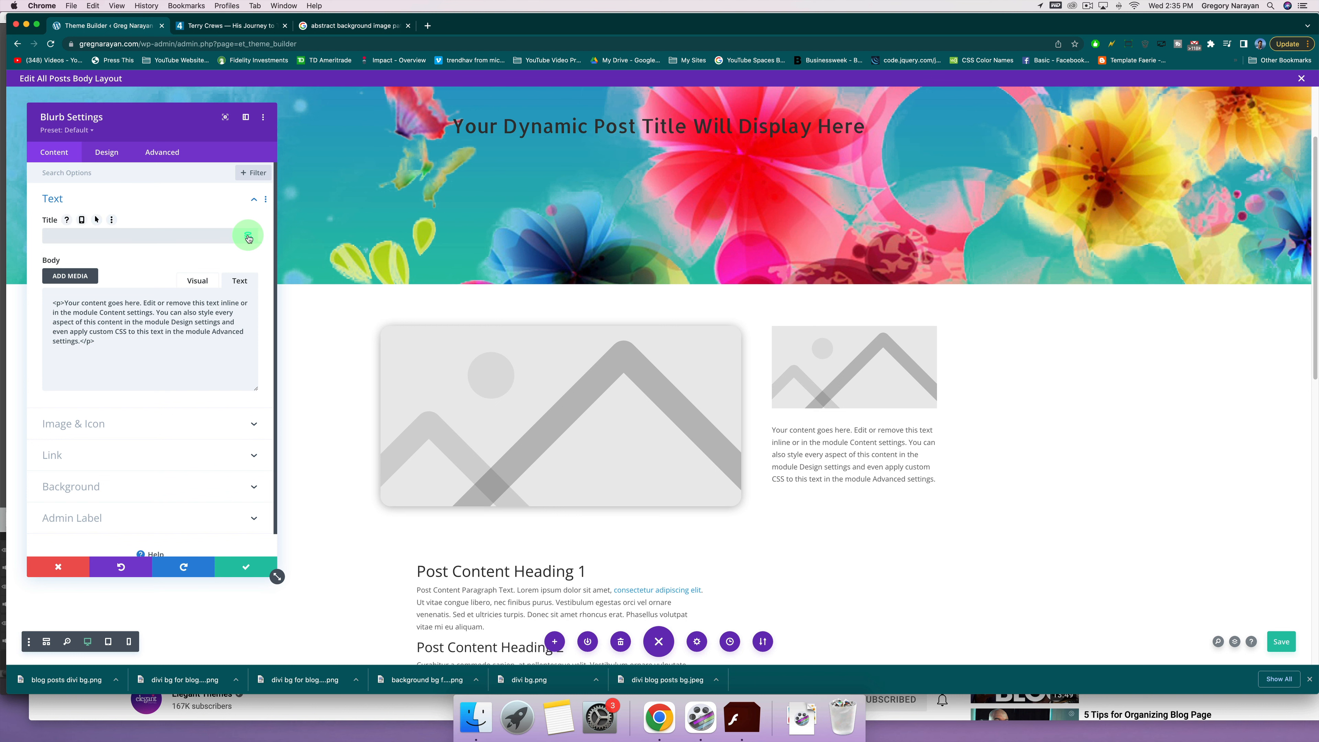
left_click(248, 238)
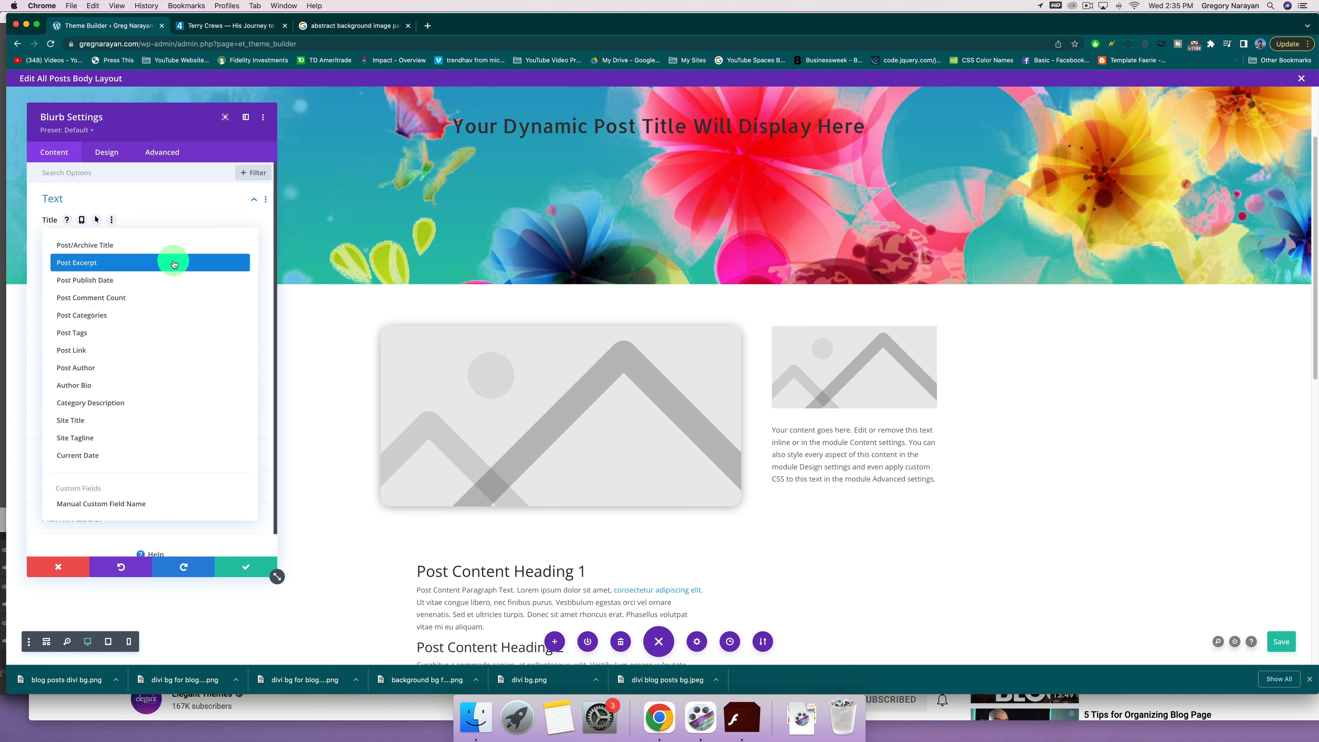
left_click(148, 367)
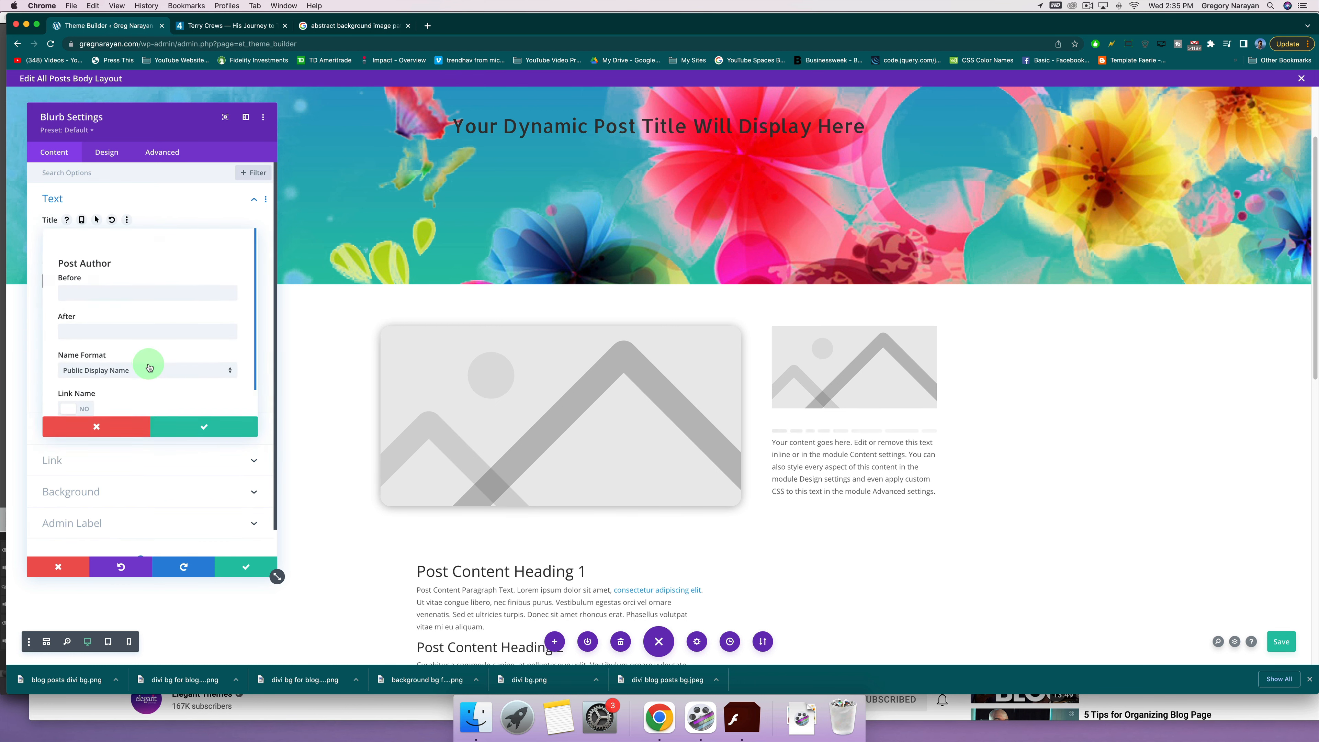
Set the text before the post author's name to "Written by:" followed by a space.
left_click(84, 289)
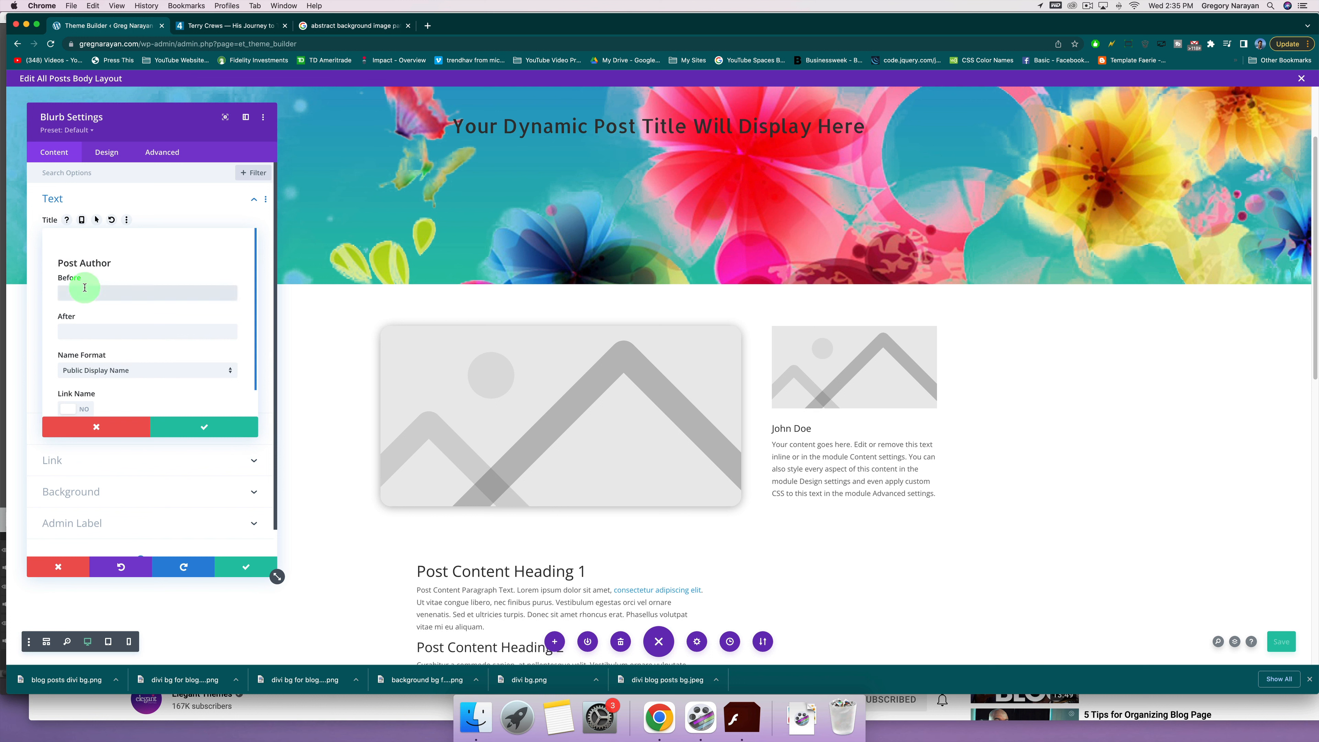
type("Authore")
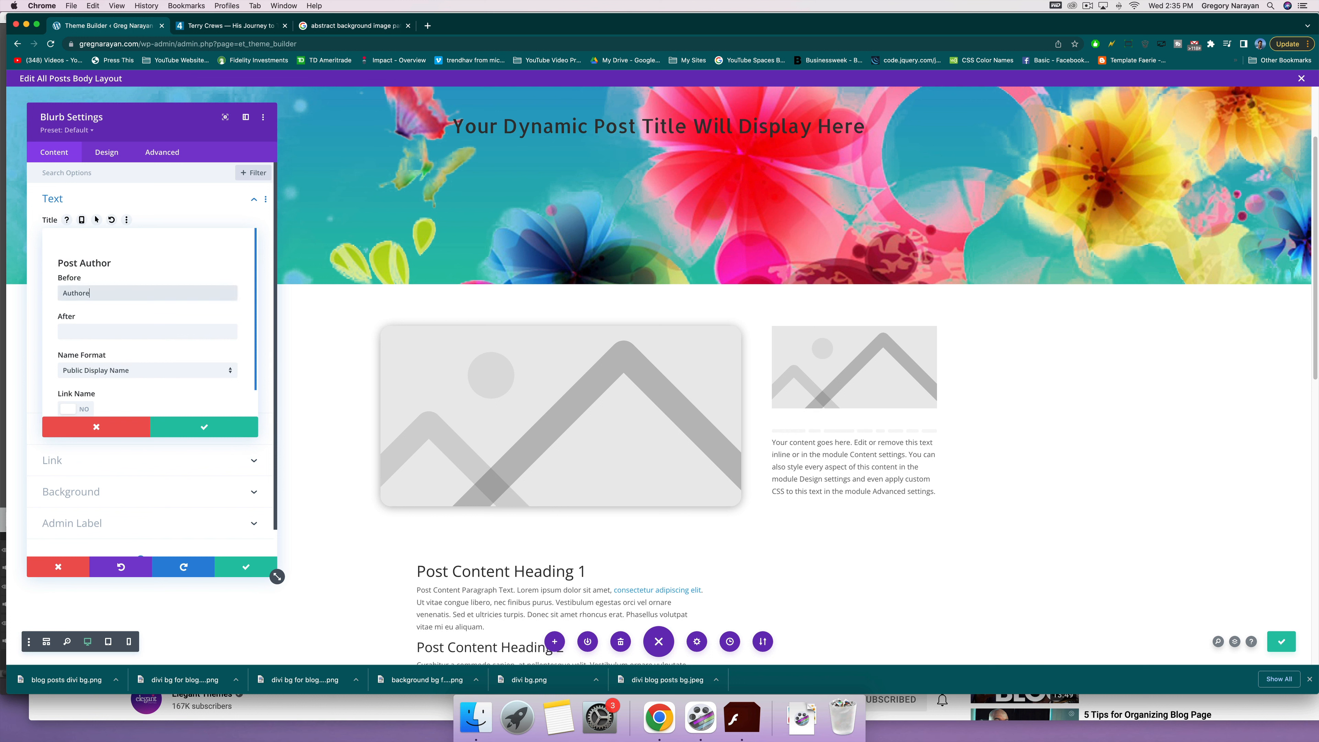
key("BackSpace")
key("BackSpace")
key("BackSpace")
key("BackSpace")
key("BackSpace")
key("BackSpace")
key("BackSpace")
key("BackSpace")
key("BackSpace")
key("BackSpace")
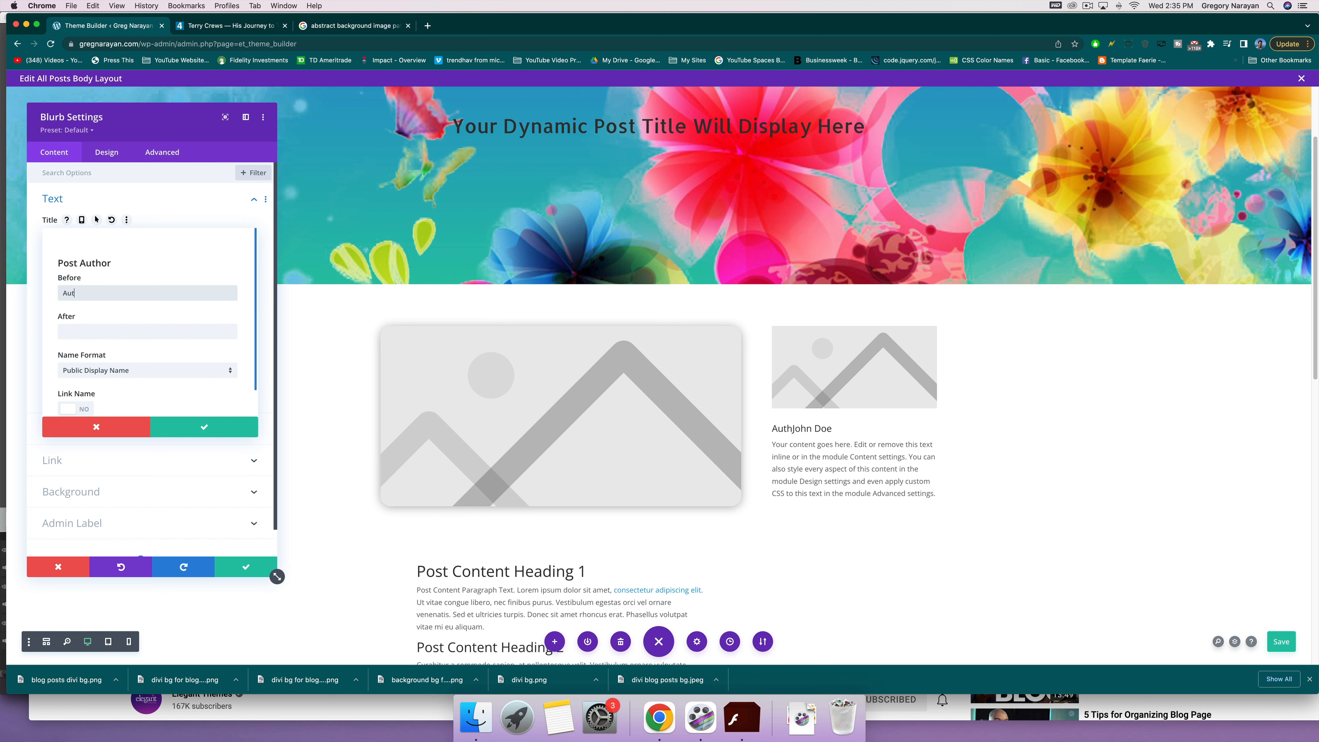
type("Written by:")
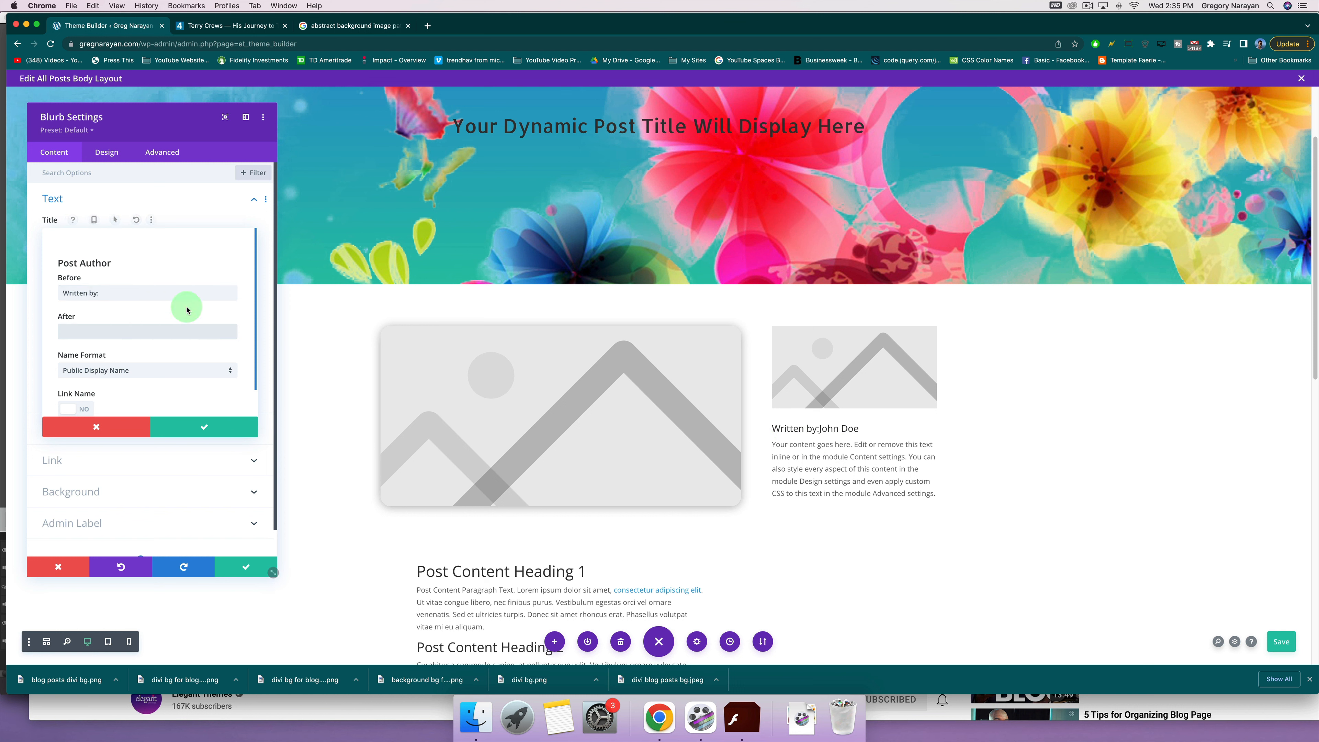
left_click(141, 294)
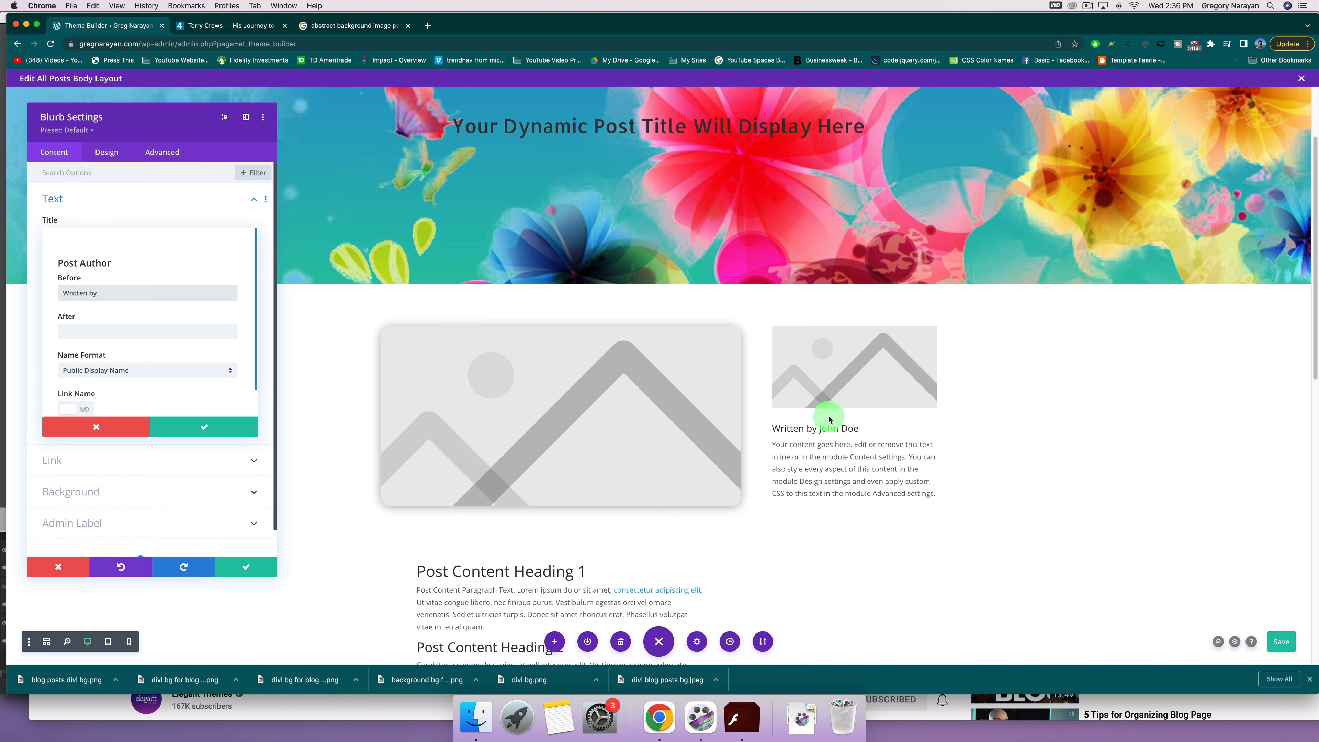
left_click(117, 293)
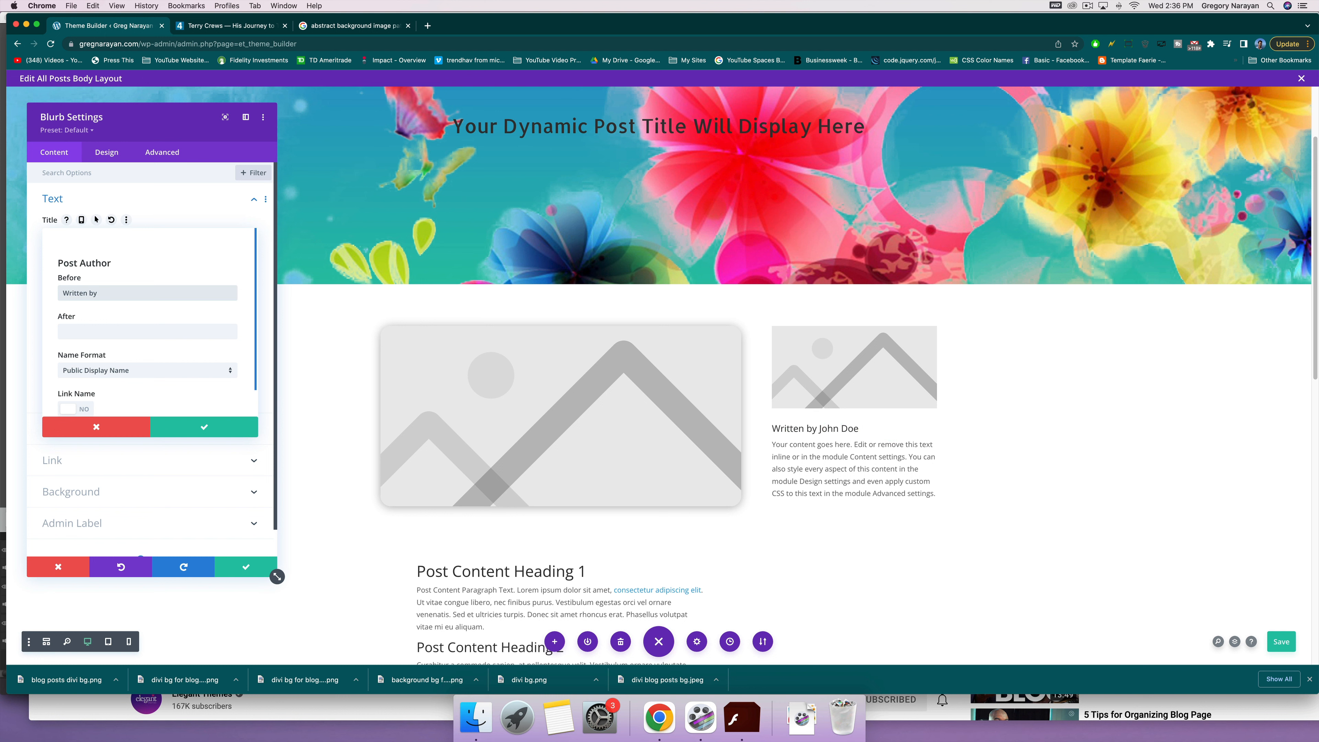
type(":")
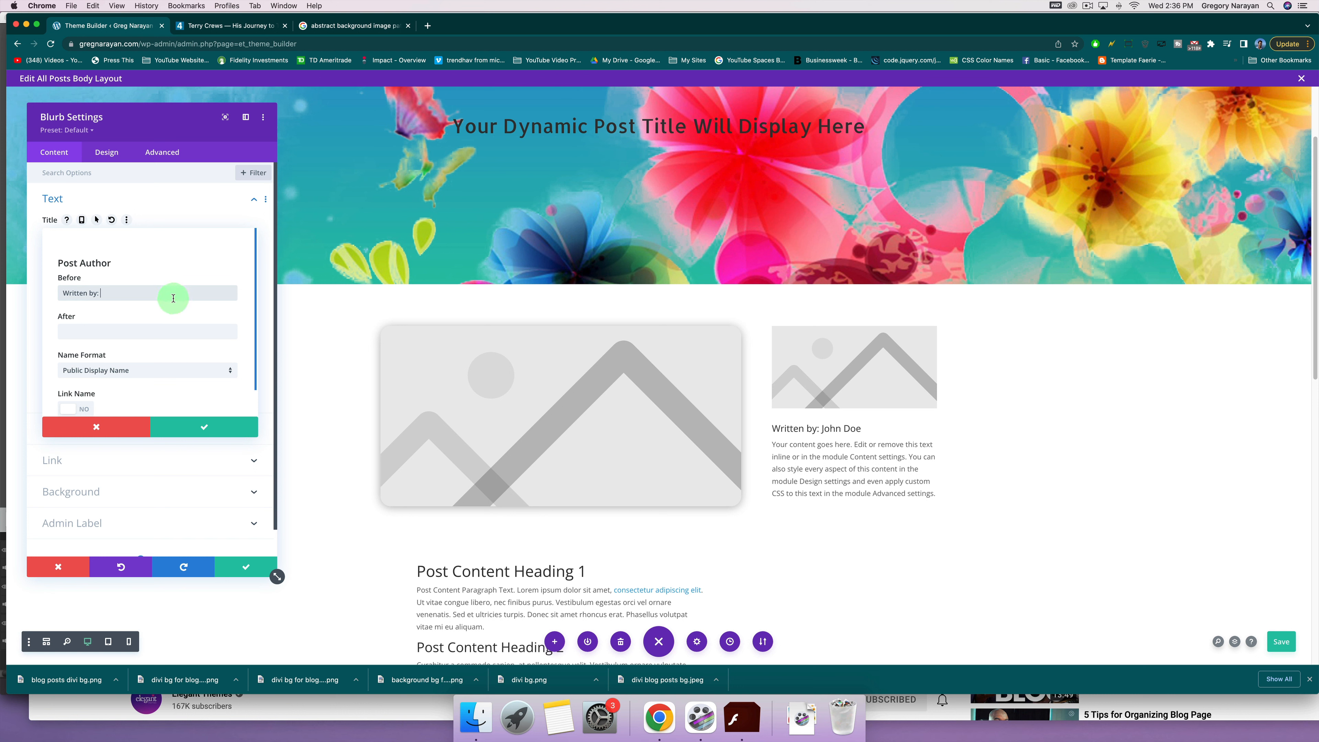
Turn on Link Name for the post author with Author Archive Page as destination, and save the dynamic title.
scroll(113, 255, "down", 1)
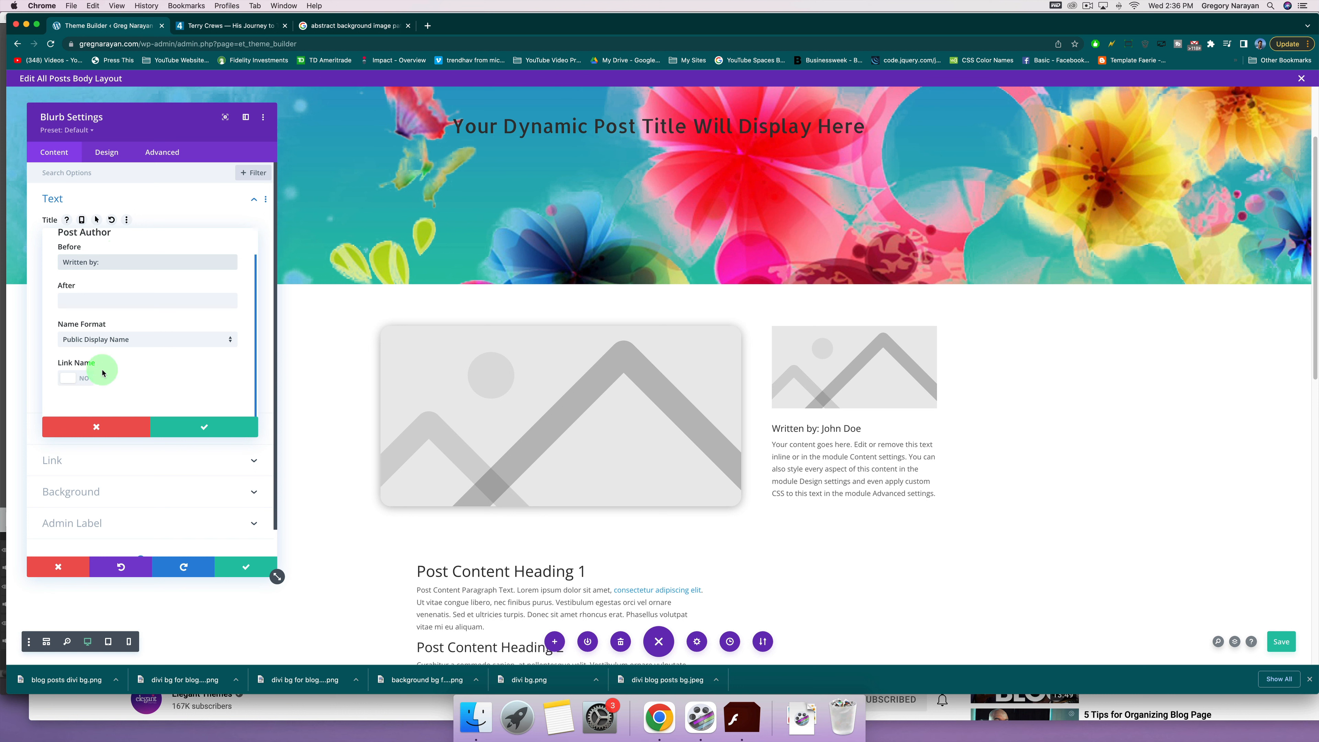
left_click(68, 382)
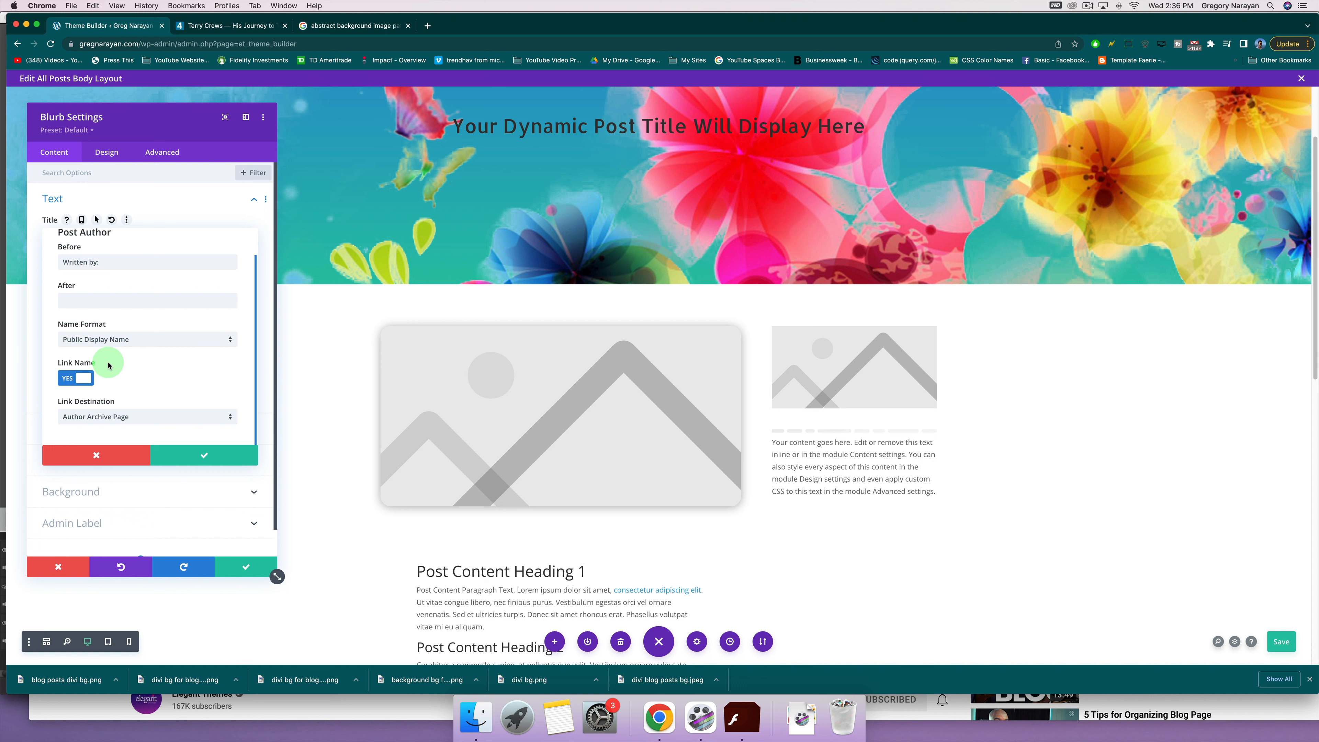
left_click(119, 420)
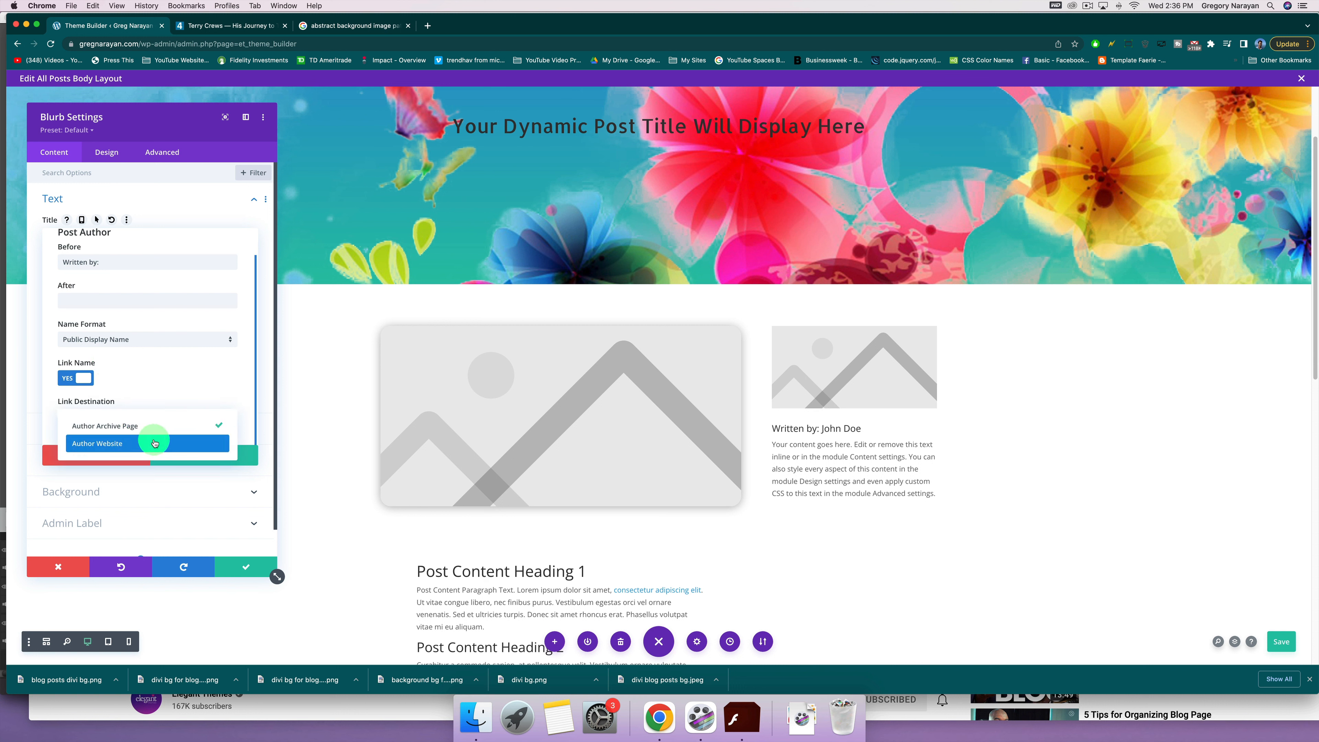
left_click(153, 425)
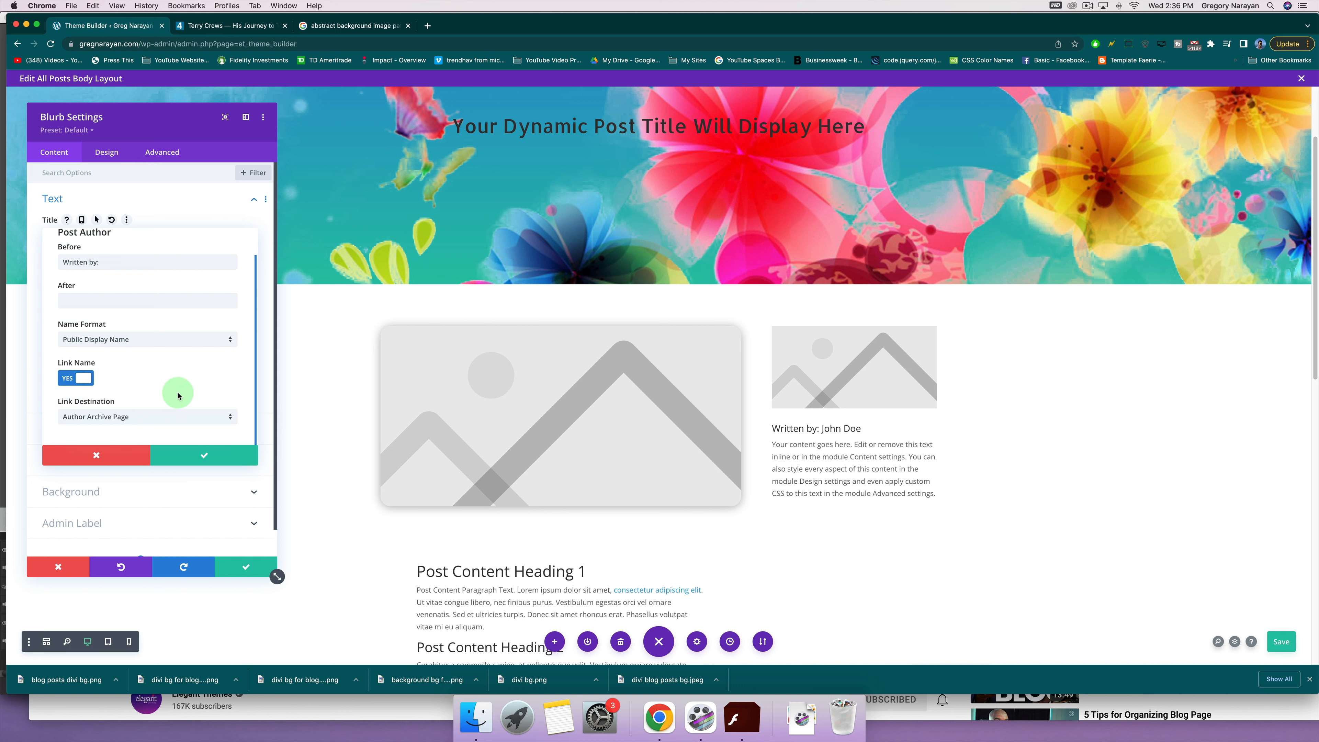
left_click(201, 456)
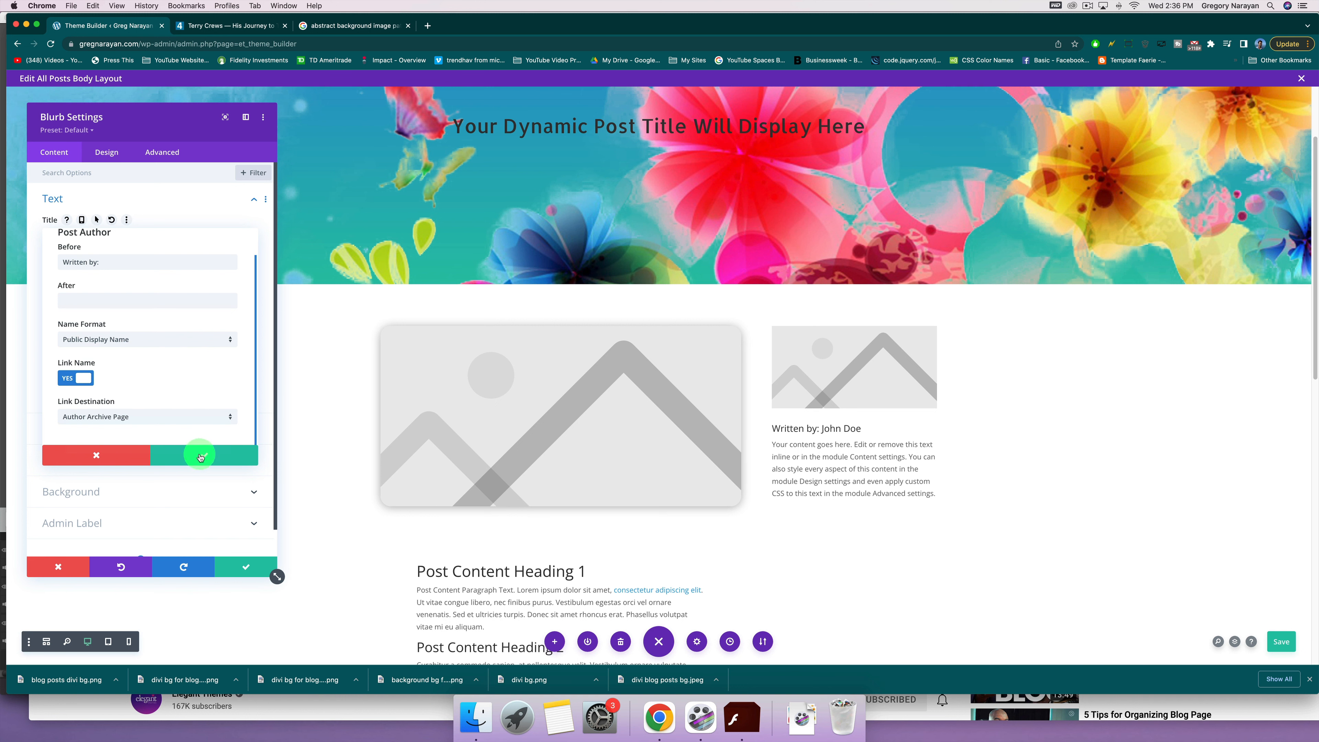
Delete all placeholder text from the blurb's body.
left_click(104, 345)
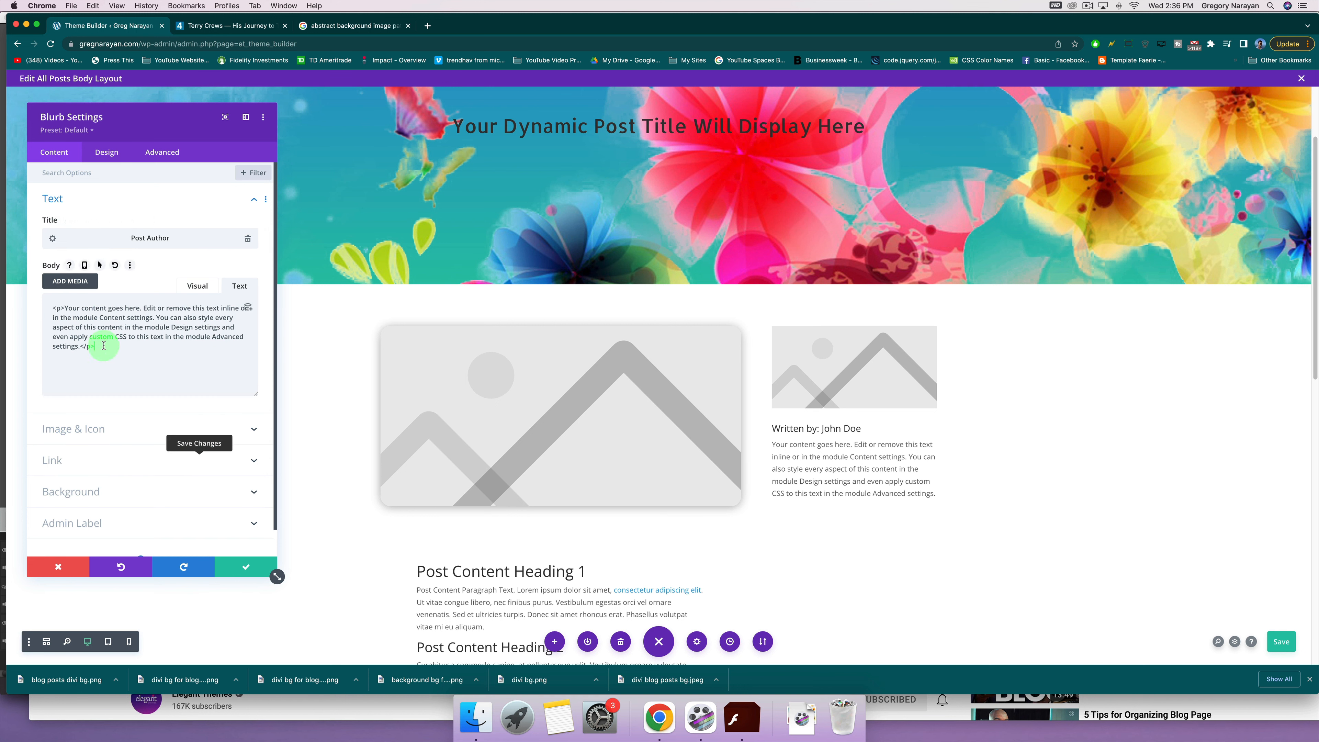
left_click_drag(104, 346, 29, 301)
key("BackSpace")
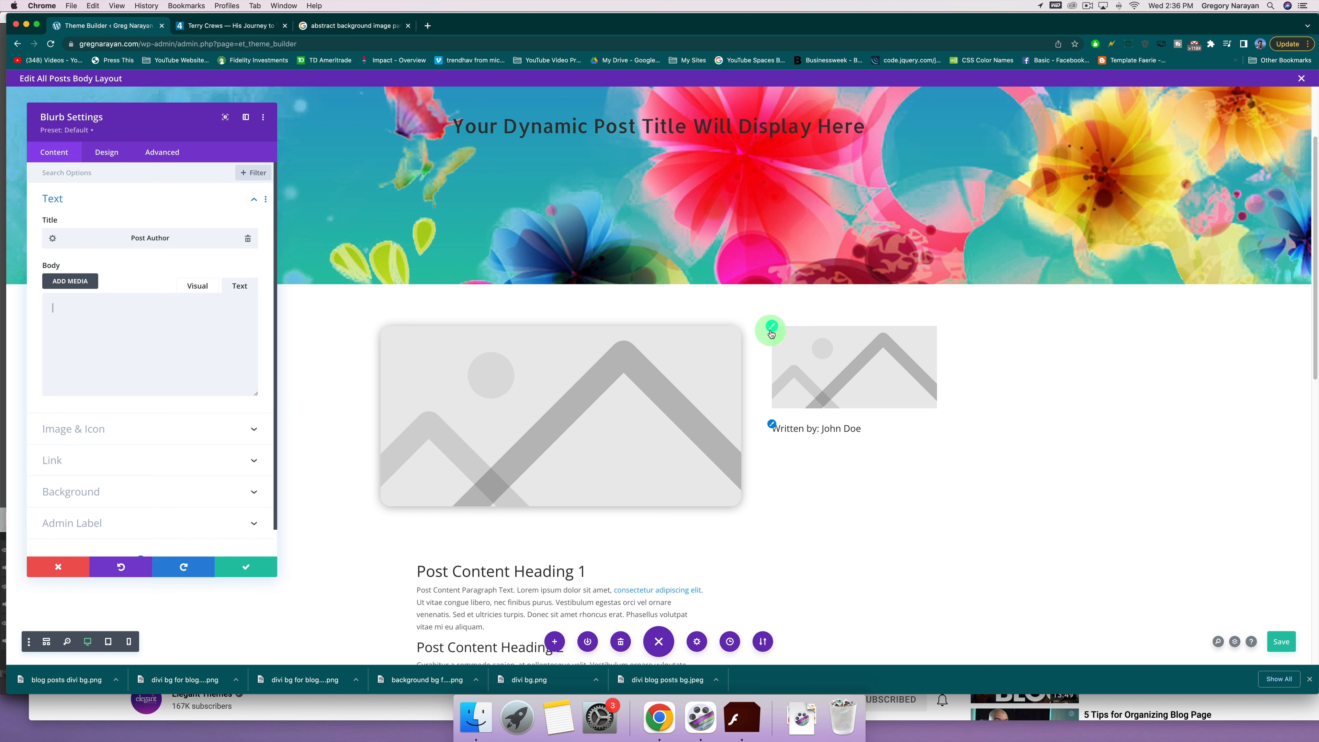
Round all four corners of the author blurb's image to 20 px.
left_click(772, 326)
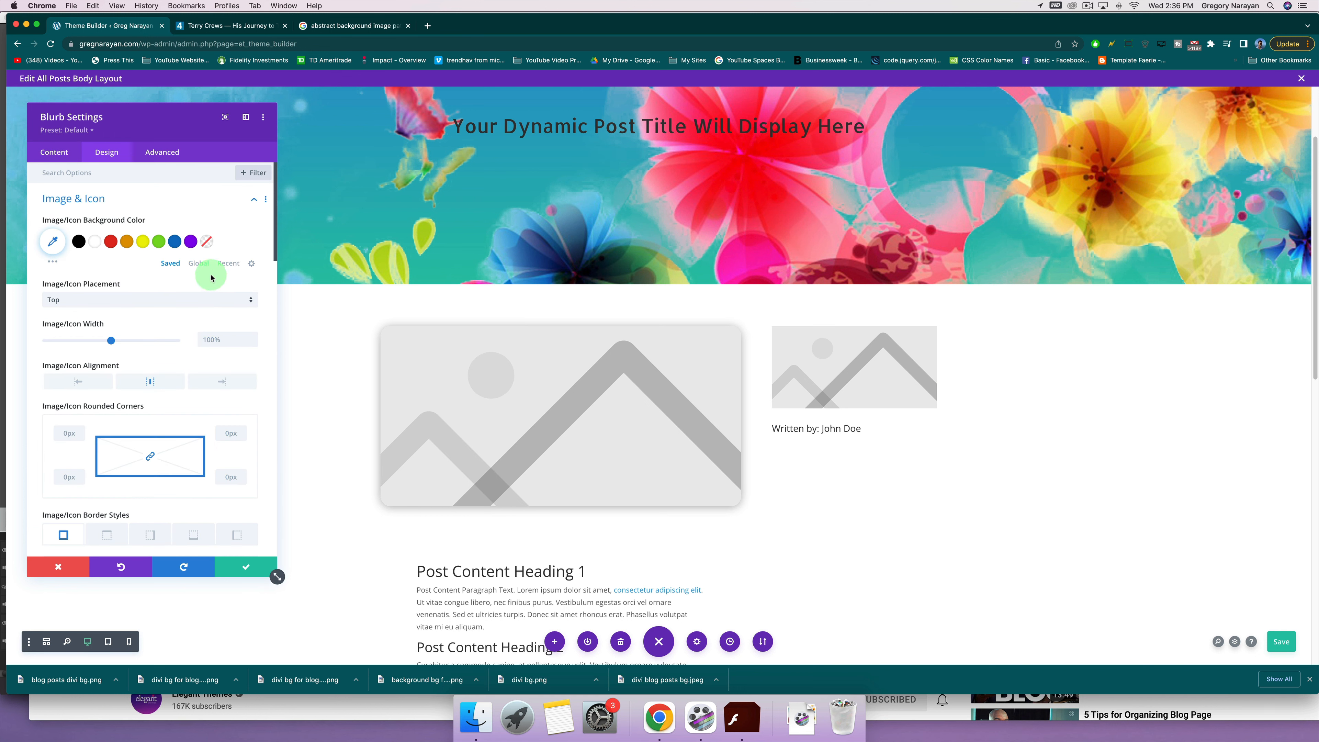
left_click(74, 433)
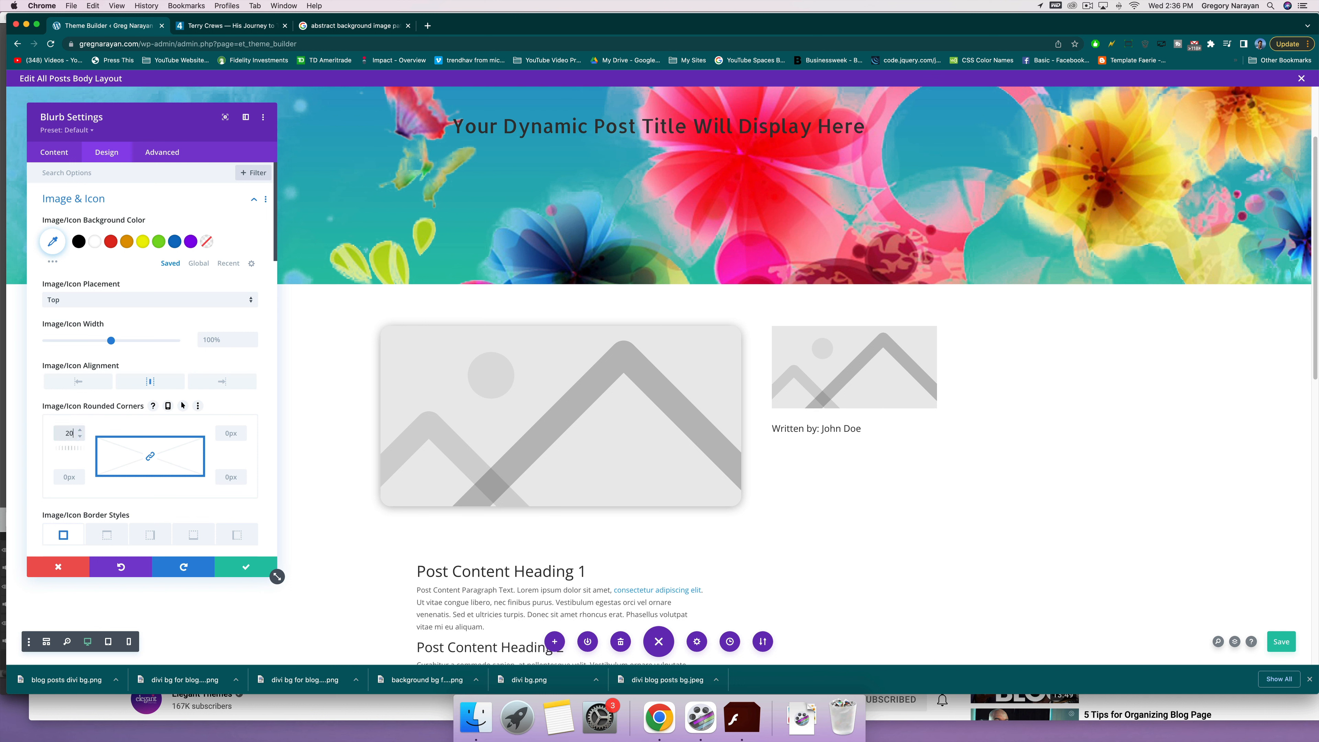
type("20")
scroll(138, 447, "down", 10)
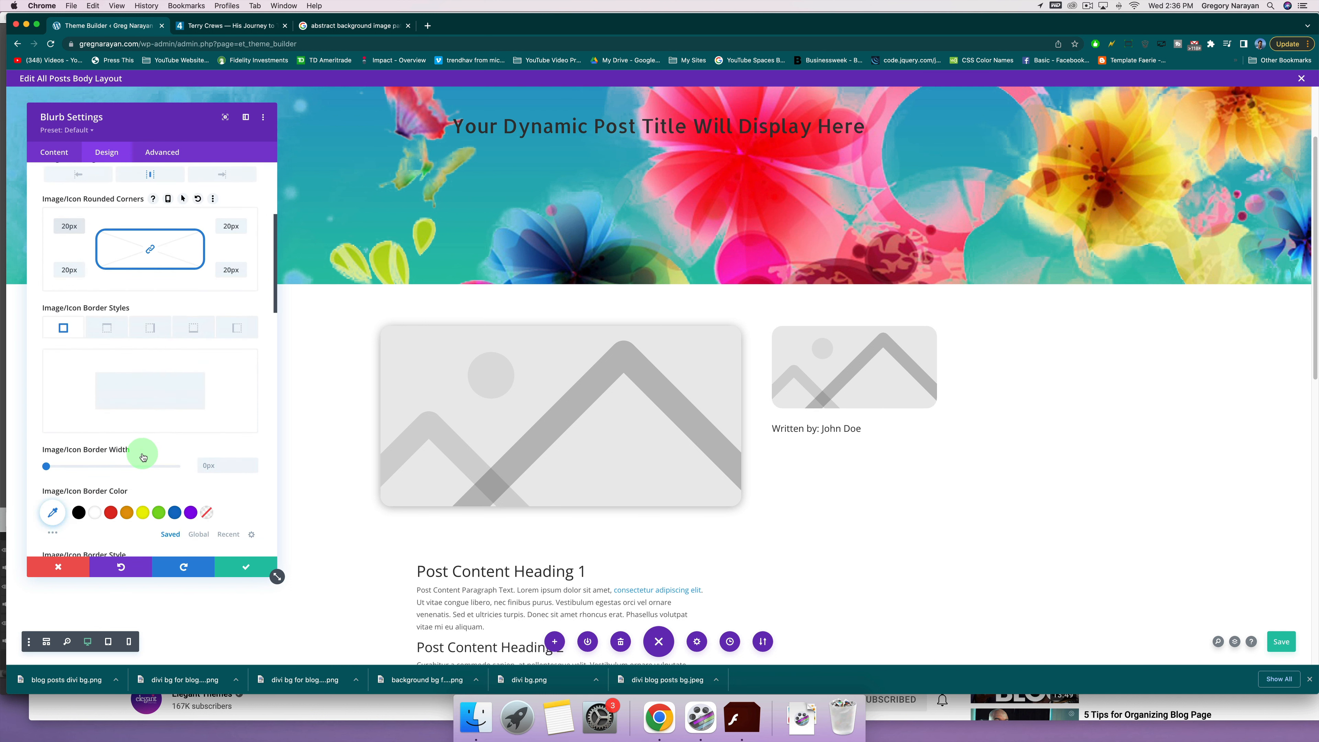
scroll(148, 395, "up", 10)
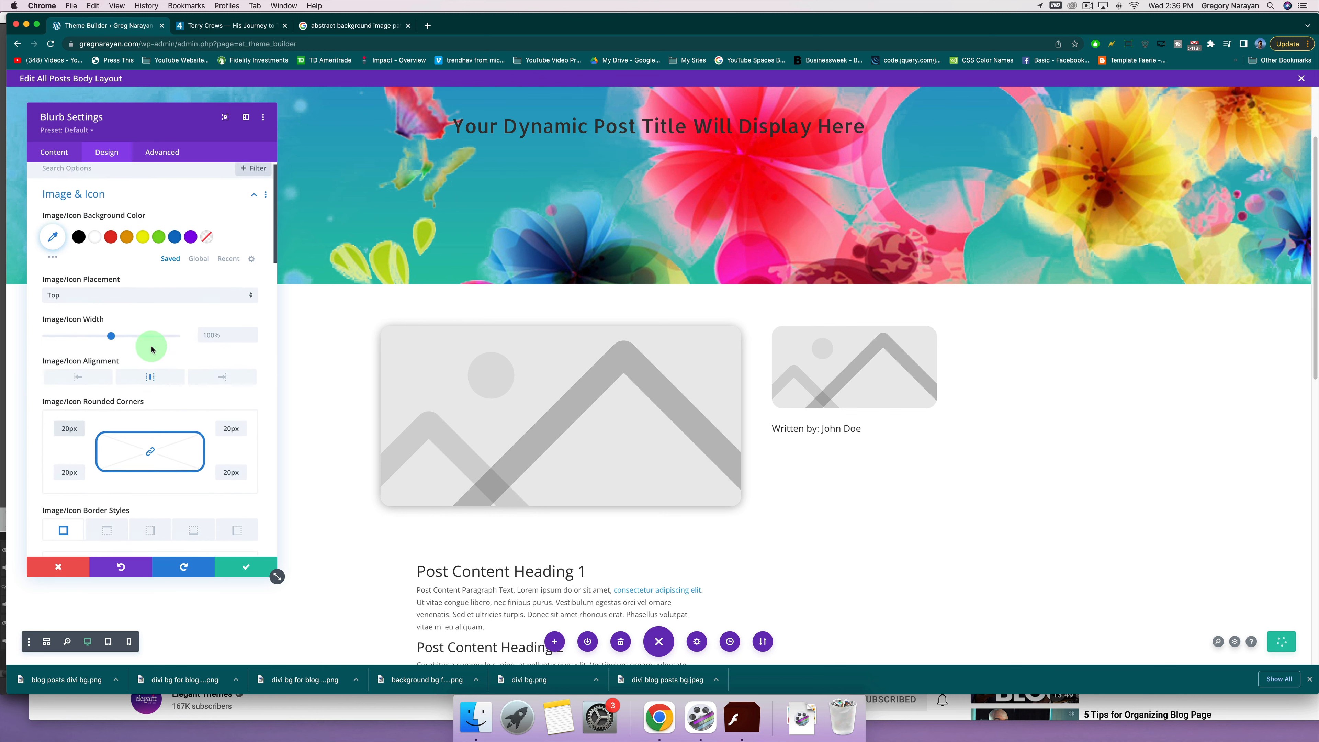
left_click(251, 203)
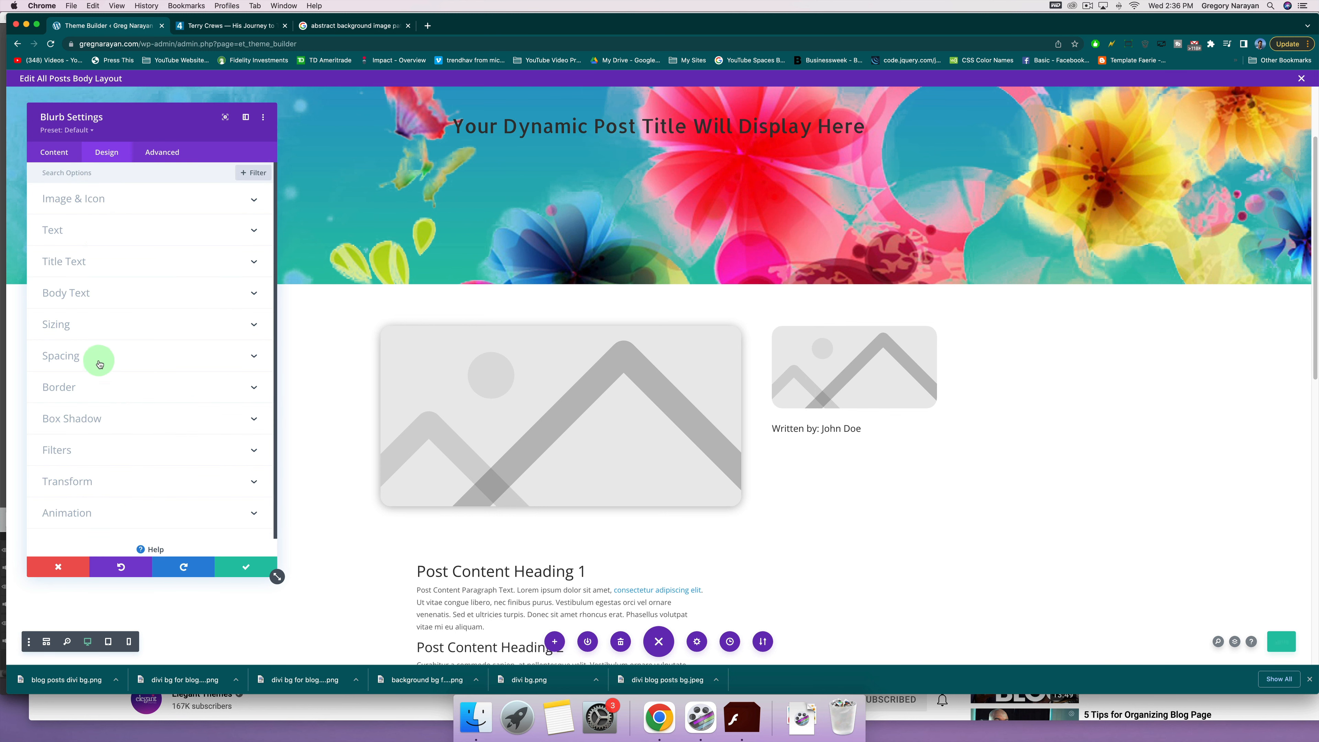
left_click(106, 419)
left_click(120, 341)
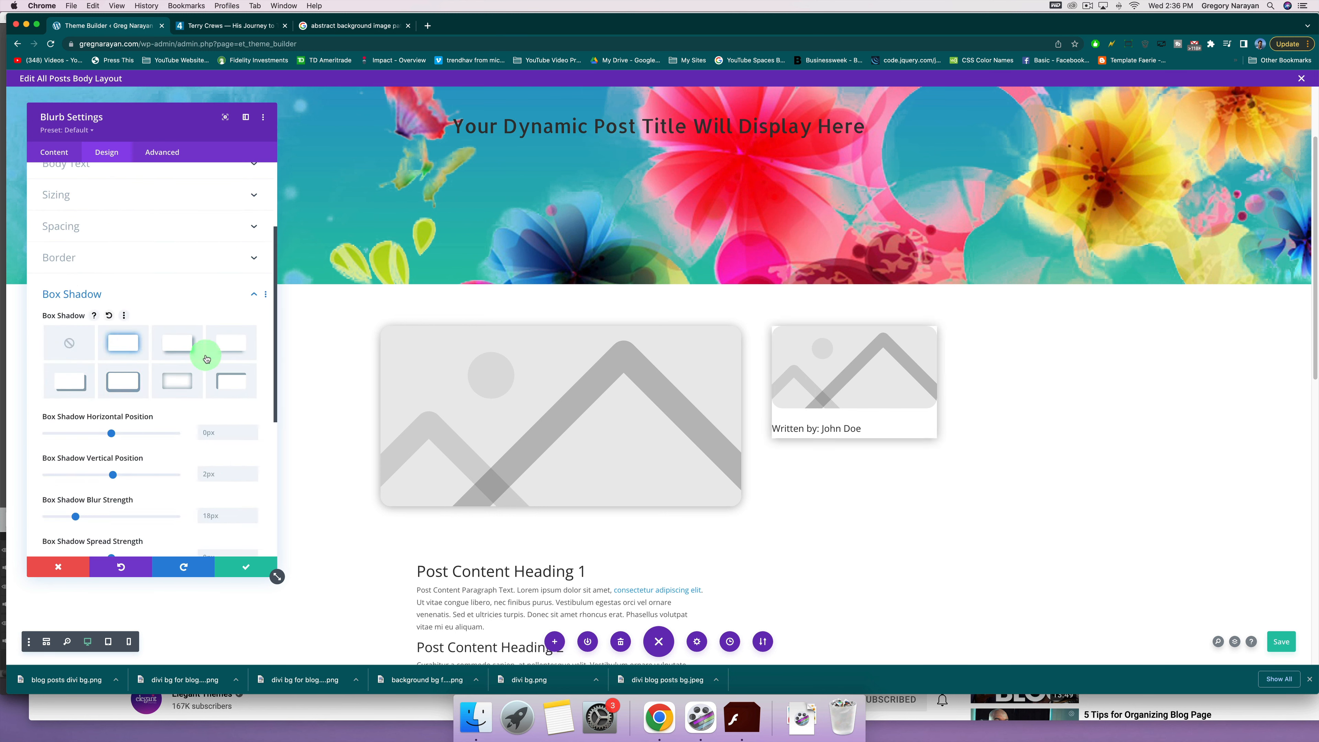
left_click(66, 341)
Apply the first box shadow preset to the author blurb's image only, and save the blurb settings.
scroll(217, 350, "up", 5)
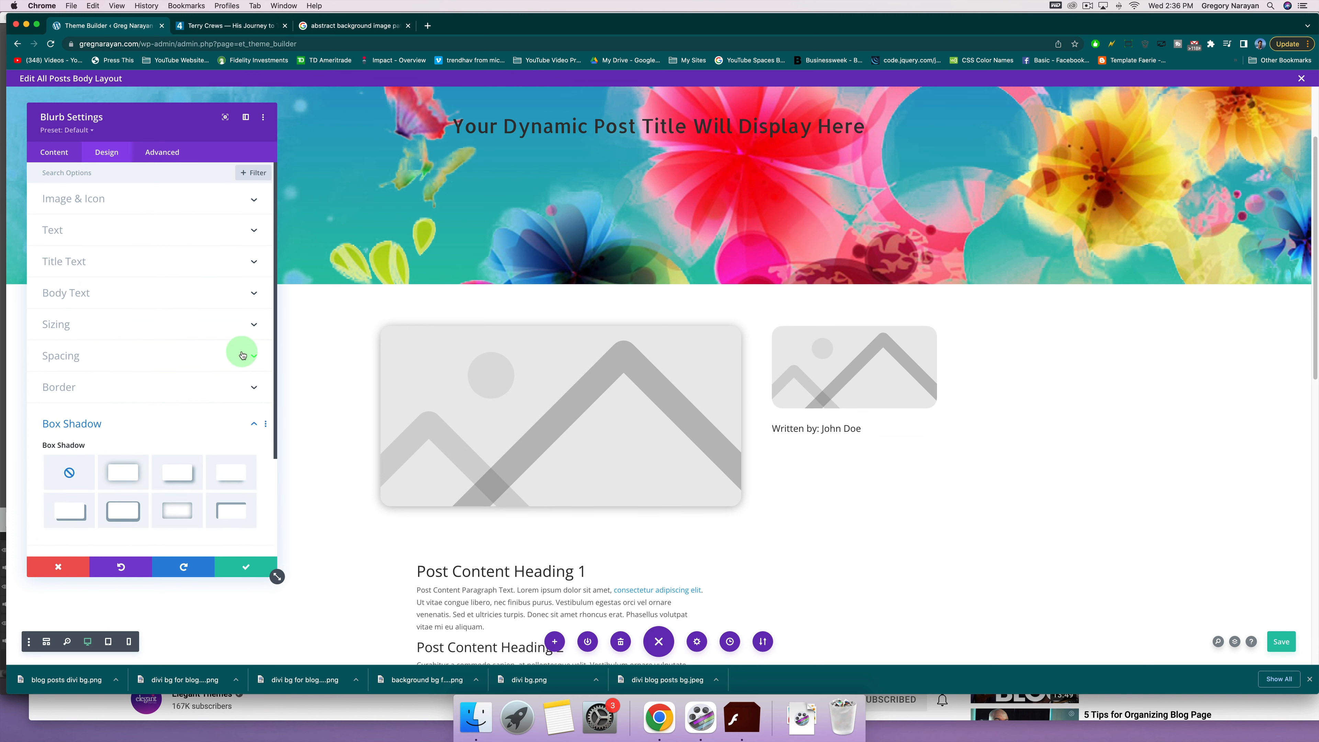
left_click(158, 202)
scroll(199, 310, "down", 7)
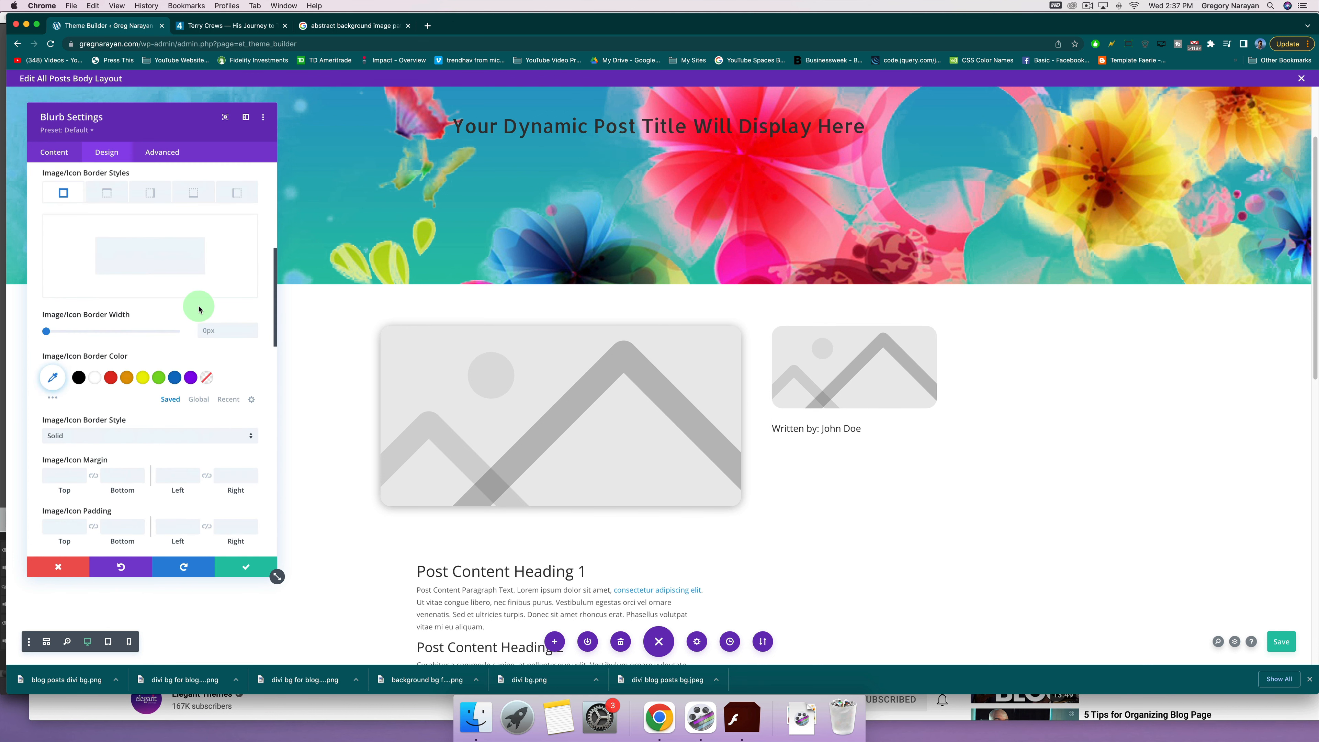
scroll(194, 299, "up", 2)
scroll(172, 299, "down", 8)
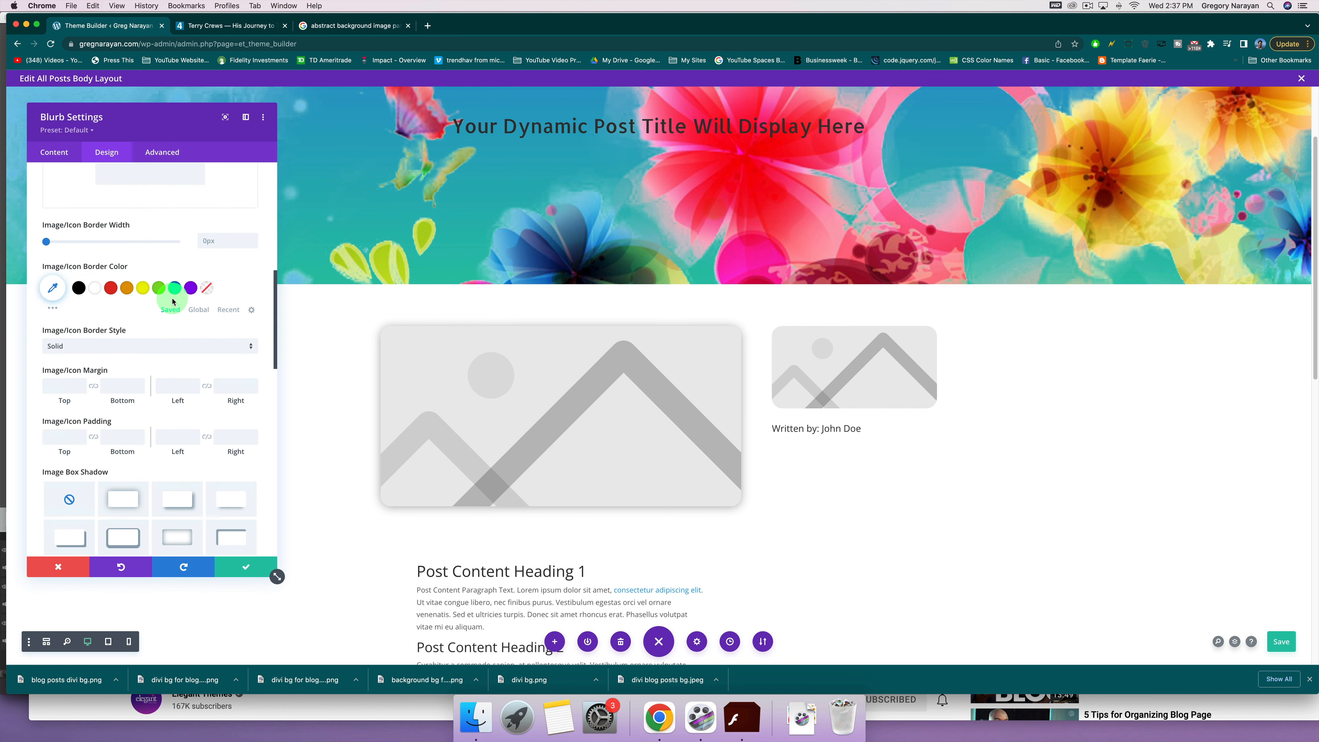
scroll(174, 307, "up", 1)
left_click(131, 363)
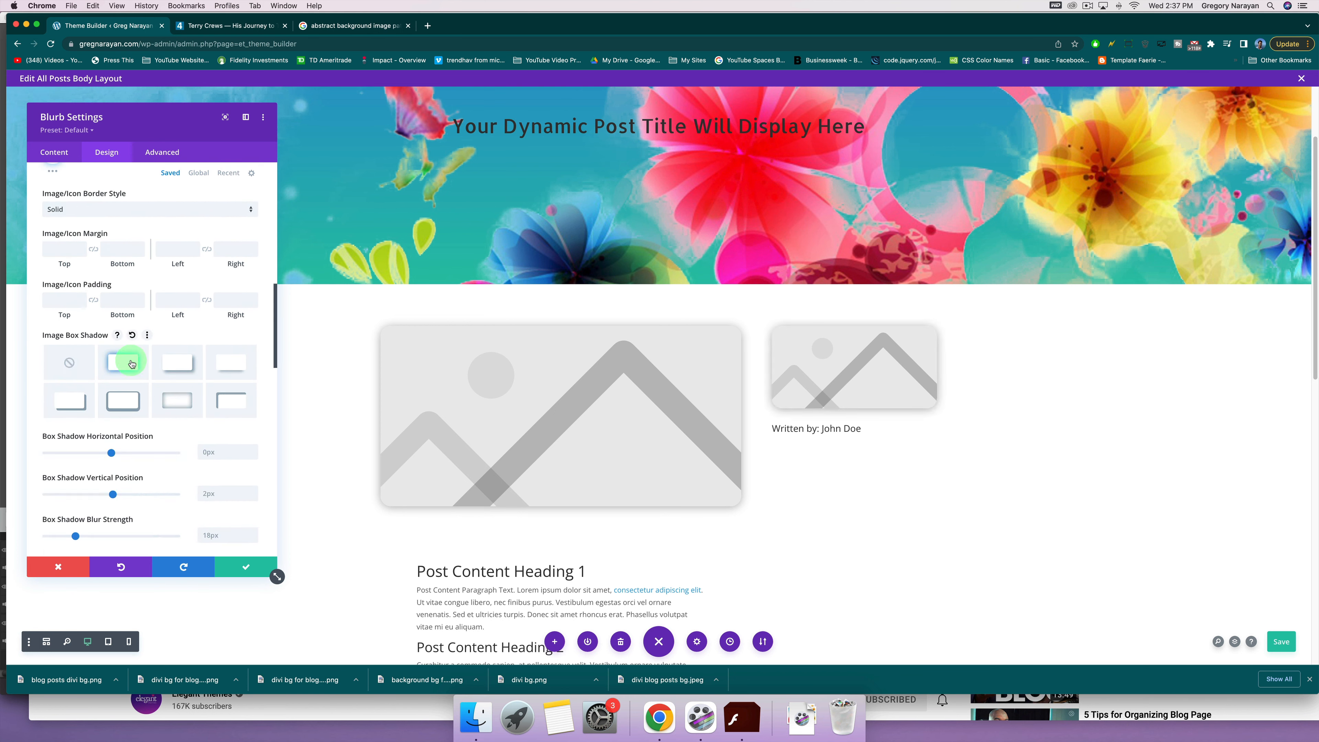
left_click(254, 567)
Fill the blurb's body with the author's name plus "loves travel, playing with his cats, and has a deep passion for writing long posts for you." and save.
scroll(878, 351, "down", 5)
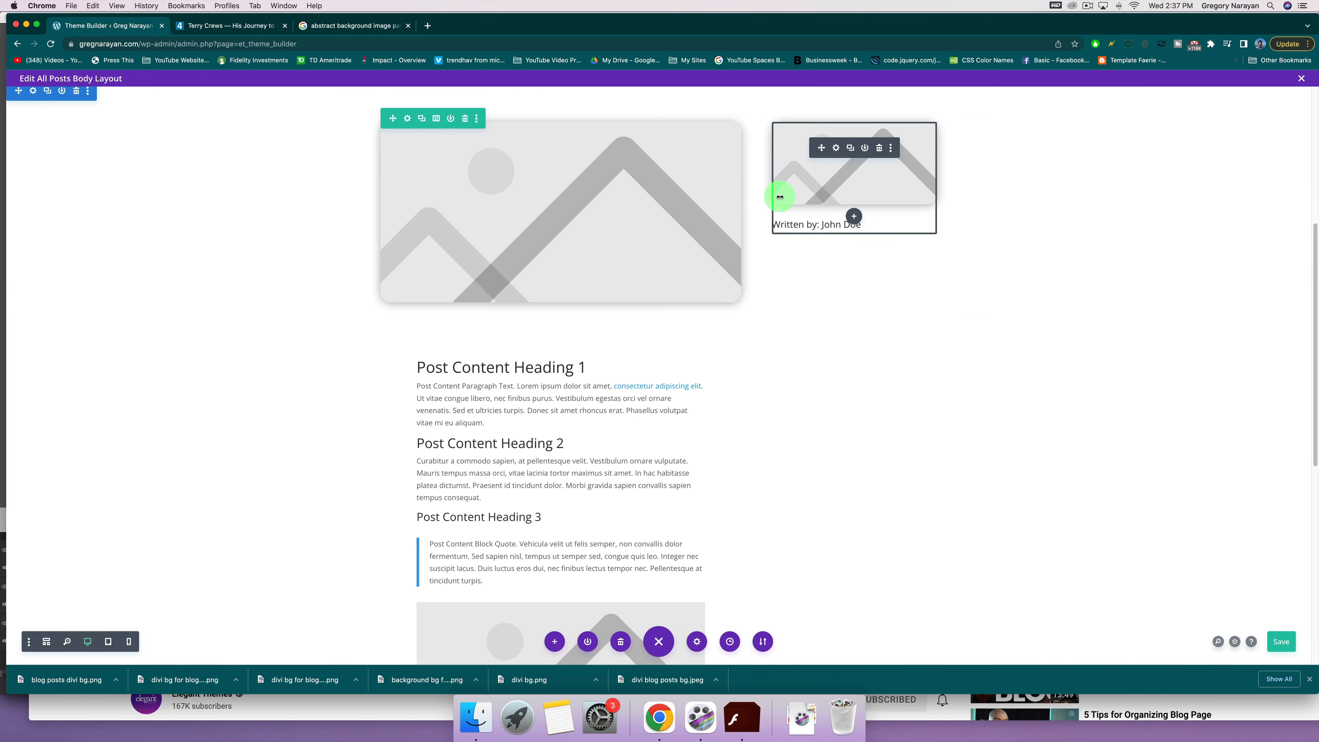
left_click(835, 147)
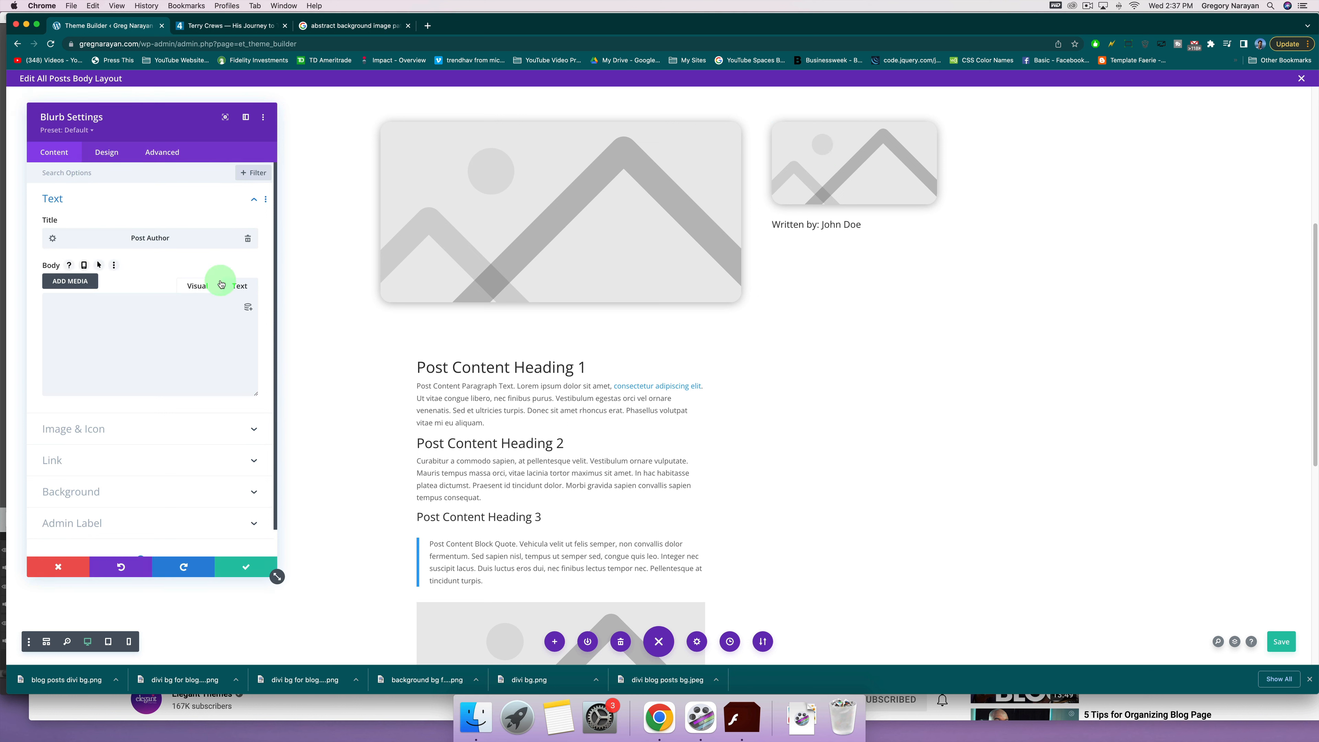
left_click(202, 286)
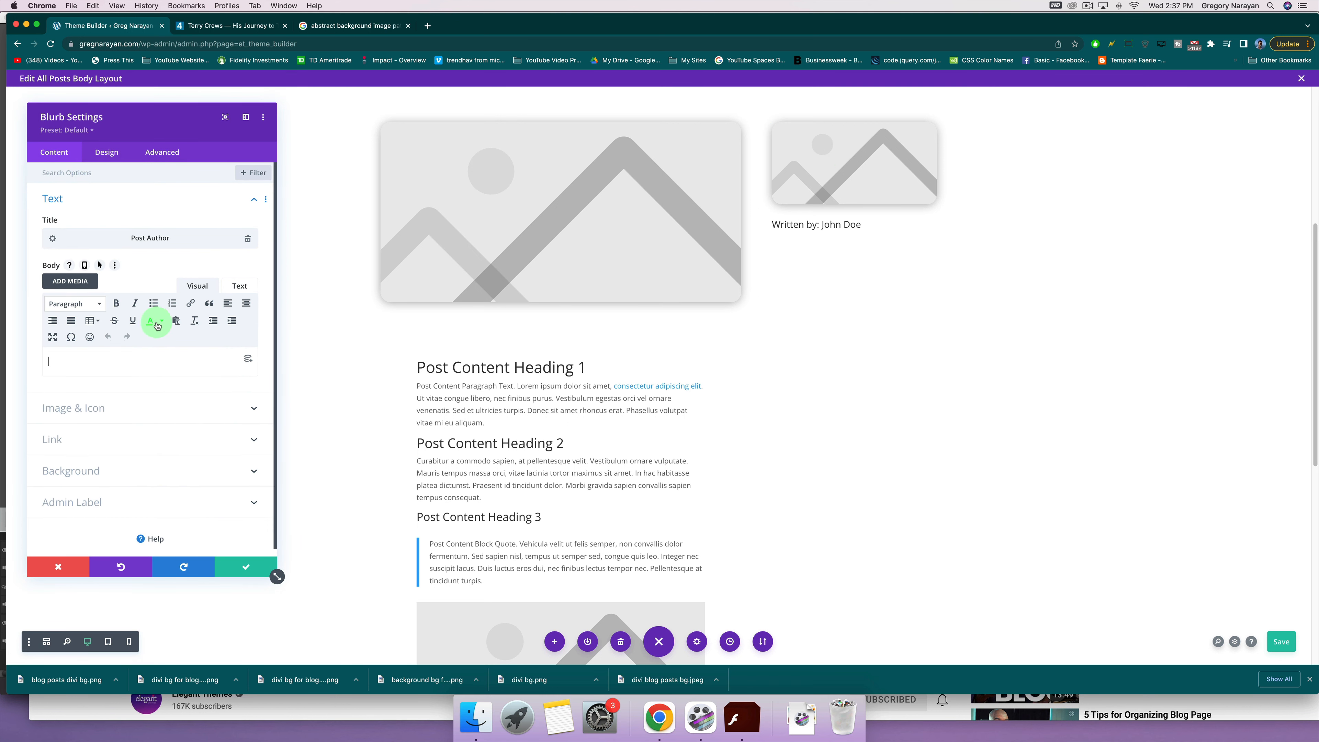
left_click(138, 362)
type("John Doe loves travel,")
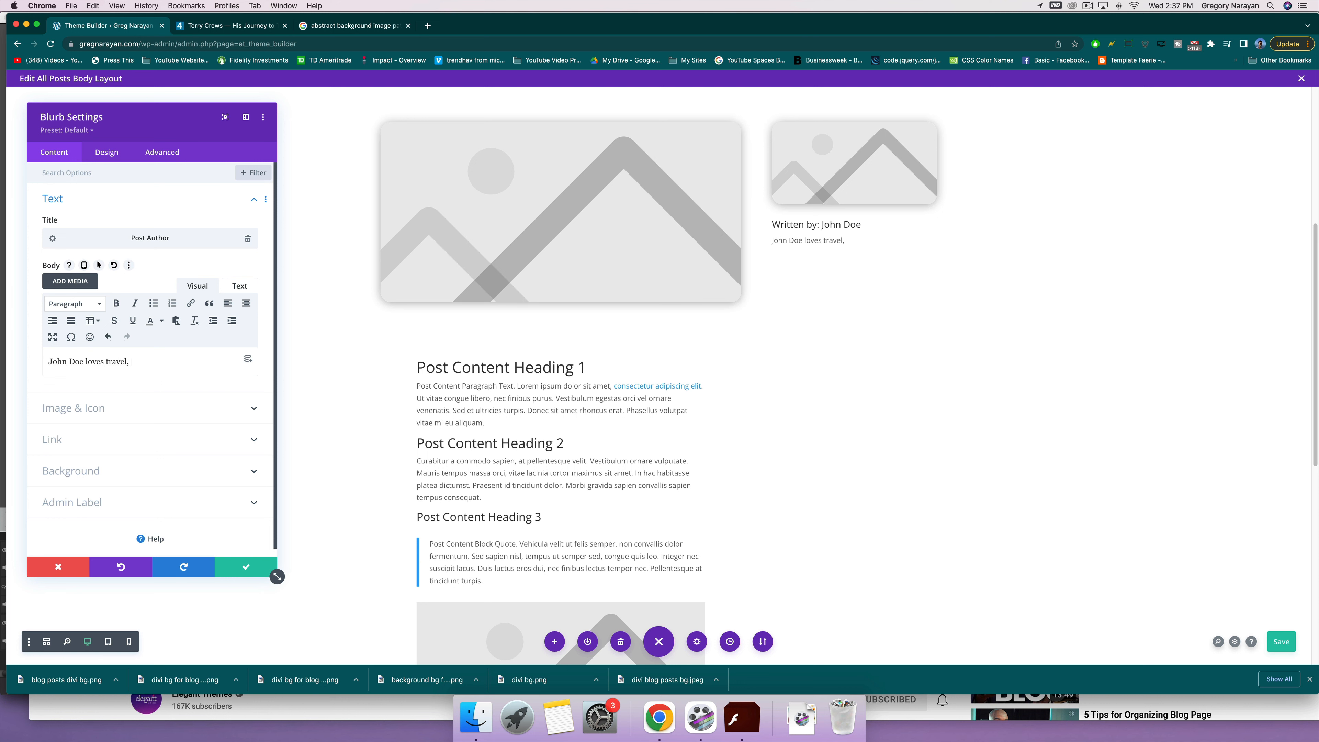
type("playing with his cats, and has a deep passion for writing long posts for you.")
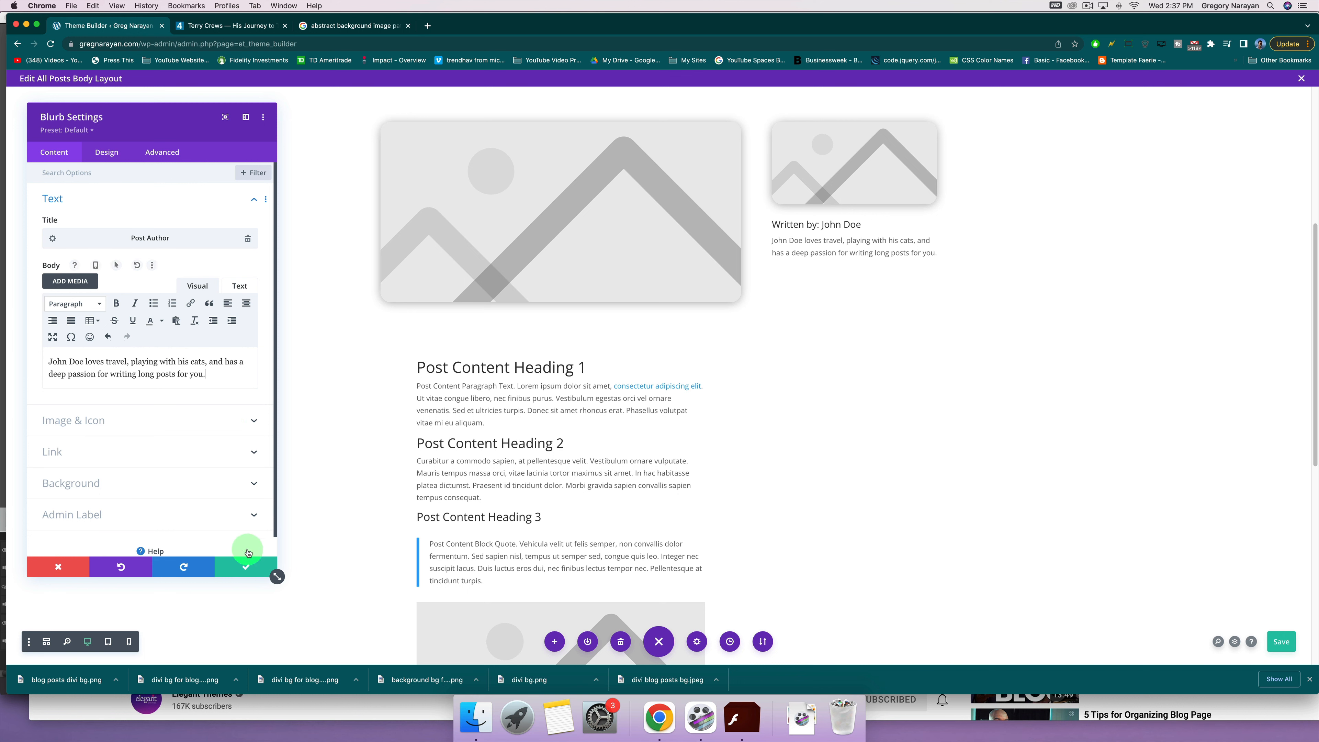
left_click(249, 564)
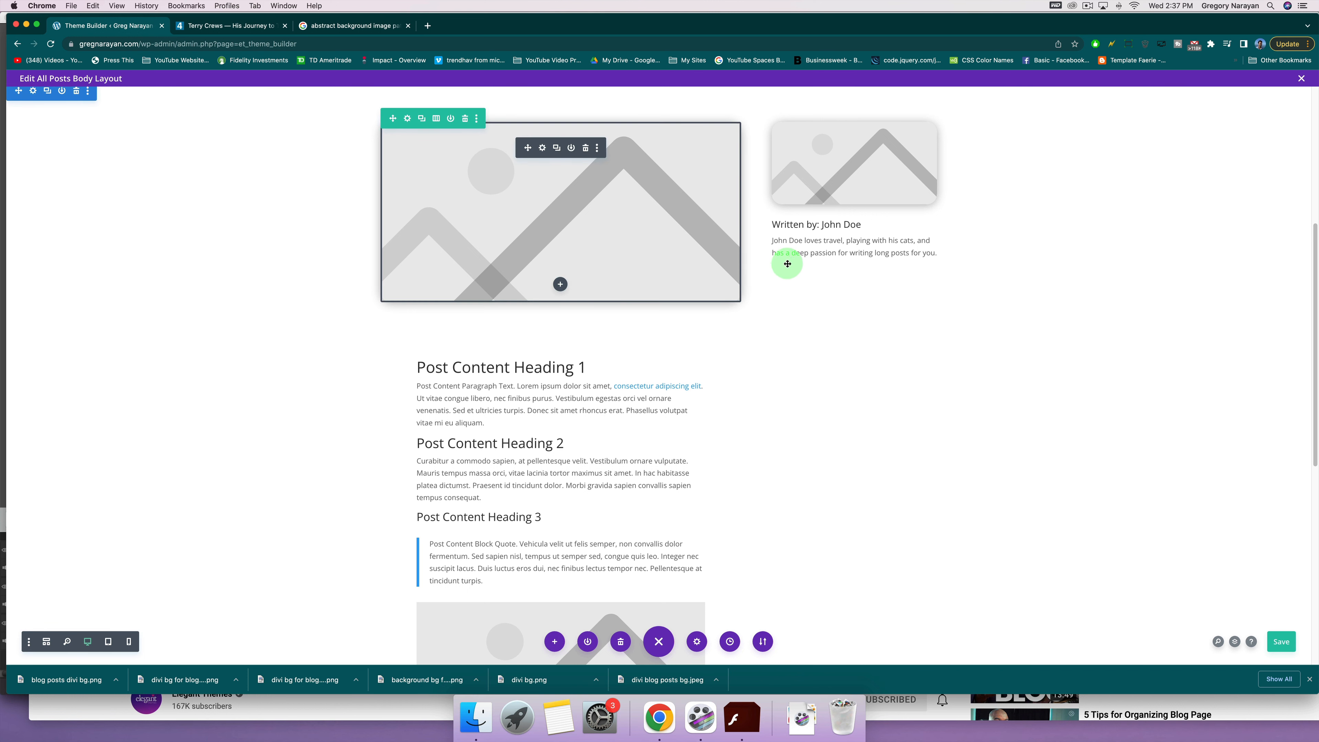
Insert a new Blurb module below the author blurb in the sidebar column.
left_click(854, 242)
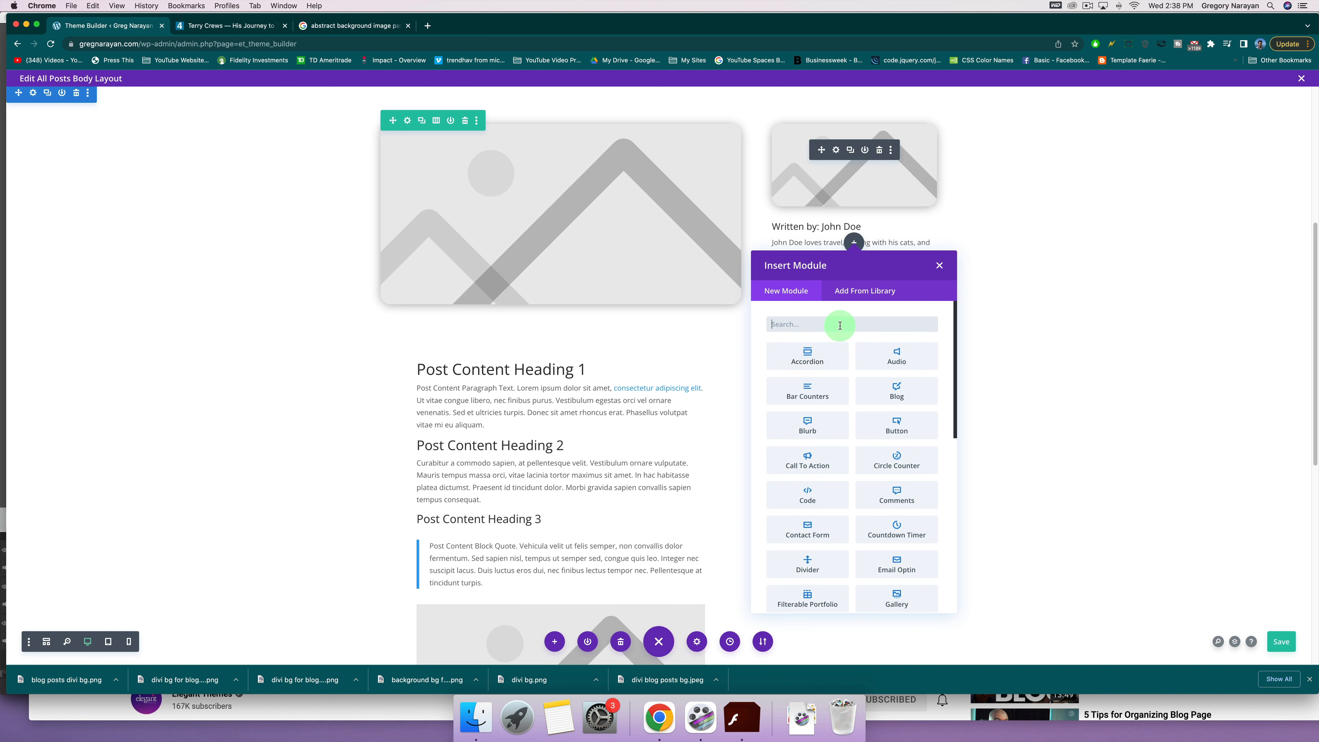
type("cat")
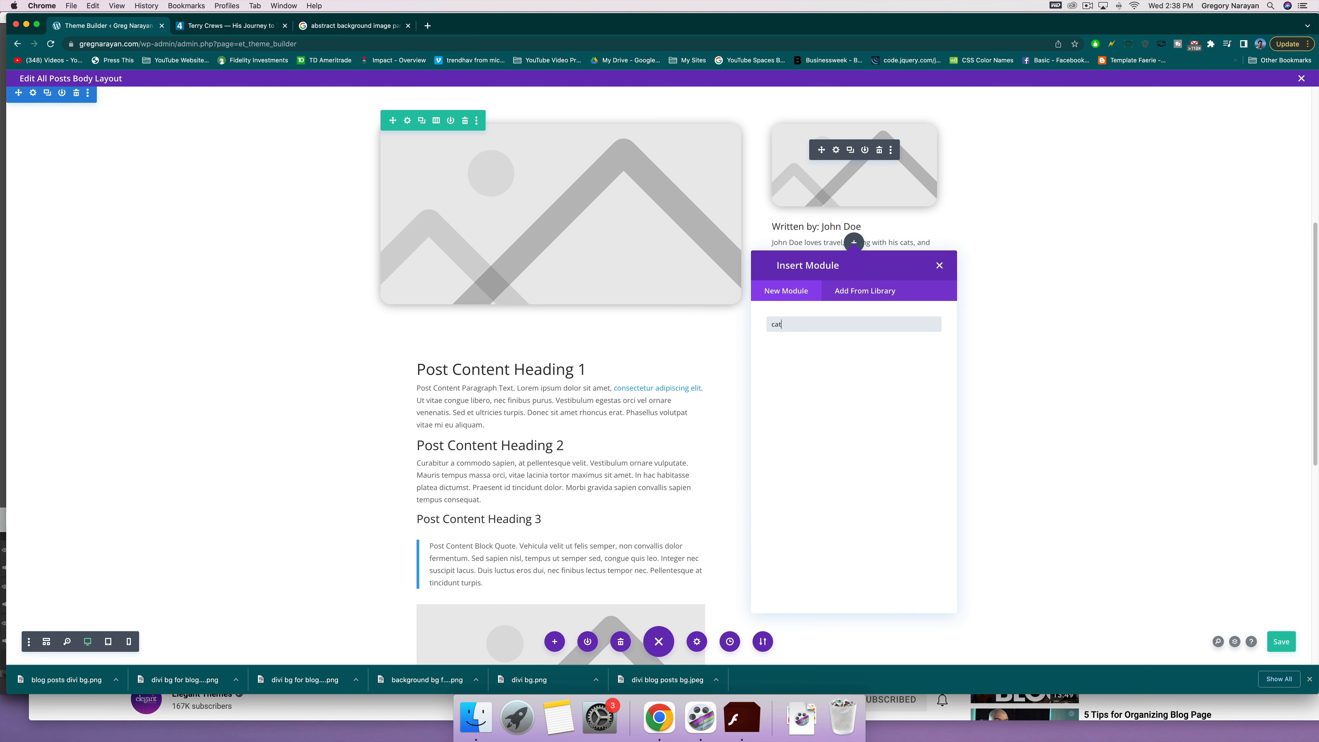
key("BackSpace")
key("BackSpace")
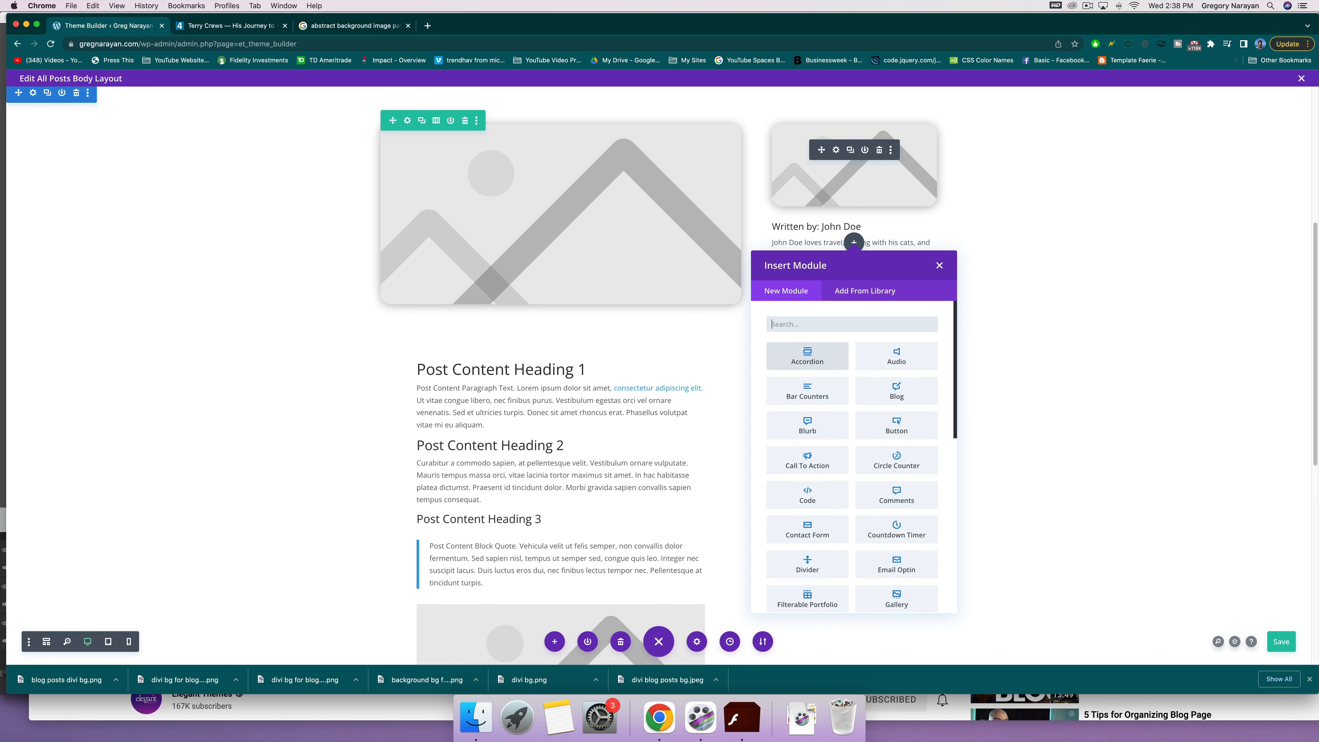
left_click(788, 316)
type("blurb")
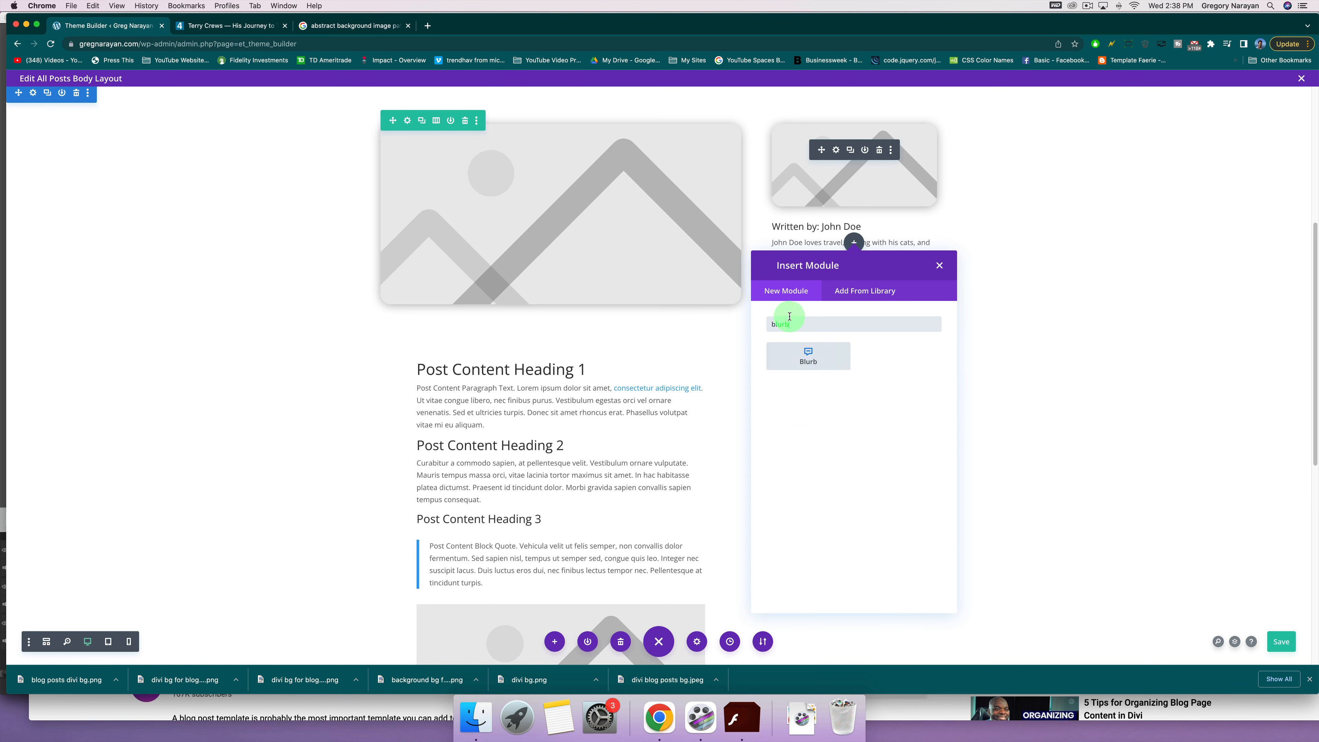
left_click(810, 356)
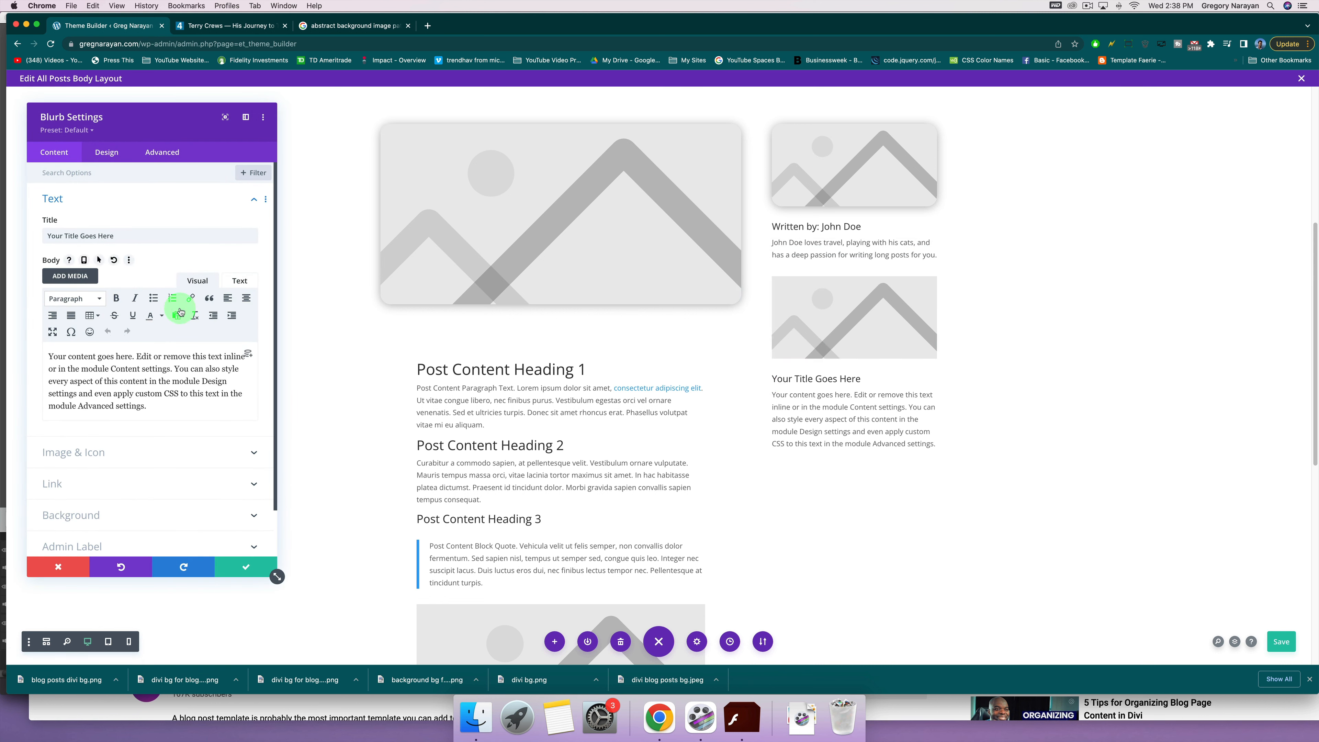
Replace the new blurb's placeholder title with the dynamic Post Categories, keeping its default options.
double_click(133, 236)
key("BackSpace")
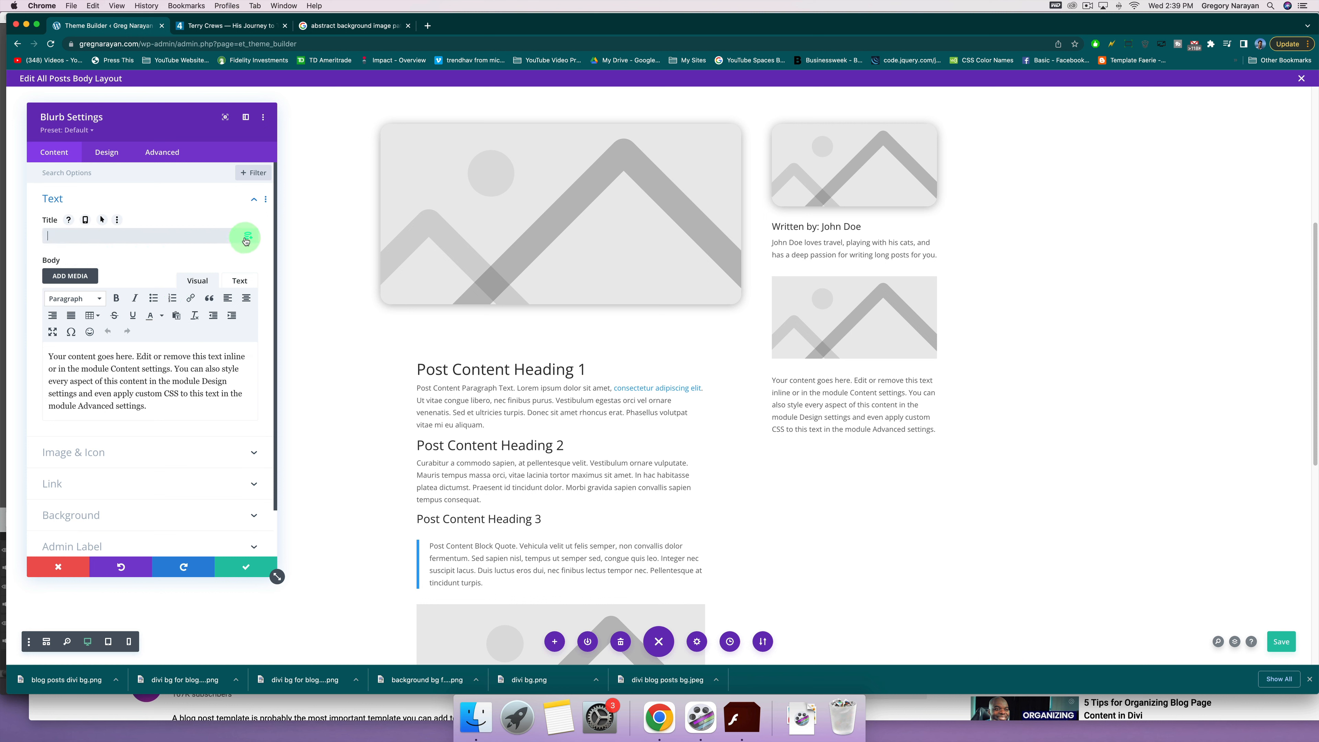
left_click(248, 236)
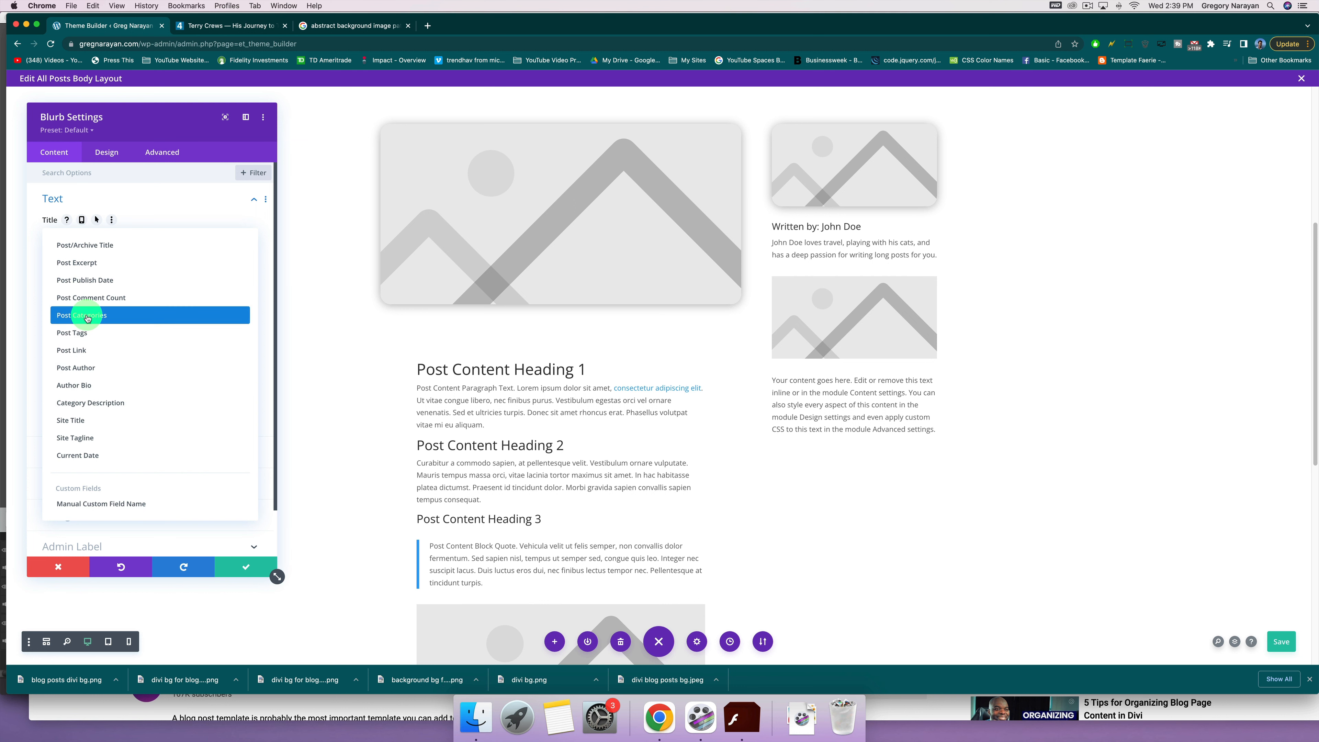
left_click(87, 315)
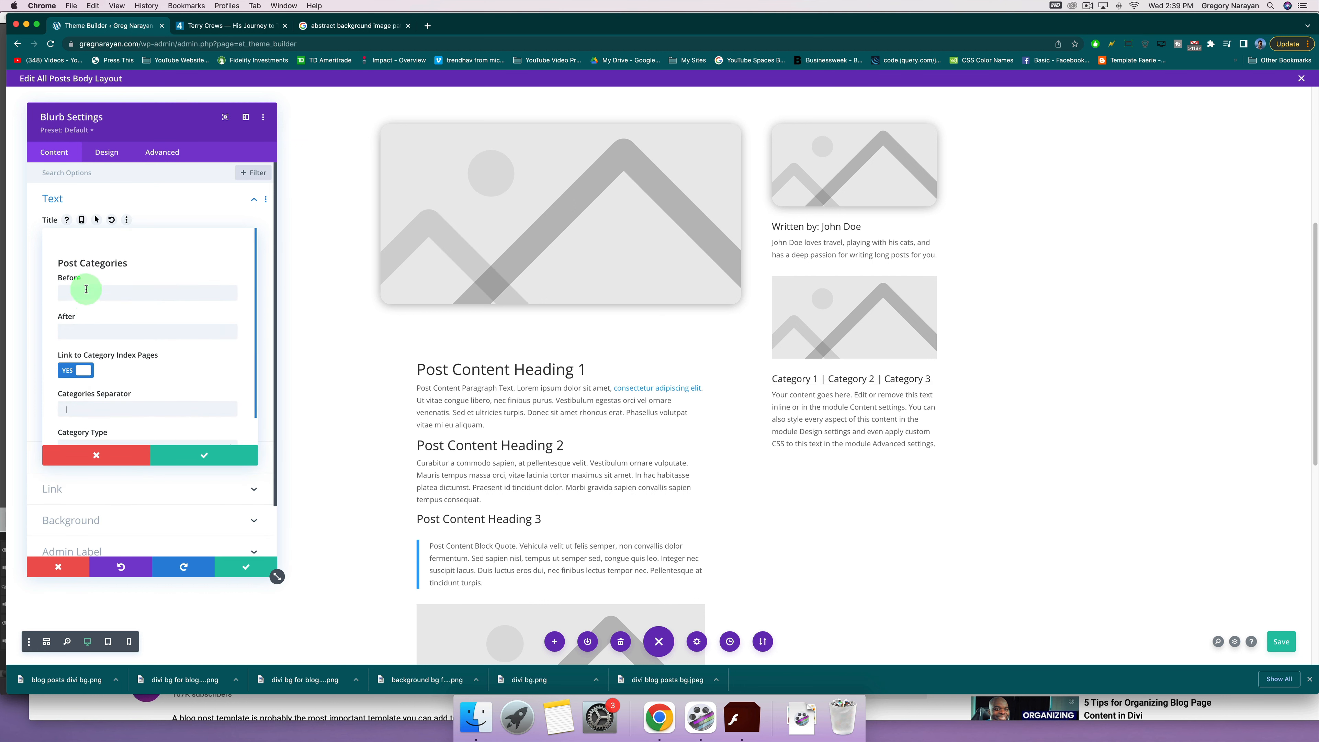
left_click(204, 456)
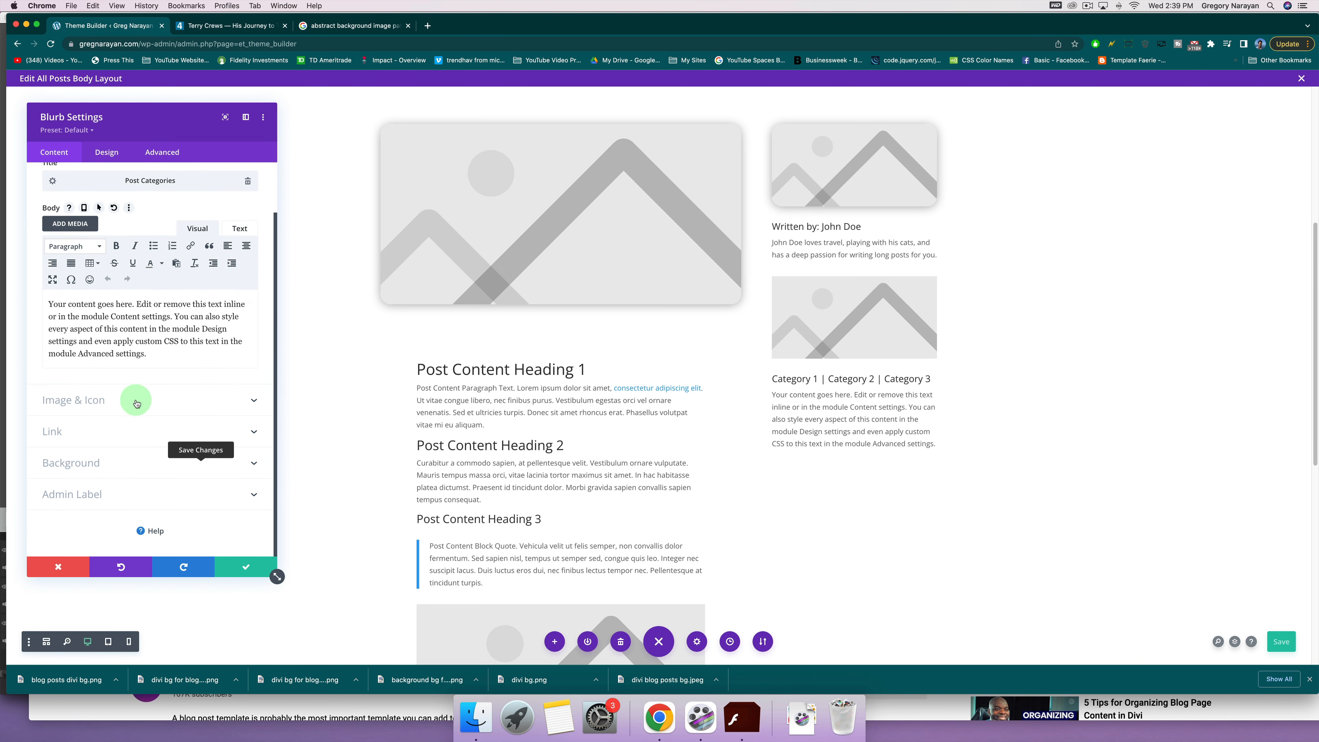
Remove the new blurb's placeholder image and use the square WordPress logo icon instead.
left_click(137, 400)
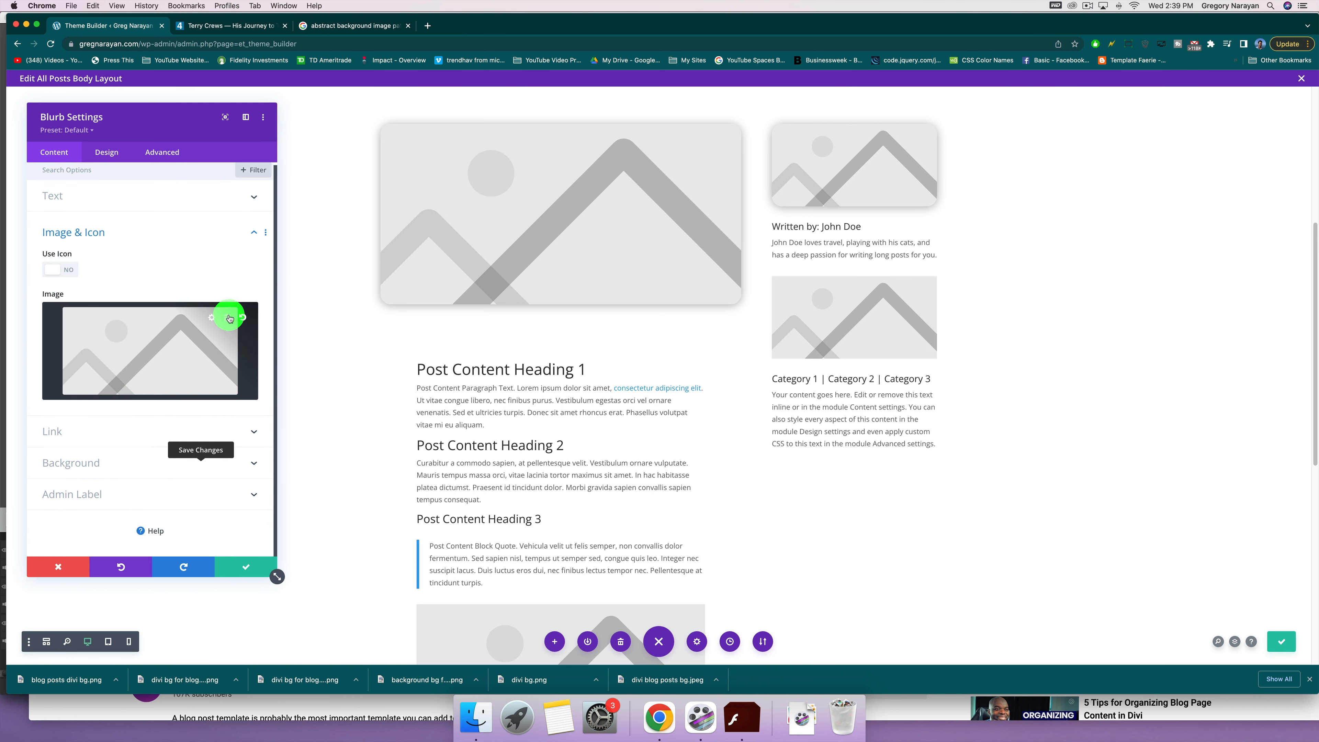
left_click(229, 318)
left_click(54, 268)
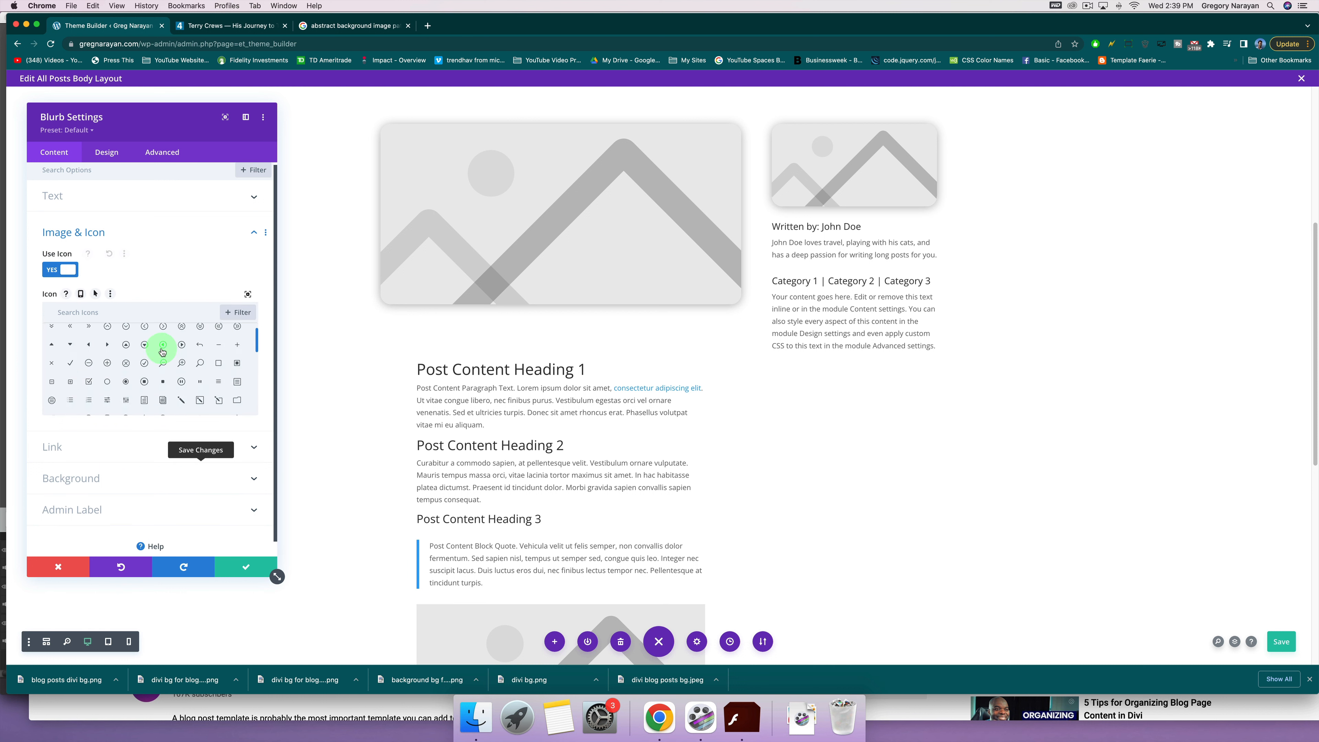
scroll(162, 345, "down", 5)
scroll(162, 351, "down", 5)
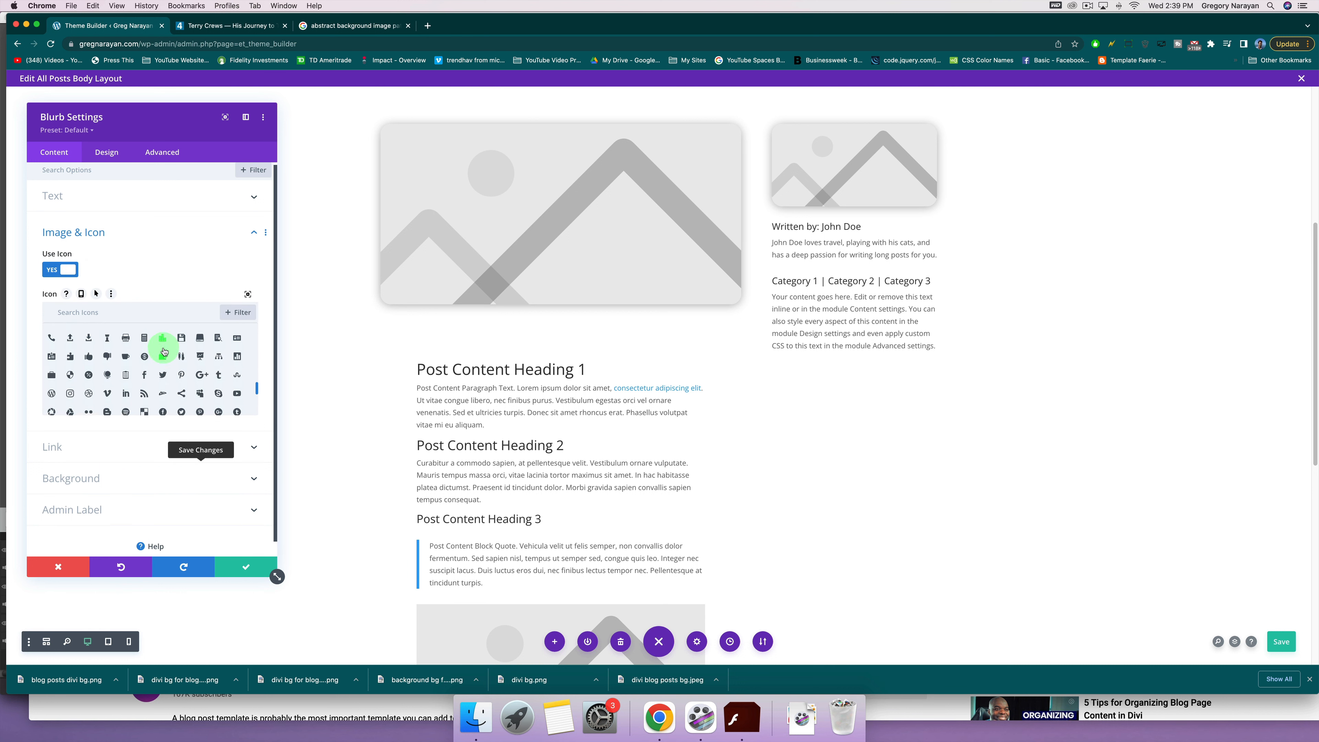
scroll(164, 352, "down", 5)
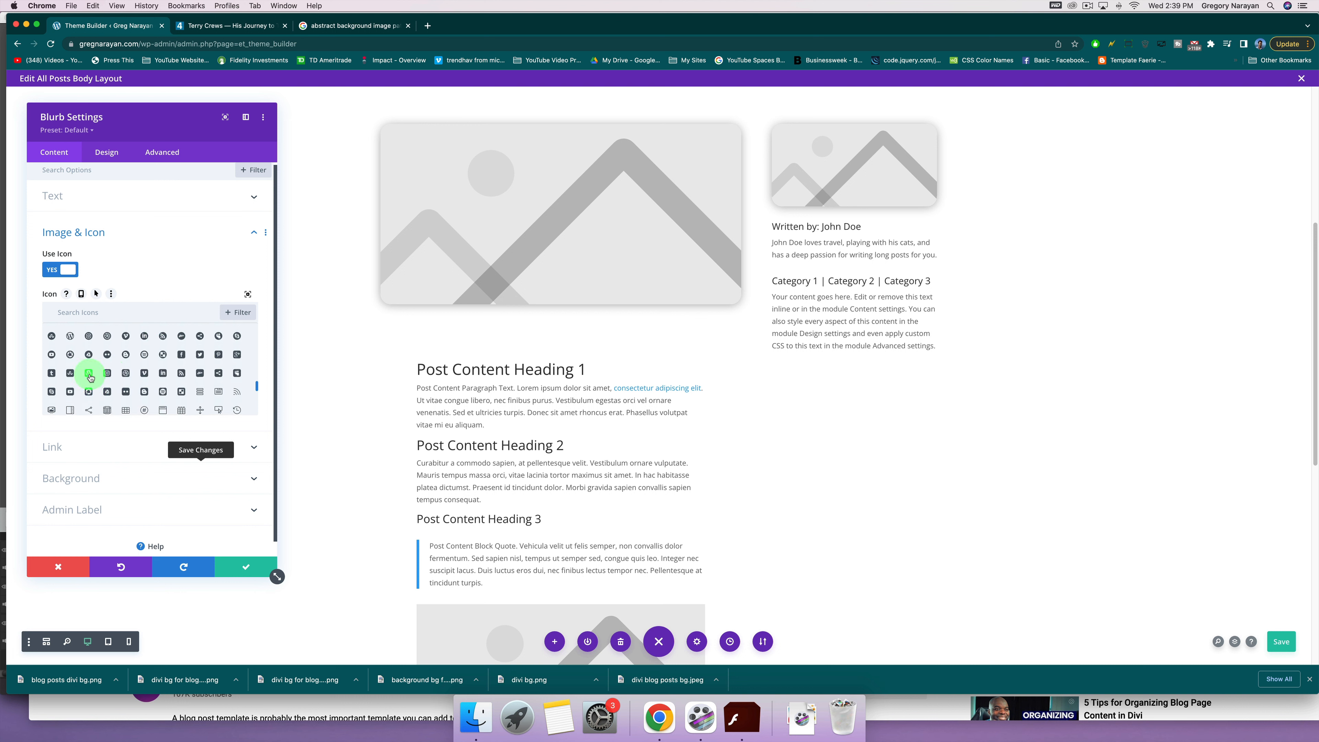
left_click(89, 374)
scroll(190, 338, "down", 10)
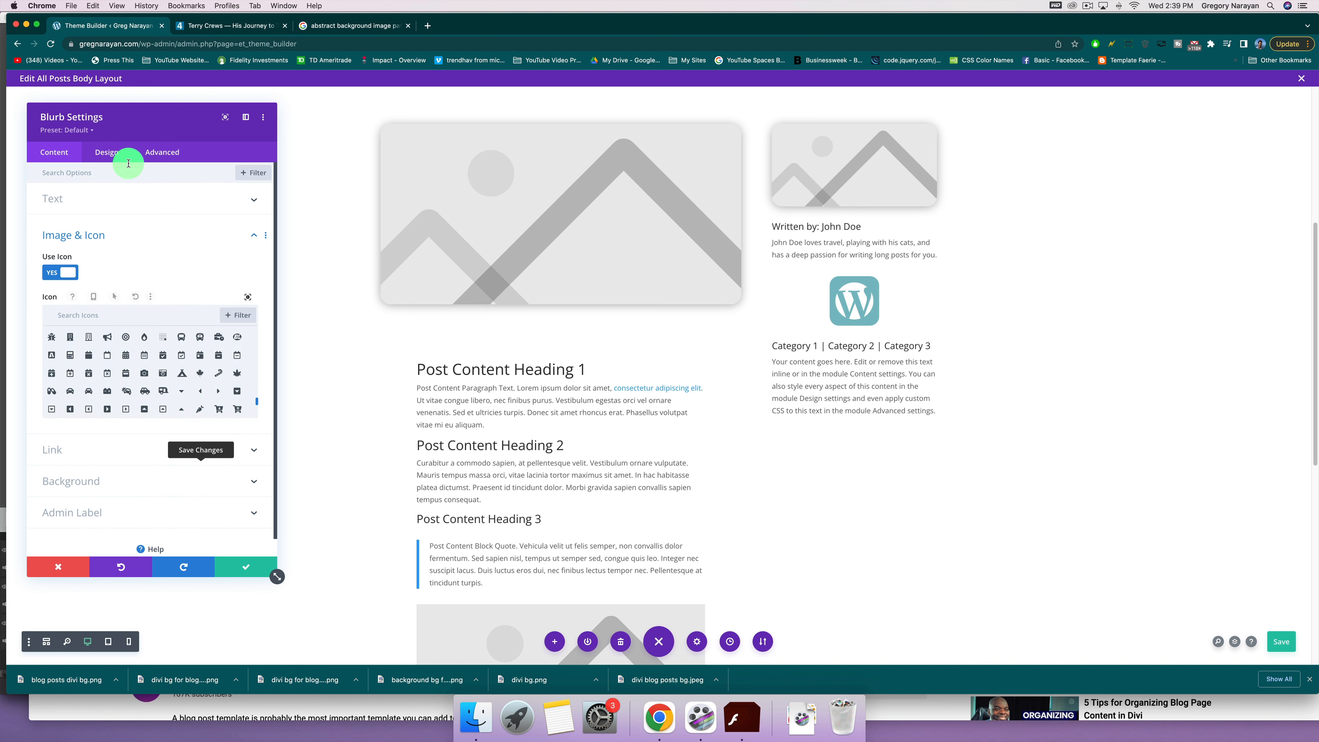
Set the category blurb's Image/Icon Placement to Left.
left_click(114, 154)
left_click(125, 201)
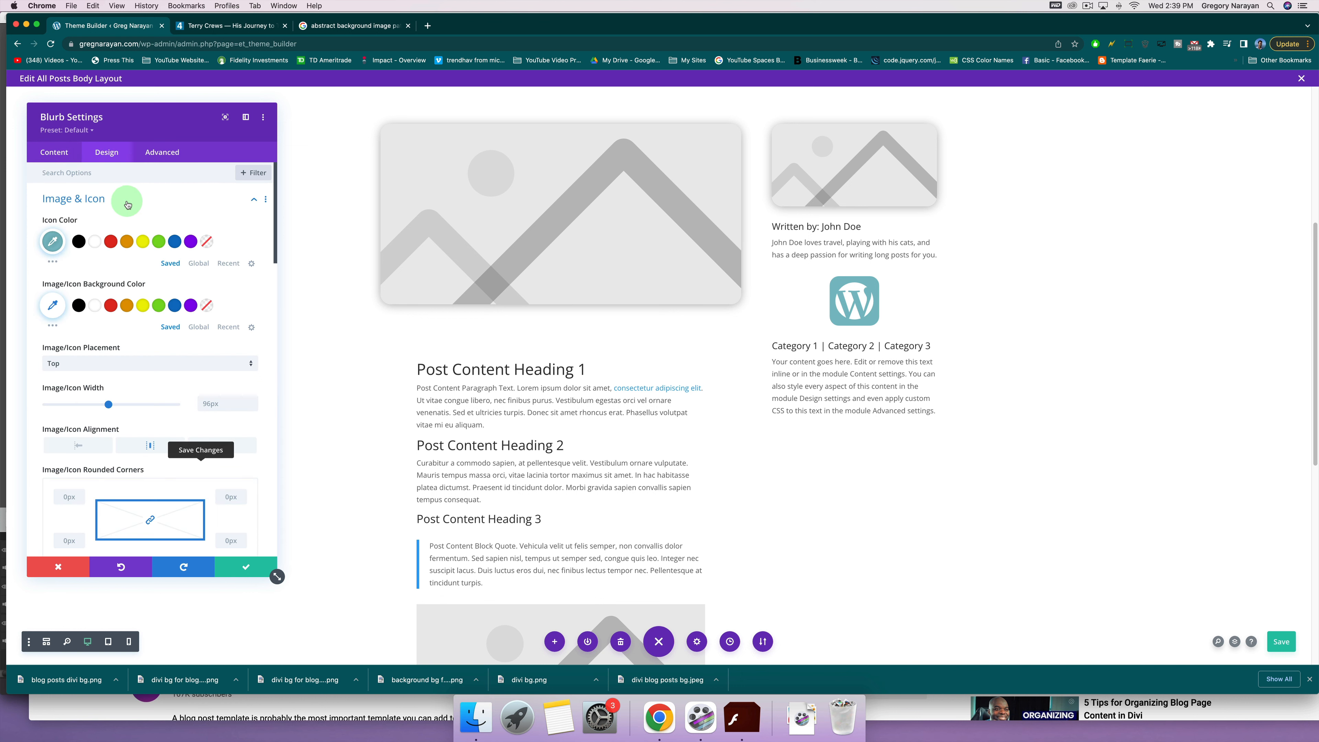
left_click(61, 363)
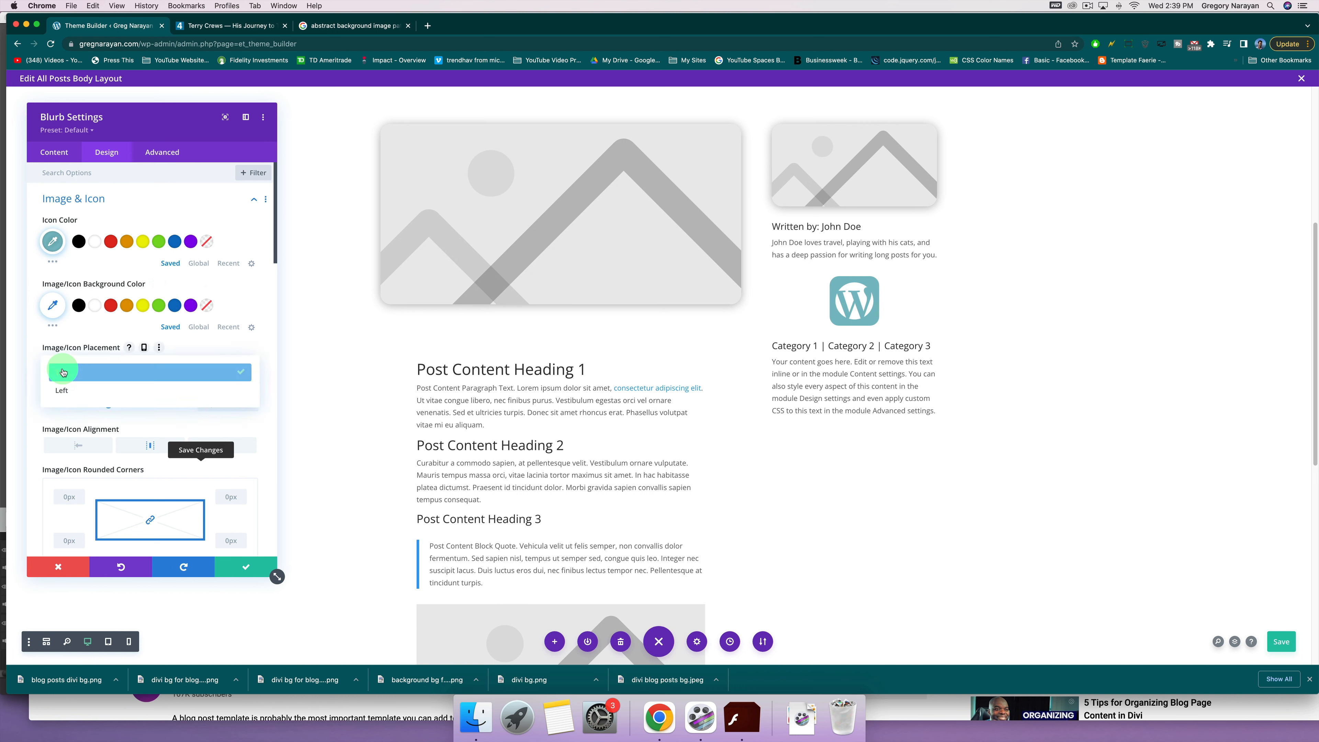
left_click(70, 388)
left_click(131, 392)
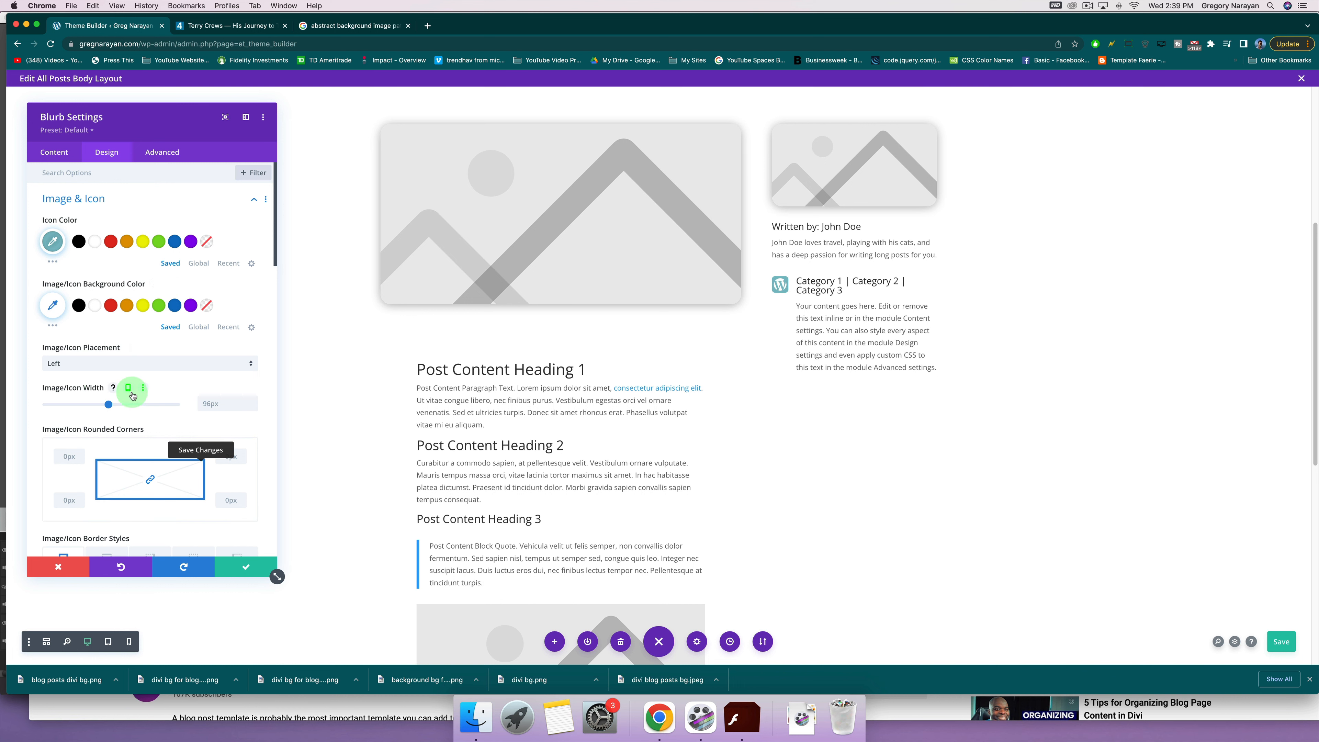
Set the category blurb's title line height to 1.4em.
left_click(253, 198)
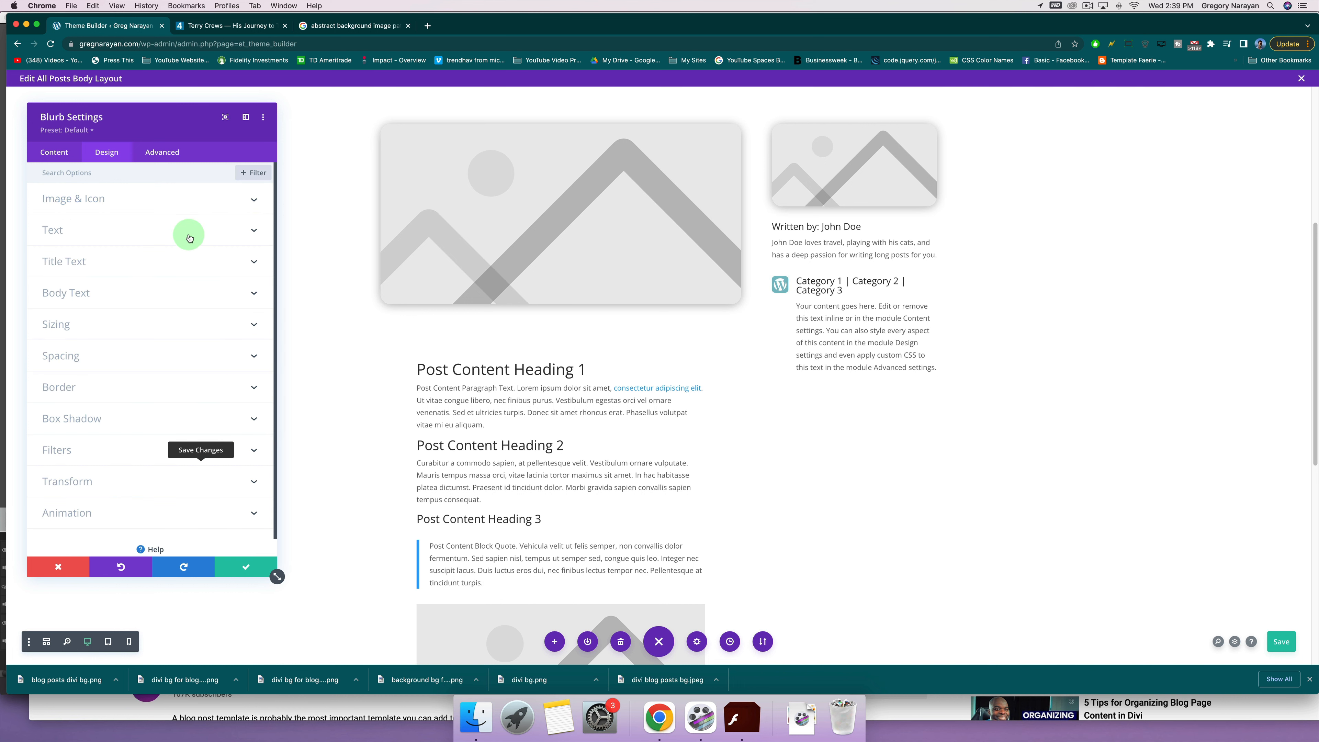
left_click(210, 232)
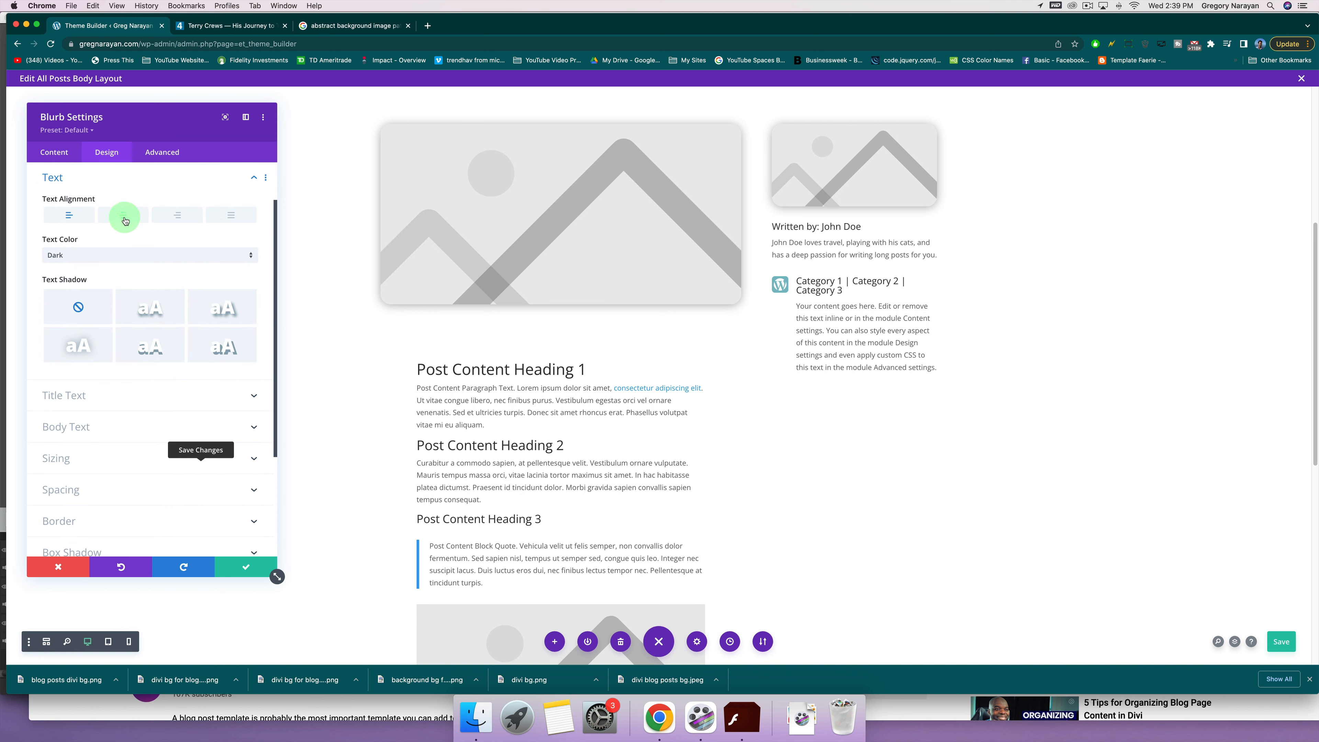
left_click(123, 215)
left_click(94, 217)
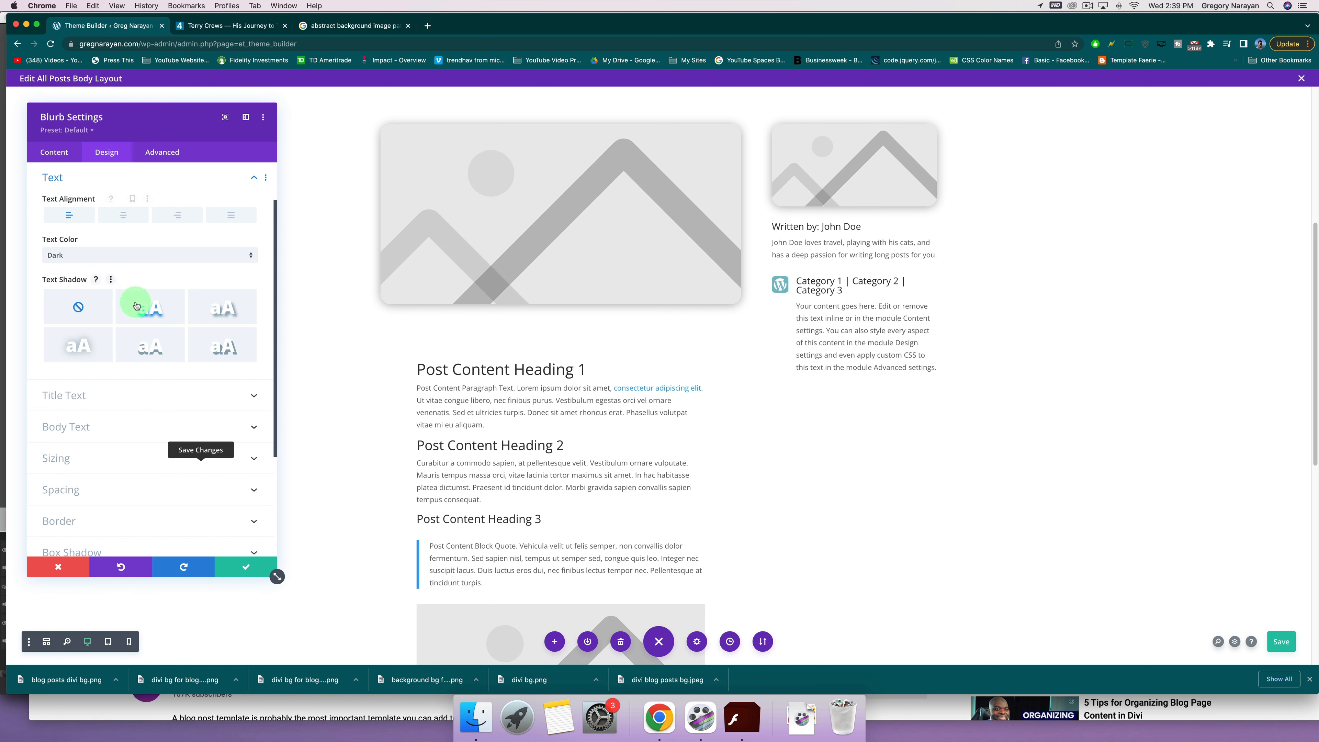
scroll(138, 299, "down", 2)
left_click(163, 332)
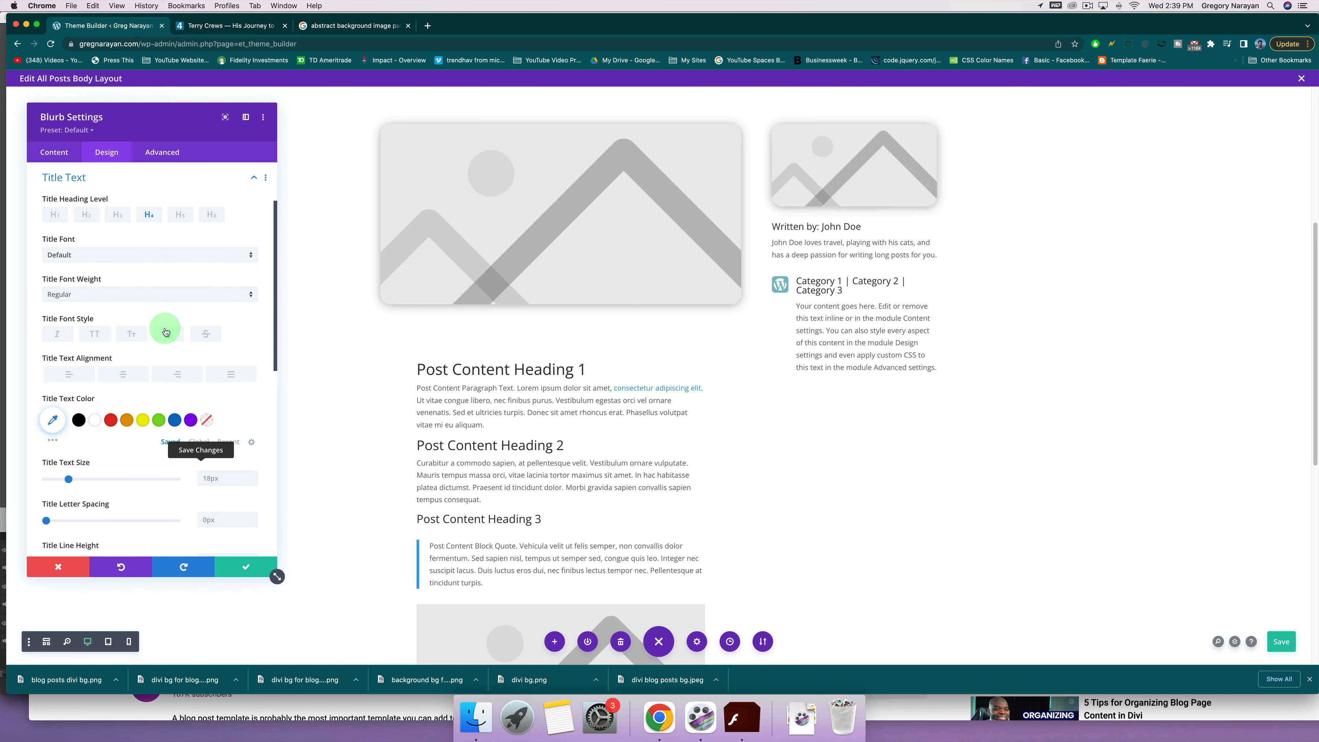
scroll(164, 332, "down", 5)
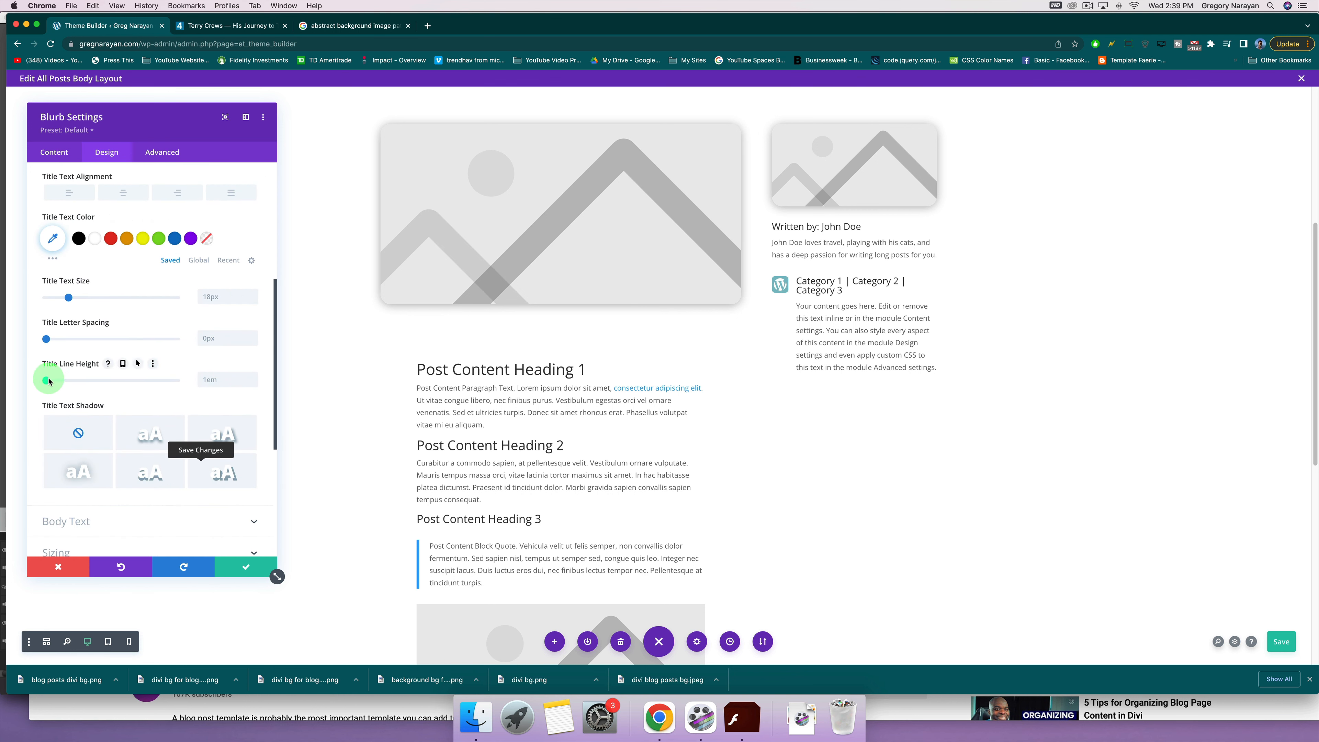
left_click_drag(52, 383, 74, 384)
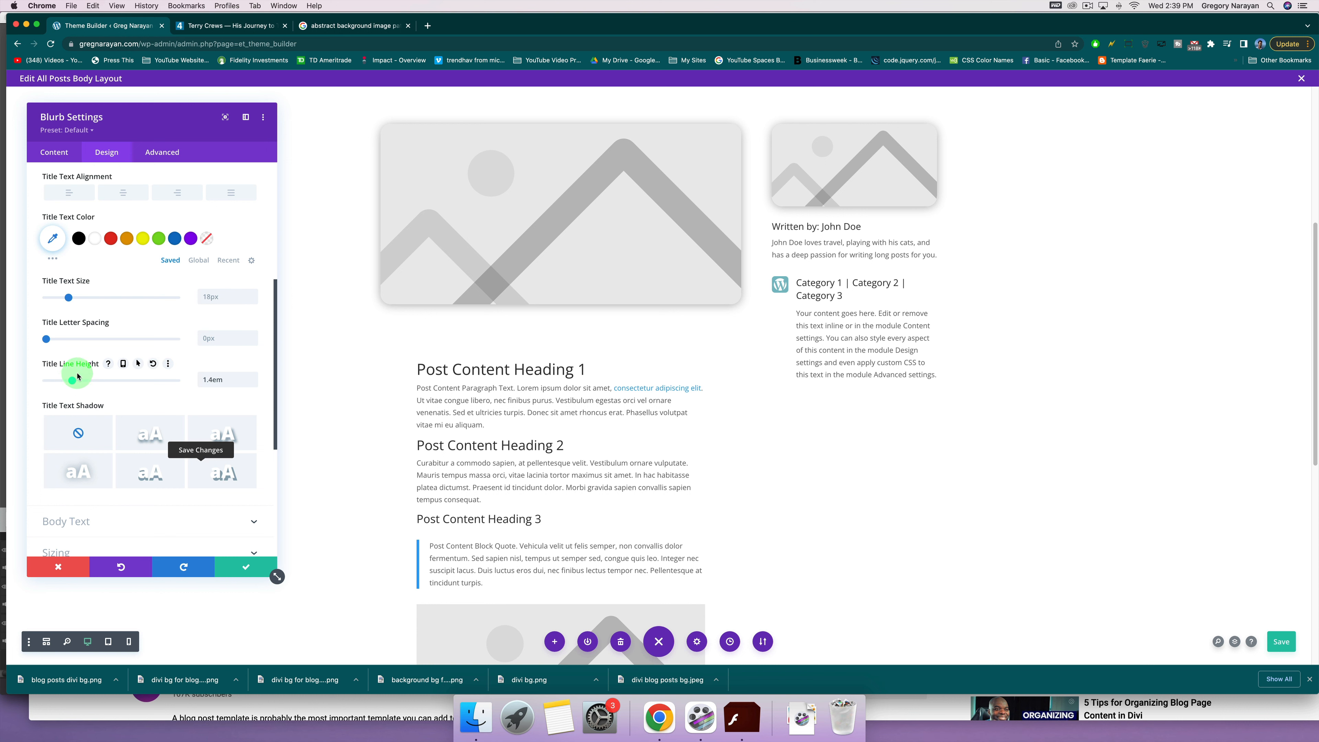
Reduce the category blurb's title text size to 15px.
scroll(101, 312, "up", 5)
scroll(106, 330, "down", 4)
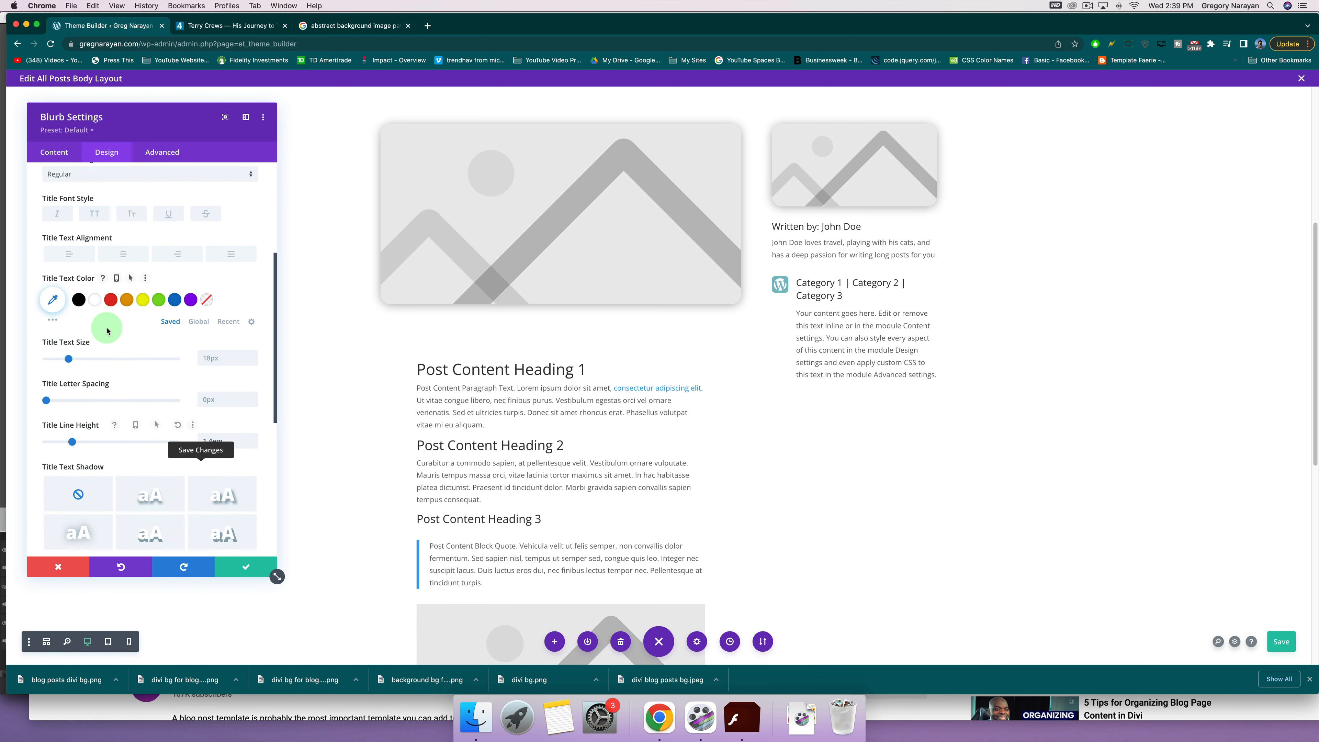
scroll(88, 343, "down", 1)
left_click_drag(68, 354, 65, 354)
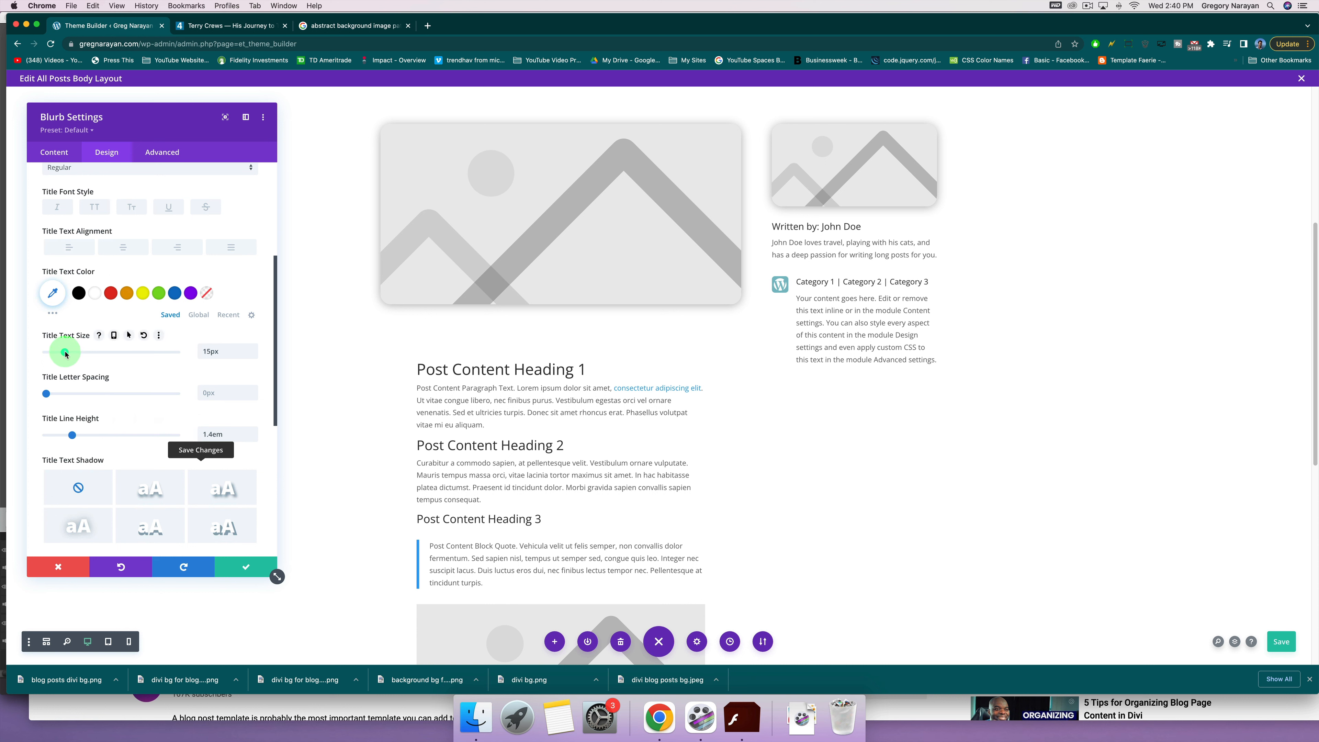
Delete the placeholder body text from the category blurb and save the layout.
left_click(54, 152)
left_click(112, 201)
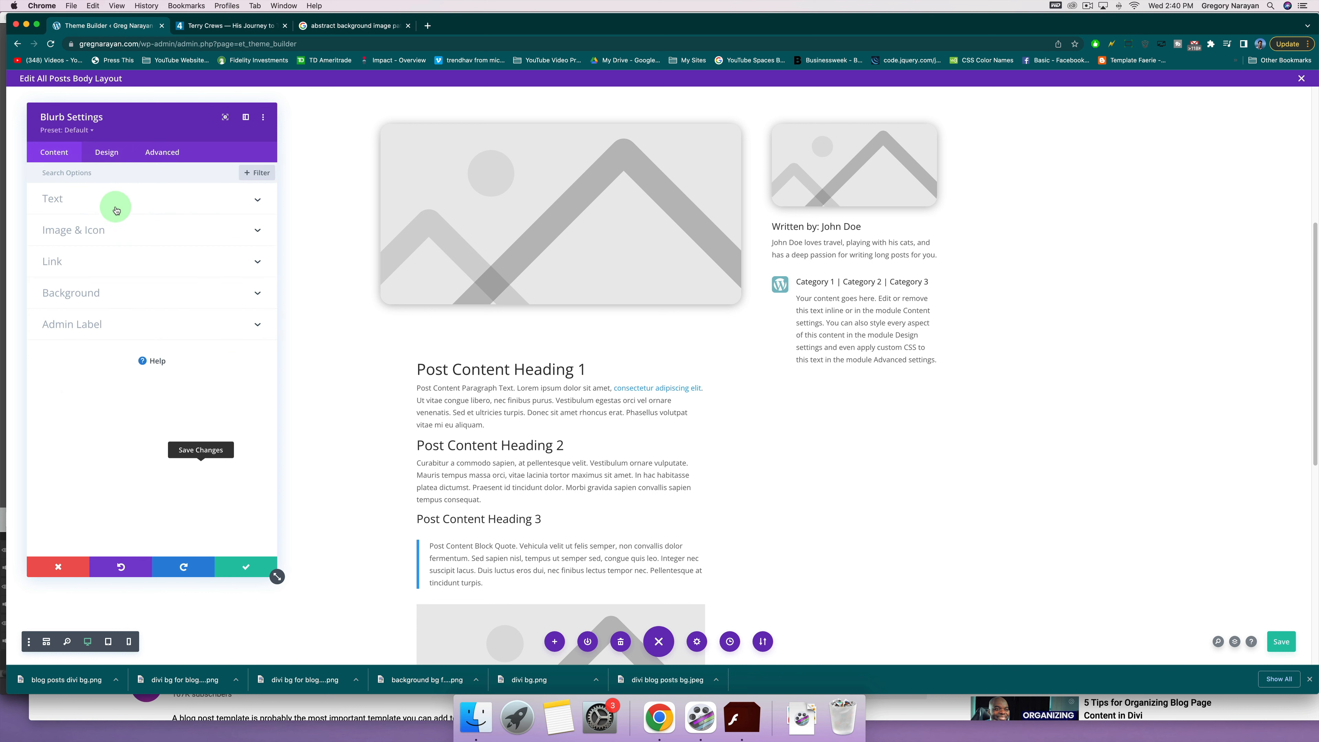
triple_click(141, 385)
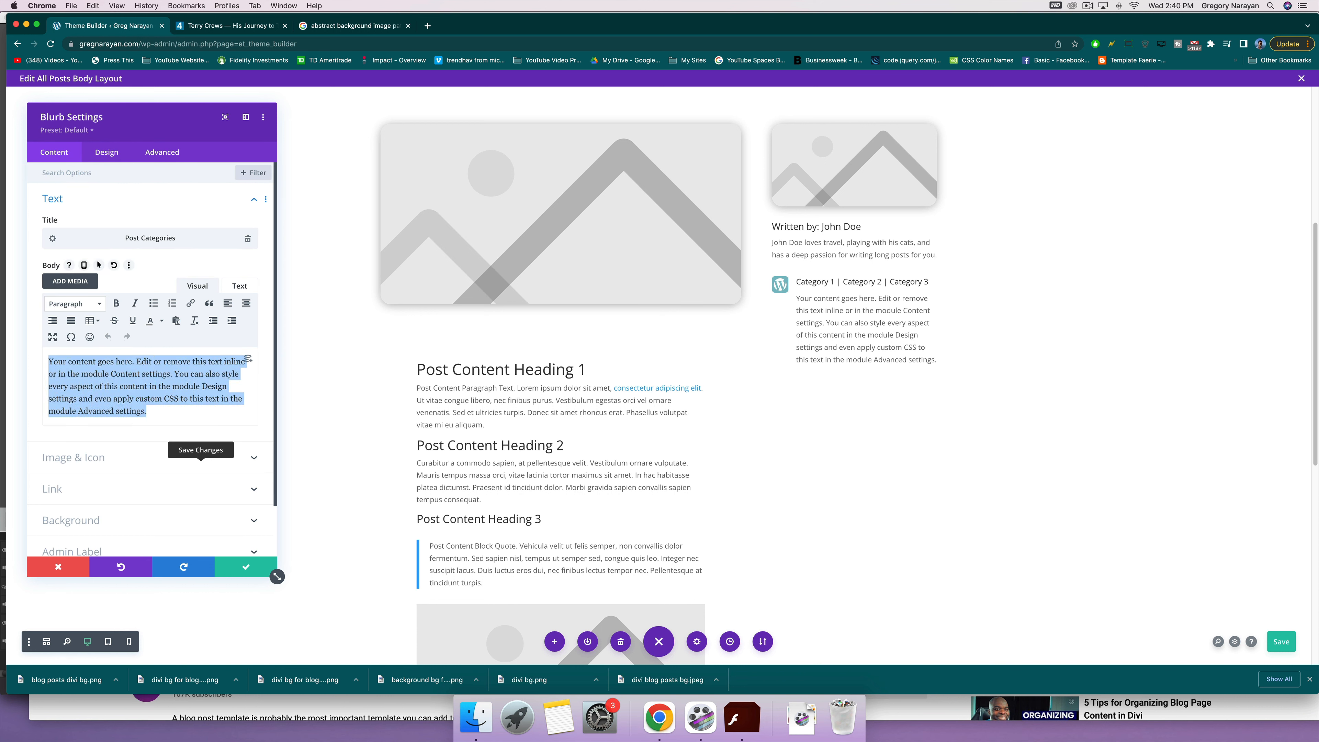
key("BackSpace")
scroll(622, 266, "up", 4)
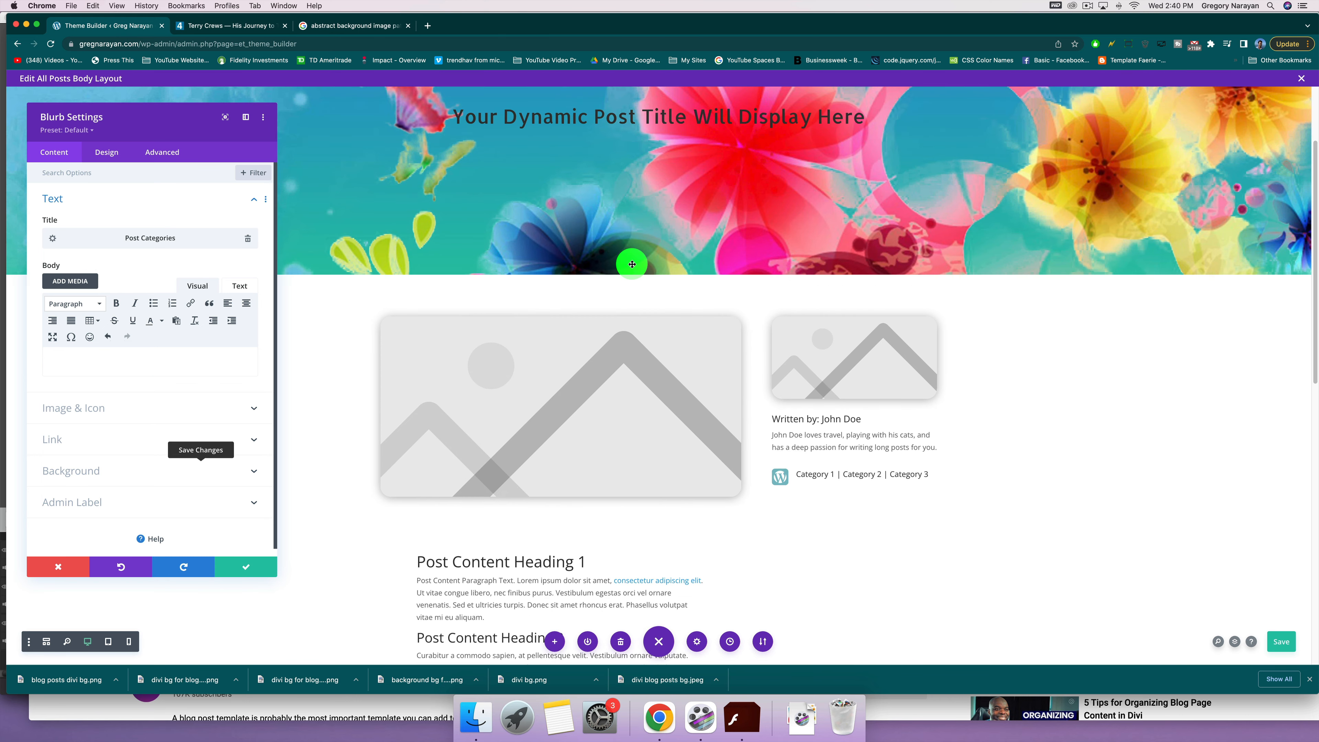
left_click(269, 573)
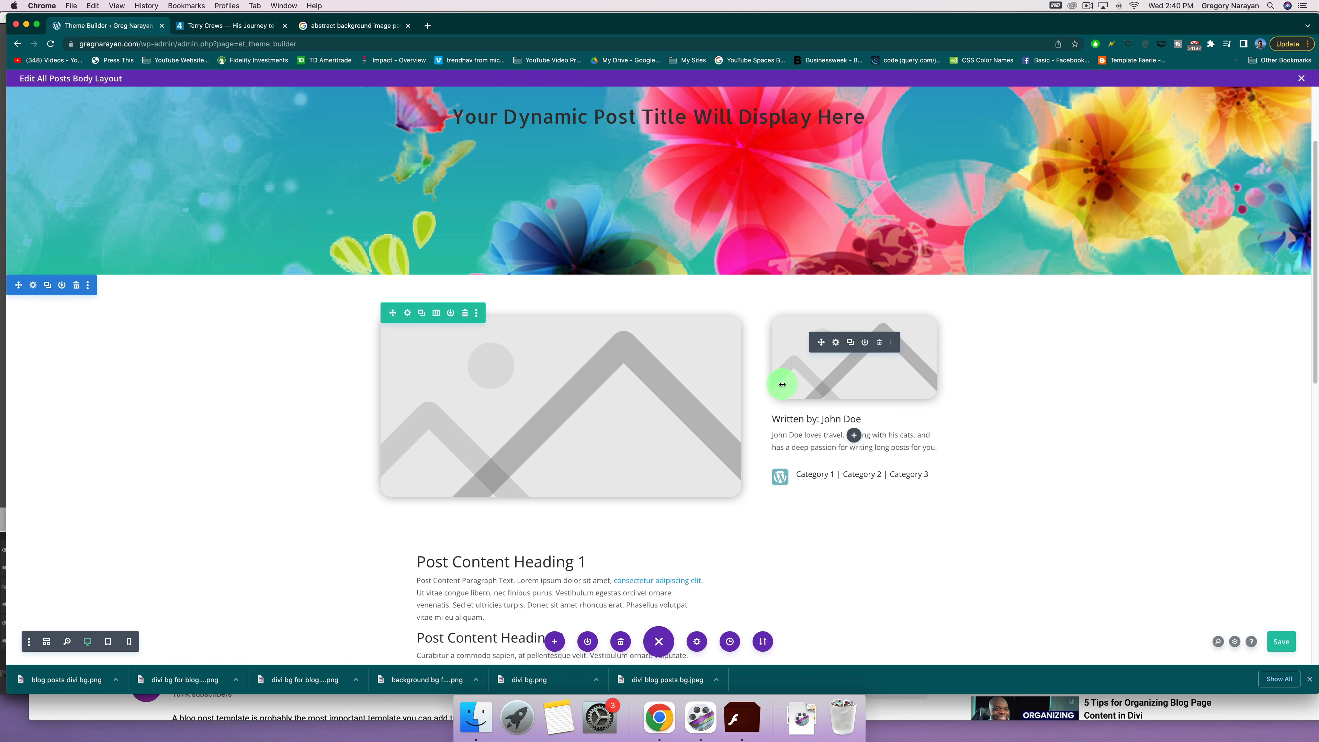
scroll(862, 365, "down", 3)
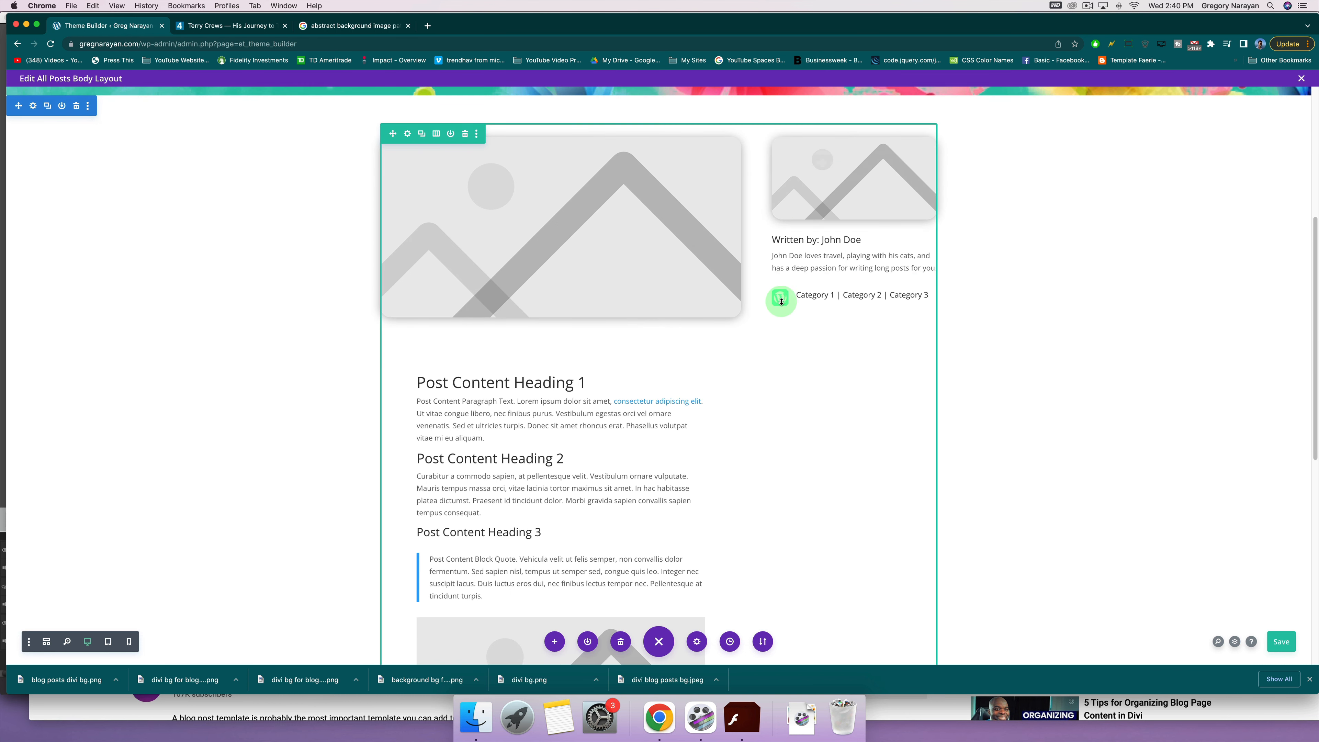
left_click(1273, 649)
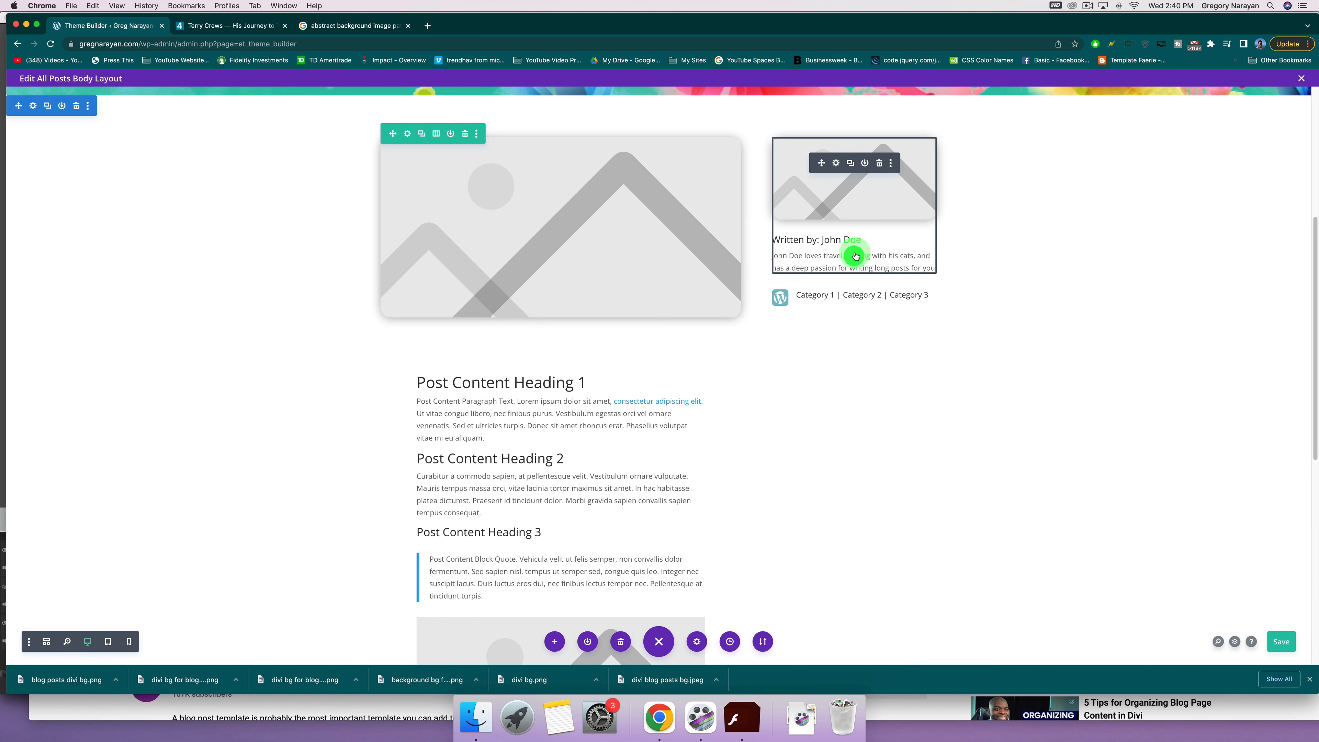
Insert a Social Media Follow module below the category blurb in the sidebar column.
left_click(854, 316)
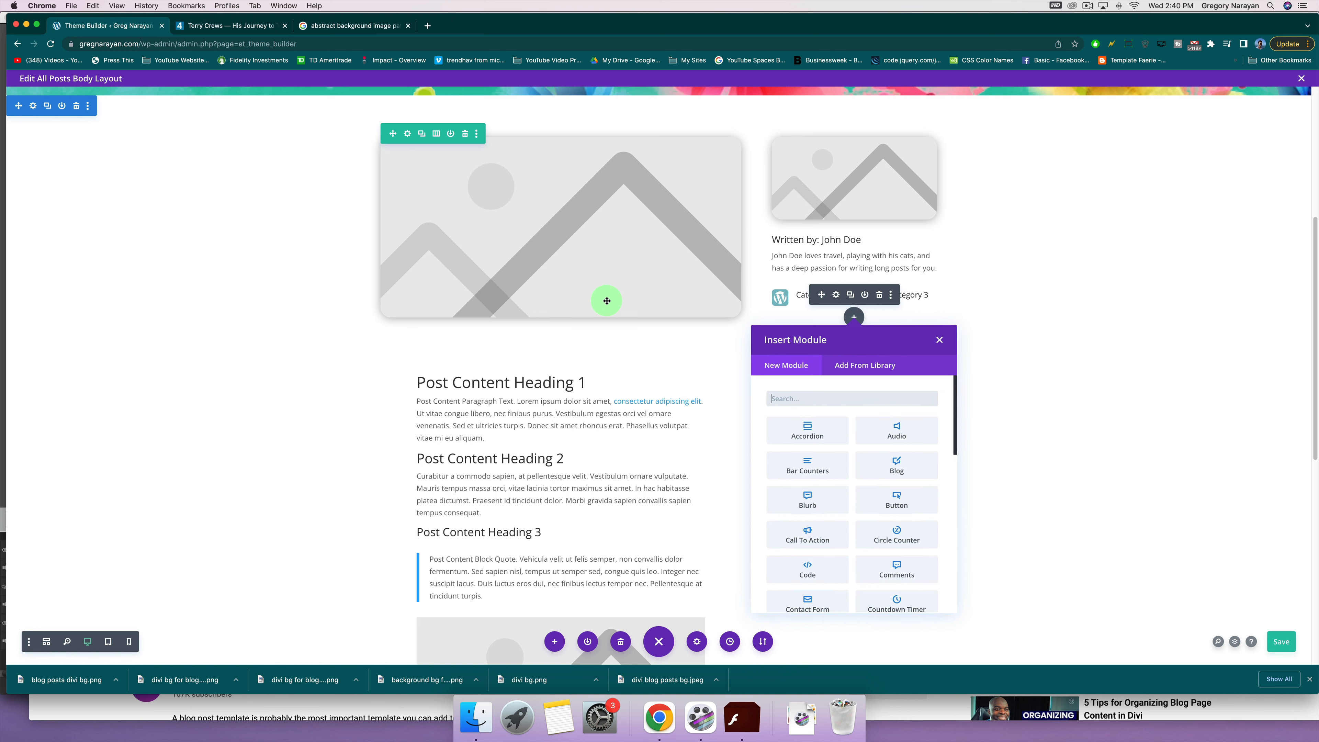
left_click(807, 400)
type("social")
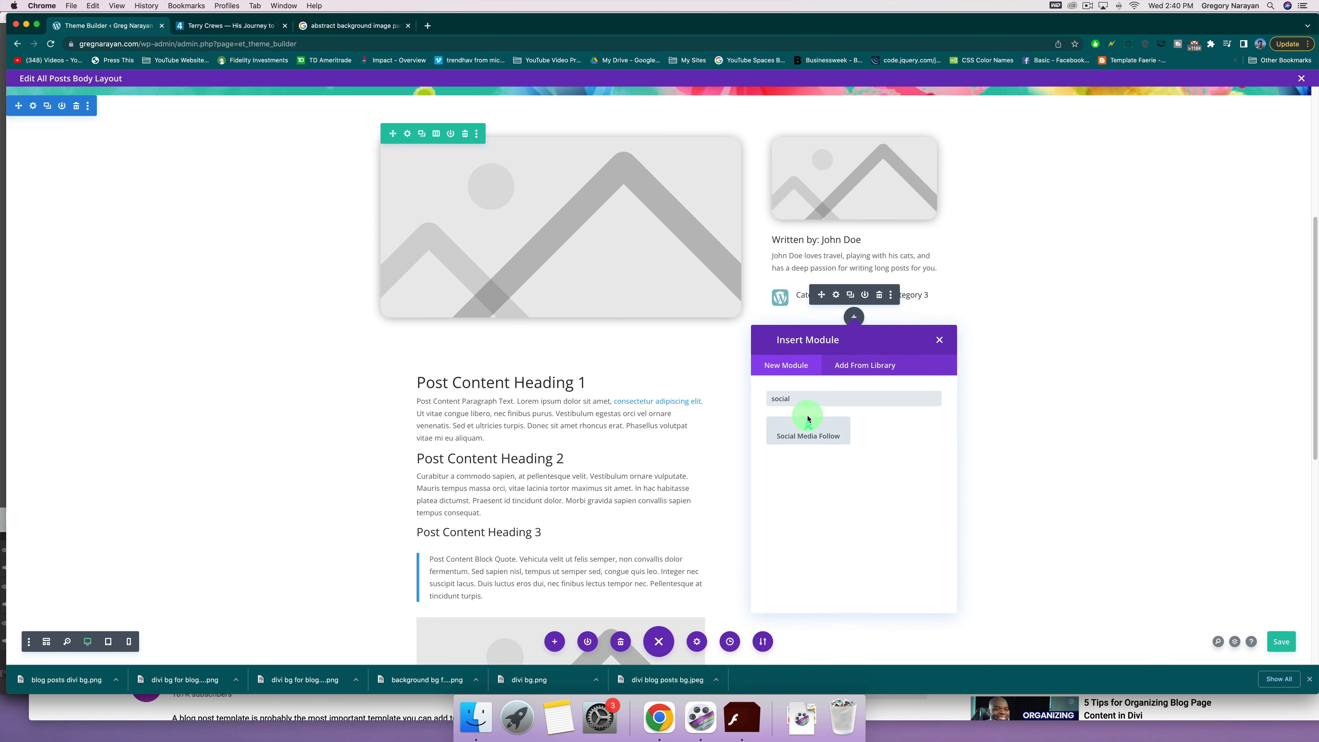
left_click(808, 431)
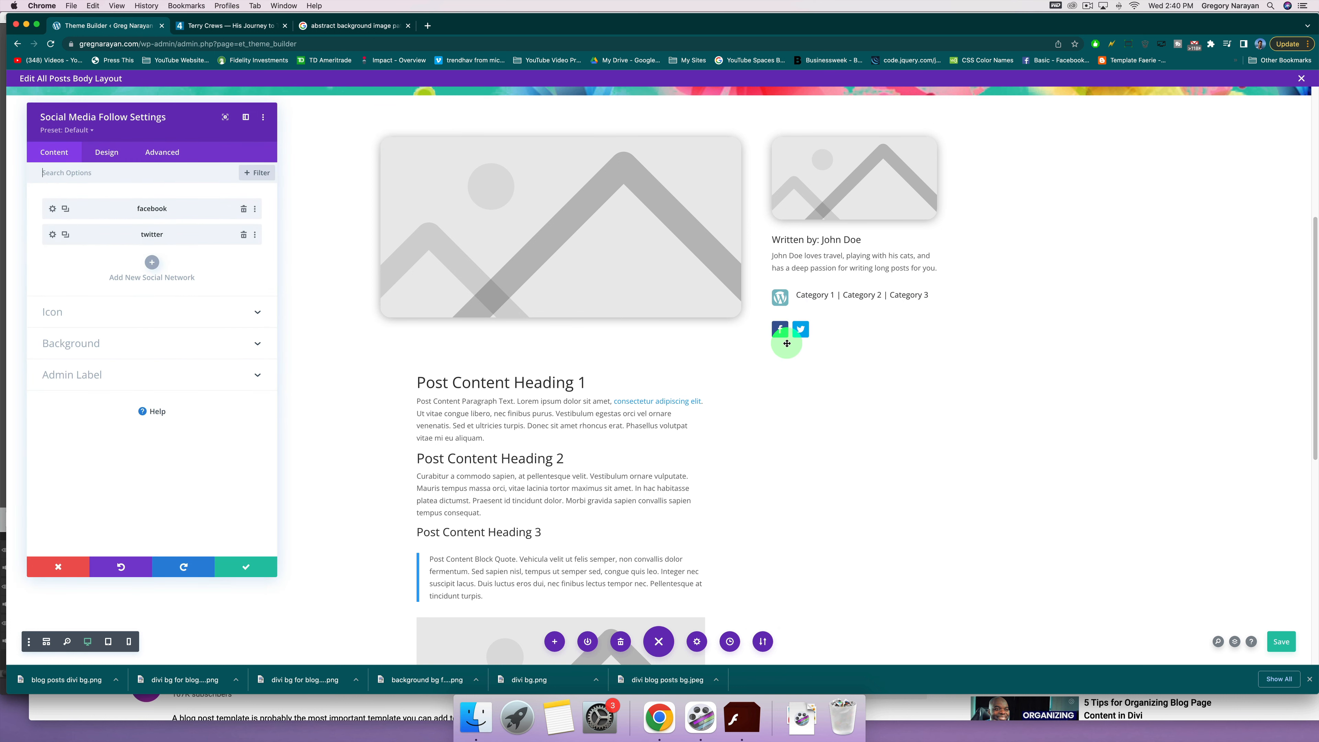
Add Instagram as a new social network in the Social Media Follow module.
left_click(151, 263)
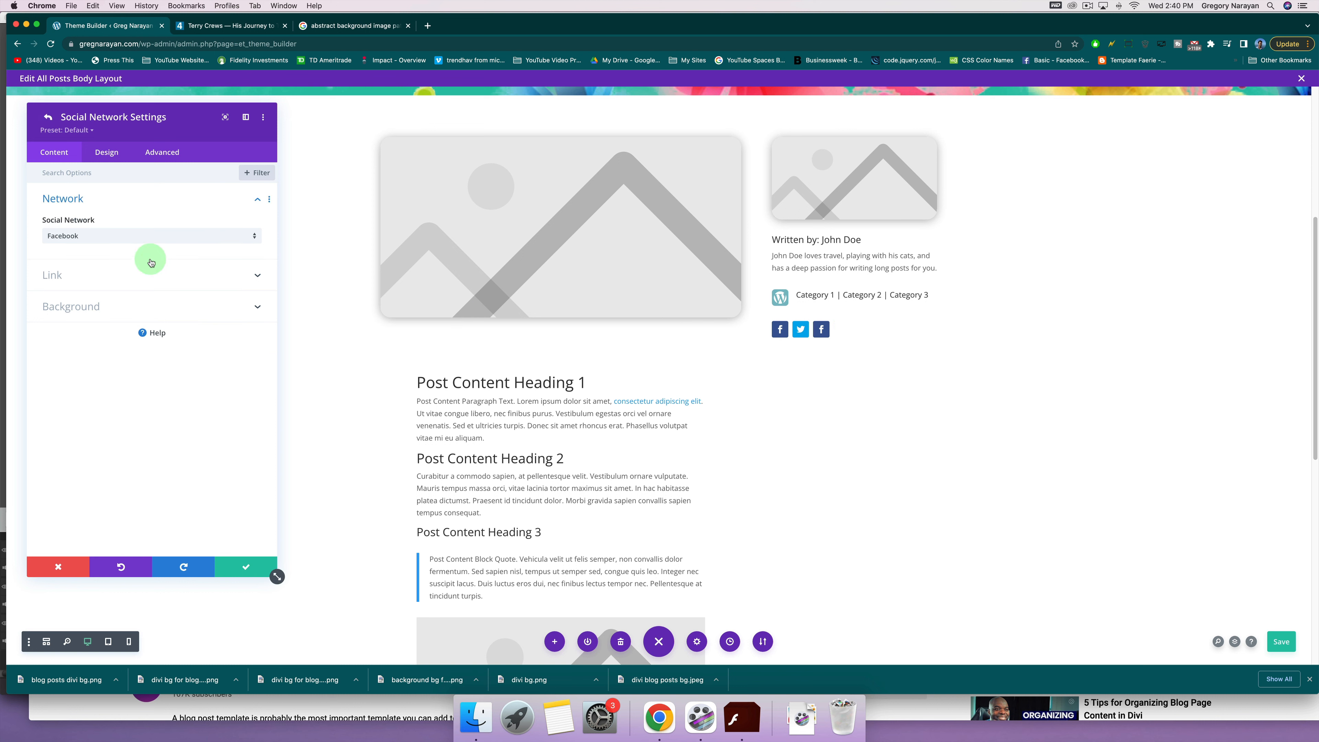
left_click(111, 236)
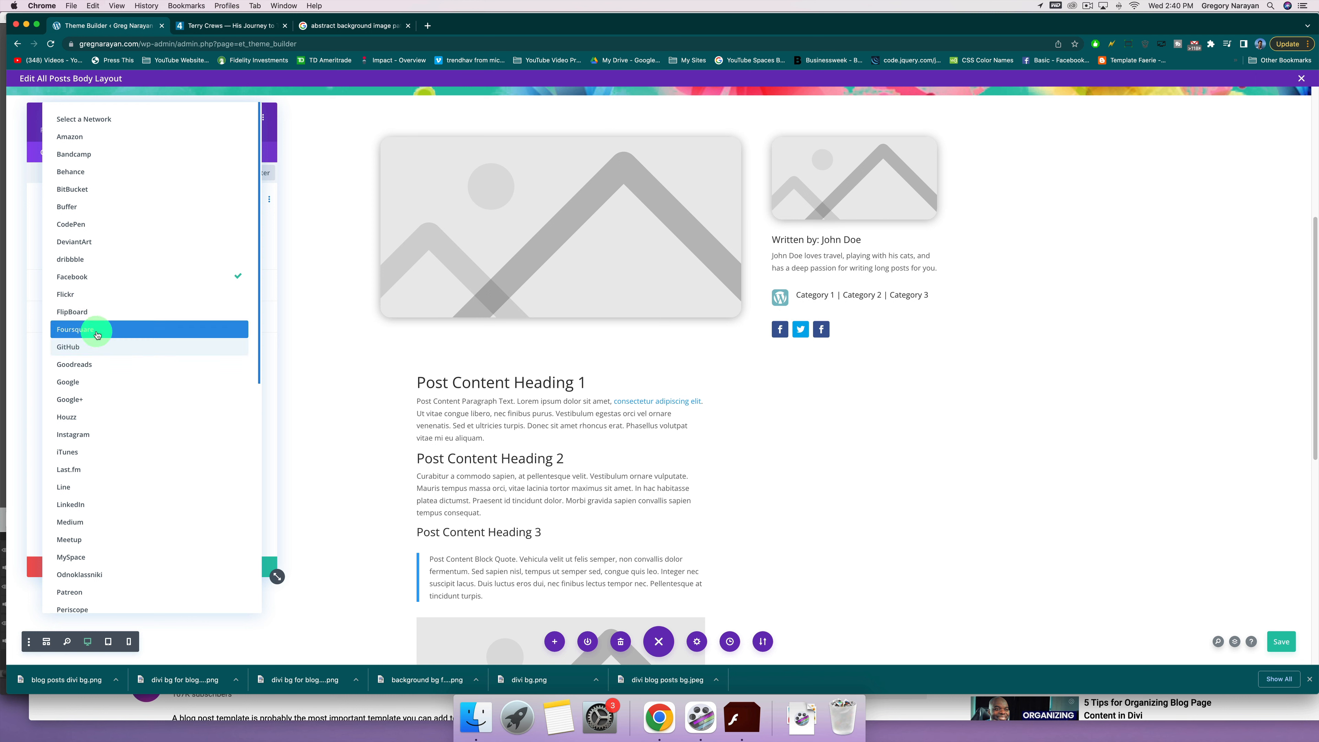
left_click(97, 436)
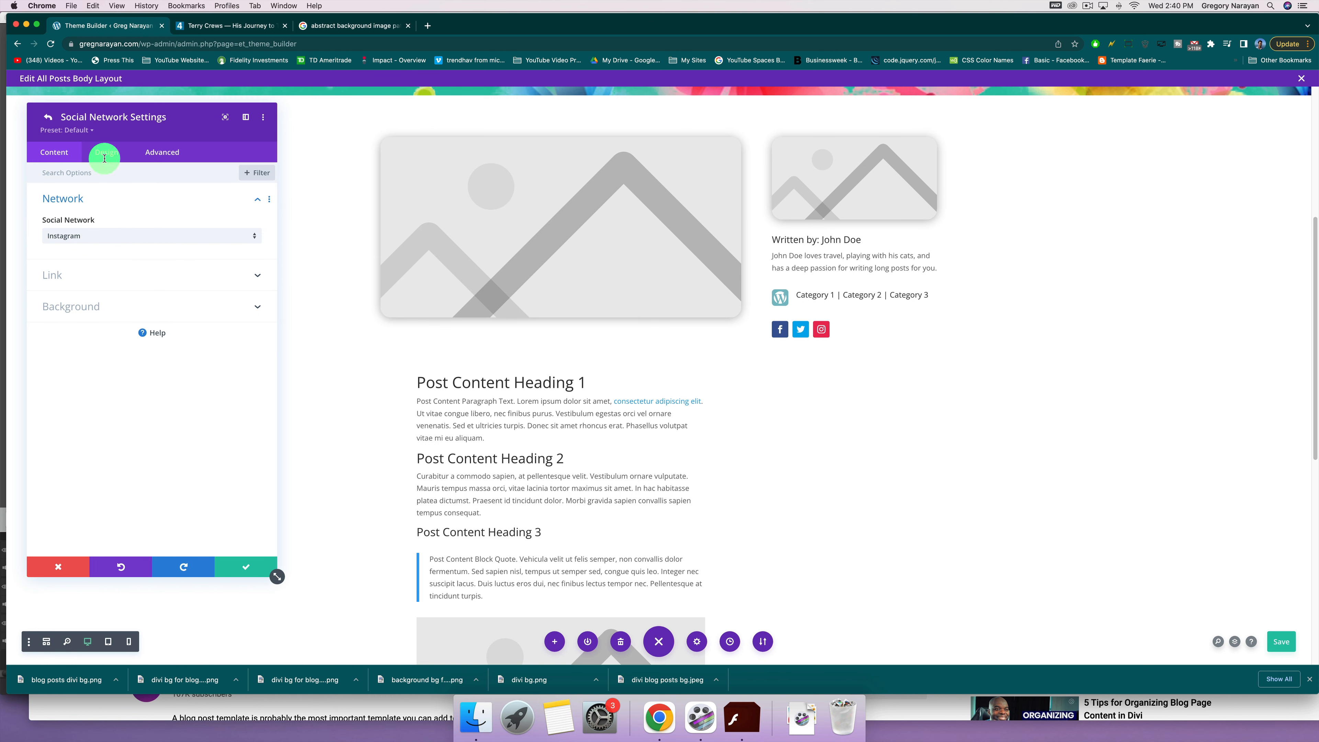
left_click(246, 566)
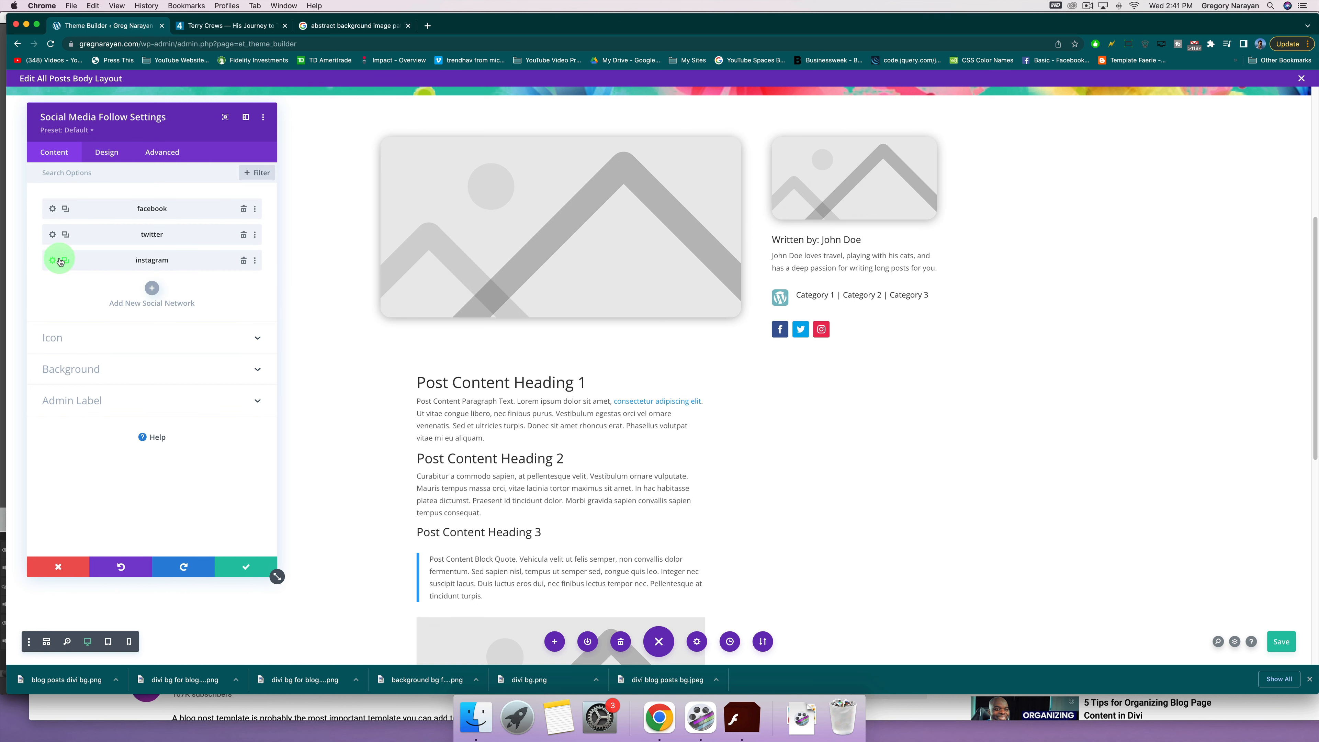
Add Youtube as another social network in the Social Media Follow module.
left_click(149, 289)
left_click(96, 235)
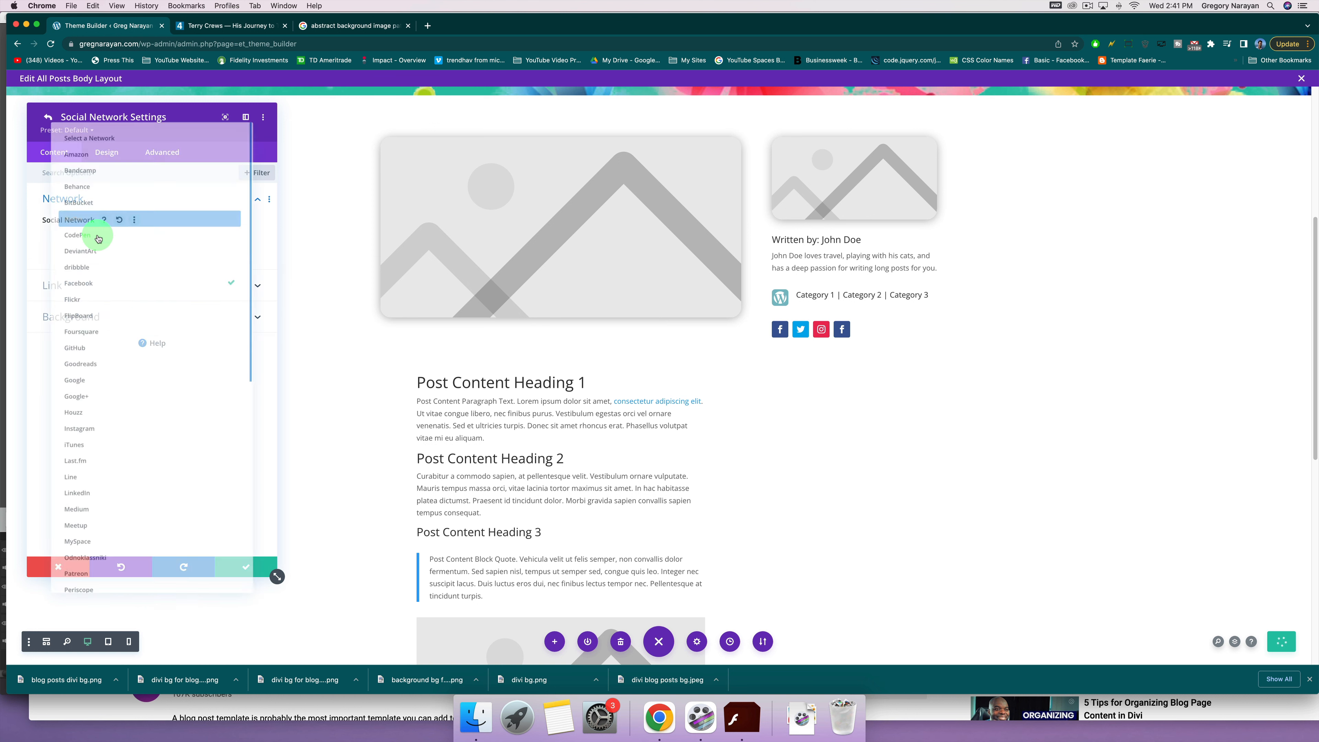
left_click(98, 236)
left_click(106, 235)
scroll(130, 333, "down", 5)
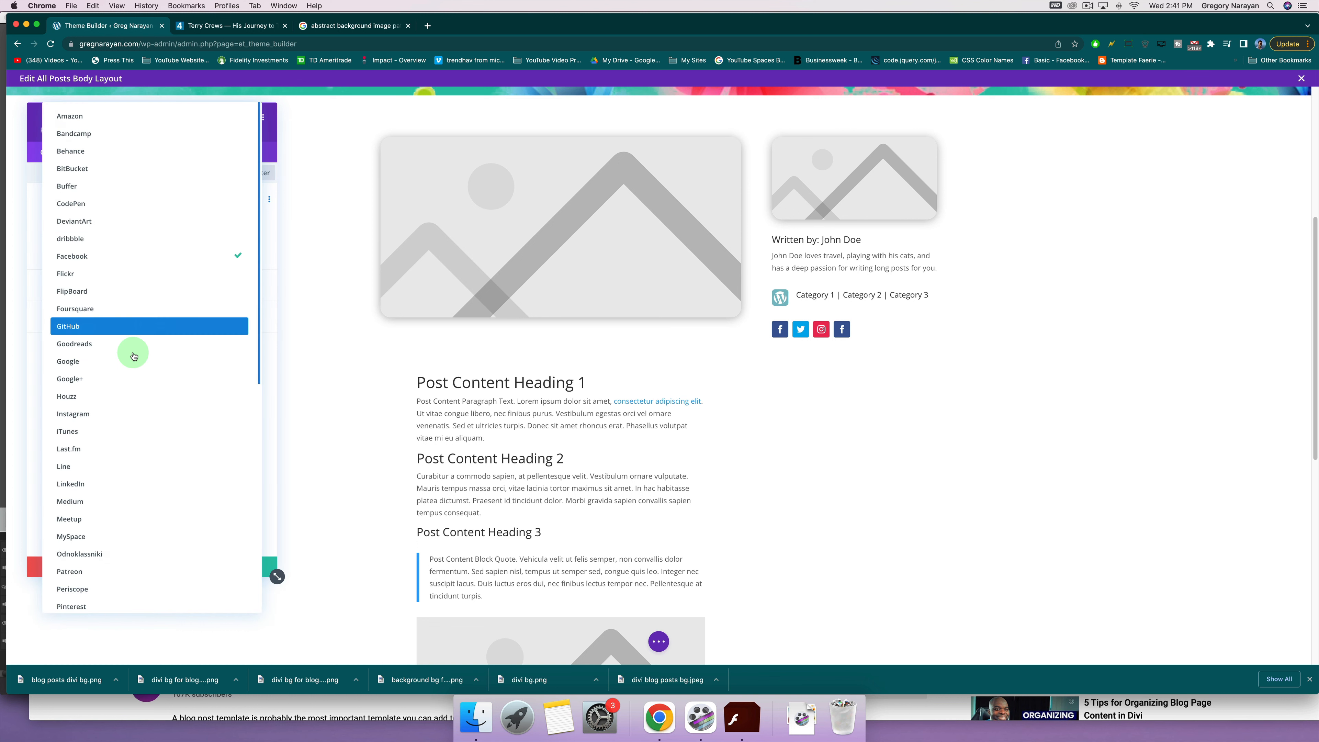
scroll(125, 395, "down", 2)
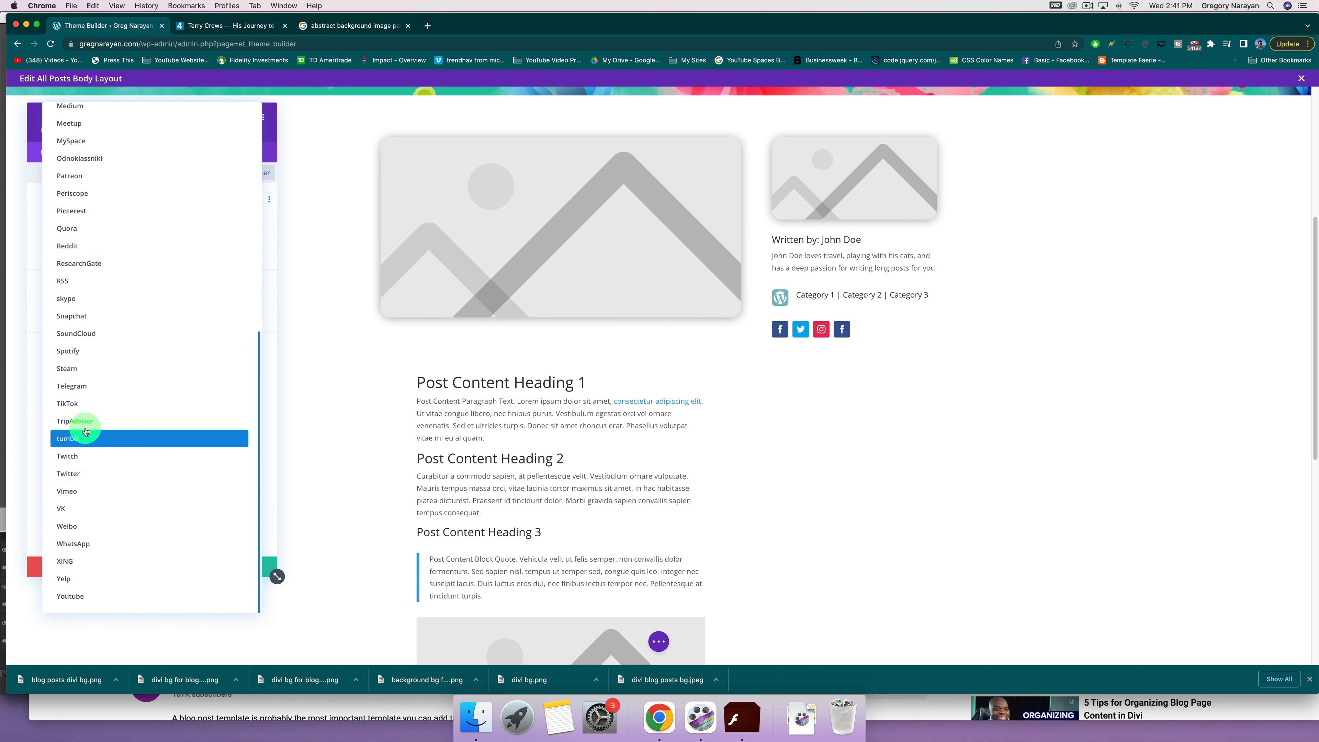
left_click(95, 598)
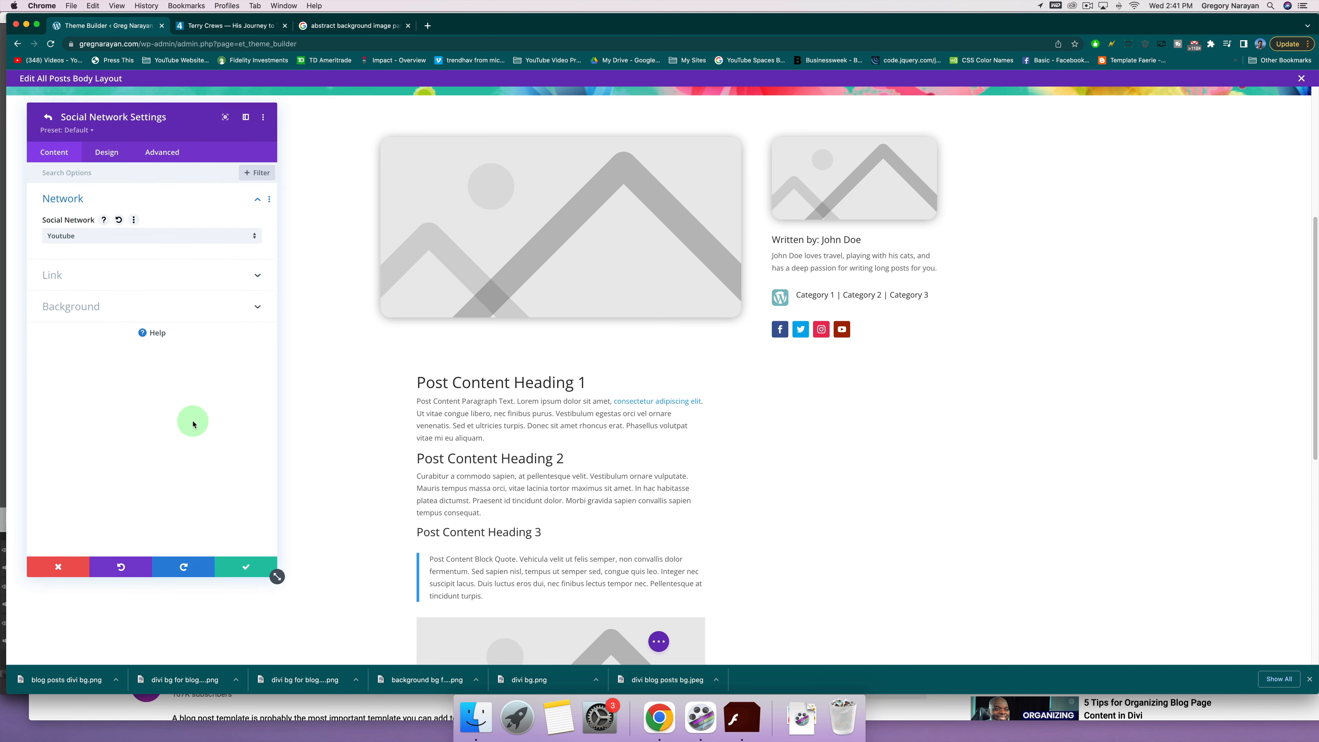
left_click(80, 241)
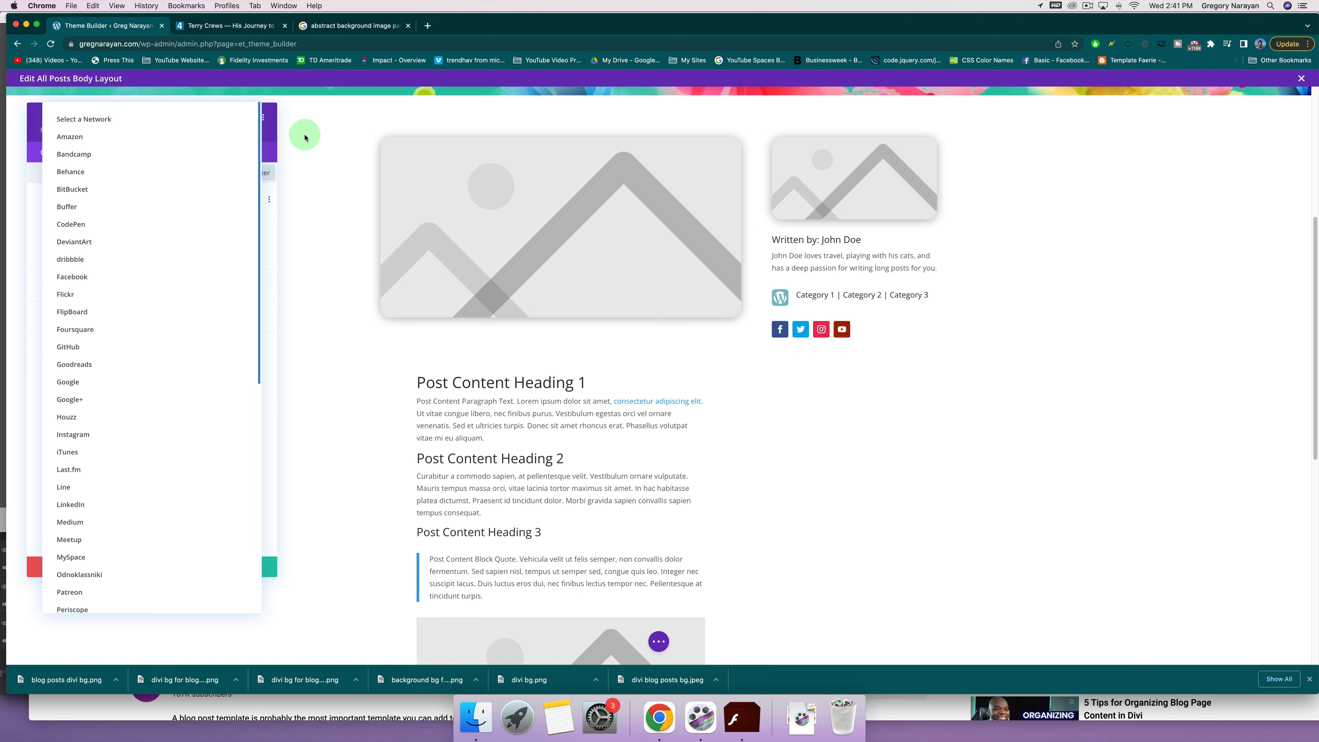
left_click(270, 135)
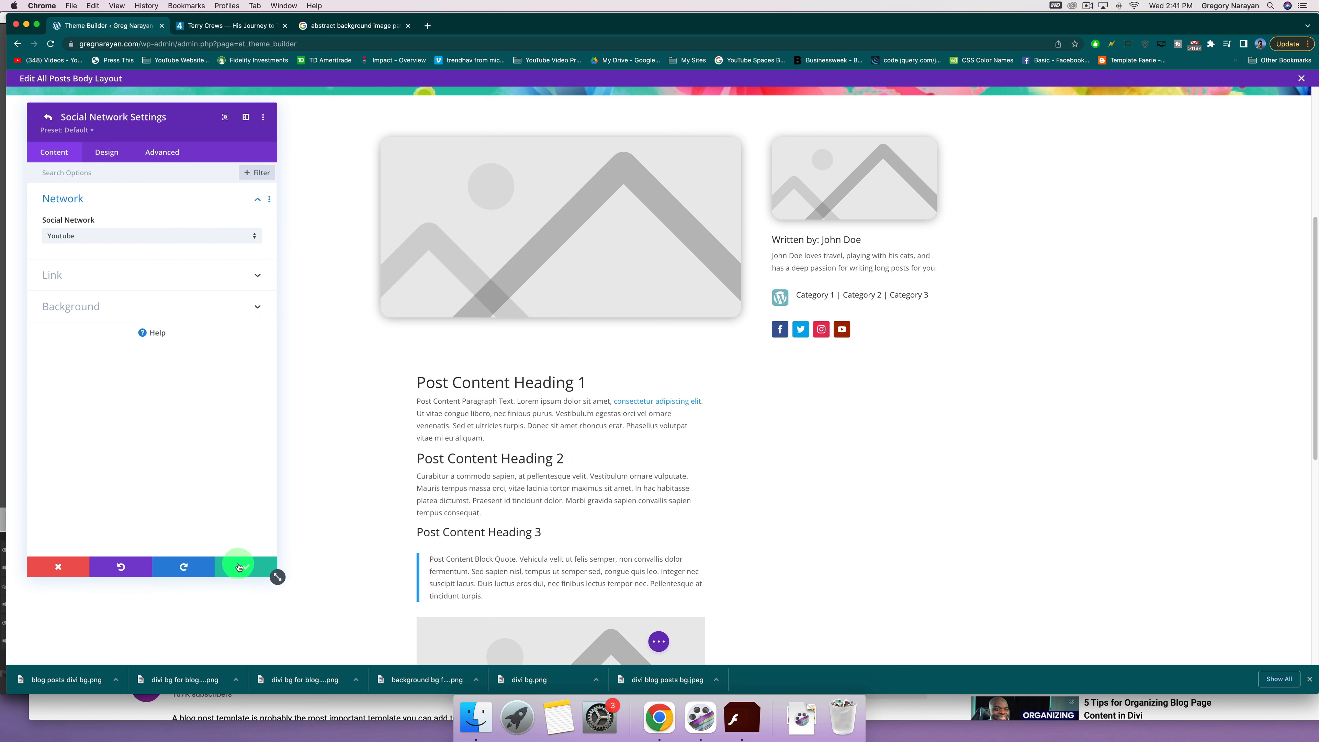
Enable a custom icon size for the Youtube network, set its icon font size to 30px and save the network settings.
left_click(99, 153)
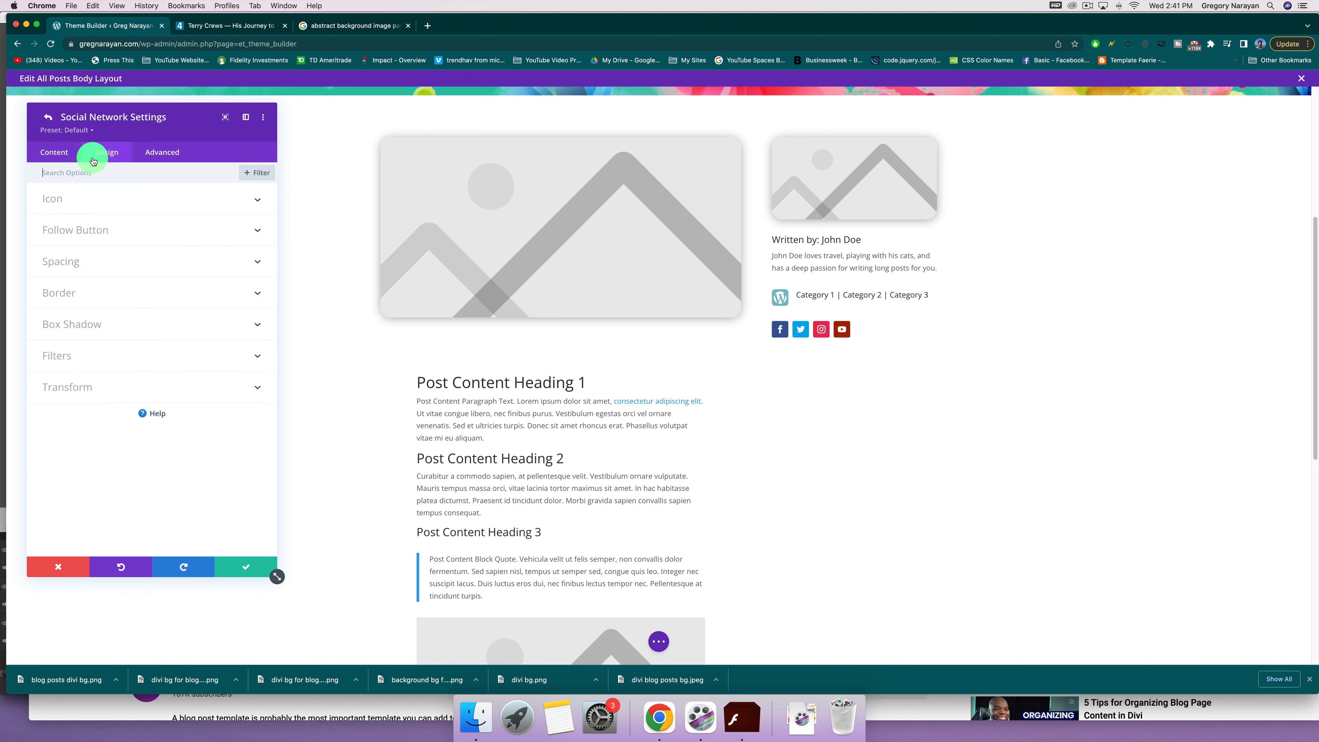
left_click(258, 199)
left_click(53, 304)
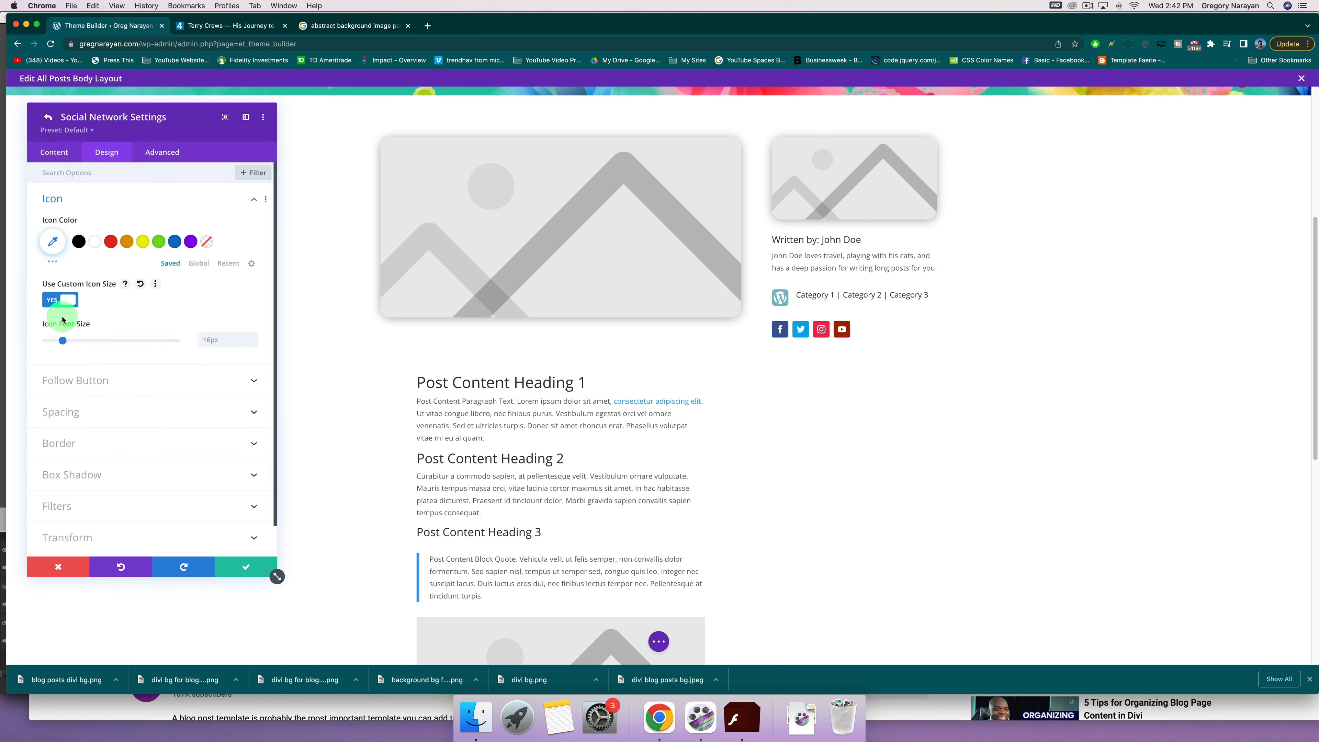
left_click_drag(60, 340, 81, 341)
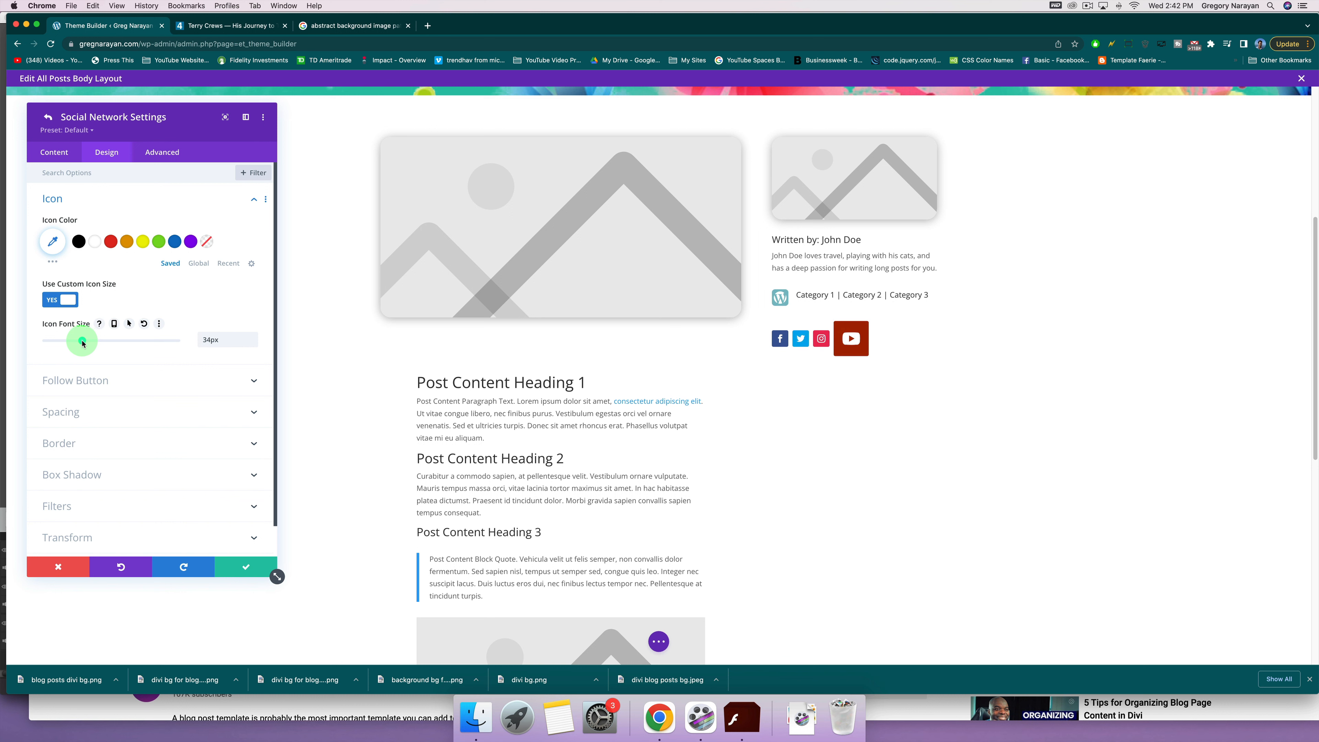
left_click(218, 336)
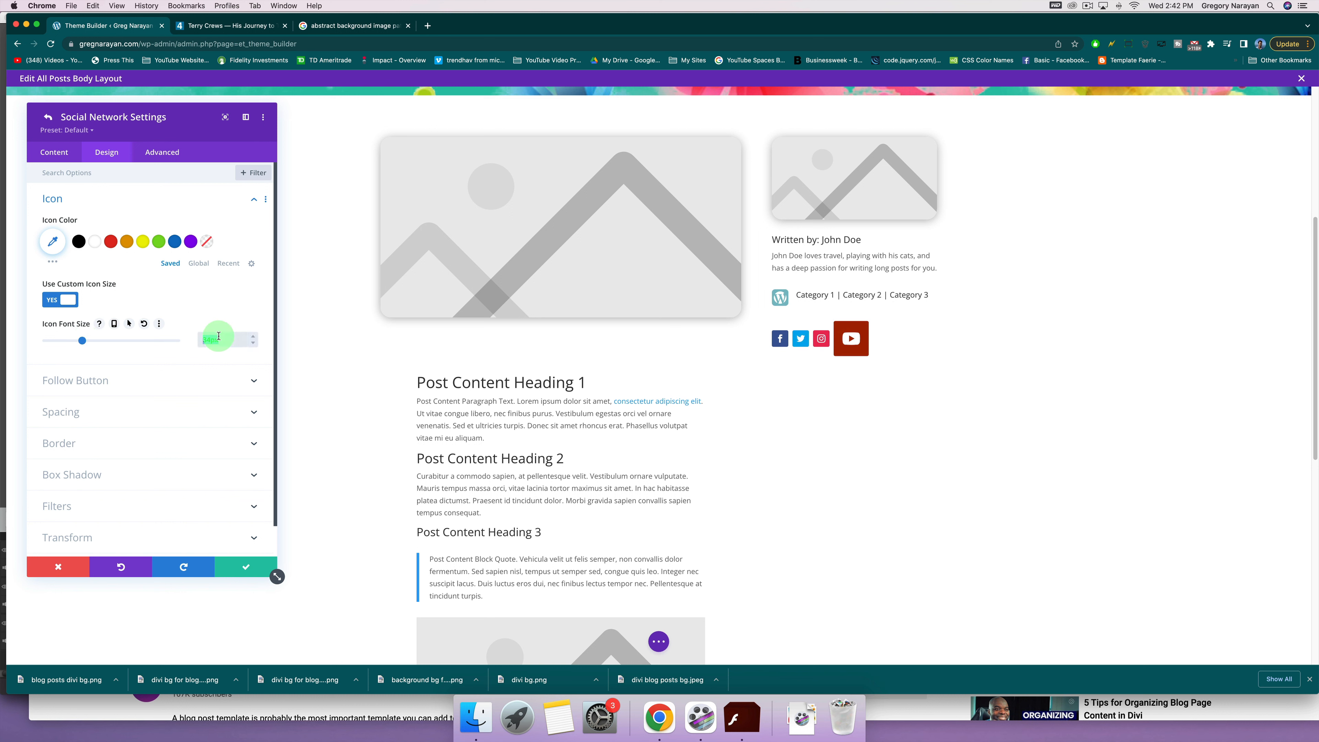
mouse_move(219, 336)
left_mouse_down()
mouse_move(263, 339)
mouse_move(245, 338)
left_mouse_up()
type("30px")
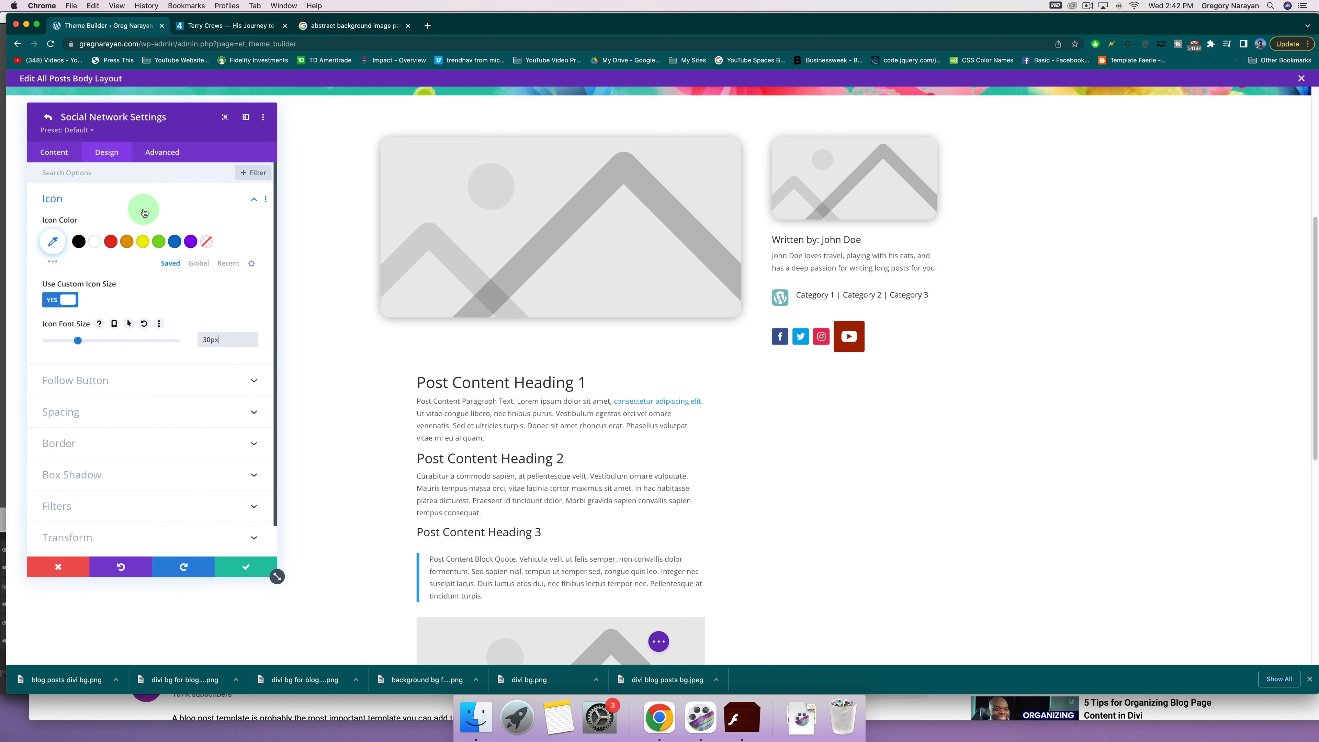
left_click(54, 152)
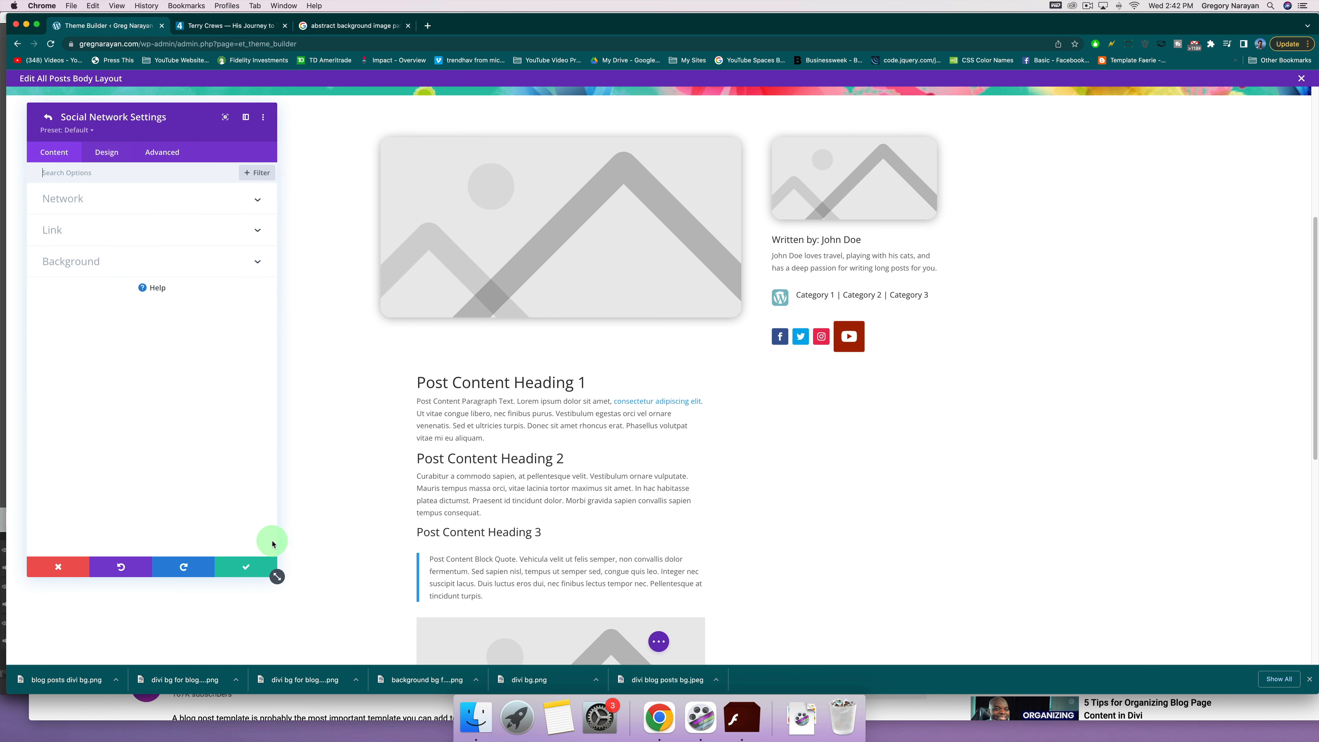
left_click(244, 566)
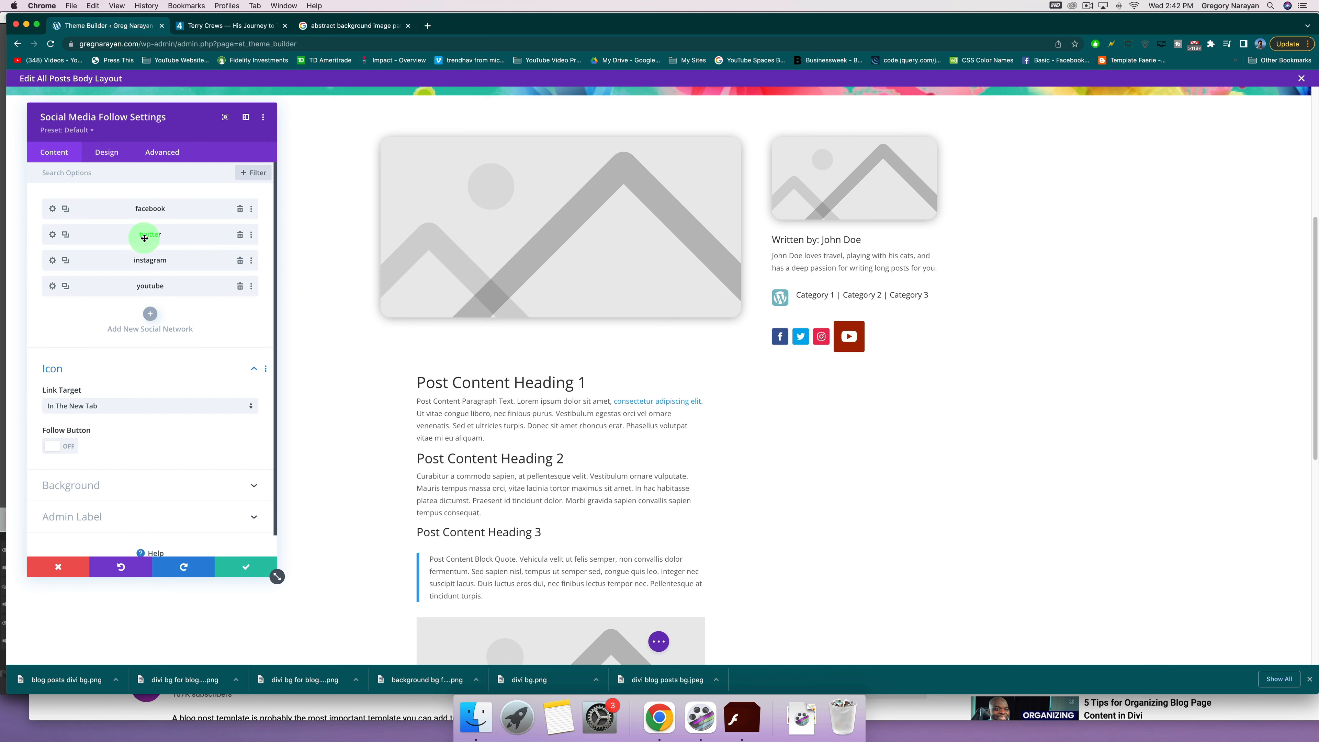
Switch to the Terry Crews blog post on tim.blog and examine the social icons in its sidebar.
left_click(202, 26)
scroll(743, 401, "down", 5)
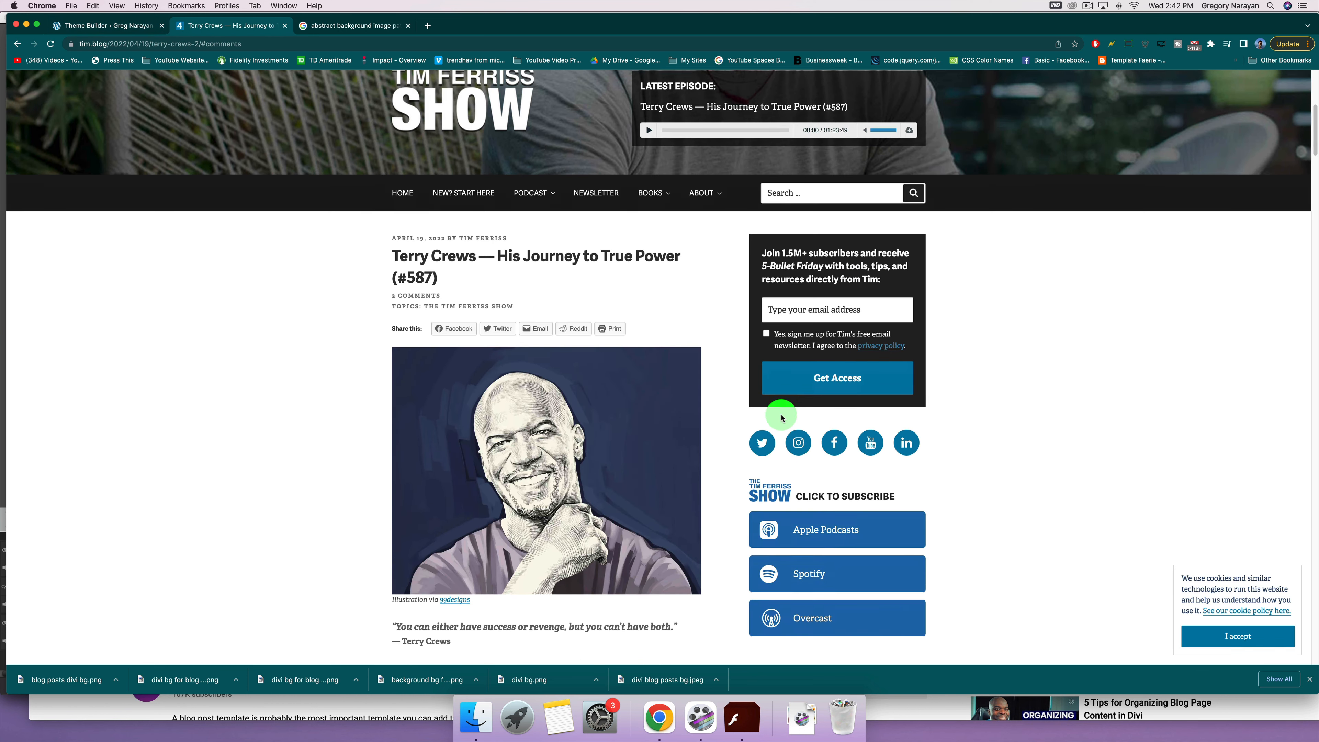
Switch back to the Theme Builder, give the Instagram network a custom icon size matching the Youtube icon, and save its settings.
left_click(83, 25)
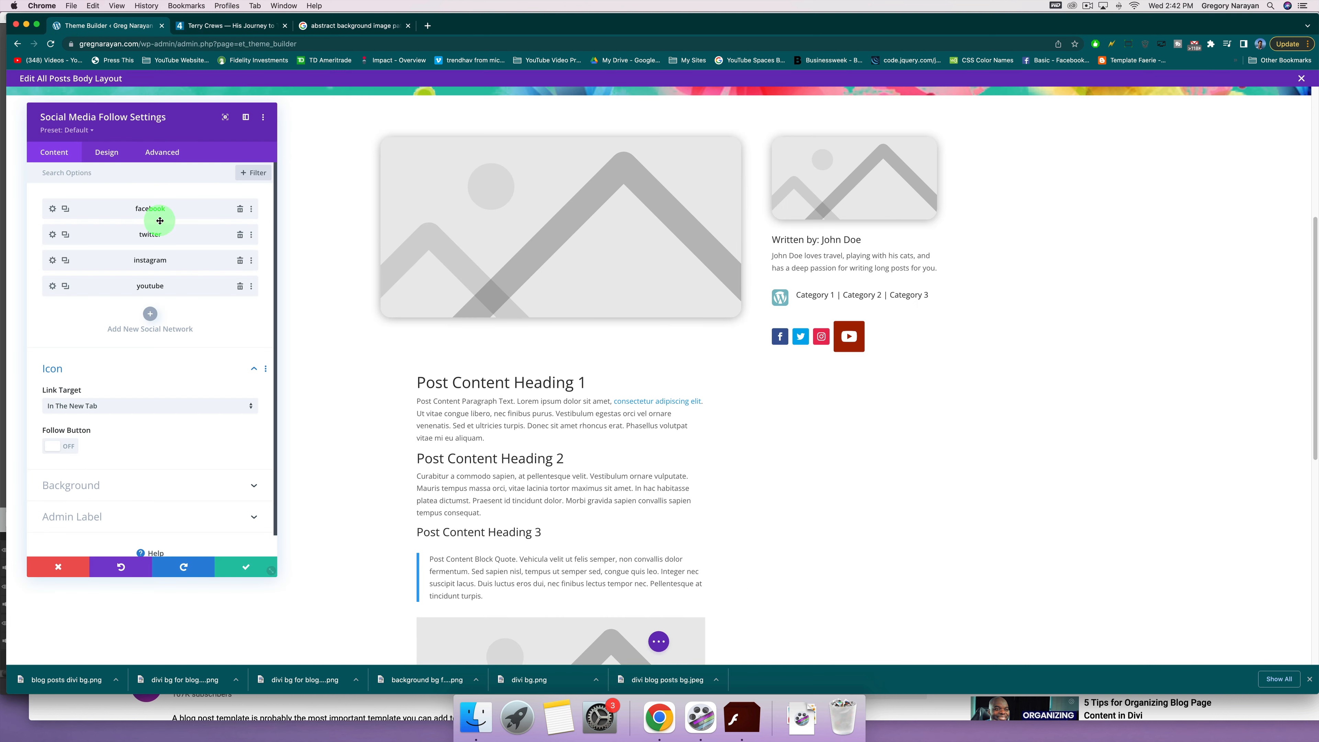
left_click(53, 263)
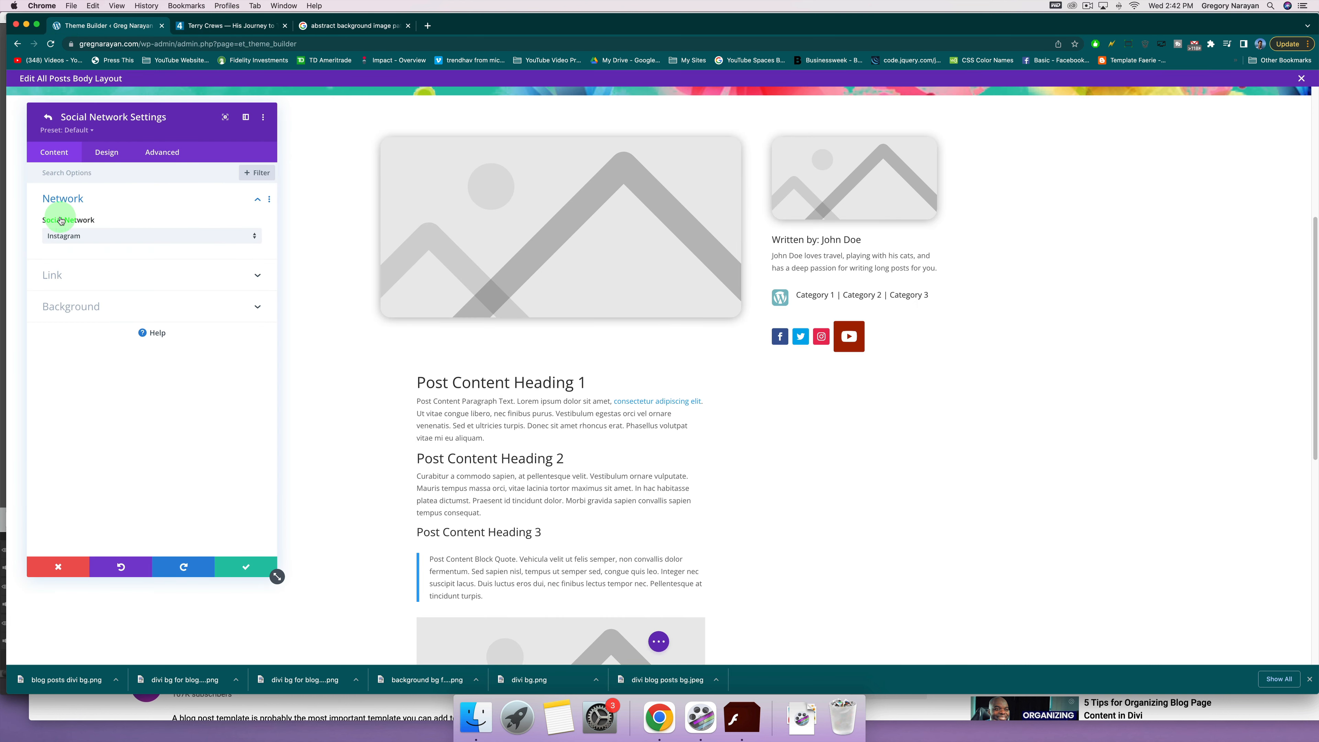
left_click(98, 153)
left_click(99, 198)
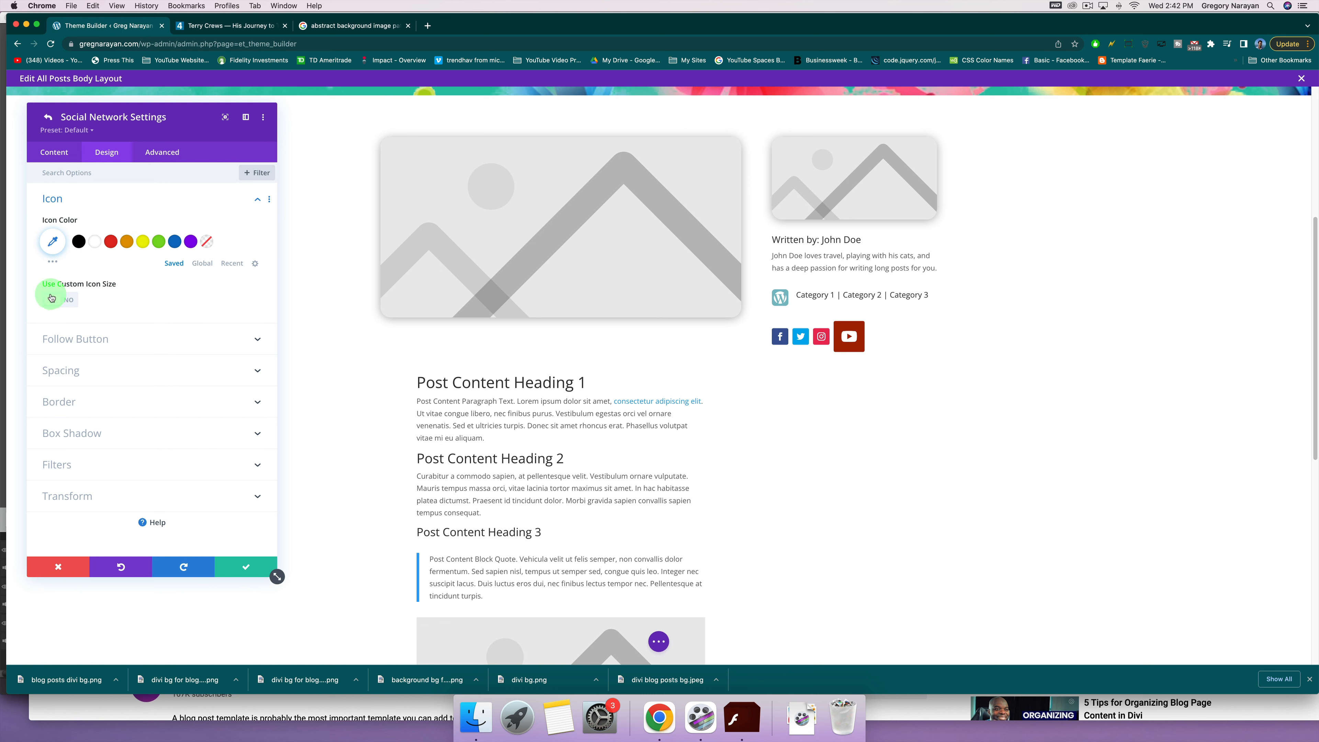
left_click(70, 306)
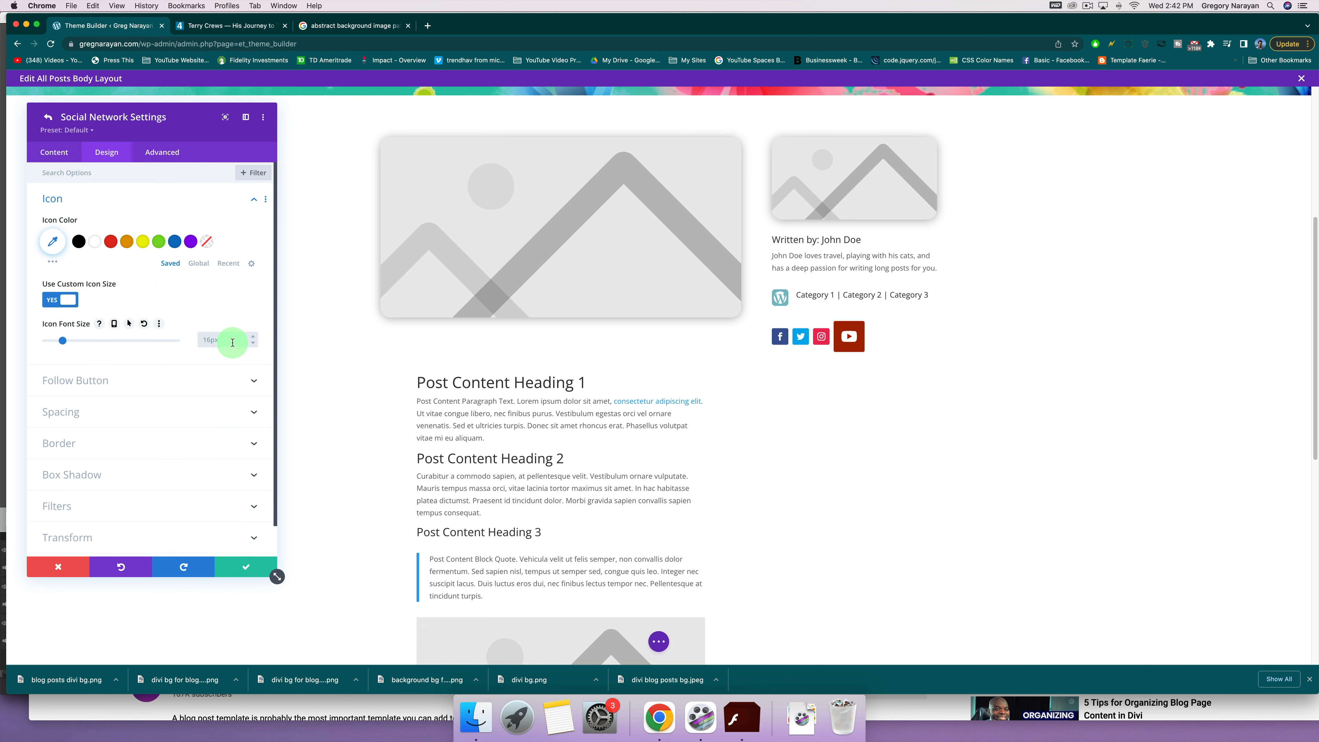
left_click(54, 152)
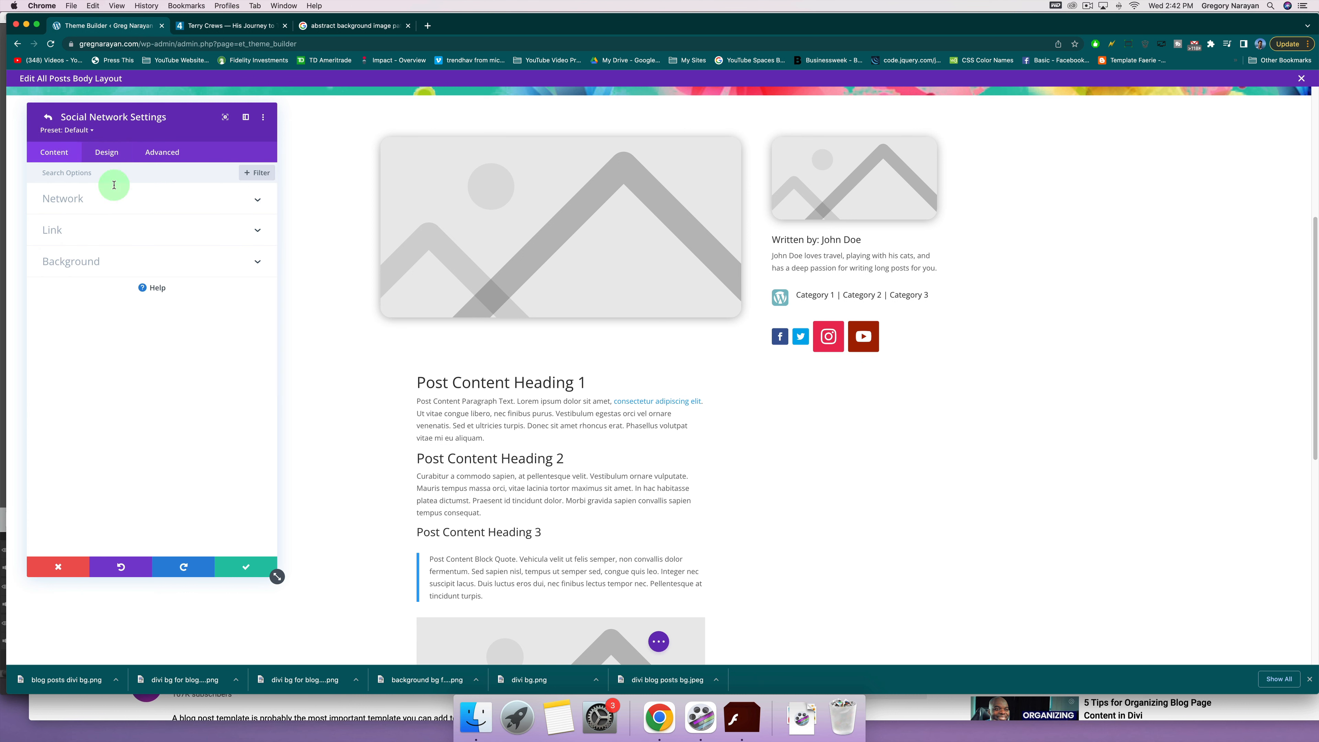
left_click(249, 567)
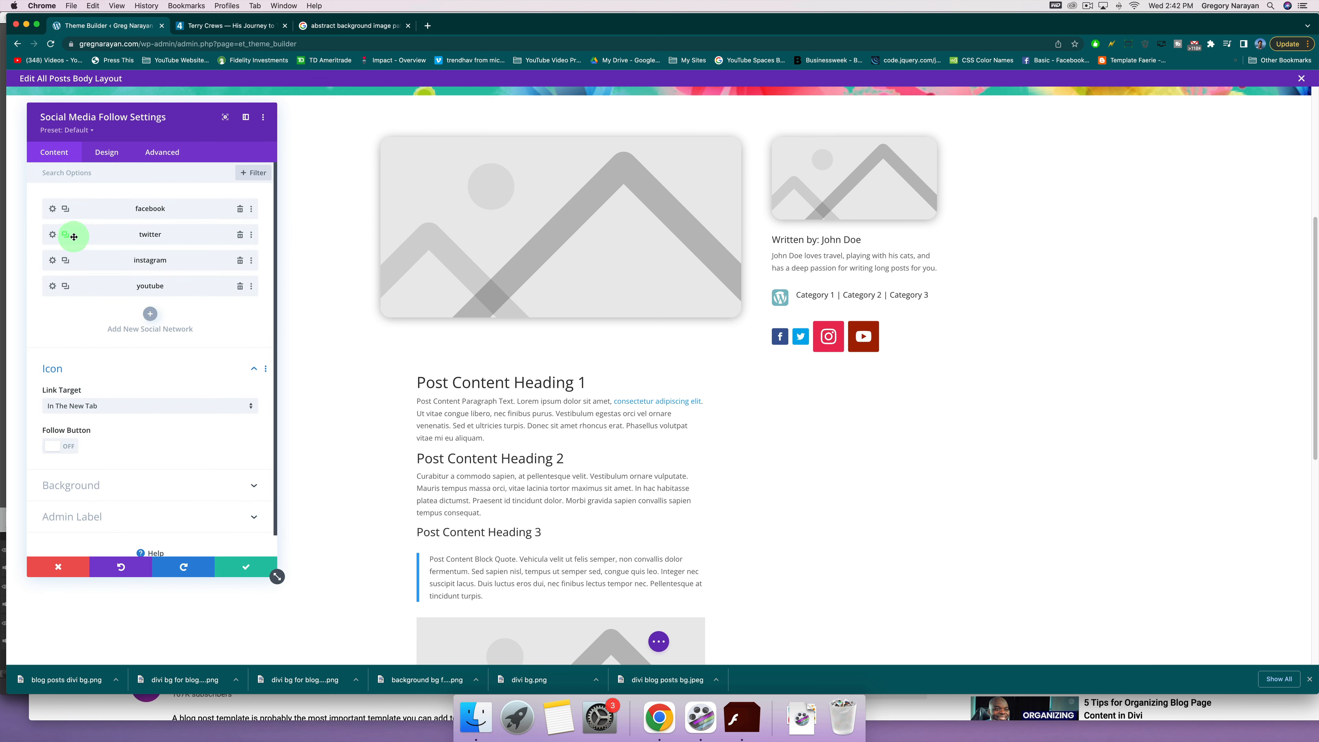
Enable a custom icon size for the Twitter network, set its icon font size to 30 and save the network settings.
left_click(52, 236)
left_click(106, 151)
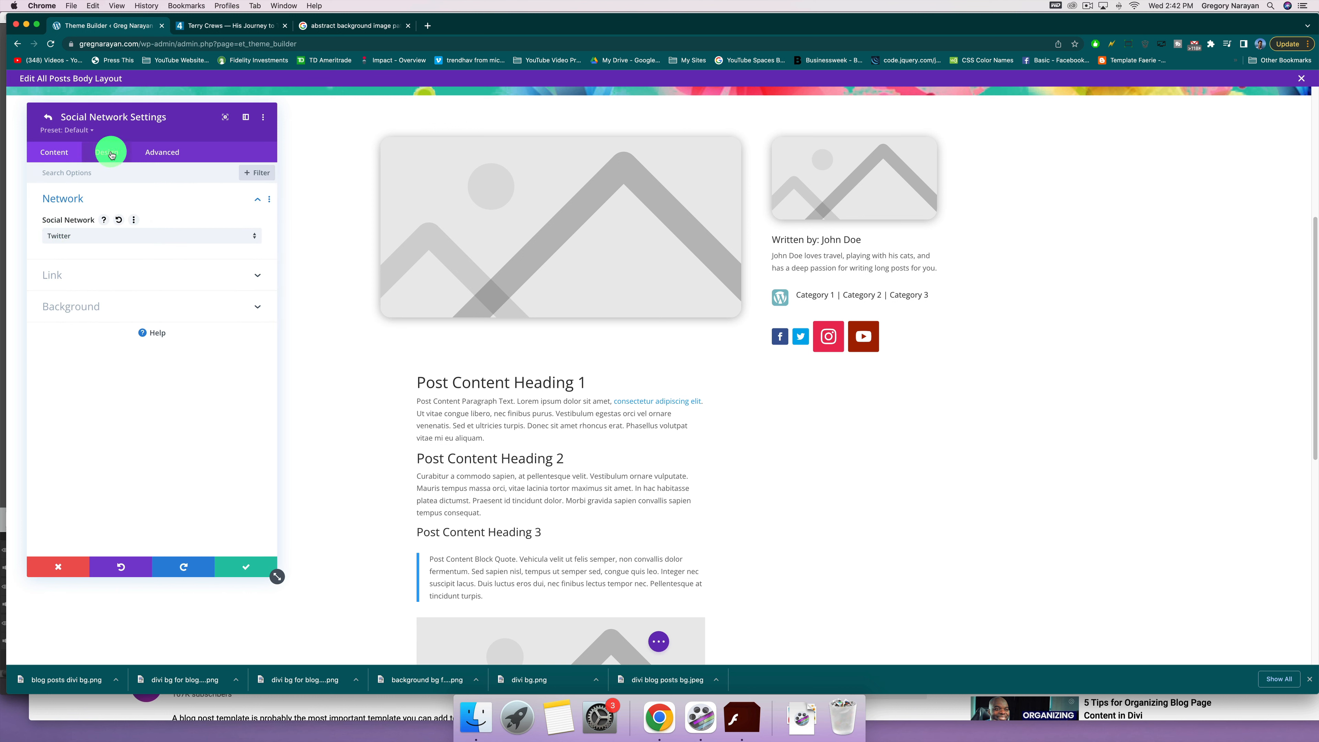
left_click(76, 197)
left_click(61, 299)
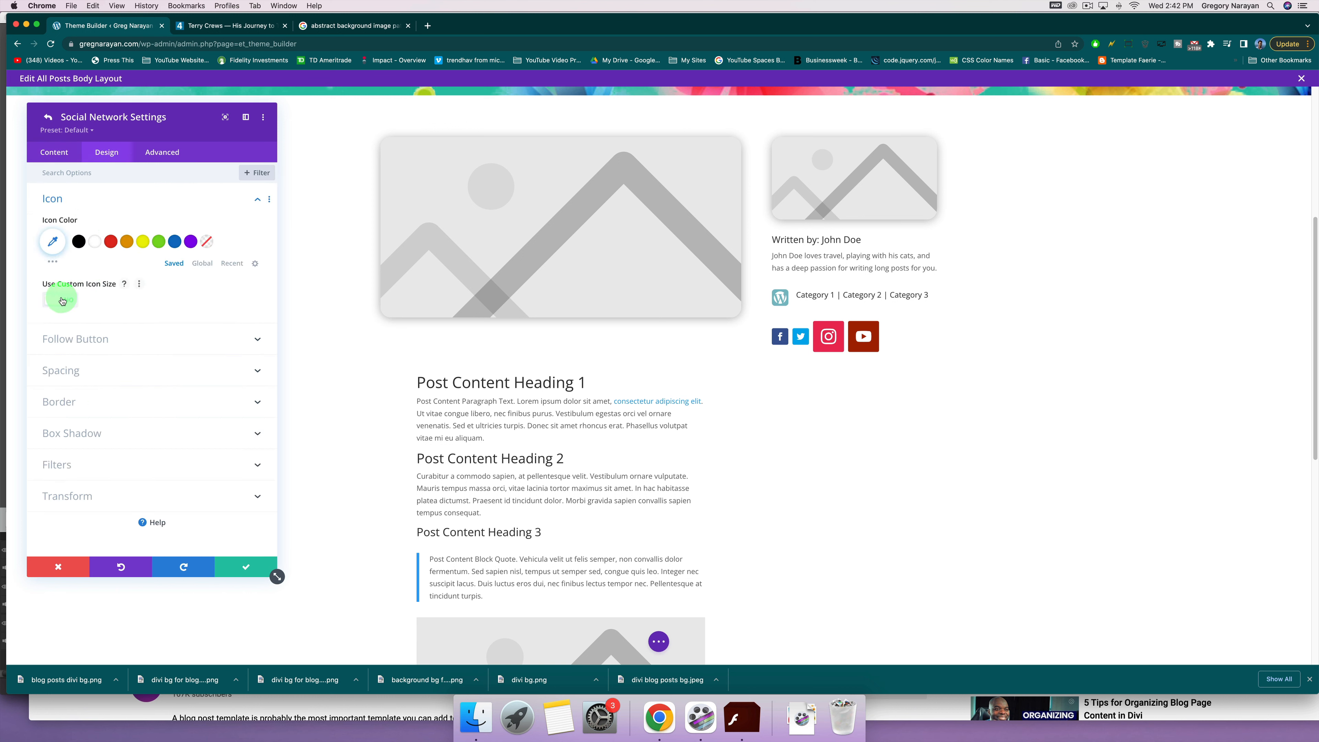
left_click(203, 341)
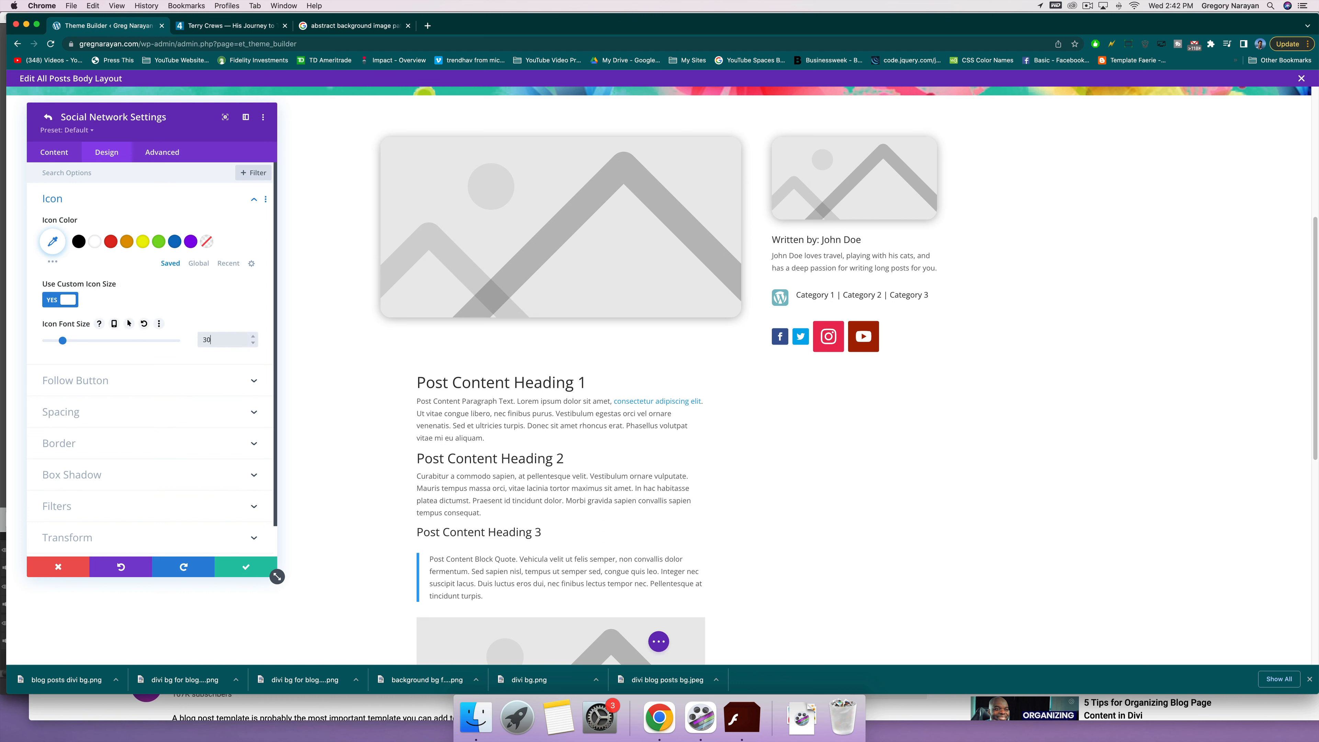
left_click(55, 151)
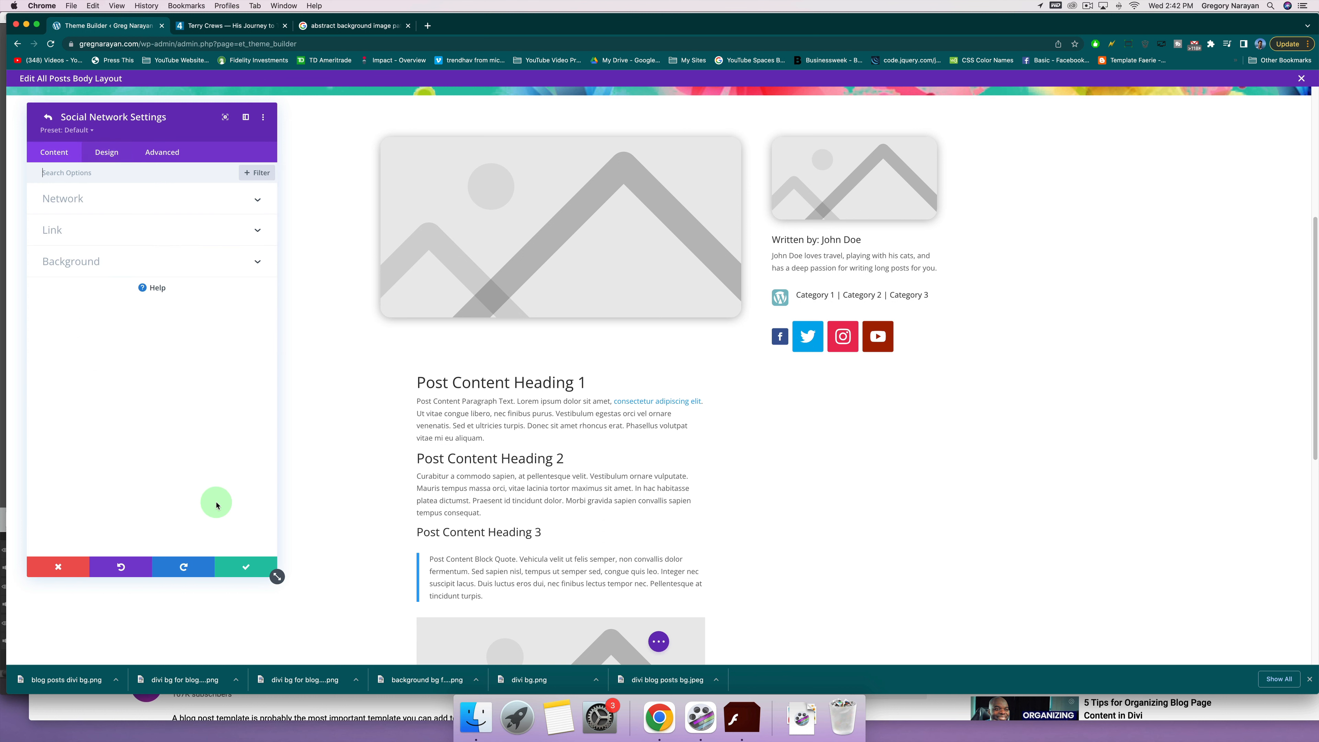
left_click(245, 566)
Enable a custom icon size for the Facebook network, set its icon font size to 30px and save the network settings.
left_click(53, 209)
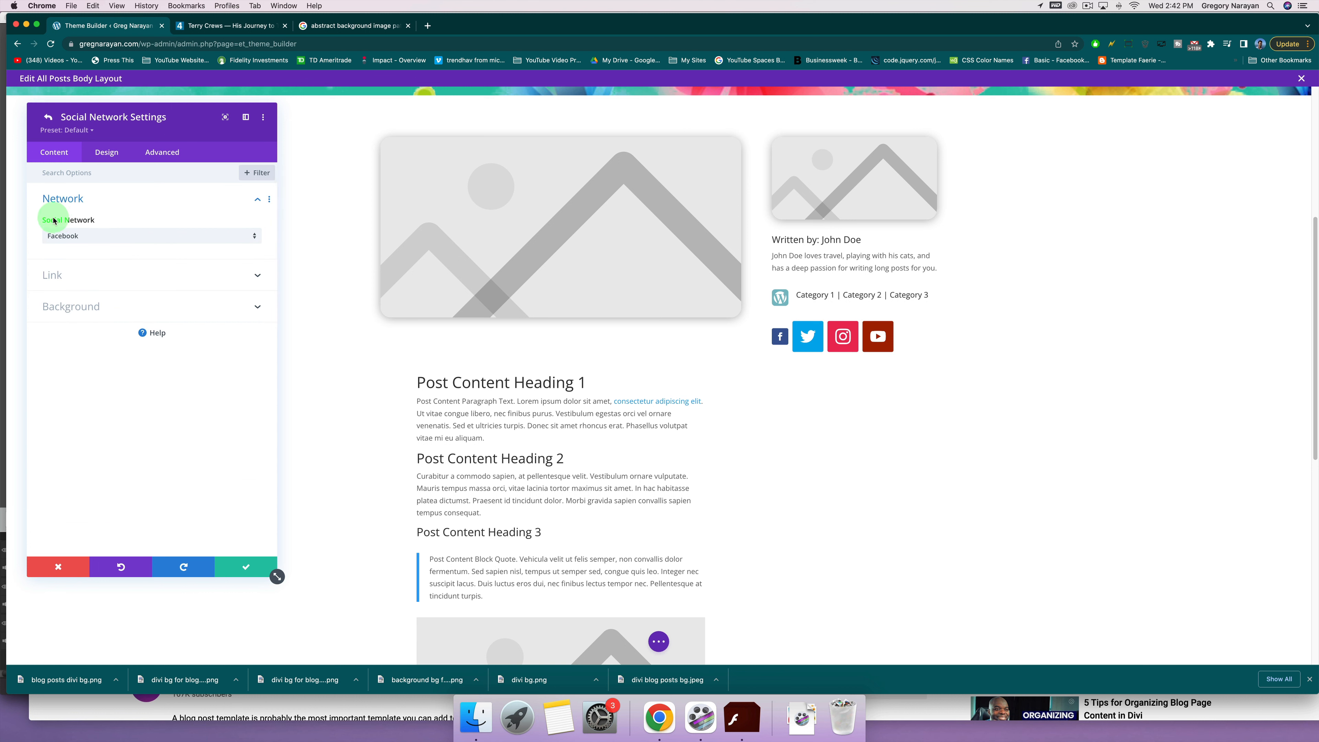
left_click(93, 152)
left_click(46, 206)
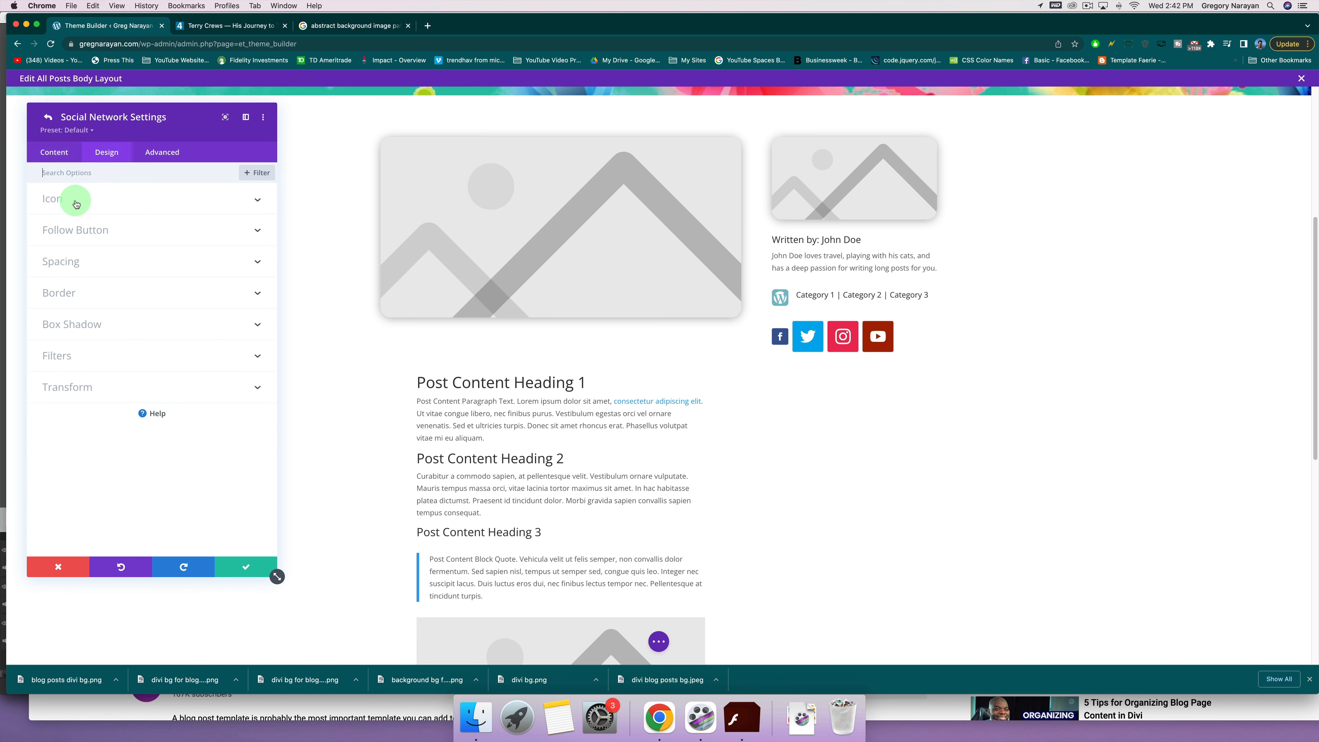
left_click(104, 203)
left_click(83, 301)
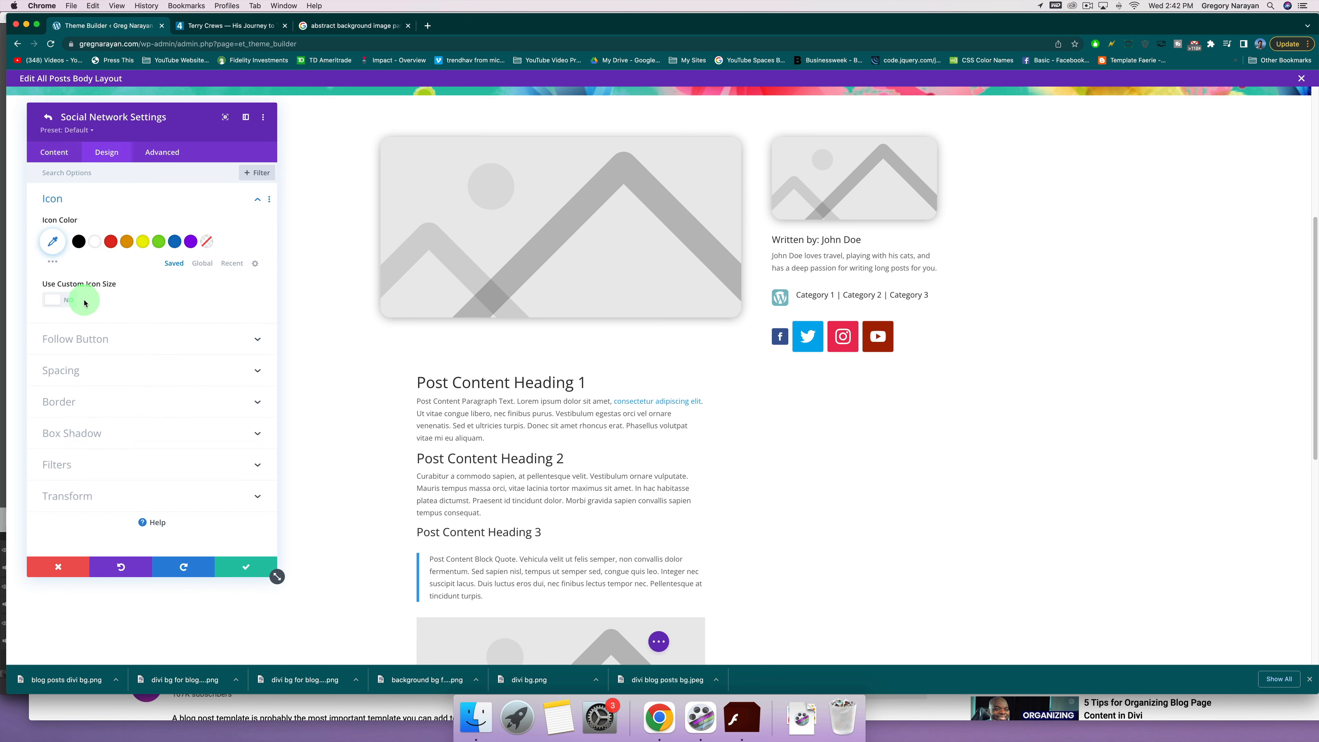
left_click(229, 343)
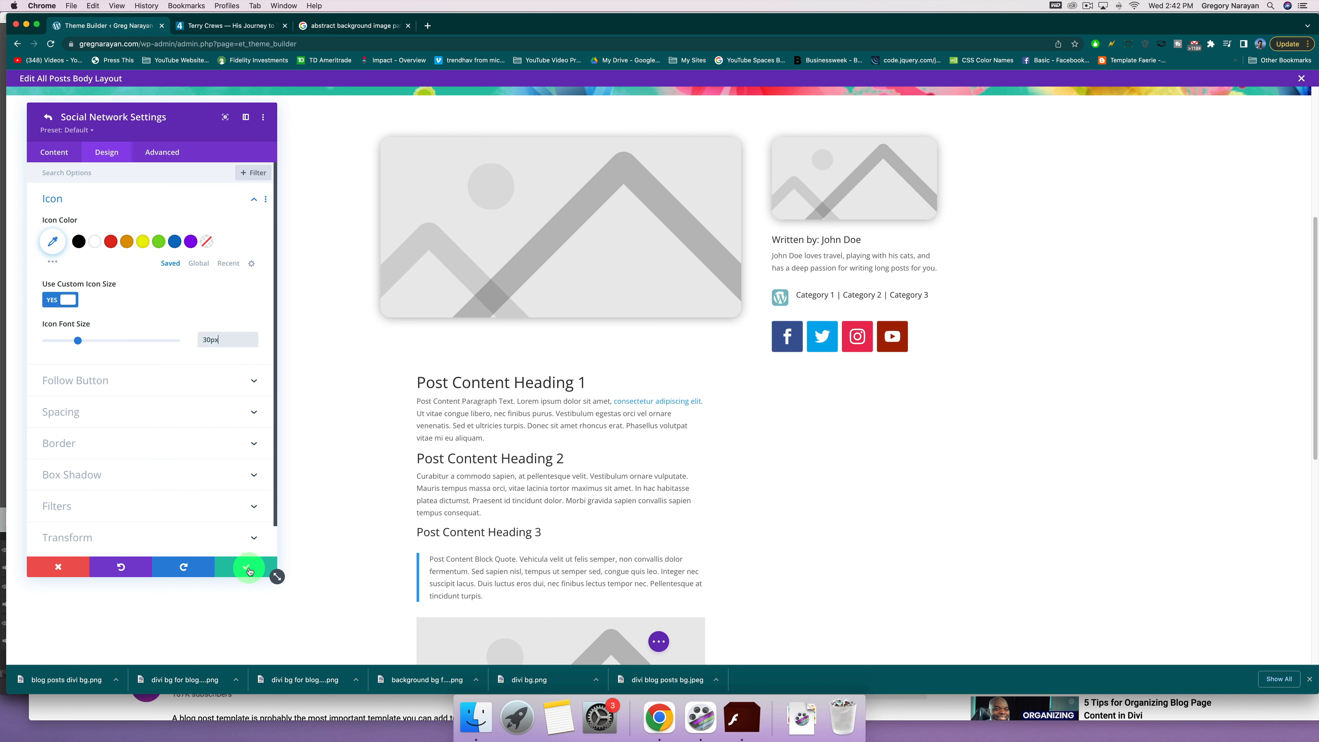
left_click(66, 153)
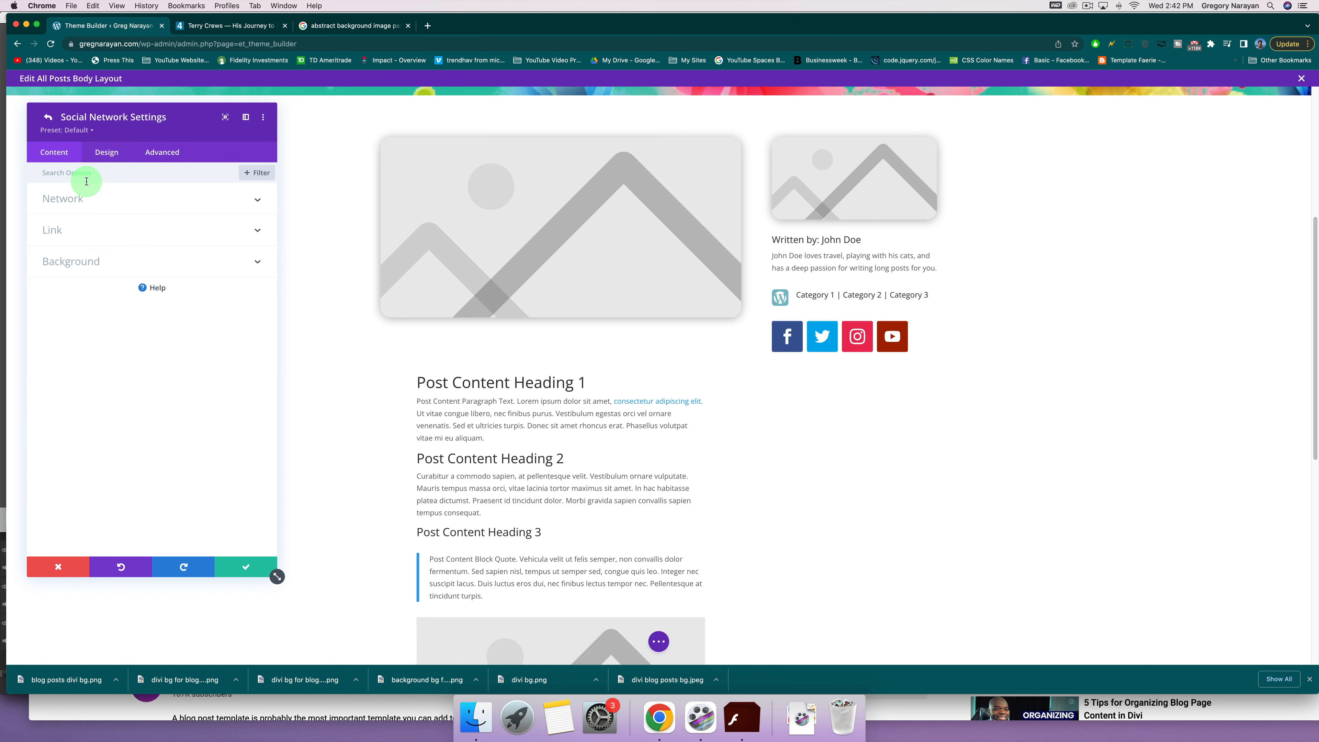
left_click(257, 567)
Add LinkedIn as a new social network in the Social Media Follow module.
left_click(141, 319)
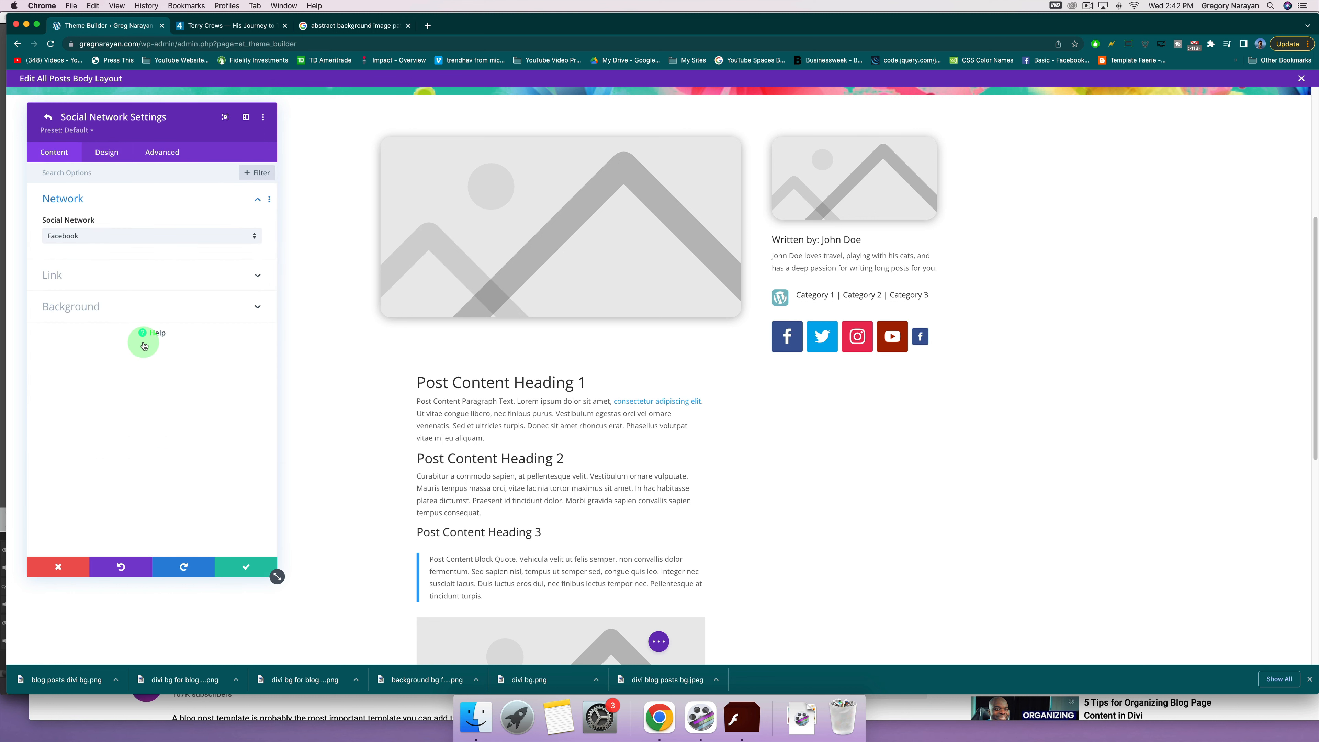
left_click(82, 235)
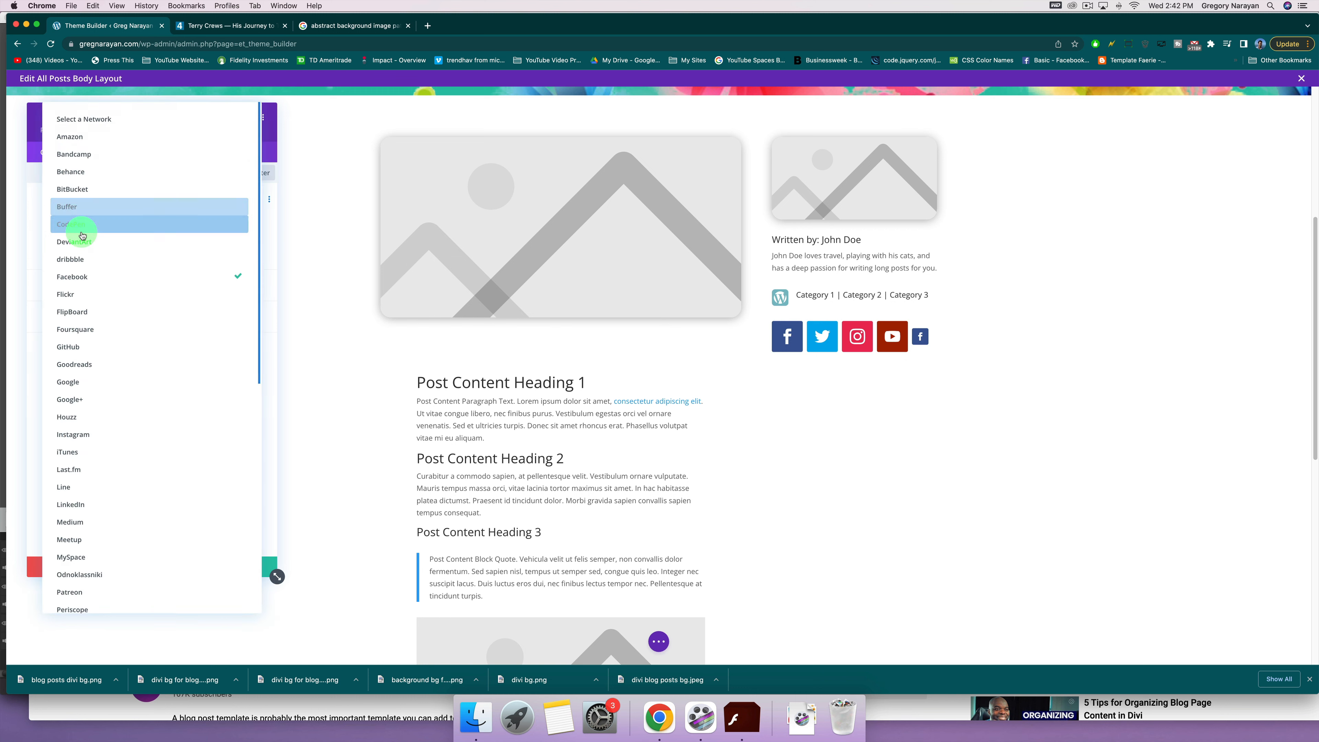
scroll(104, 430, "down", 3)
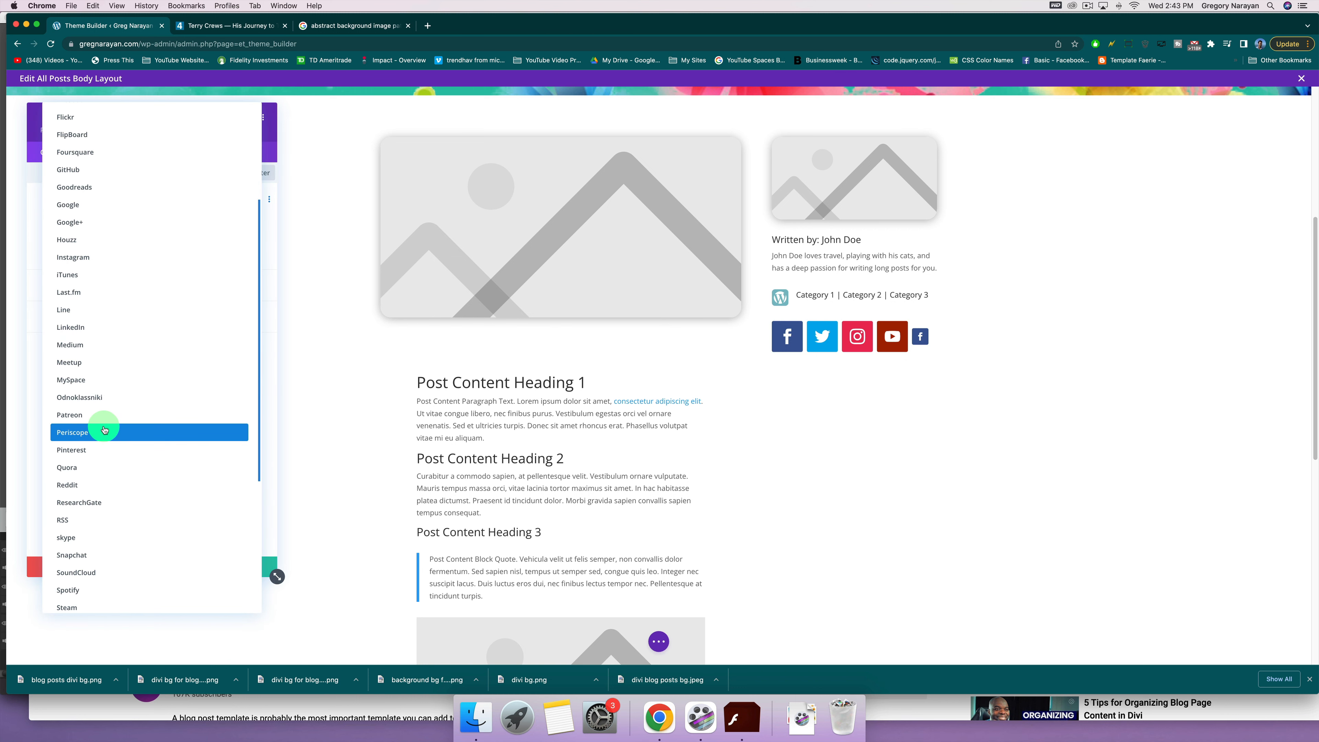
left_click(83, 328)
Enable a custom icon size for the LinkedIn network and open its icon font size for editing.
left_click(98, 156)
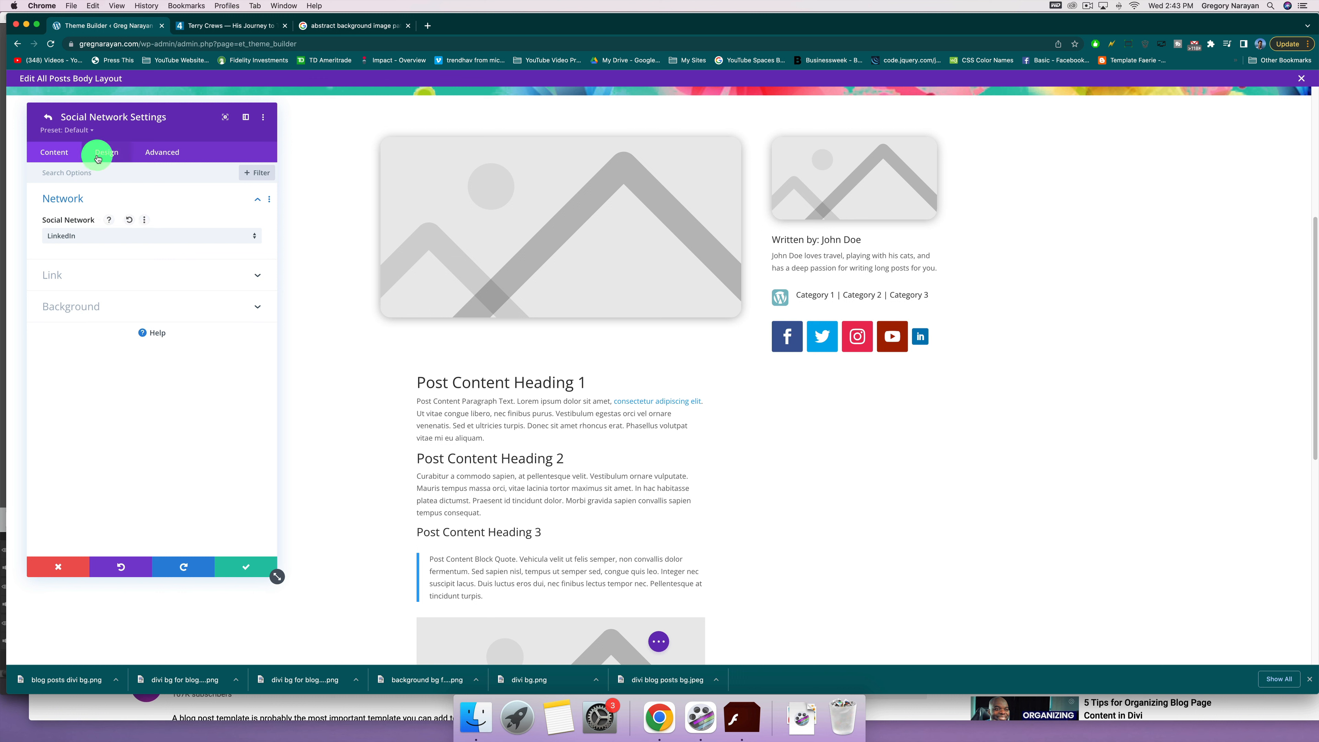
left_click(94, 200)
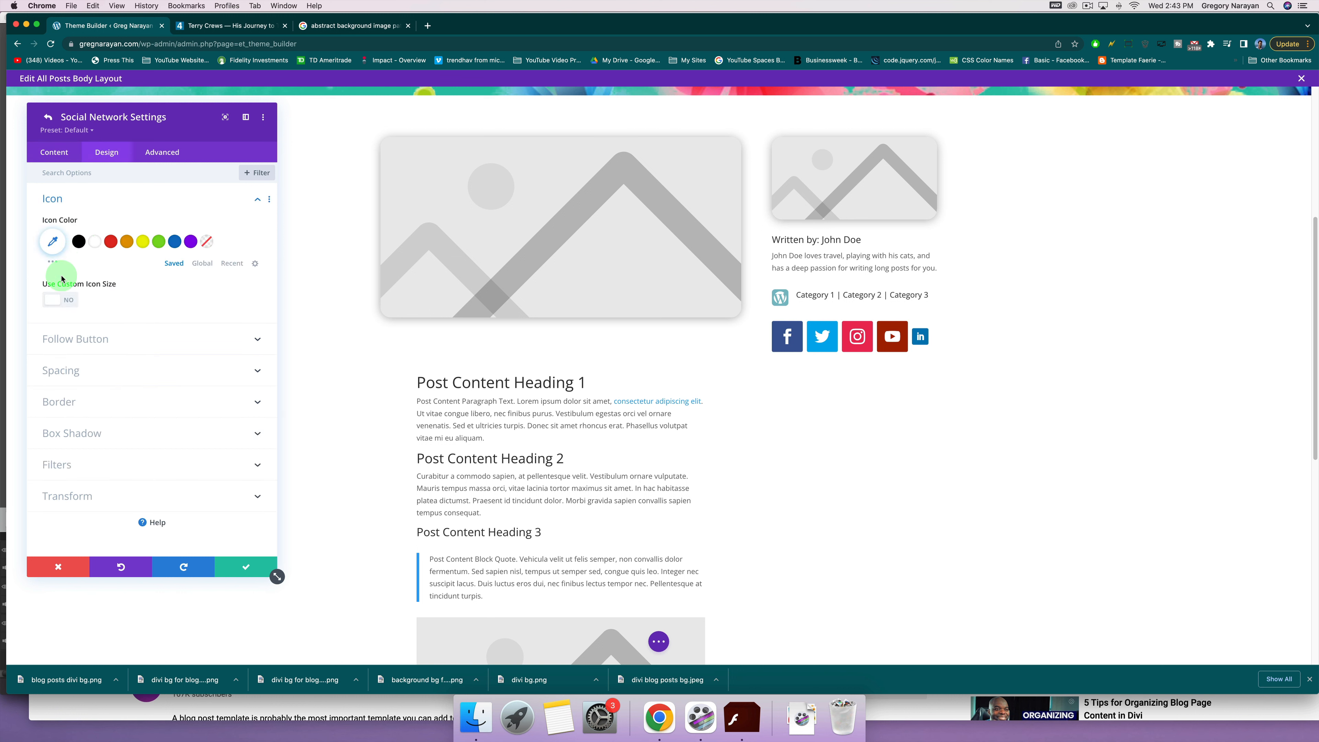
left_click(60, 300)
left_click(213, 339)
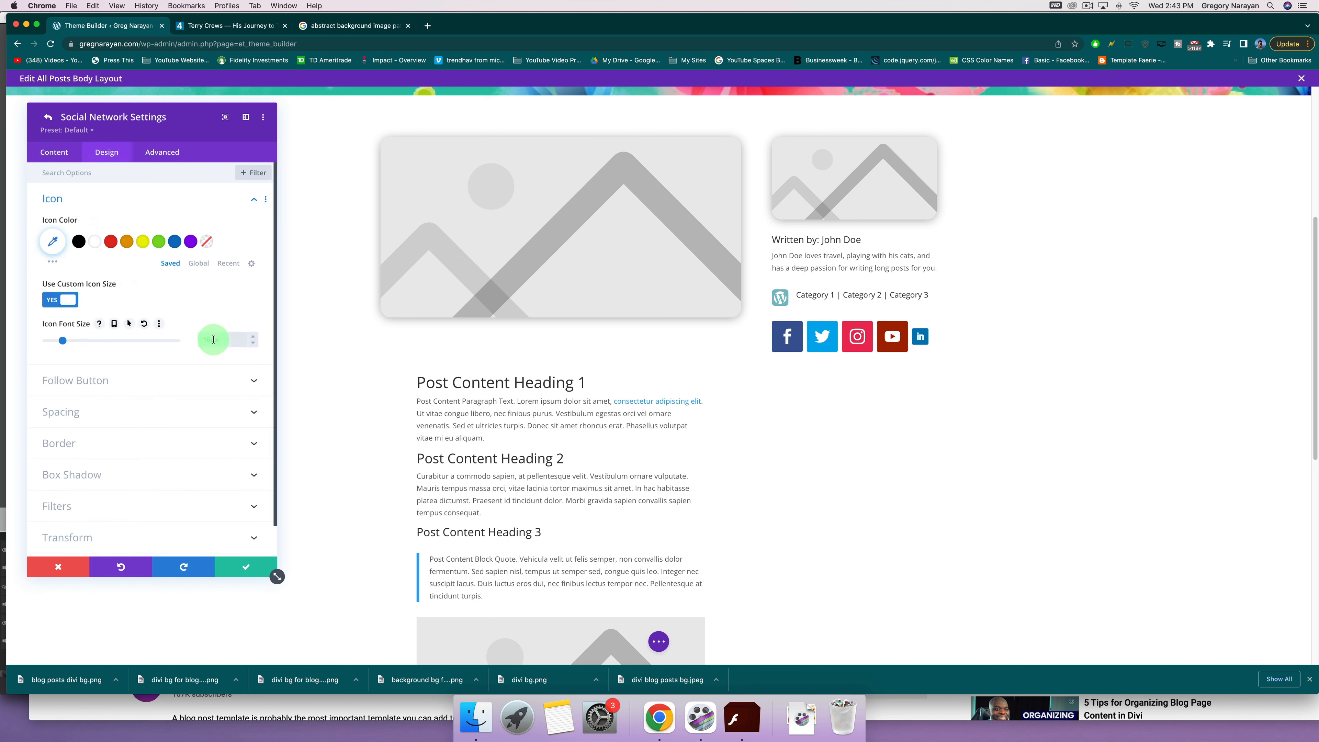
Set the LinkedIn icon's custom font size to 24px and save its social network settings.
type("30px")
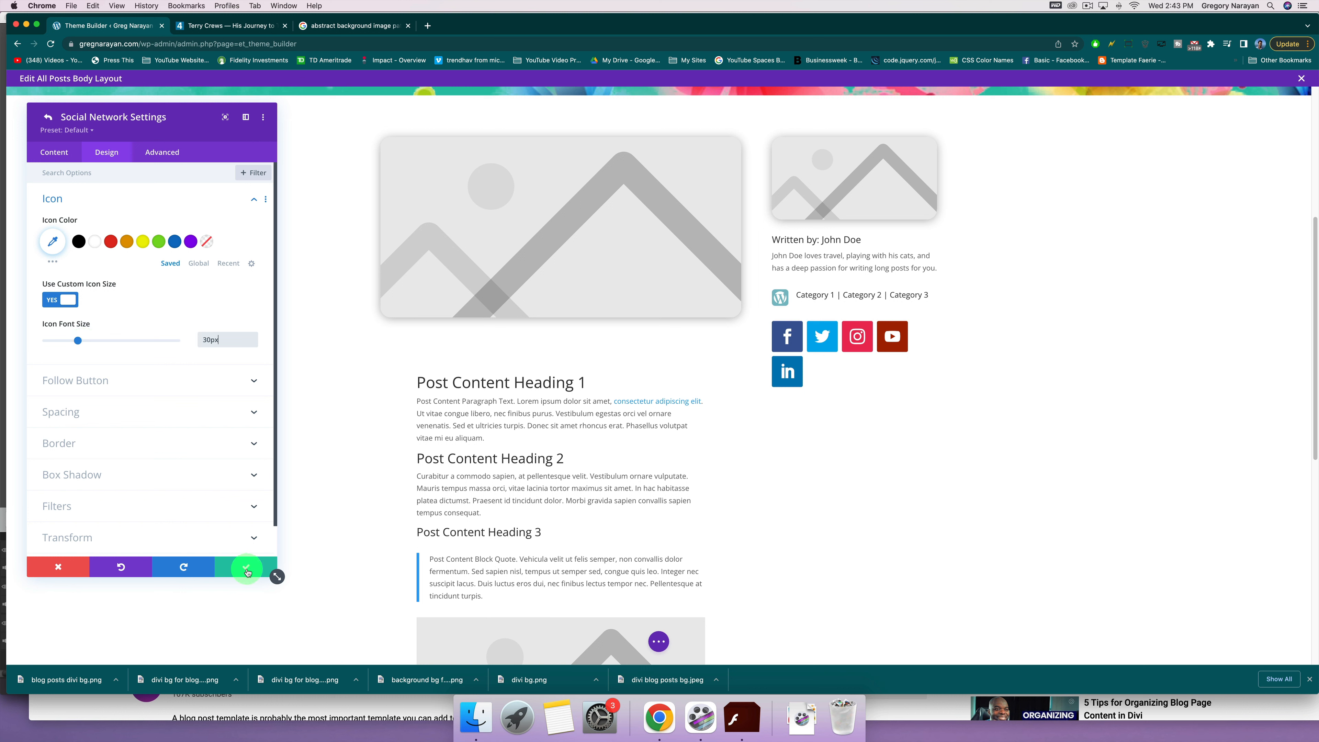
double_click(233, 340)
type("24")
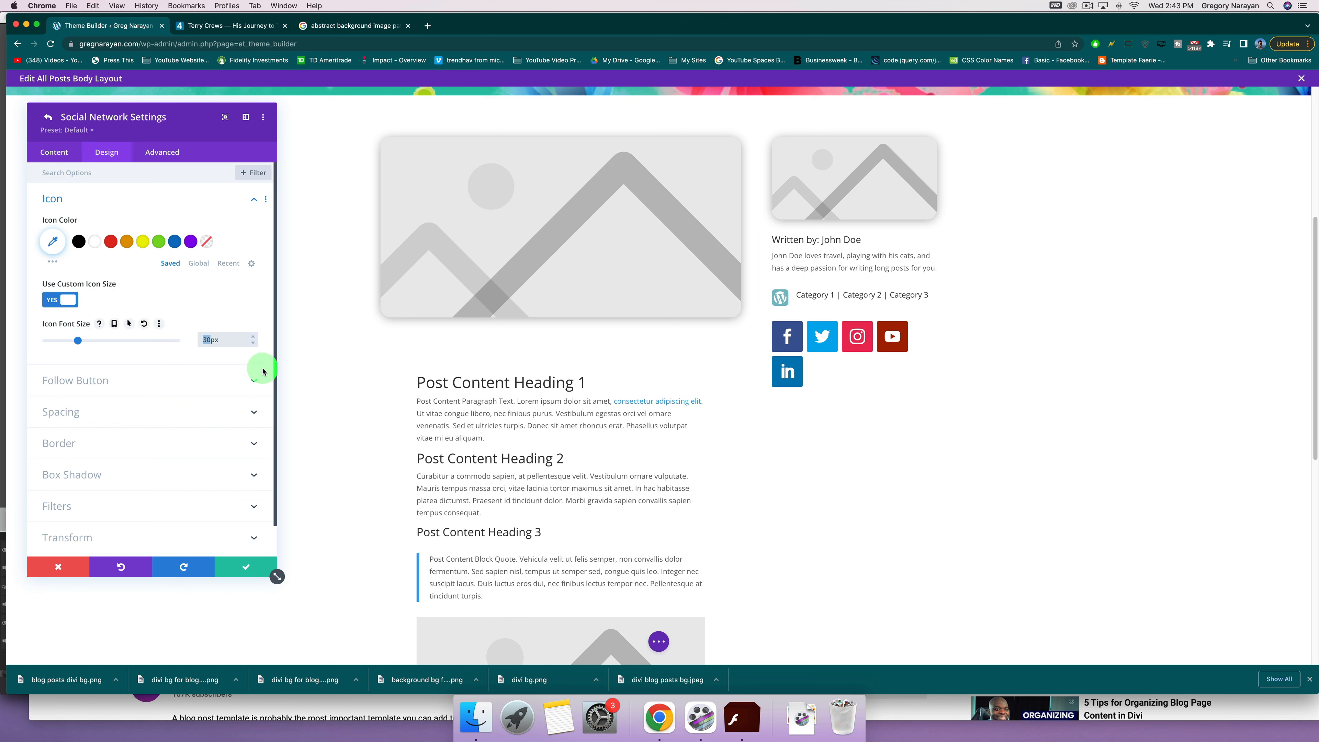
left_click(245, 568)
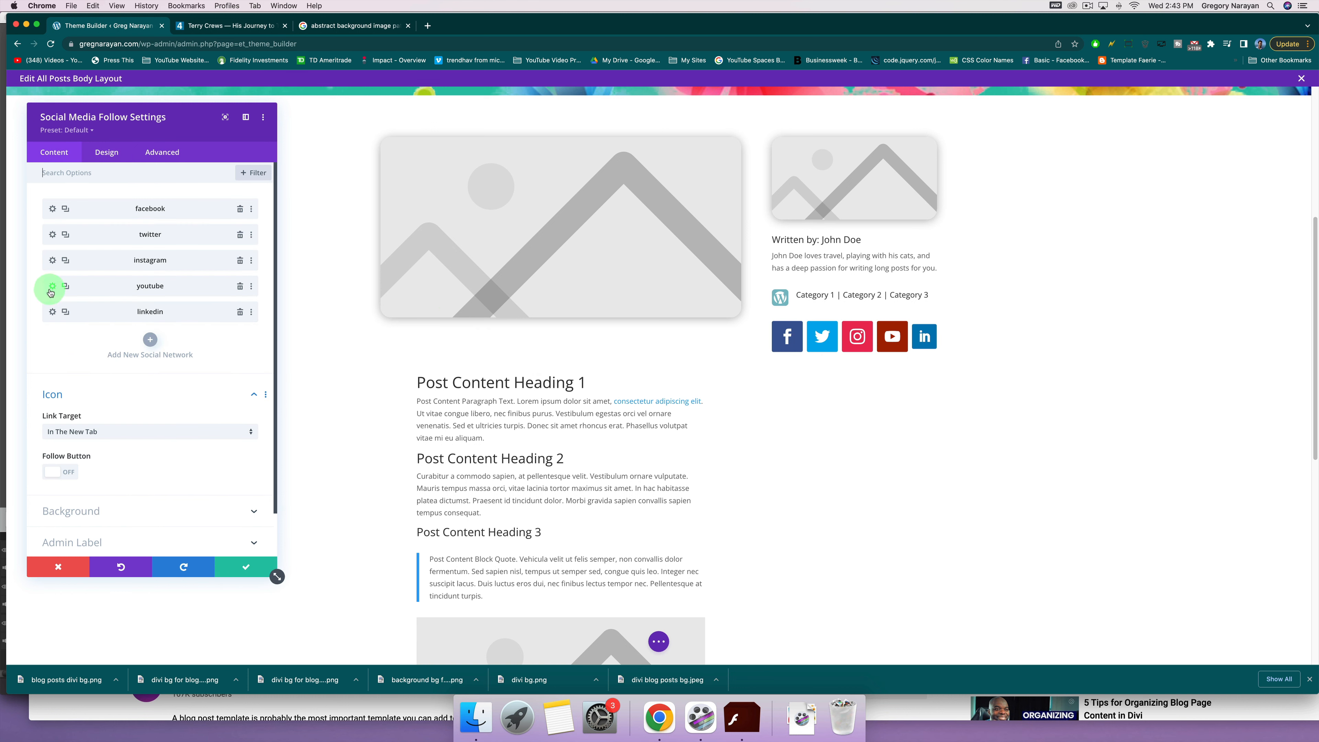
Set the YouTube and remaining social network icons to 24px, save the Social Media Follow module and open the page actions.
left_click(54, 287)
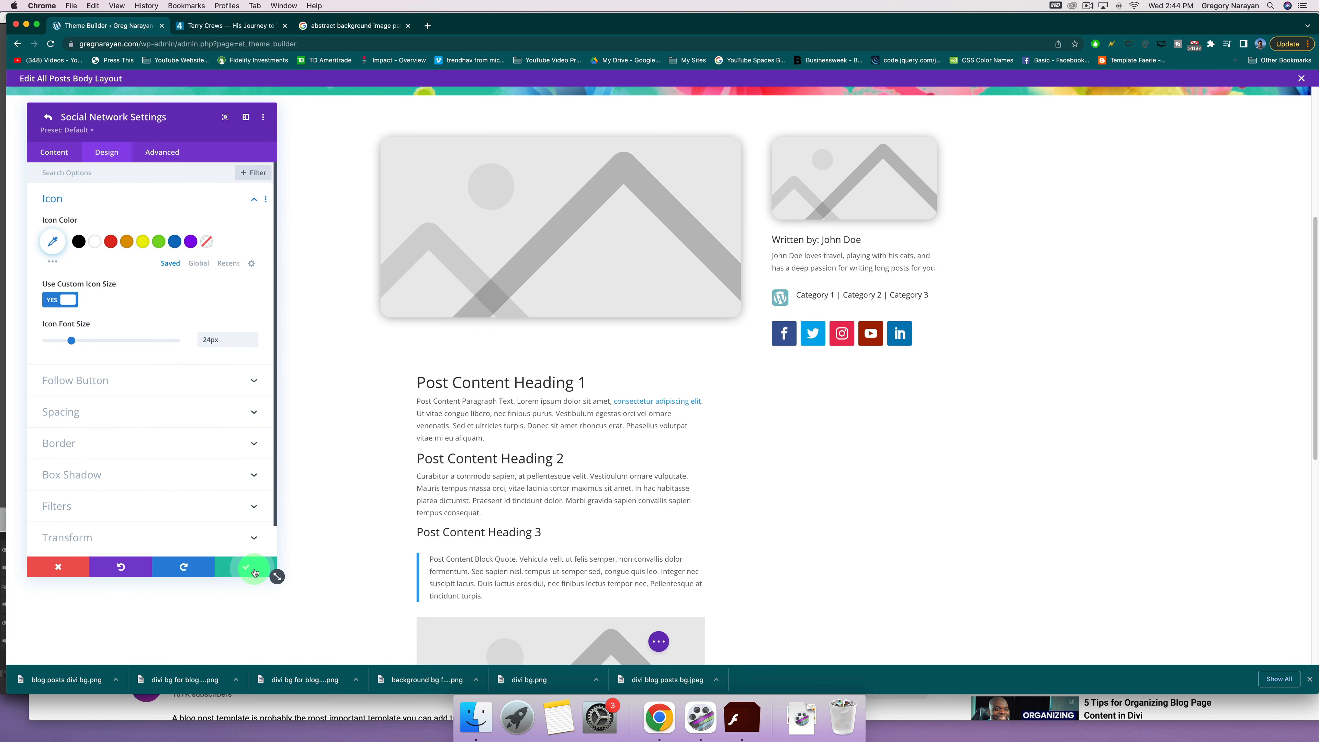
left_click(249, 567)
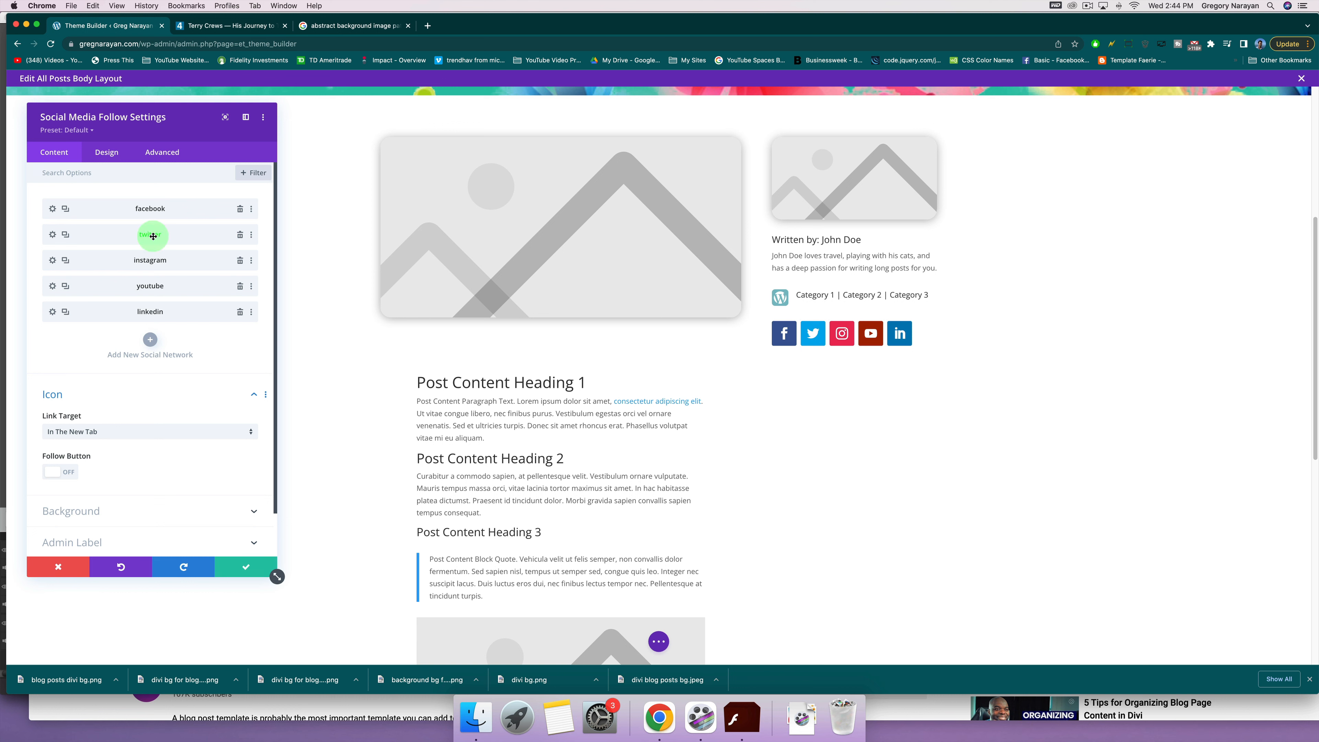
left_click(109, 155)
left_click(246, 566)
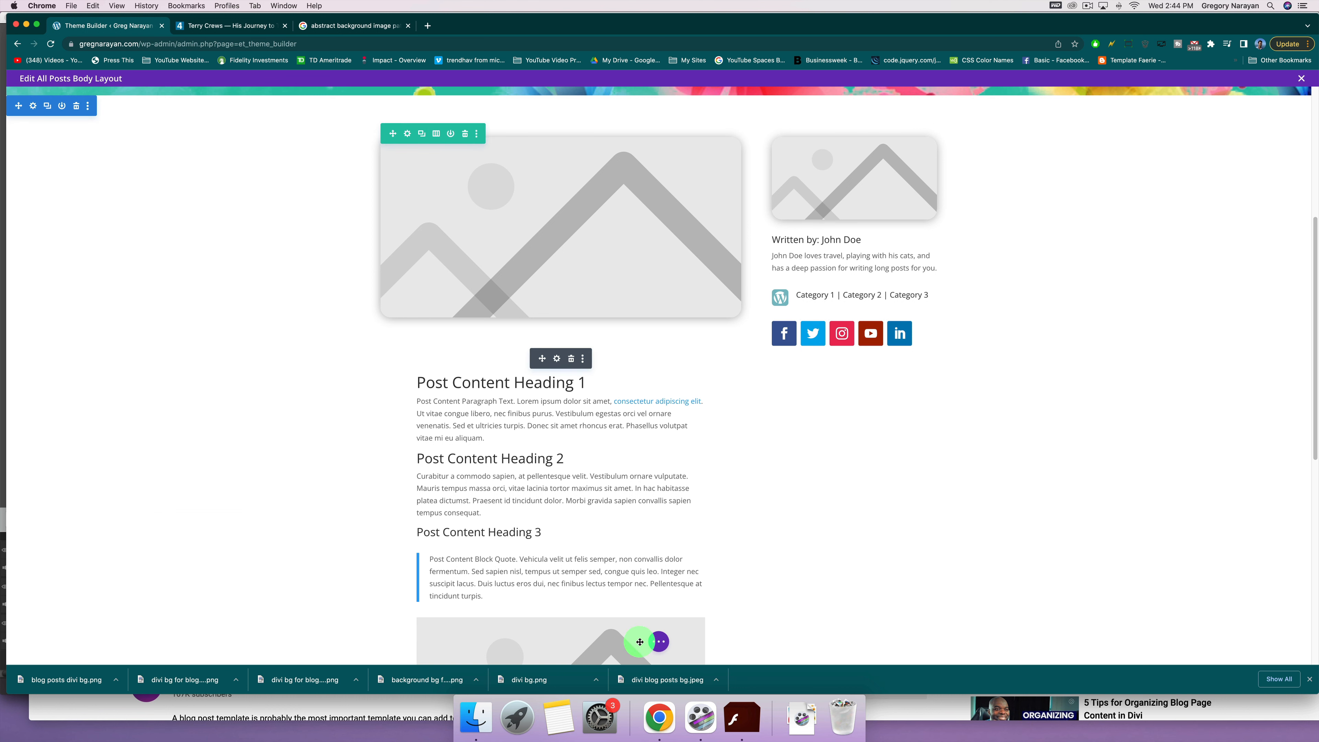
left_click(658, 642)
Switch to the Terry Crews post on tim.blog and examine its sidebar's topics, most popular episodes, and newsletter signup form.
left_click(231, 25)
scroll(786, 301, "down", 15)
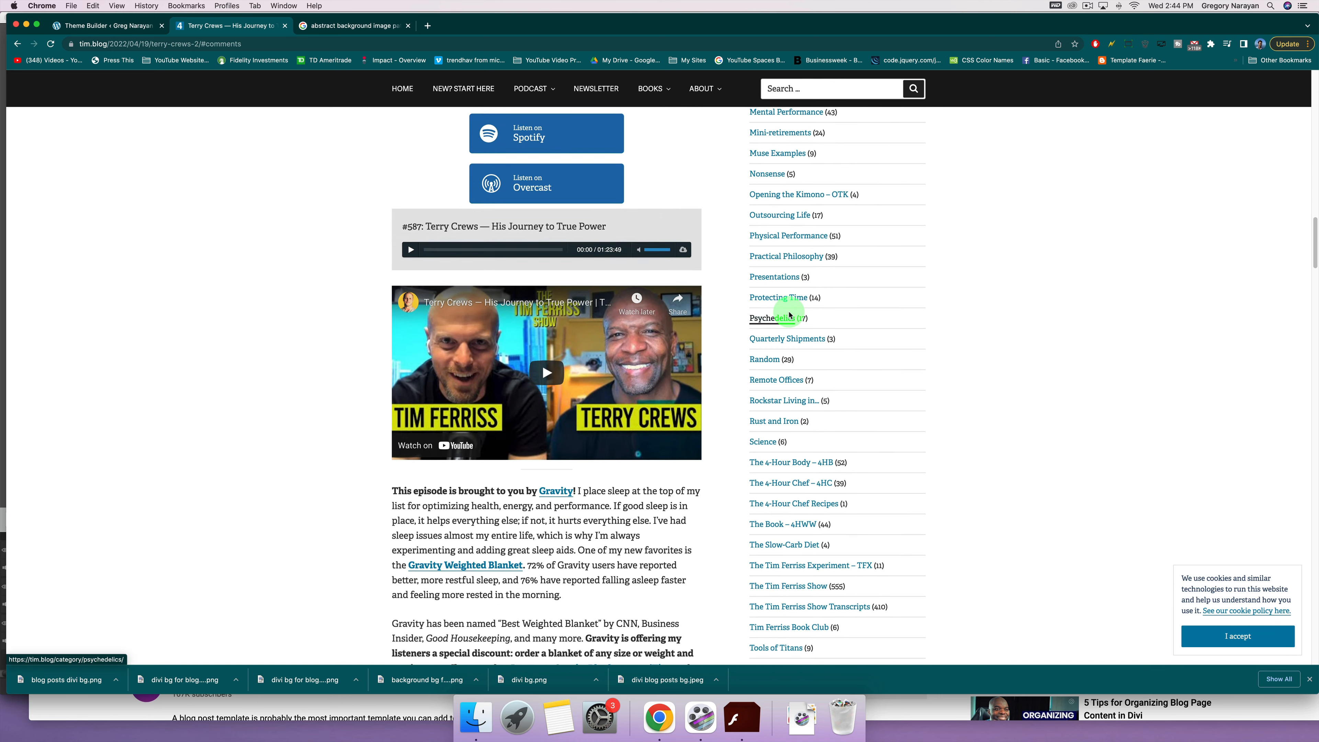
scroll(789, 315, "down", 6)
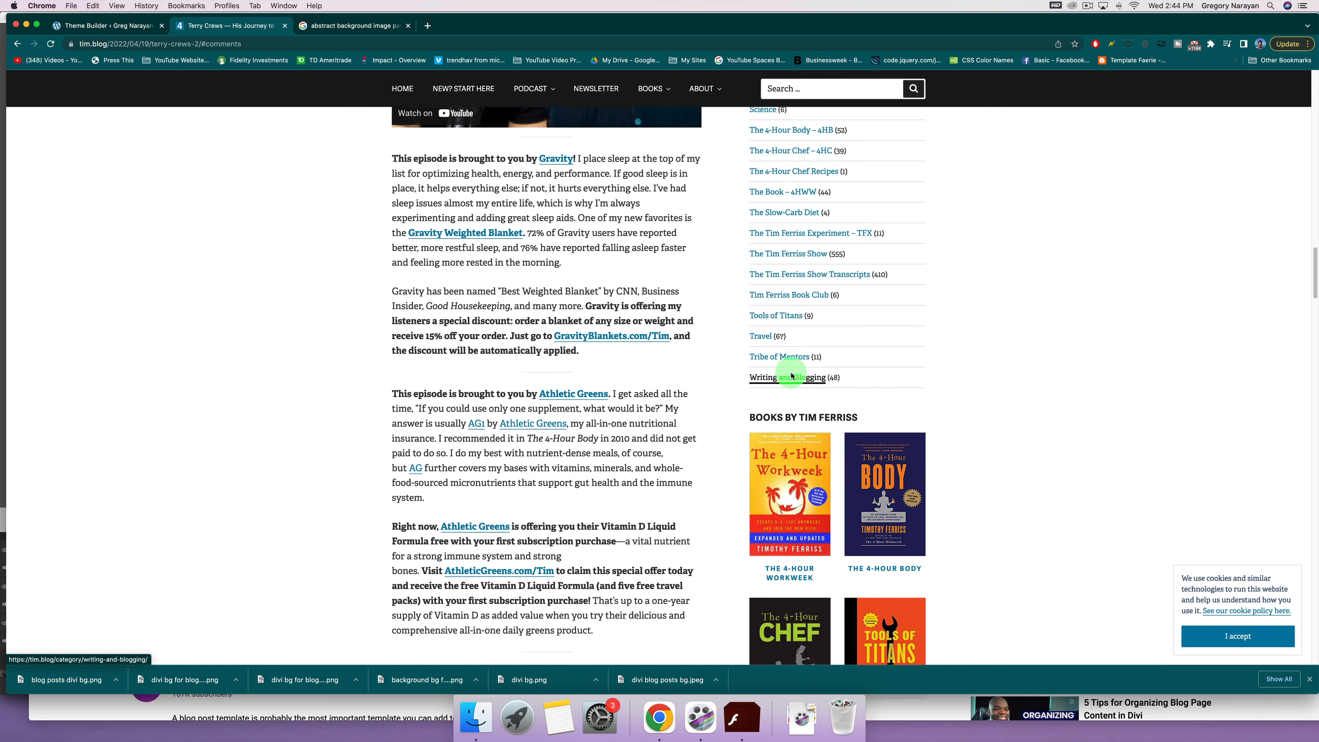
scroll(791, 376, "up", 15)
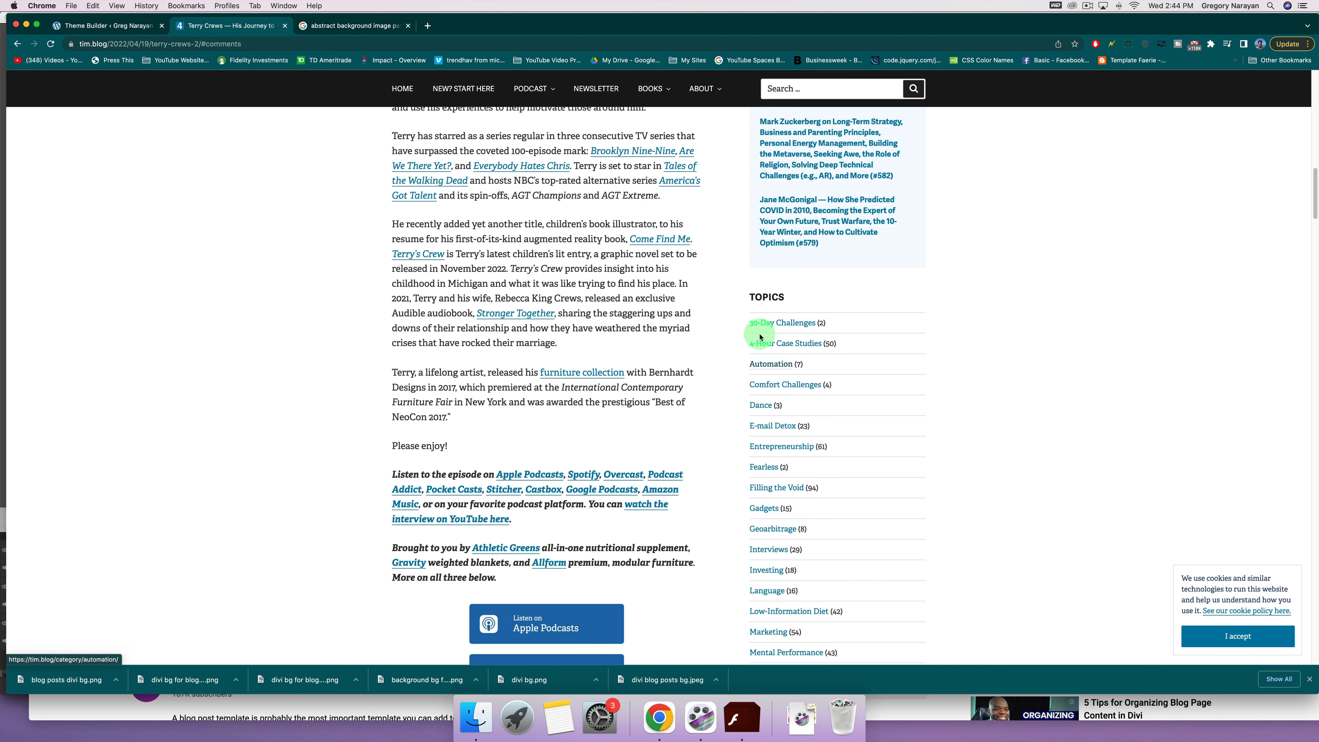
scroll(909, 311, "up", 4)
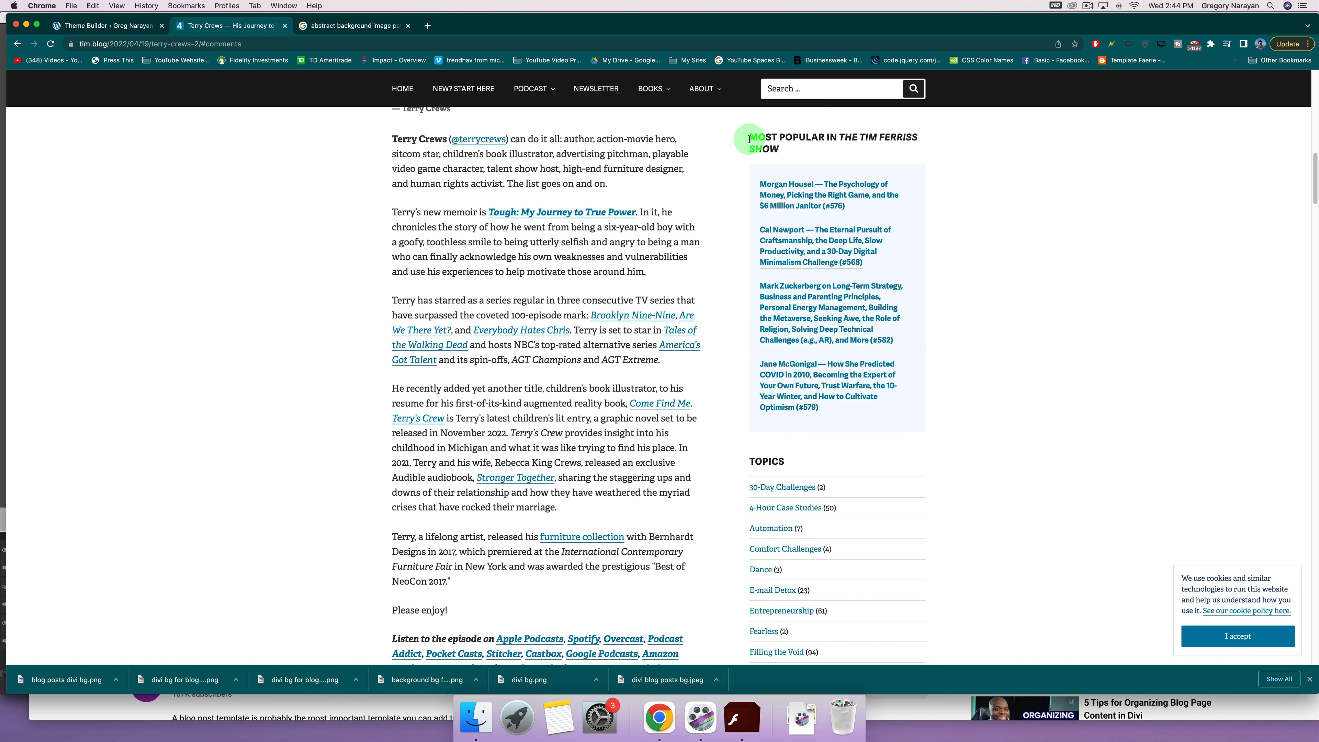
left_click_drag(750, 136, 937, 393)
left_click(946, 420)
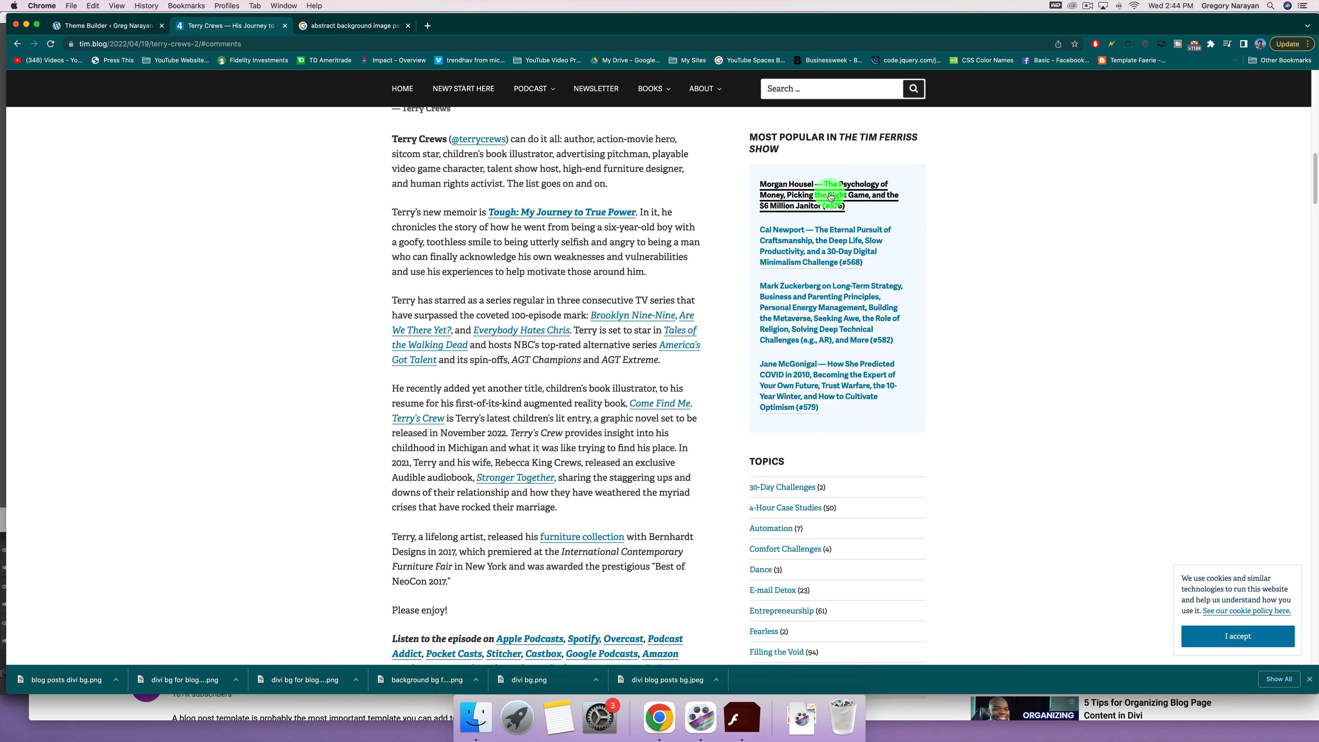
scroll(821, 218, "up", 4)
scroll(812, 251, "up", 8)
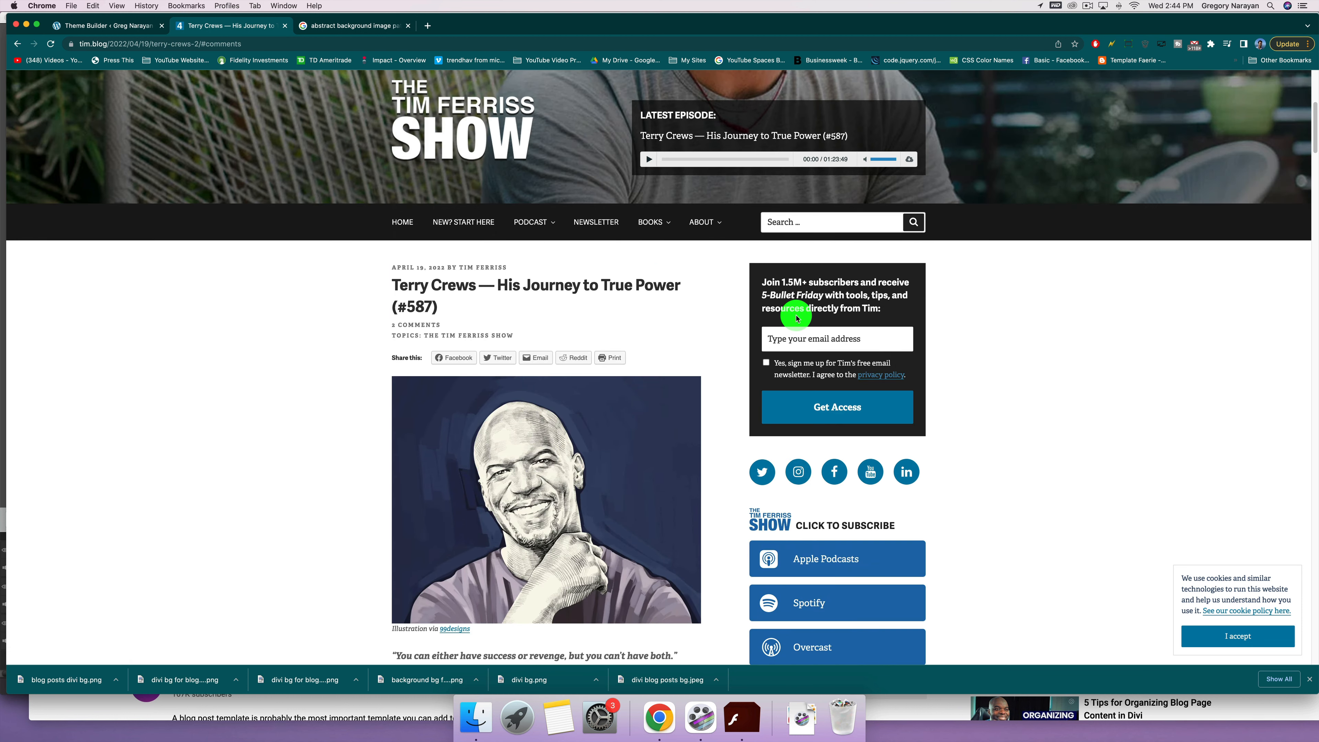
left_click(803, 338)
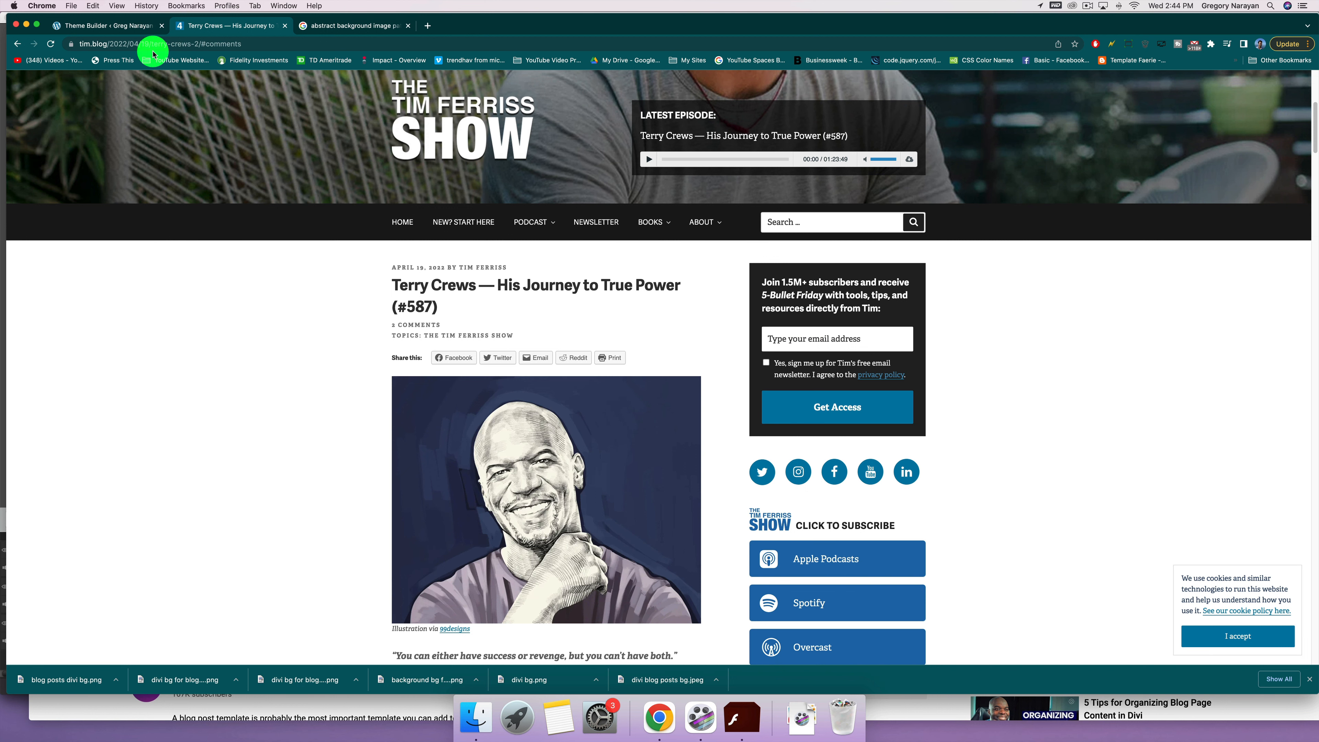
Return to the Theme Builder layout and add a single-column row below the post content containing a Post Navigation module.
left_click(117, 26)
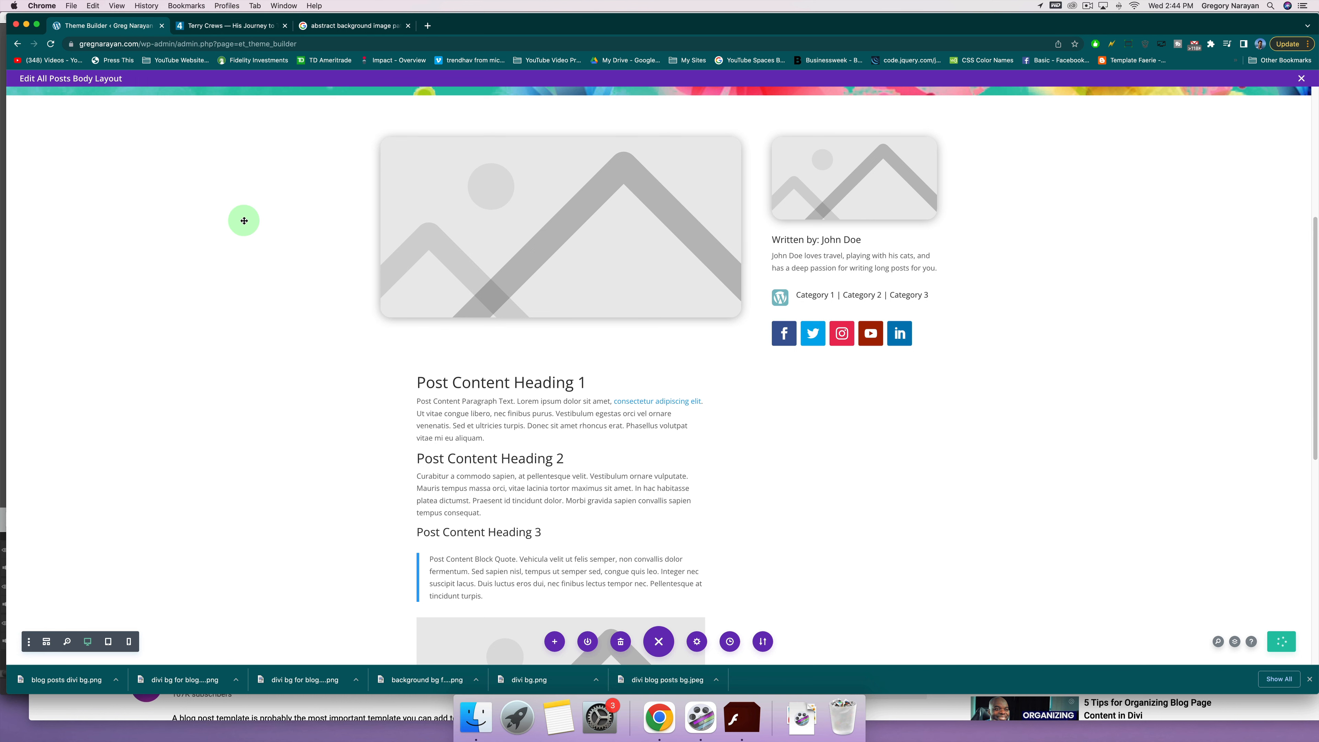
scroll(334, 333, "up", 5)
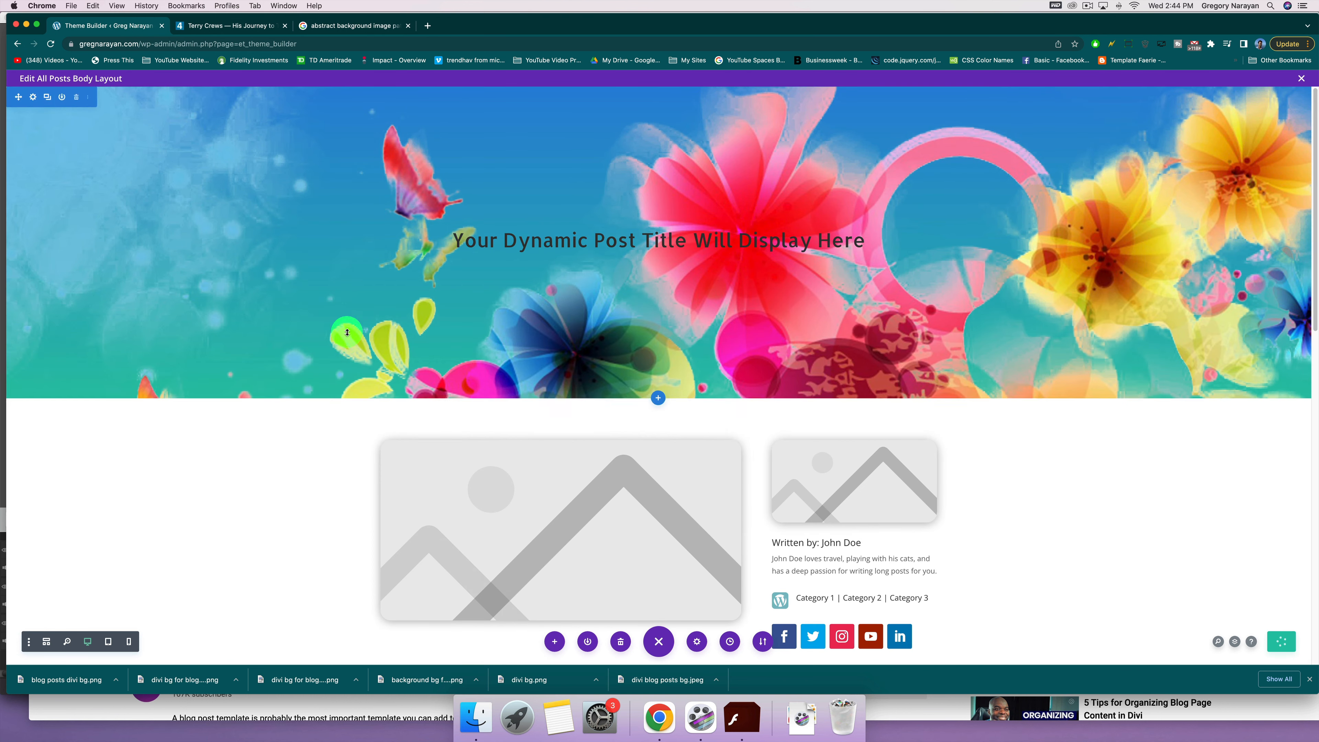
scroll(445, 383, "down", 5)
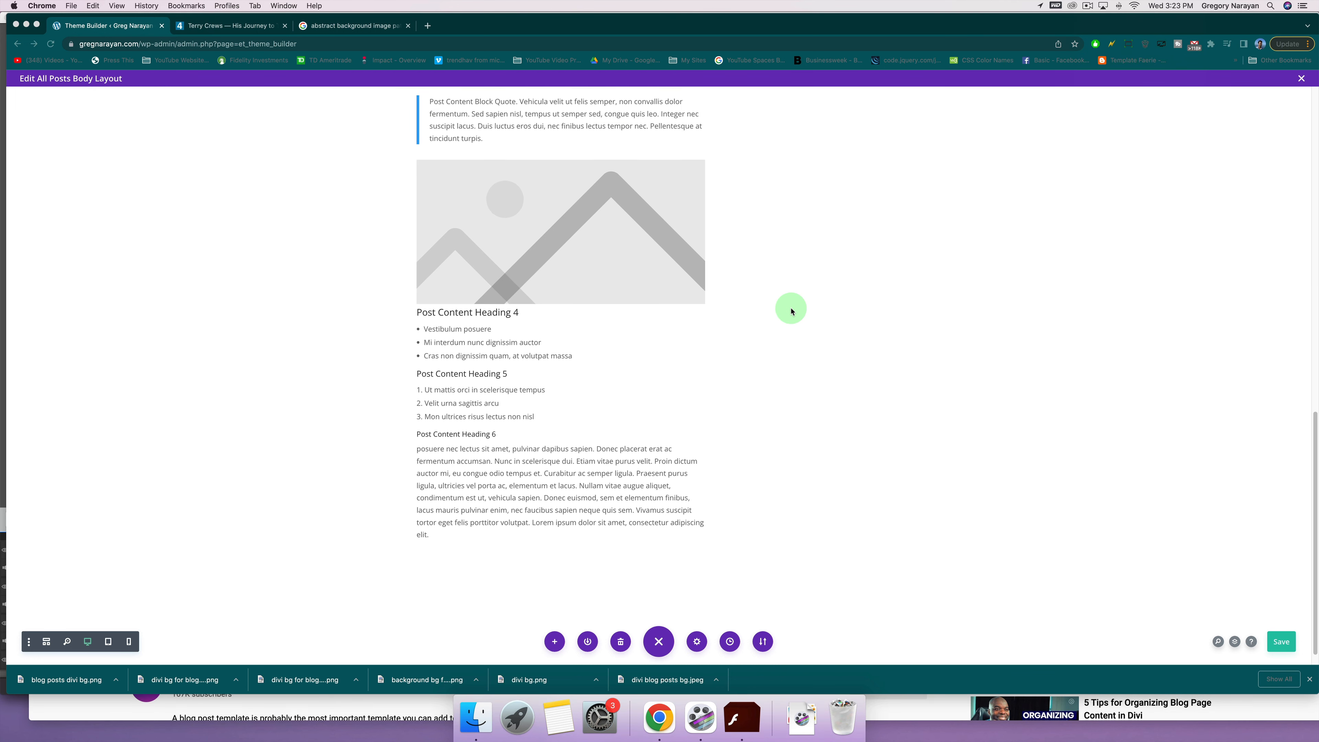
scroll(786, 306, "down", 1)
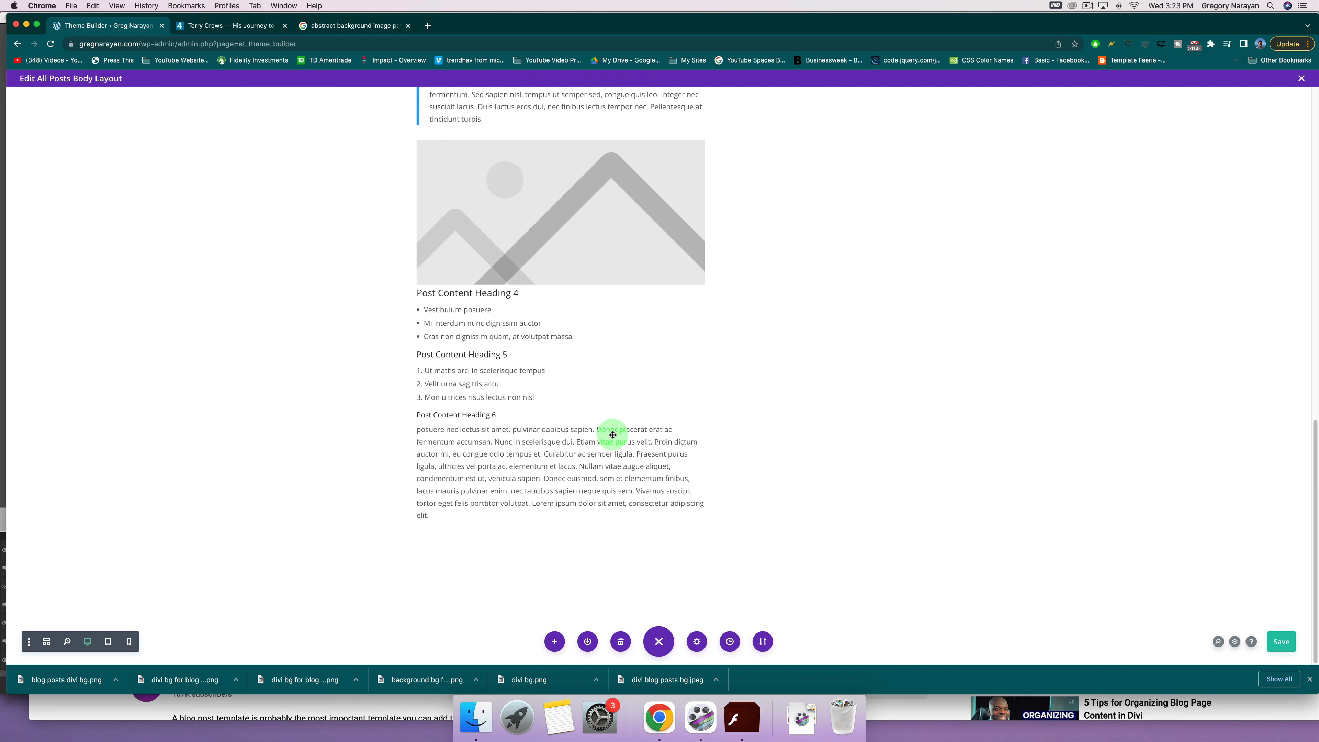
scroll(636, 463, "up", 4)
scroll(636, 464, "down", 4)
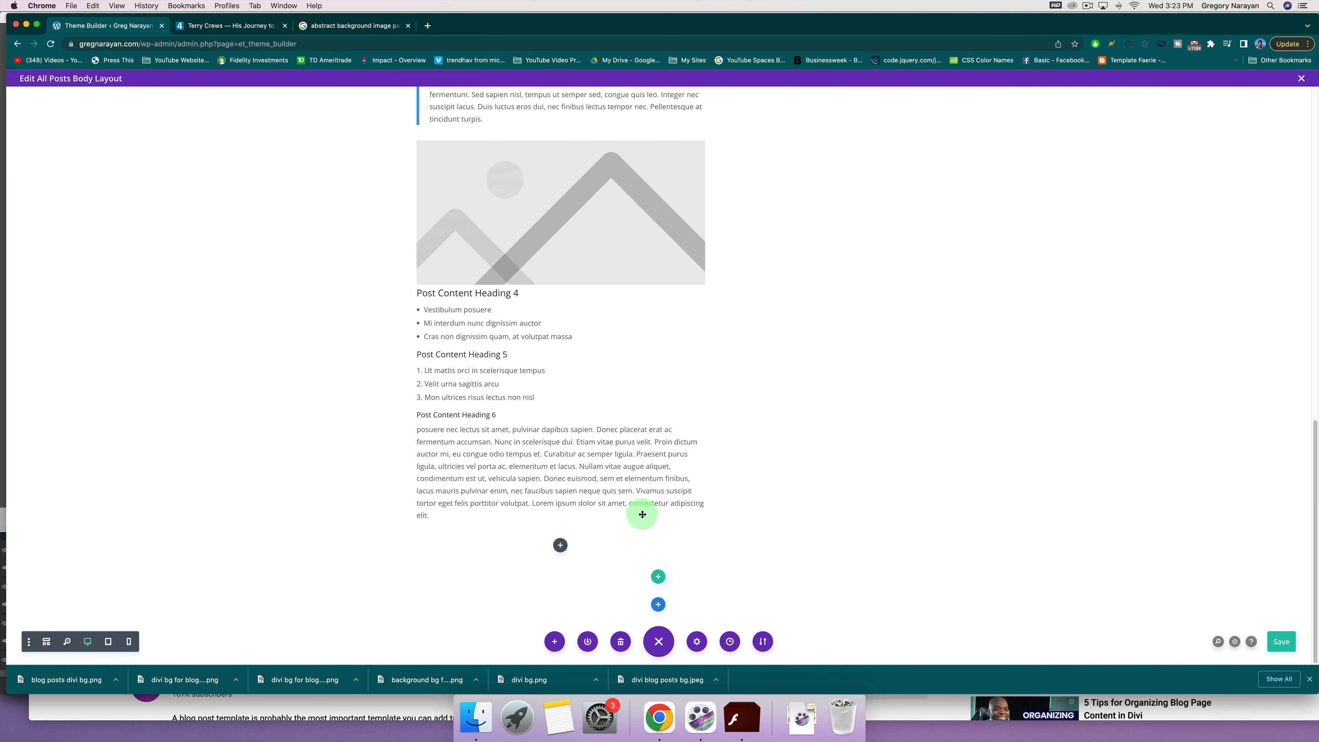
left_click(658, 576)
left_click(597, 385)
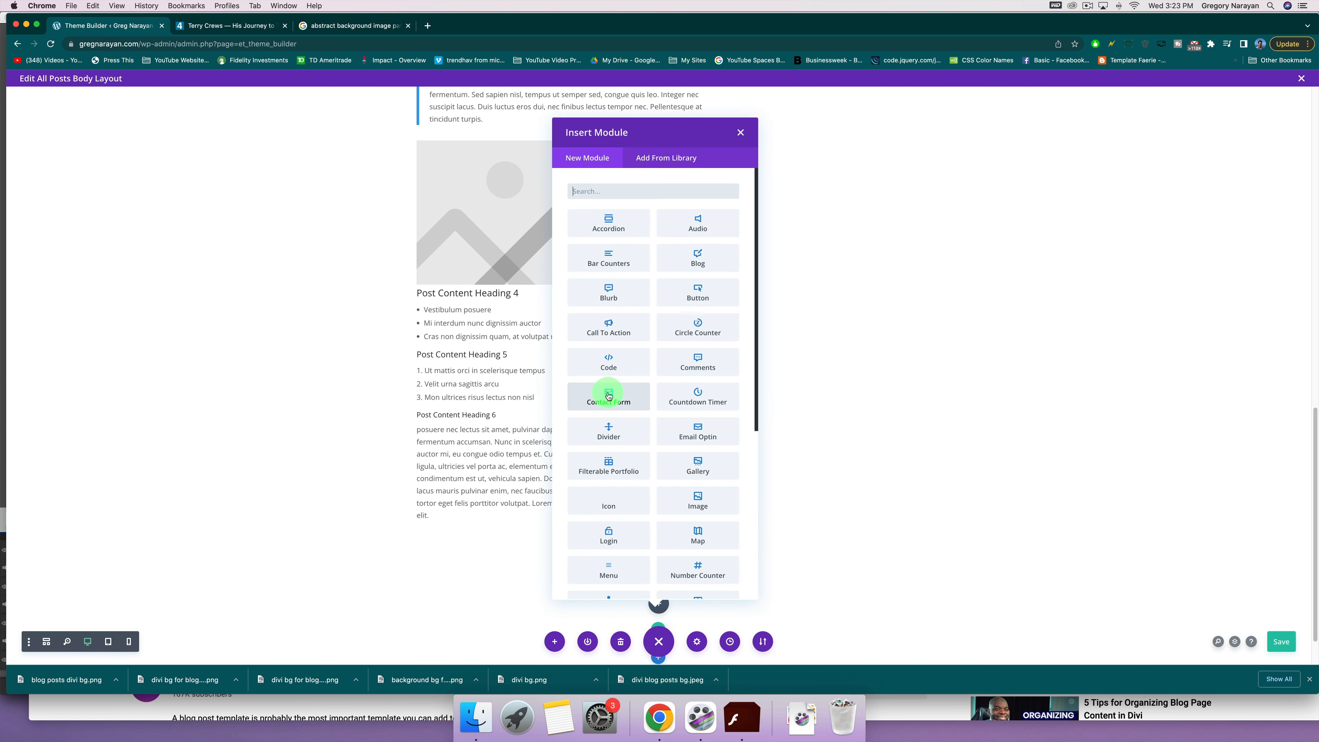
left_click(588, 187)
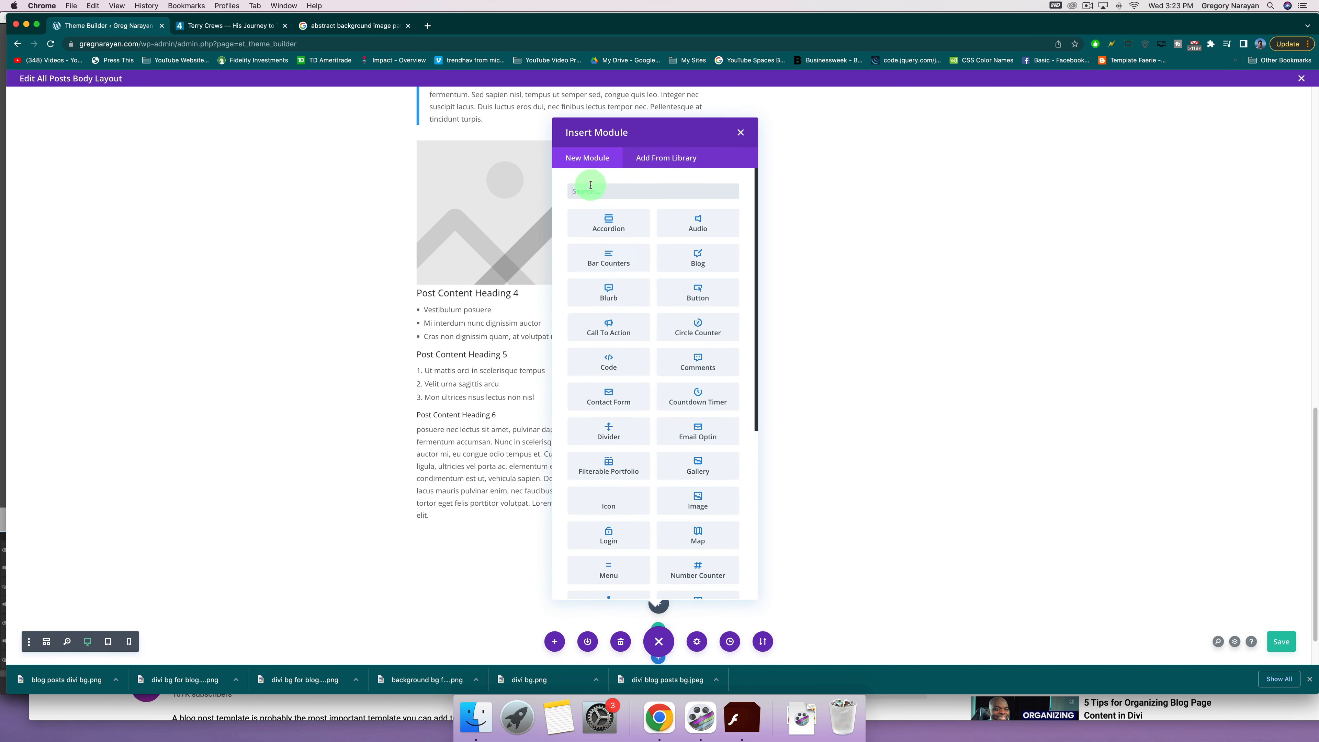
type("nav")
left_click(600, 223)
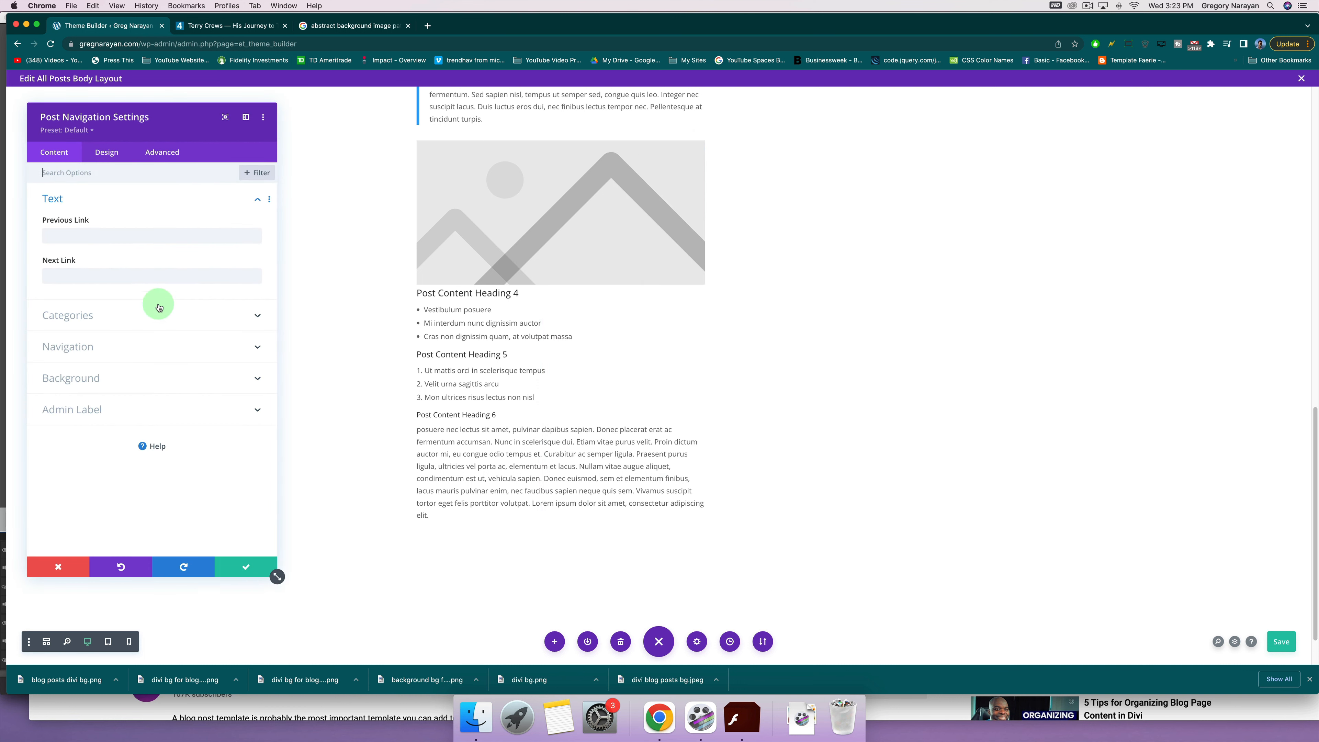
Set both the Previous Link and Next Link text of the Post Navigation module to %title.
left_click(112, 238)
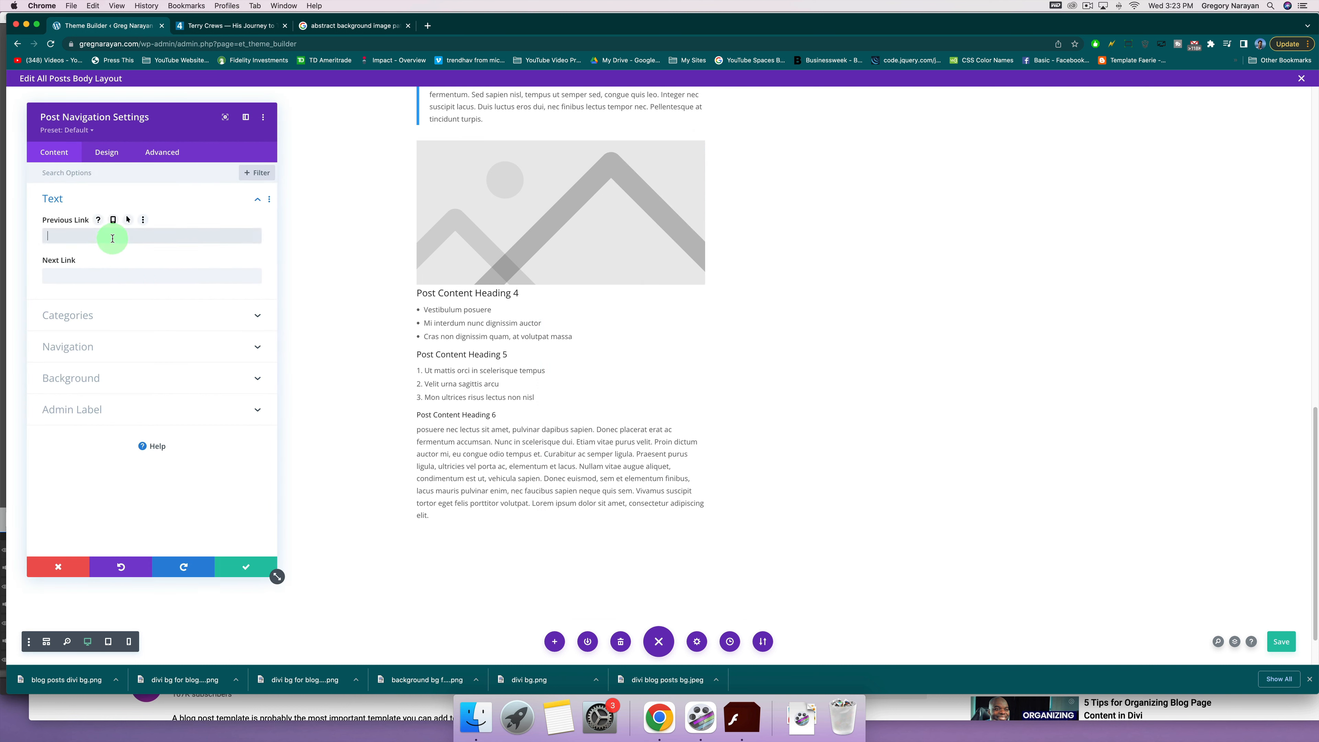
type("%title")
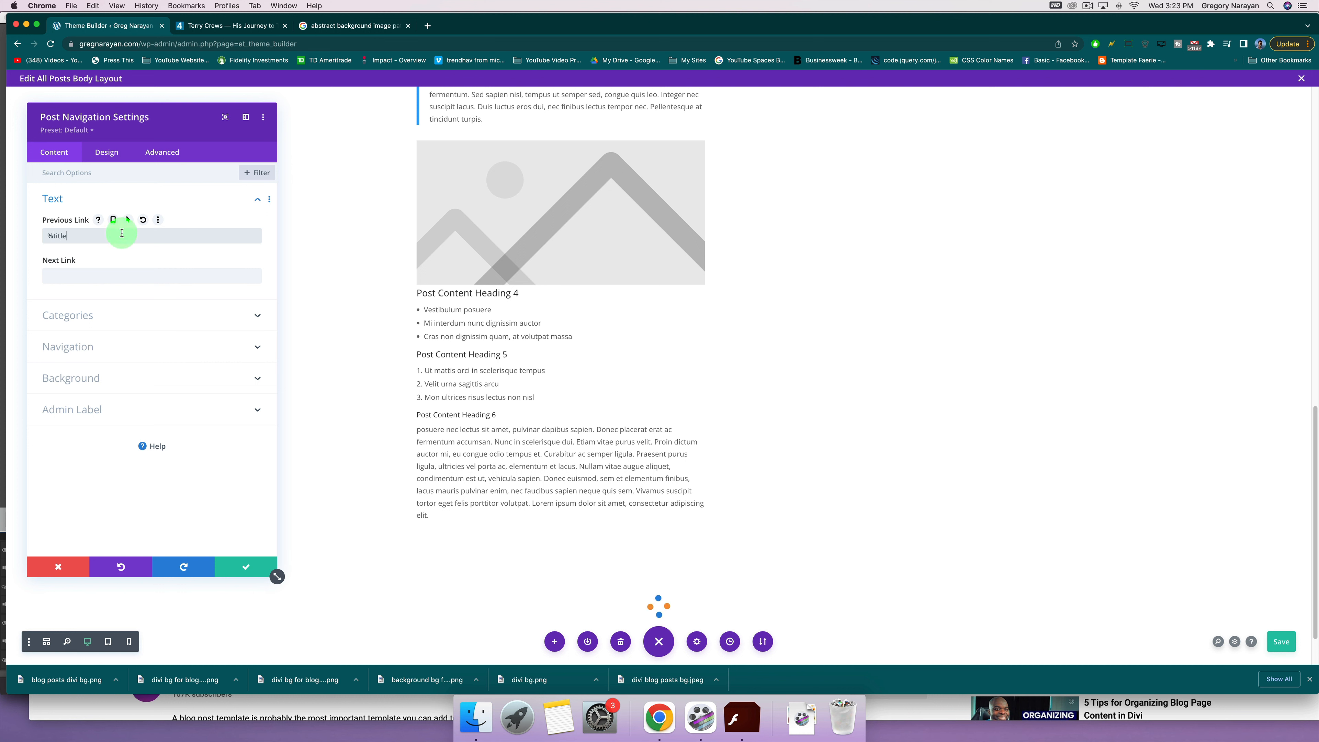
left_click(65, 278)
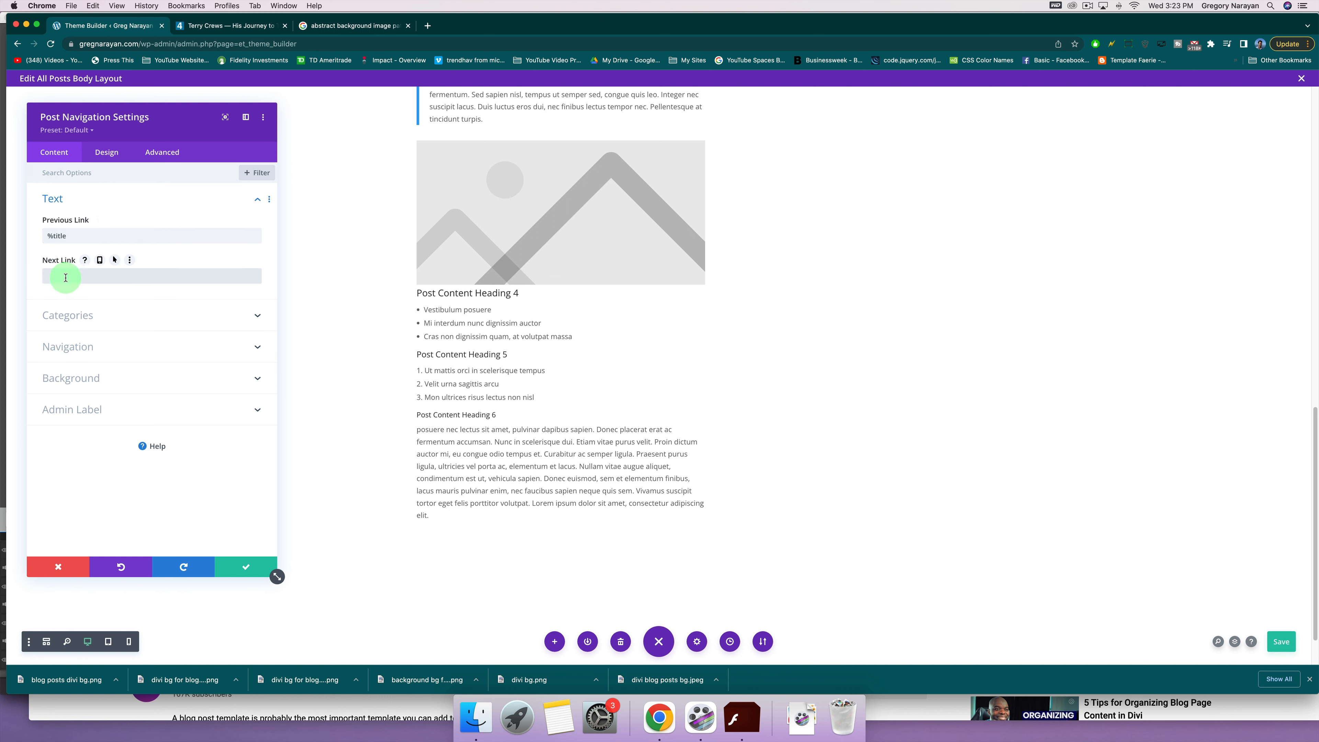
type("z")
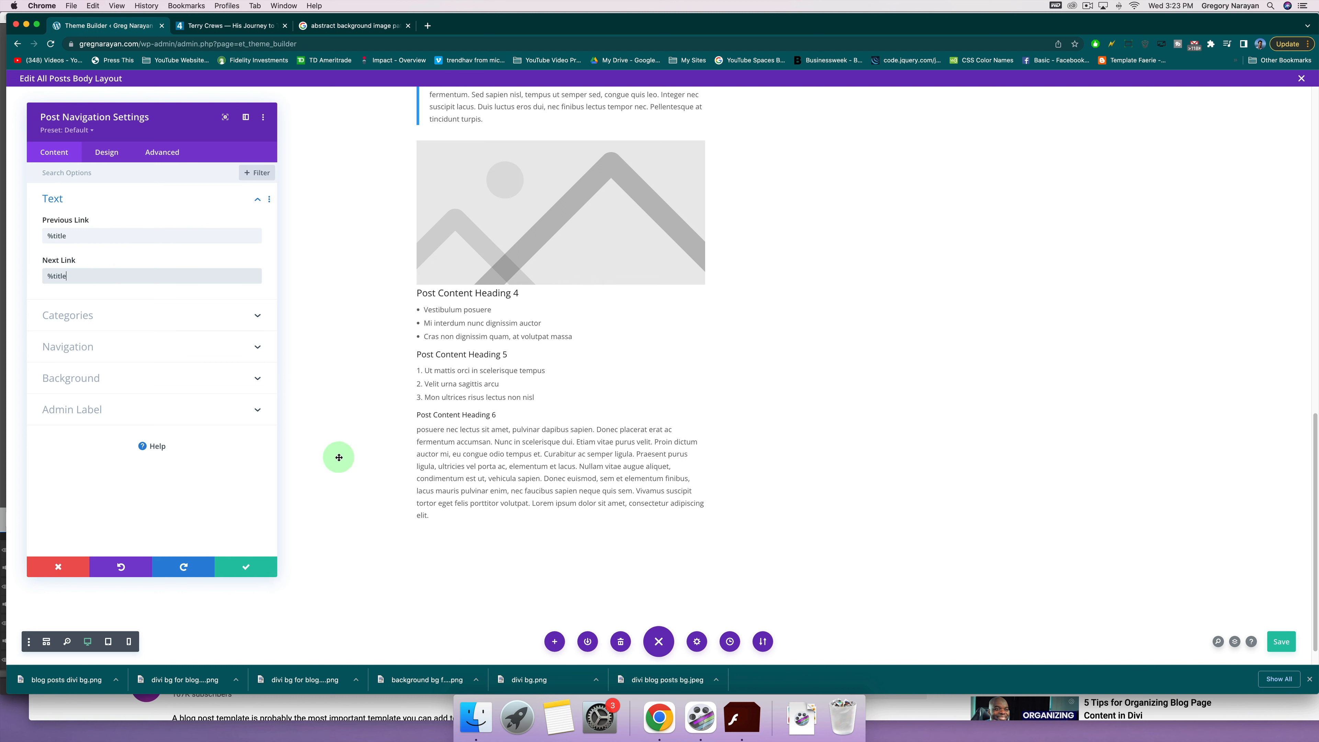
Change the Previous Link text to "Previous Read: %title", then save the navigation module and the body layout.
left_click(49, 237)
type("Previous Read:")
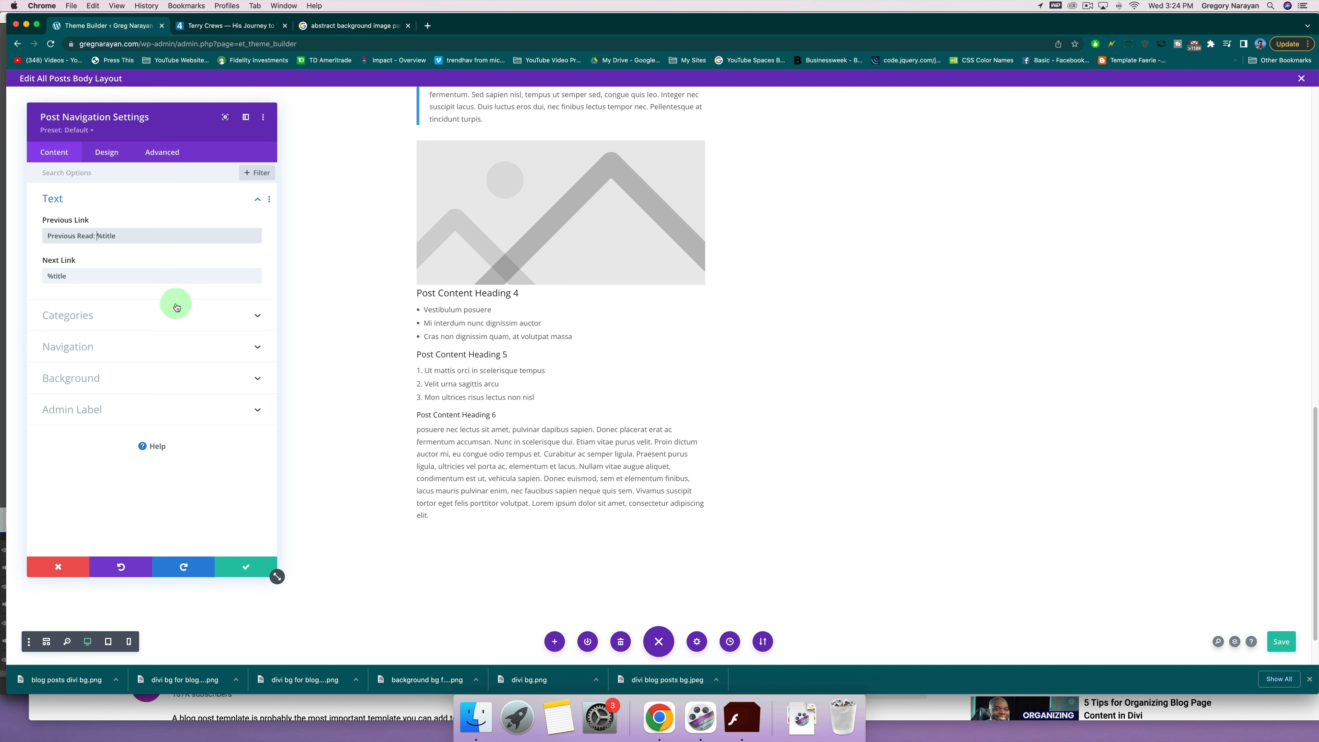
scroll(636, 431, "down", 2)
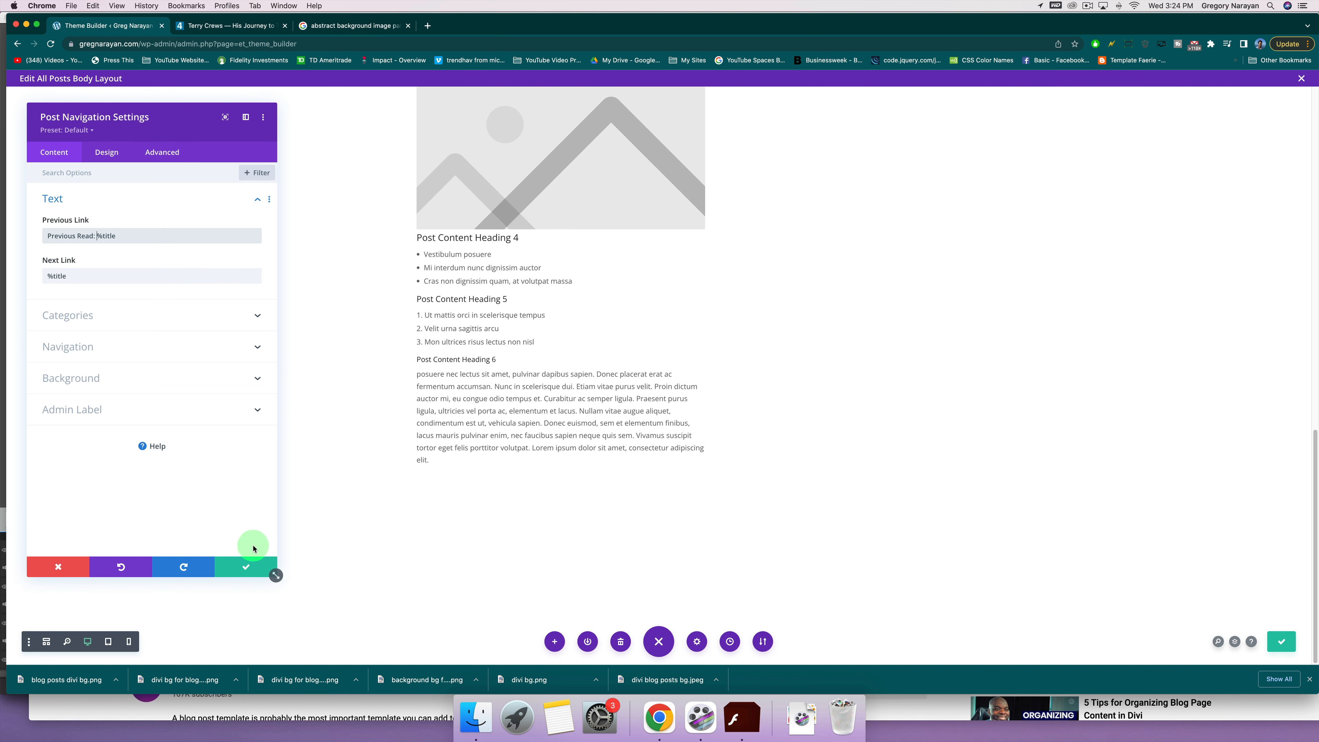
left_click(250, 563)
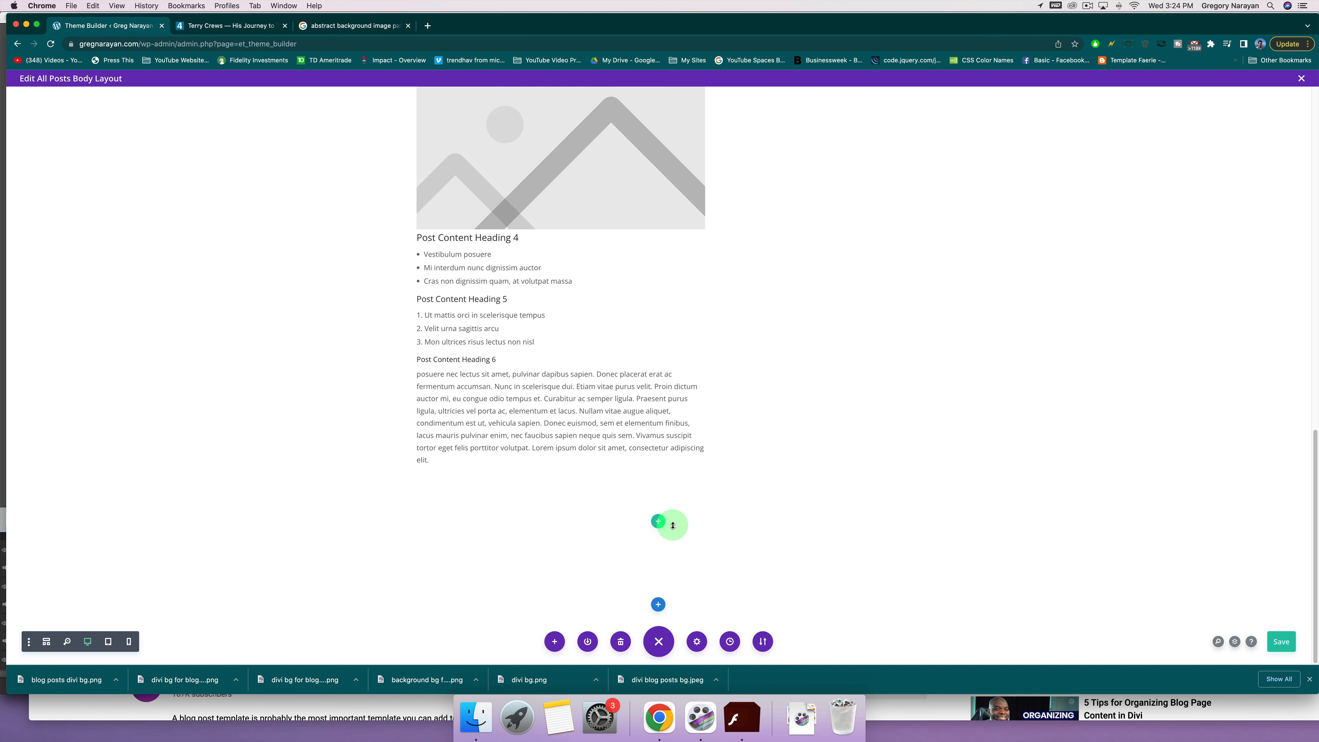
left_click(1284, 643)
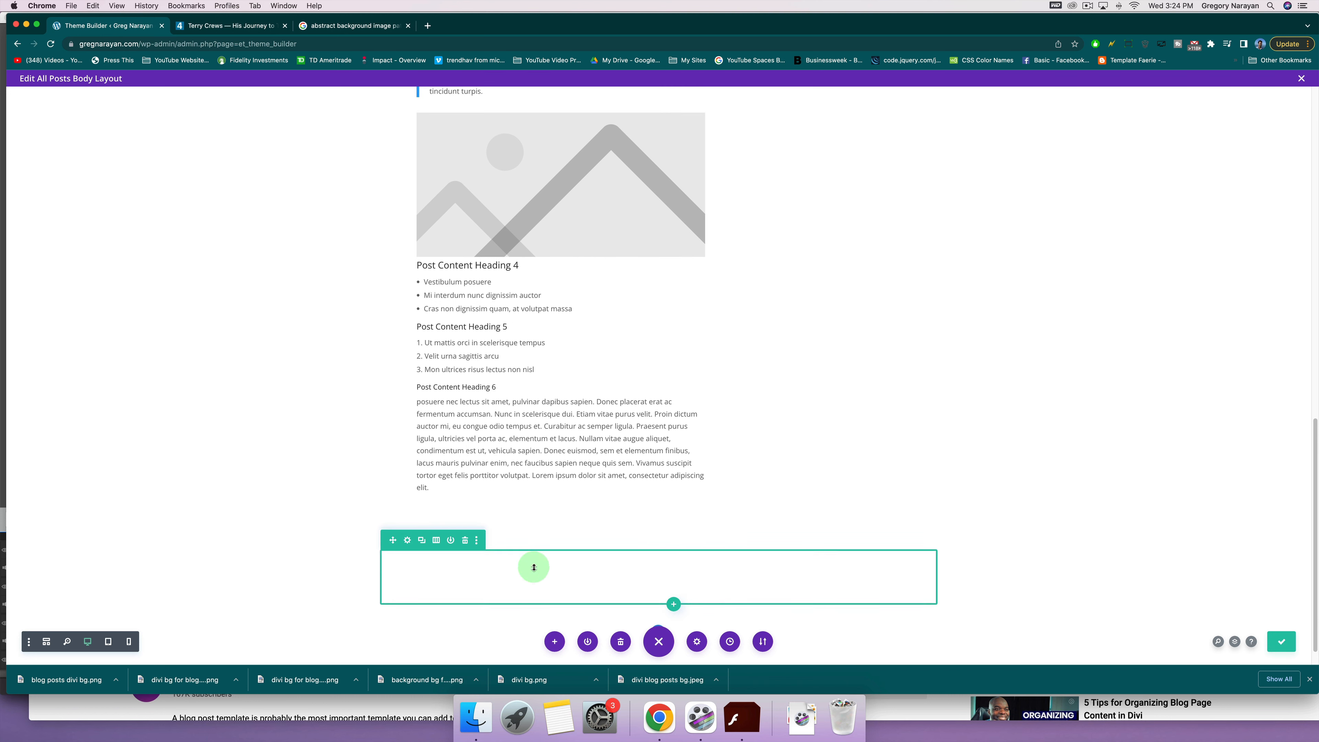
Review the settings of the Post Navigation module and of the row that contains it.
left_click(644, 569)
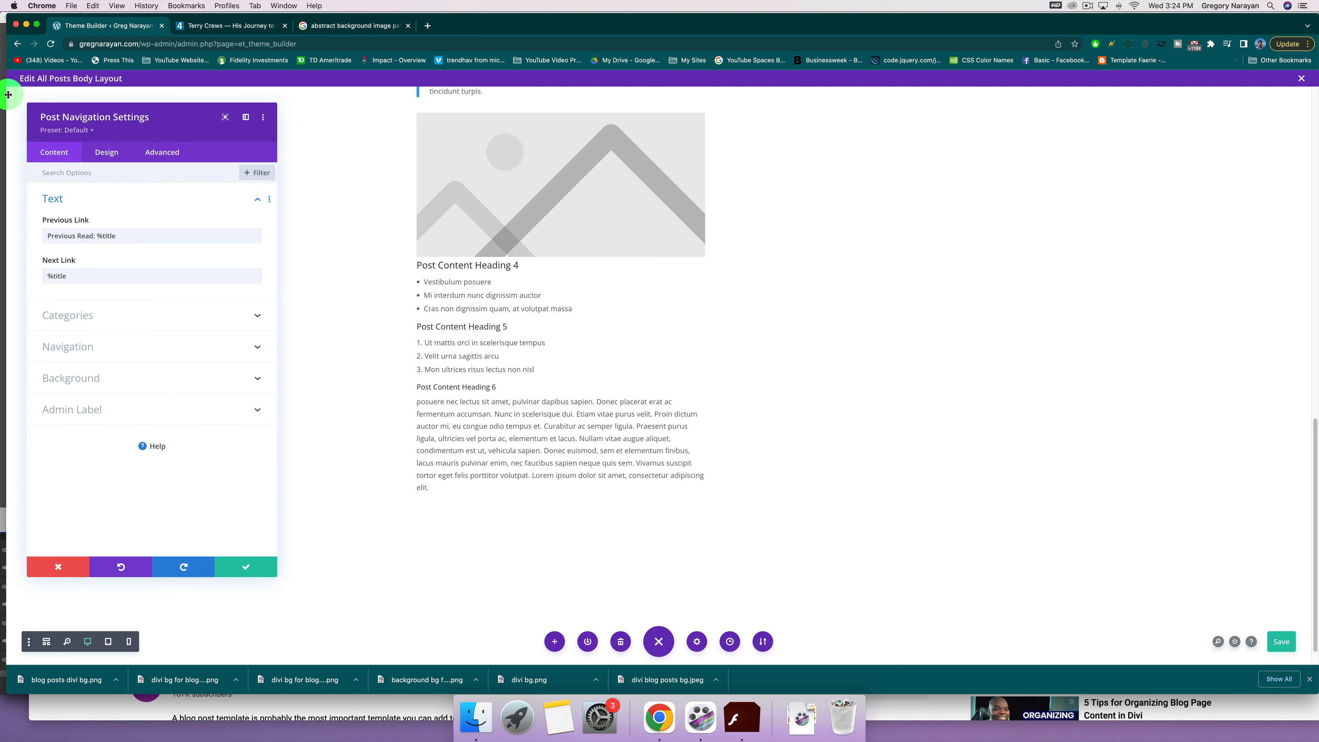
left_click(246, 567)
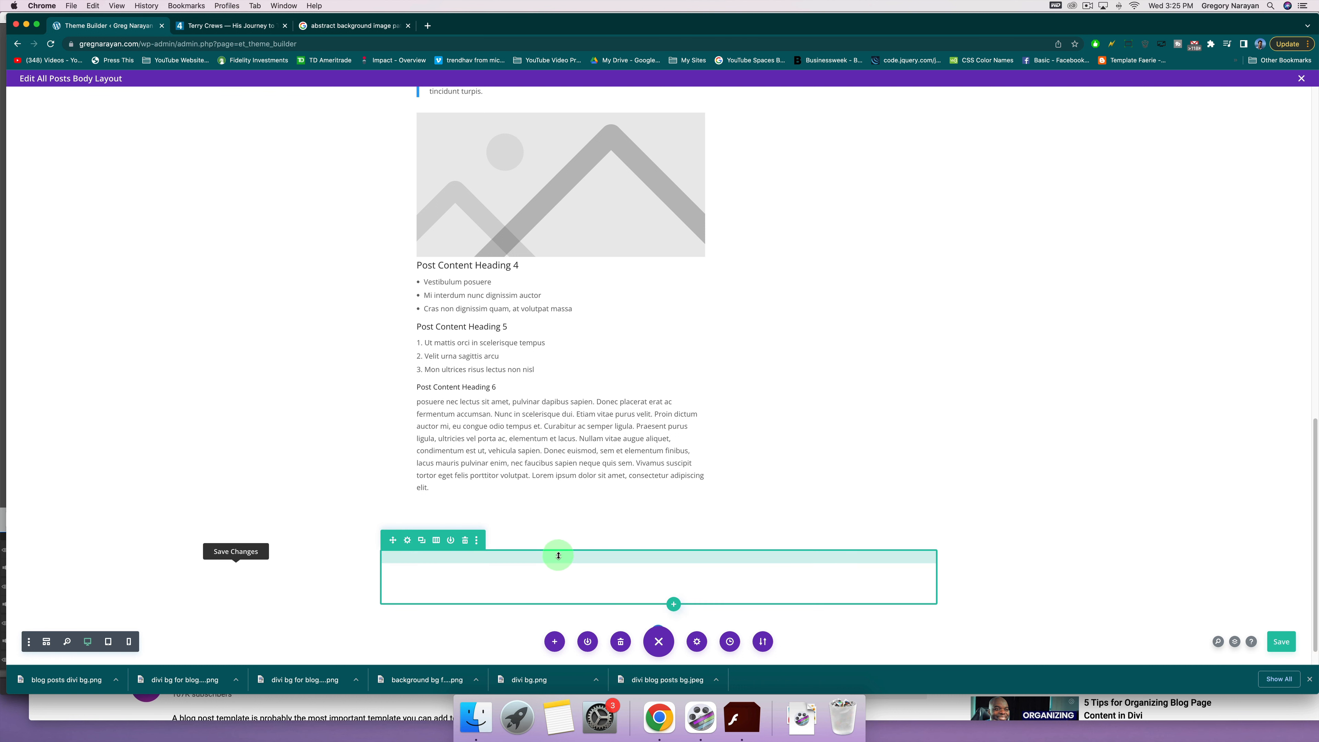
left_click(407, 540)
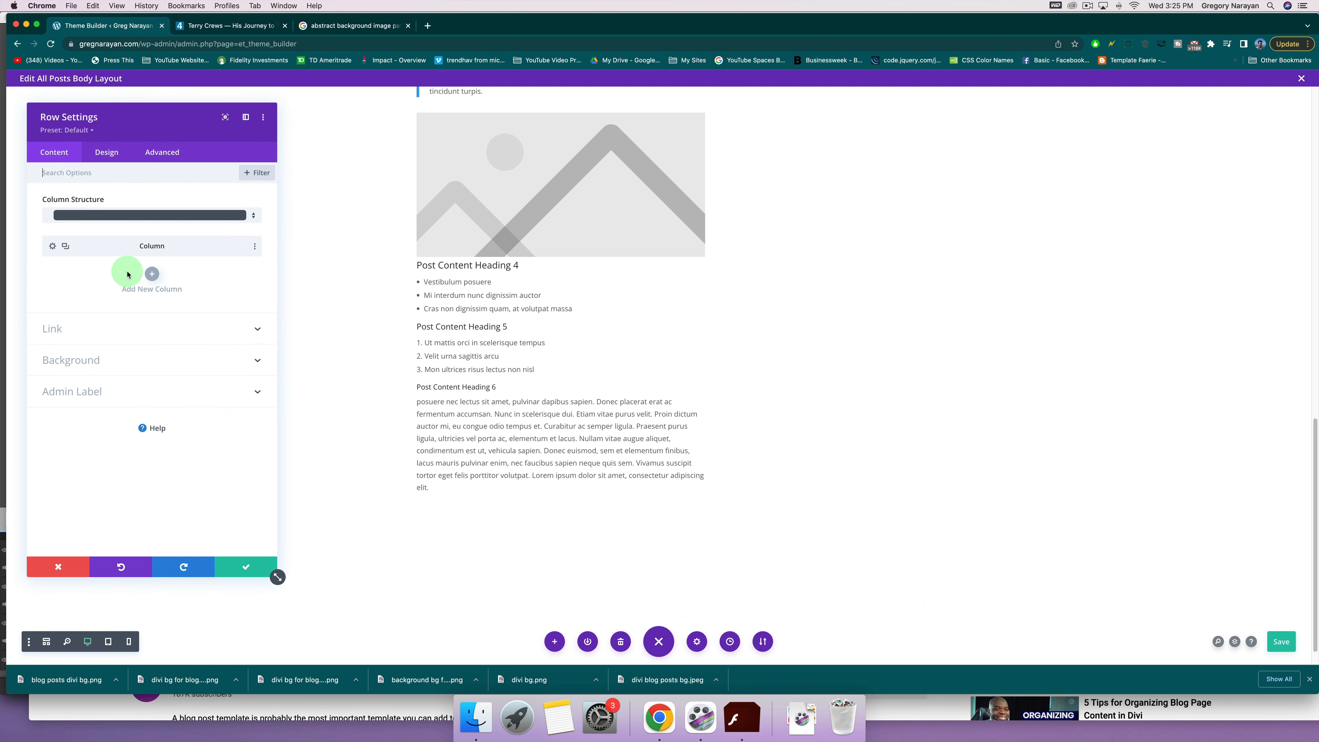
left_click(244, 567)
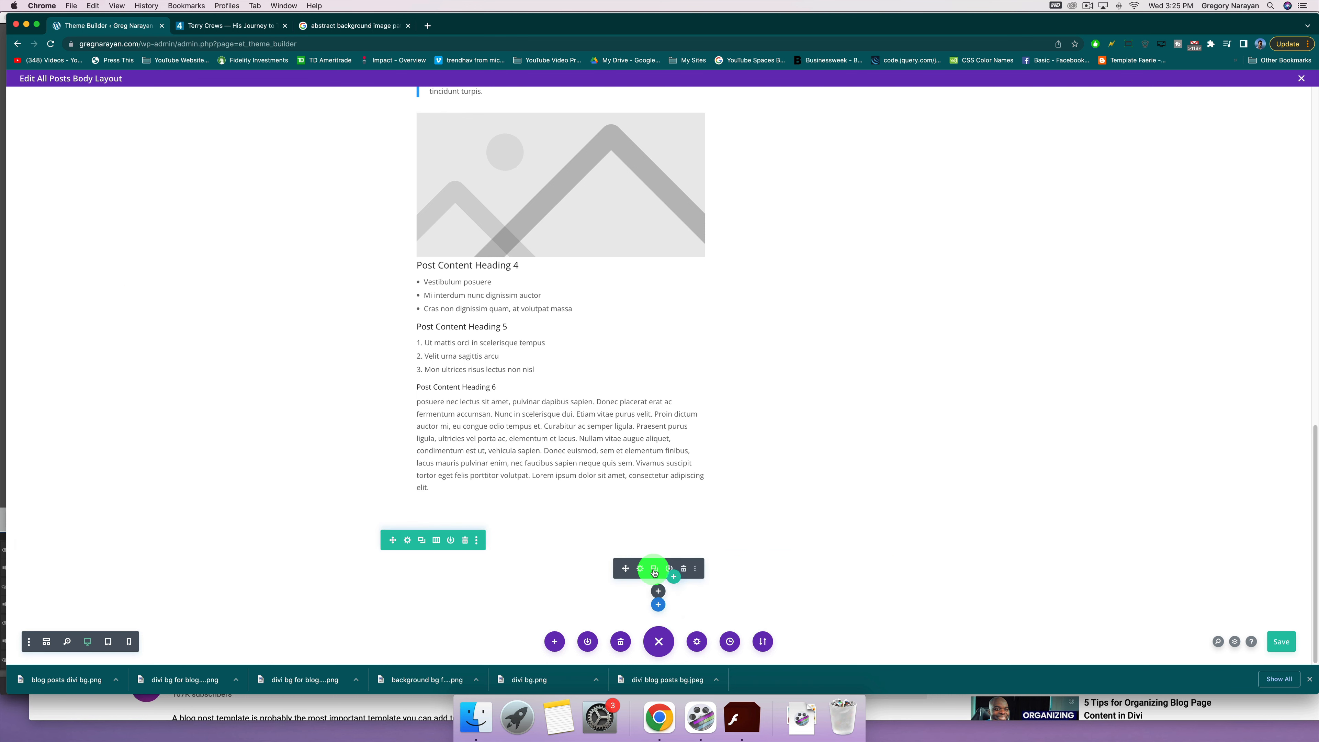
left_click(640, 568)
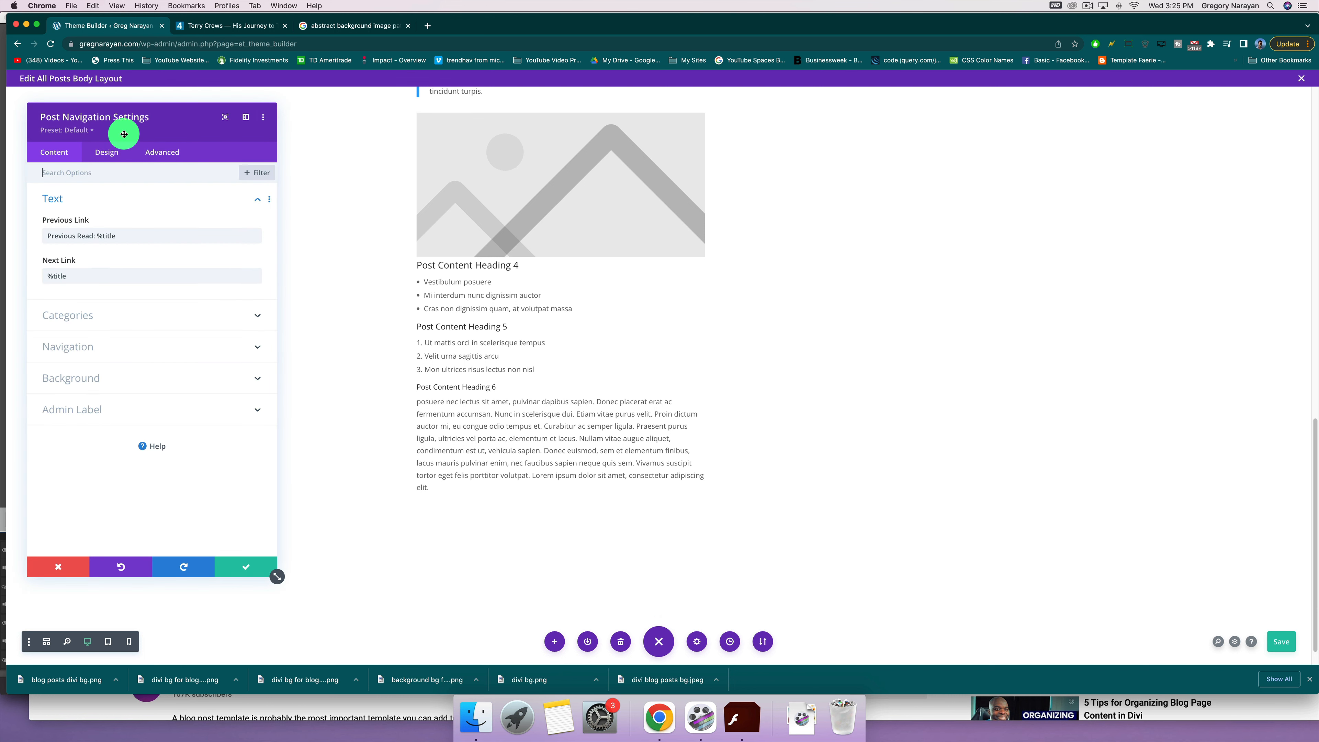
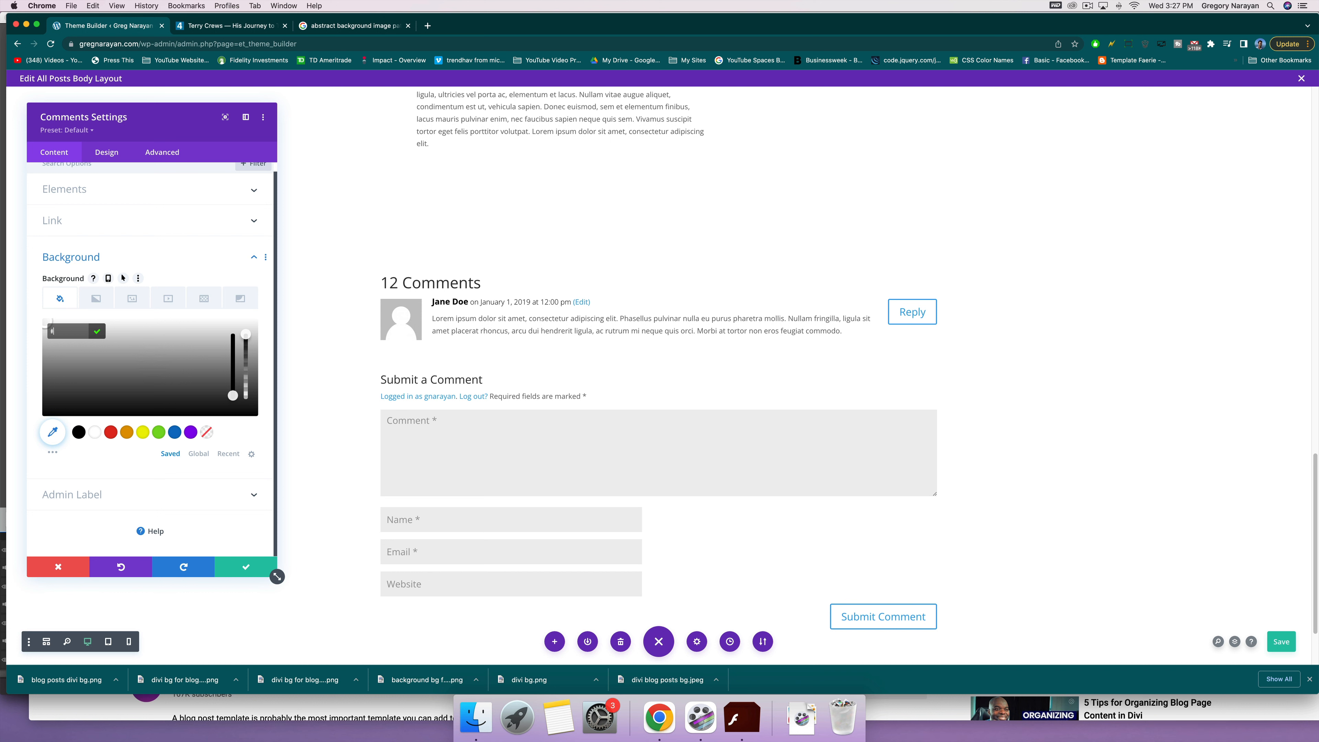
Give the Comments module a gray background color.
type("cccc")
left_click(92, 341)
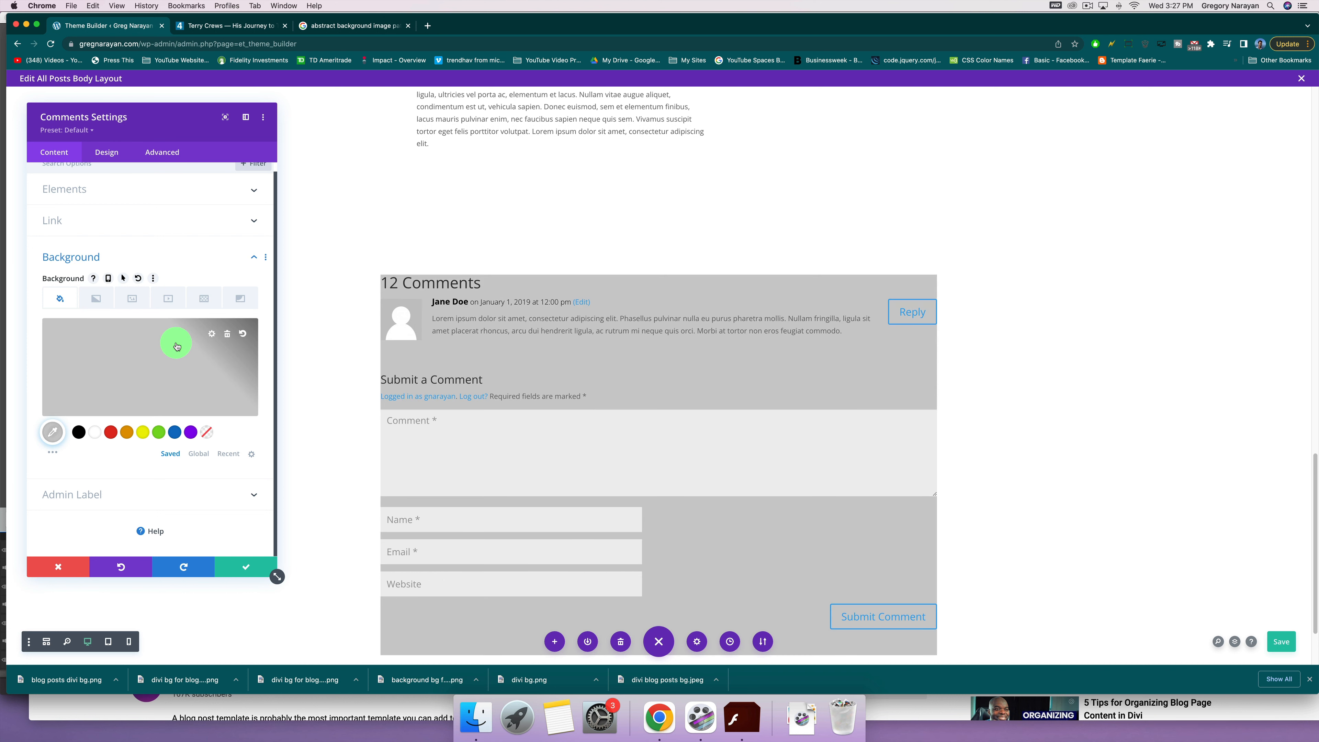
left_click(415, 387)
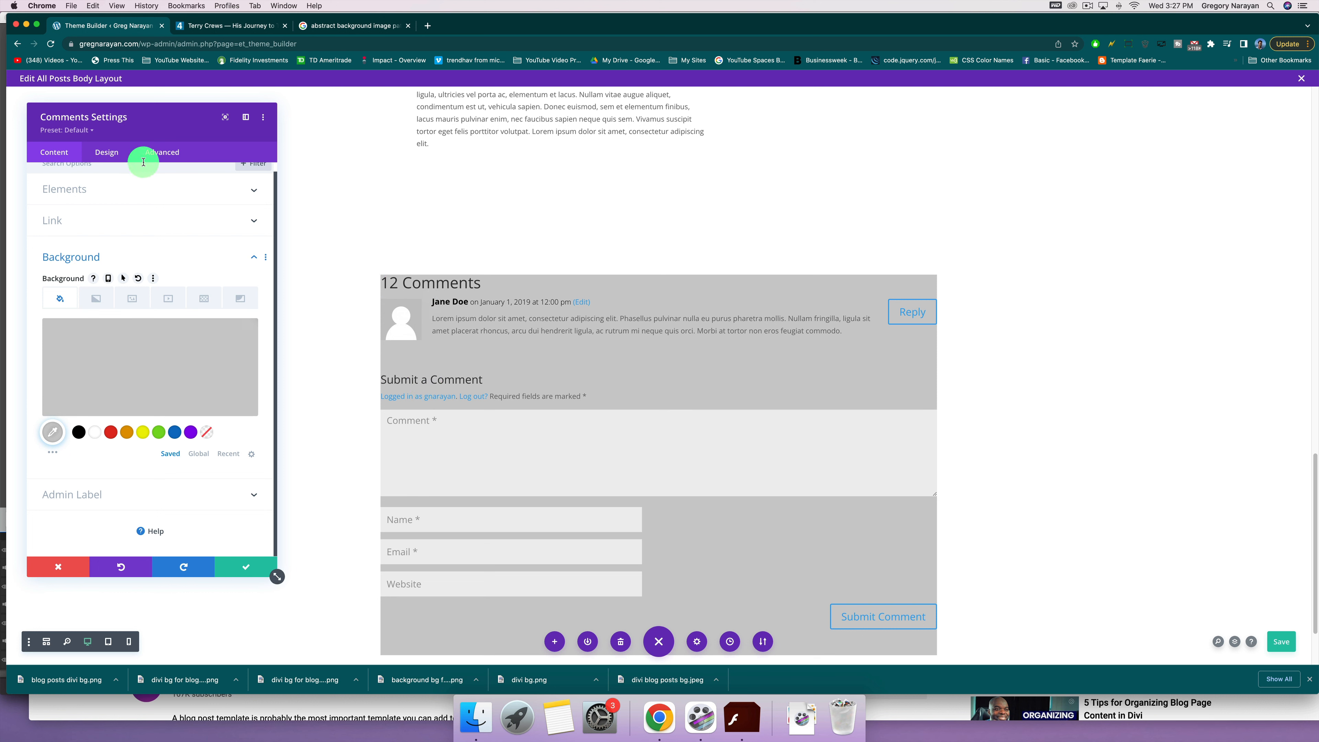
Set the Comments module's padding to 20px on all four sides and save the module settings.
left_click(108, 153)
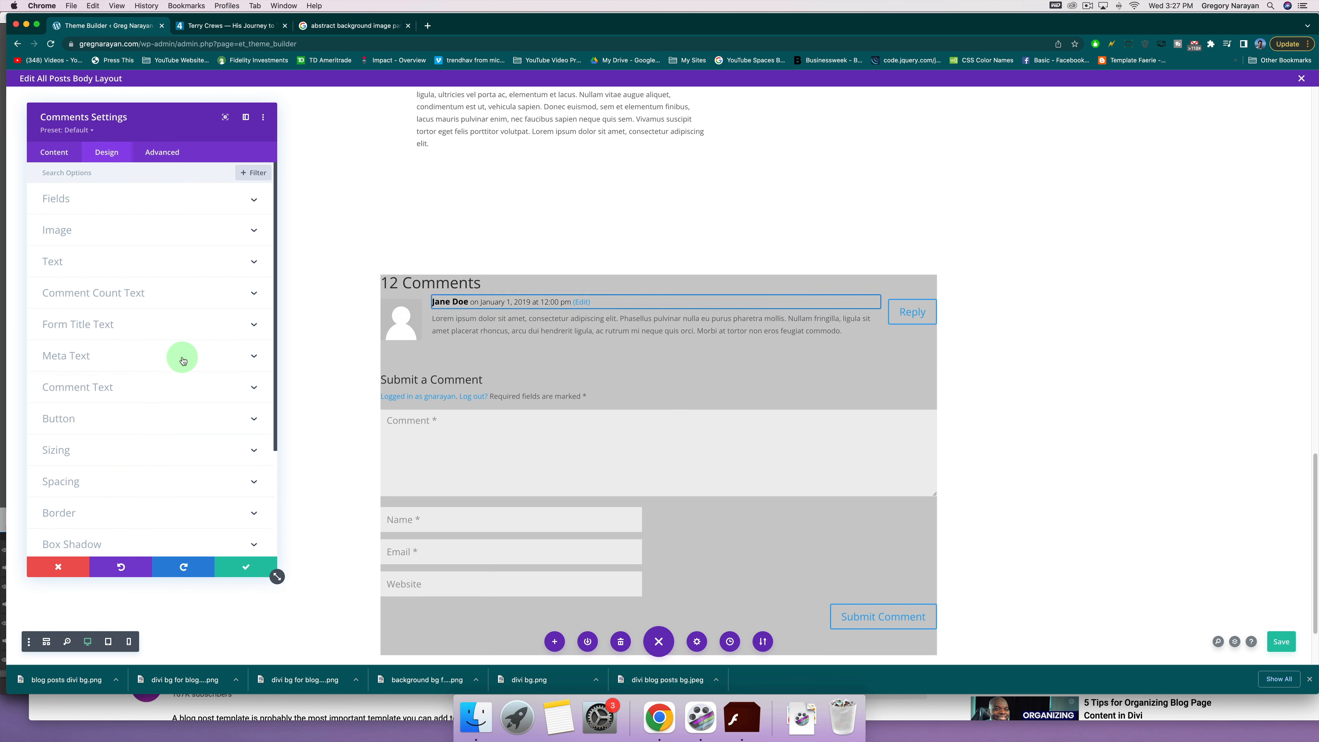
scroll(174, 469, "down", 1)
left_click(174, 469)
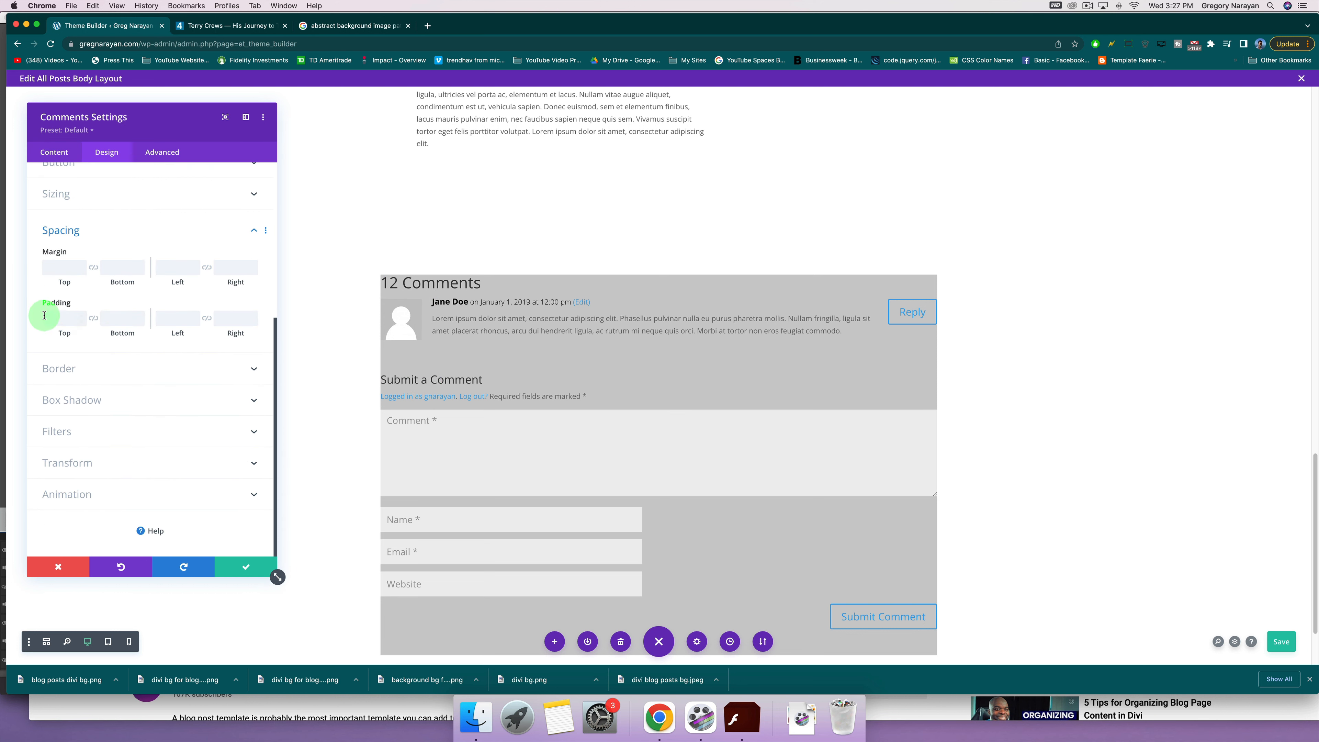
type("20")
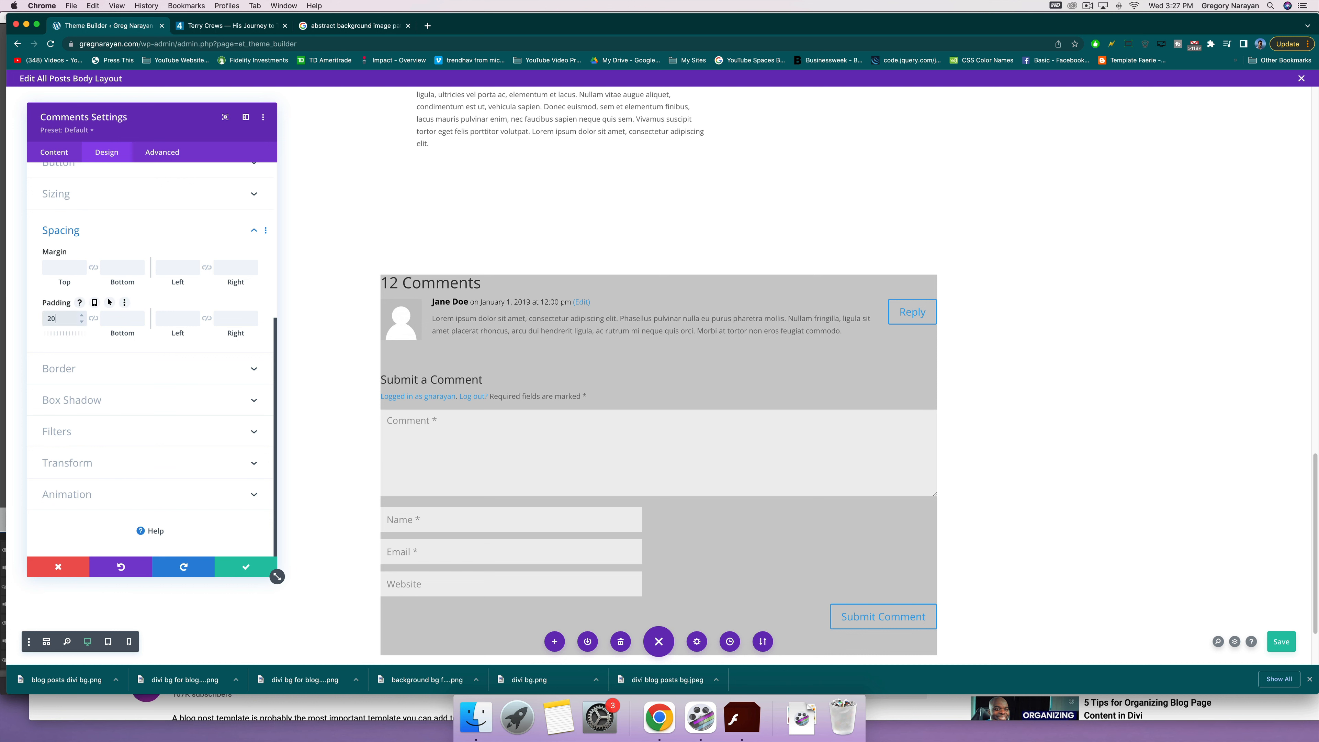
type("px")
left_click(93, 318)
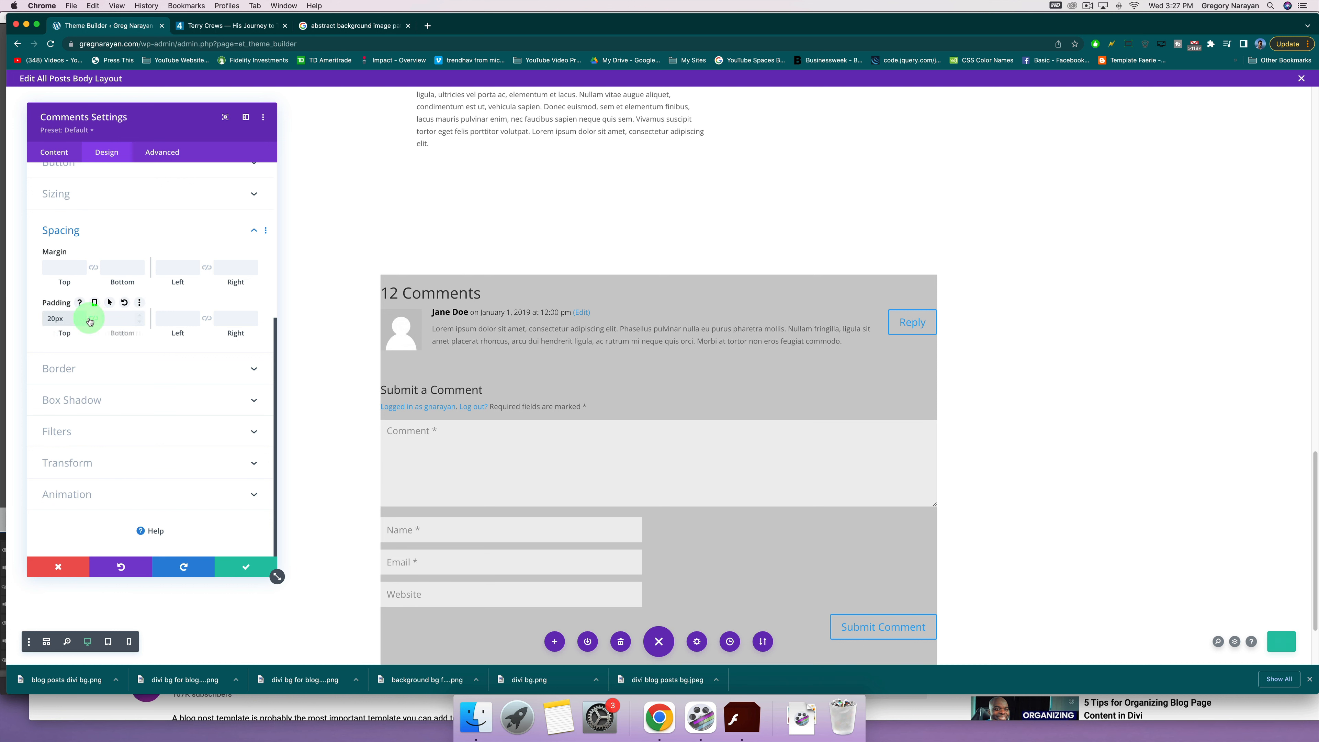
left_click(178, 318)
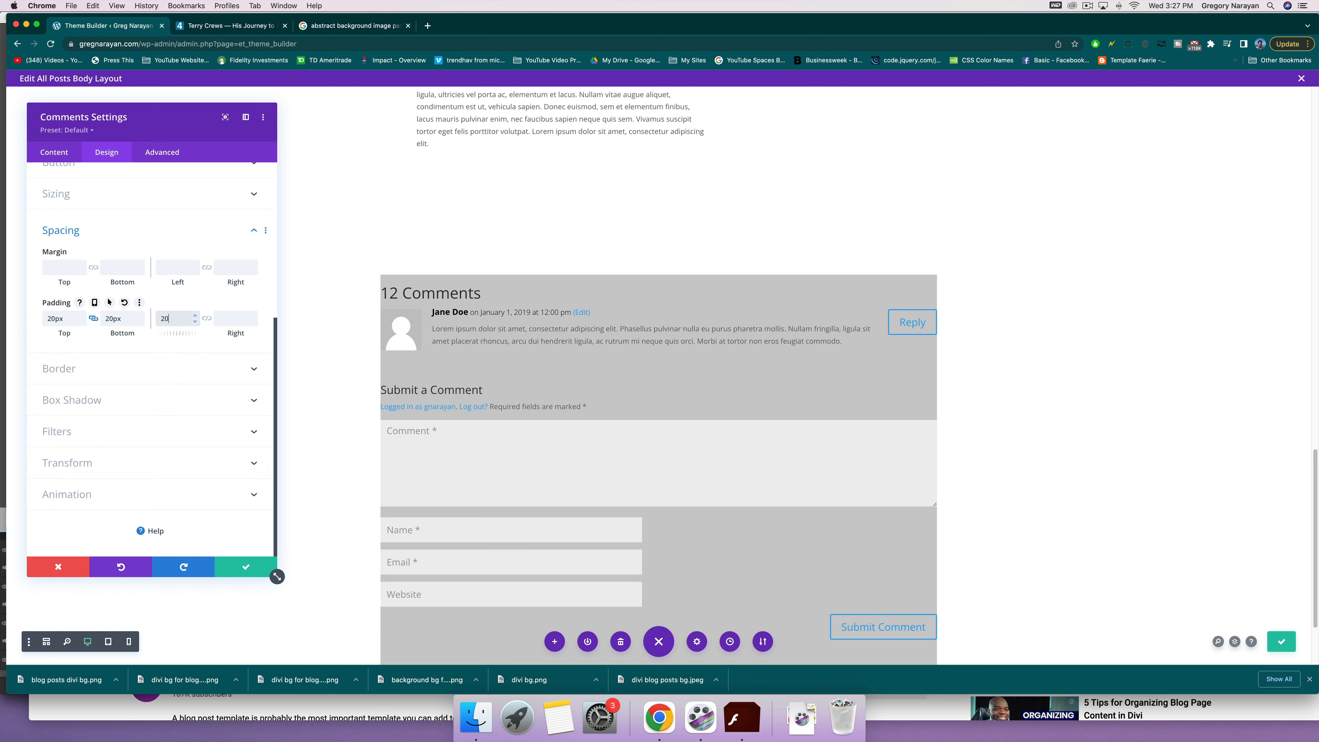
type("20")
left_click(206, 318)
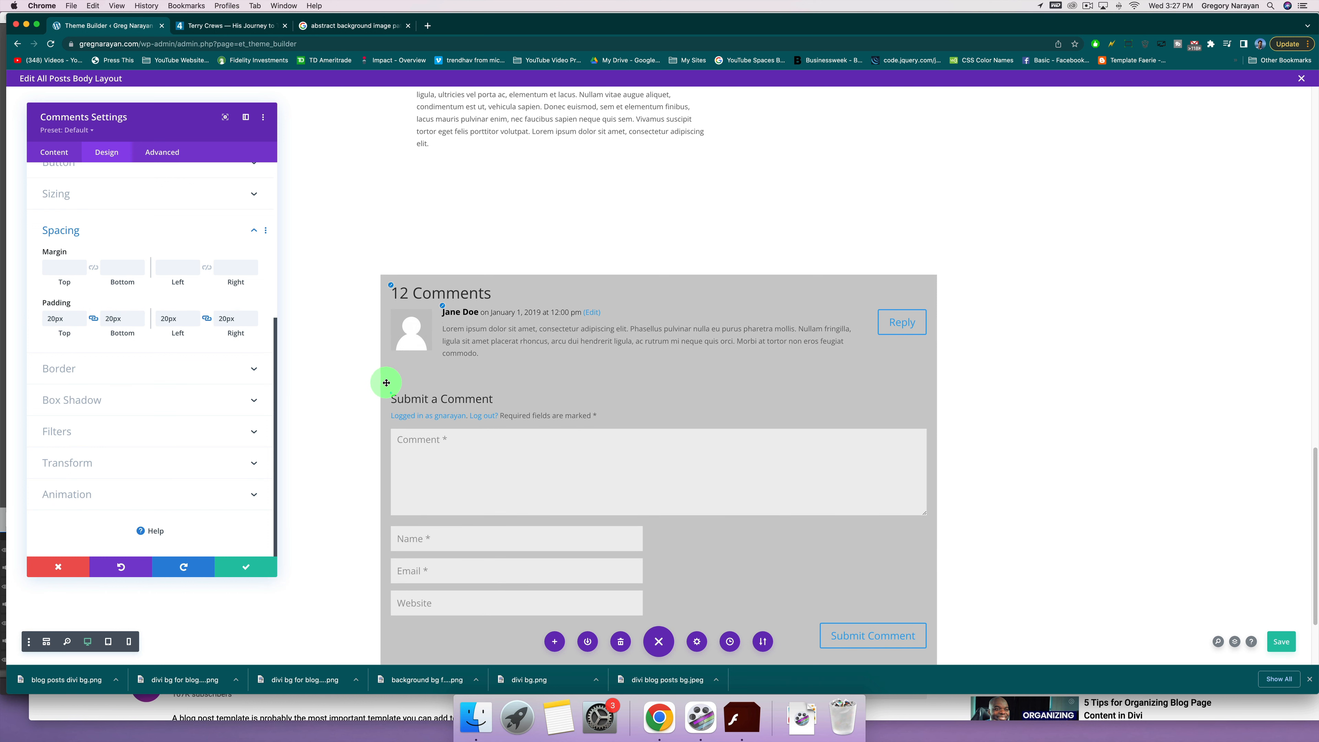
scroll(387, 385, "down", 3)
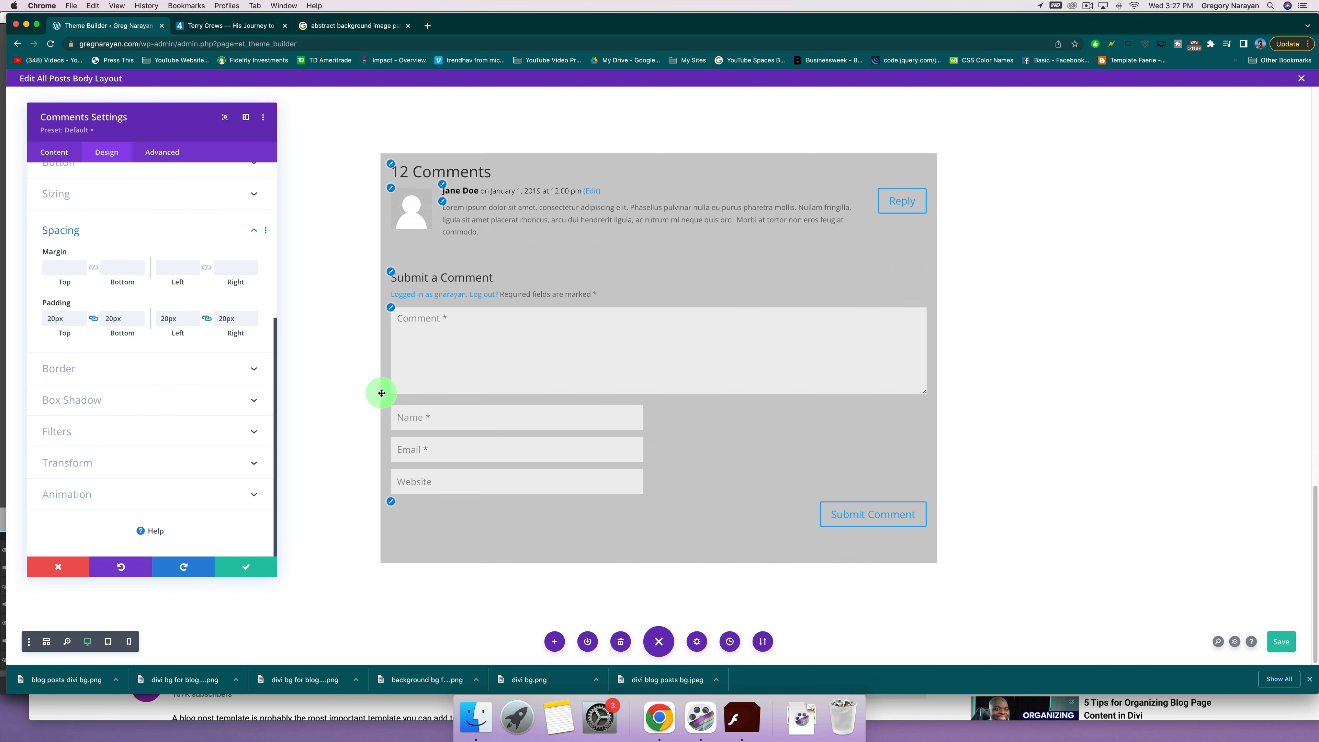
left_click(239, 571)
Add a single-column row between the post navigation row and the comments, and insert a Blog module in it.
scroll(551, 424, "up", 8)
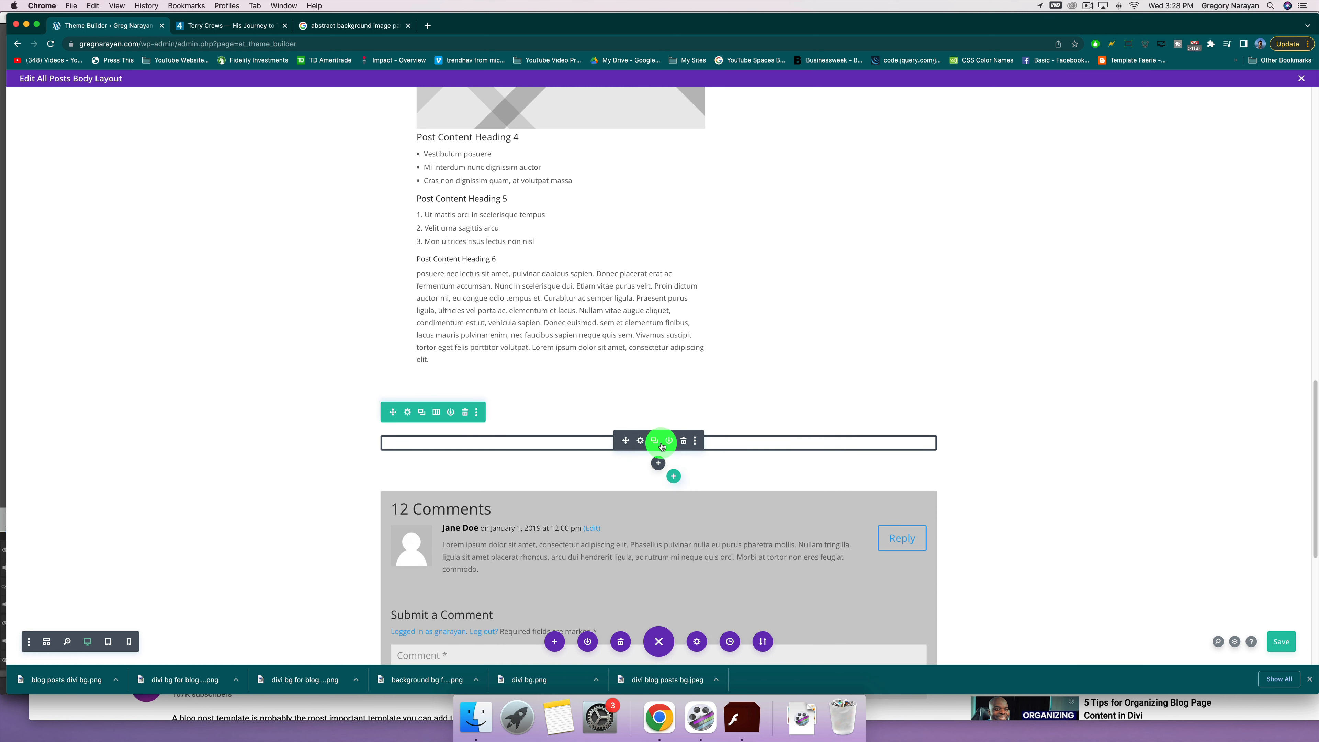
left_click(682, 440)
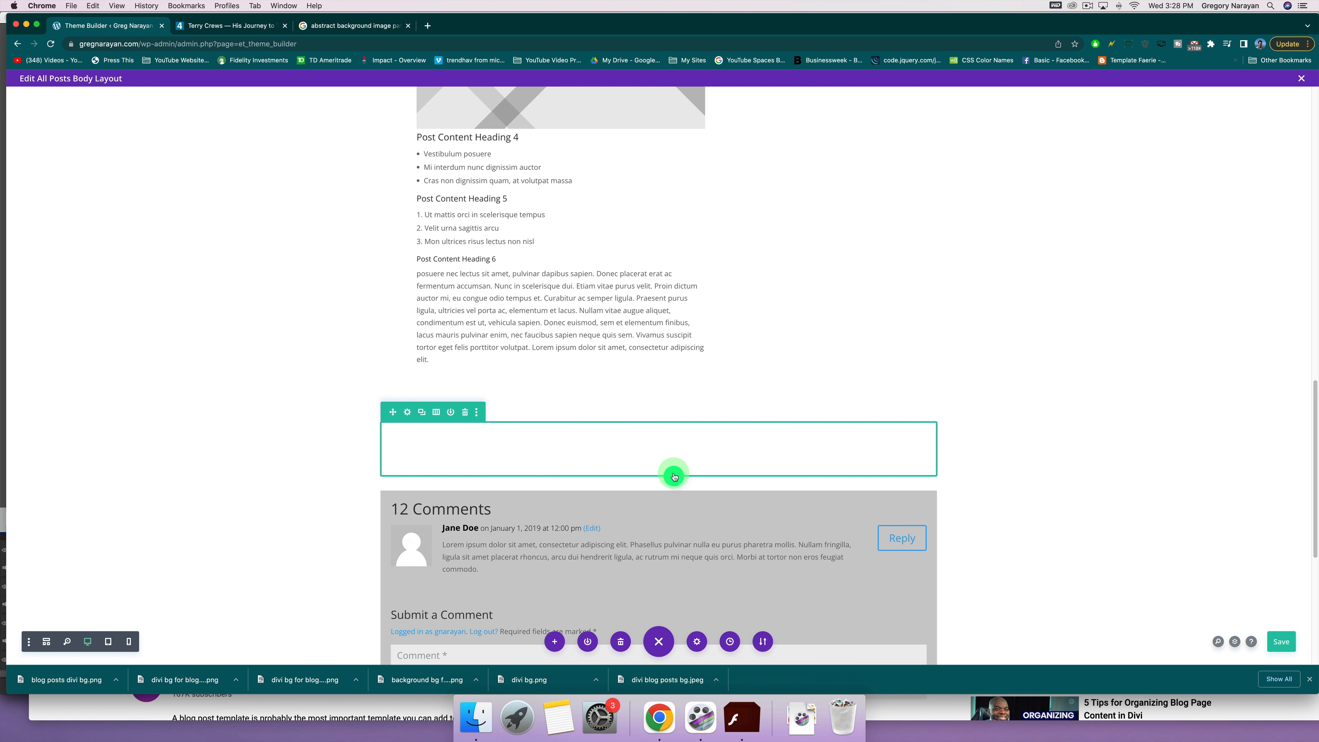
left_click(674, 477)
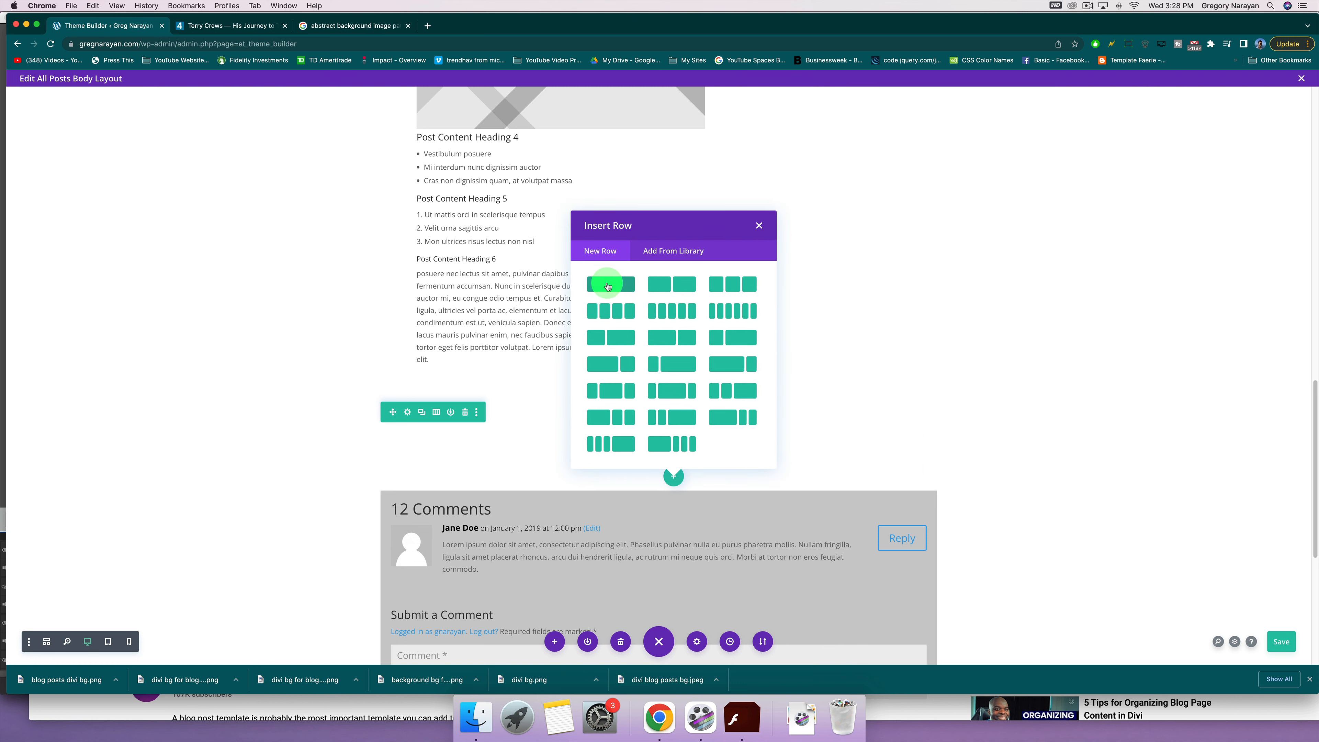
left_click(608, 286)
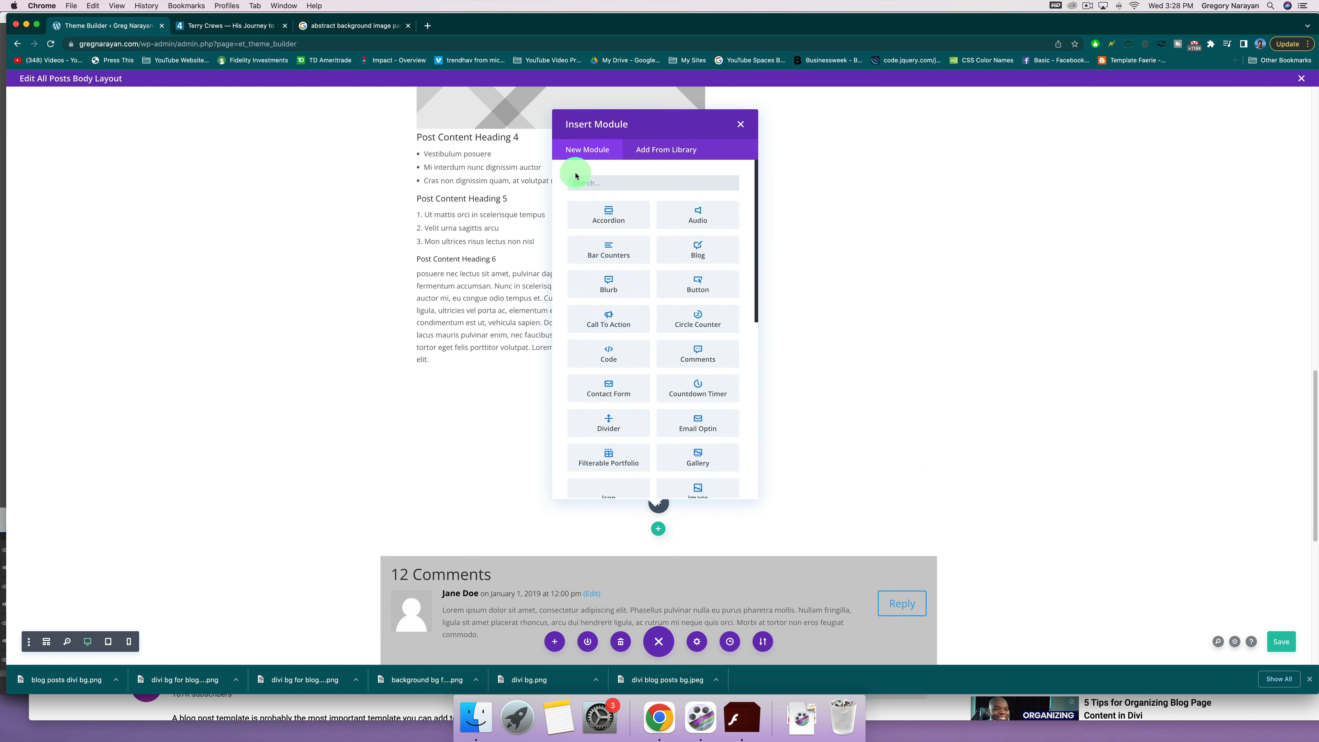
type("blog")
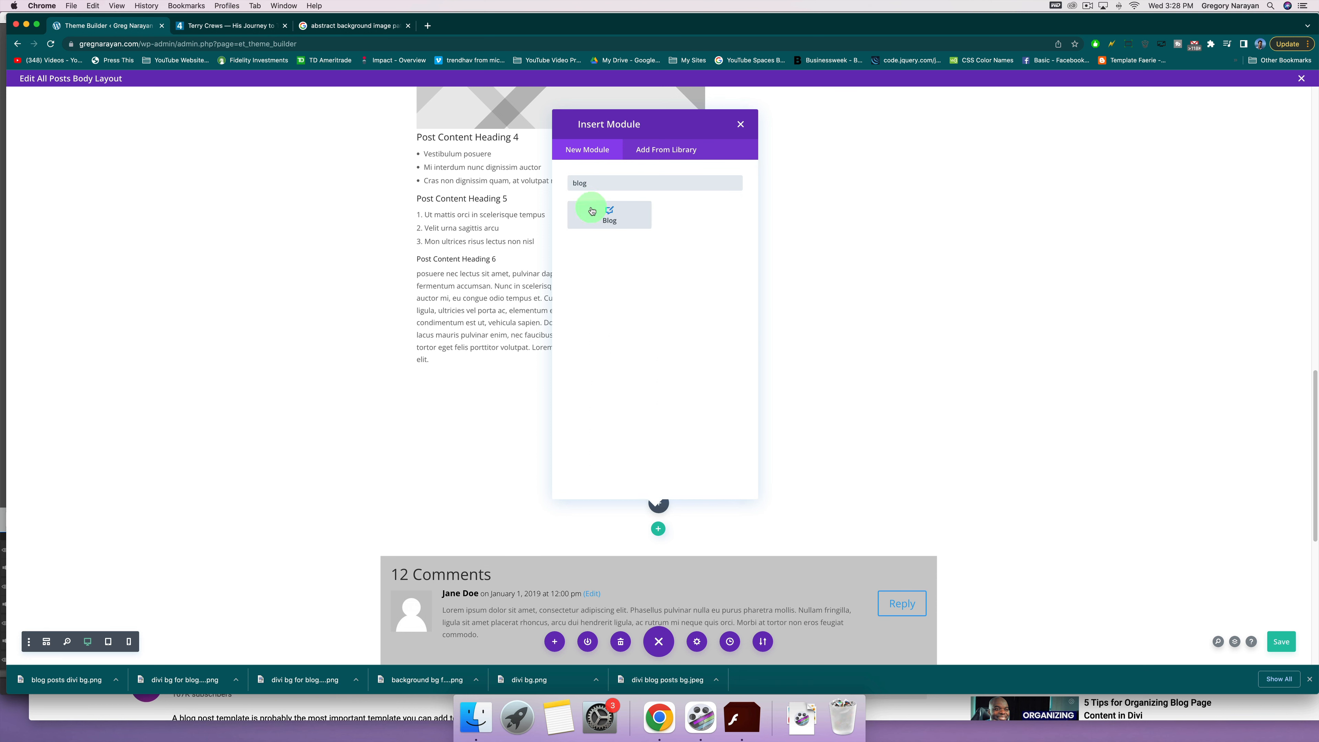
left_click(591, 208)
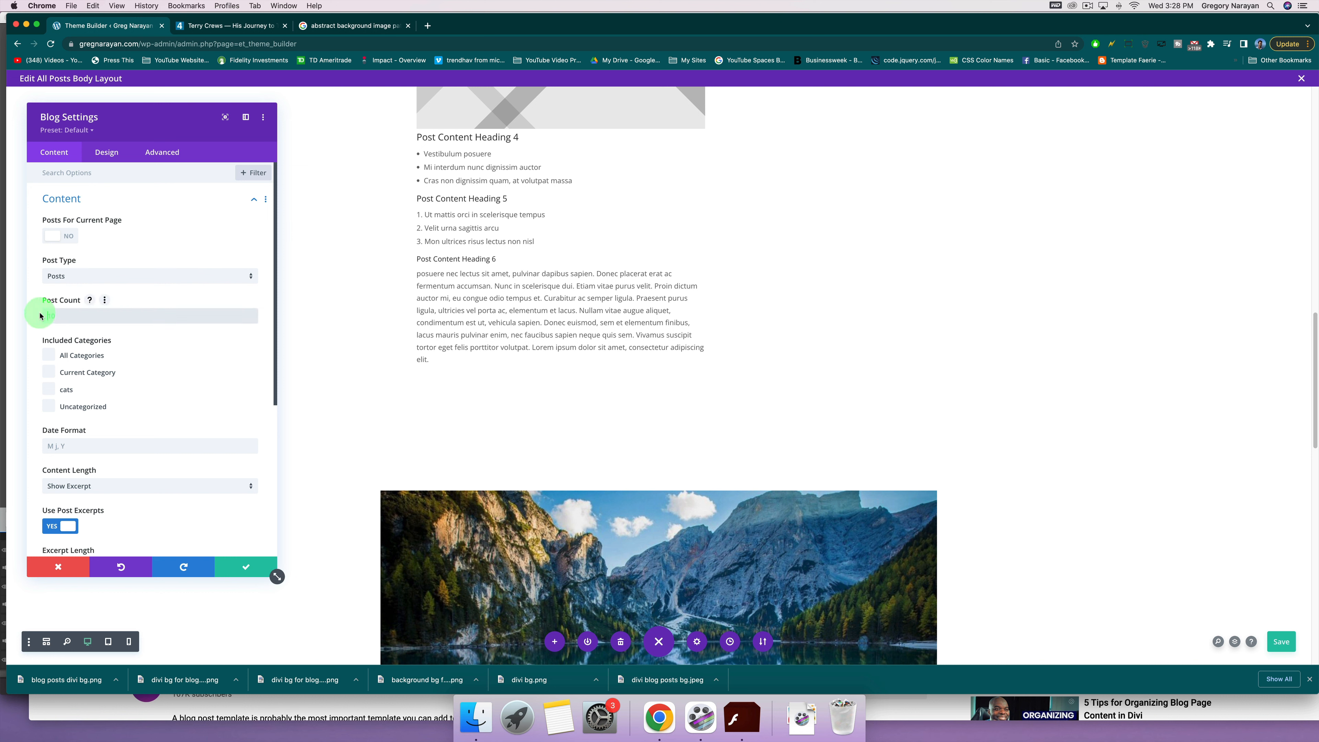
Set the Blog module's post count to 3 and include only the current category.
left_click(66, 305)
type("3")
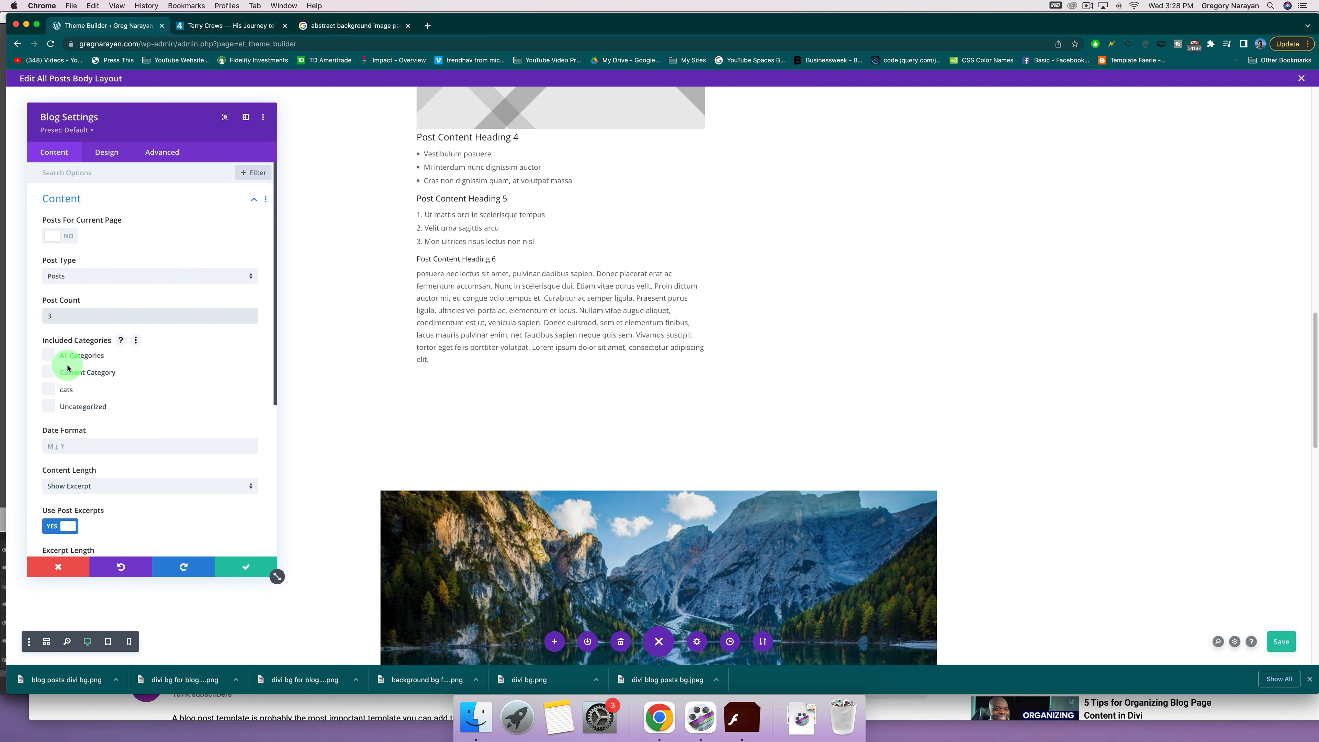
left_click(58, 373)
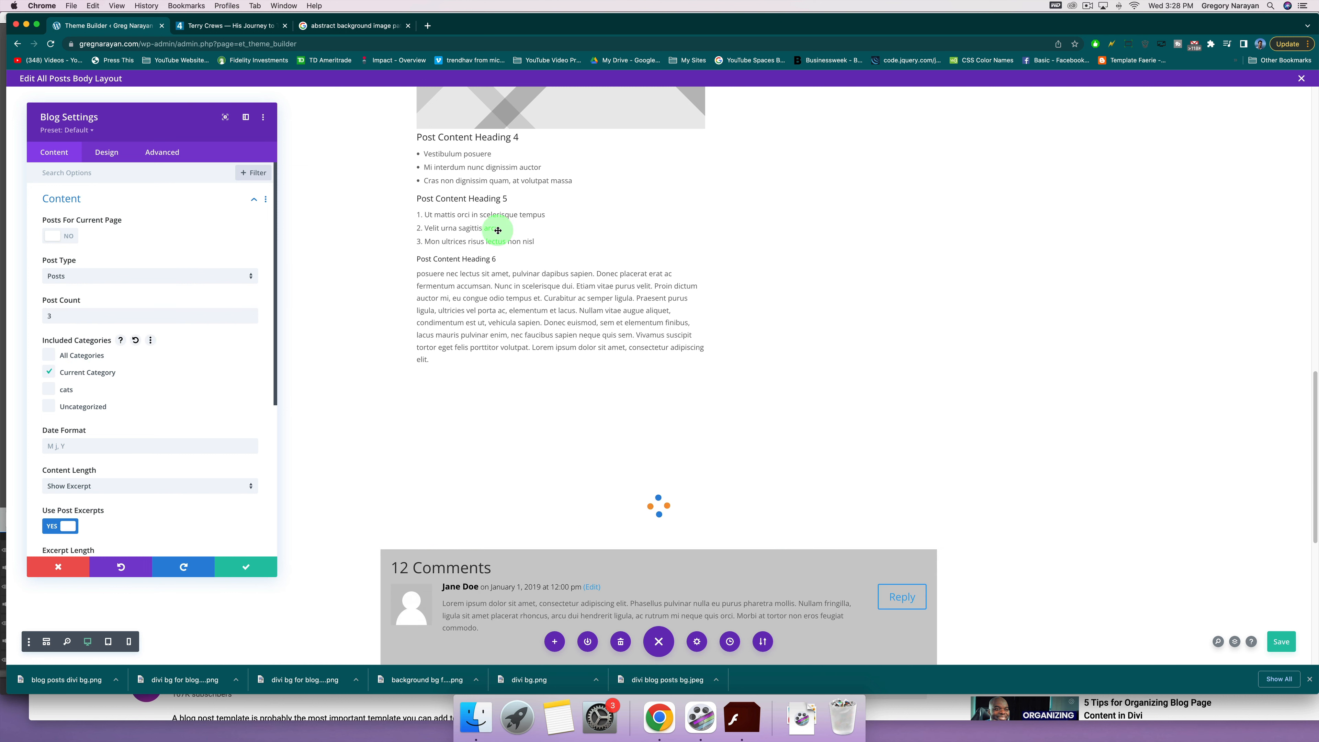
Change the Blog module's layout to Grid.
left_click(105, 154)
left_click(130, 195)
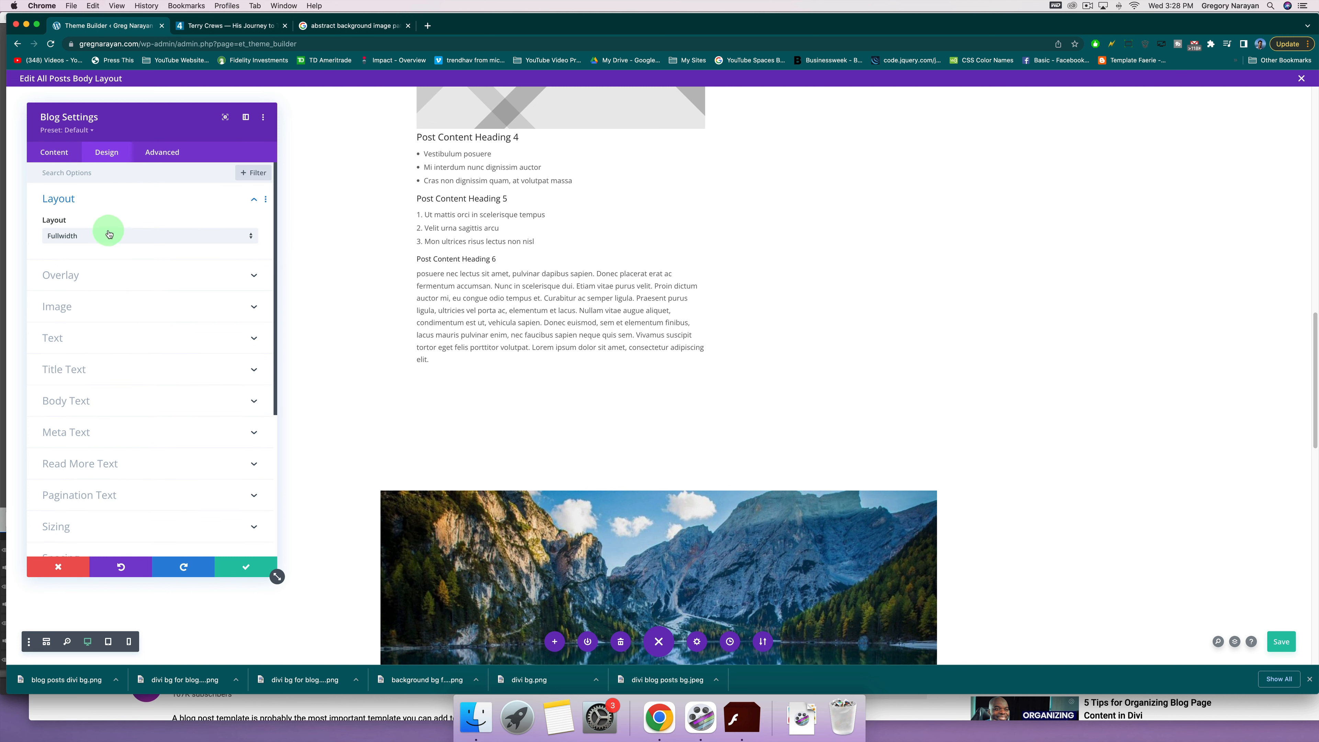
left_click(109, 236)
left_click(102, 262)
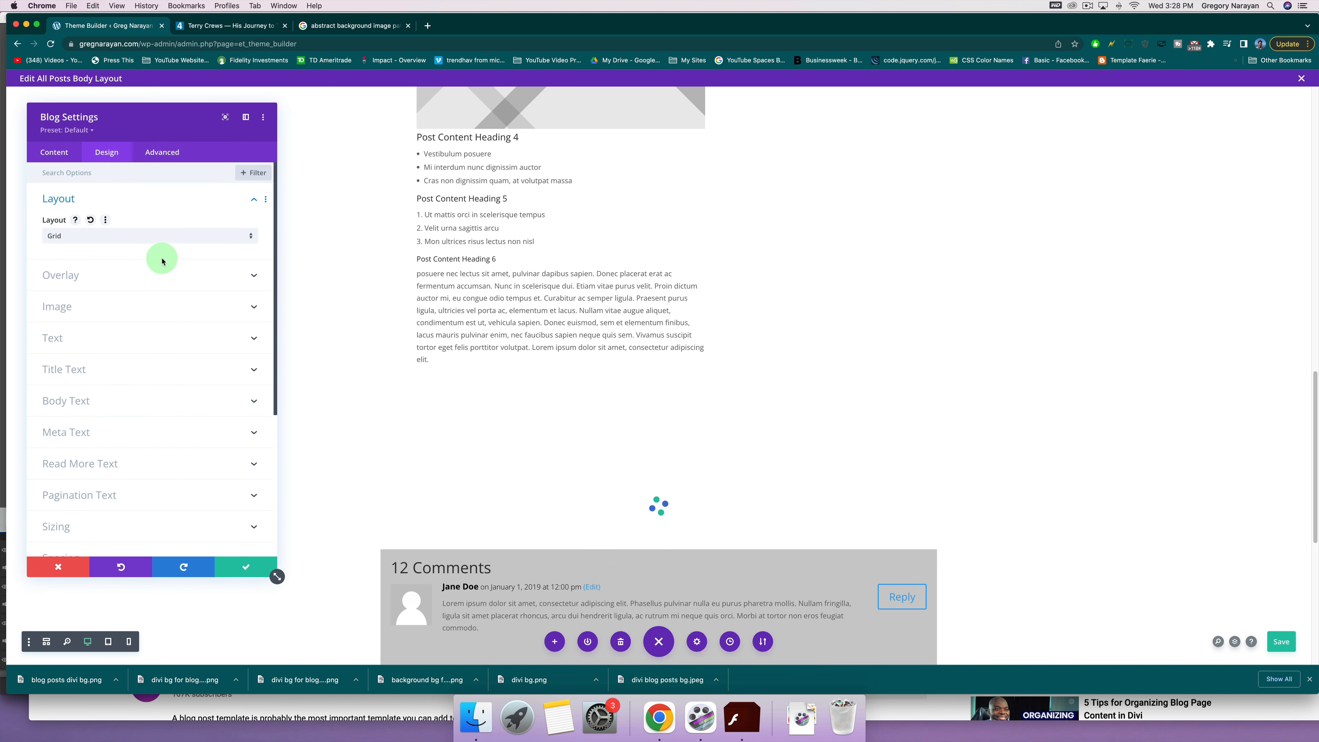
scroll(674, 421, "down", 4)
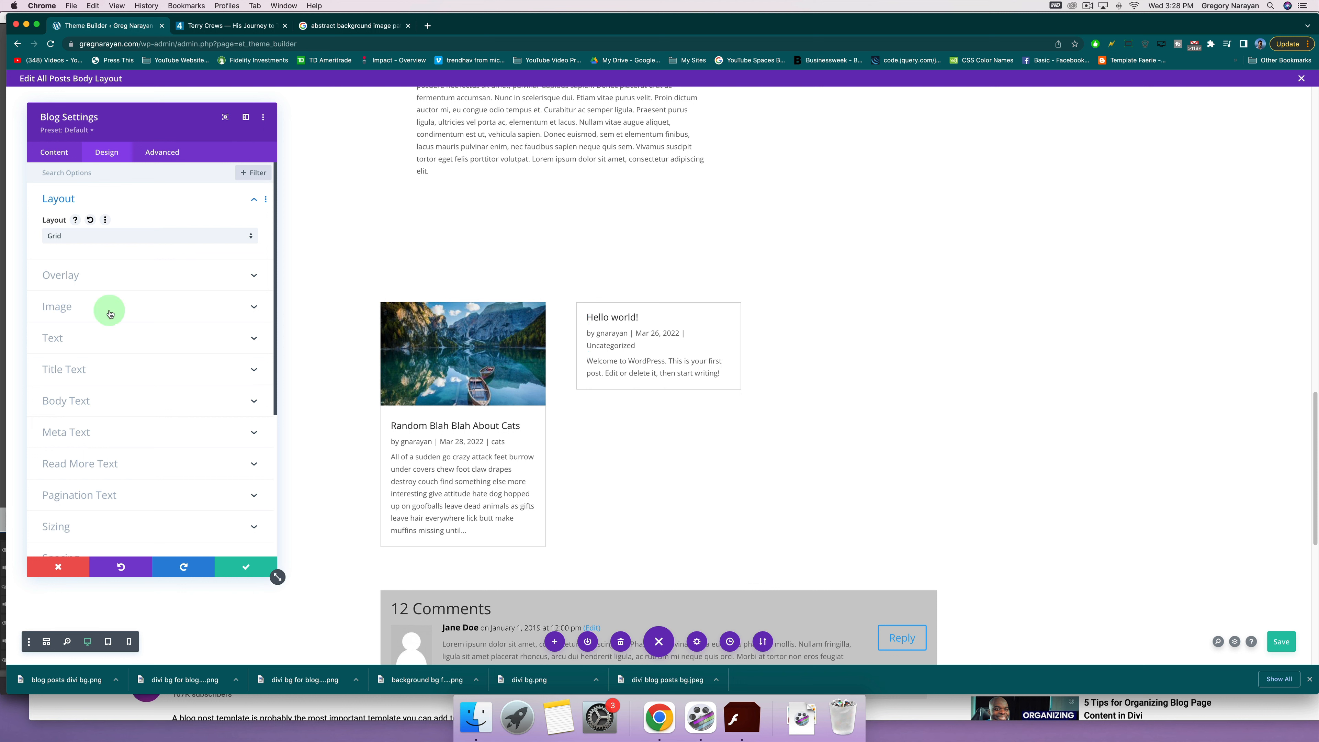
Turn off the author, categories and pagination elements of the Blog module.
left_click(54, 152)
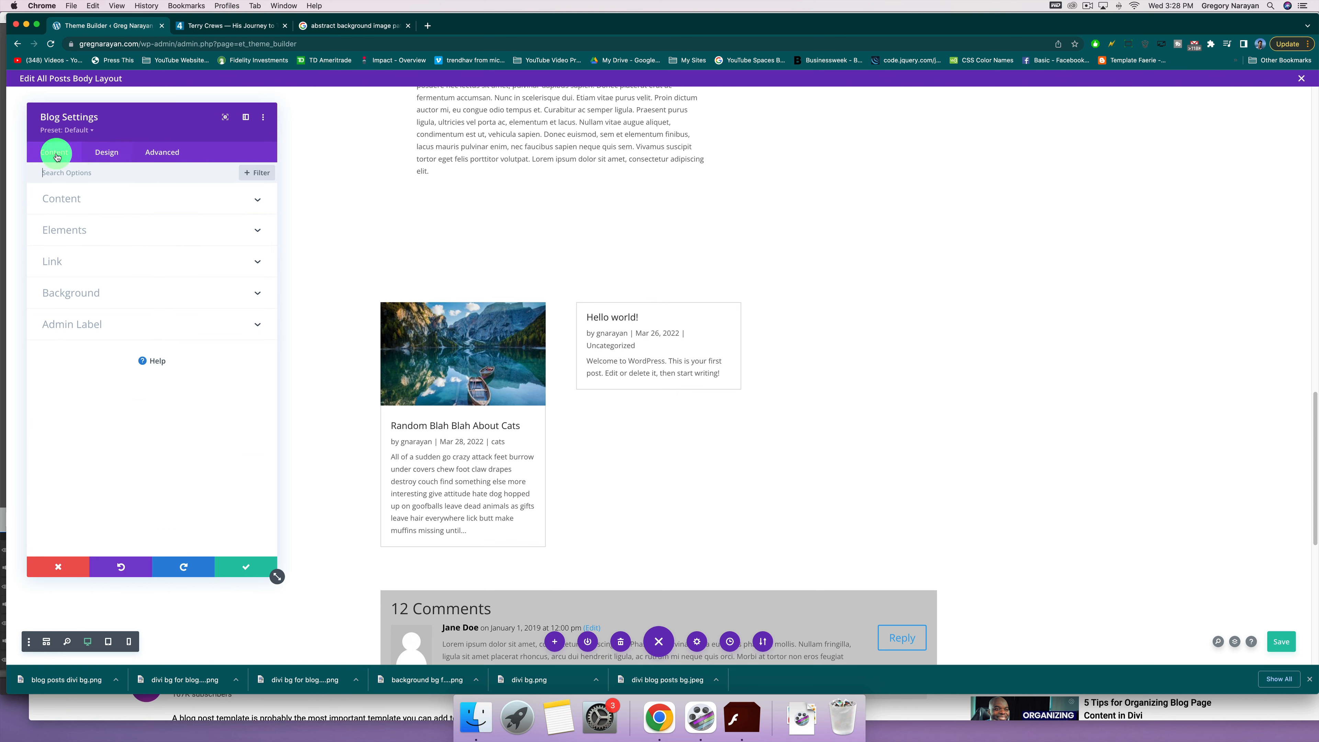
left_click(102, 210)
scroll(168, 259, "down", 5)
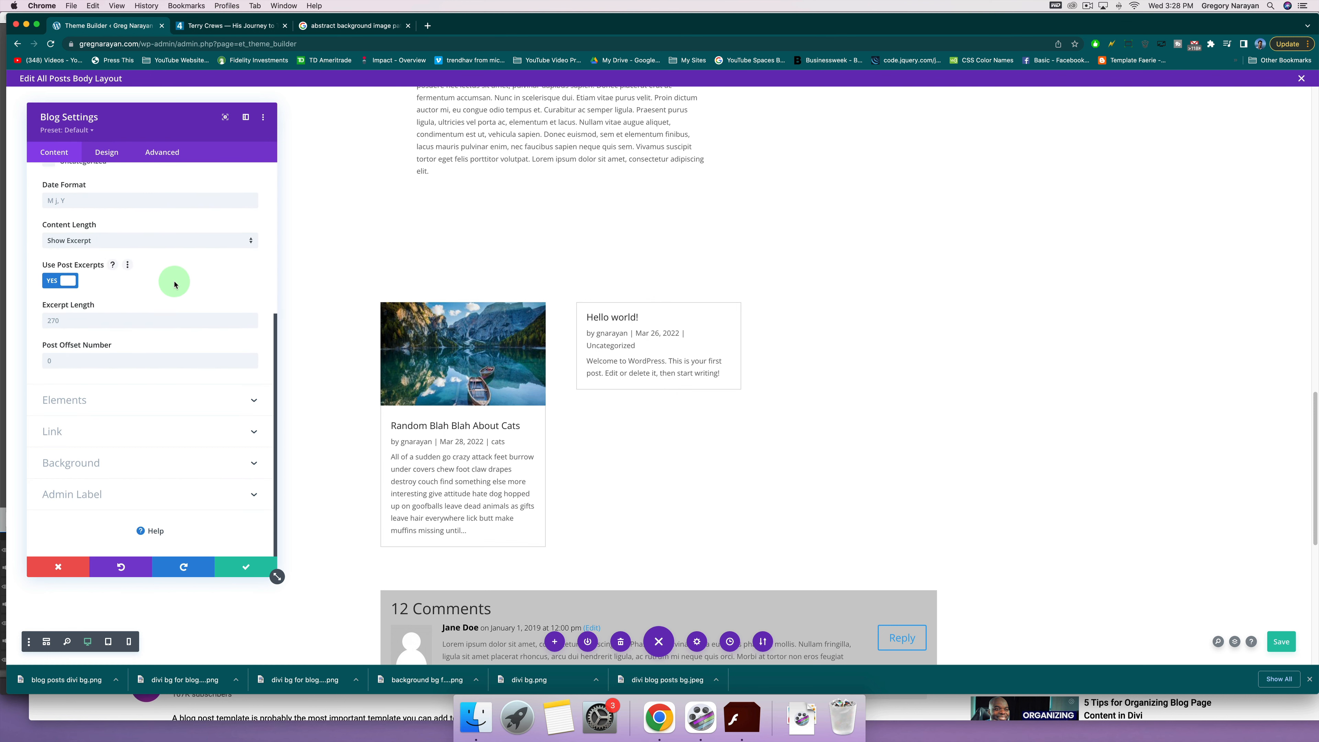
left_click(183, 406)
scroll(128, 333, "up", 2)
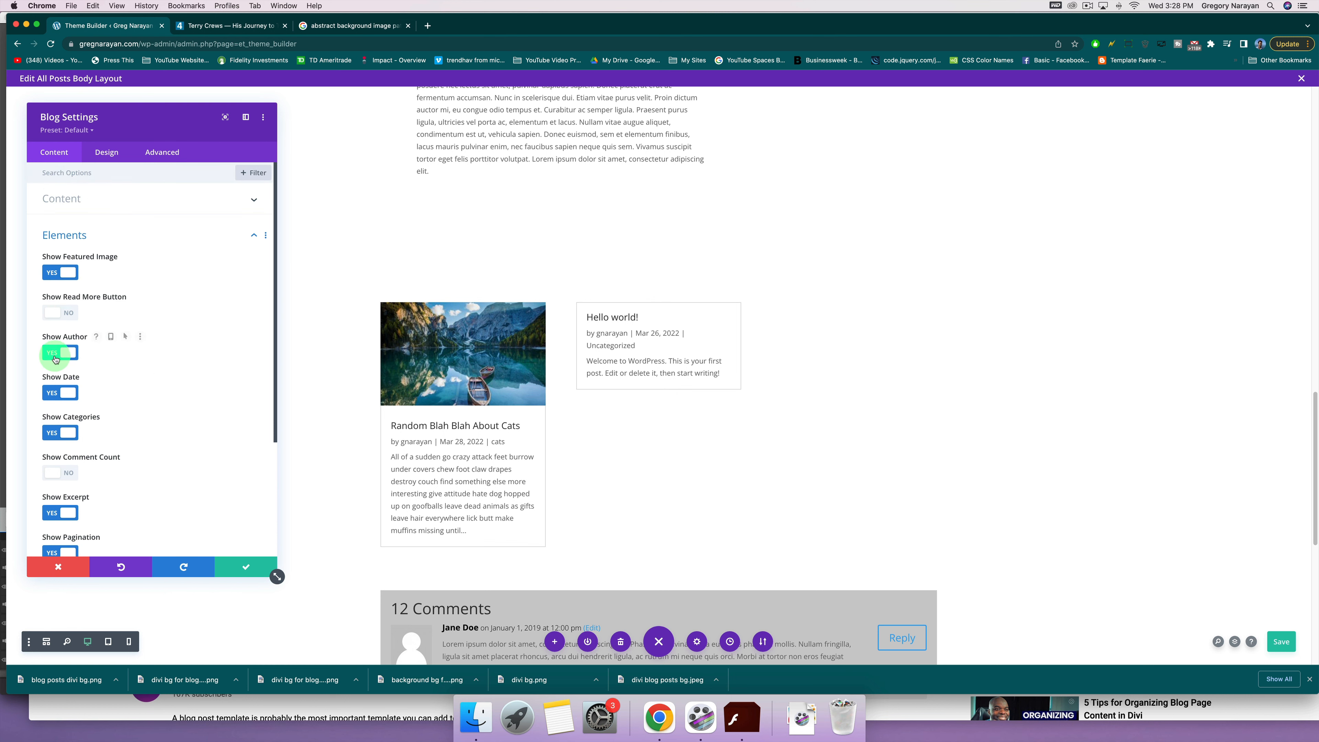
left_click(52, 357)
left_click(59, 406)
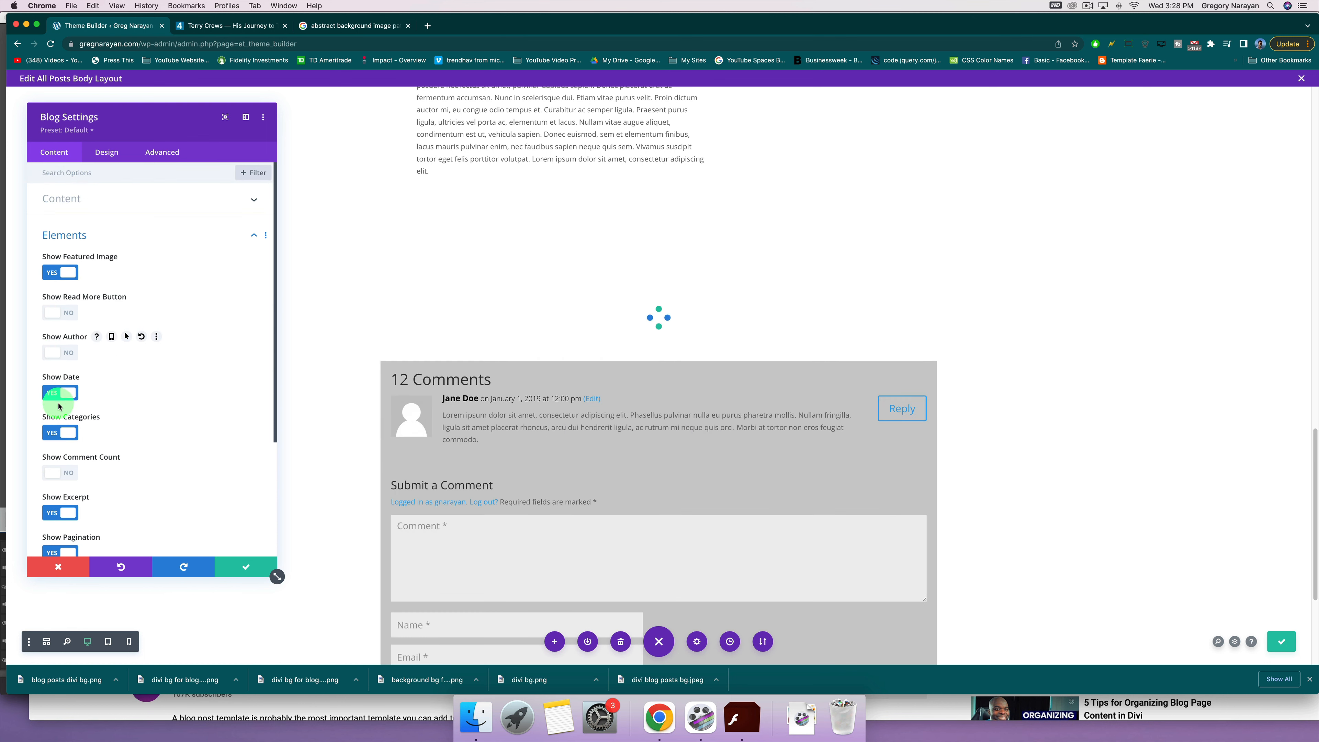
left_click(56, 434)
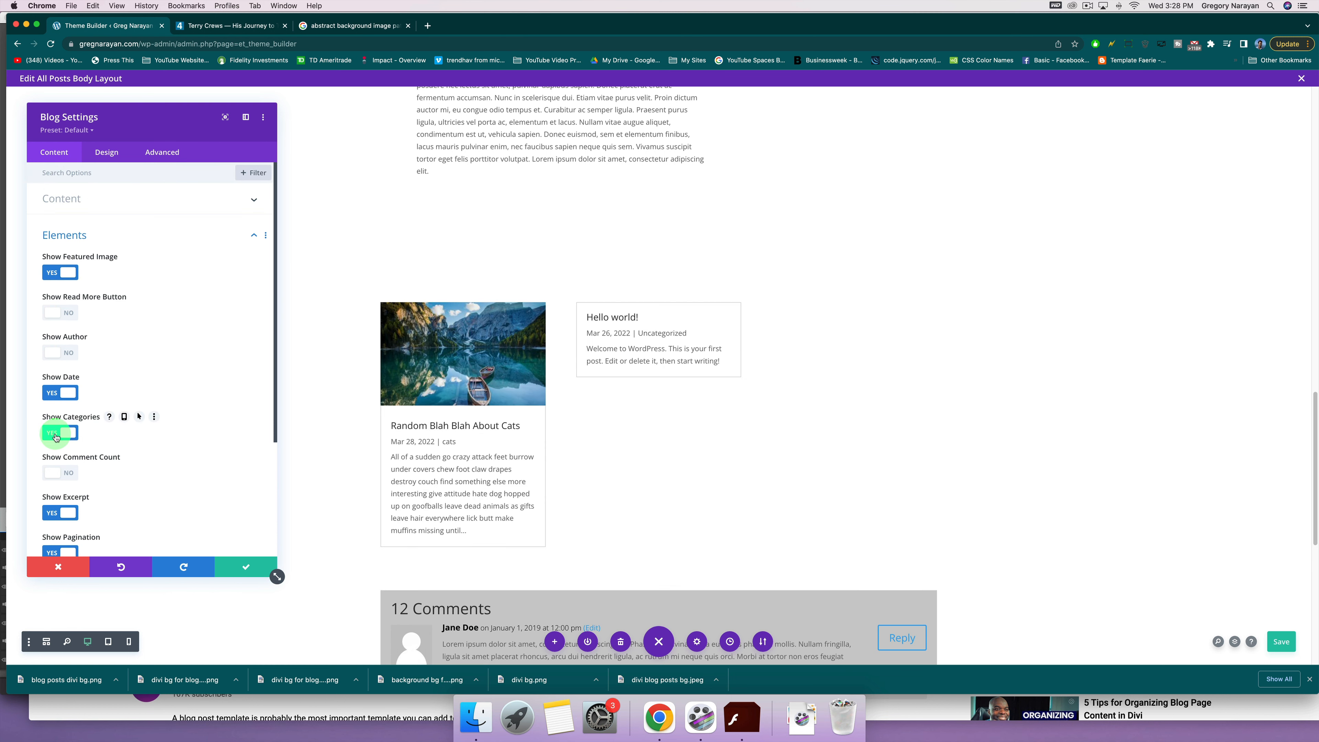
scroll(56, 437, "down", 2)
left_click(51, 470)
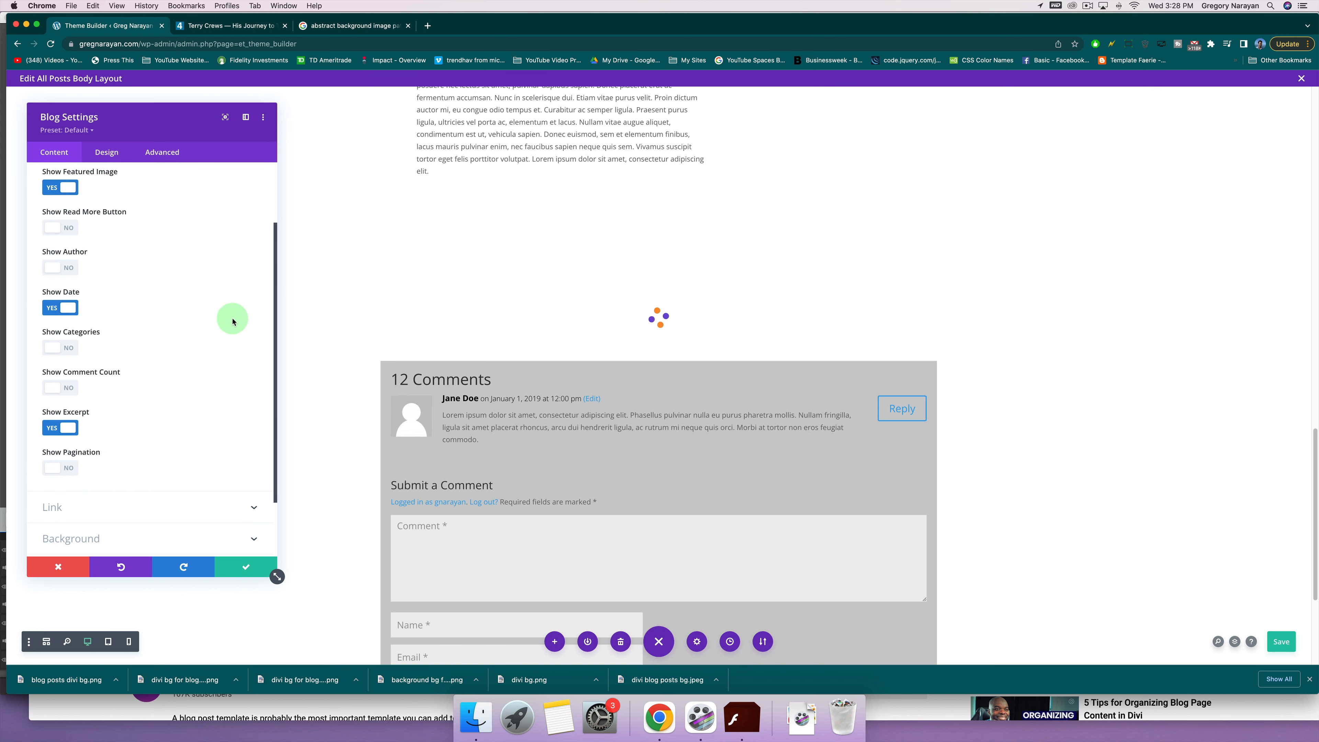
Save the Blog module settings, return to the Theme Builder page, and save the body layout.
left_click(246, 565)
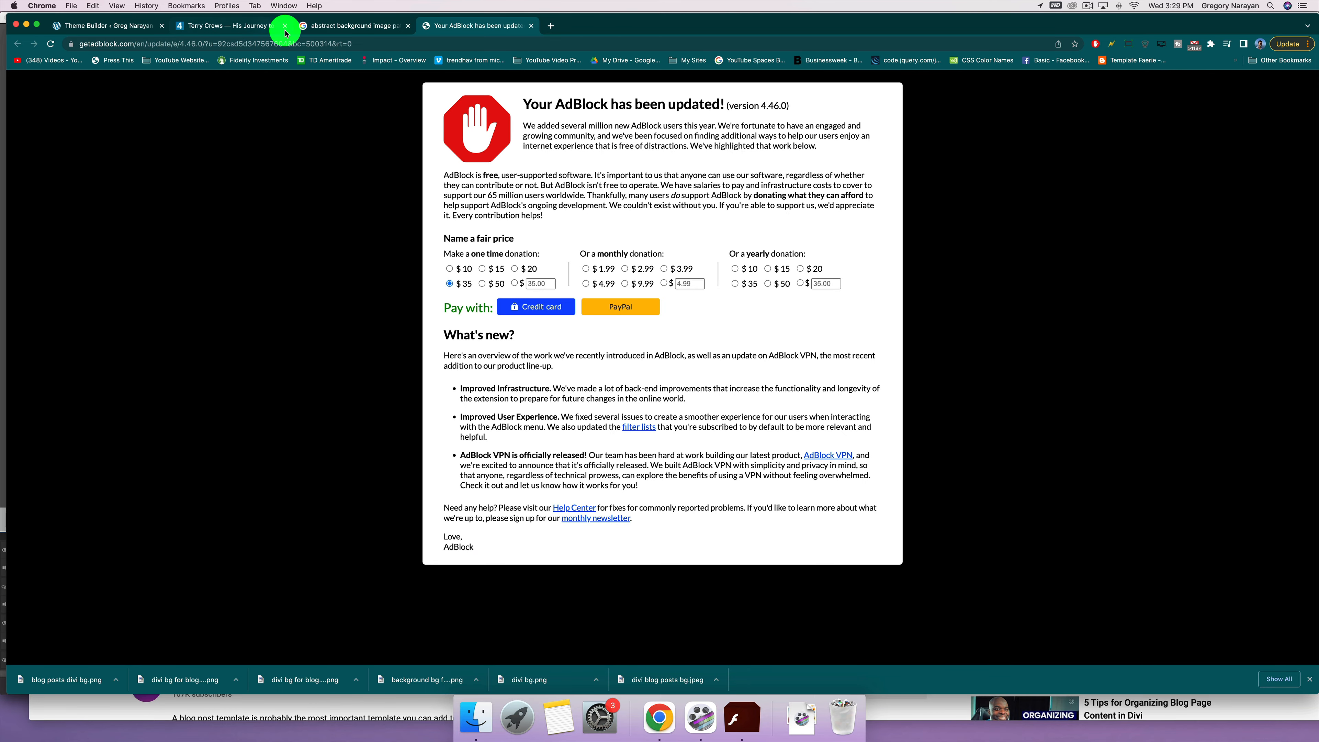
left_click(93, 32)
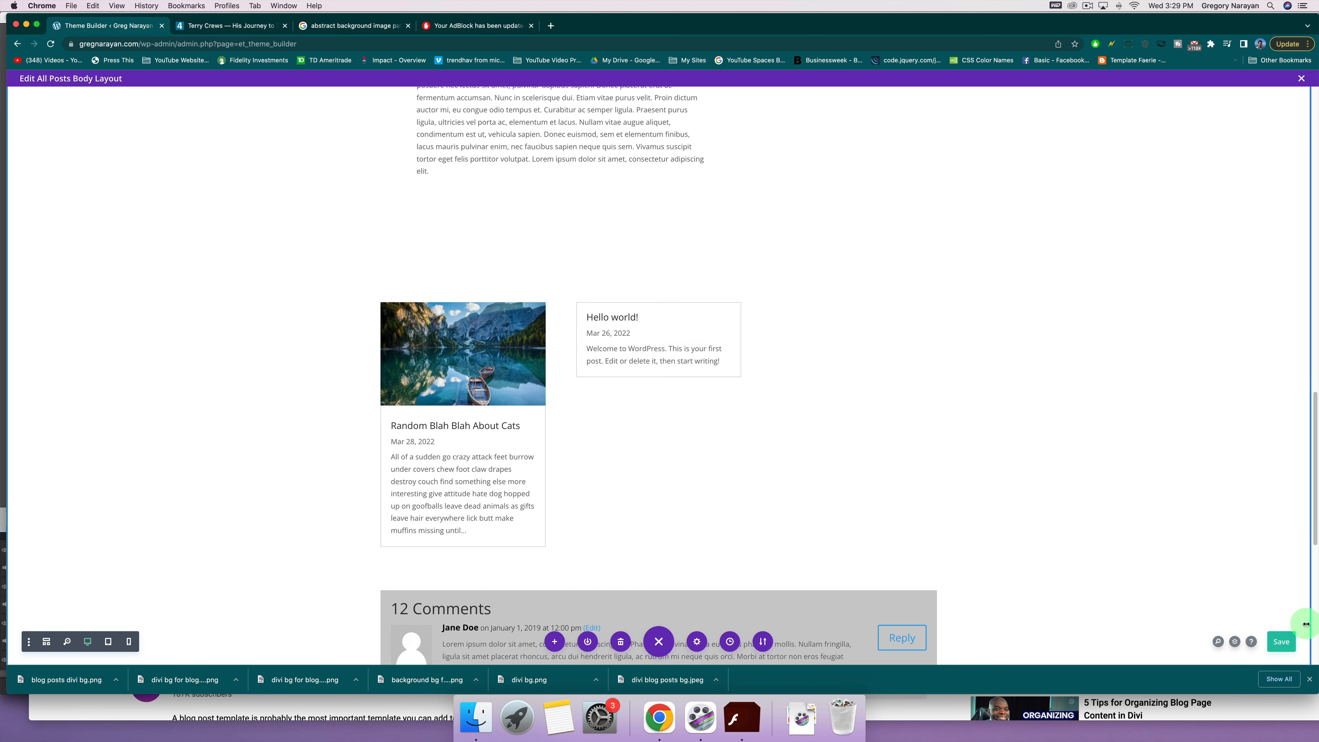
left_click(1281, 641)
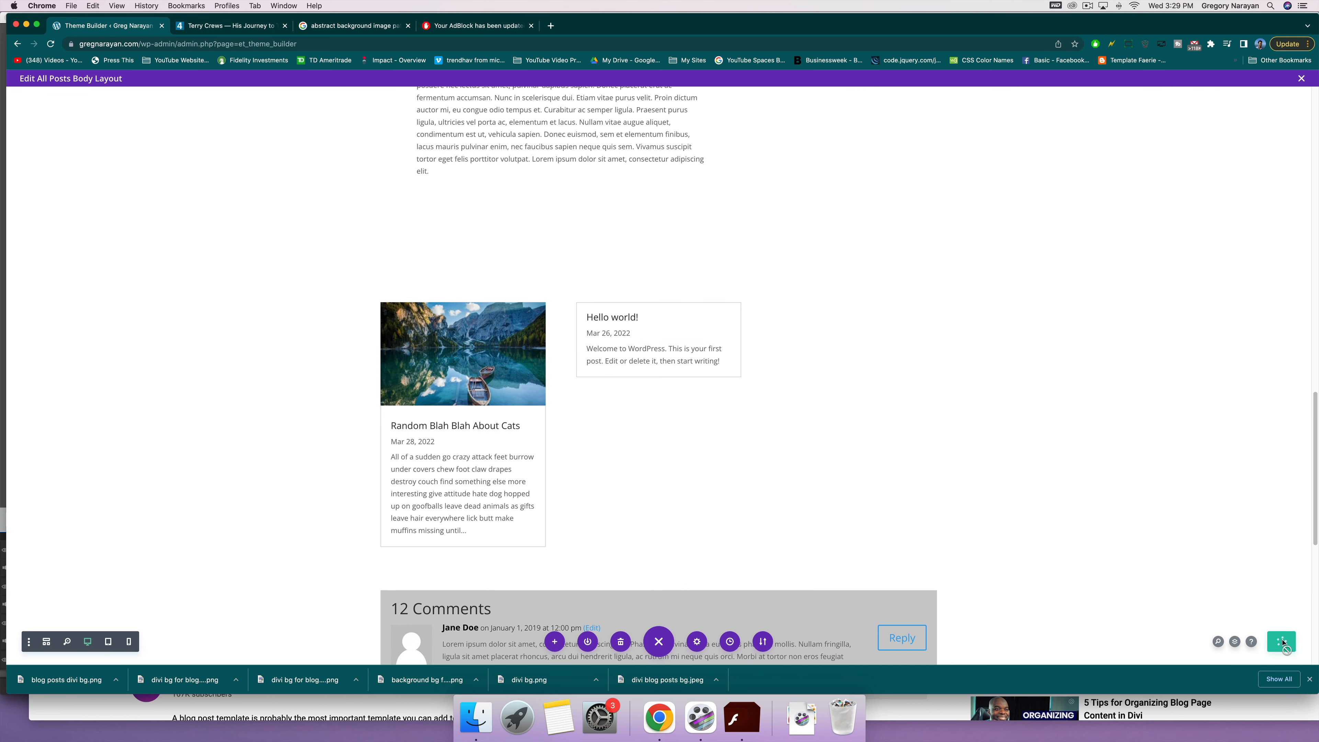
scroll(552, 423, "up", 2)
scroll(554, 424, "down", 7)
scroll(555, 424, "up", 4)
scroll(558, 424, "down", 2)
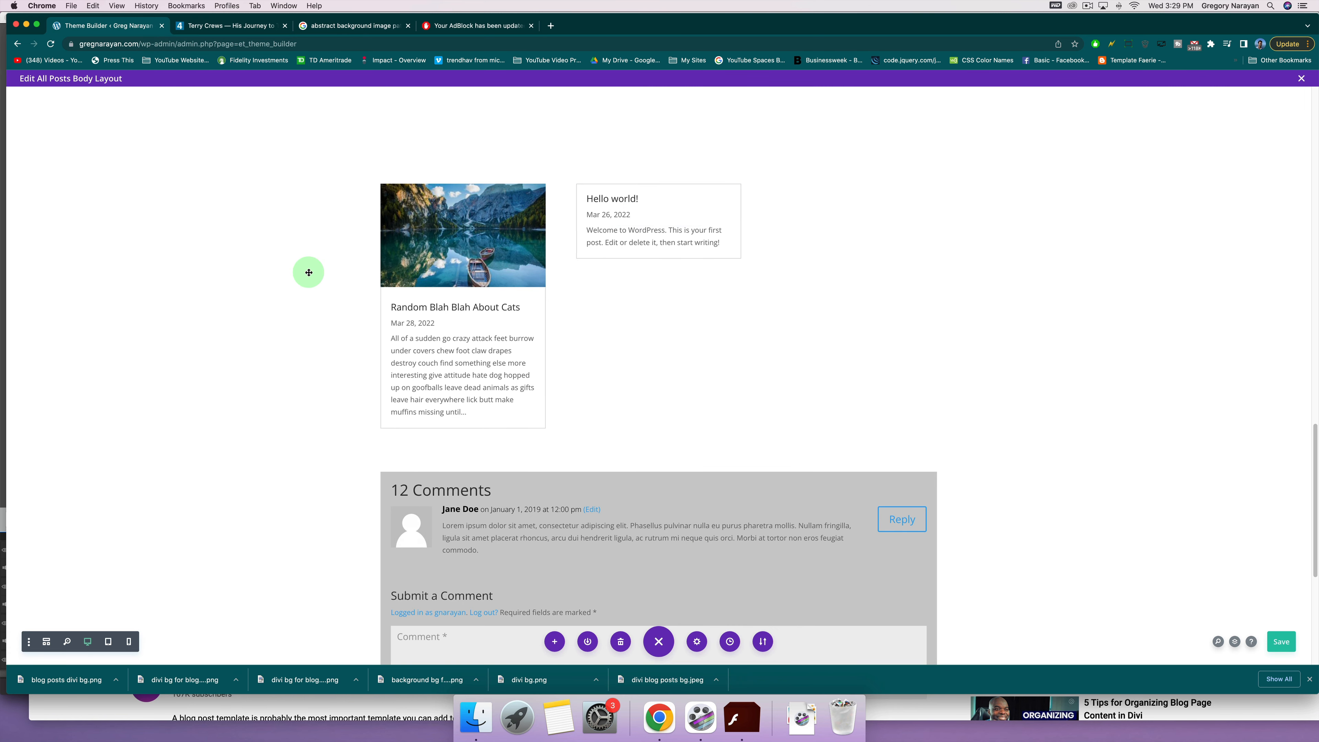
scroll(308, 272, "up", 15)
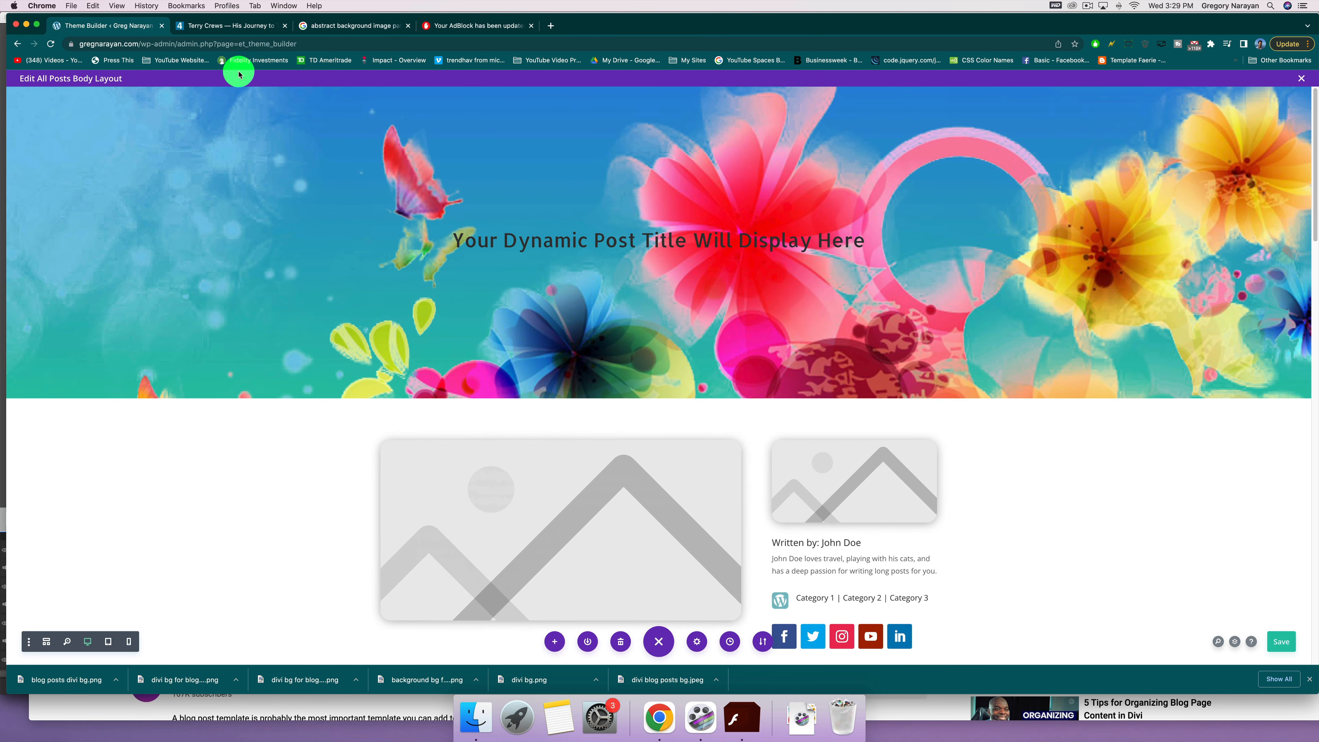
Open the site's wp-admin dashboard in a new browser tab and place that tab directly after the Theme Builder tab.
left_click(553, 26)
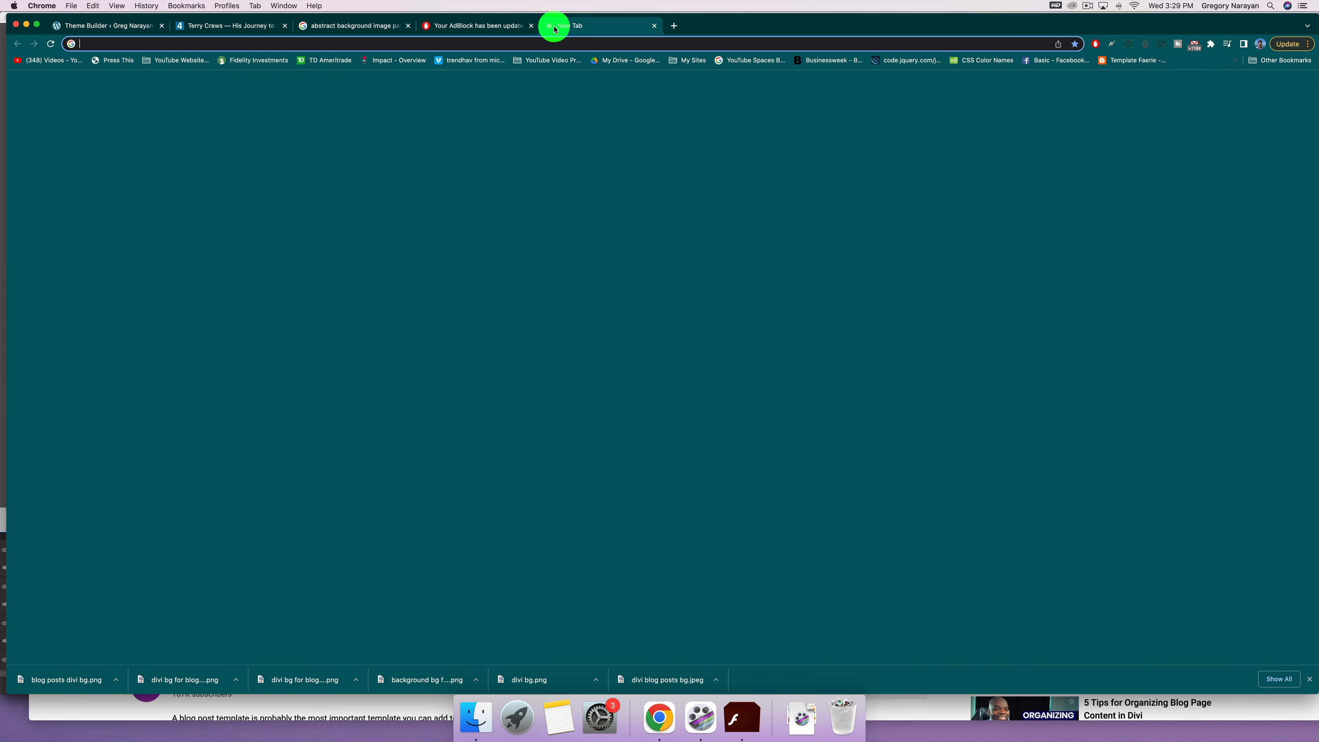
type("gregnarayan.com/wp-admin")
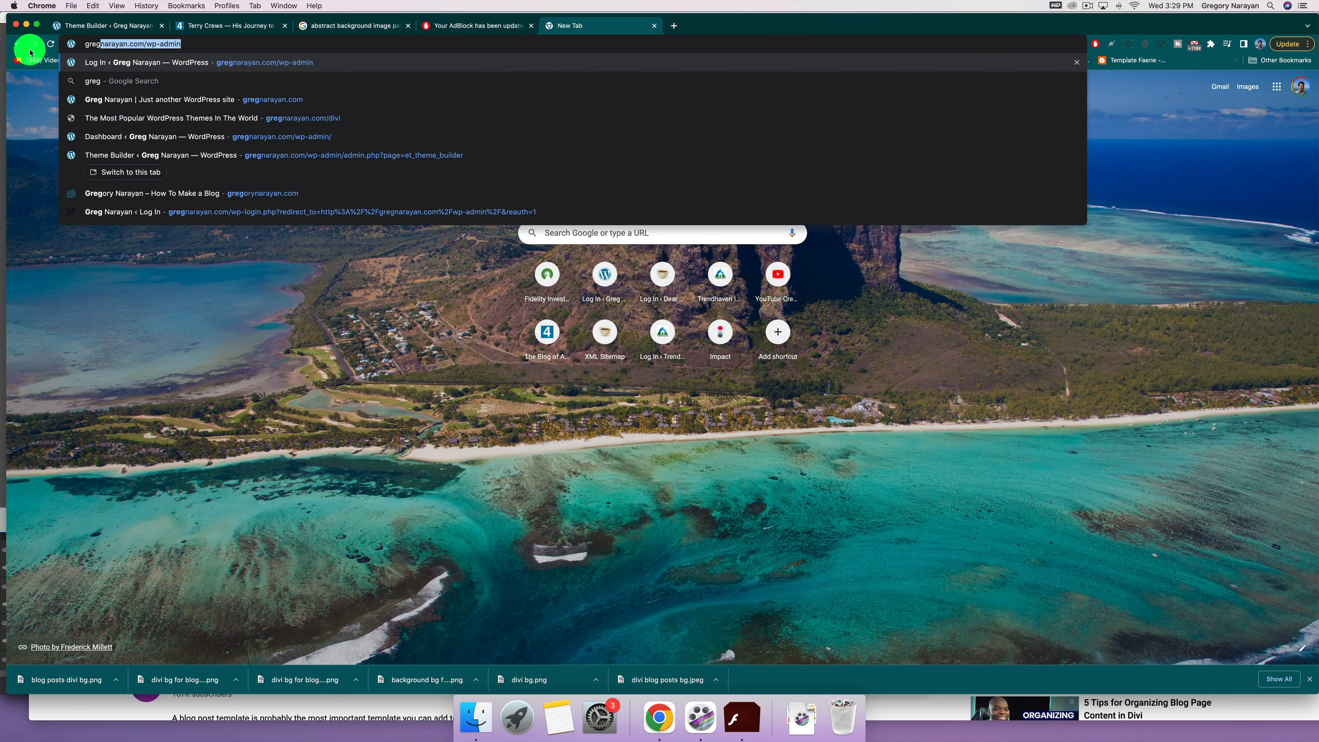
left_click(192, 46)
key("Return")
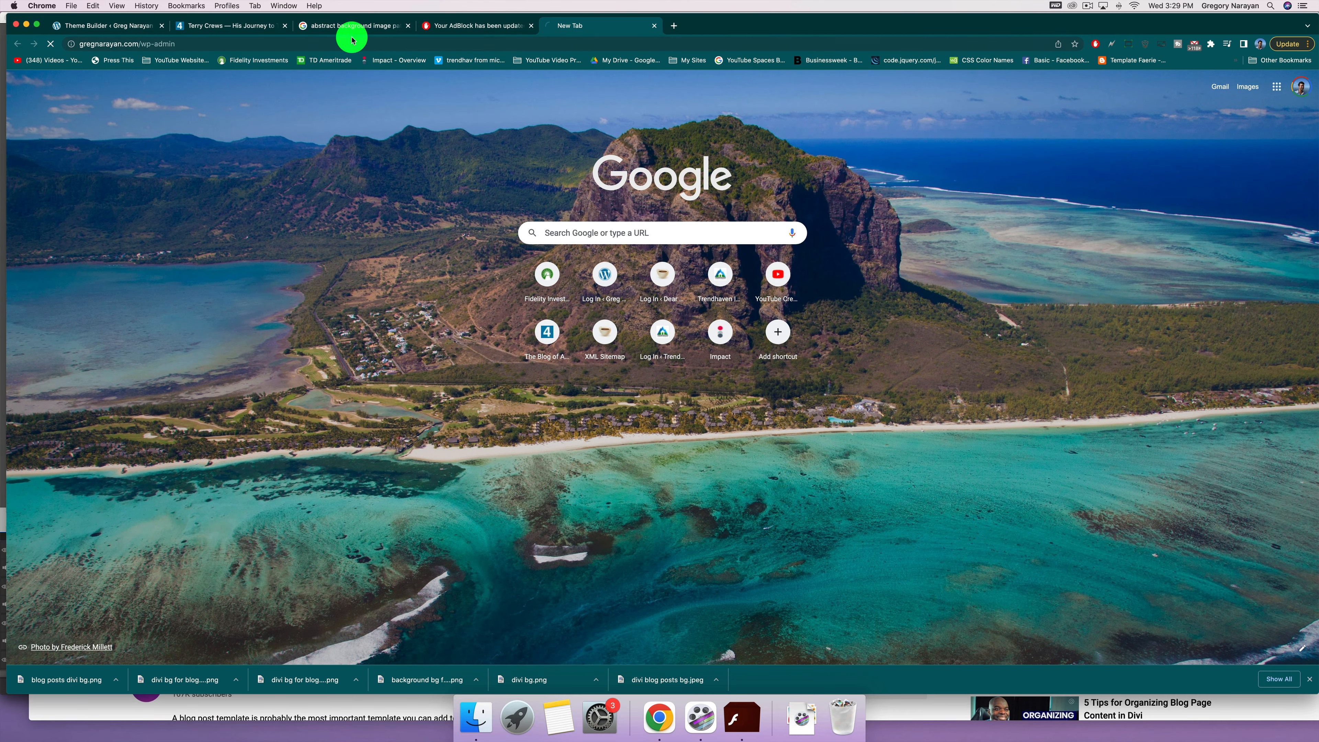
left_click_drag(604, 29, 233, 33)
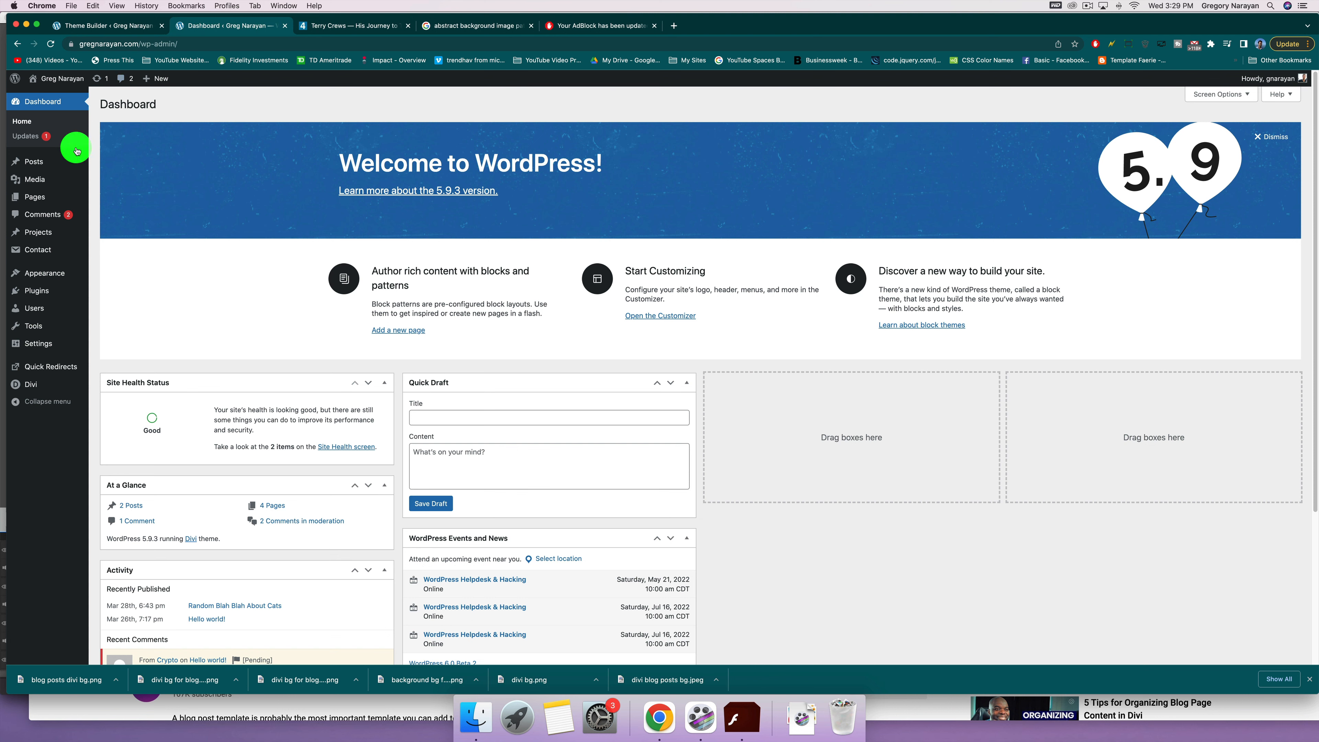
Start a new blog post and upload IMG_8287.JPG from the Pictures folder through its featured image dialog.
mouse_move(38, 160)
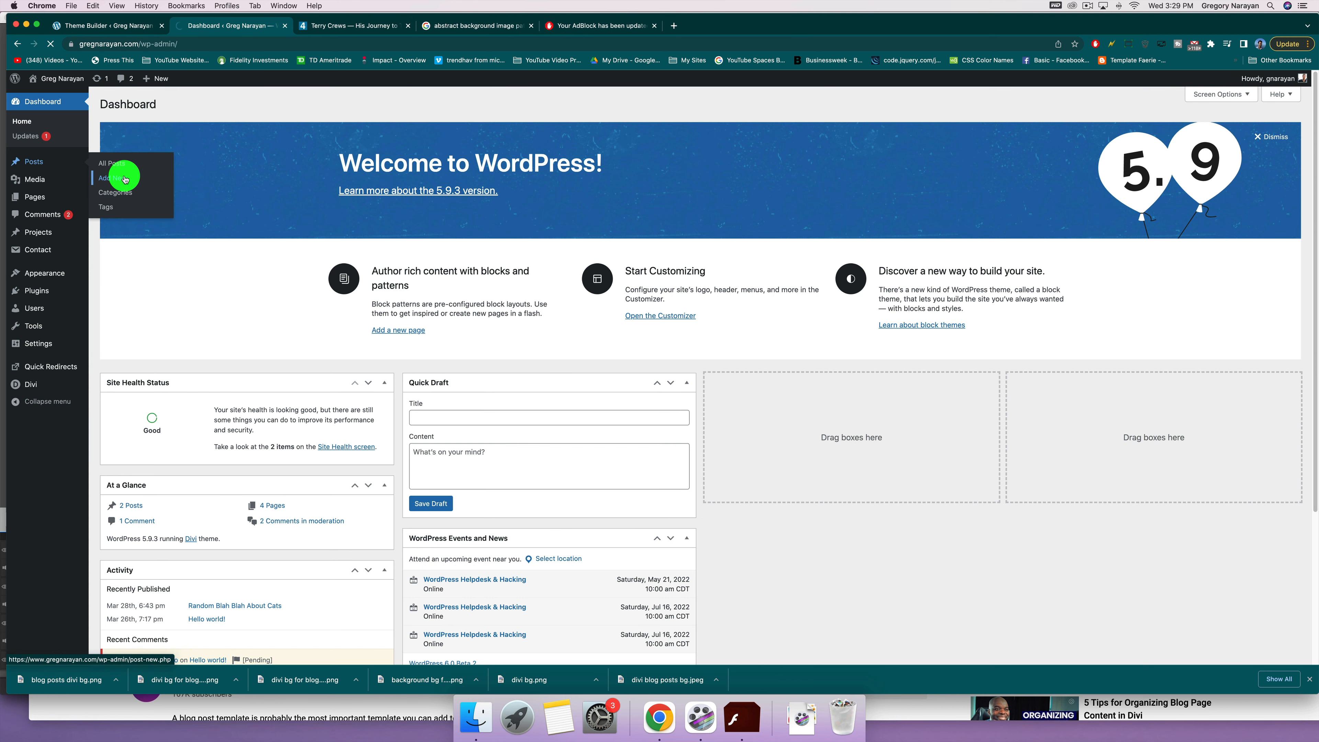
left_click(402, 153)
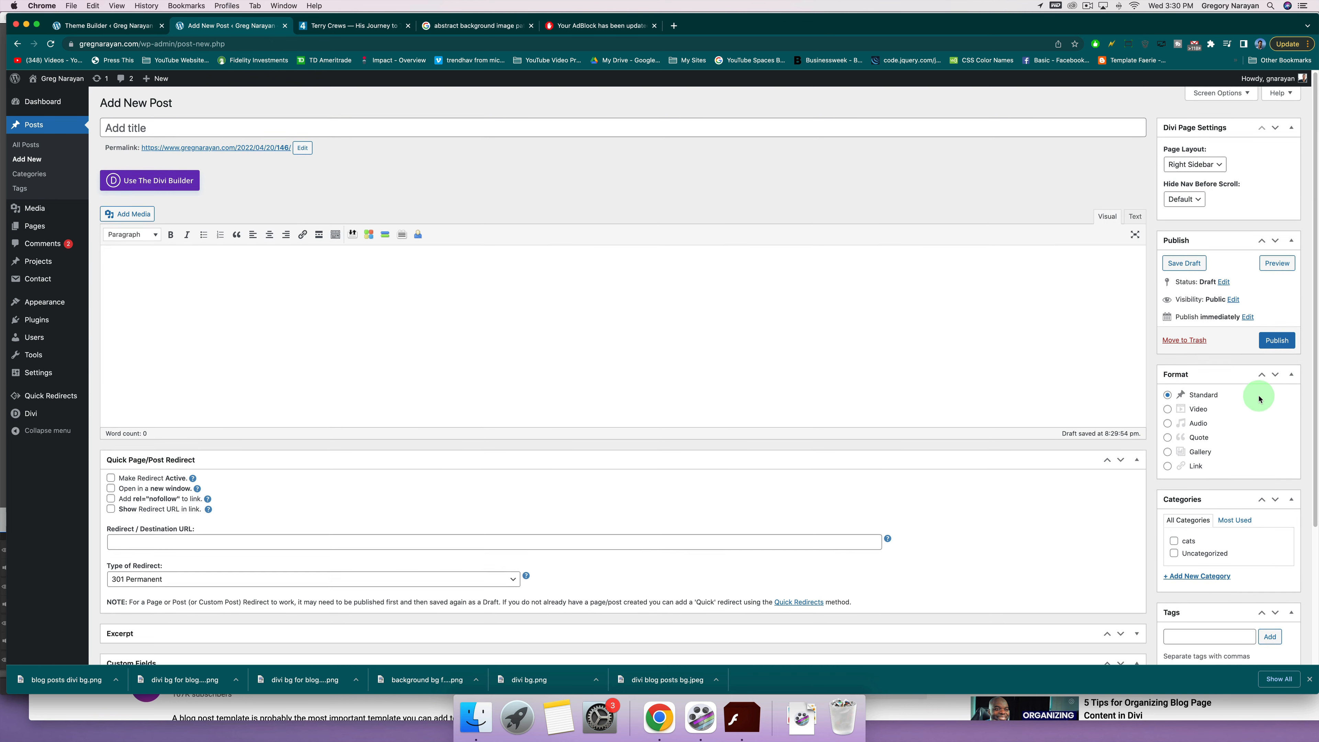
scroll(1249, 407, "down", 4)
left_click(1193, 556)
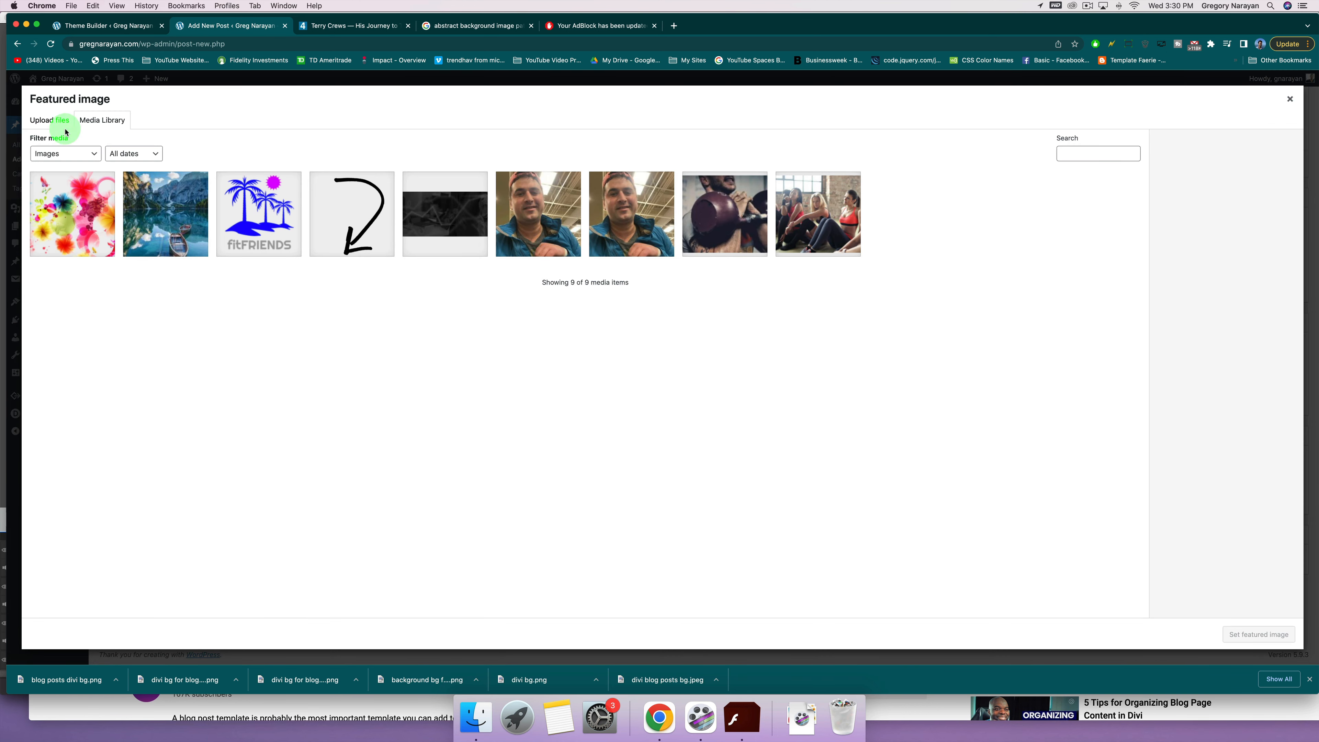
left_click(43, 122)
left_click(649, 332)
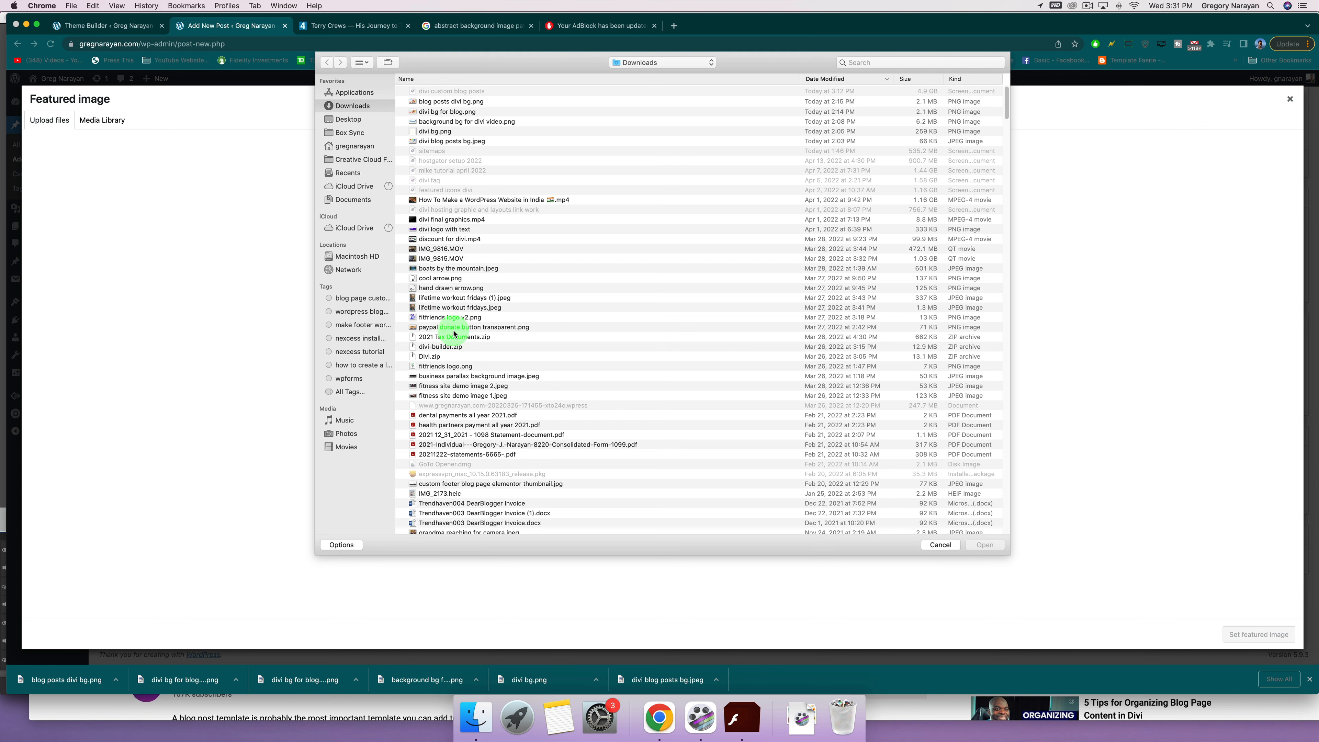
left_click(448, 470)
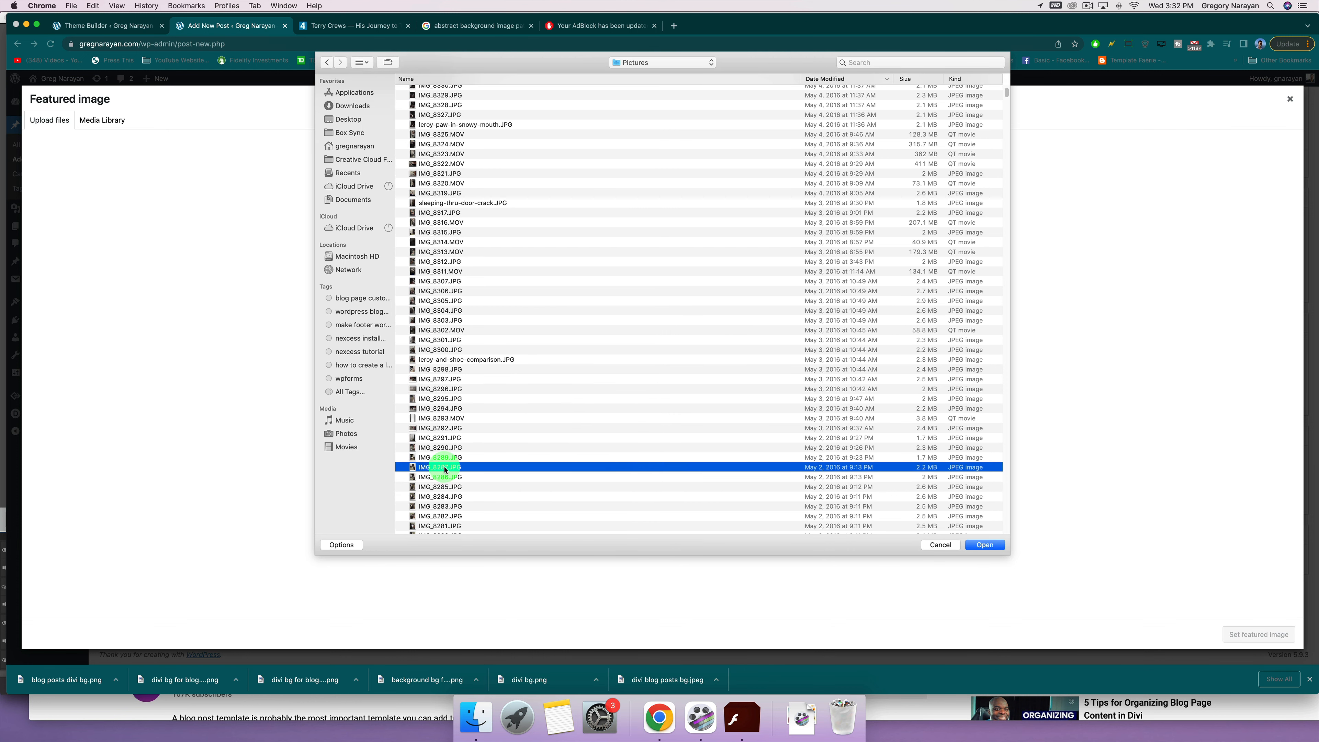
key("space")
key("space")
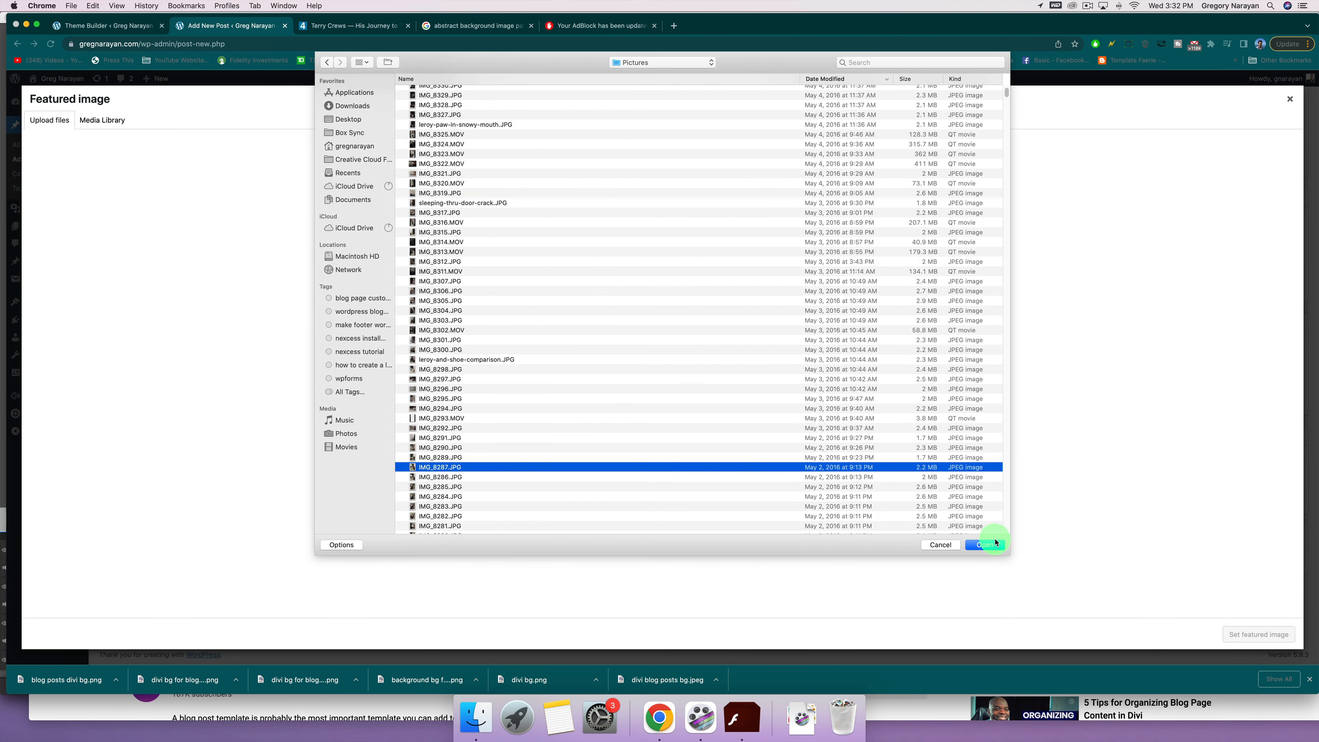
left_click(984, 545)
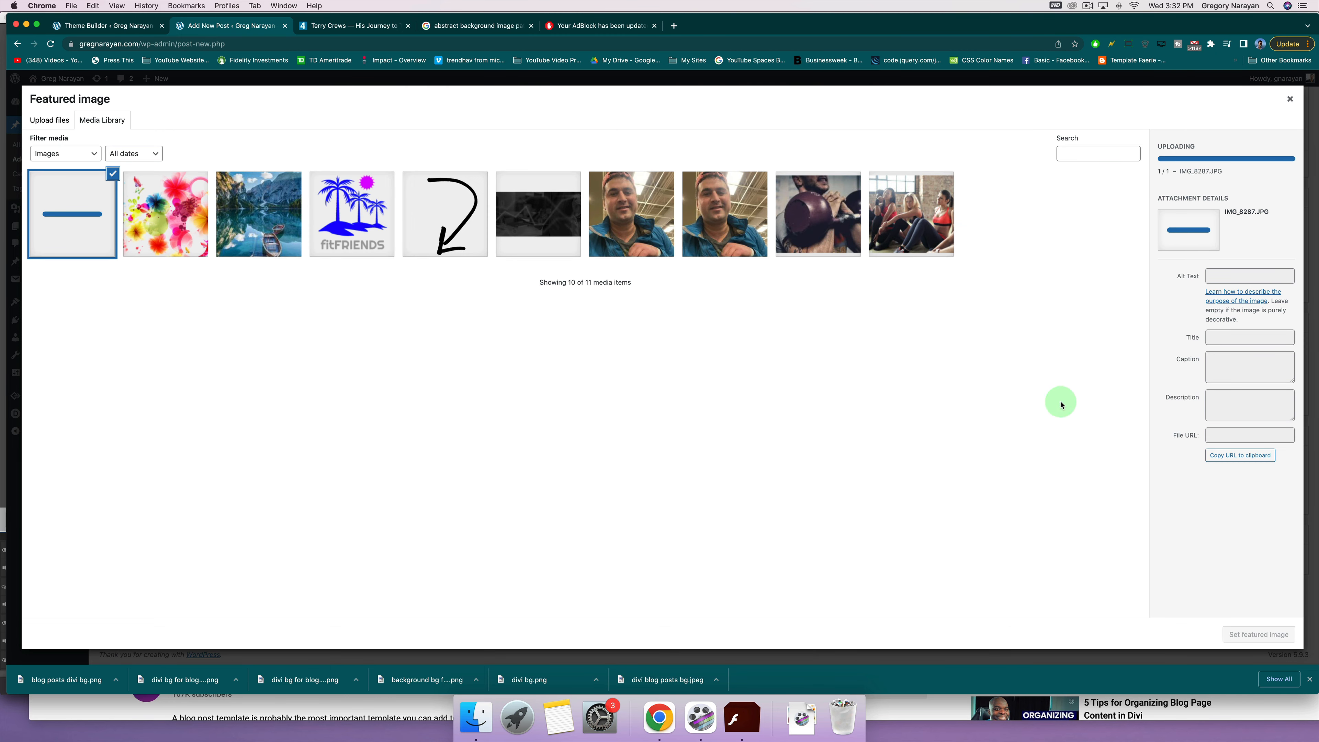
Search for pan ipsum in a new browser tab, generate Cat Ipsum on the Pan Ipsum site and copy its second paragraph.
left_click(675, 27)
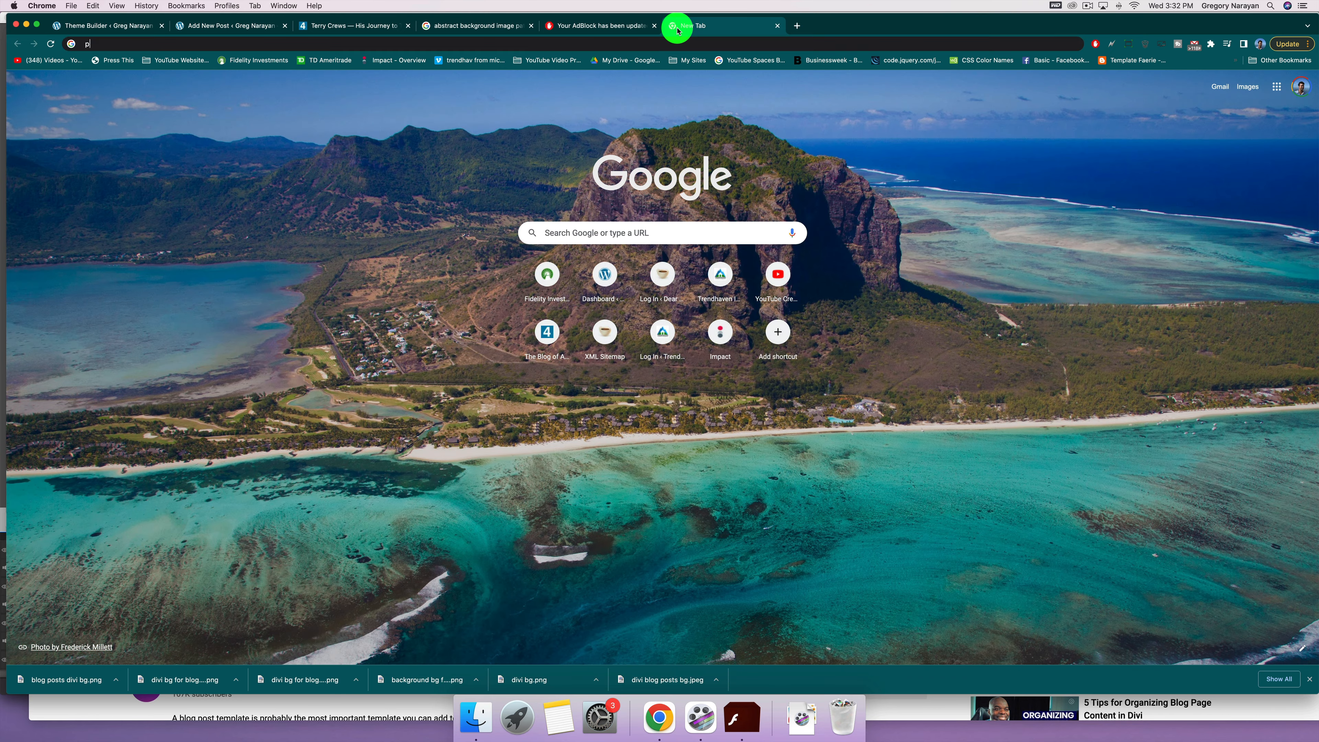
type("pan ipsum")
key("Return")
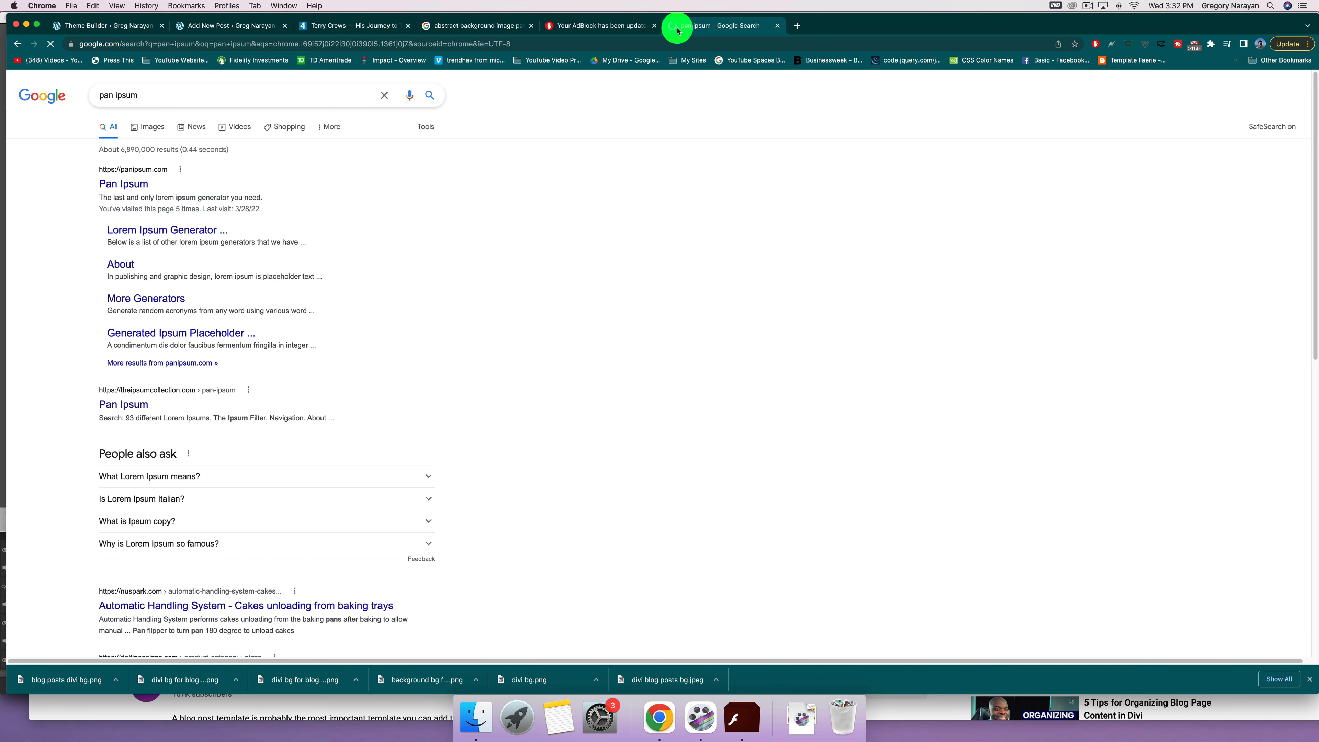
left_click(152, 188)
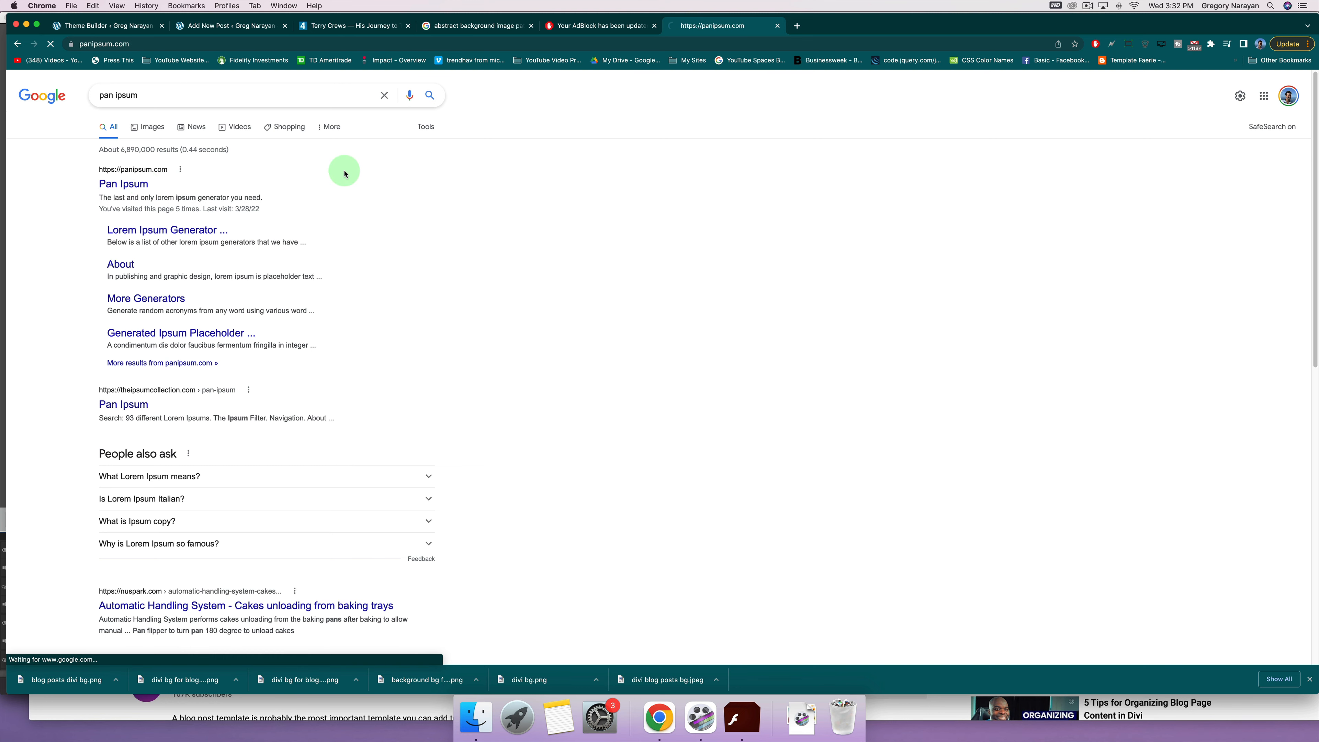
left_click(621, 270)
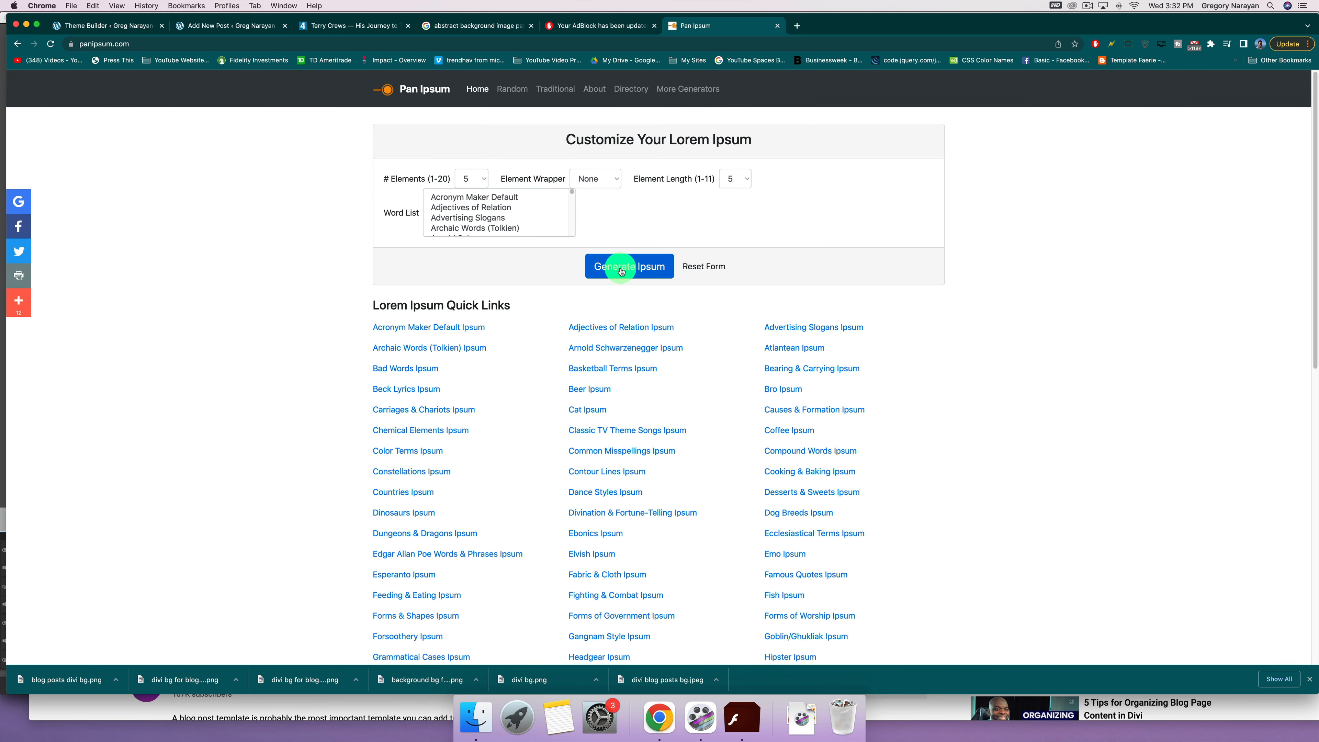
scroll(377, 379, "down", 3)
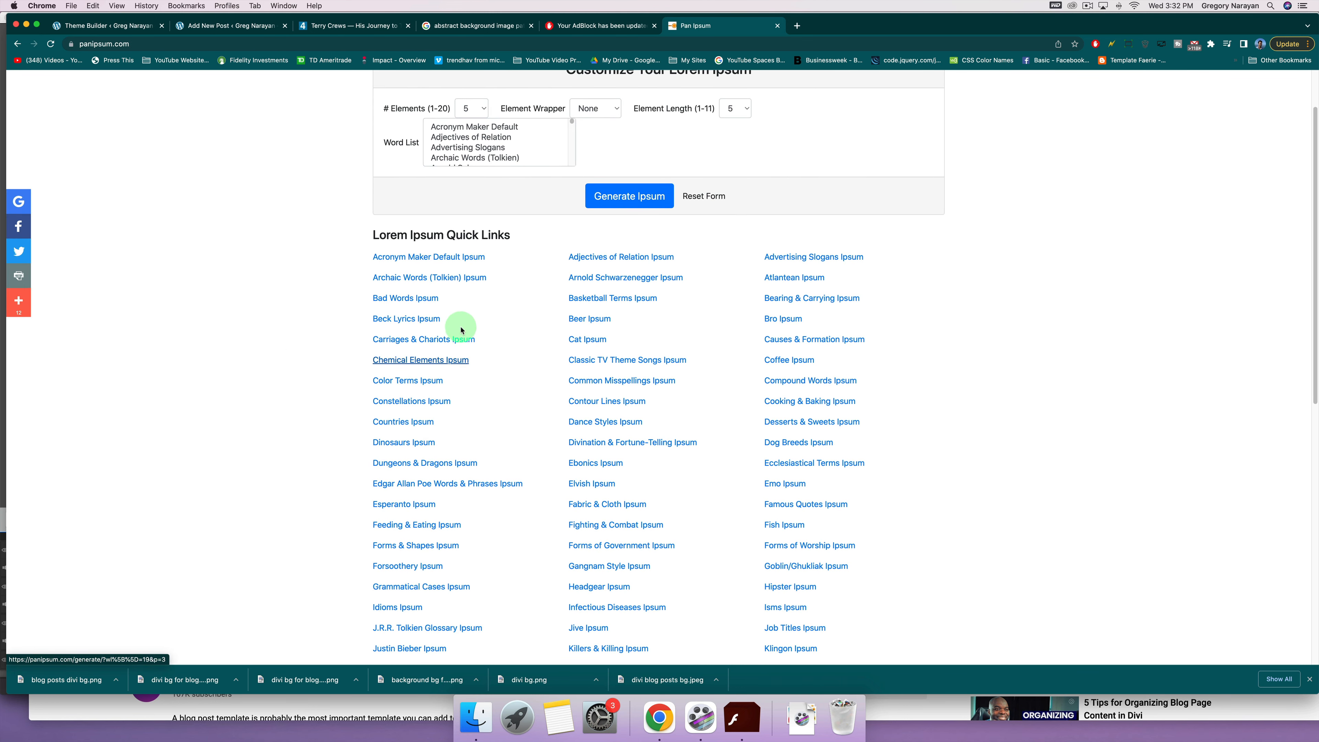
left_click(590, 339)
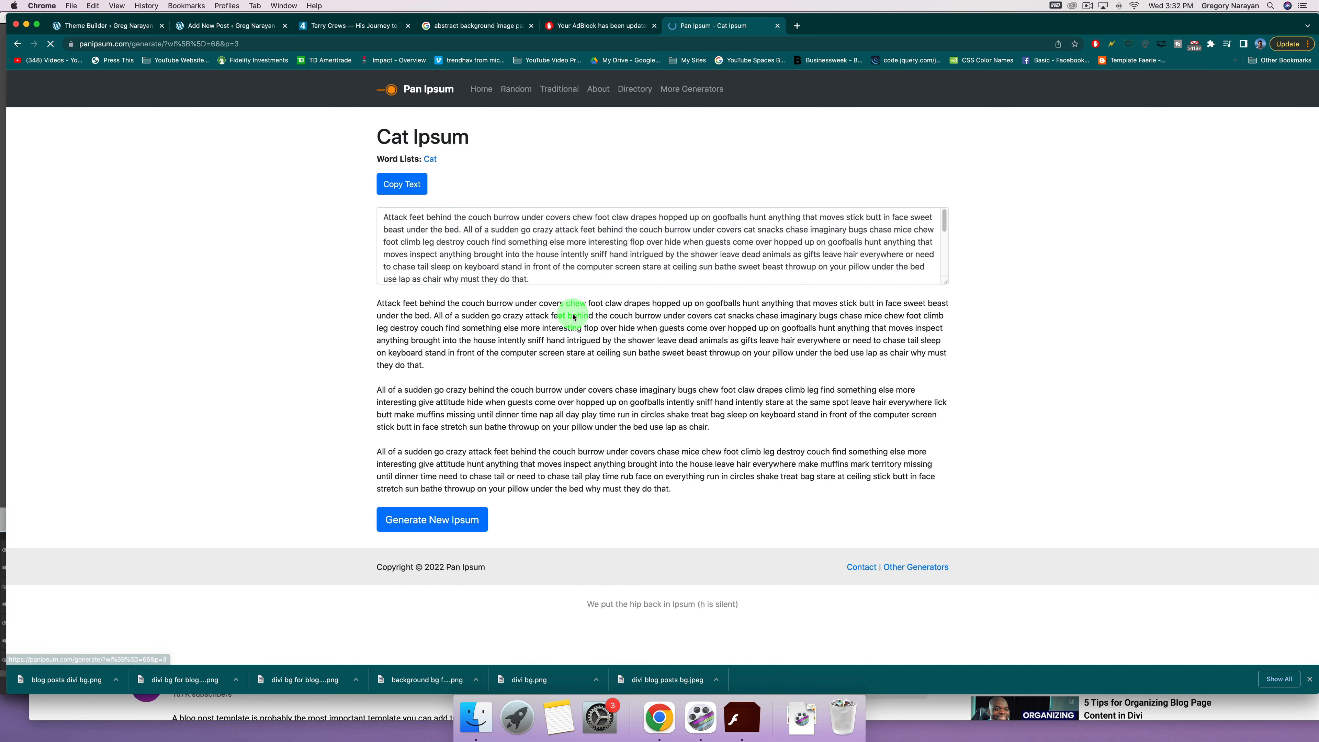
left_click_drag(710, 426, 376, 391)
key("super+c")
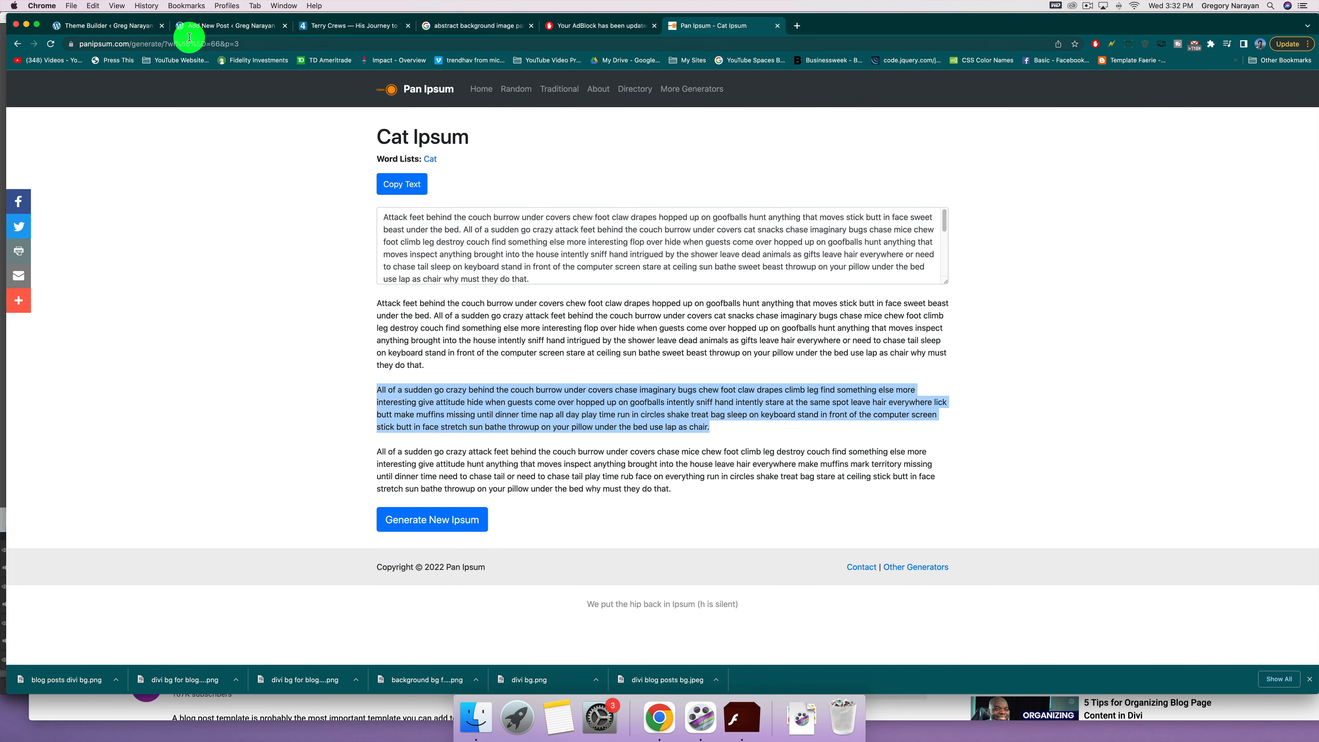
Return to the new post and set the uploaded kitten photo as its featured image.
left_click(213, 26)
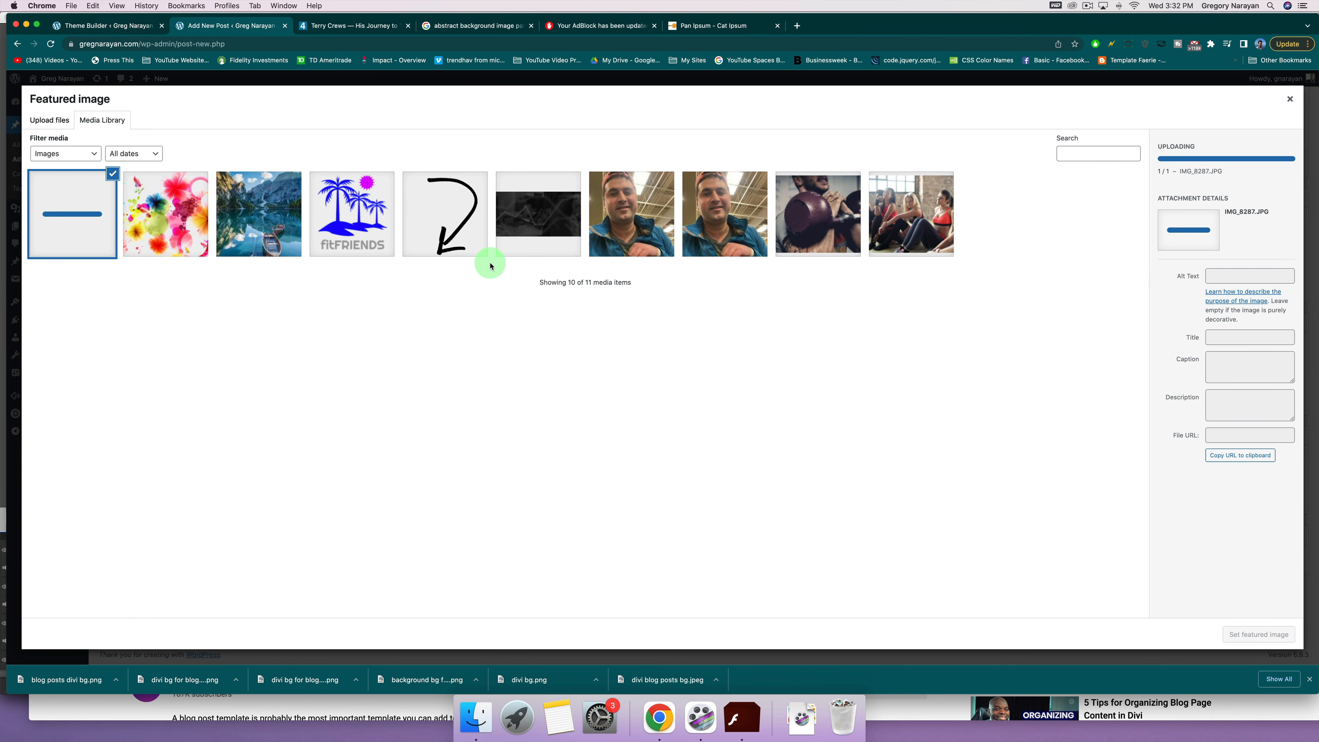
left_click(83, 226)
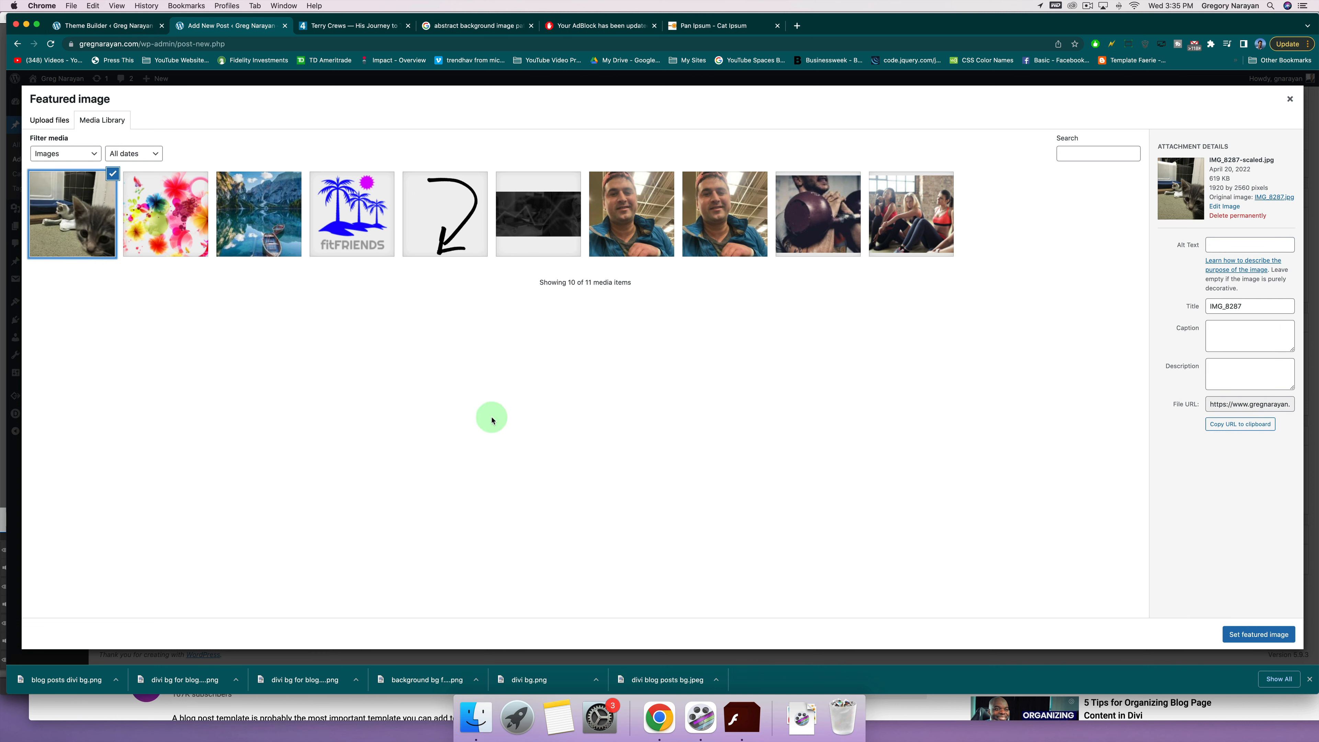
left_click(1258, 635)
Paste the copied paragraph as the post body, title it "Kittens Play Around in the Bathroom", and publish it in the cats category.
scroll(904, 489, "up", 5)
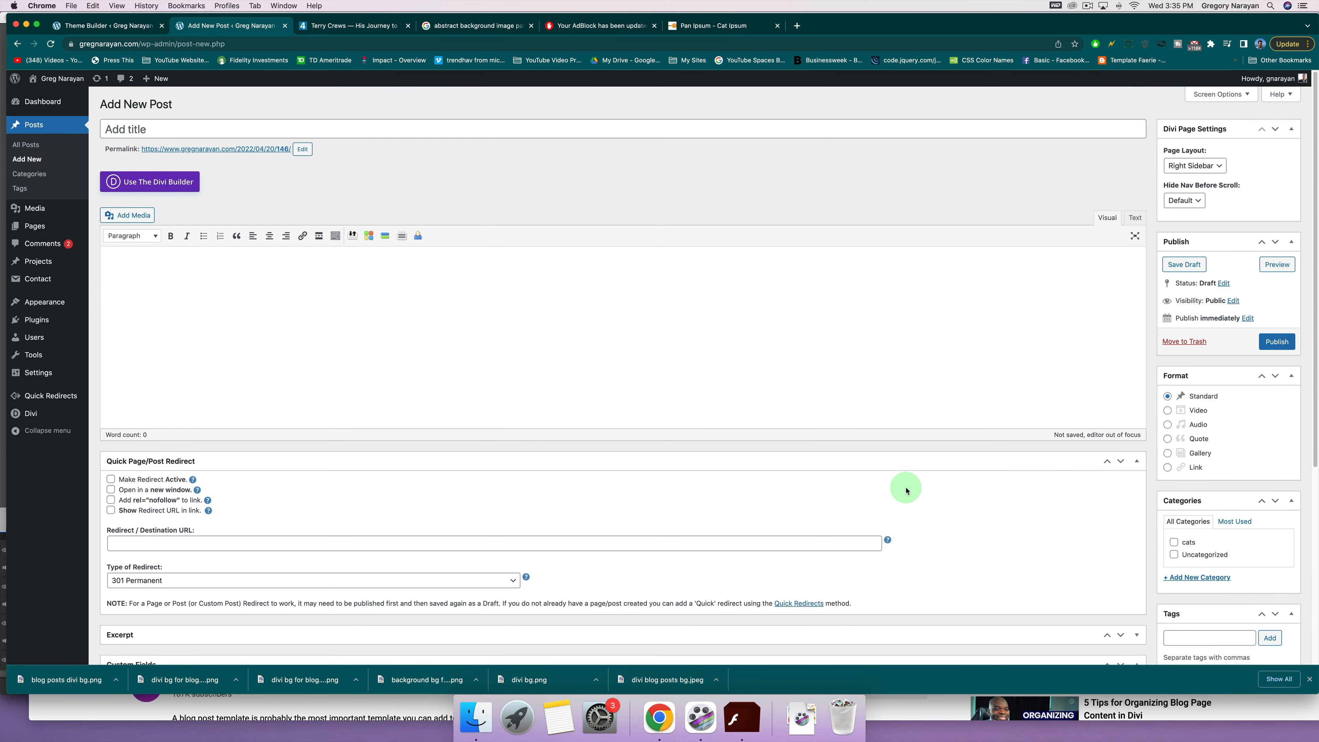
key("super+v")
left_click(190, 128)
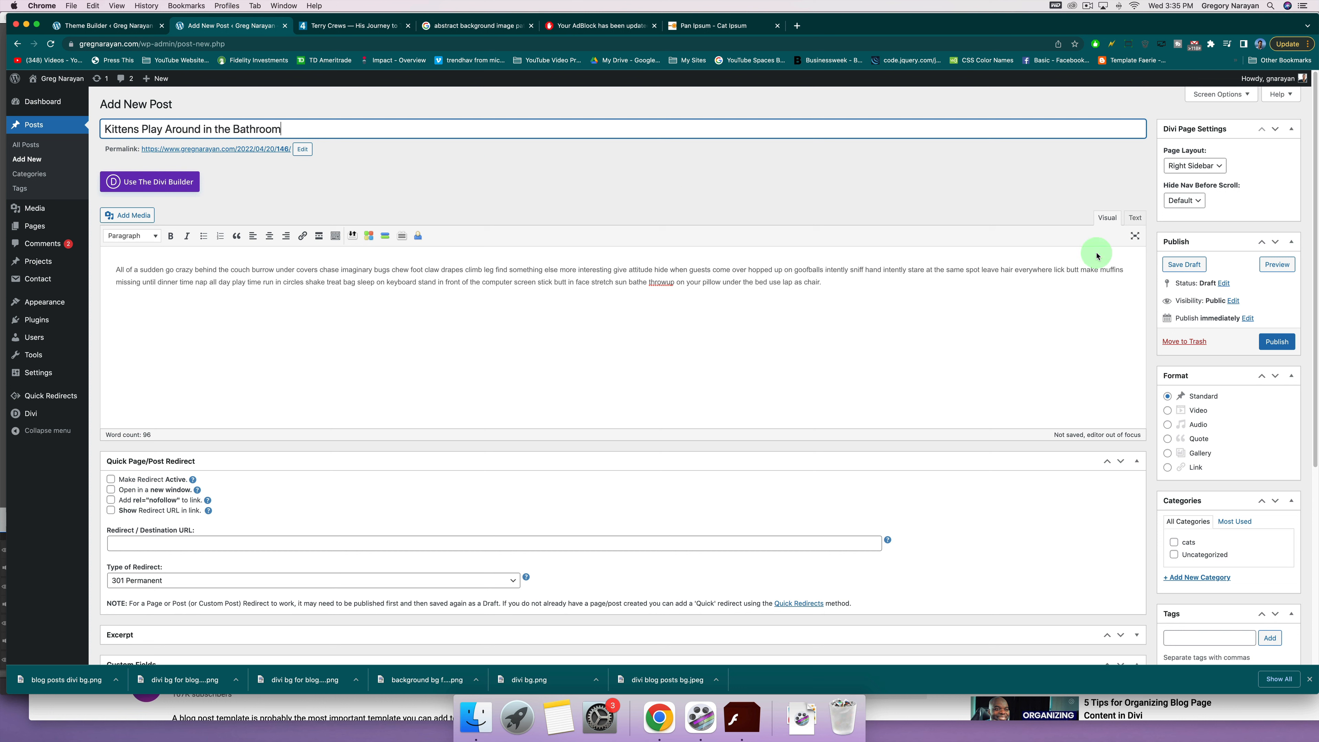
left_click(1177, 544)
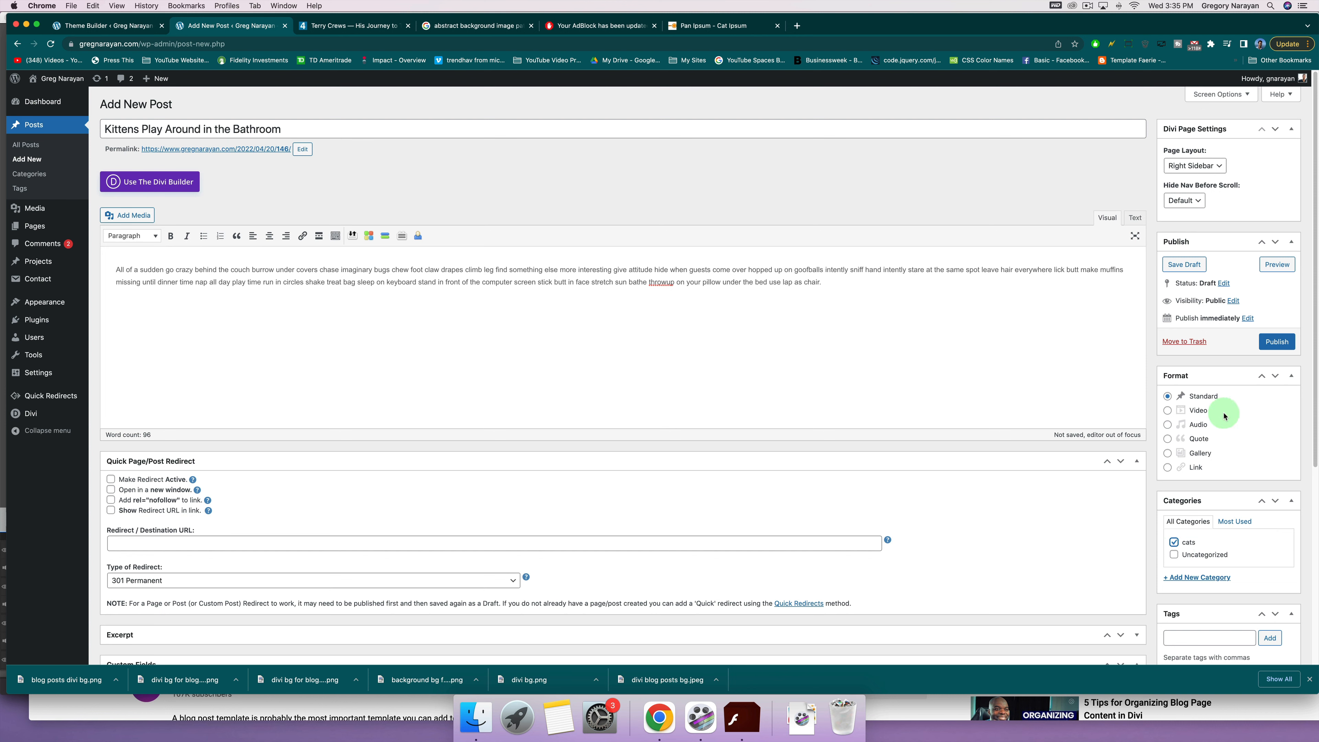
left_click(1276, 341)
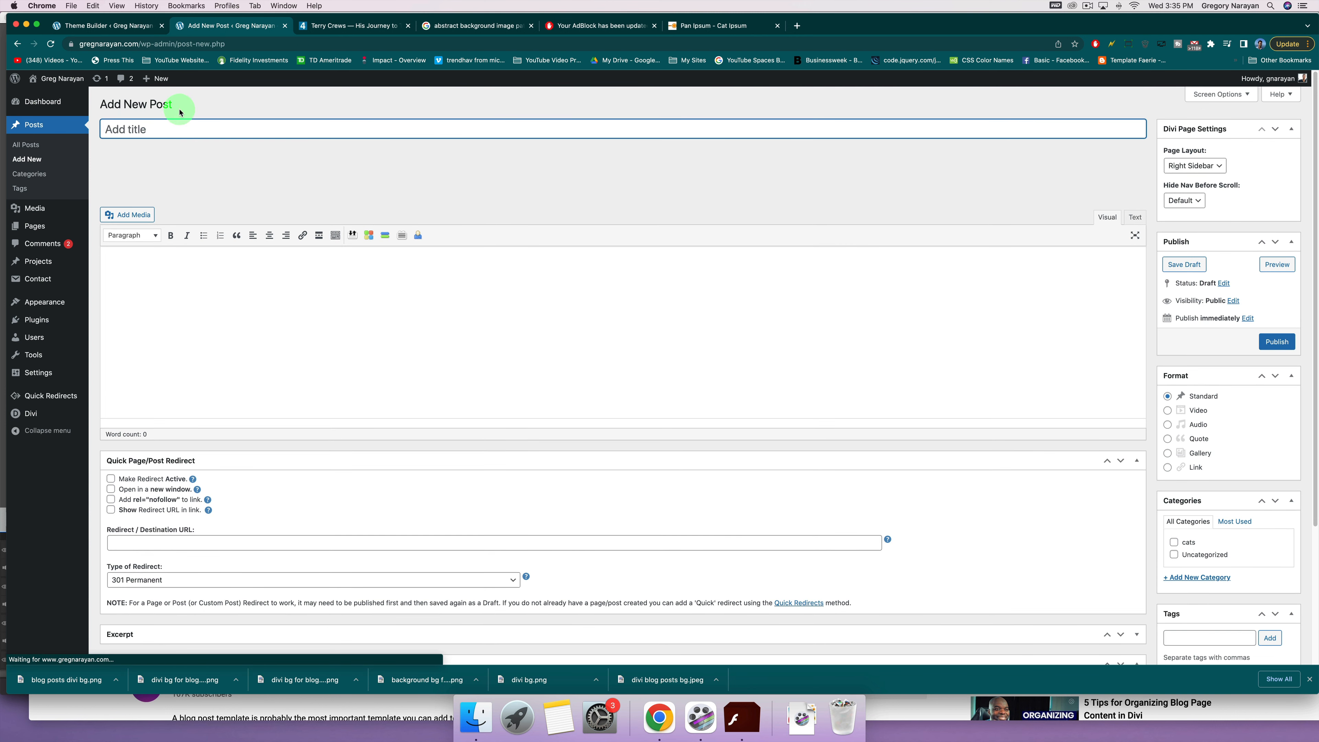
Start another new post and upload IMG_8278.JPG from the Pictures folder through its featured image dialog, reopening the dialog once.
left_click(289, 362)
left_click(1137, 523)
scroll(1184, 562, "down", 3)
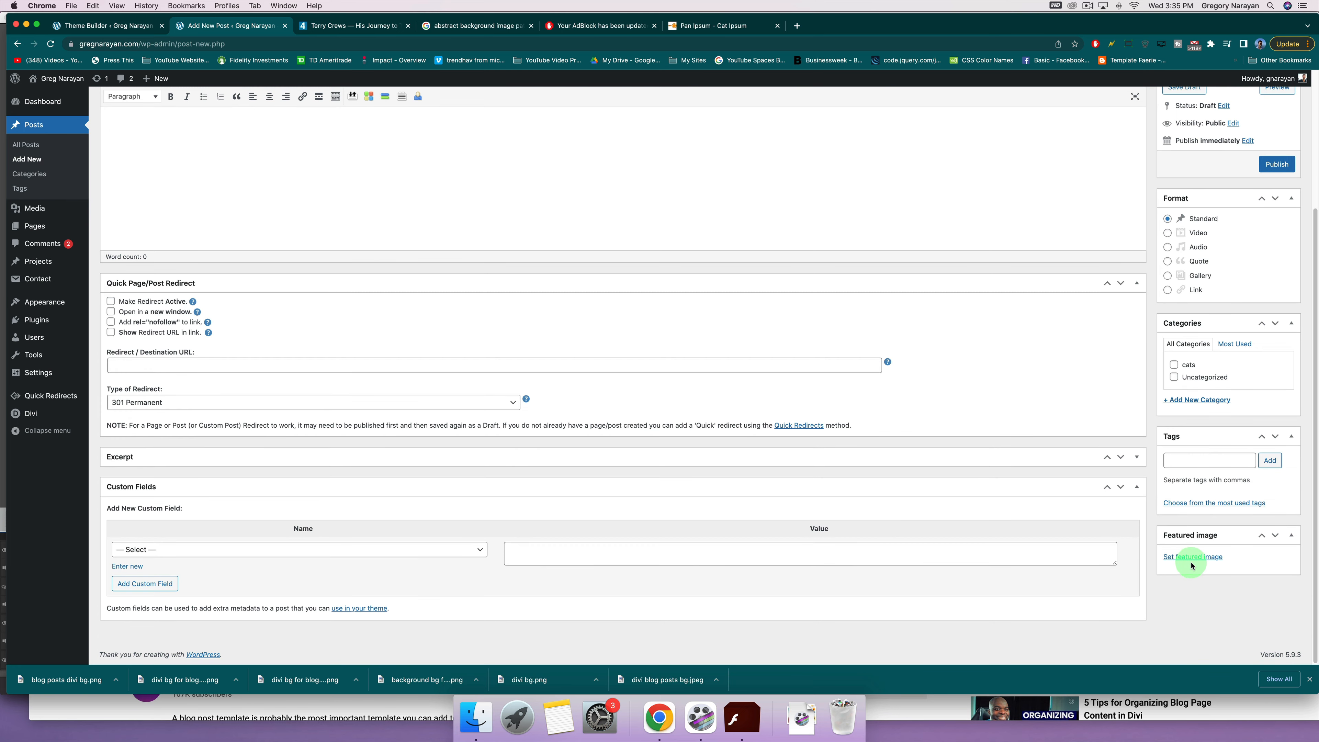
left_click(1181, 558)
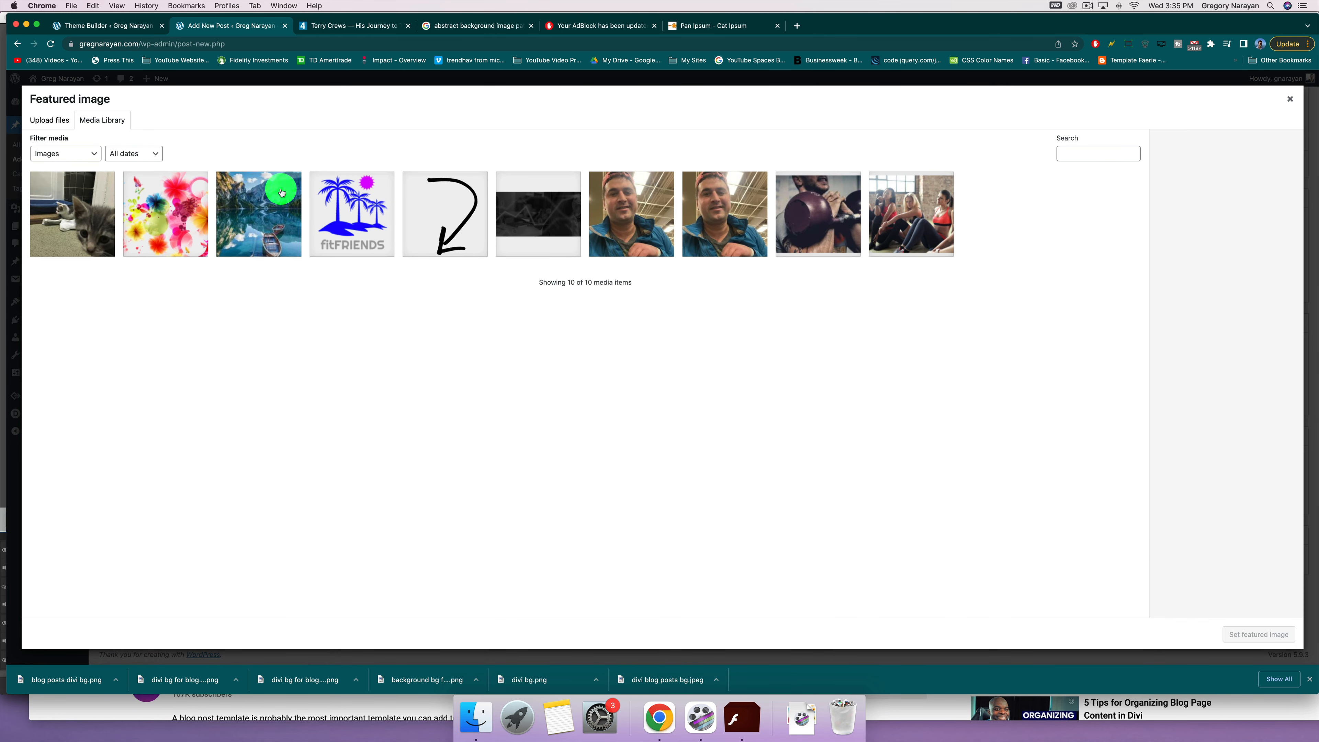
left_click(46, 121)
left_click(646, 334)
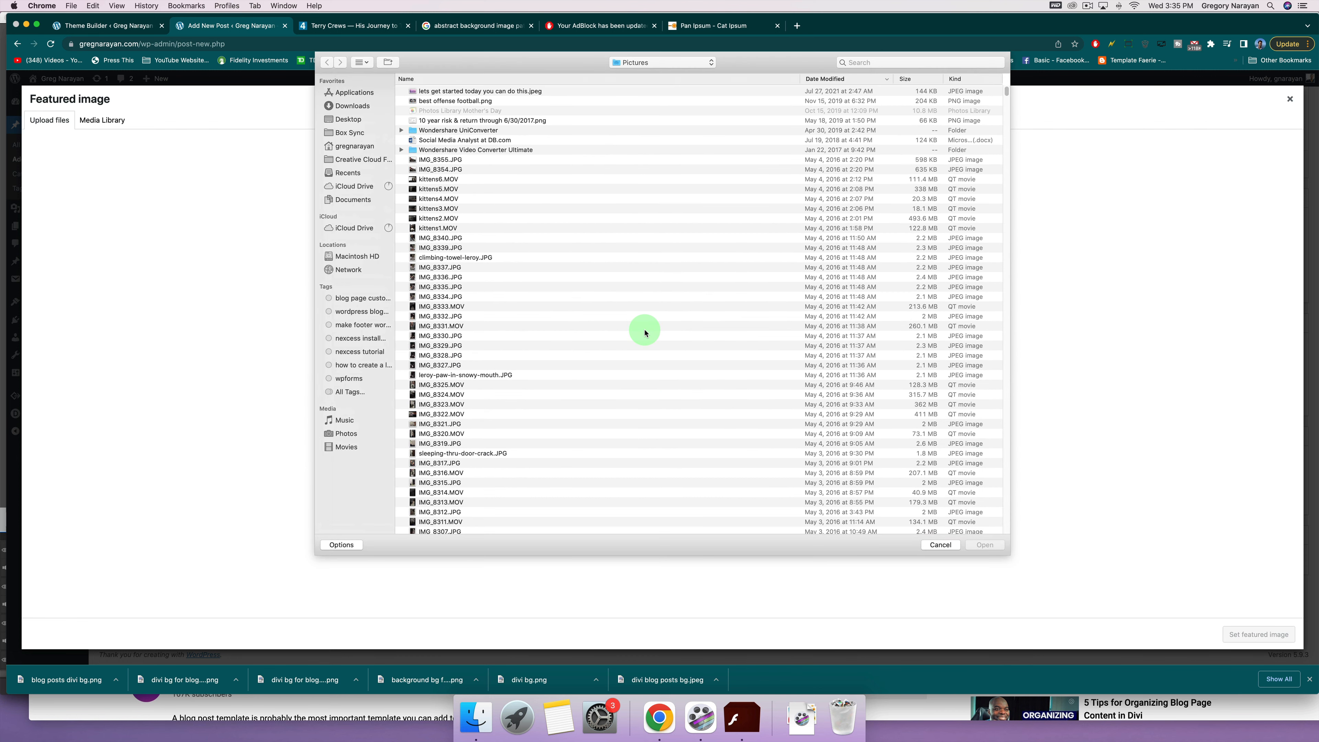
scroll(514, 375, "down", 10)
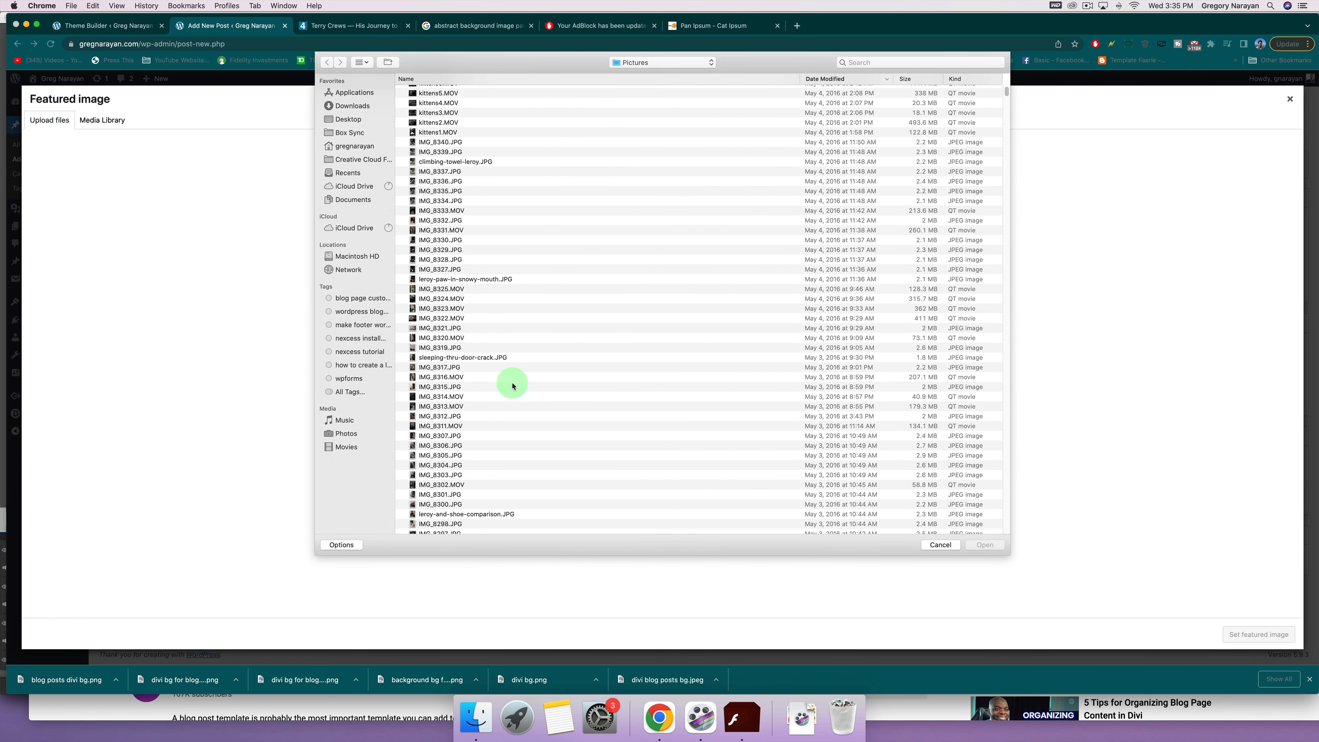
left_click(436, 411)
key("space")
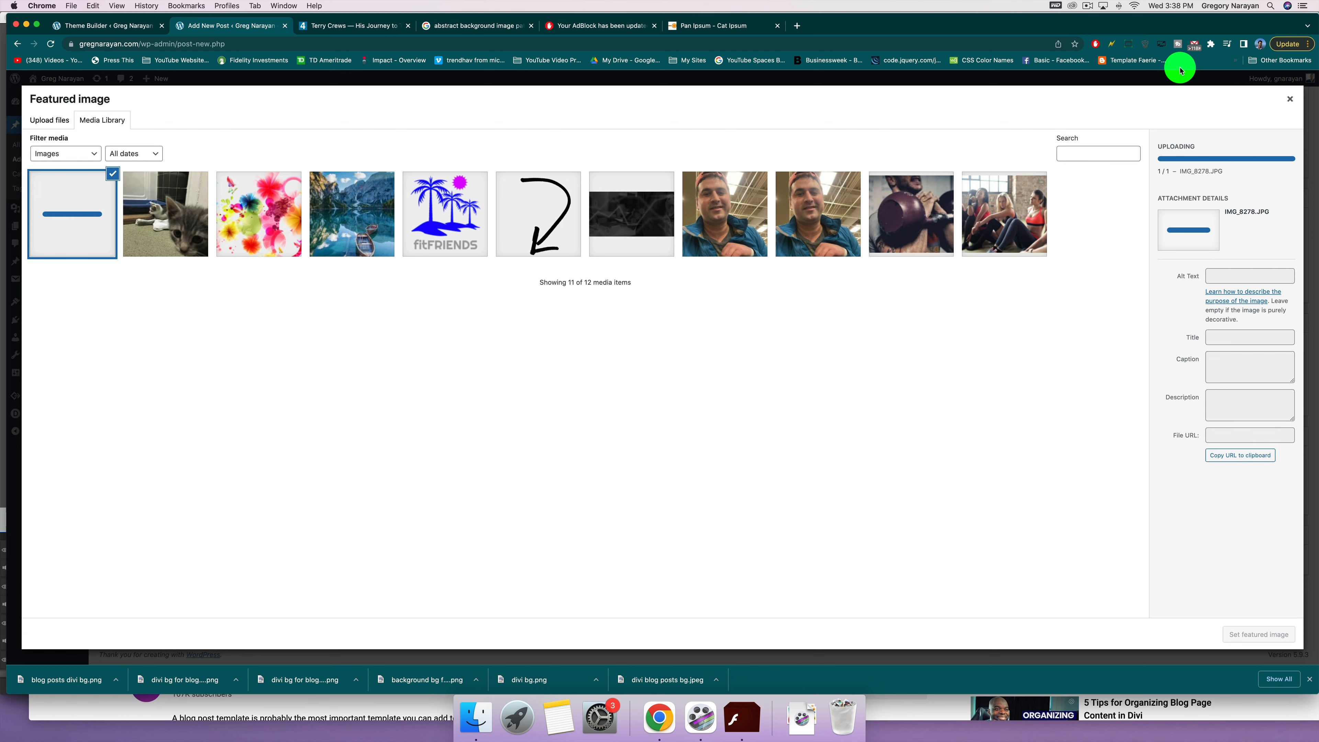
left_click(1290, 99)
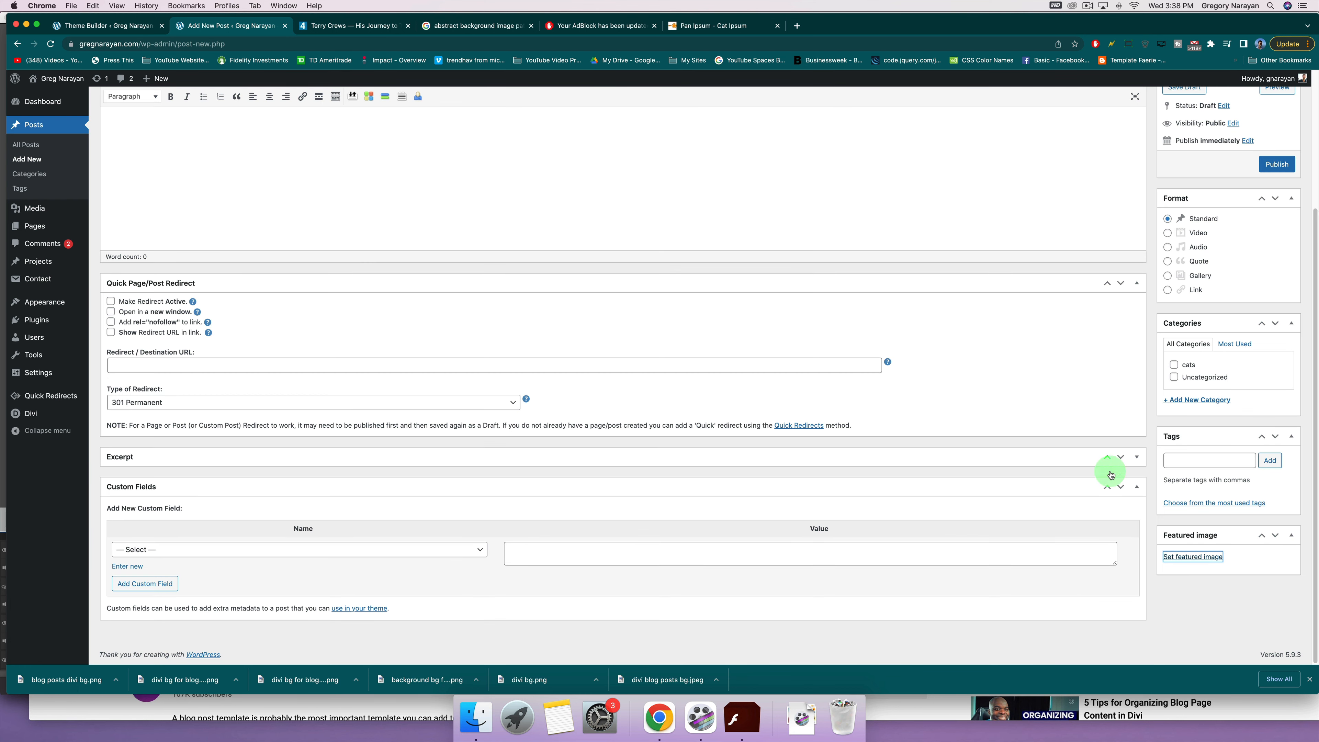
left_click(1192, 557)
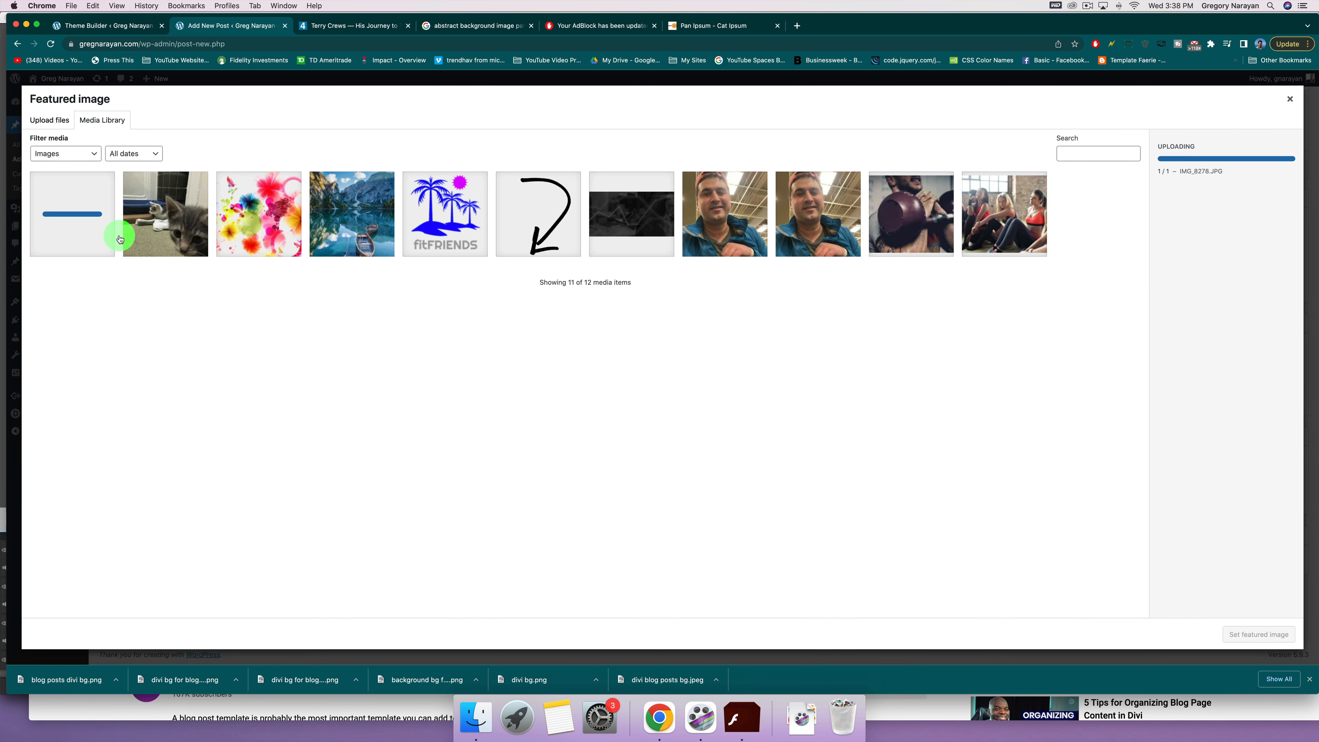
Search for tiny png in a new browser tab, open the TinyPNG site and compress IMG_8304.JPG from the Pictures folder.
left_click(798, 25)
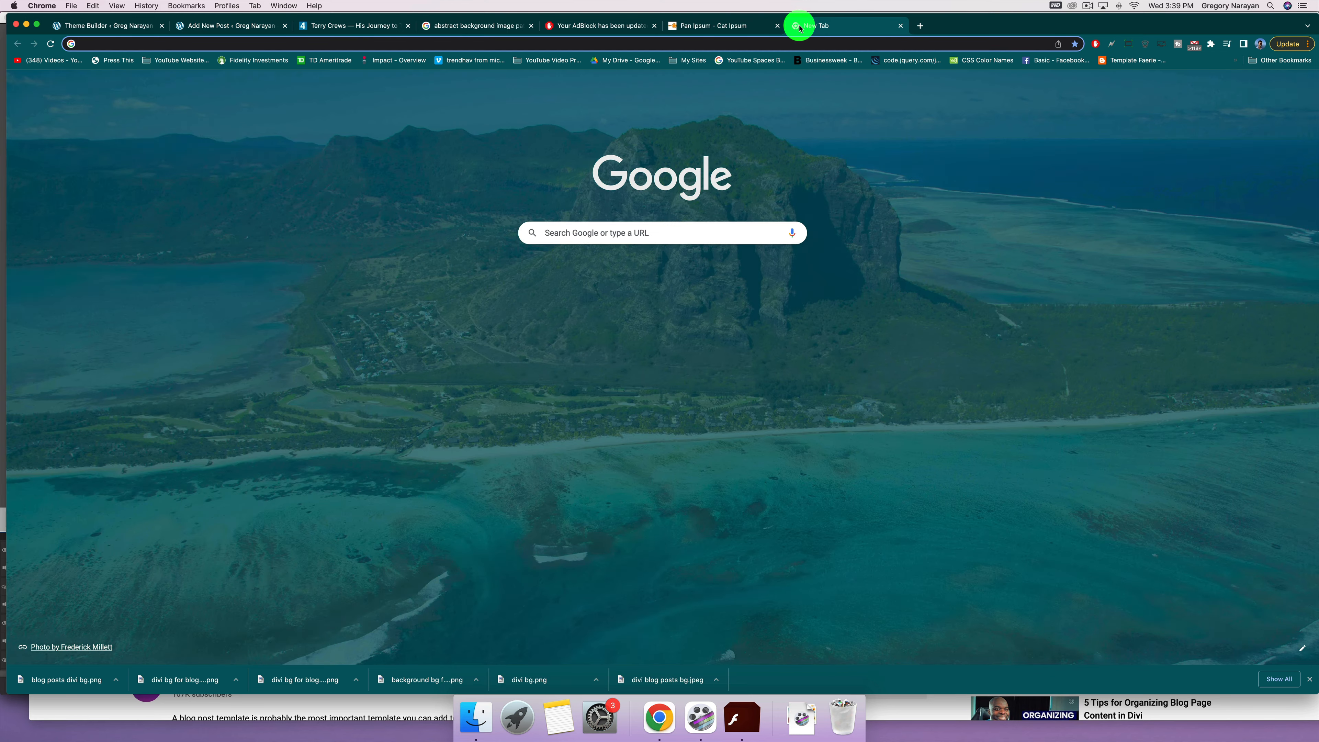
type("tiny png")
key("Return")
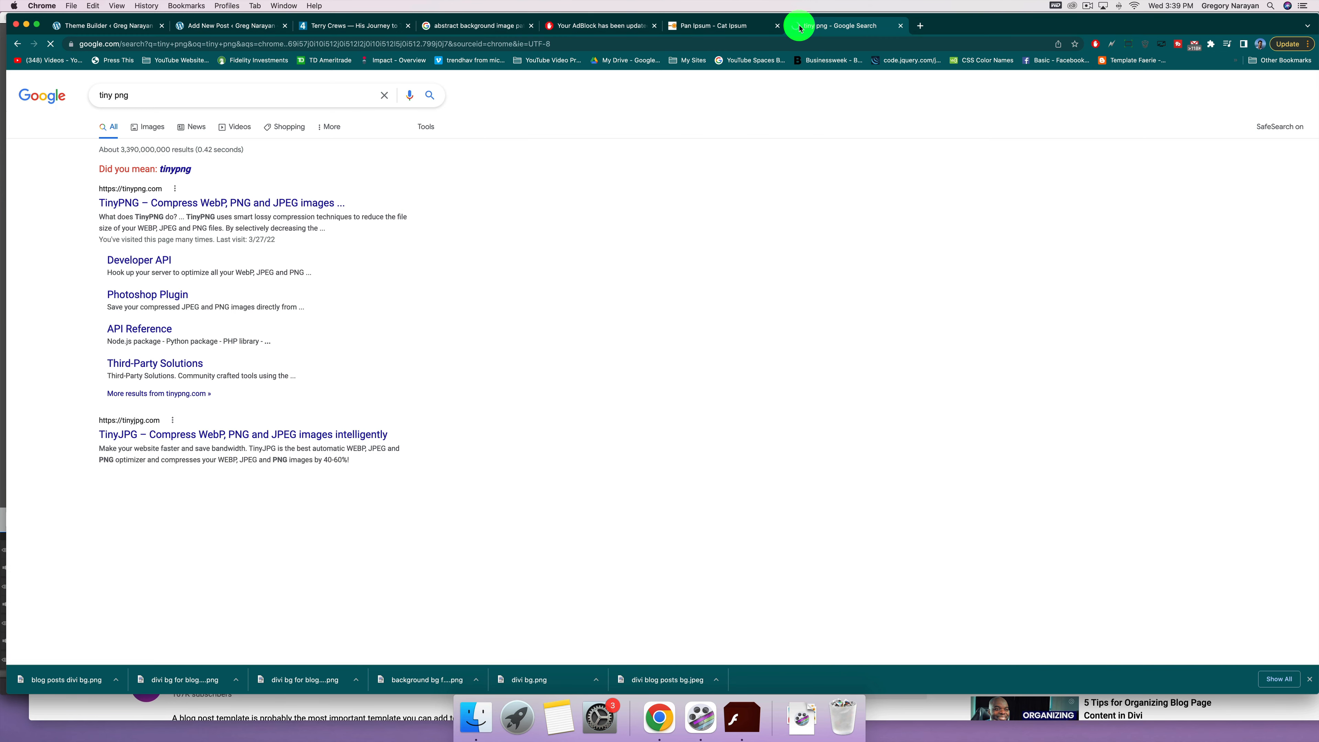
left_click(165, 203)
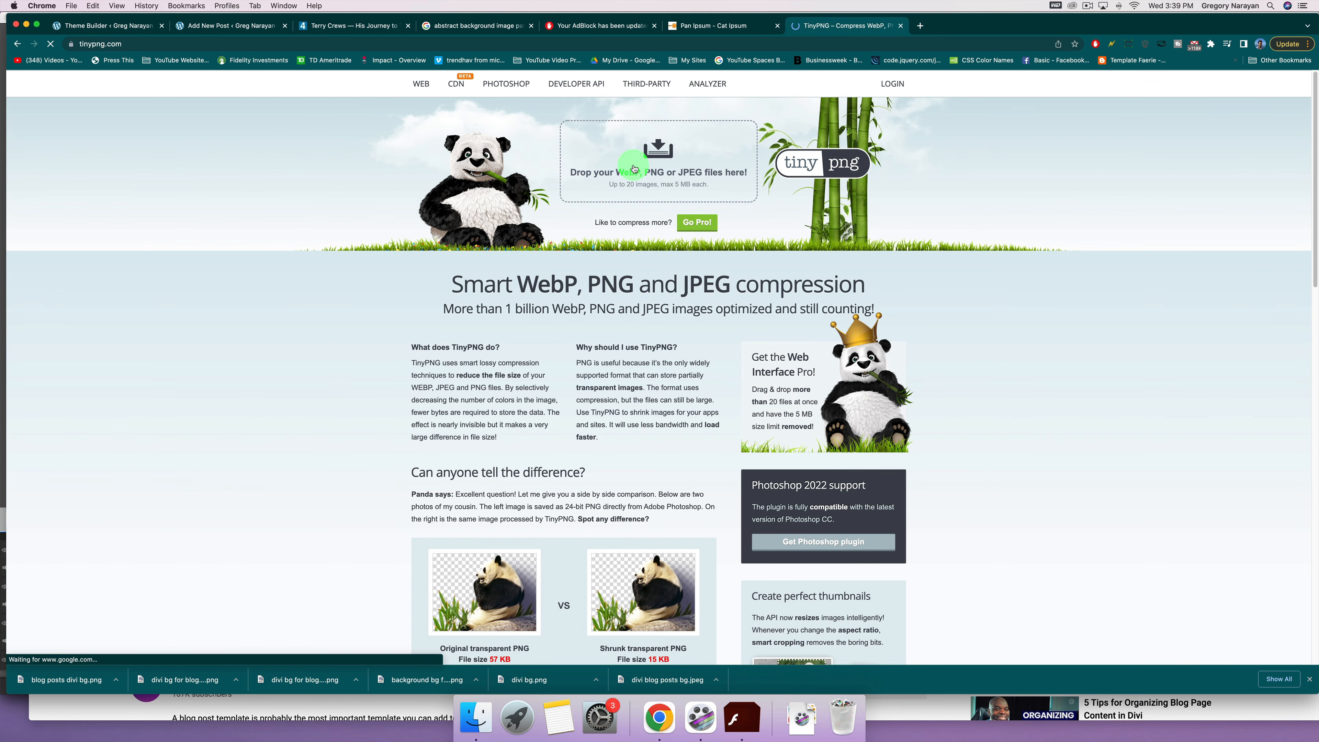
left_click(634, 168)
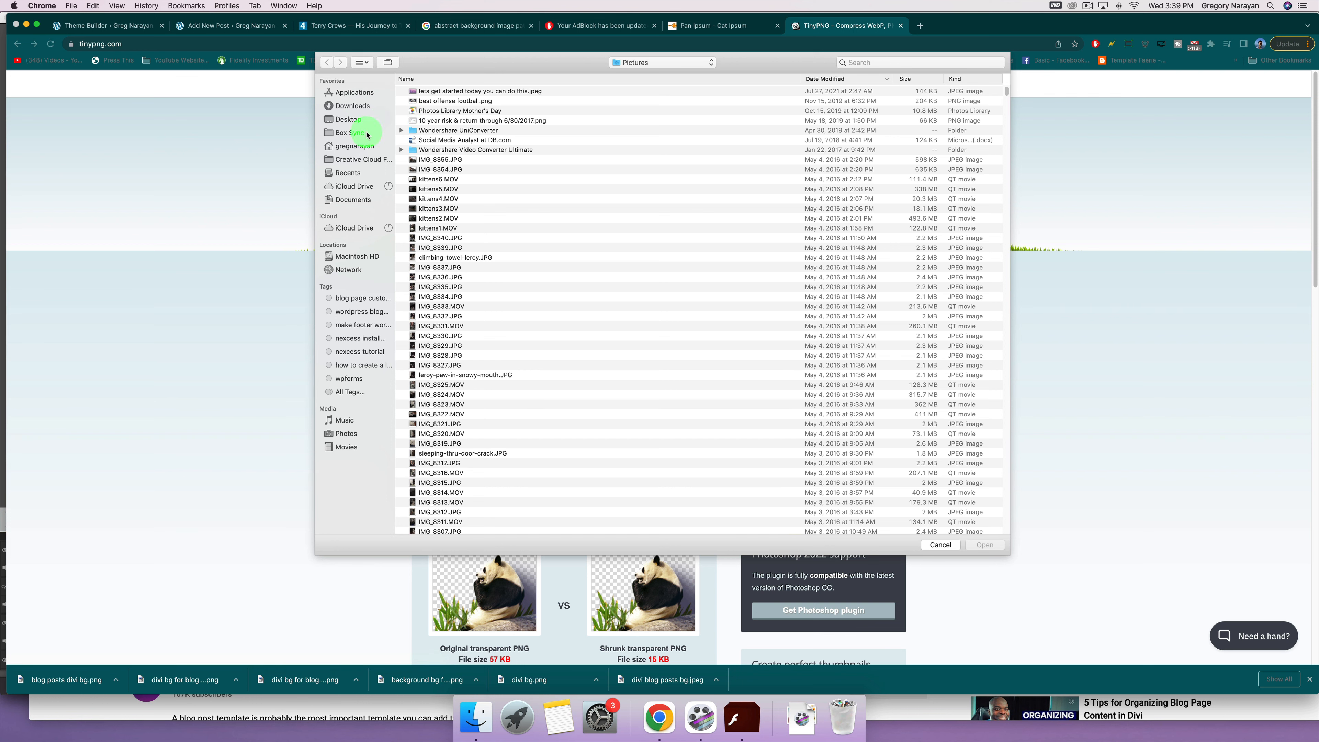
double_click(440, 483)
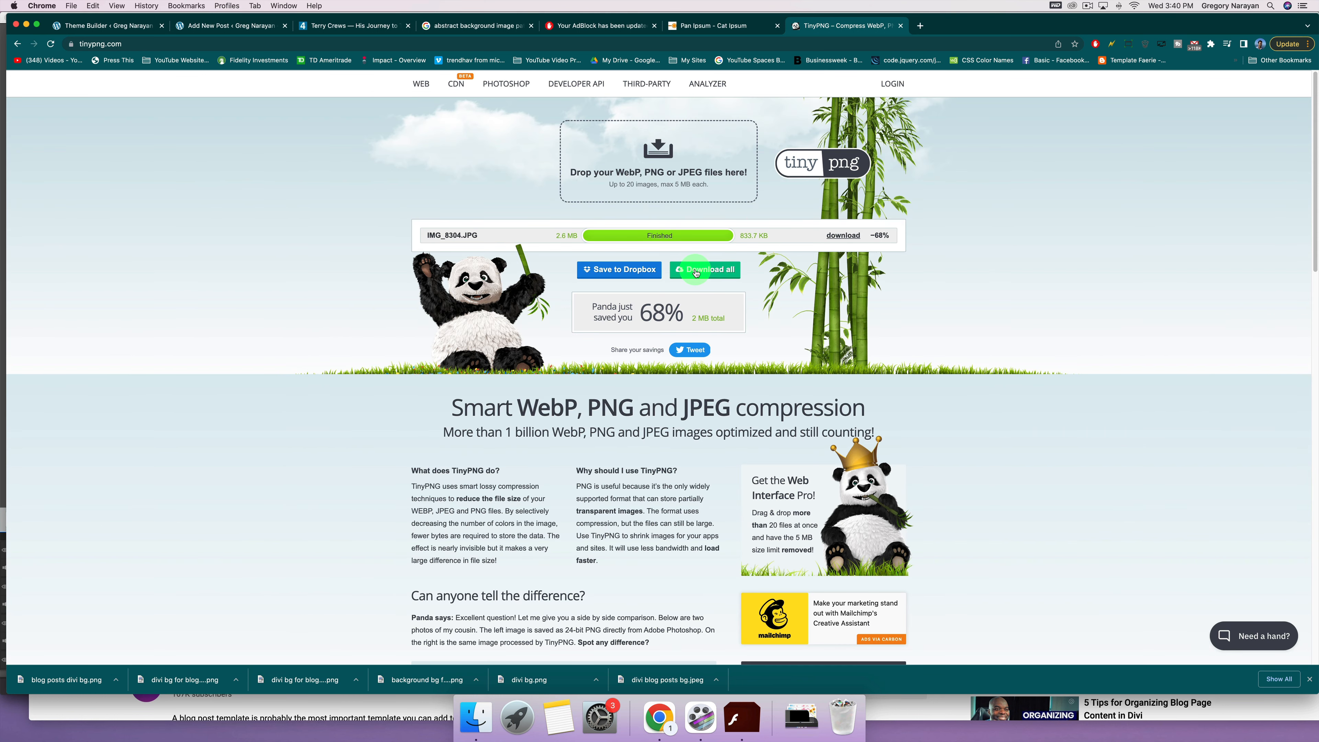
Download the compressed image to the Downloads folder as tinified and open the downloaded zip archive.
left_click(696, 271)
left_click(718, 118)
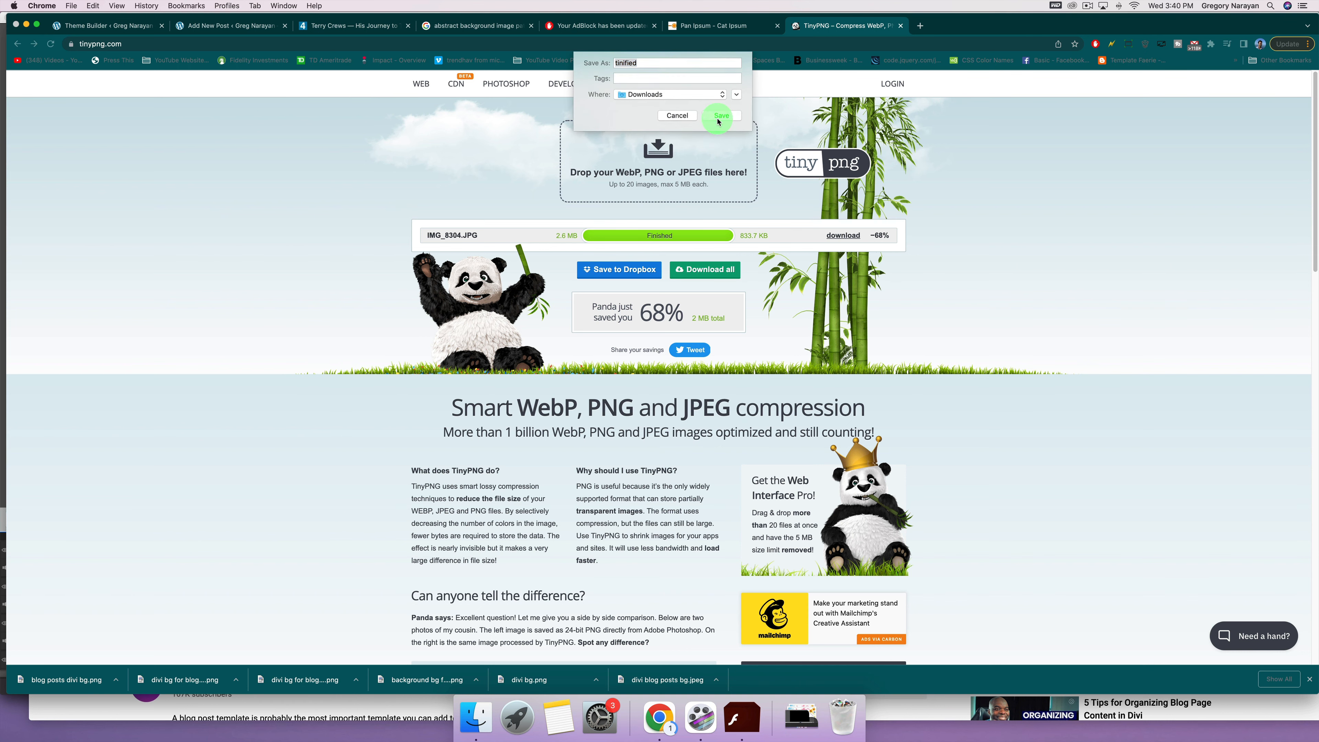
left_click(109, 681)
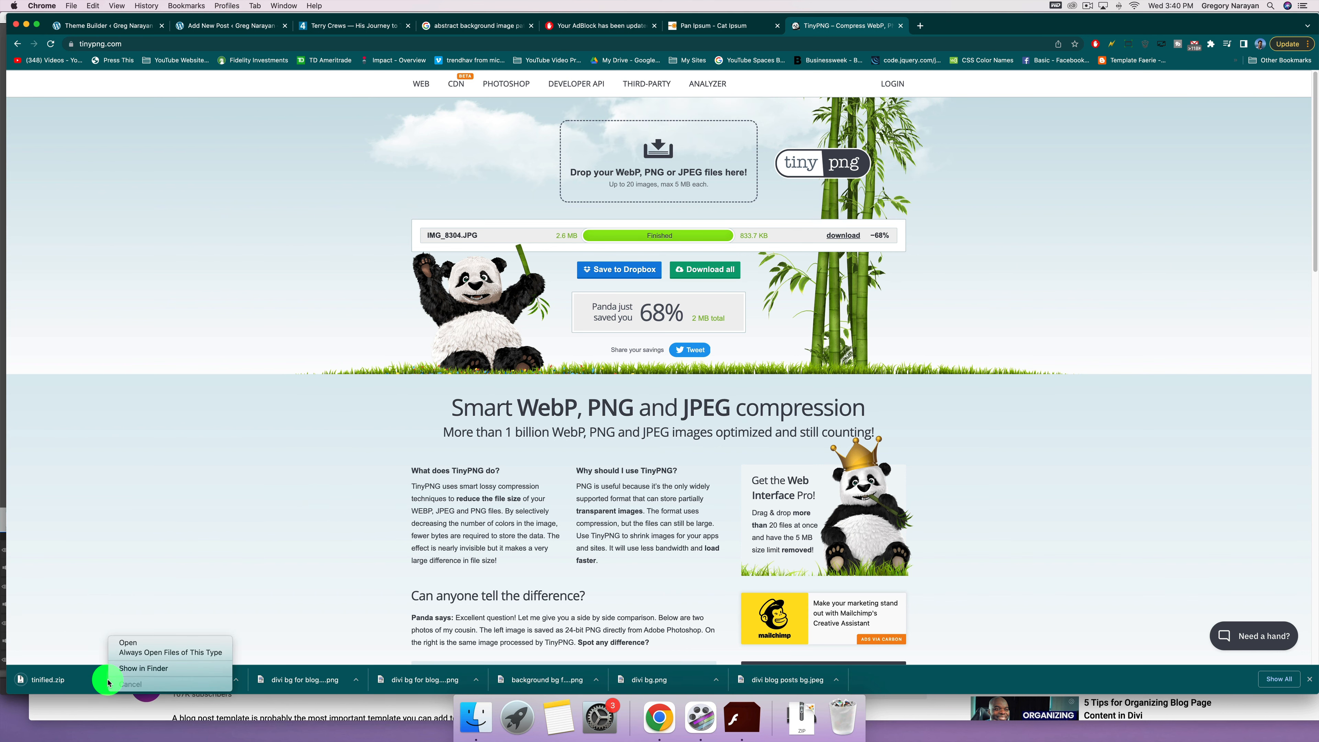
left_click(47, 679)
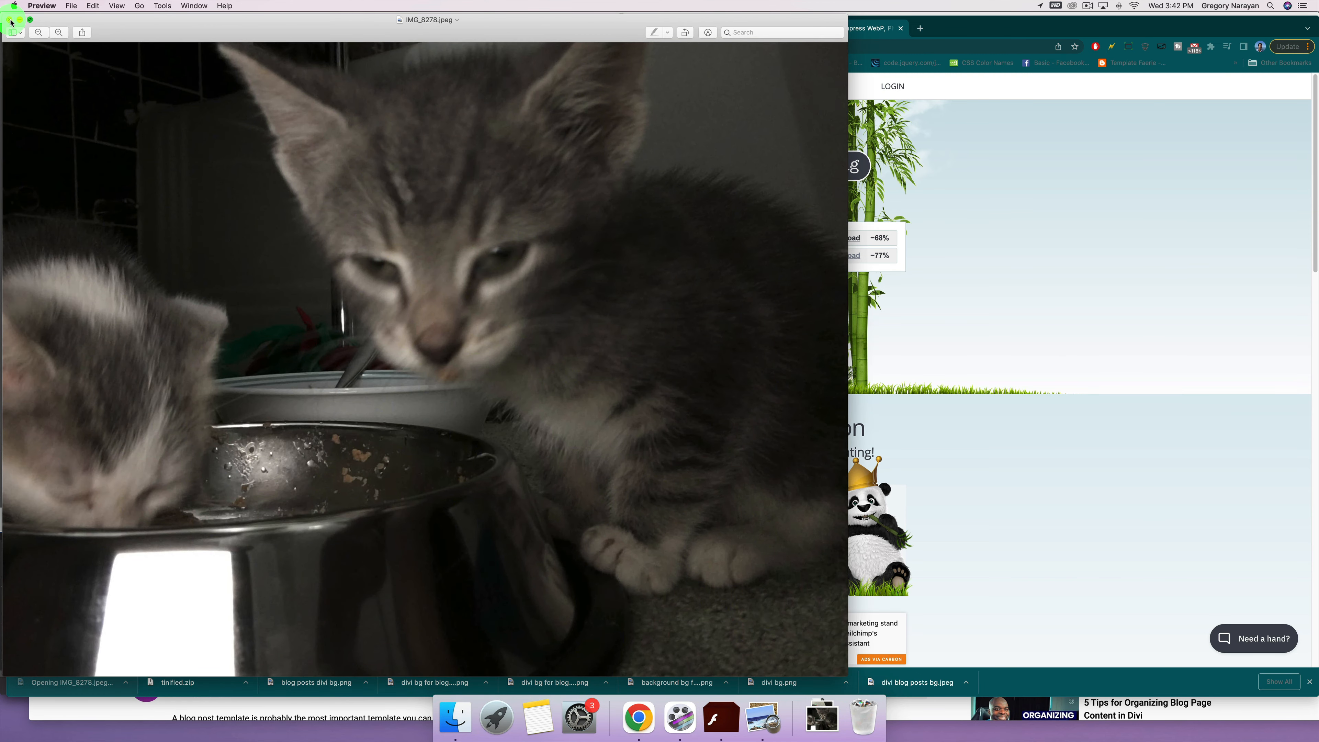
Close the image preview and try to upload the compressed IMG_8278.jpeg from the Downloads folder as the new post's featured image.
left_click(11, 23)
left_click(124, 29)
left_click(235, 28)
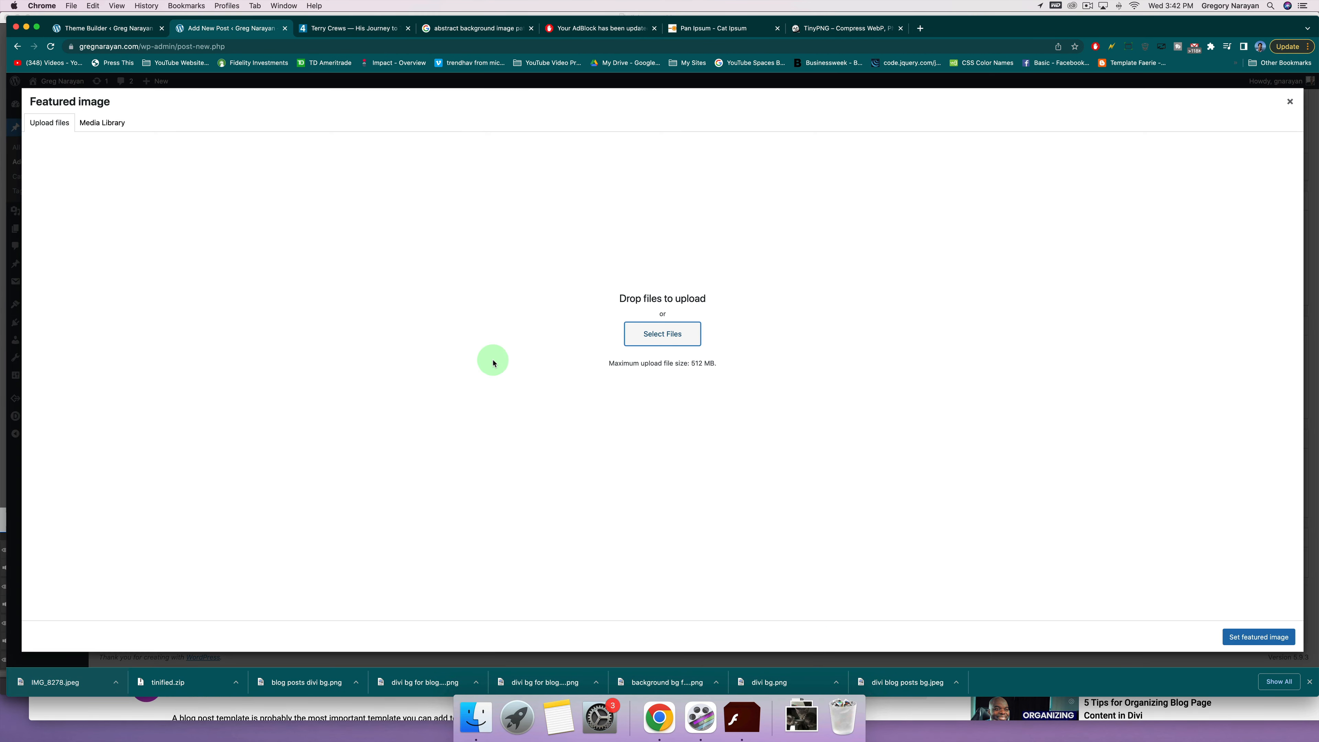
left_click(660, 344)
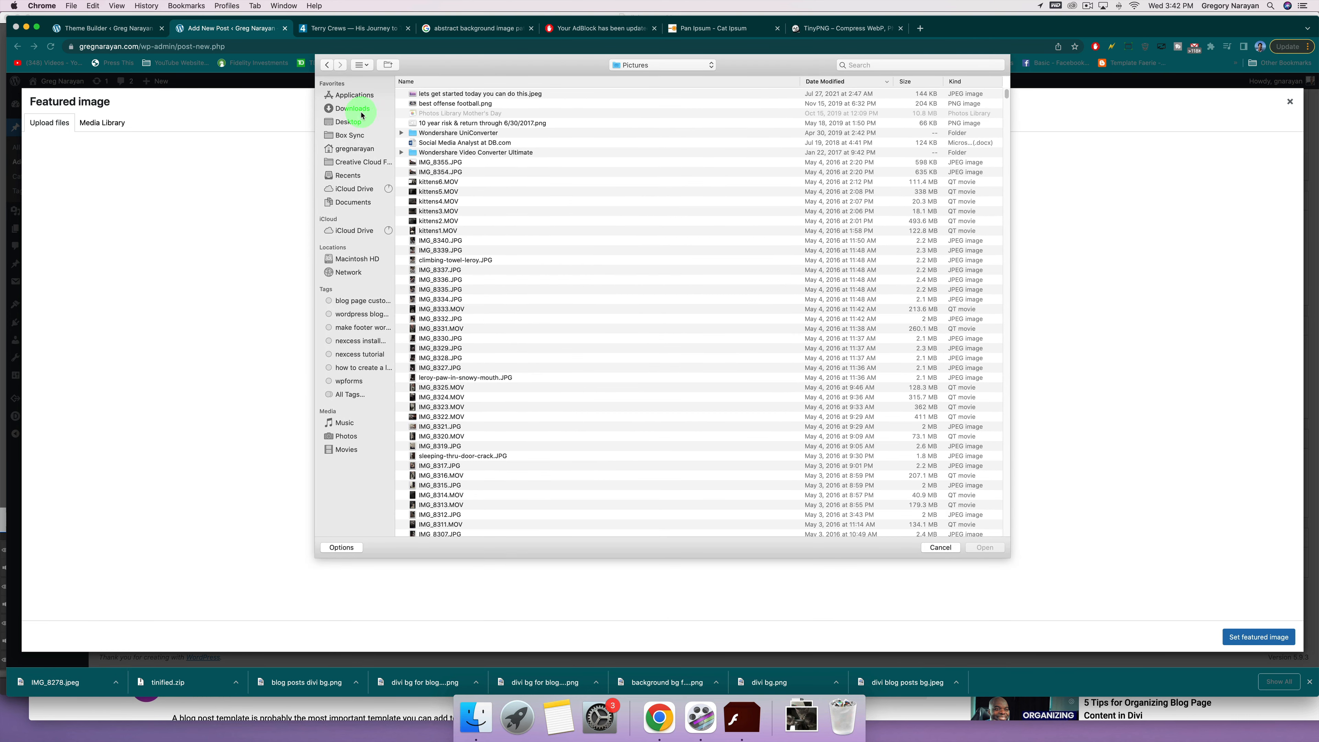
left_click(356, 109)
left_click(451, 94)
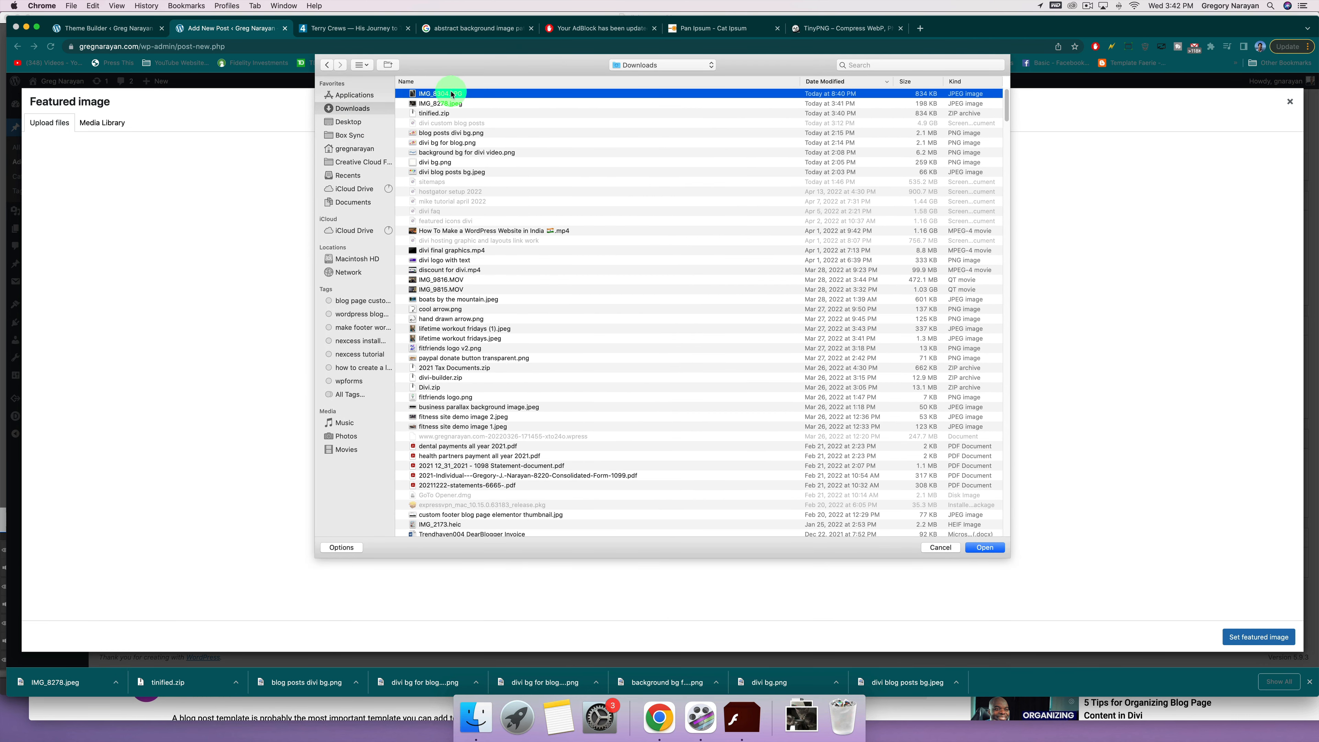
left_click(452, 103)
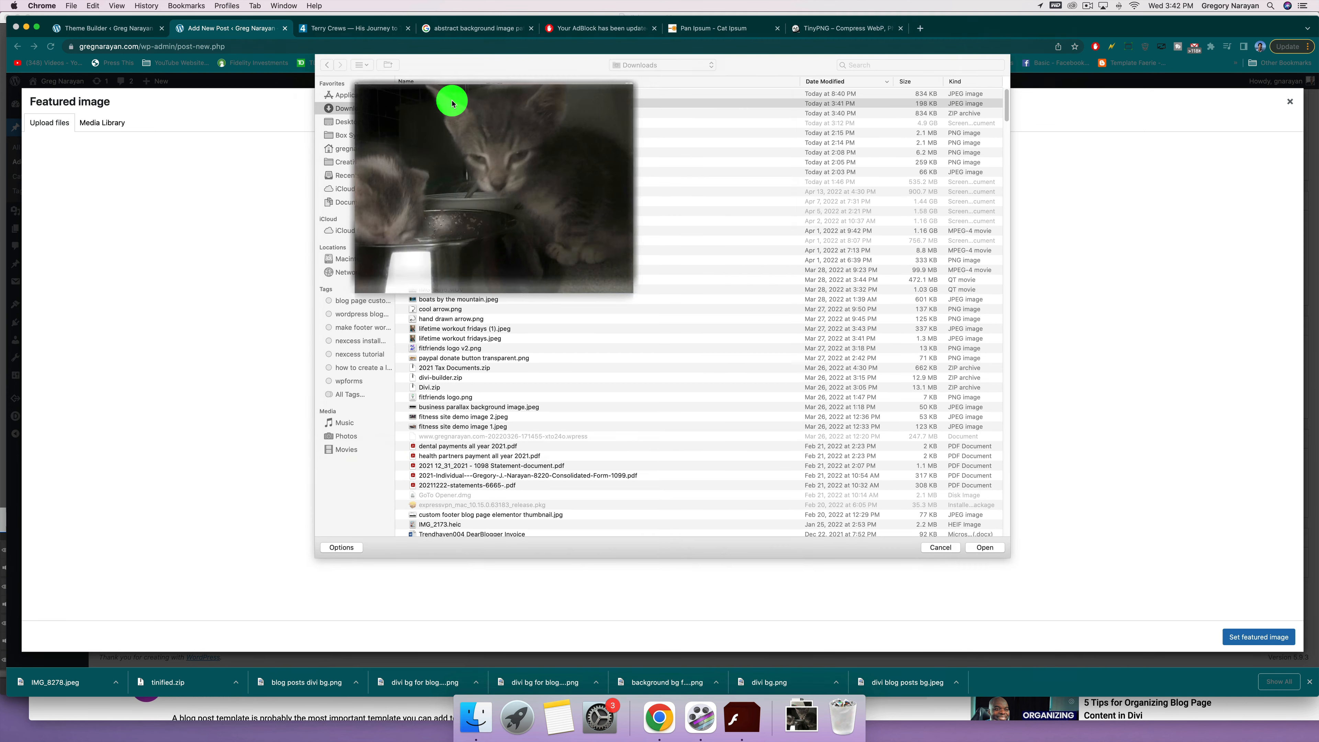
double_click(451, 103)
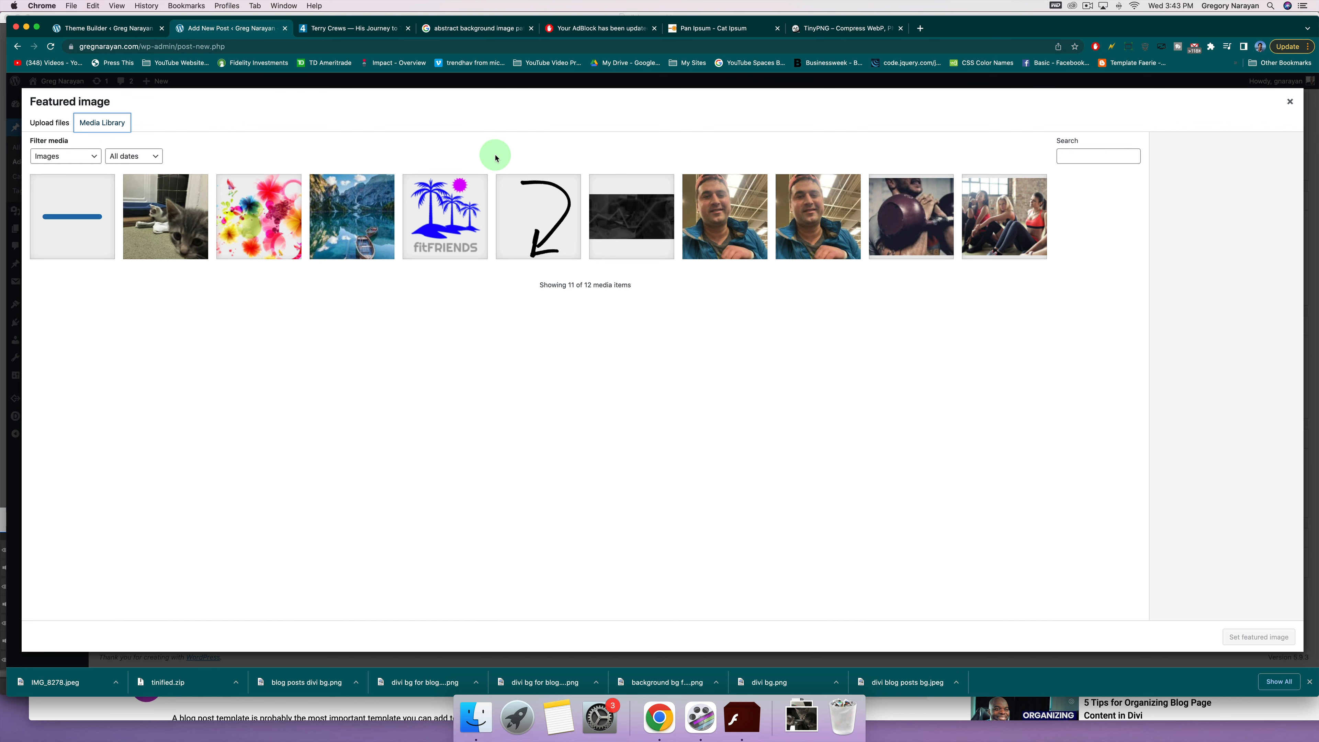
Set fitness site demo image 2 from the media library as the featured image and title the post "Can't Wait to Feel The Burn".
left_click(891, 204)
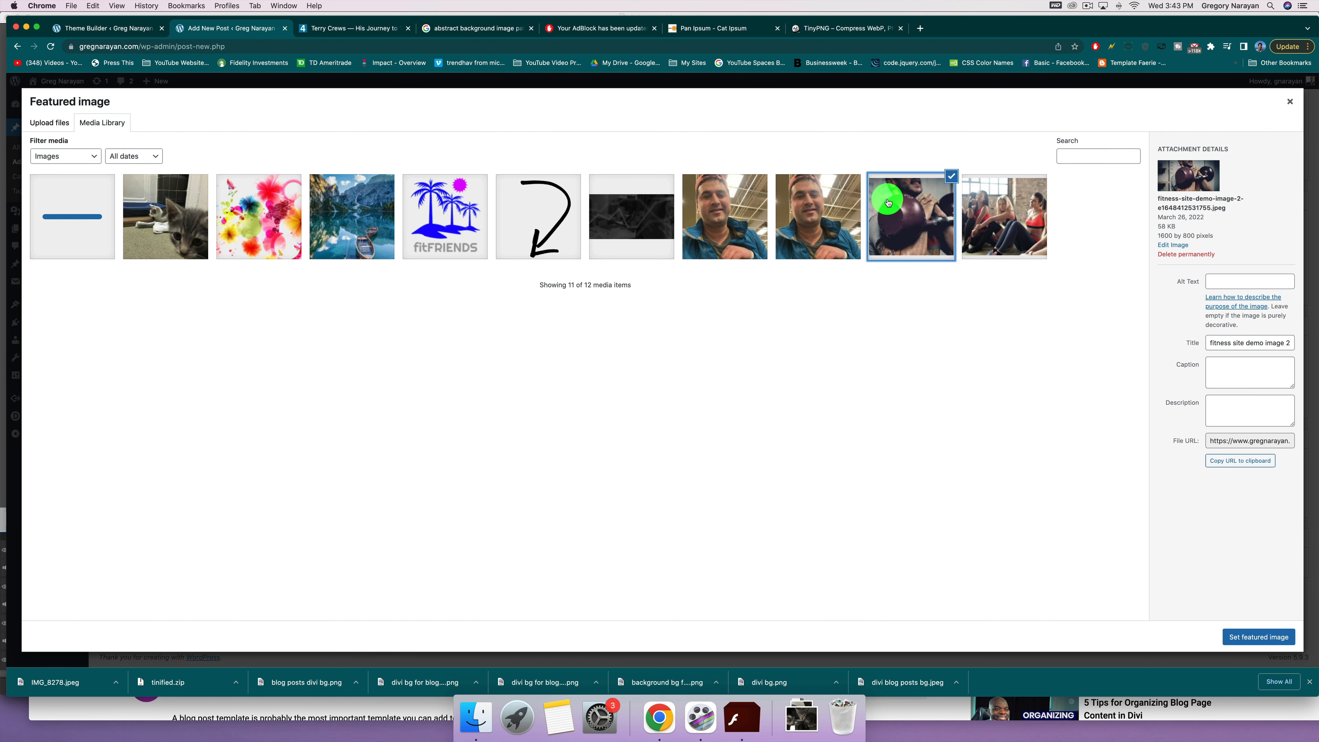
left_click(1254, 636)
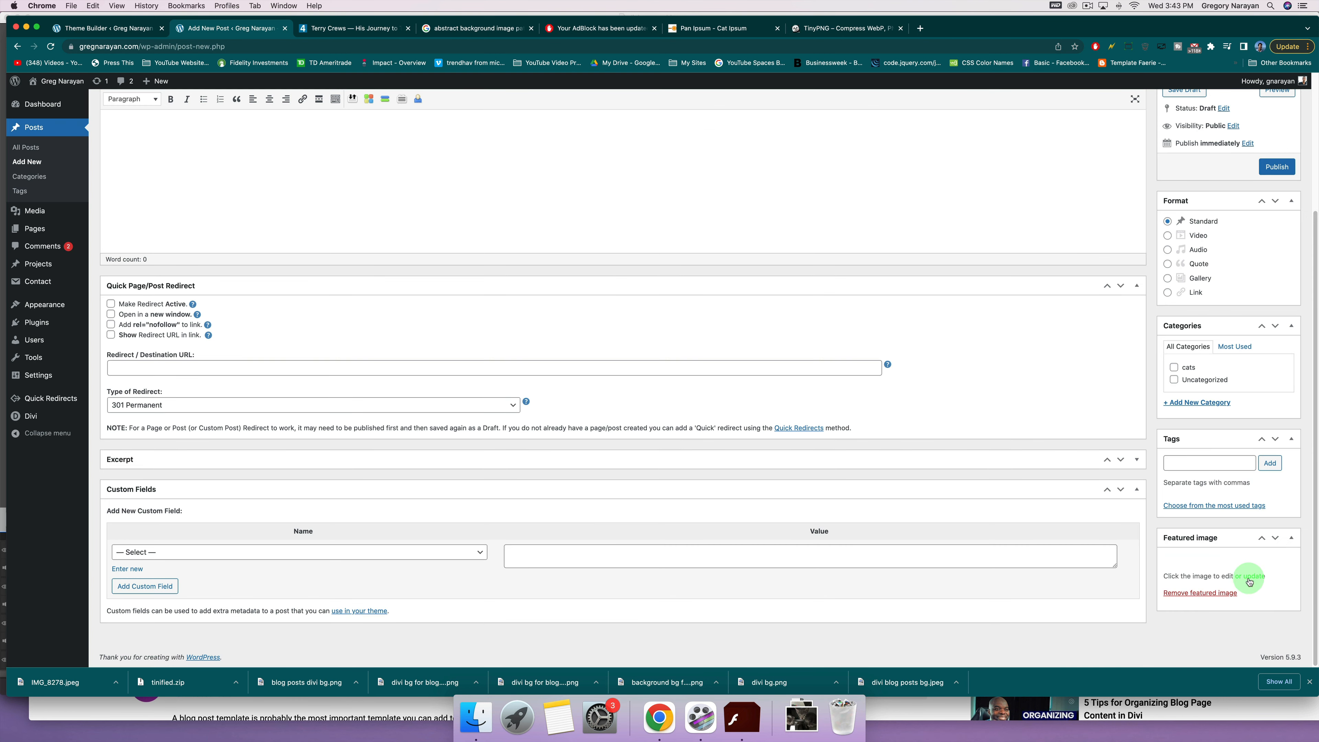
scroll(1207, 545, "up", 5)
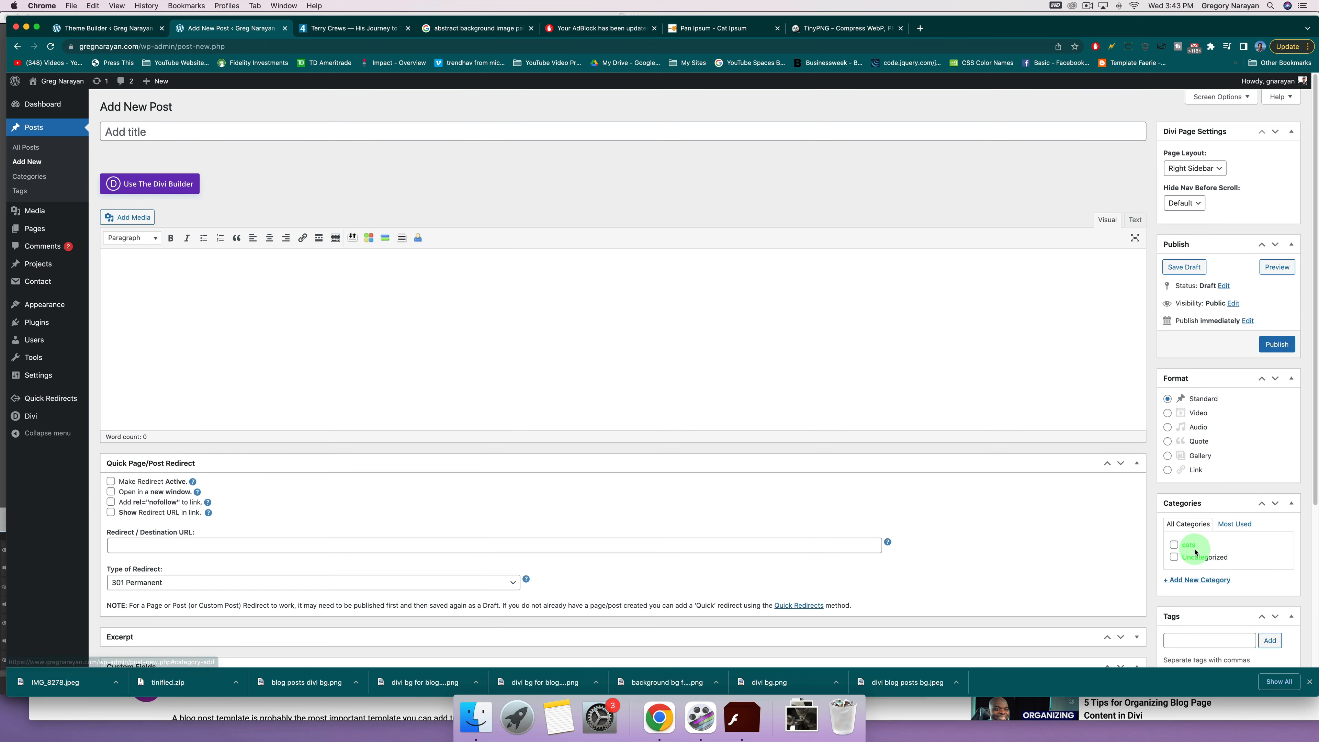
left_click(387, 134)
type("Can't Wait to Feel The Burn")
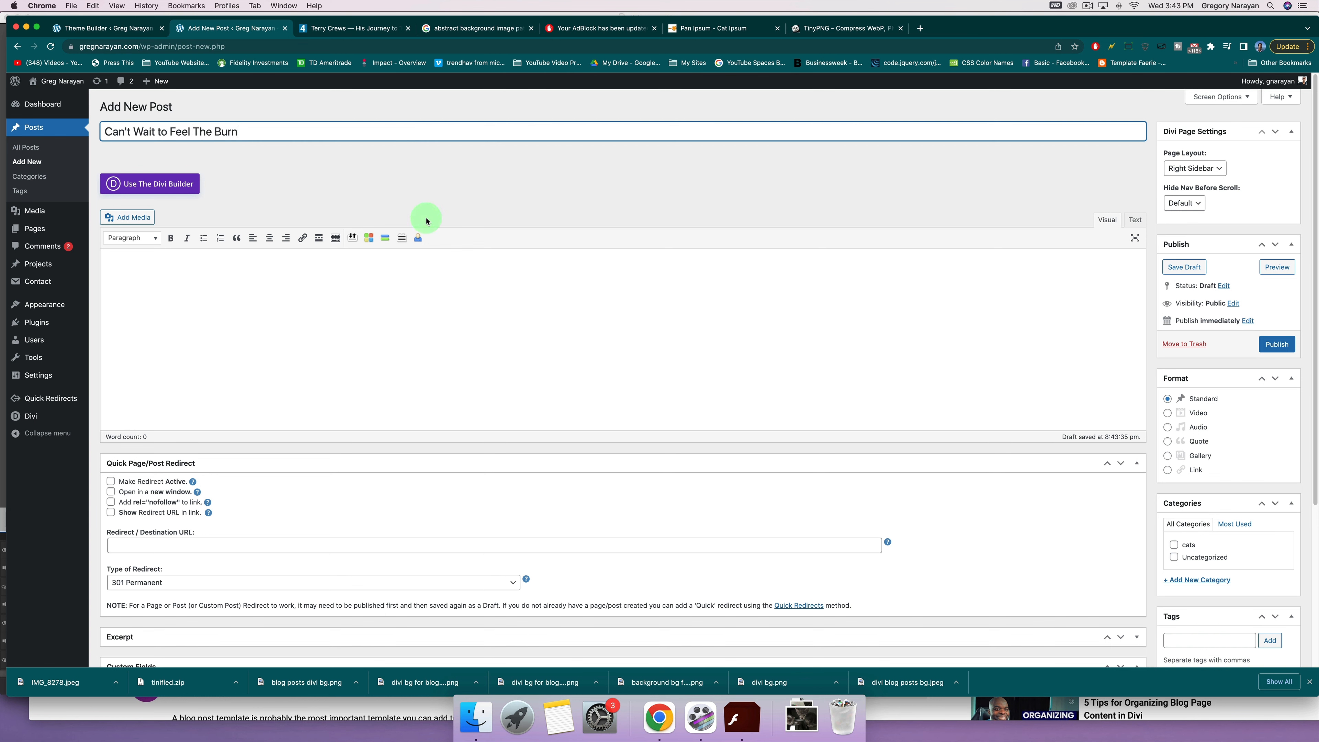
Switch to the Pan Ipsum site, generate Bro Ipsum text from its home page and copy the full text.
left_click(447, 276)
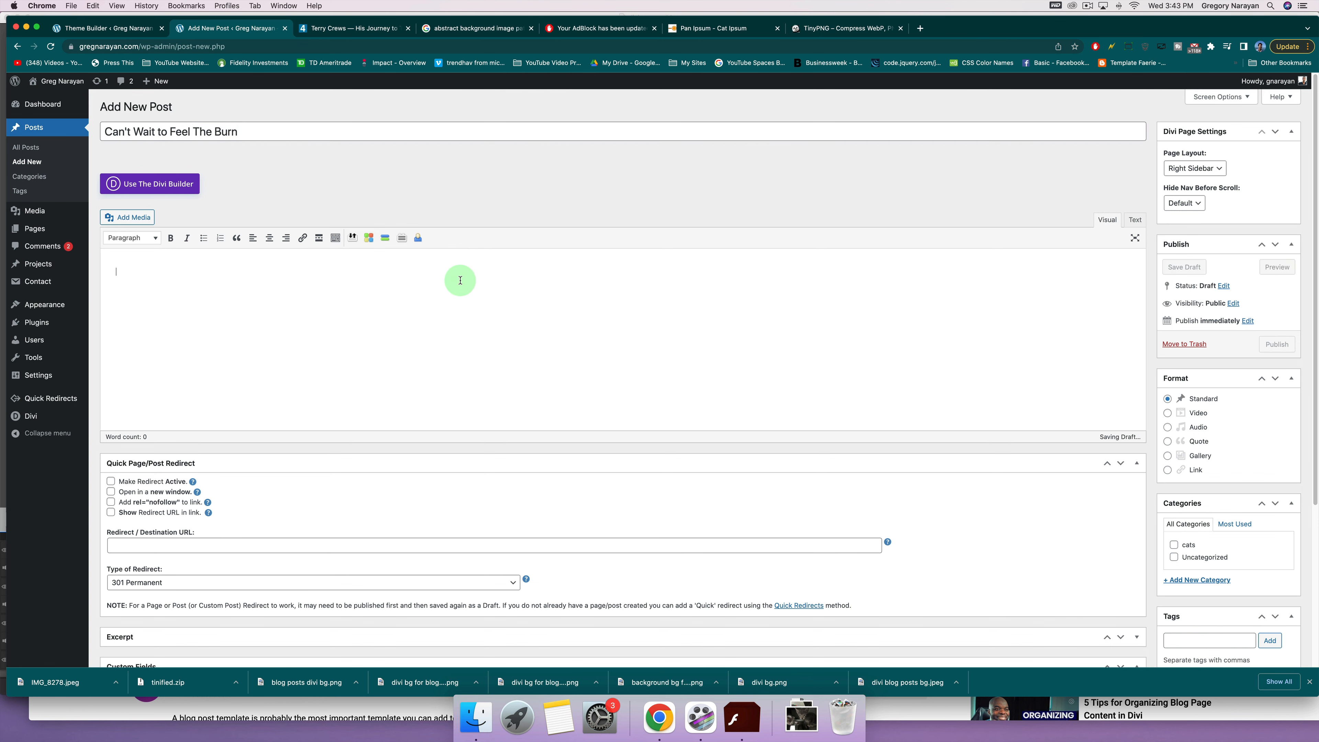
left_click(733, 30)
left_click(18, 51)
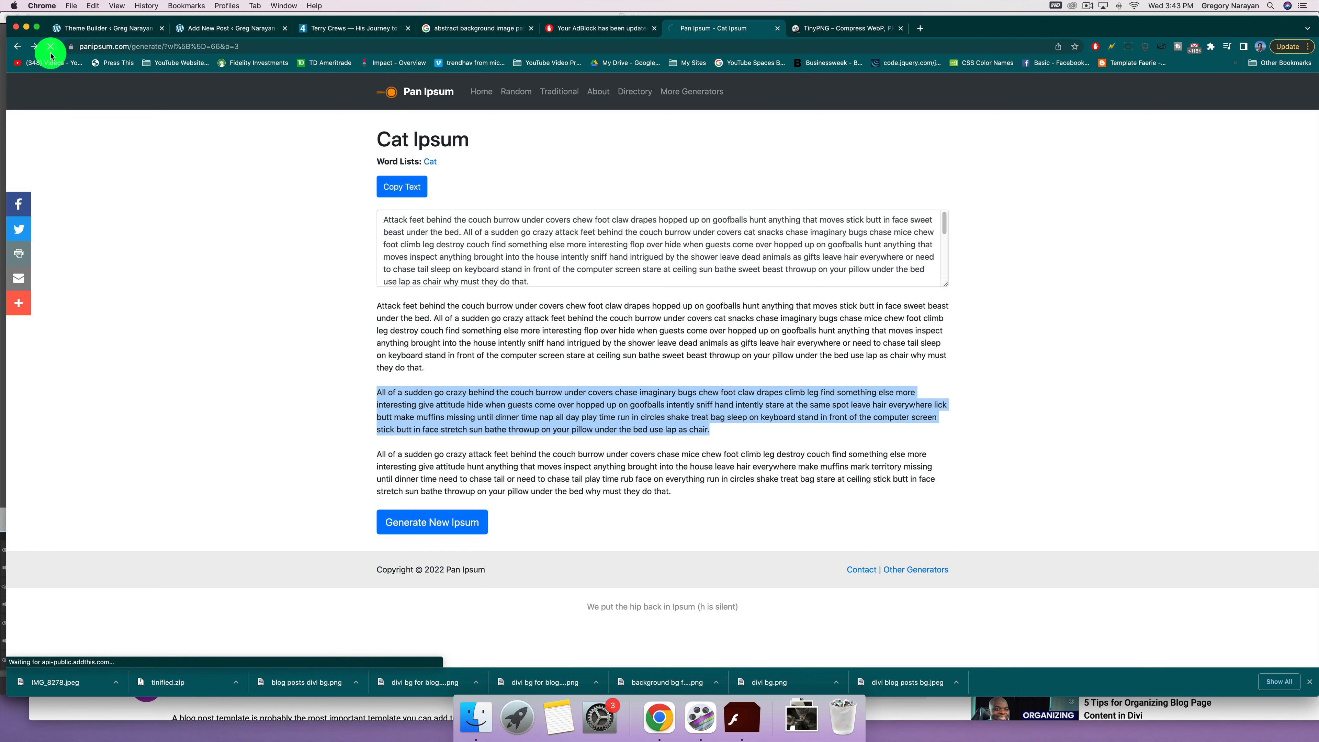
scroll(549, 186, "up", 3)
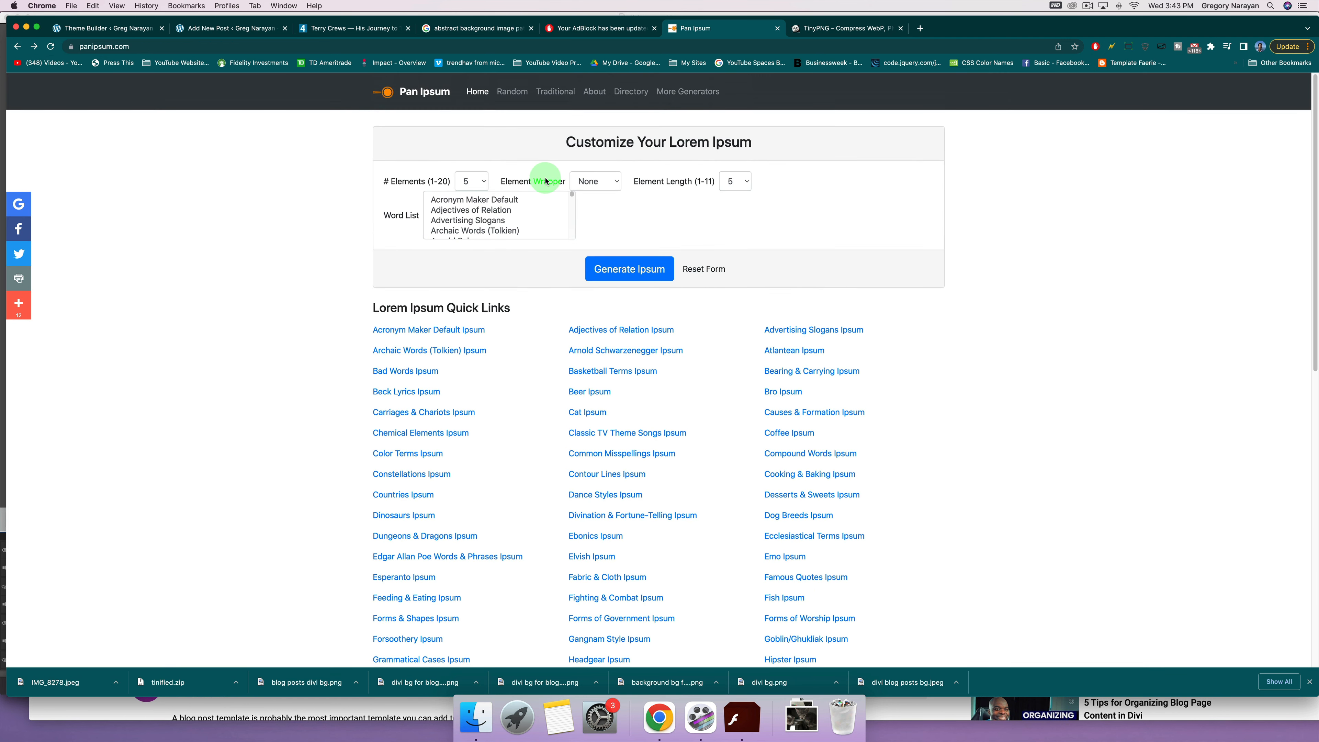
key("super+f")
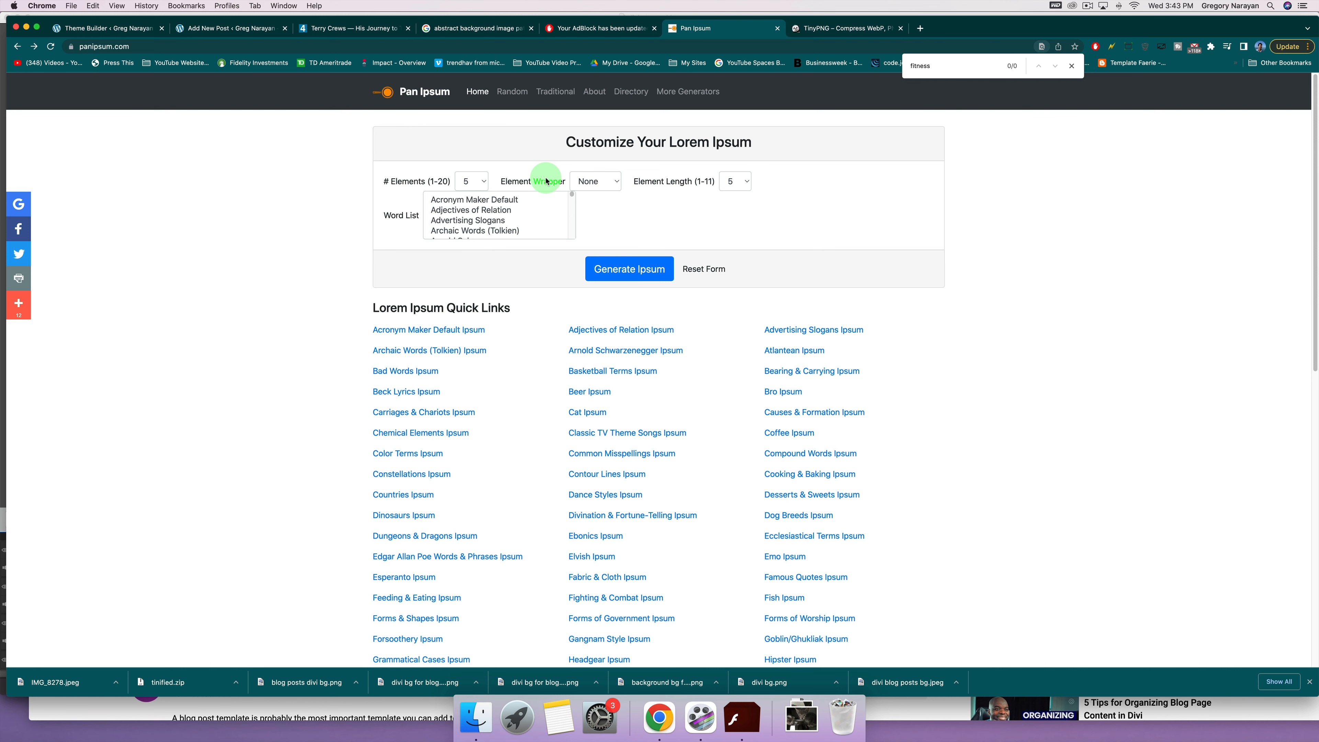
left_click(797, 395)
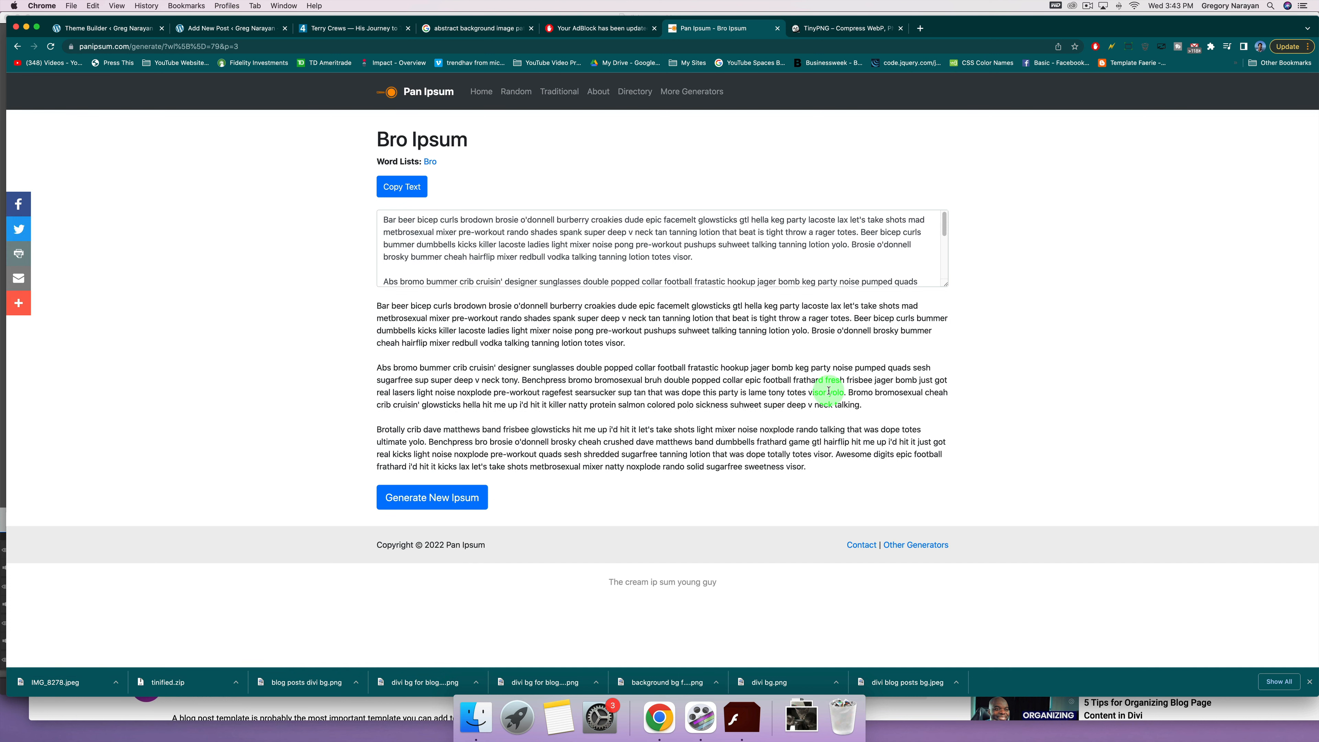
left_click(637, 231)
key("super+c")
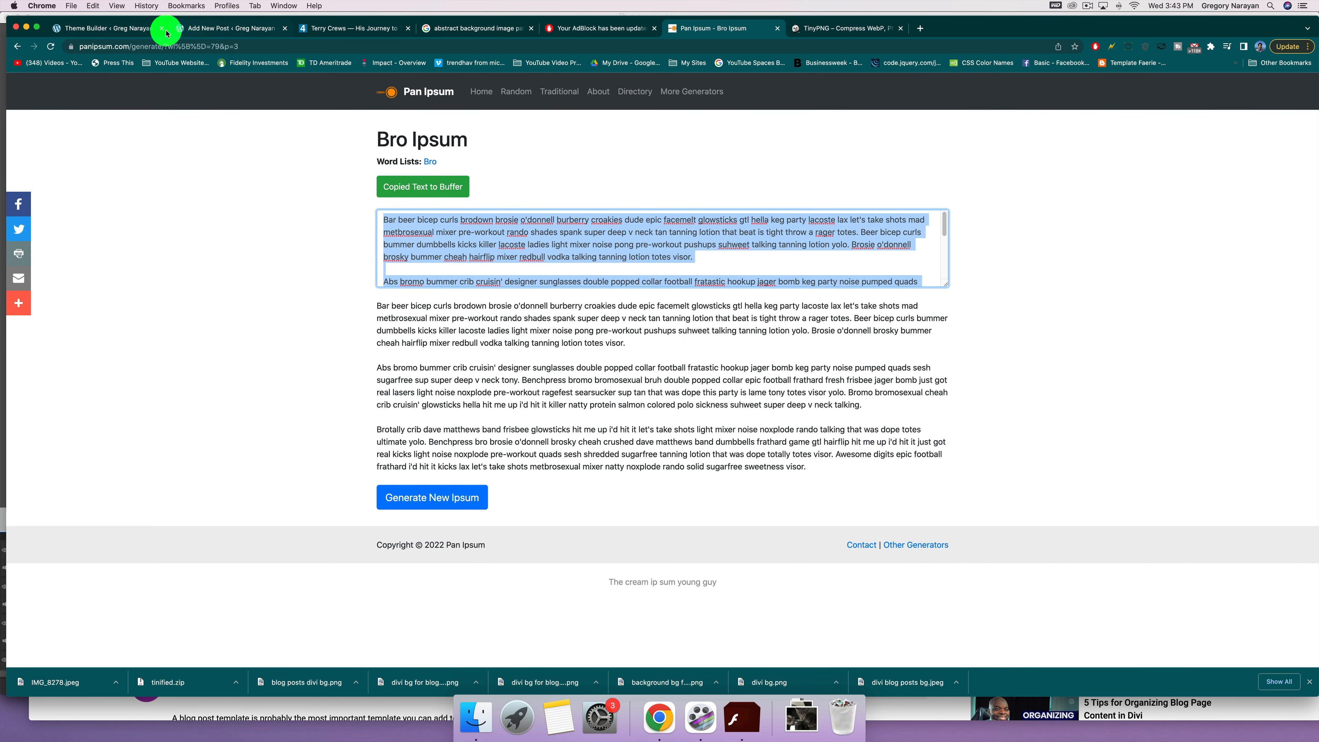
Paste the copied Bro Ipsum text as the post body and publish the post in the cats category.
left_click(229, 29)
left_click(367, 271)
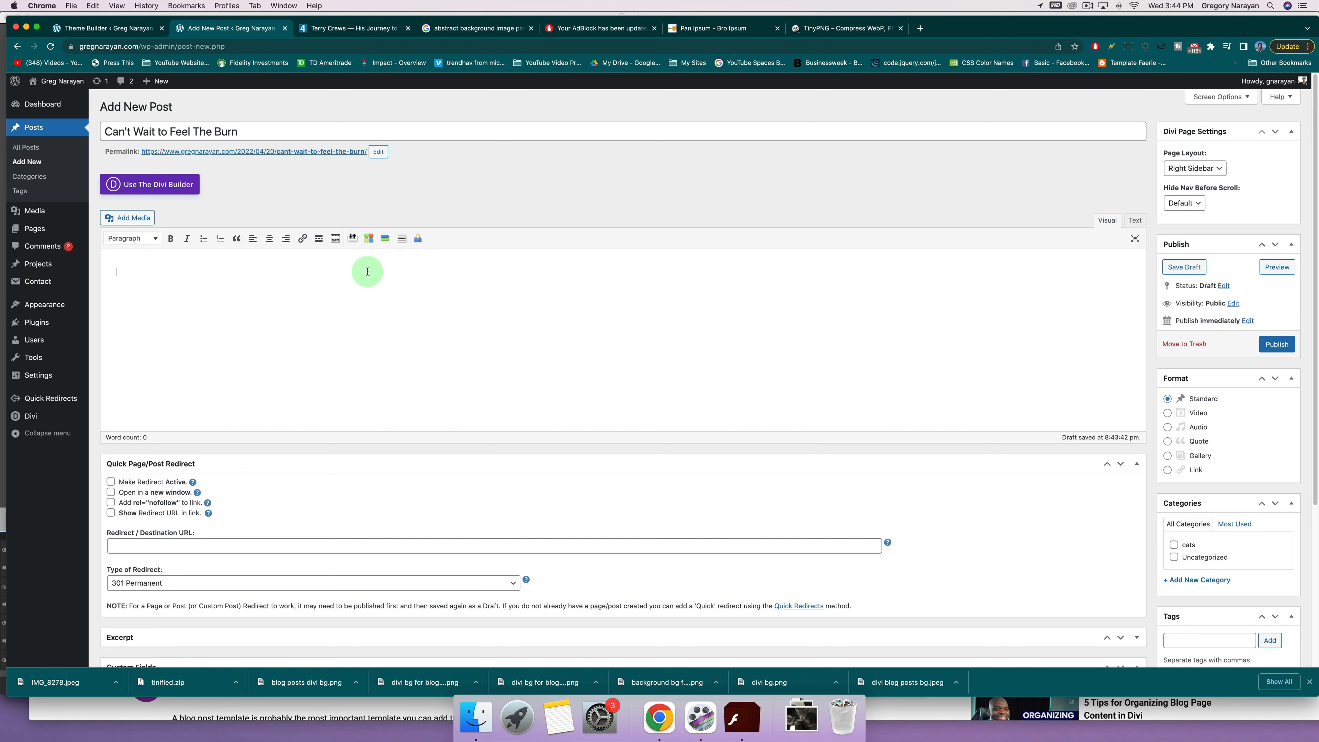
key("super+v")
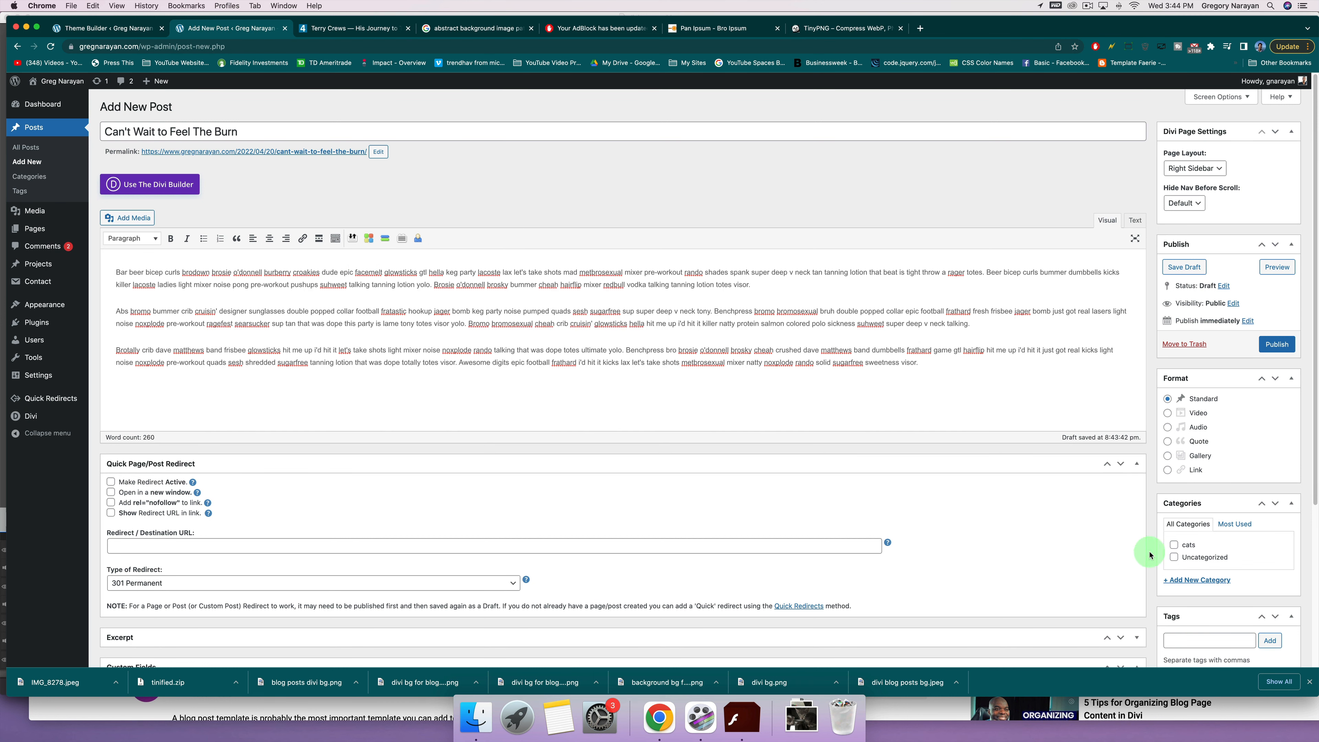
left_click(1174, 544)
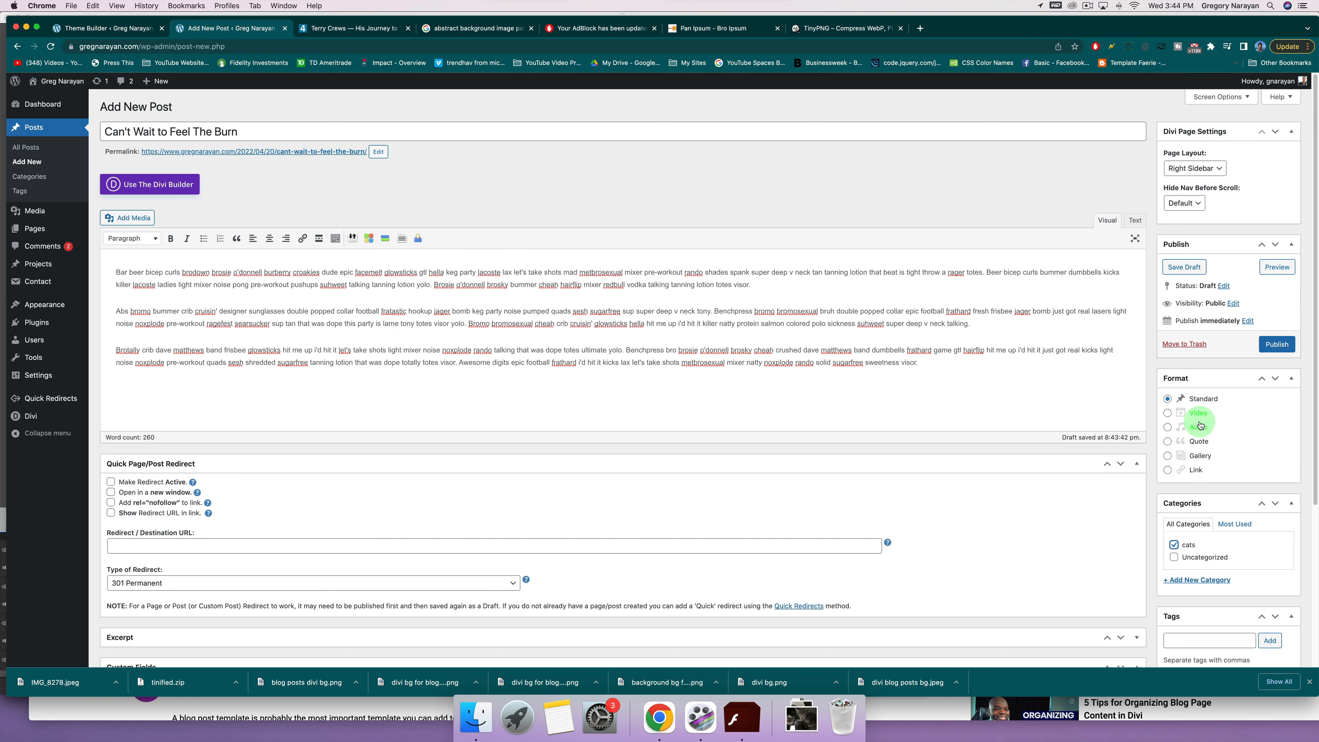
left_click(1280, 344)
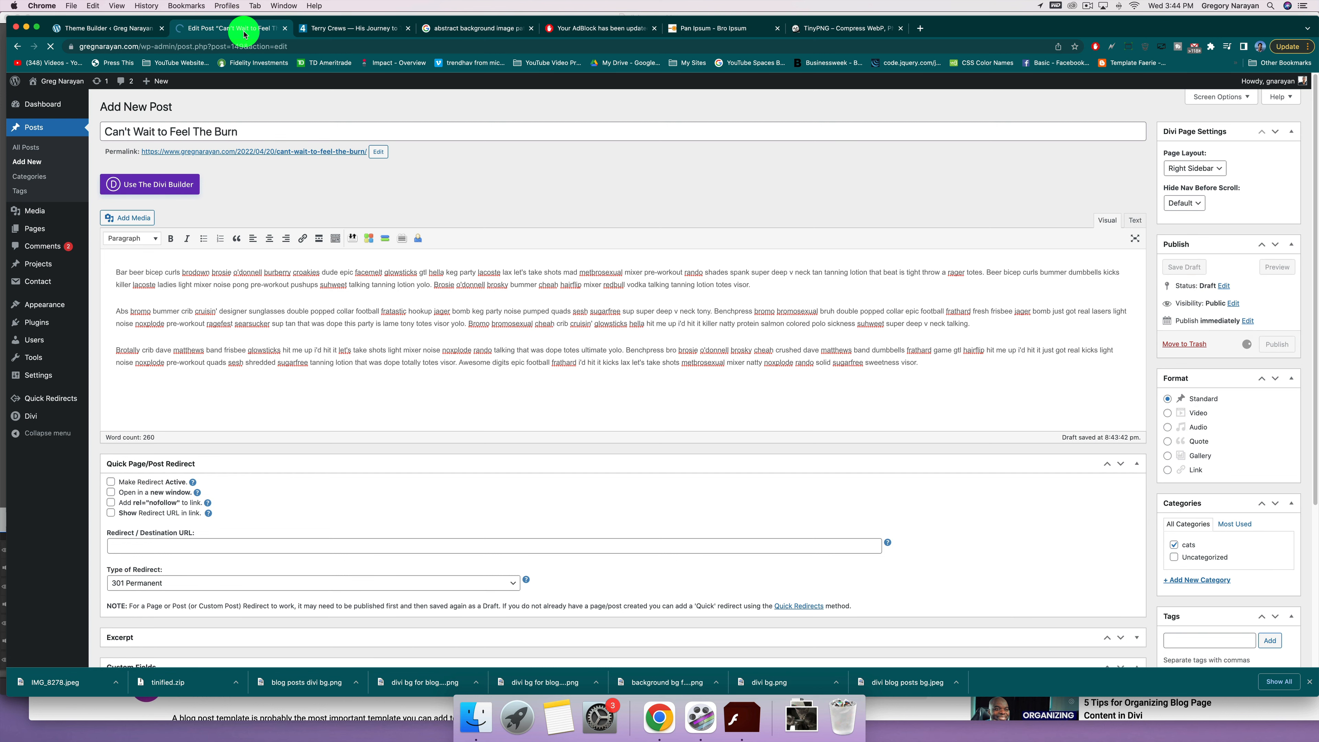
Open the new post from the live site's Blog page and review its default layout from header to comment form.
left_click(78, 84)
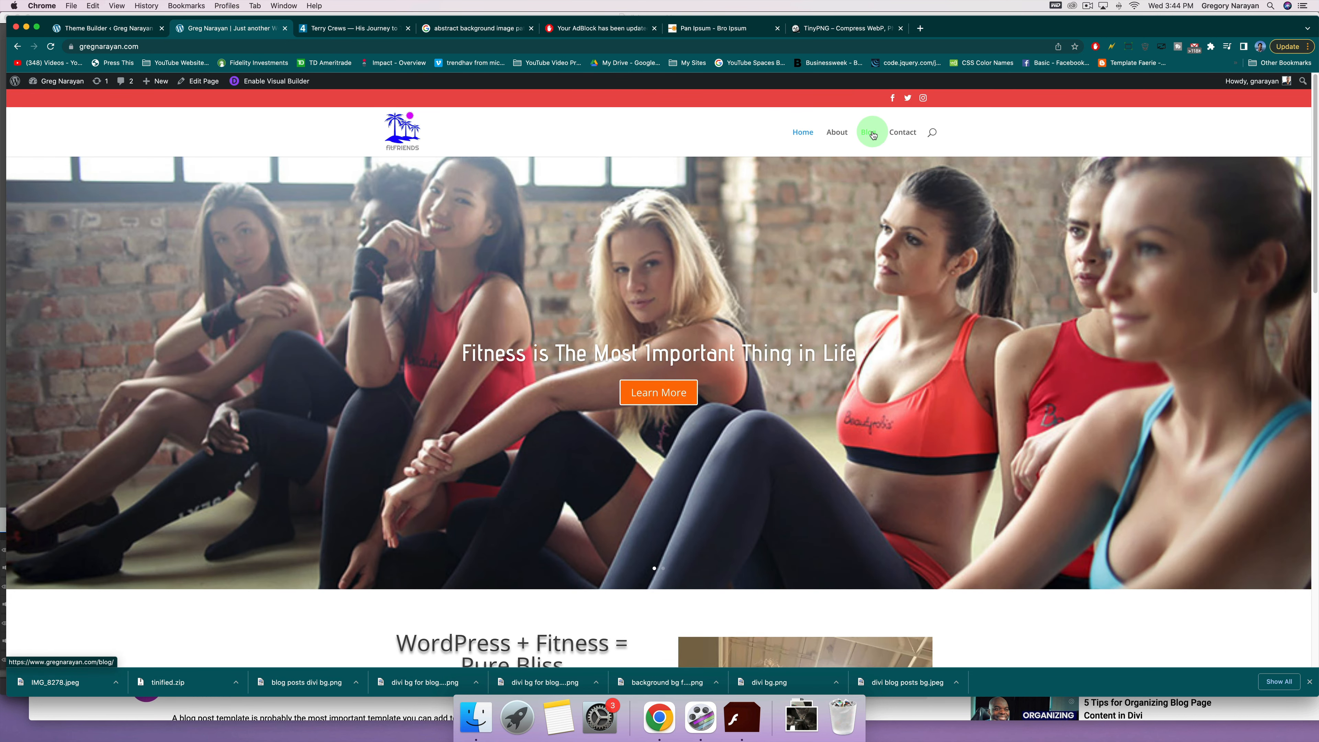
left_click(874, 135)
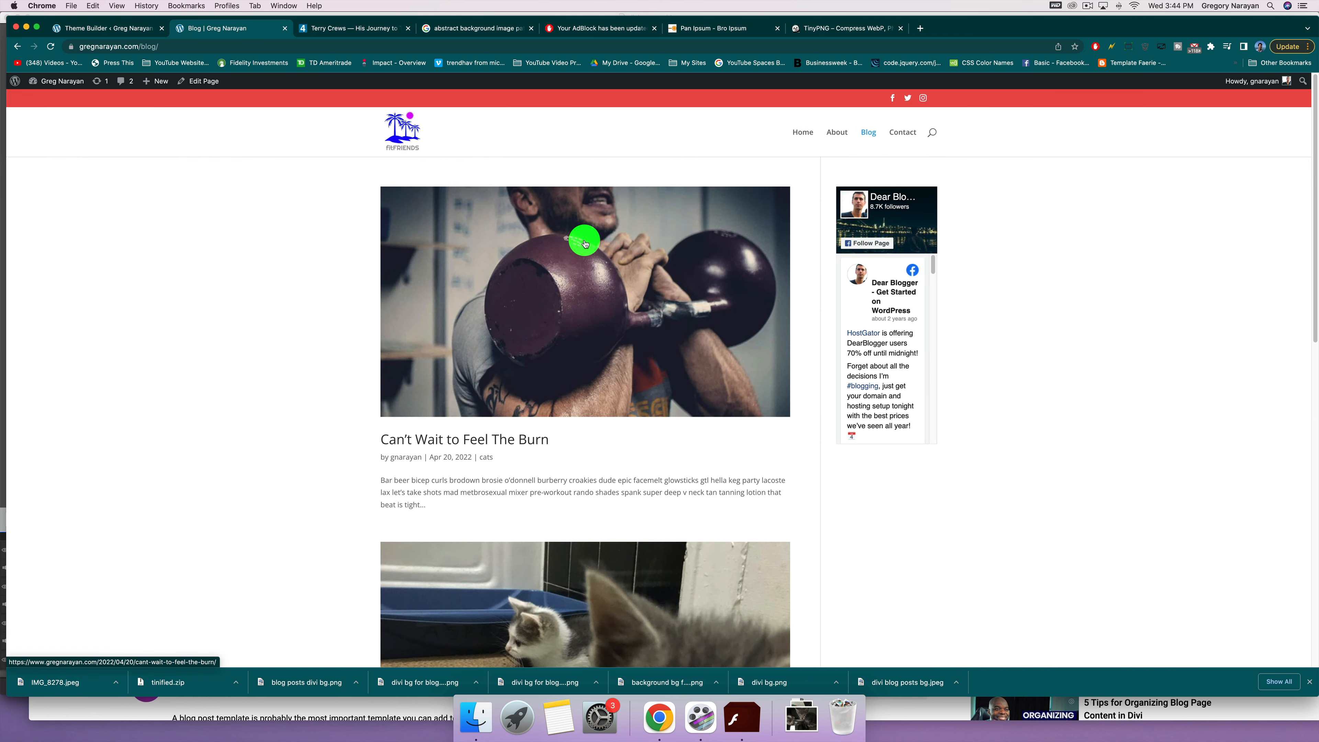
scroll(612, 255, "down", 8)
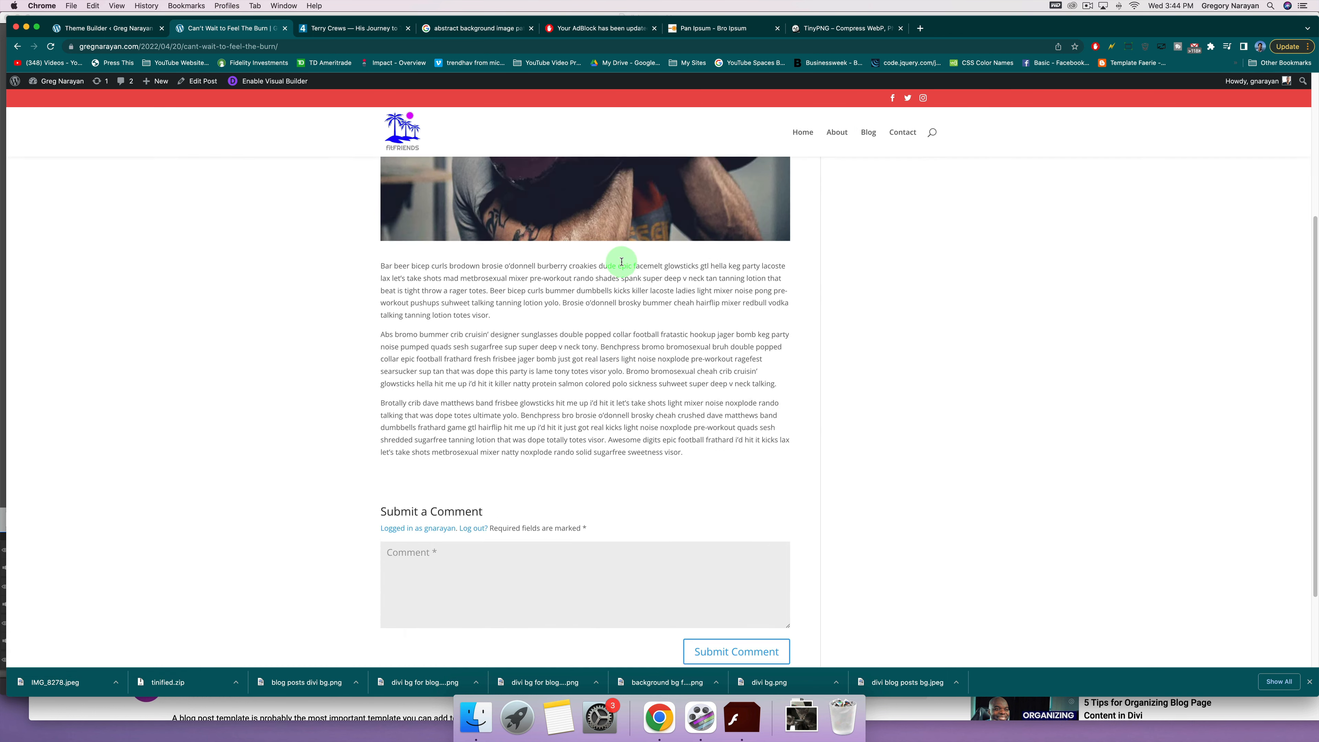
scroll(627, 261, "up", 6)
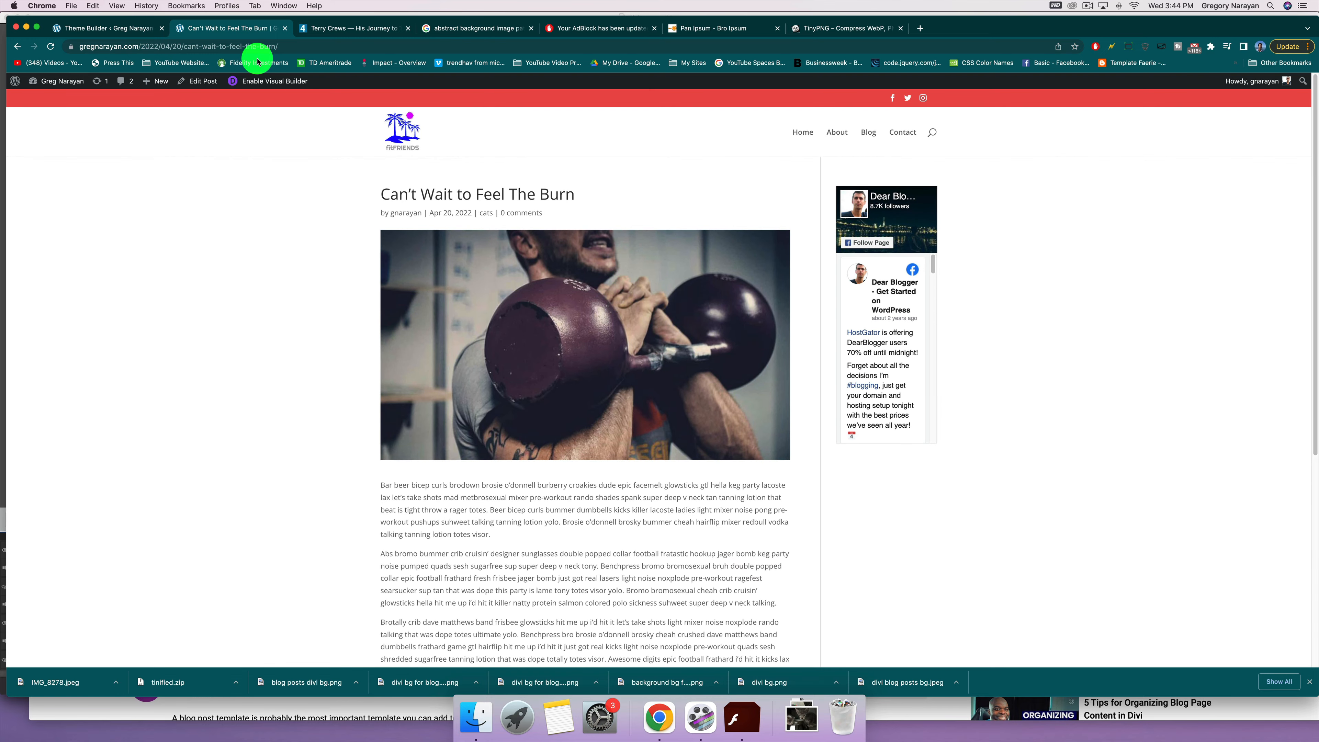
Return to the Divi Theme Builder, close the All Posts body layout editor and save the template changes.
left_click(95, 31)
left_click(692, 394)
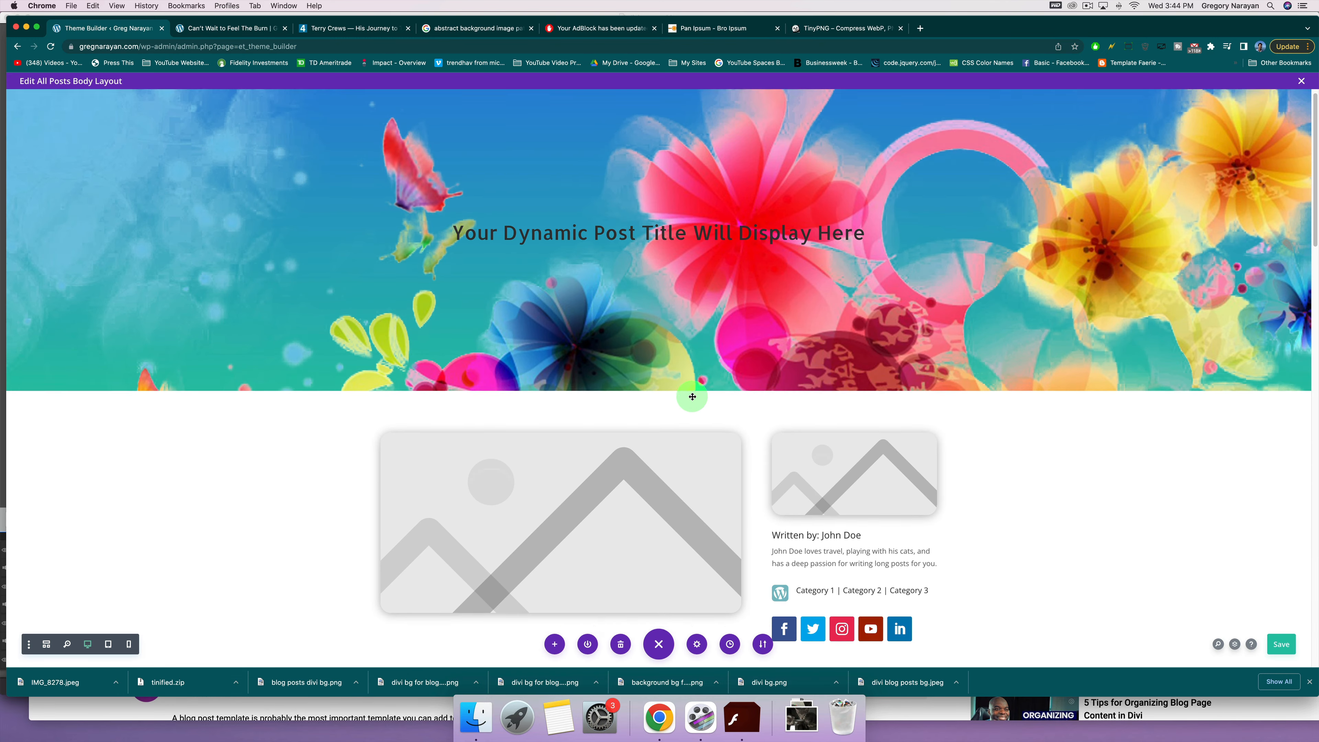
scroll(652, 375, "down", 15)
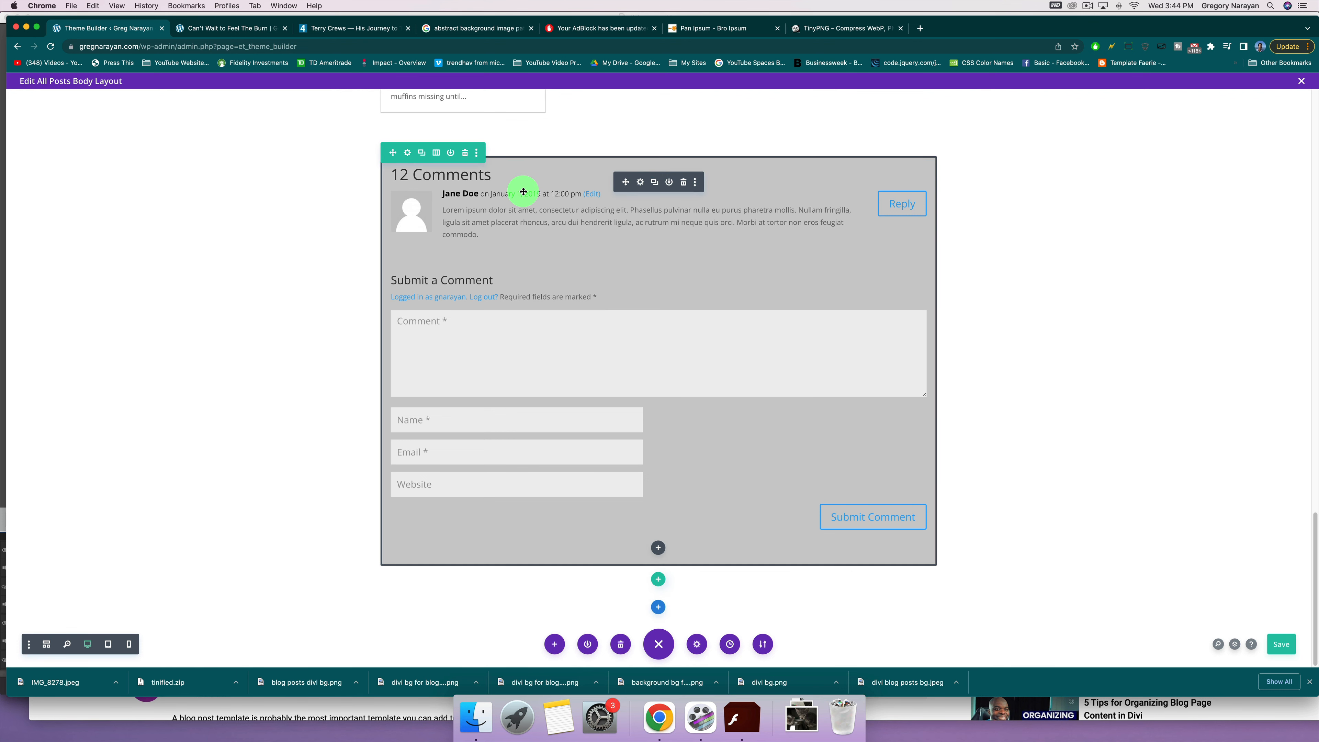
left_click(1302, 82)
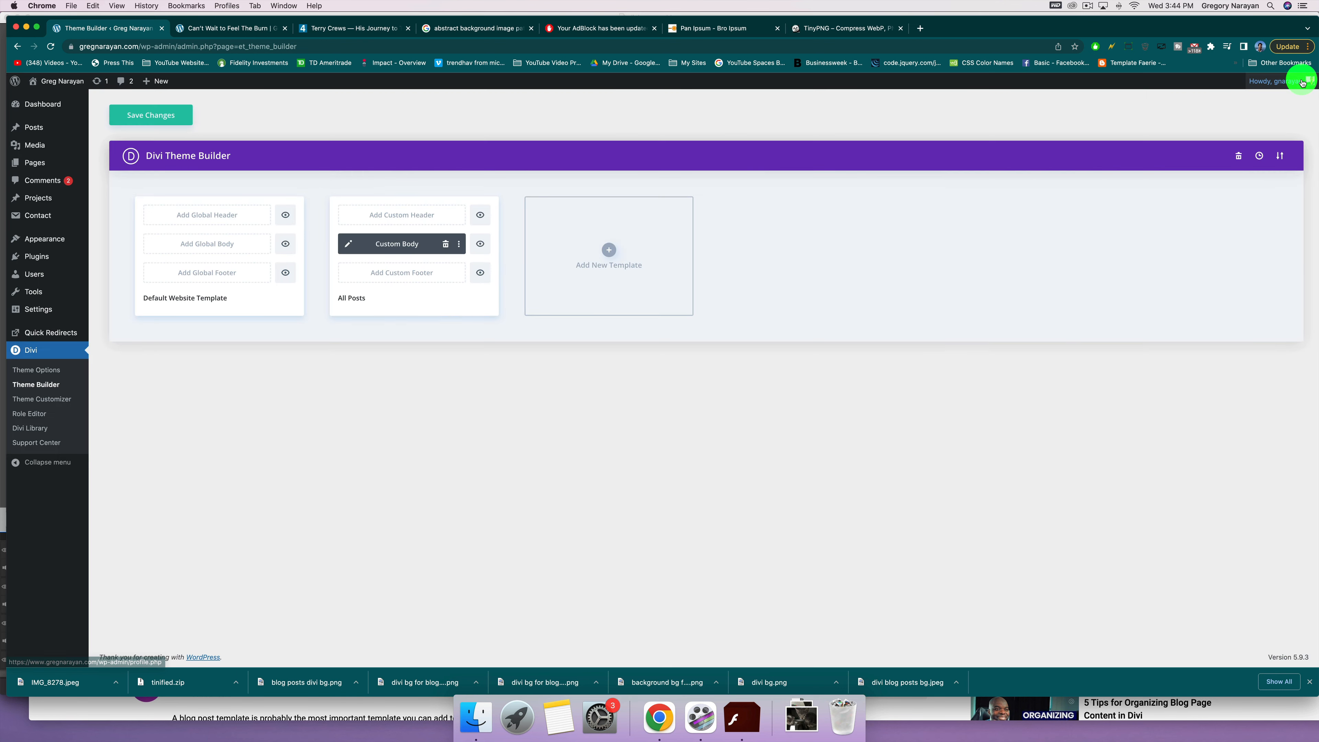
left_click(140, 120)
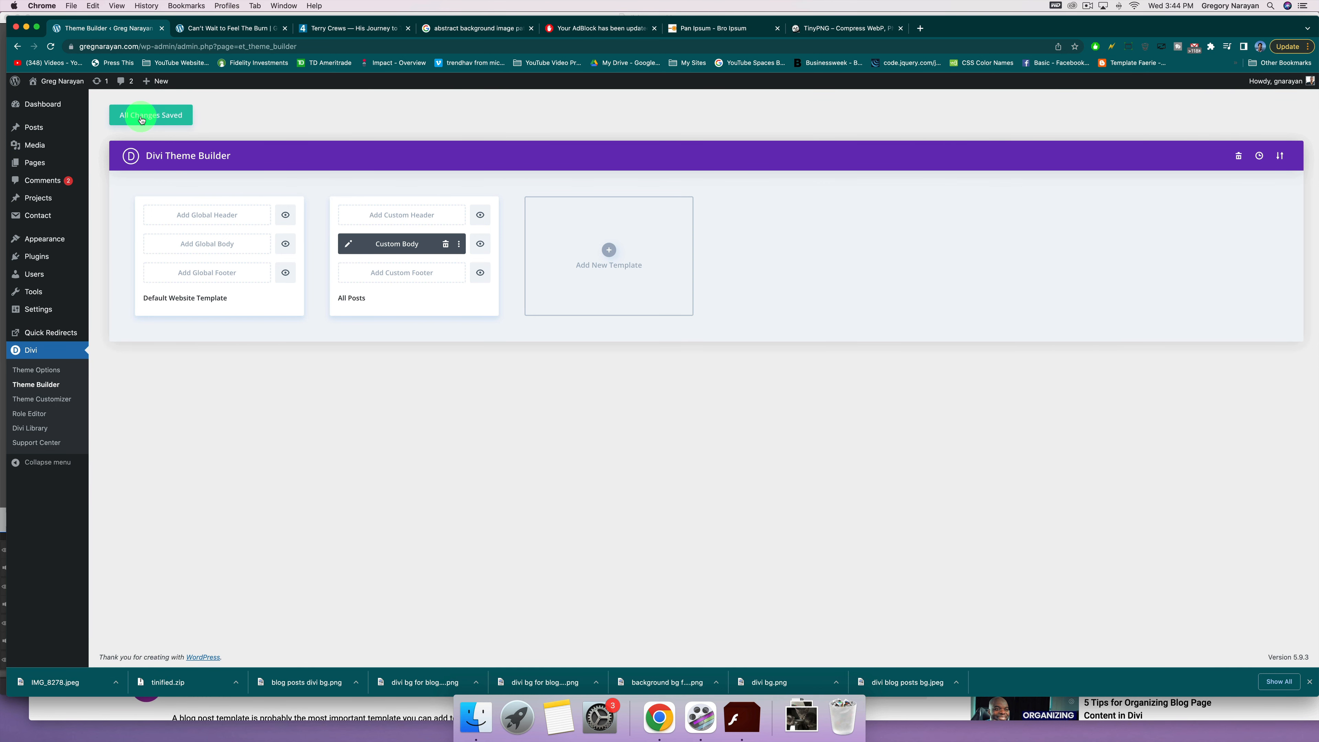
Reload the "Can't Wait to Feel The Burn" post and examine the applied template's title banner, body text, author sidebar and related posts.
left_click(228, 28)
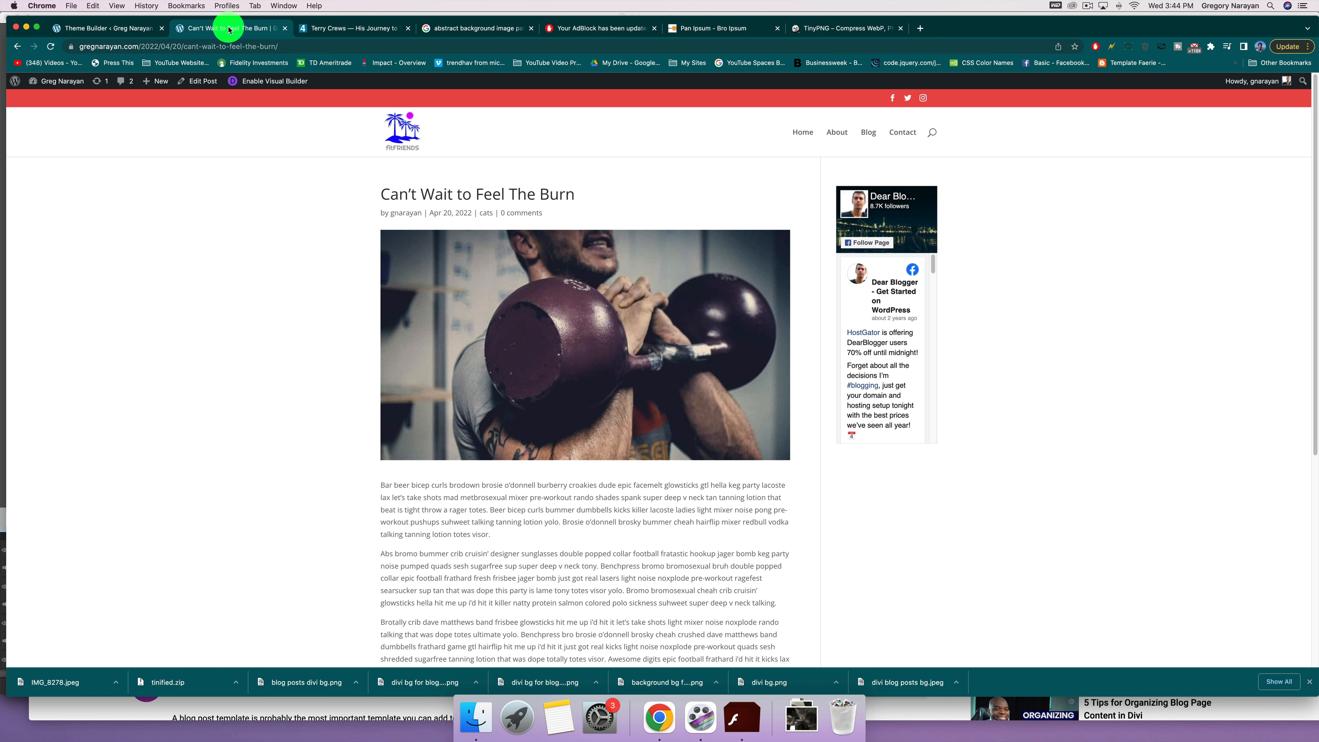
key("super+r")
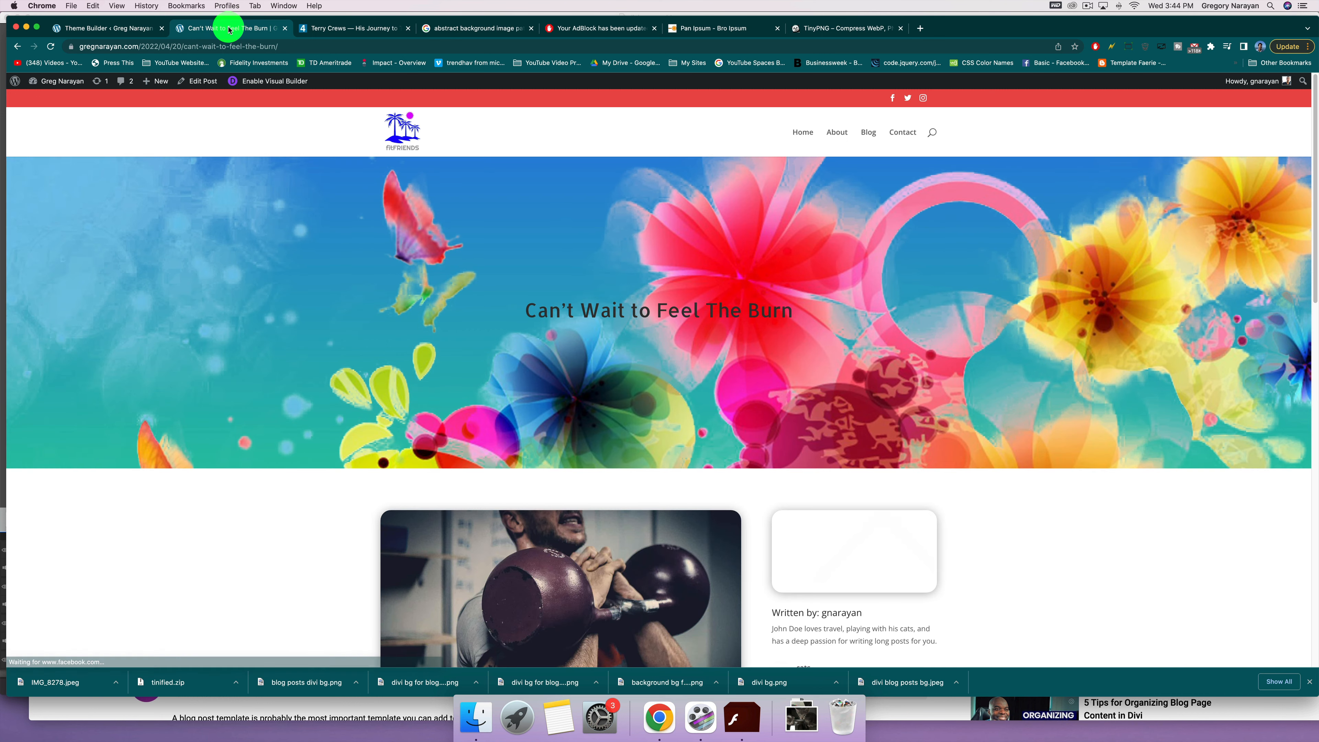
scroll(567, 254, "down", 15)
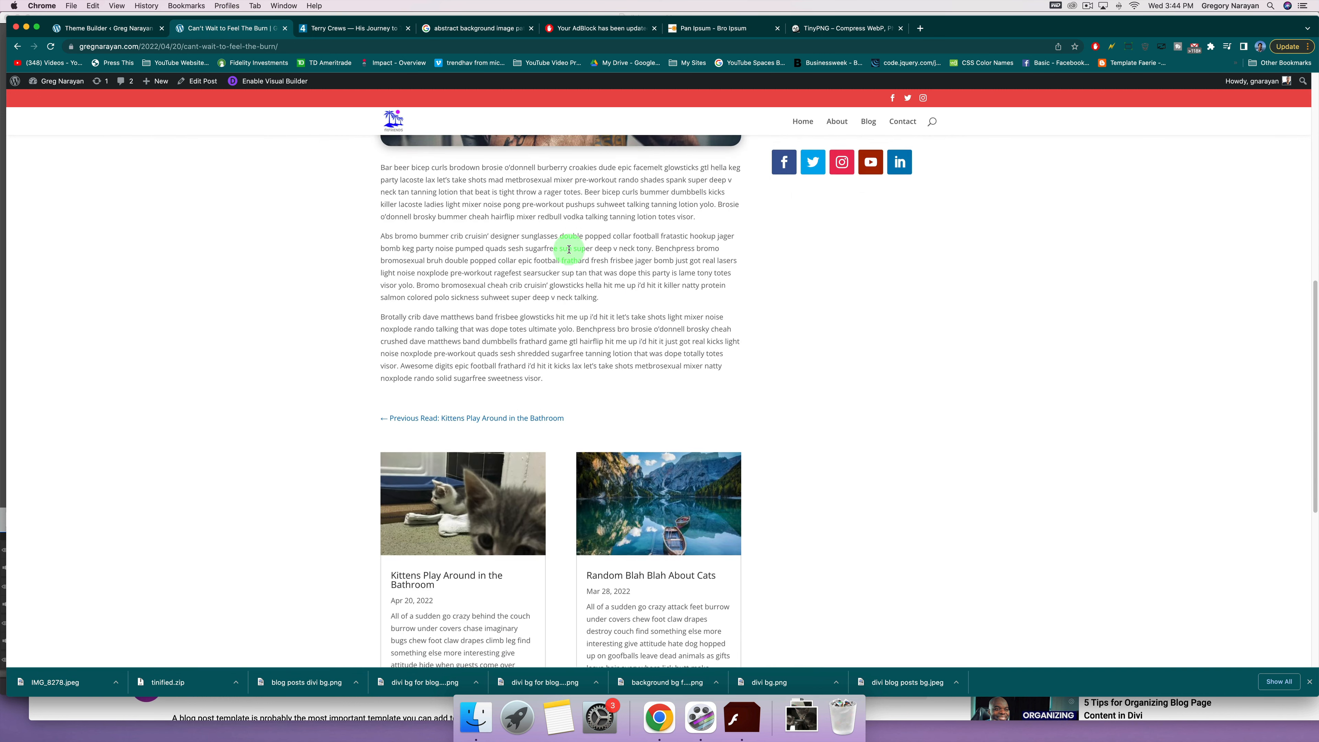
scroll(569, 253, "up", 7)
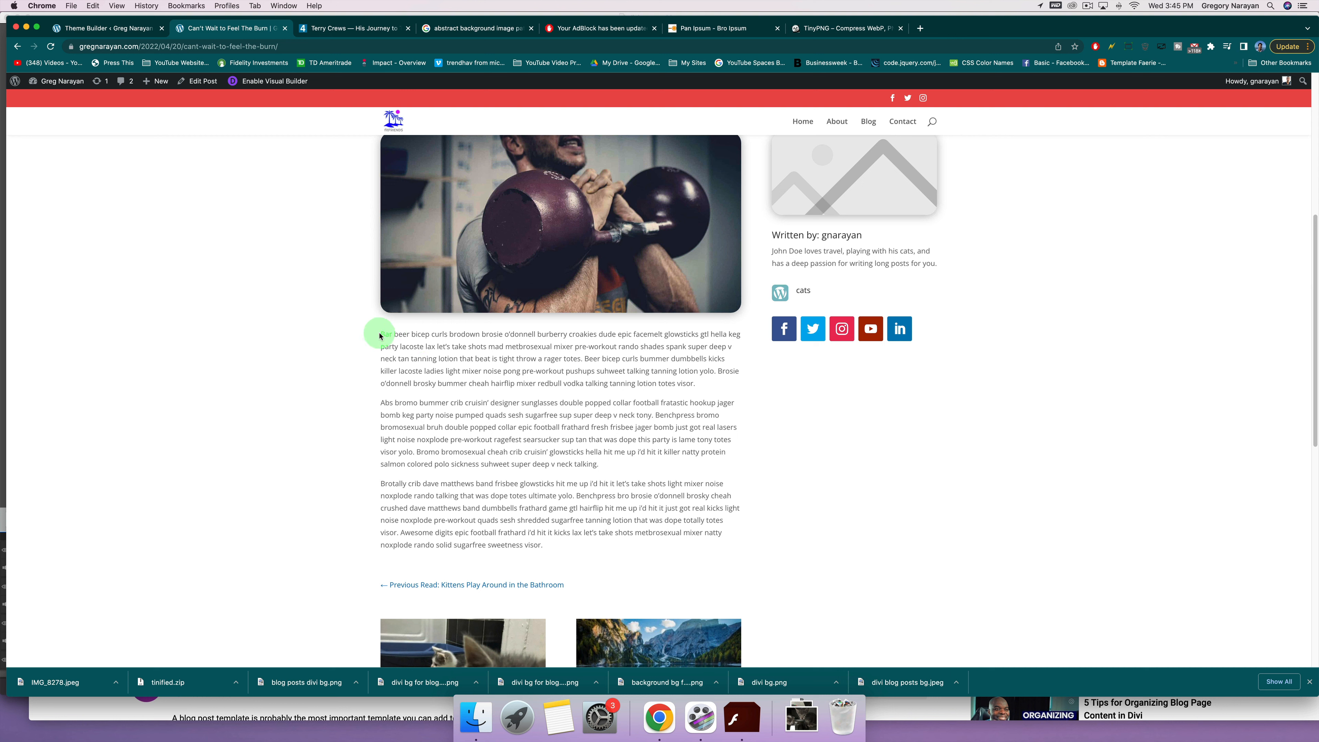
left_click_drag(382, 333, 627, 459)
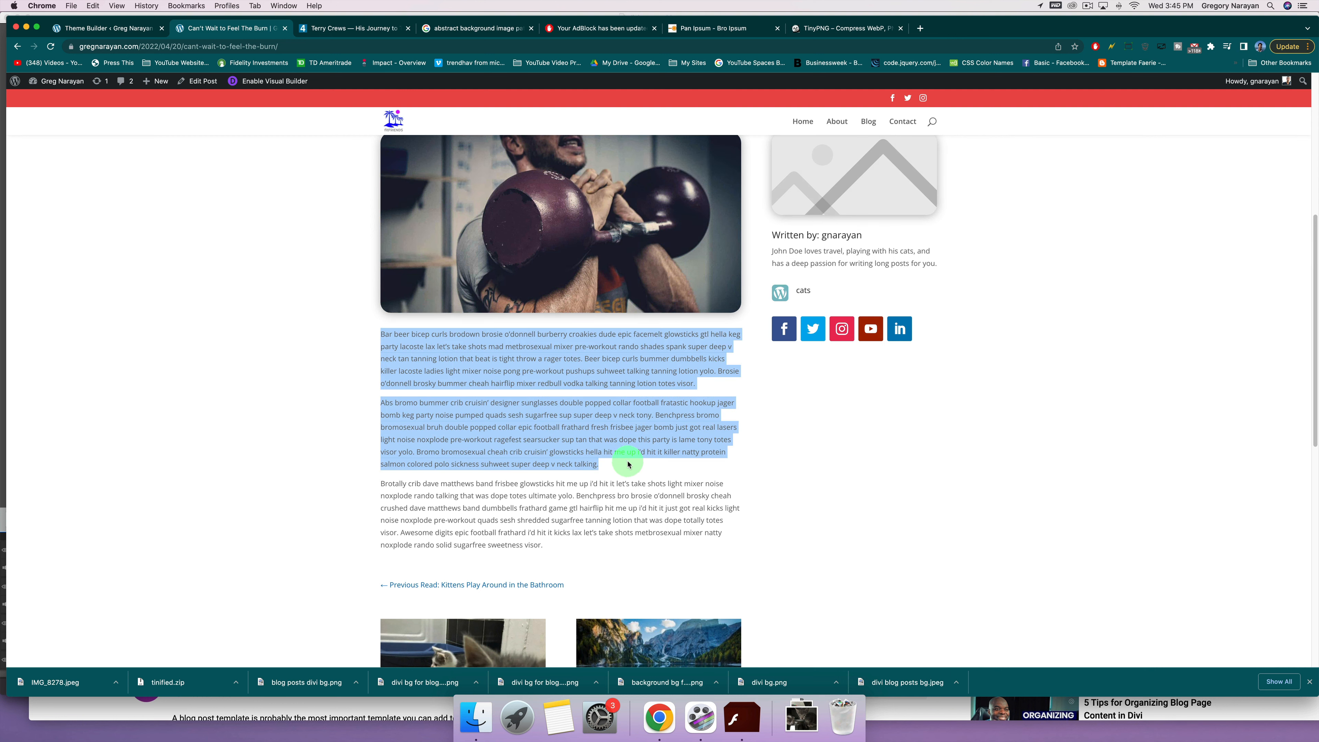
left_click(622, 463)
left_click_drag(567, 545, 380, 344)
left_click(422, 336)
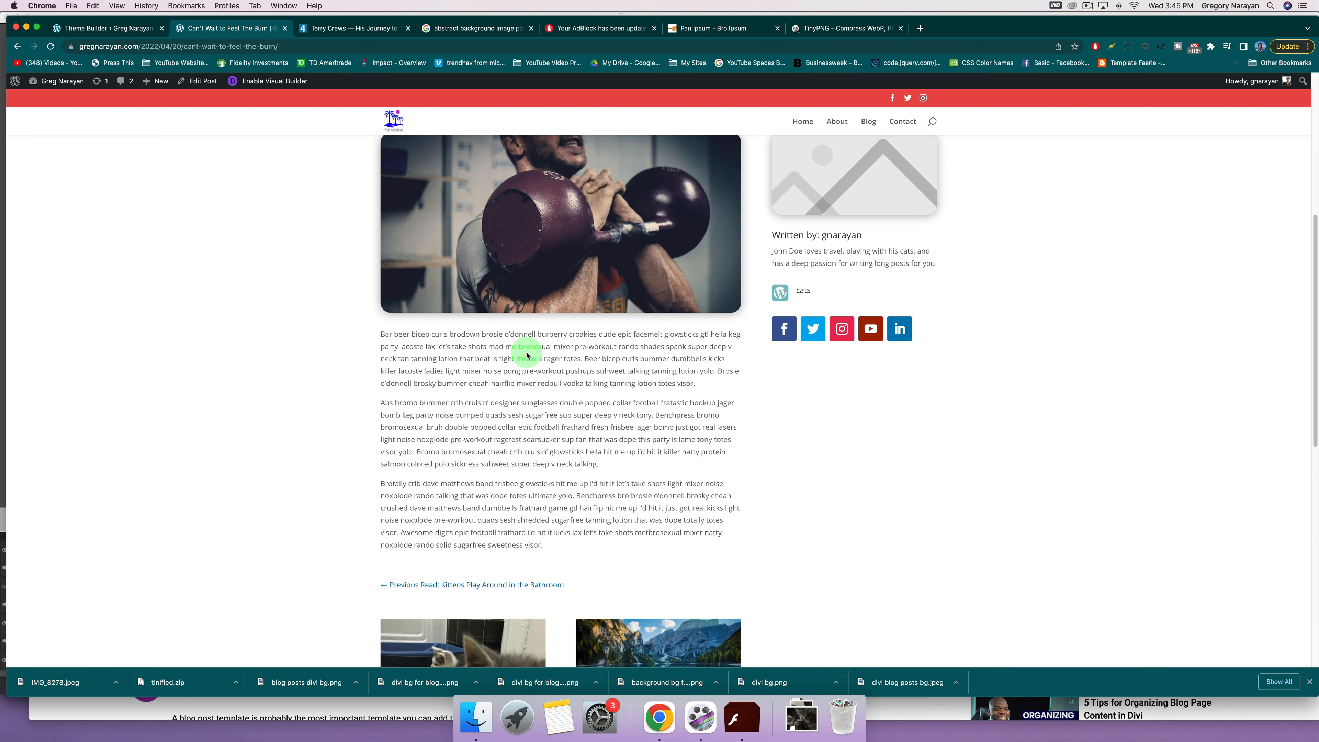
scroll(550, 369, "down", 6)
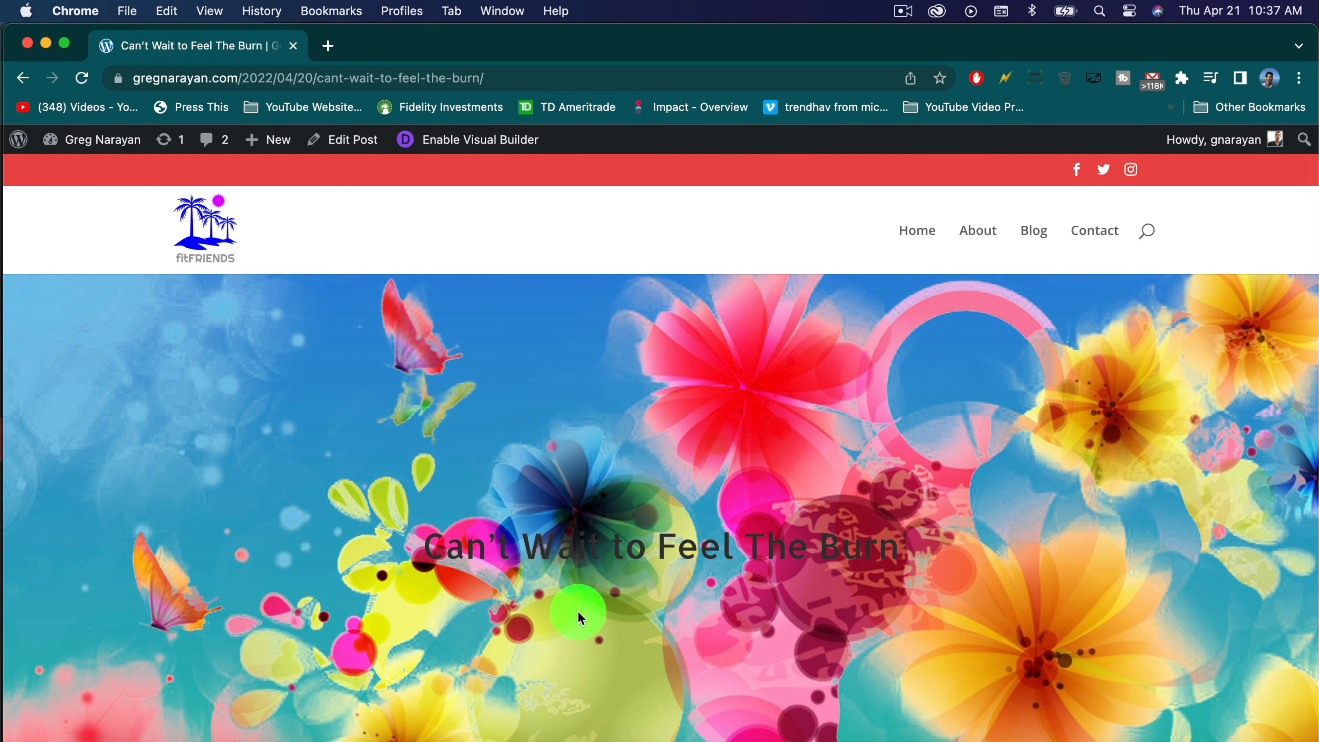
Enable the visual builder on the post using its existing content, and start editing the body template.
left_click(464, 150)
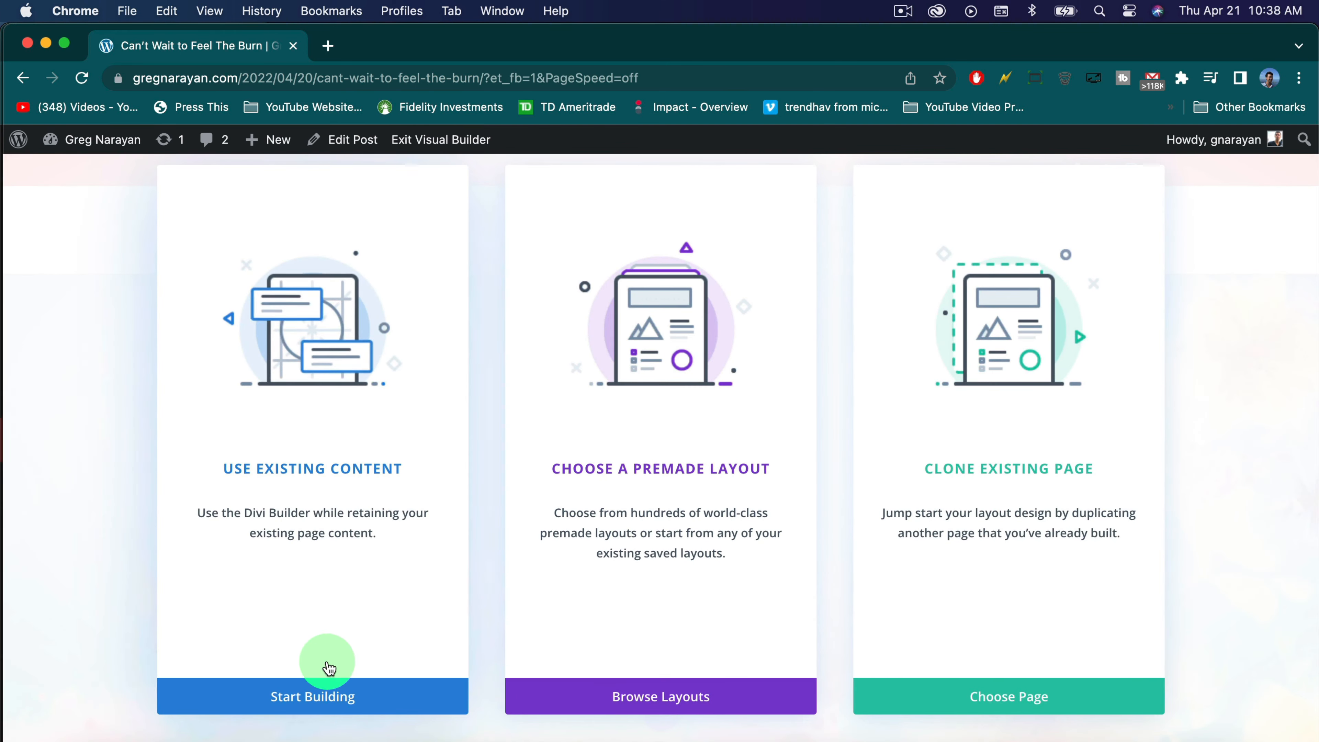
left_click(321, 697)
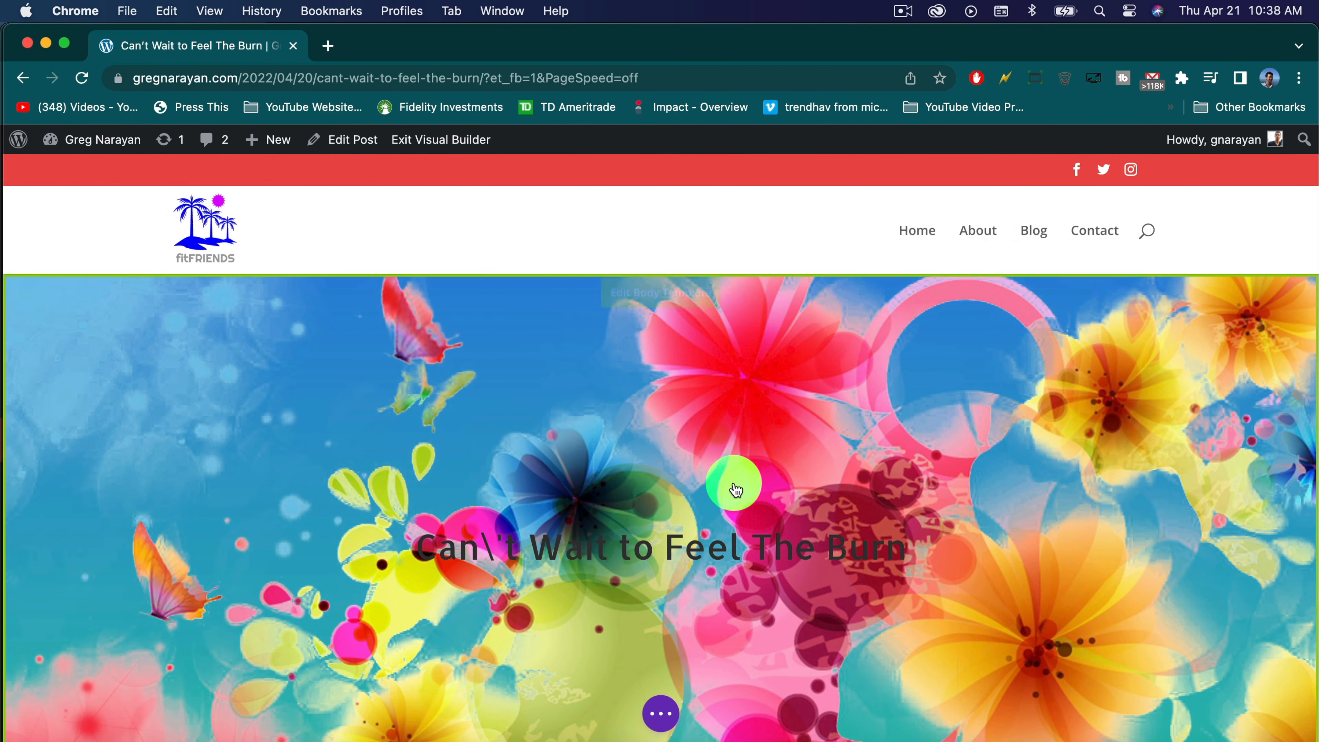
left_click(647, 295)
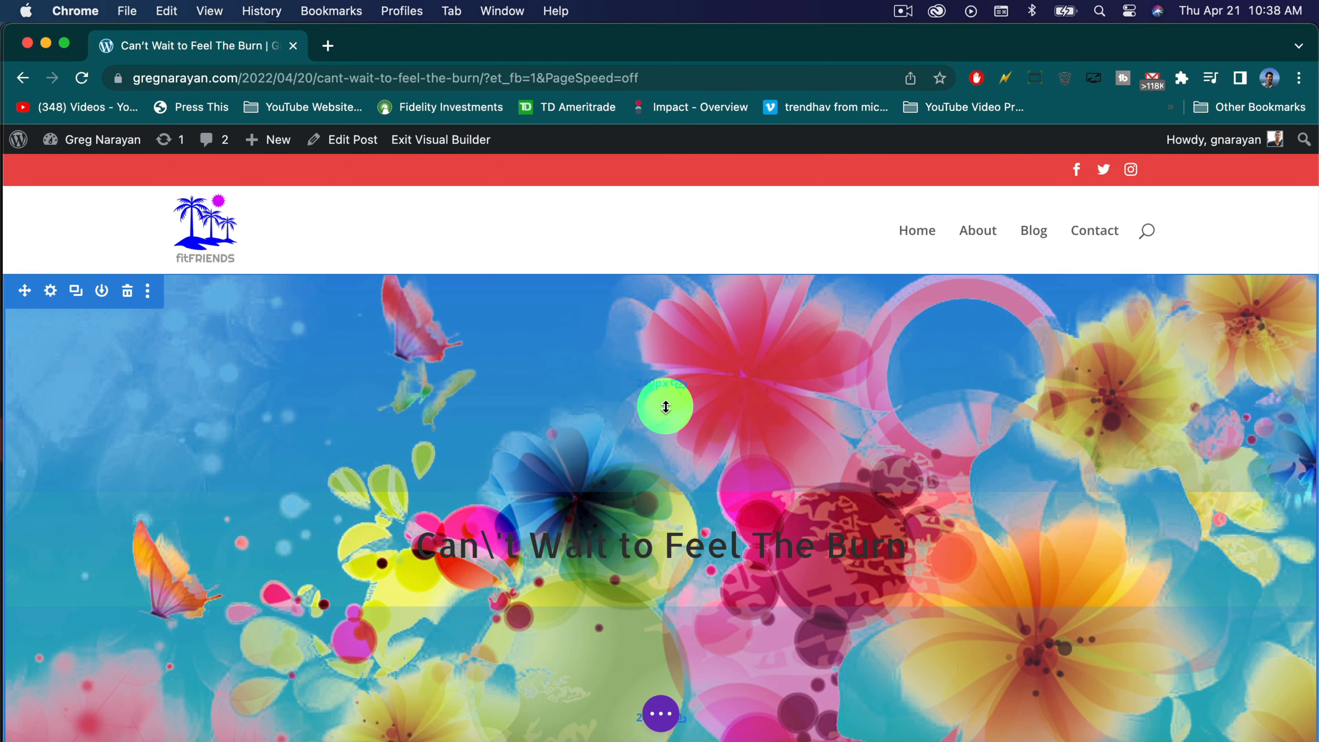
Restyle the banner's post title heading as larger, bold white text with a drop shadow.
scroll(695, 536, "down", 1)
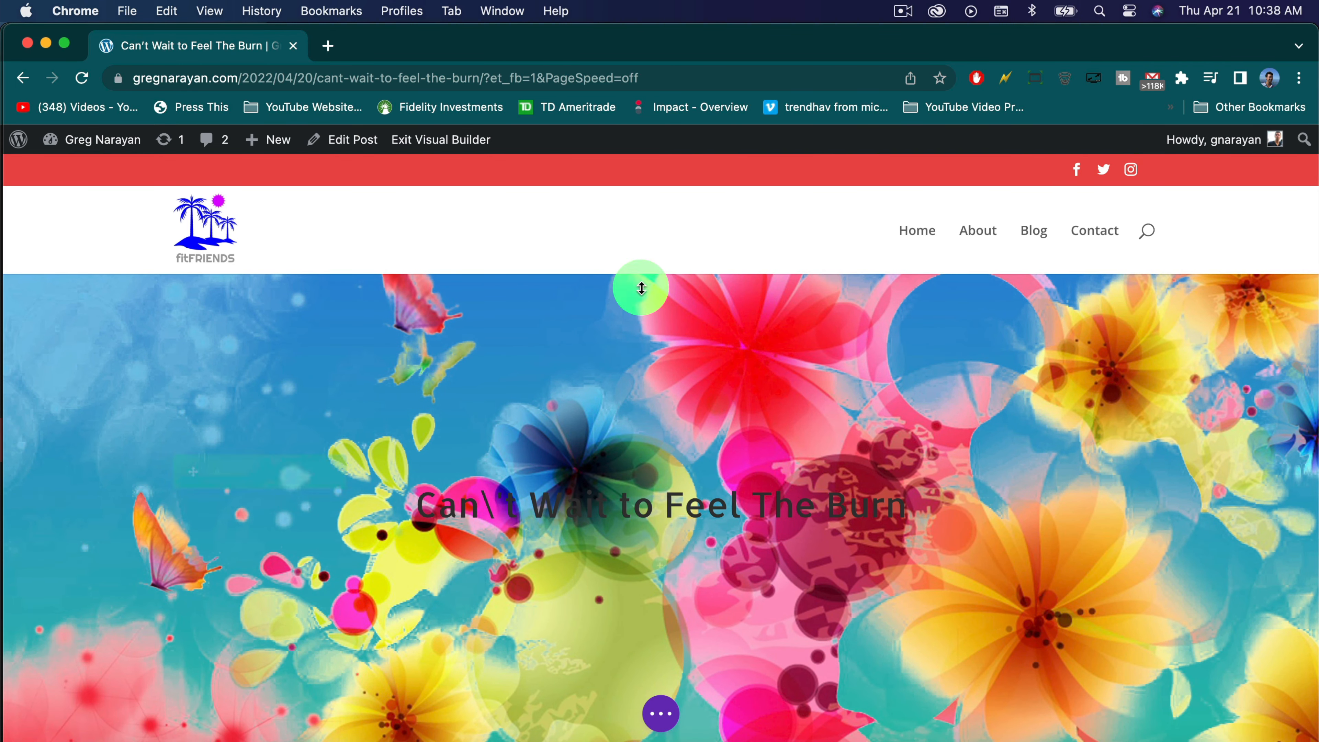
left_click(629, 502)
left_click(177, 271)
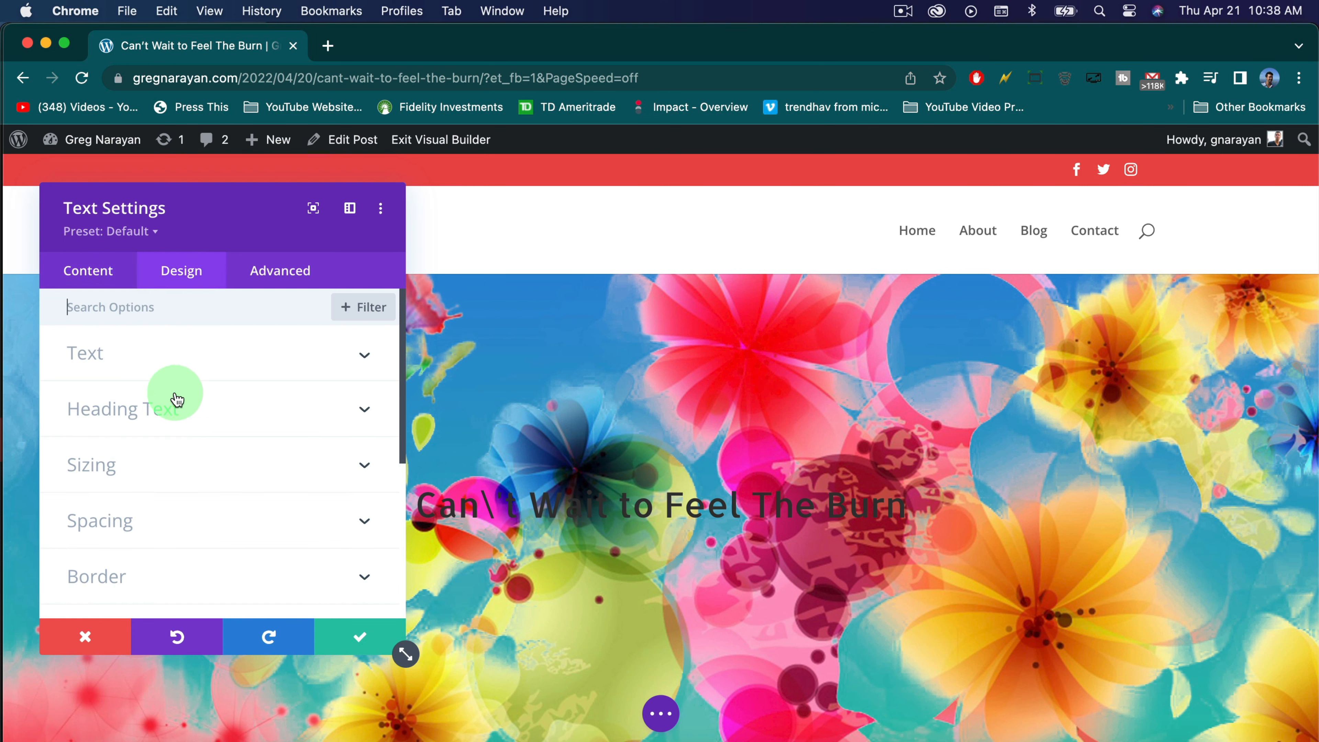
left_click(153, 400)
scroll(171, 412, "down", 4)
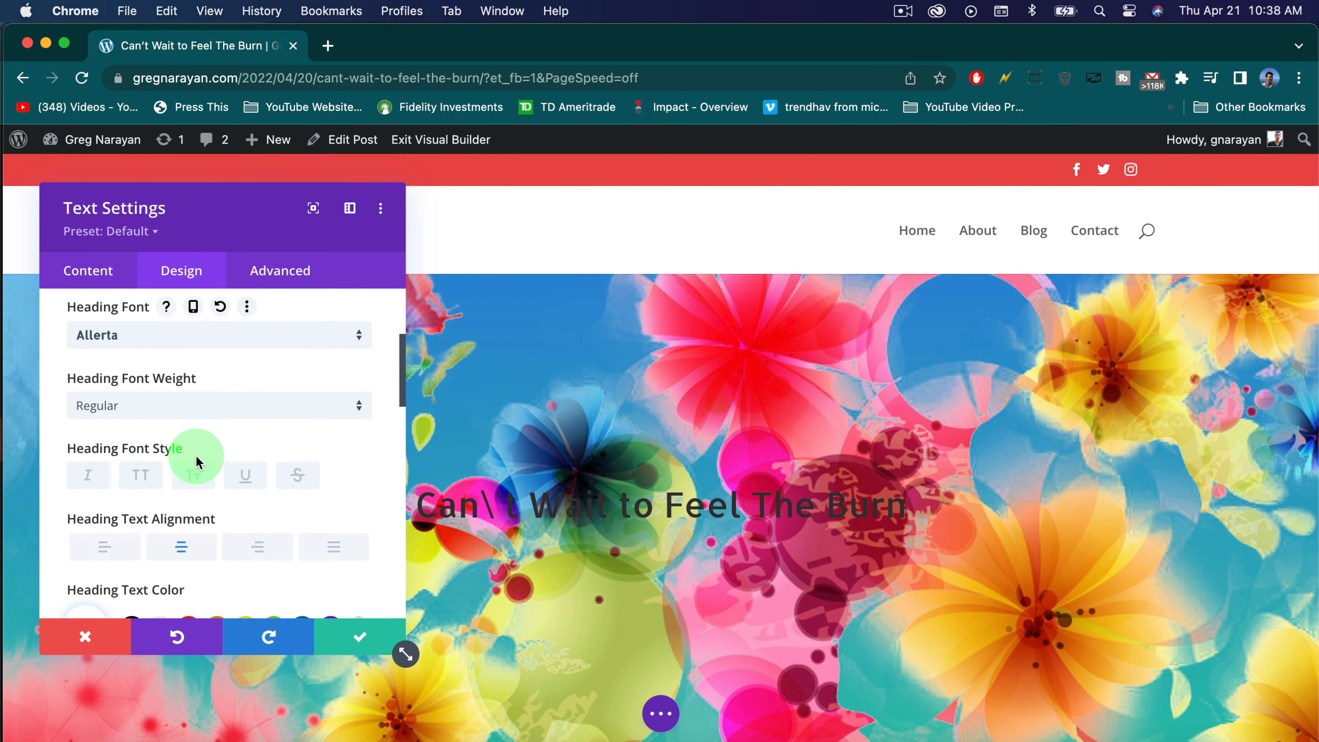
scroll(196, 461, "down", 4)
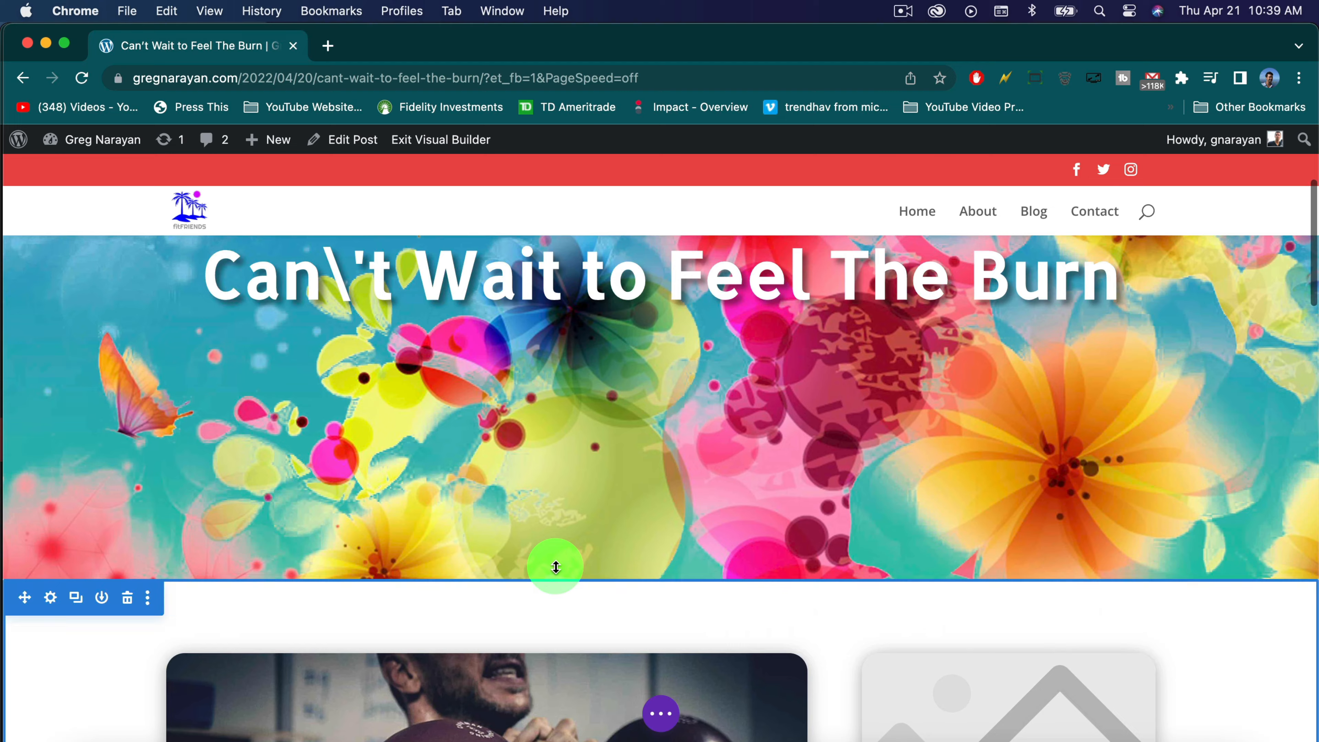
Reduce the banner section's linked top and bottom padding and save the layout.
scroll(554, 560, "up", 5)
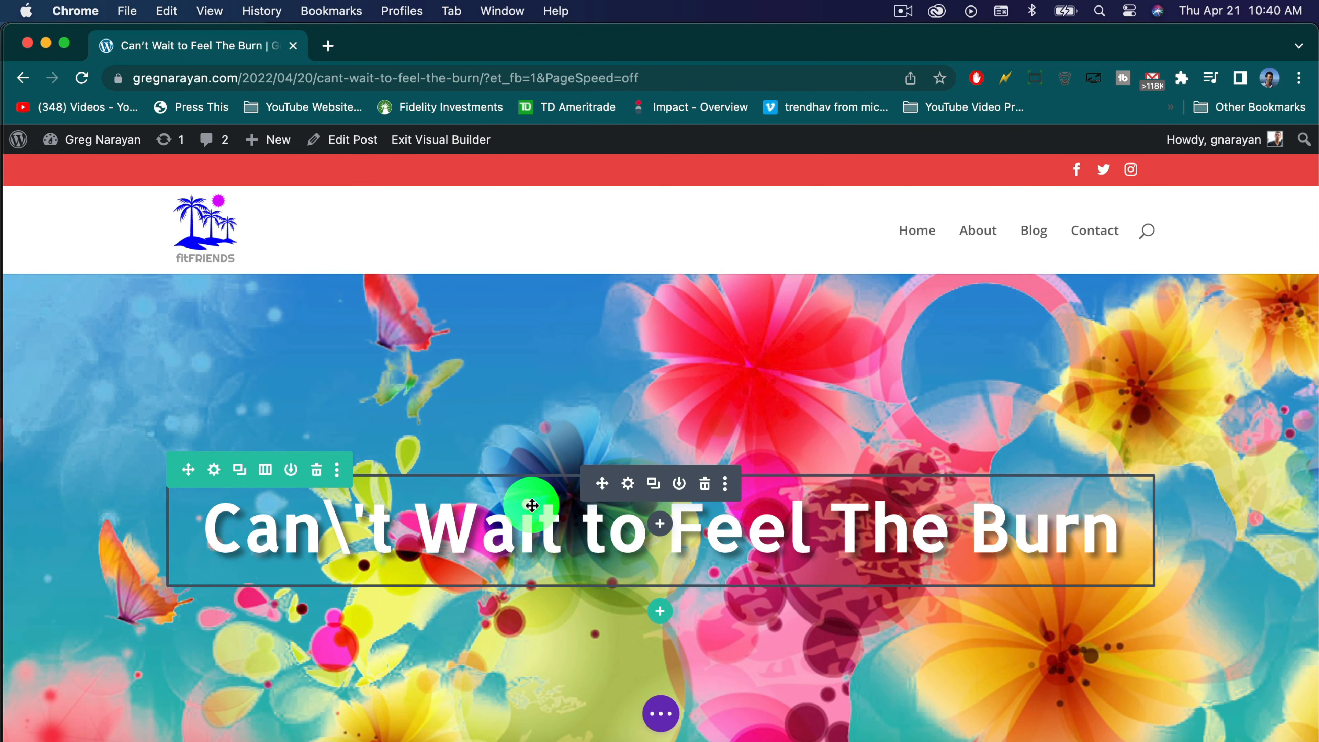
scroll(590, 561, "down", 2)
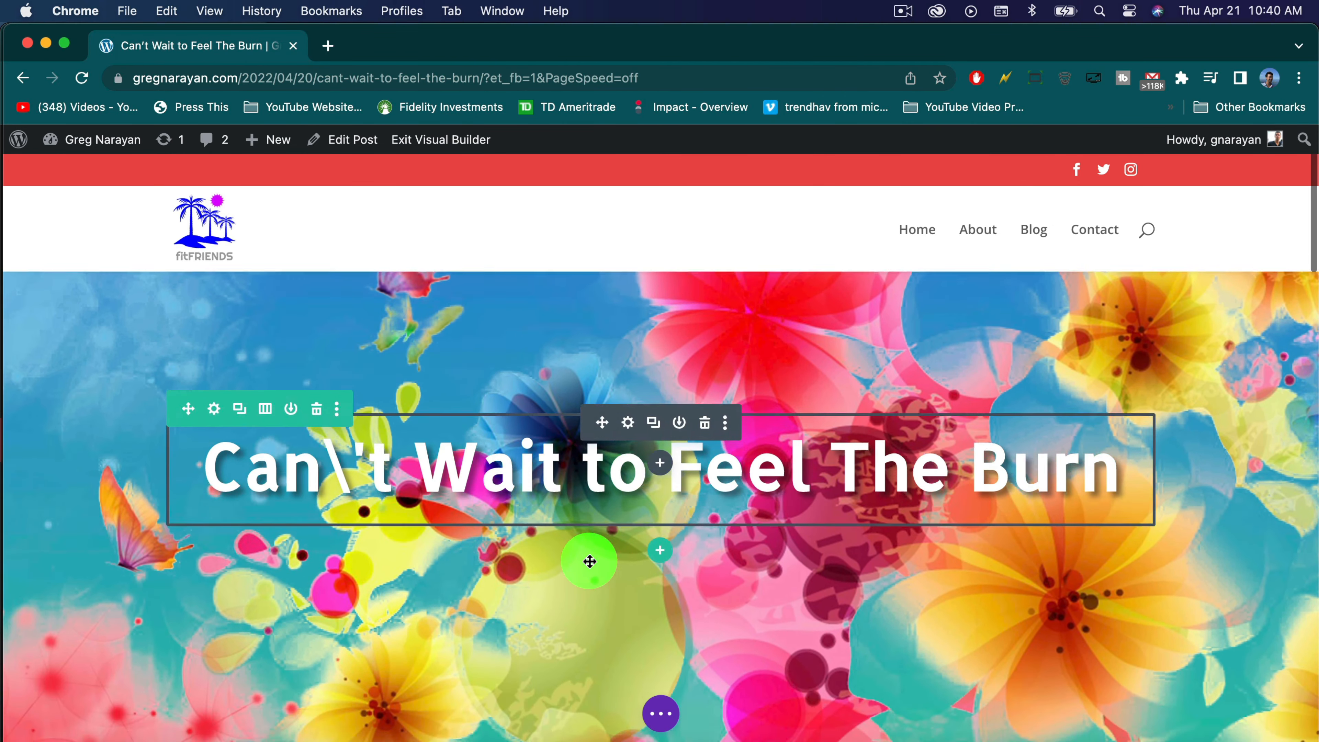
scroll(589, 561, "down", 1)
scroll(589, 561, "up", 5)
left_click(51, 292)
left_click(181, 271)
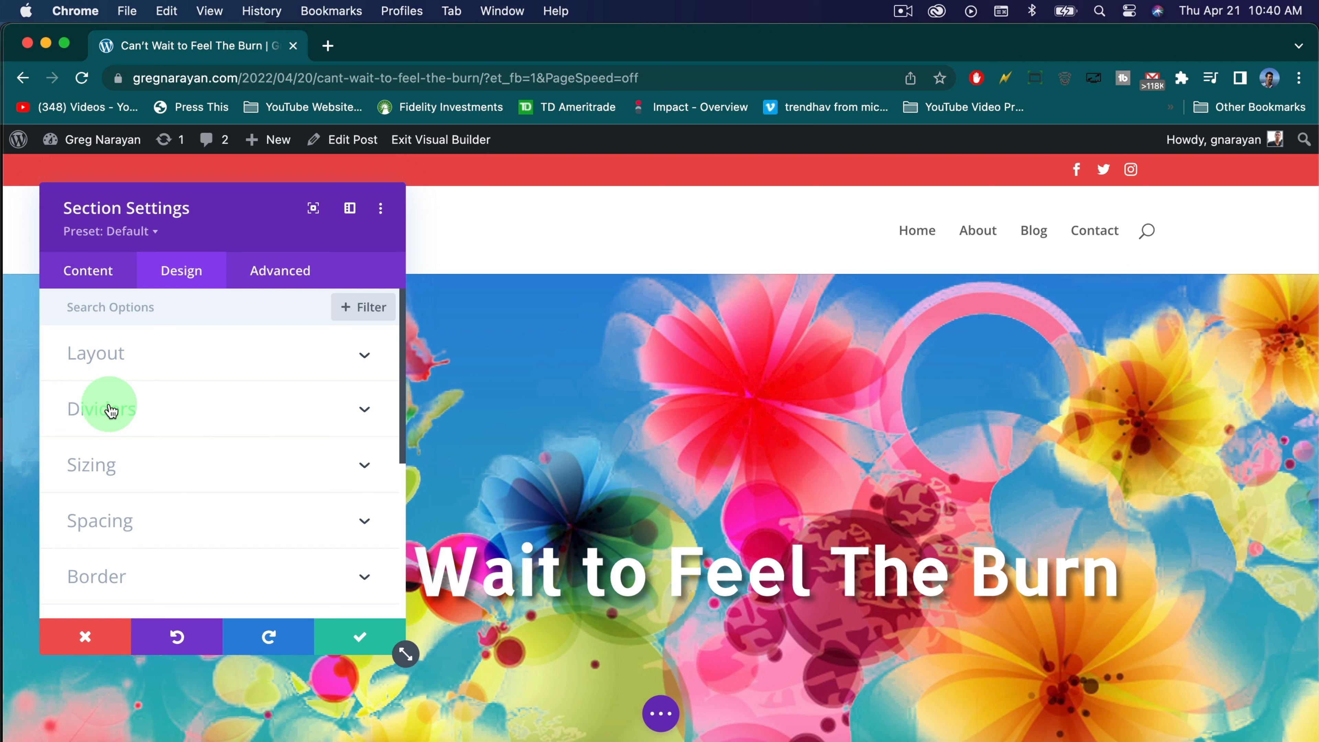
left_click(145, 526)
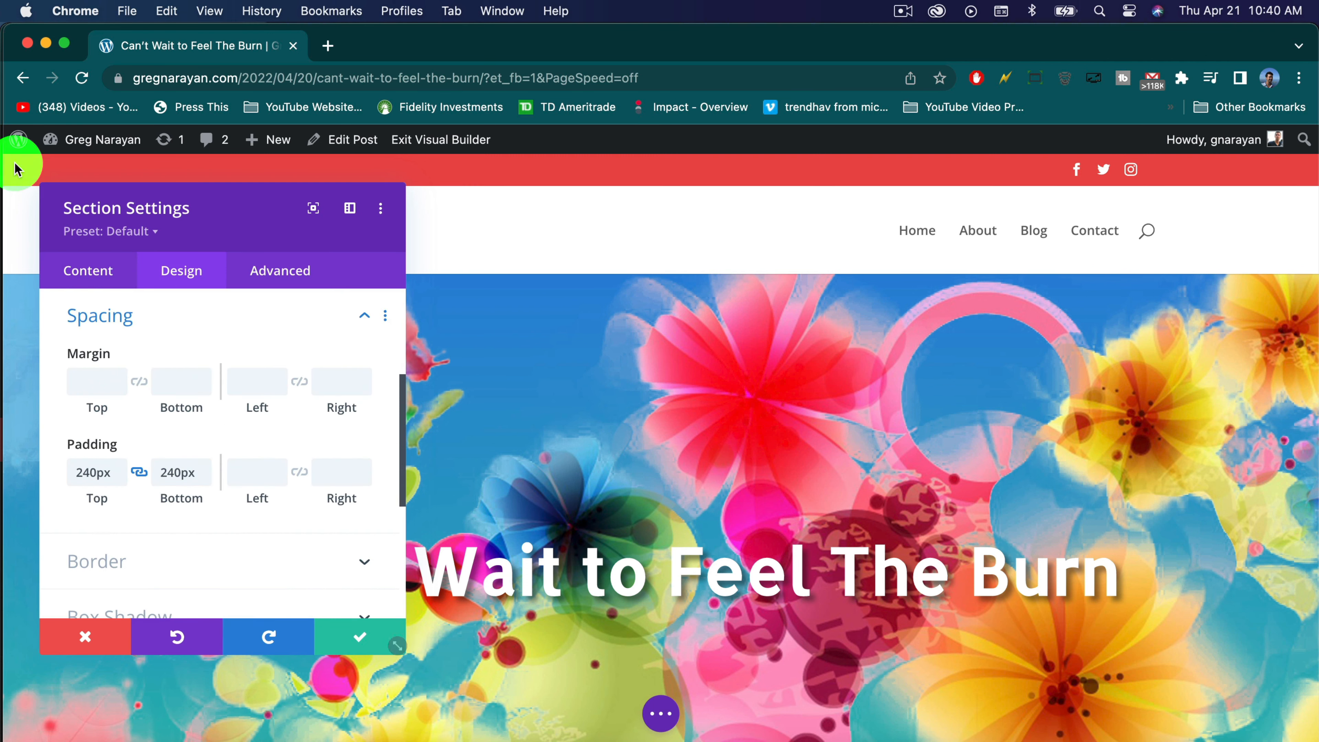
left_click(95, 473)
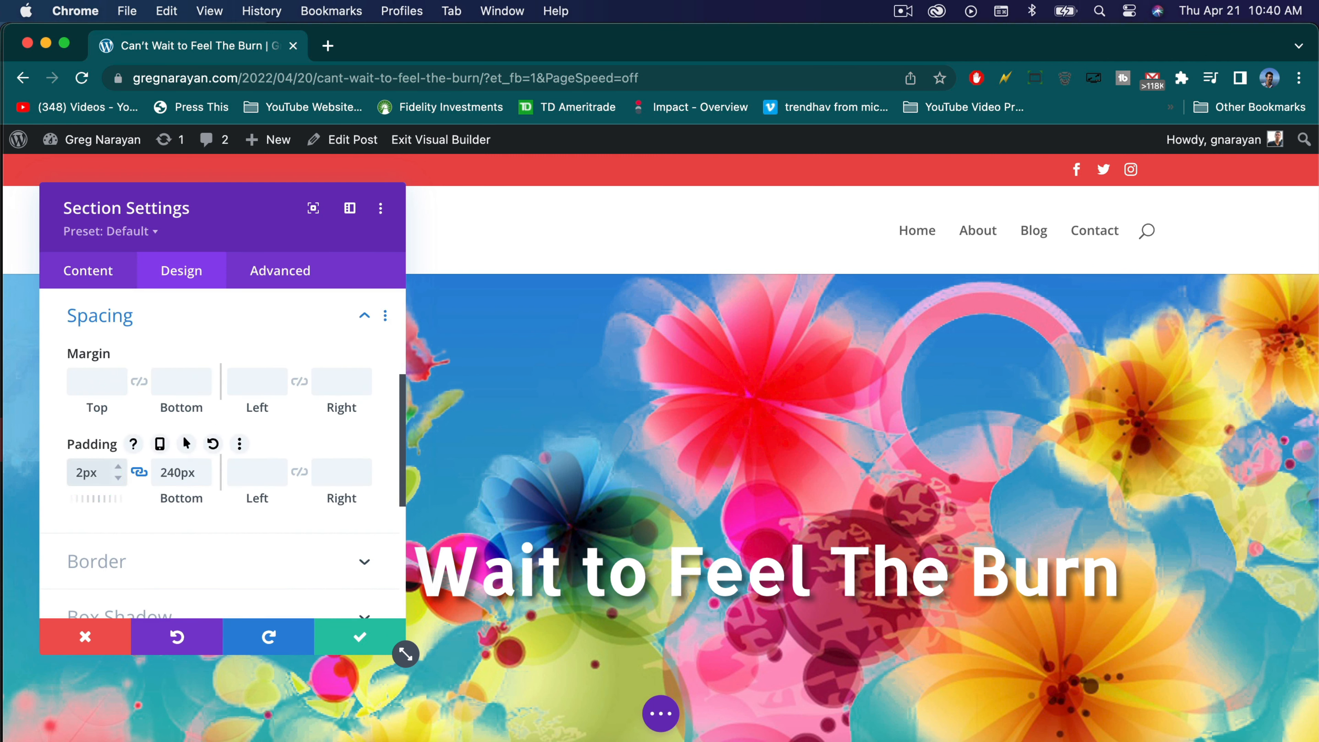
left_click(359, 637)
left_click(661, 714)
left_click(1266, 713)
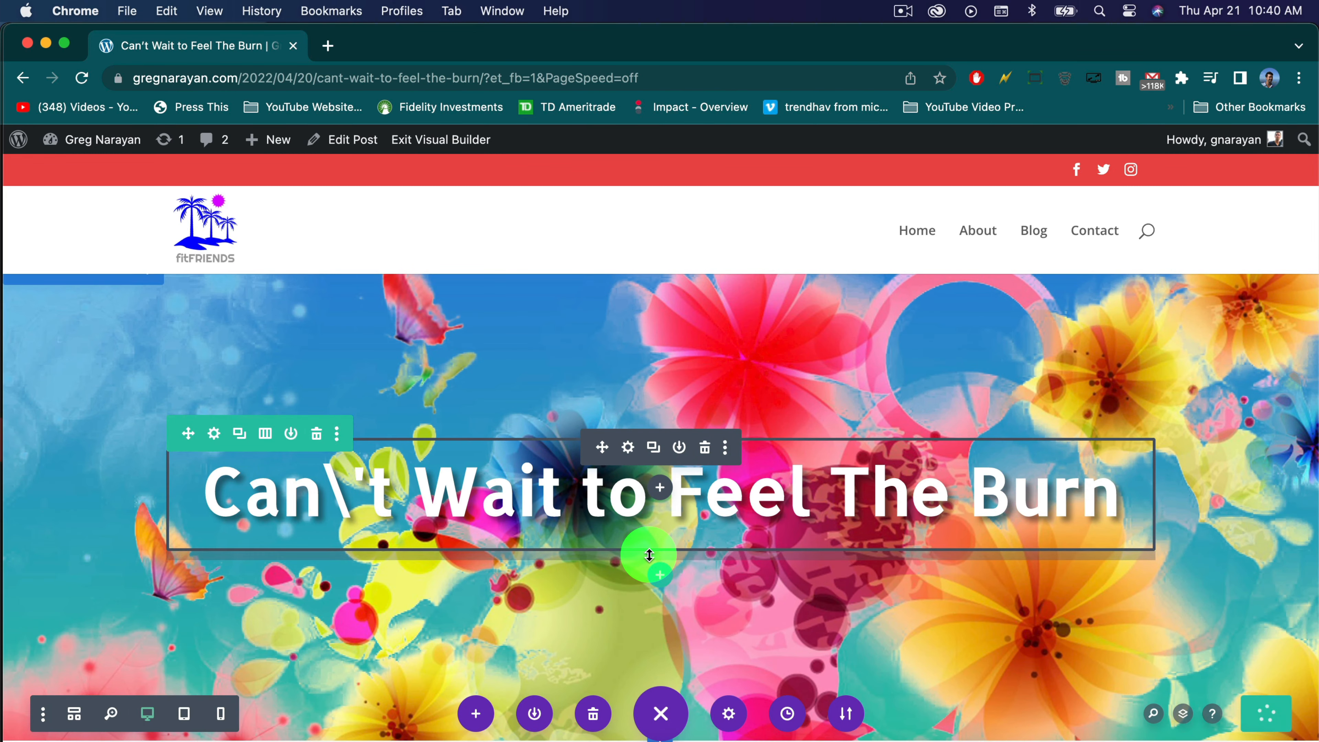
Open the settings of the author blurb in the post's sidebar, and open the emailed gym photo in Gmail.
scroll(650, 555, "down", 5)
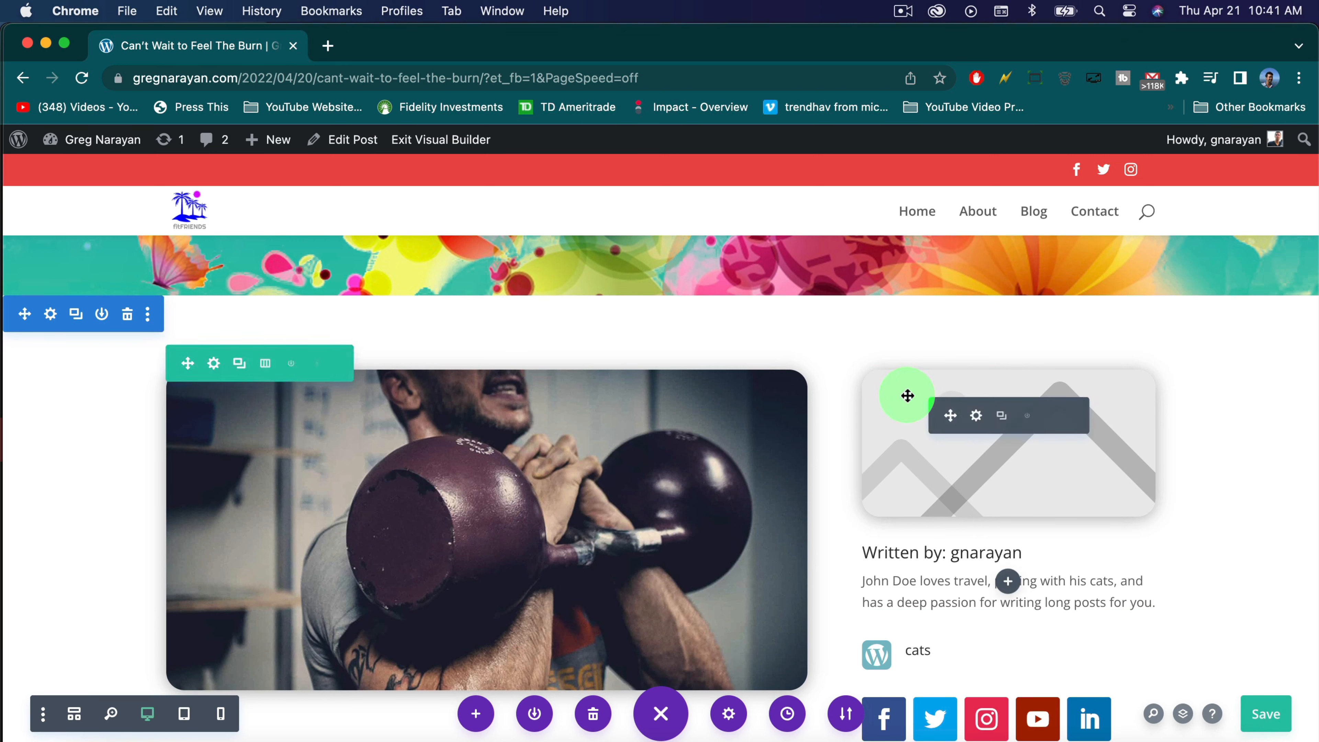
left_click(976, 415)
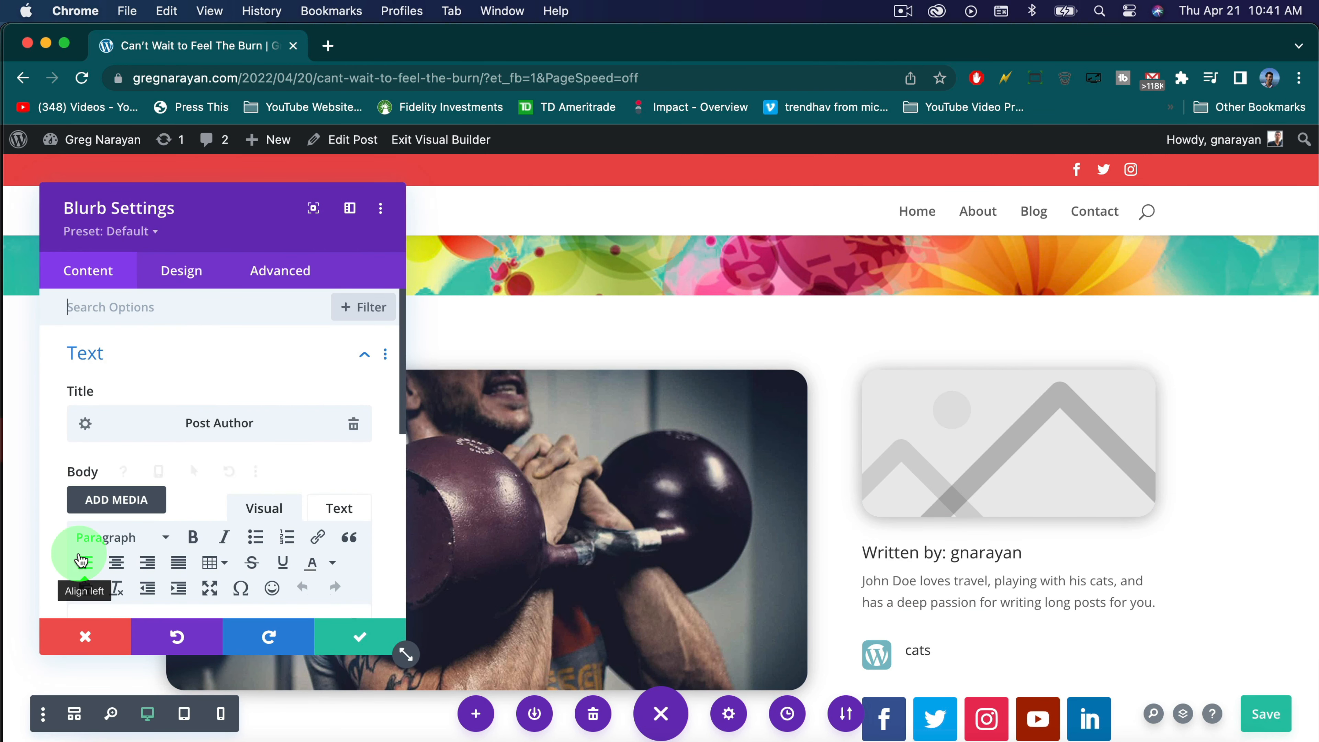
left_click(328, 46)
type("gmail")
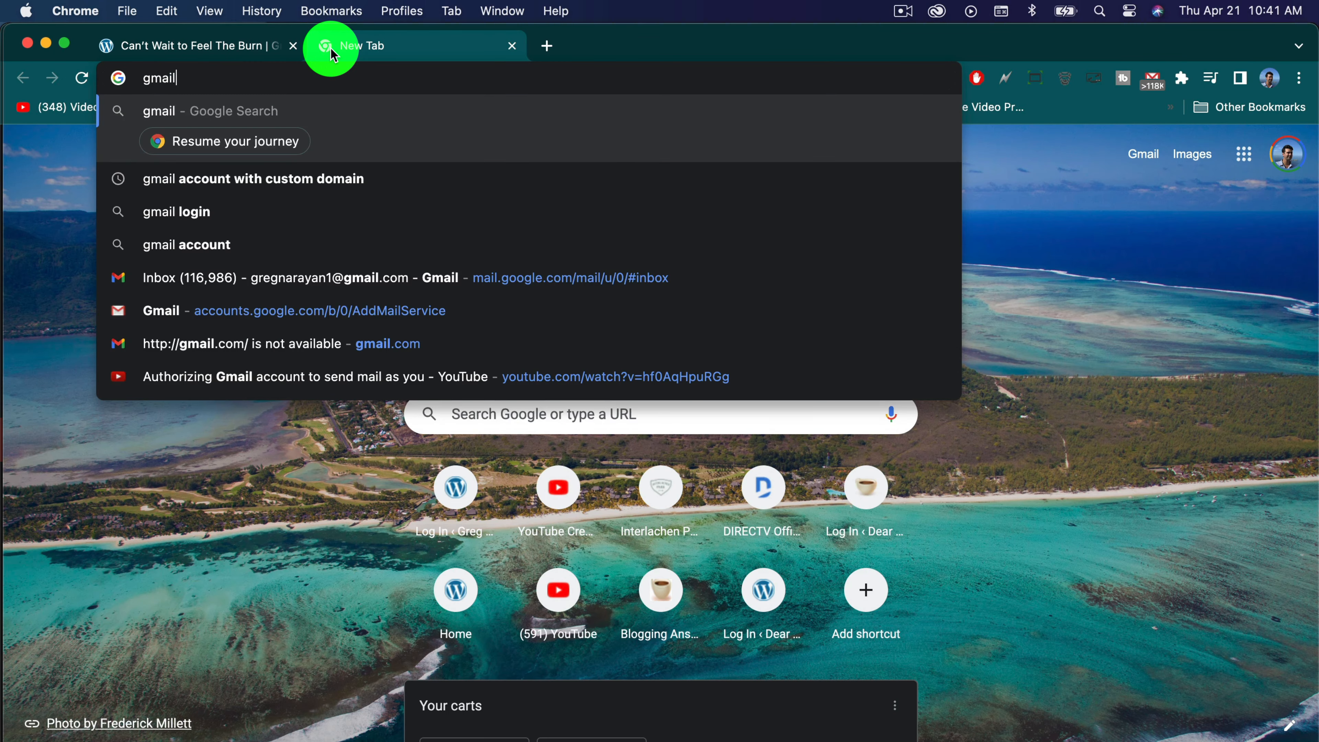
key("Return")
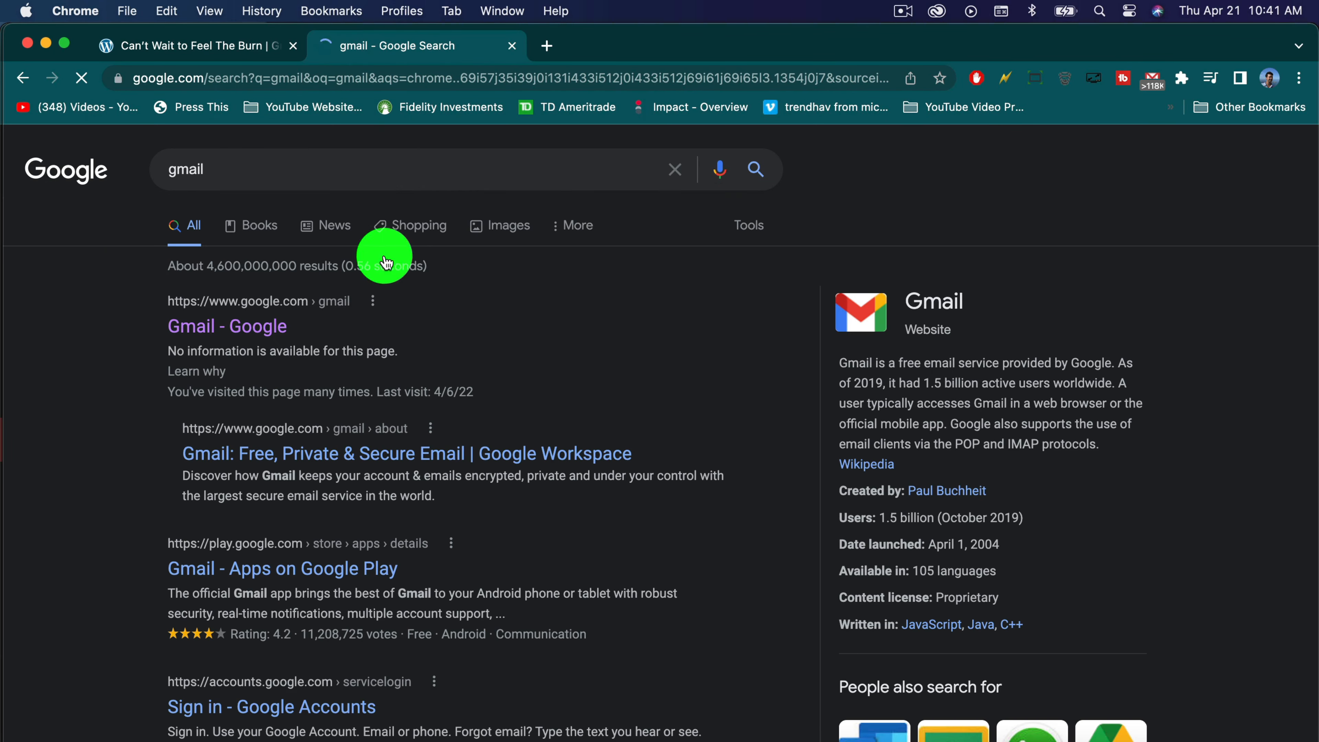
left_click(213, 408)
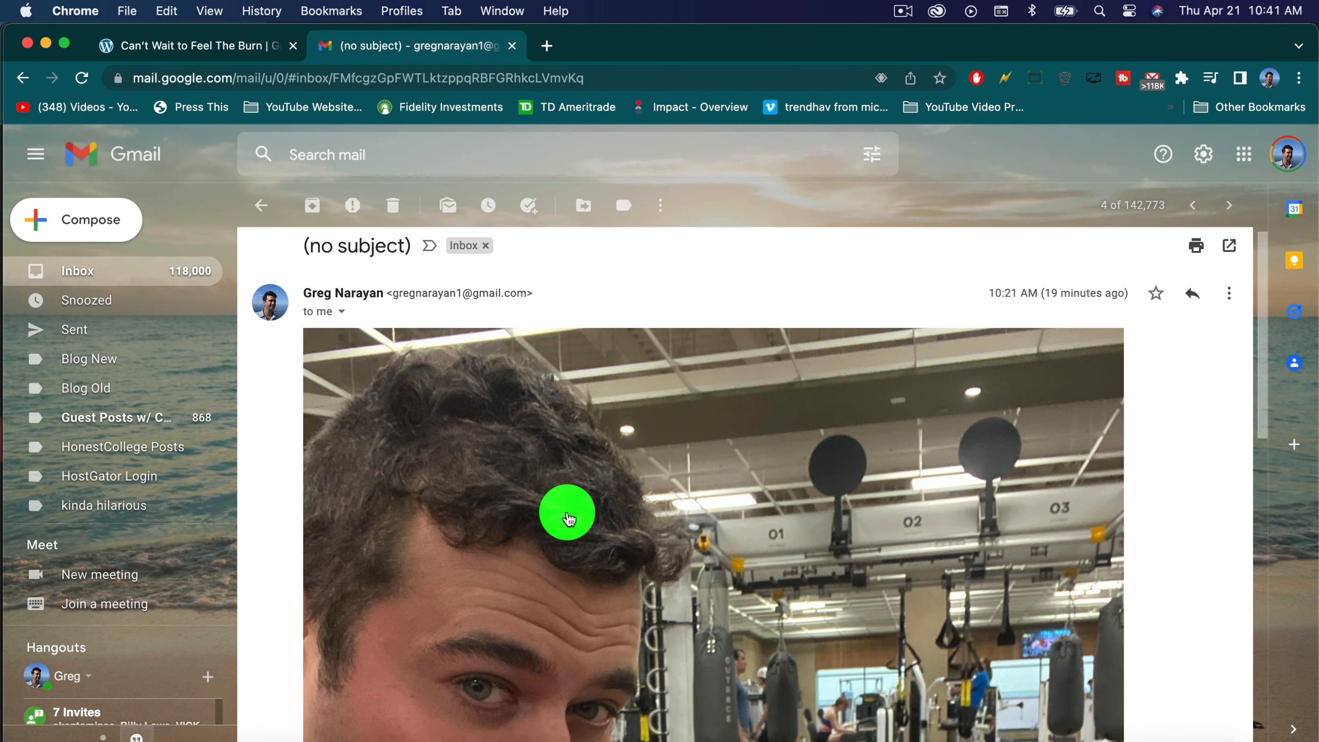
Download the gym photo from the email to Downloads under the name "nerd at the gym".
scroll(567, 517, "down", 6)
scroll(568, 514, "down", 4)
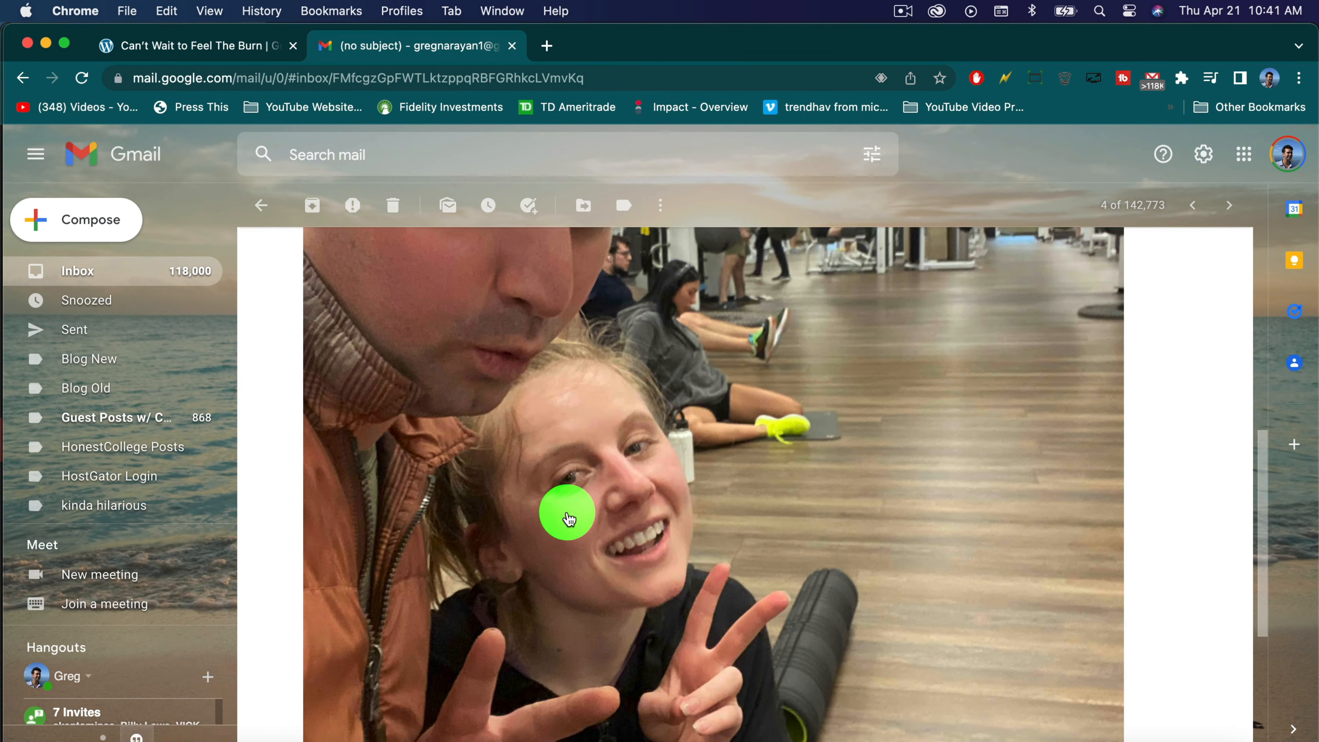
scroll(555, 457, "up", 10)
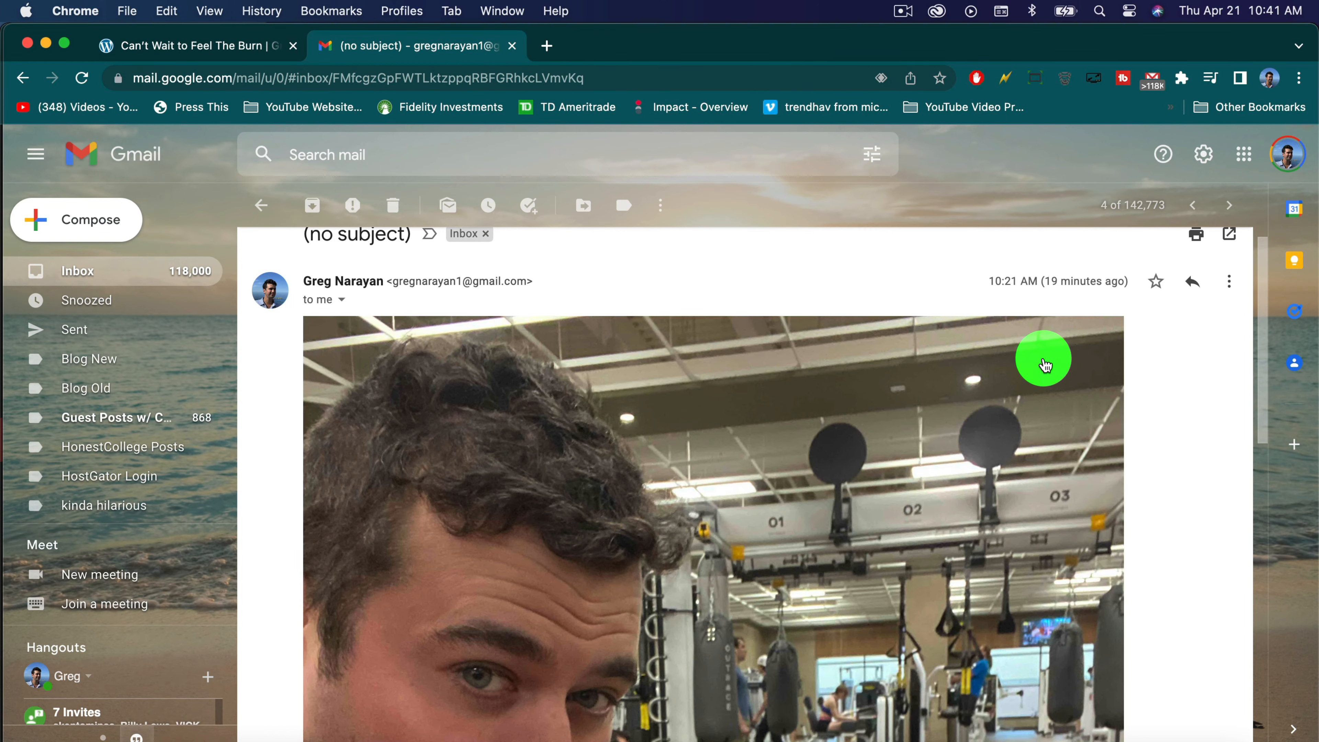
scroll(1039, 360, "down", 10)
scroll(1045, 365, "down", 4)
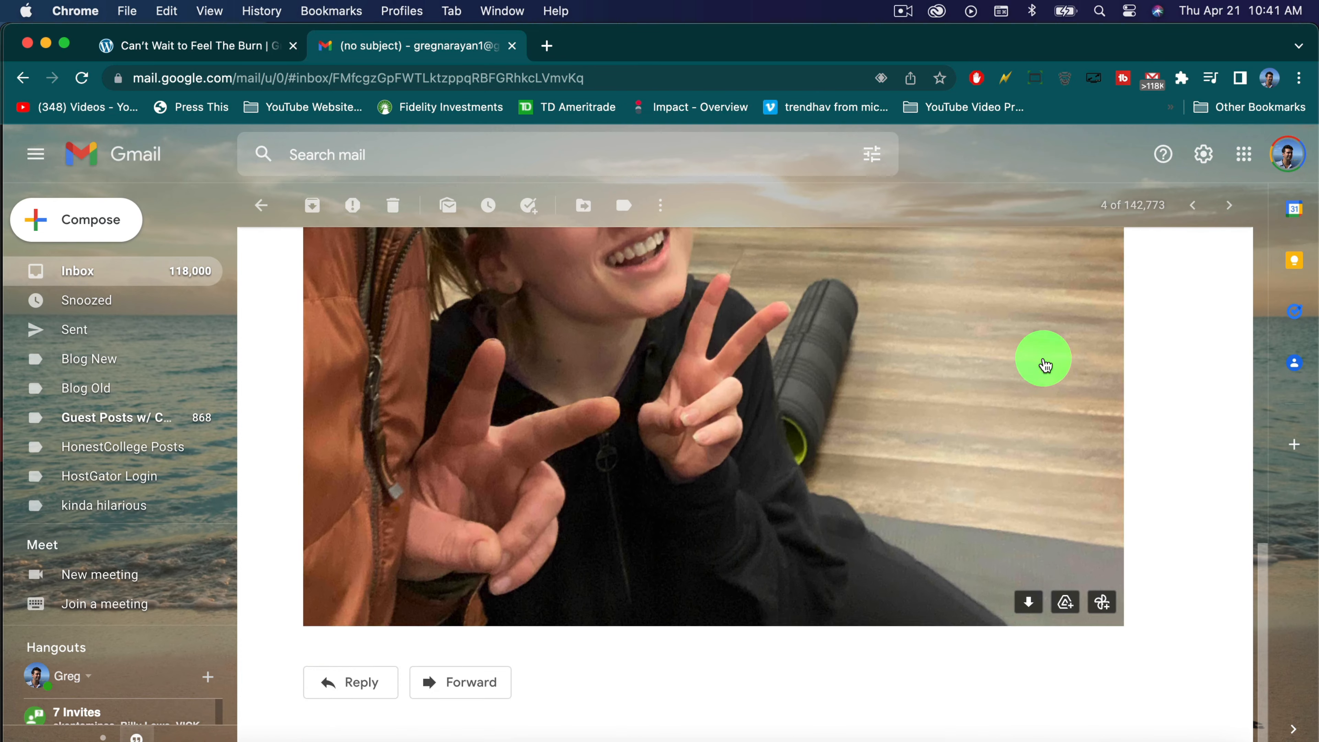
left_click(1029, 591)
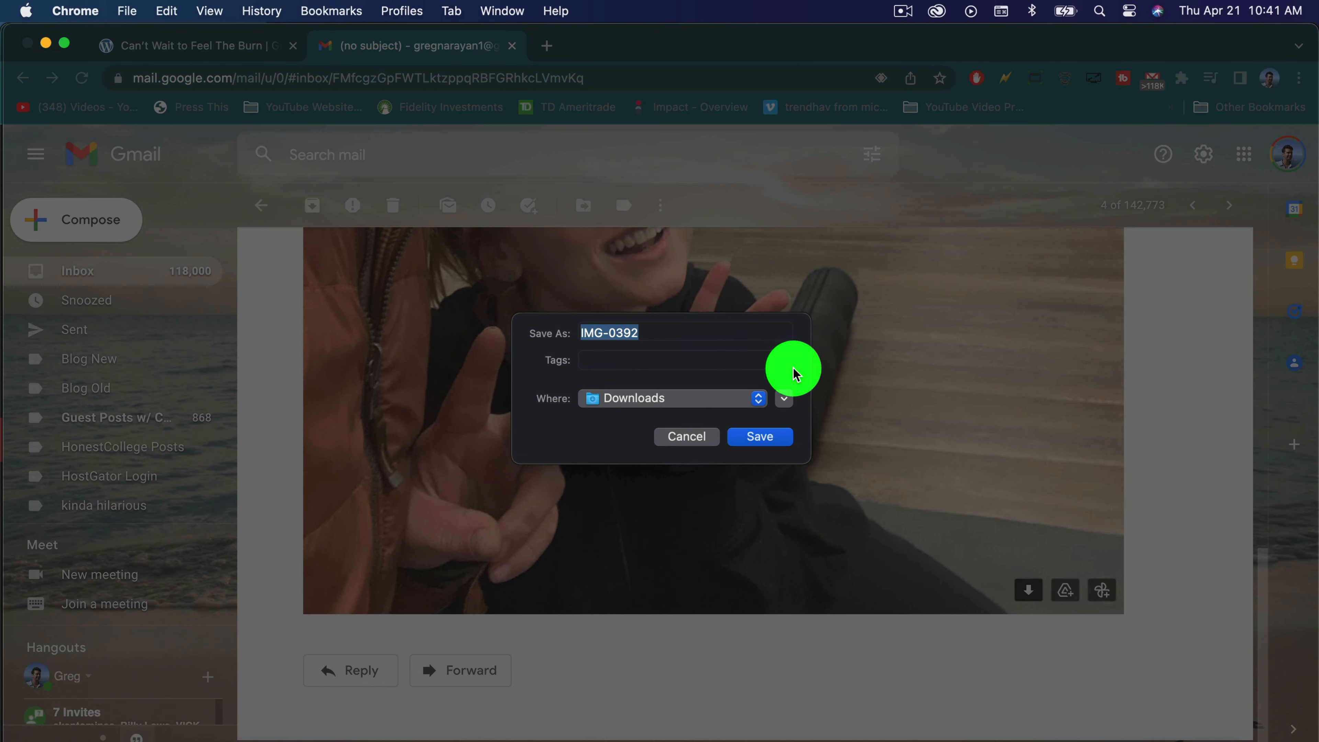
type("nerd")
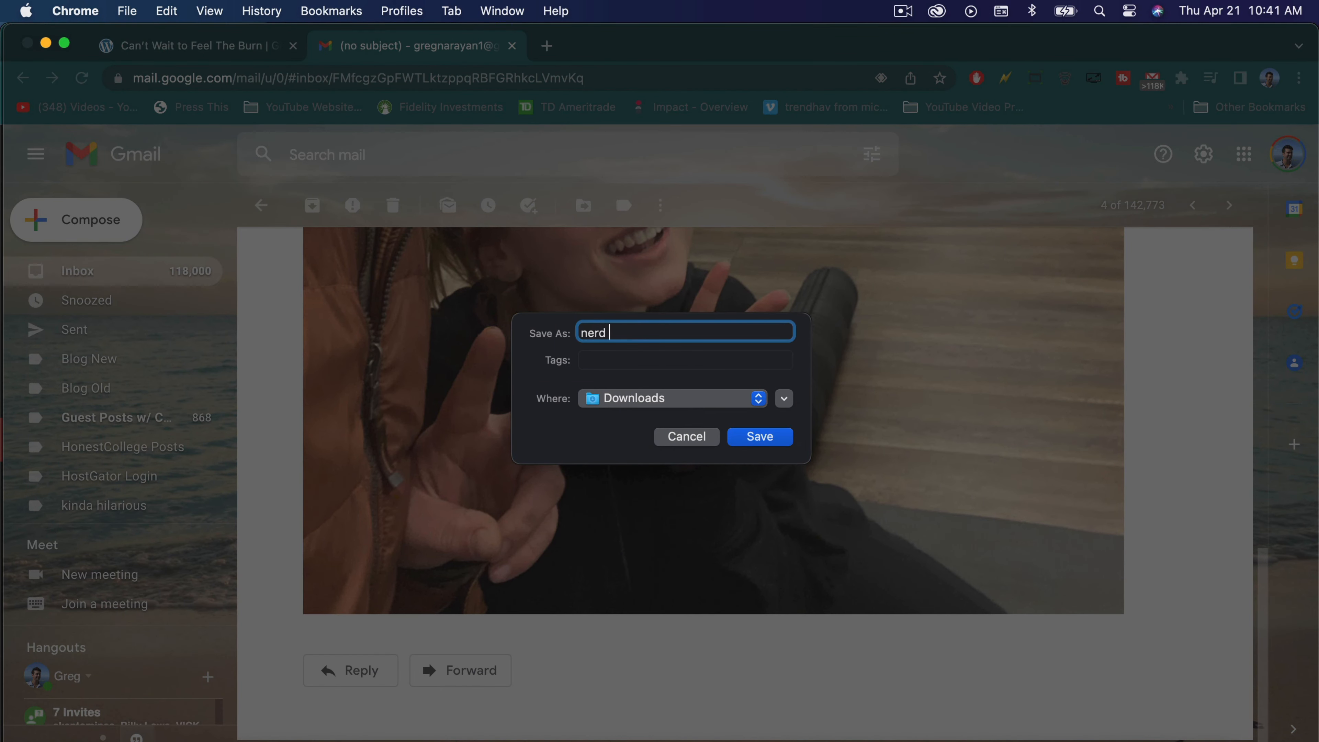
type(" at the gym")
key("Return")
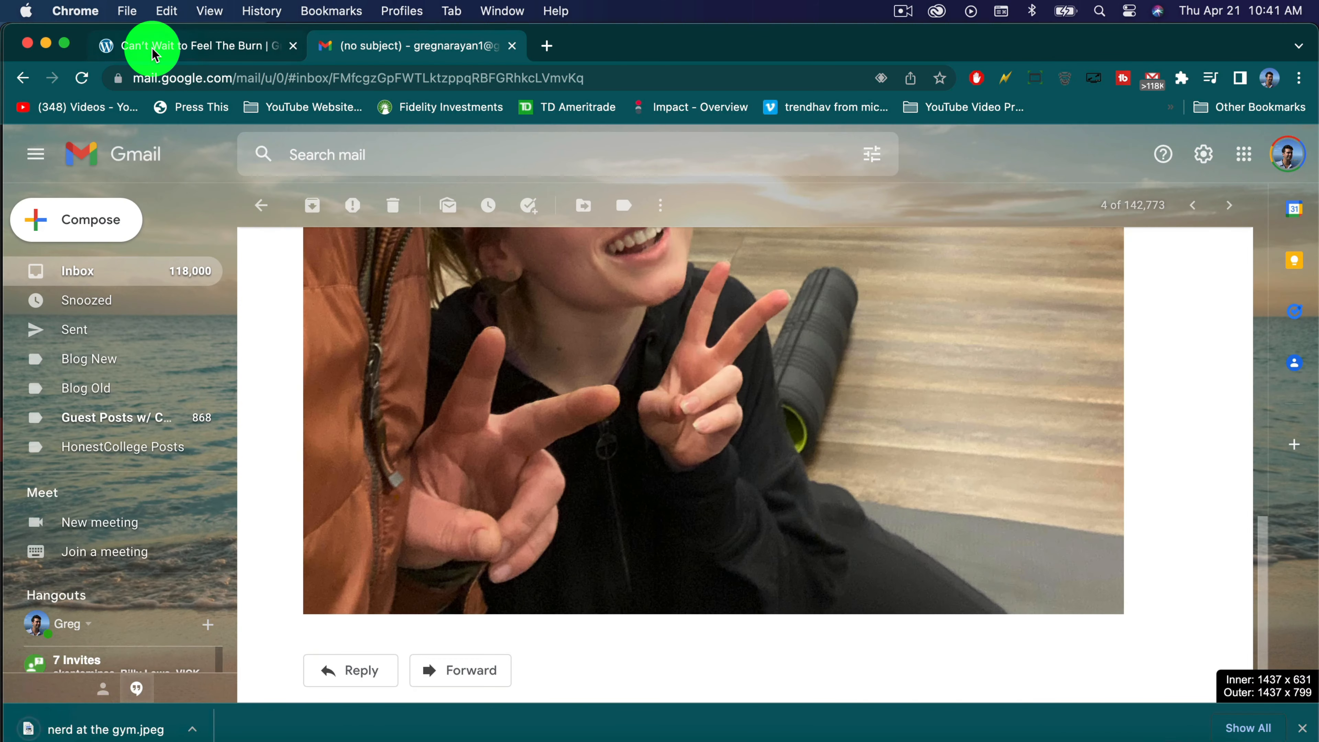
Return to the post's visual builder and open the image chooser for the author blurb's image.
left_click(152, 49)
scroll(235, 485, "down", 5)
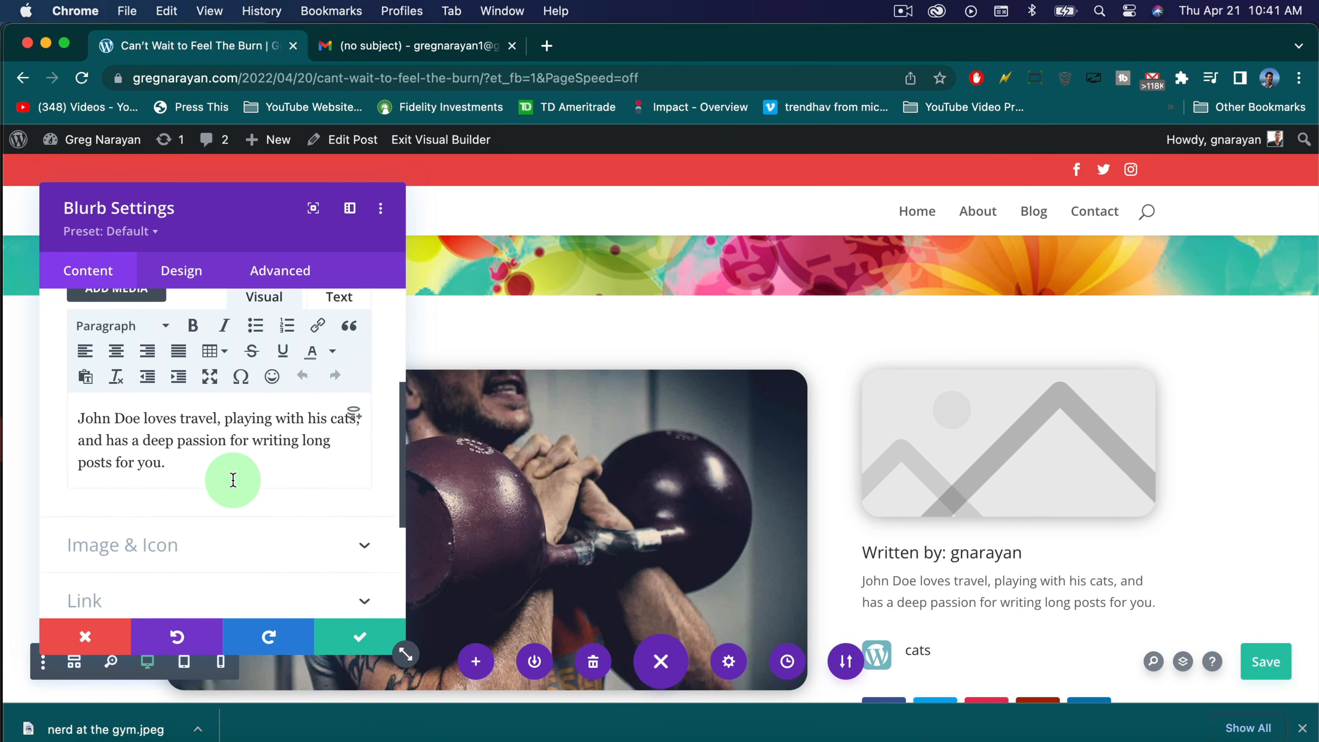
scroll(235, 485, "up", 3)
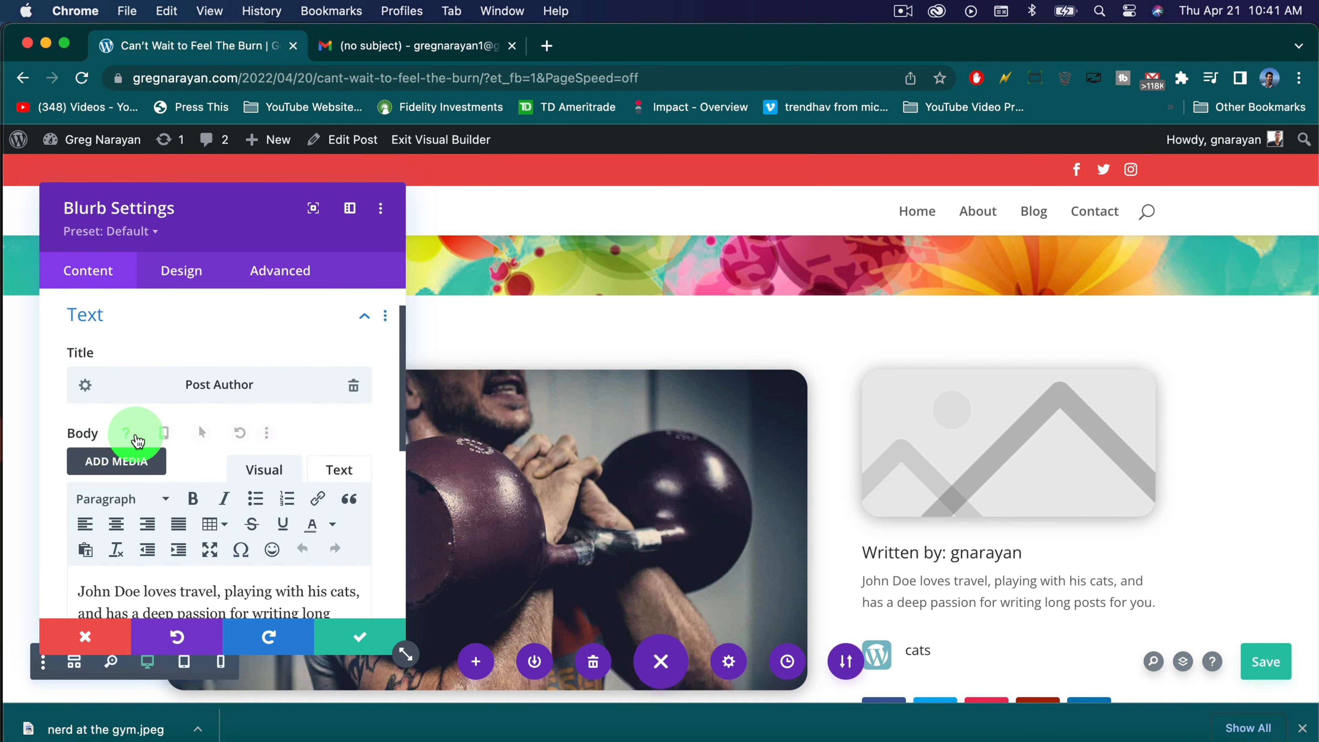
scroll(138, 441, "up", 2)
scroll(138, 441, "down", 10)
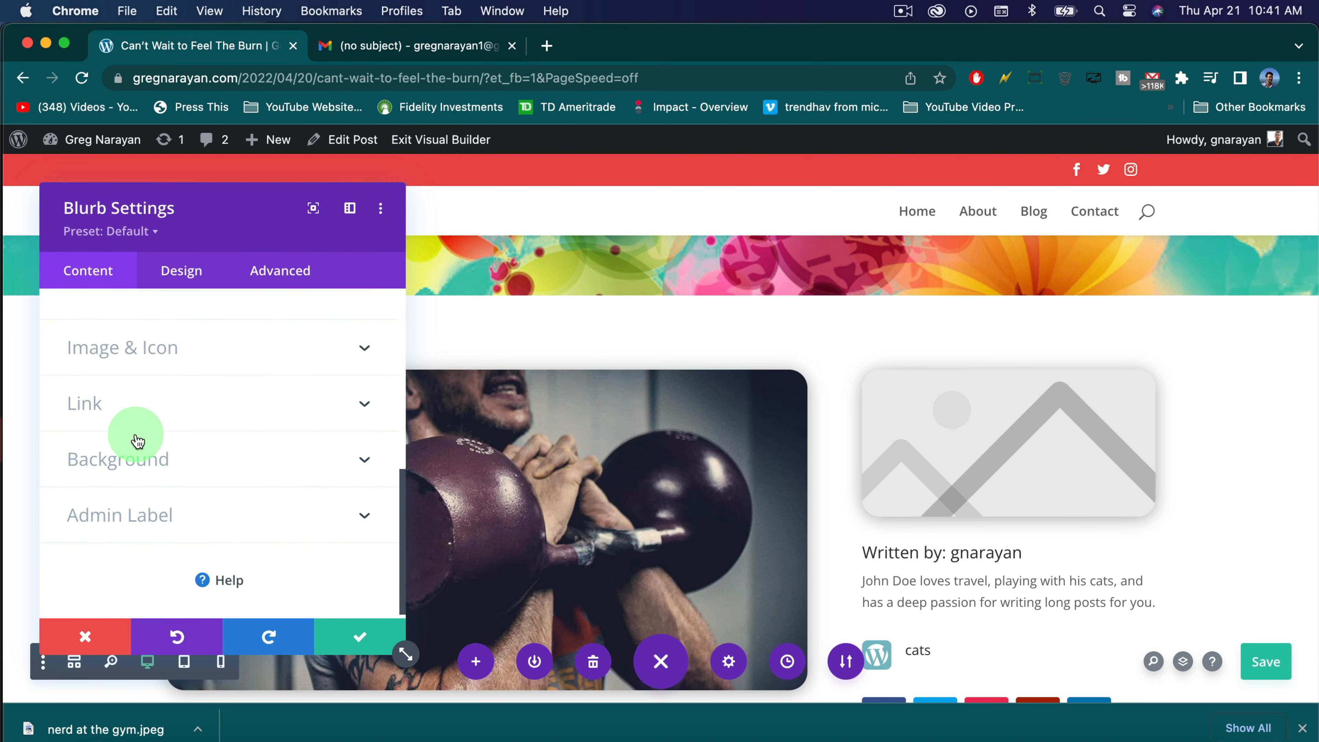
left_click(133, 346)
left_click(201, 524)
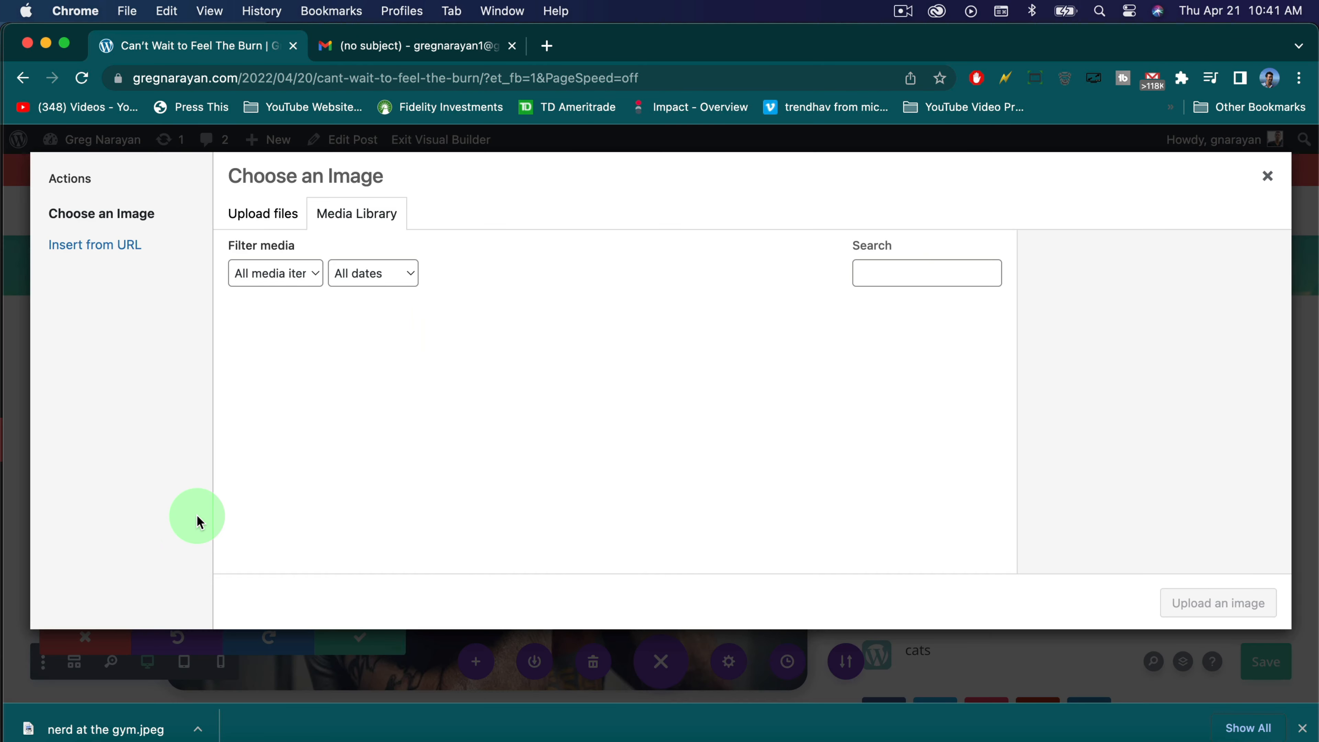
Upload "nerd at the gym.jpeg" from Downloads to the media library and close the image chooser.
left_click(261, 228)
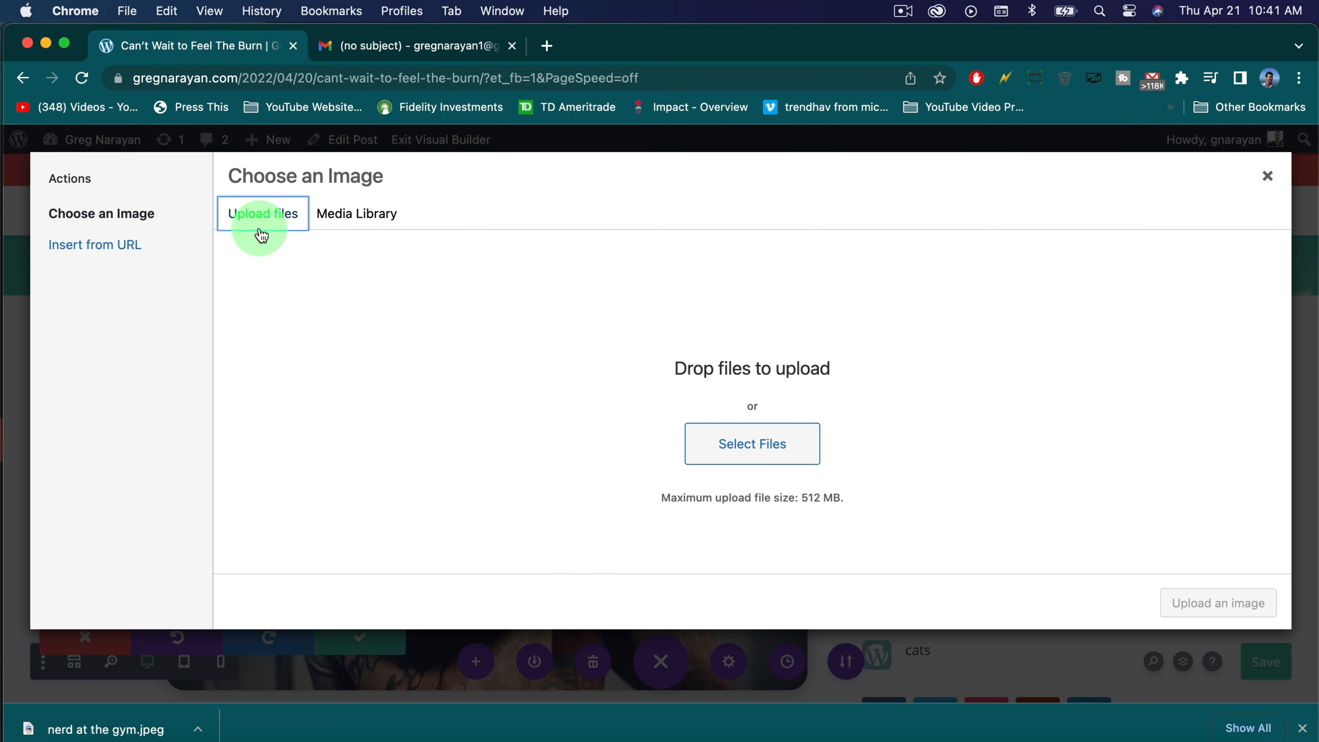
left_click(730, 438)
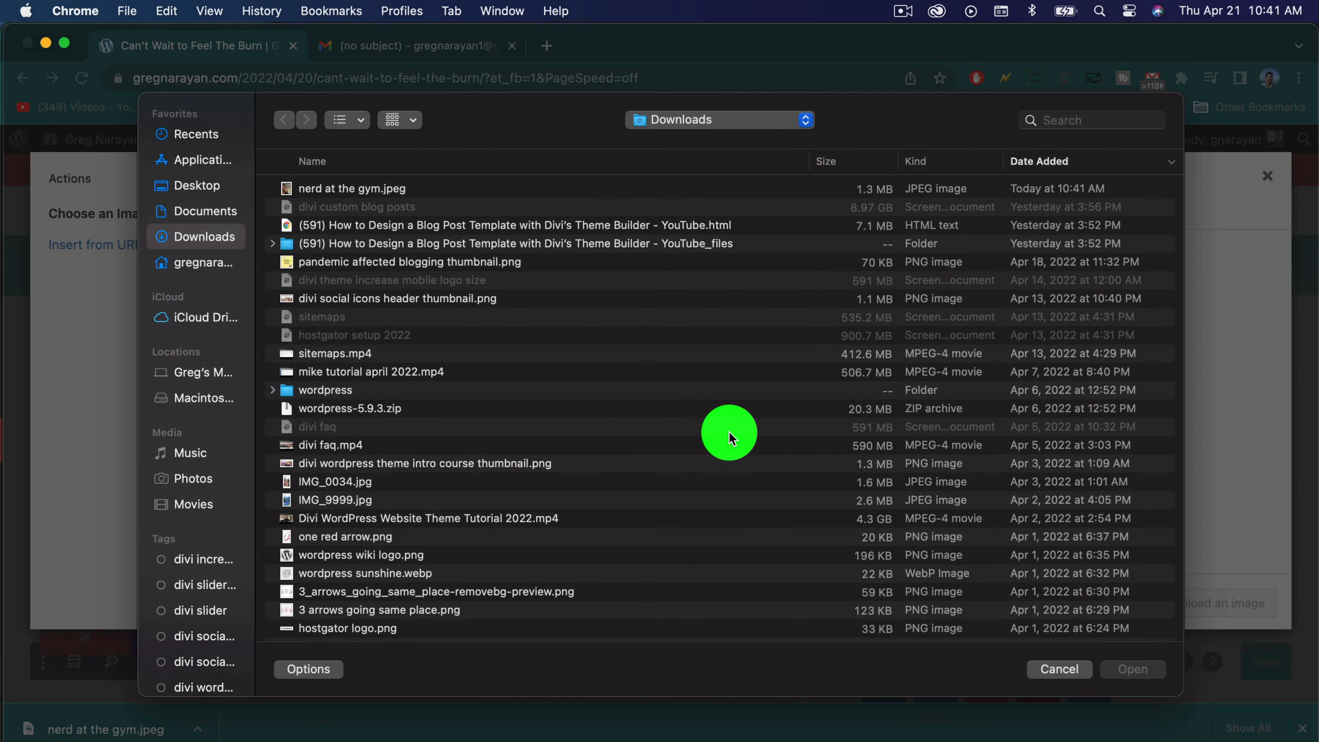
left_click(331, 196)
double_click(331, 195)
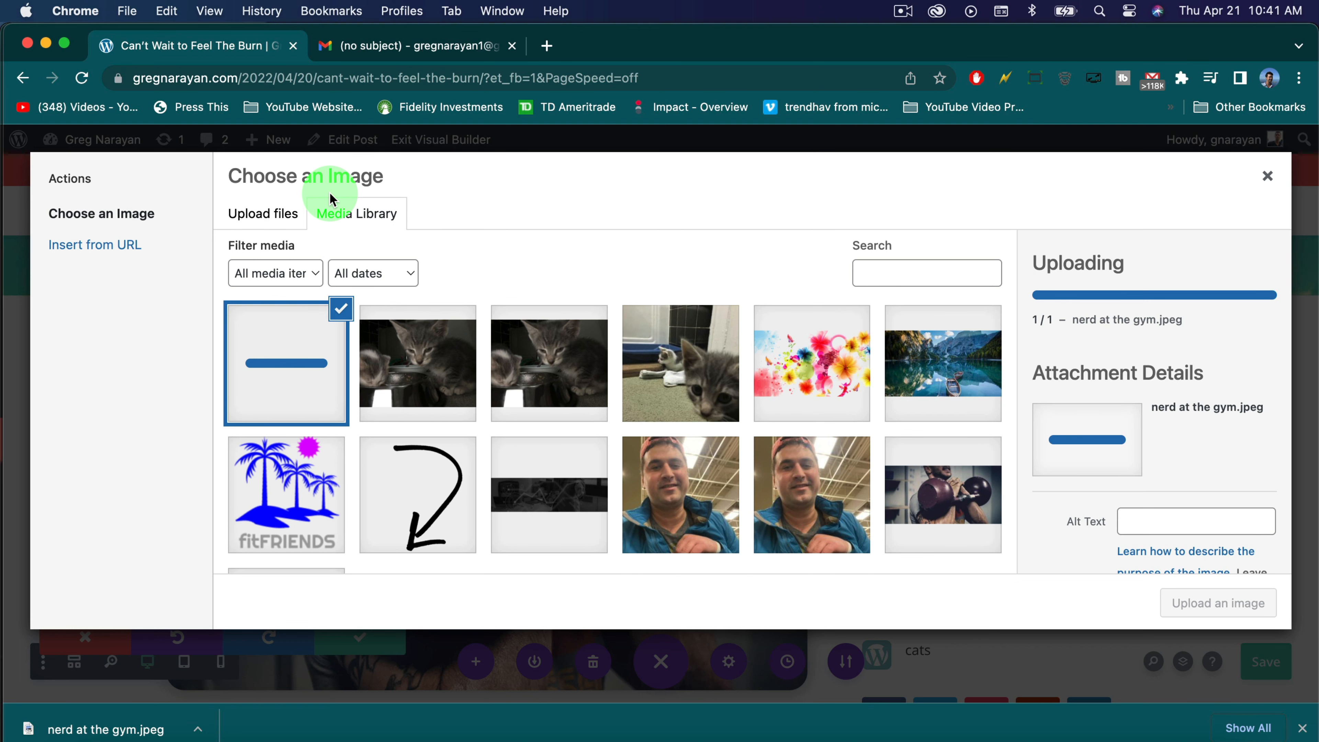
left_click(1266, 178)
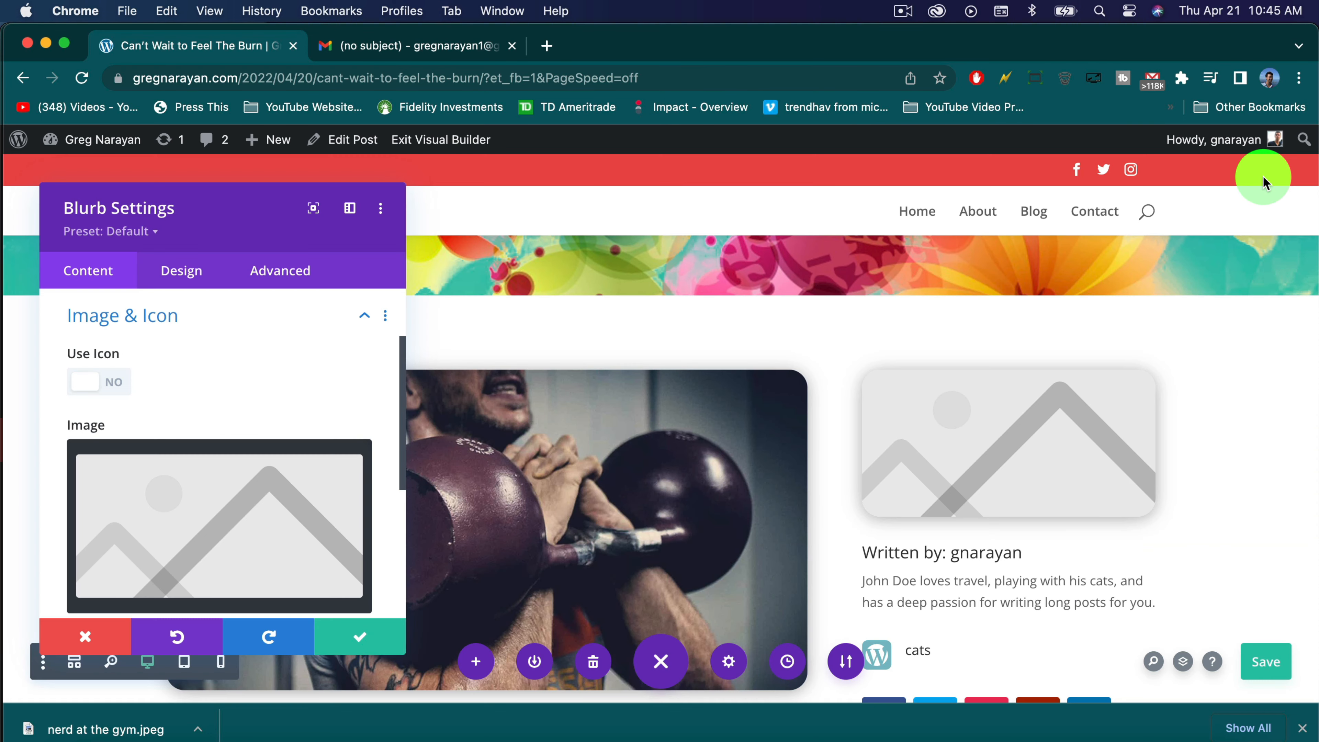
Insert the uploaded "nerd at the gym" photo into the author blurb at Medium size, 225 × 300.
left_click(186, 501)
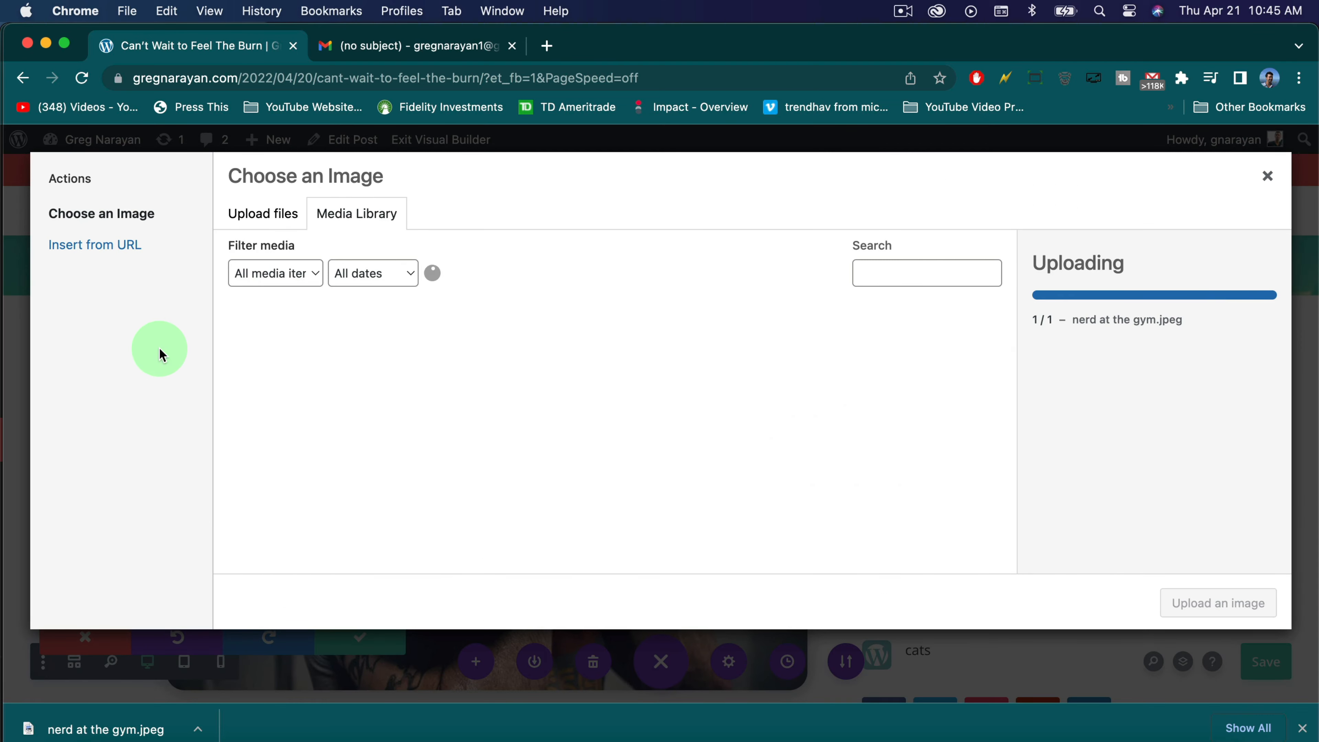
left_click(286, 339)
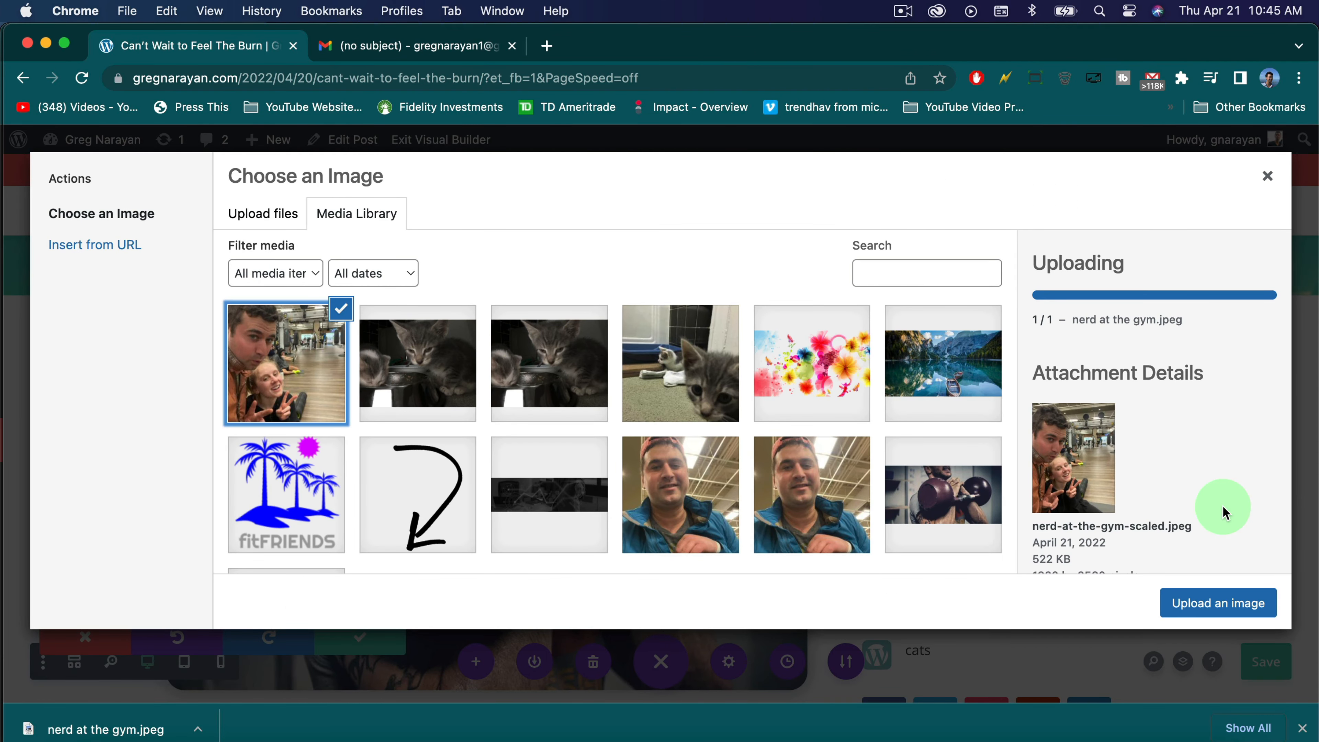
scroll(1169, 511, "down", 5)
scroll(1223, 512, "down", 5)
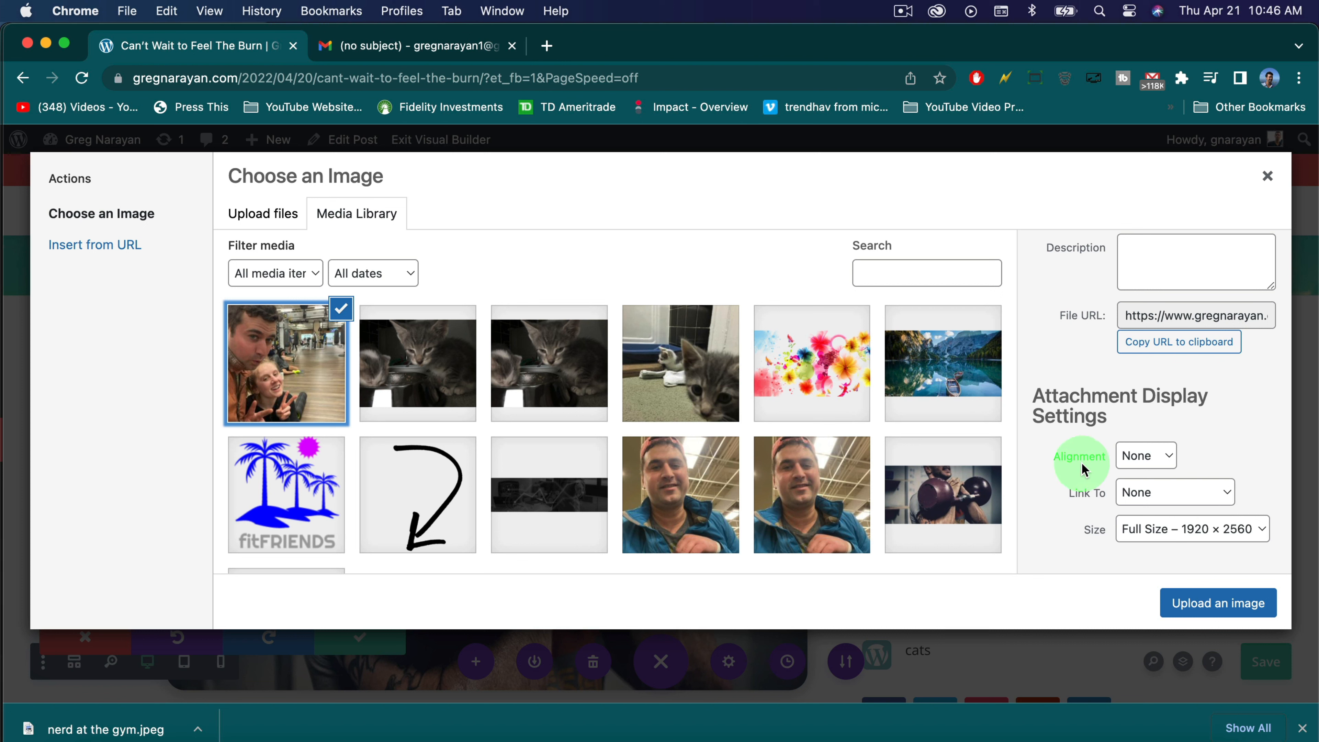
left_click(1192, 531)
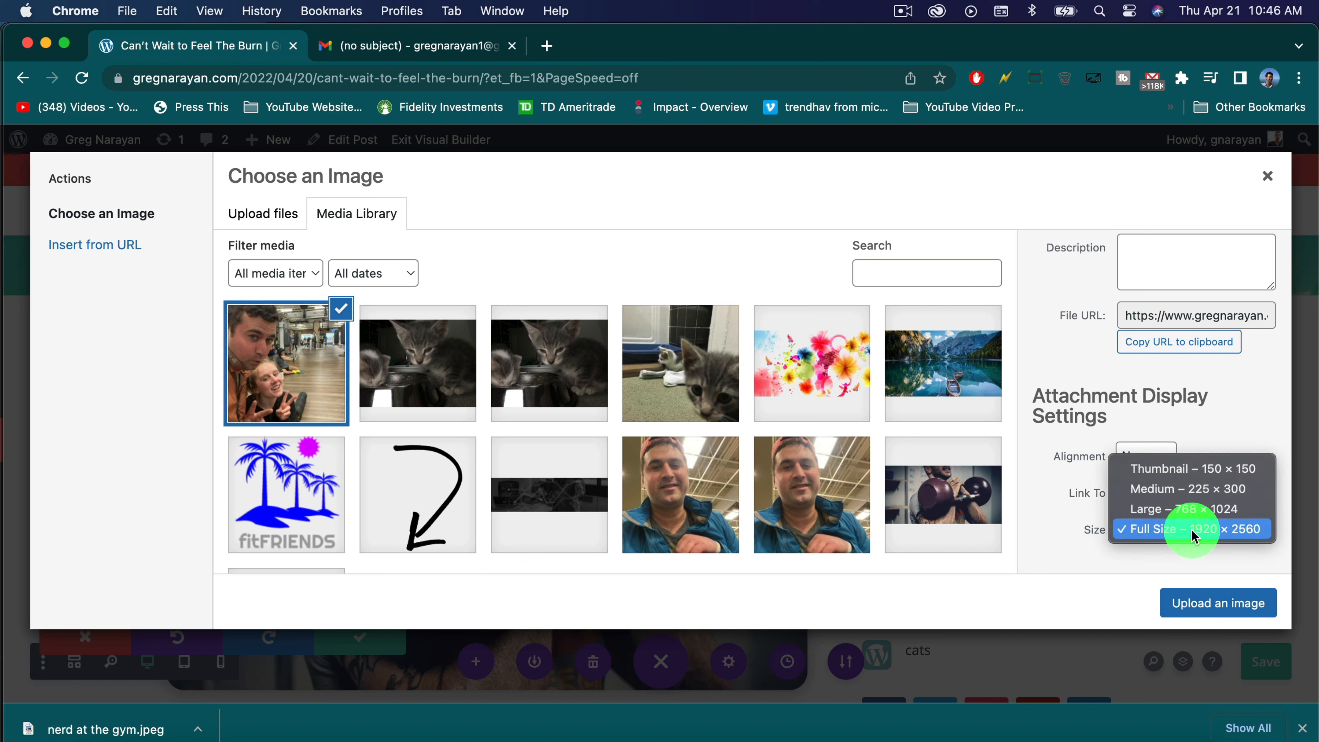
left_click(1172, 491)
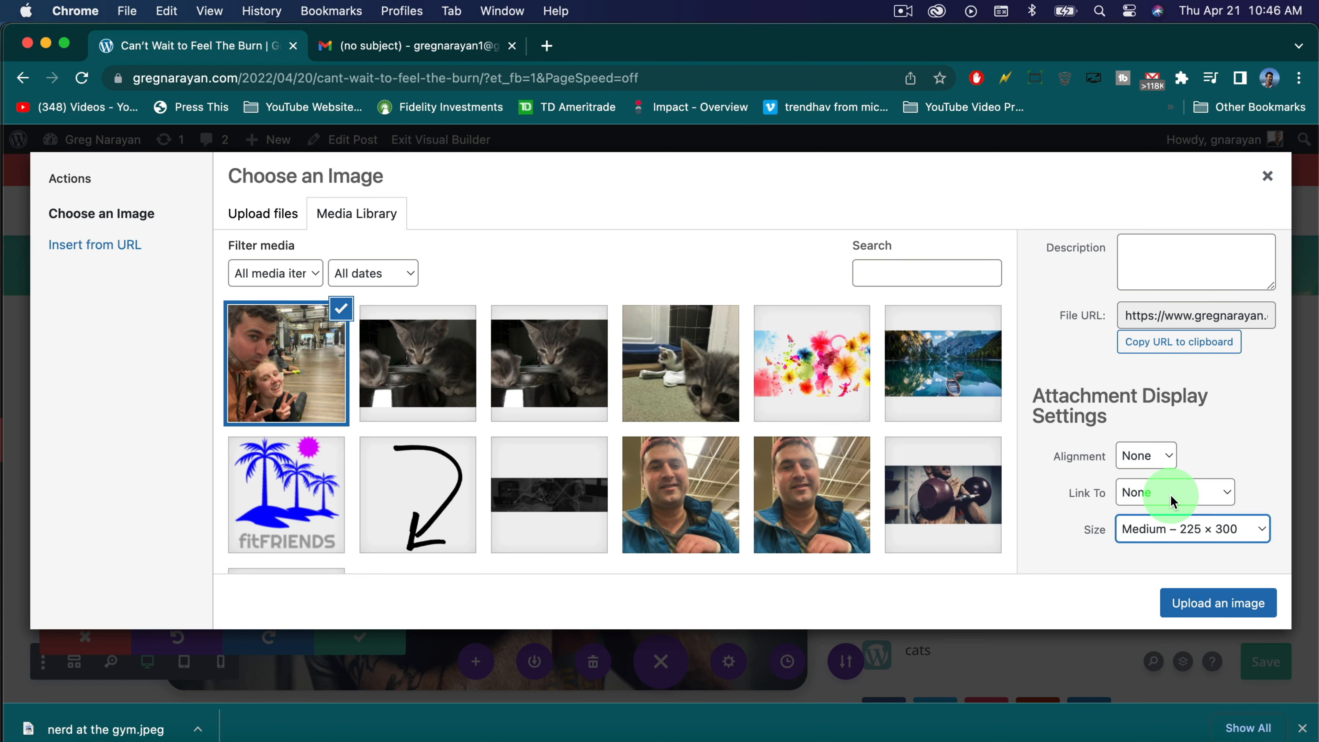
left_click(1192, 605)
scroll(972, 445, "down", 3)
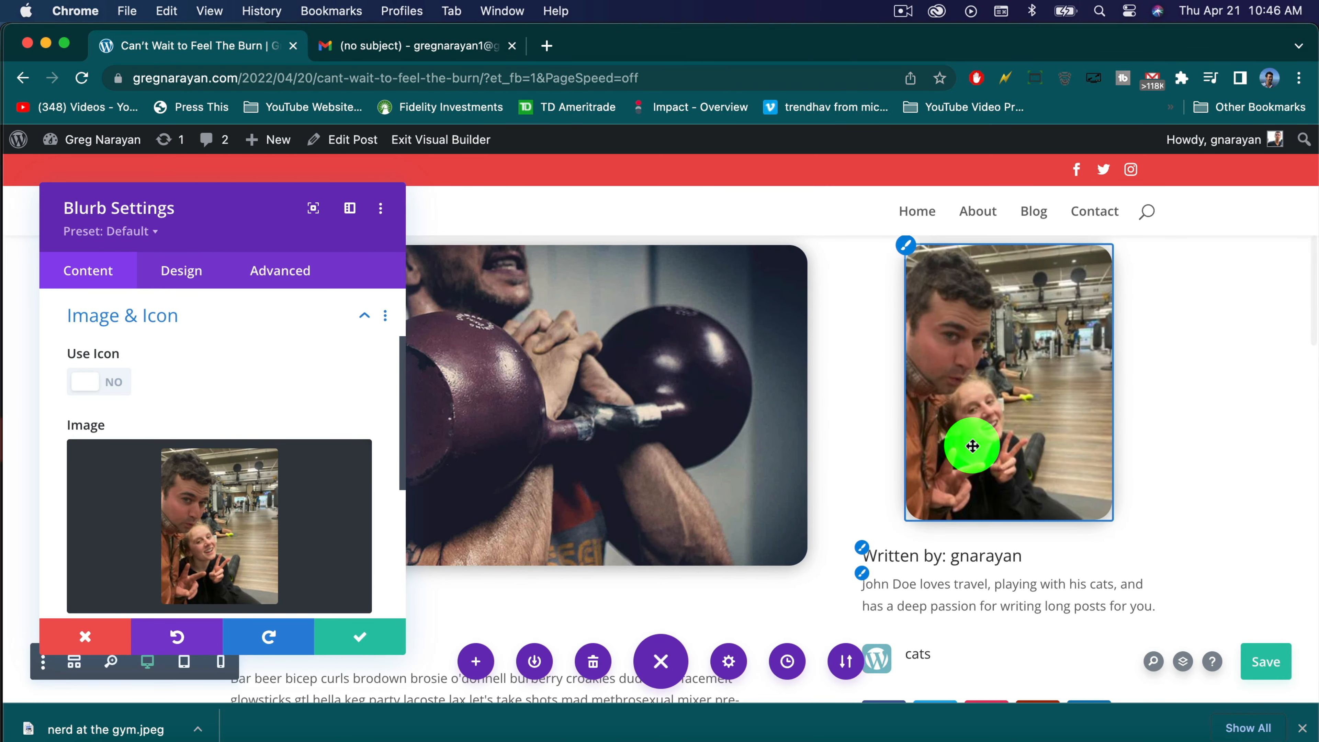
Change the author blurb's image placement to Left in its Image & Icon design settings.
scroll(250, 427, "up", 1)
scroll(251, 426, "down", 4)
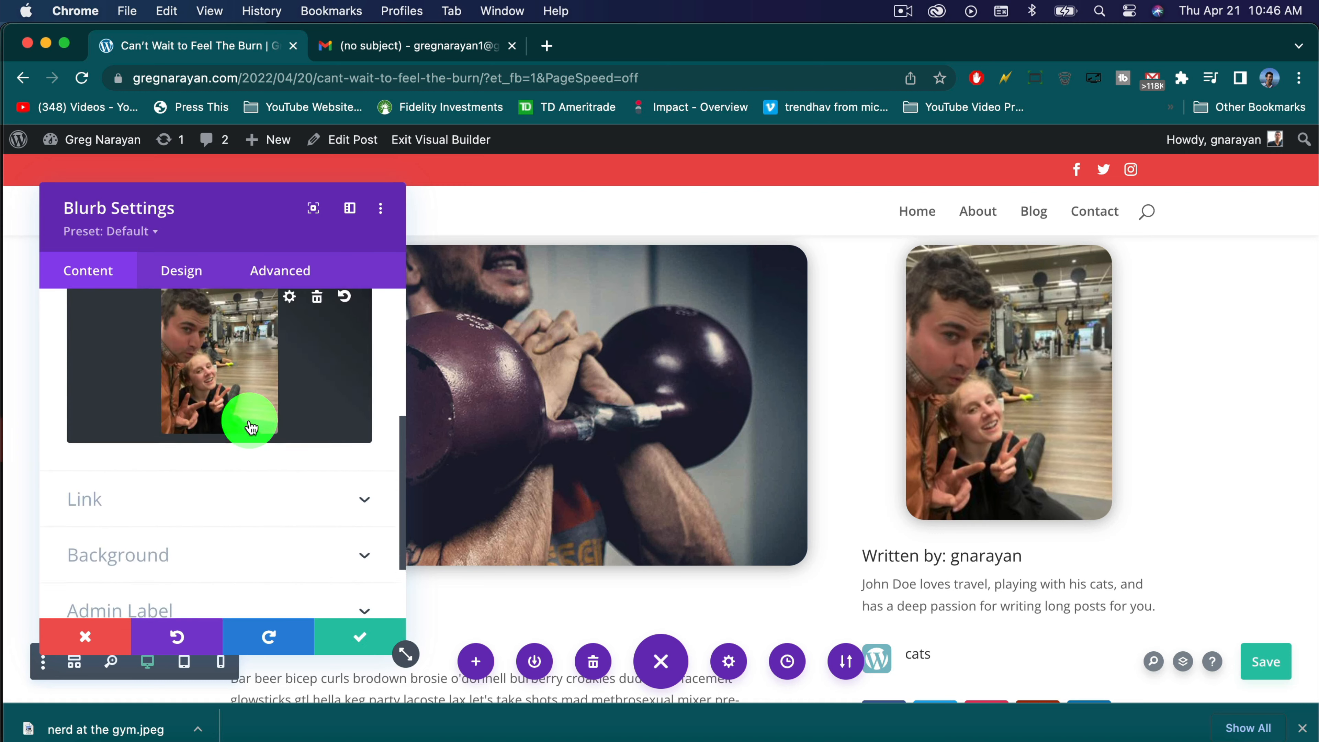
scroll(251, 427, "down", 1)
scroll(250, 427, "up", 7)
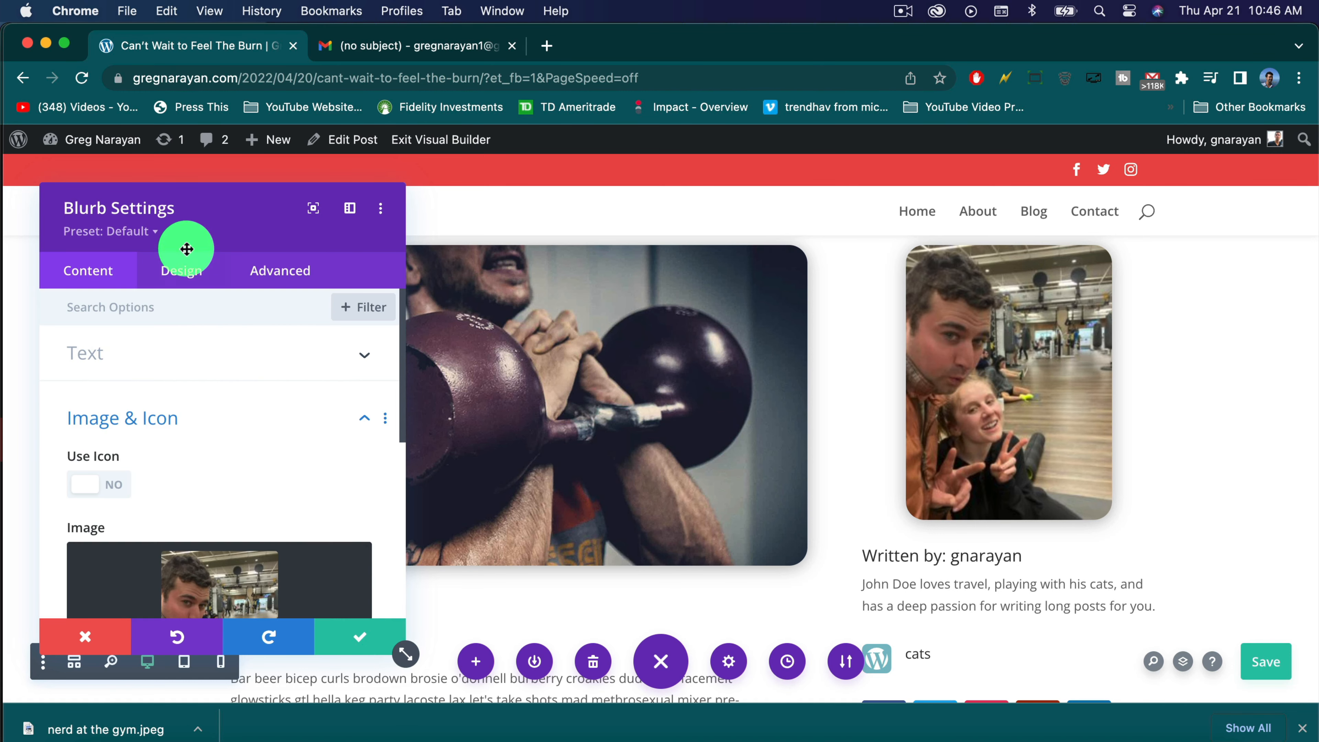
left_click(182, 271)
left_click(187, 348)
left_click(165, 495)
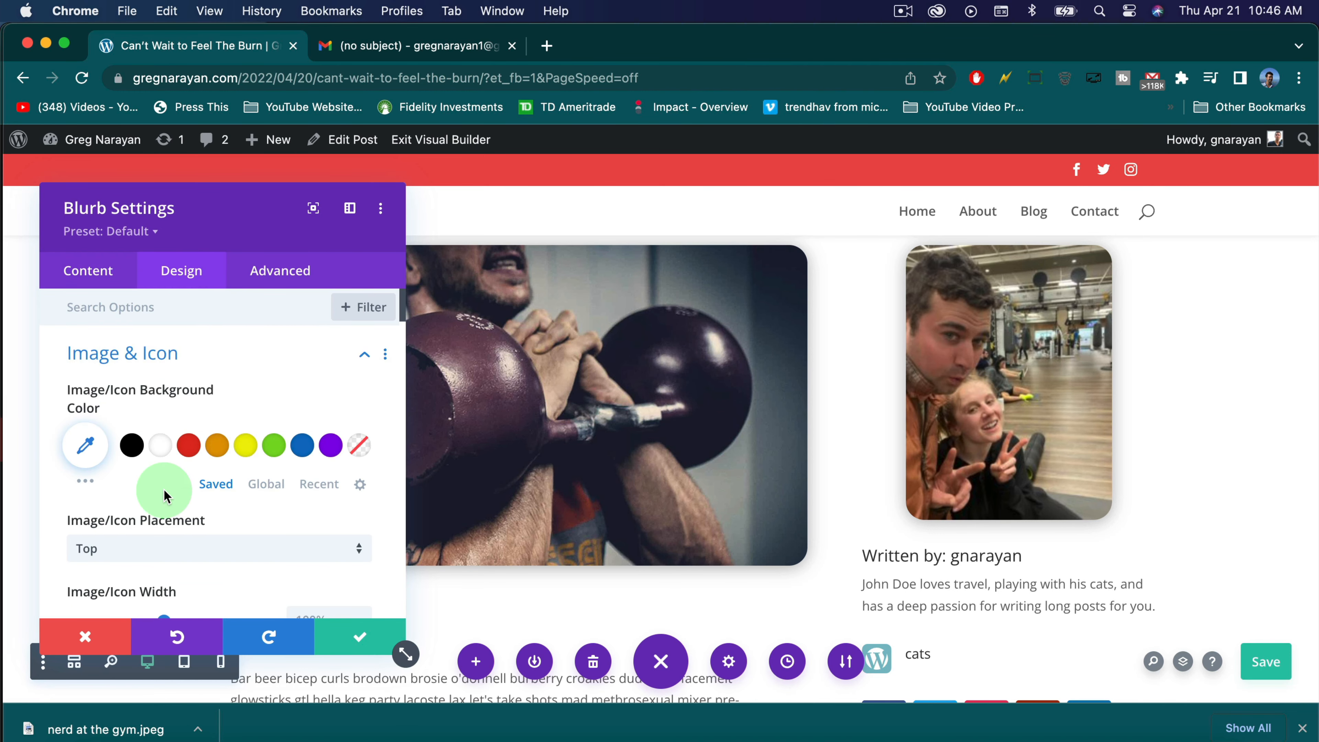
scroll(166, 494, "down", 2)
left_click(132, 483)
left_click(133, 521)
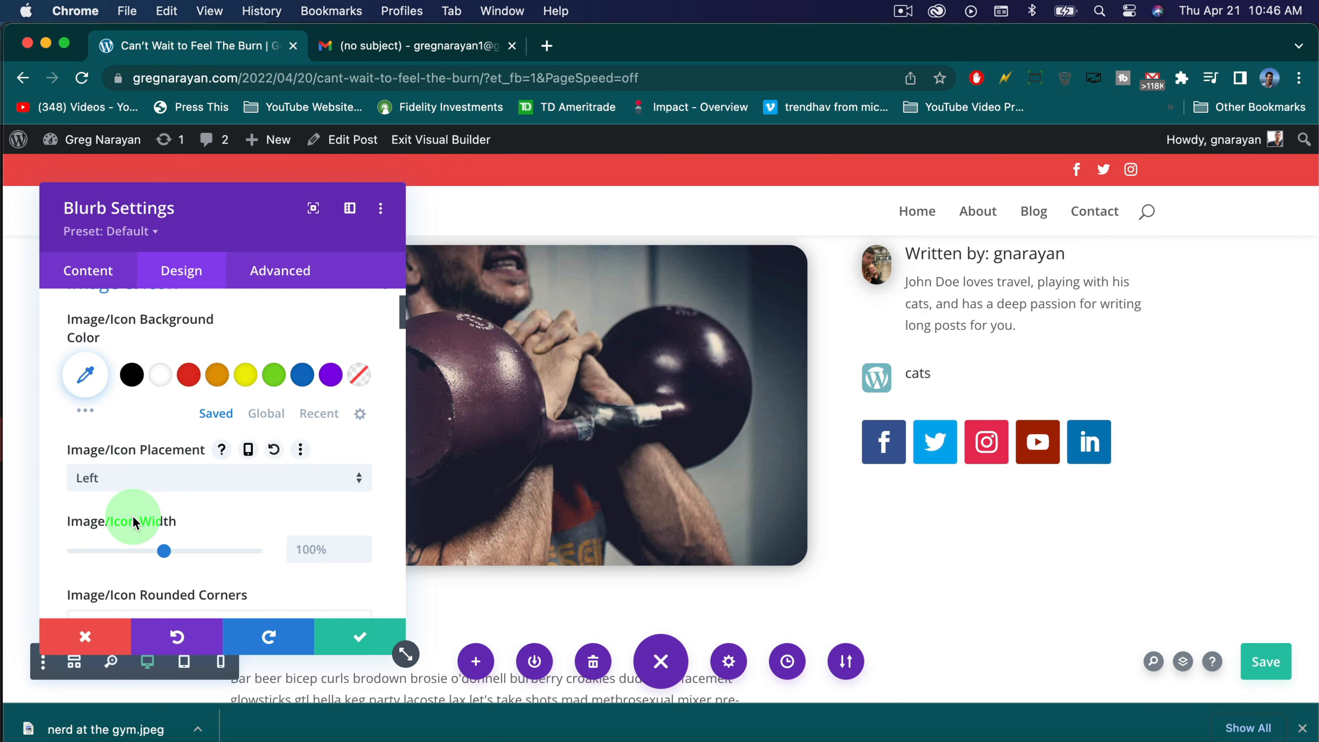
Try an image width of 170% for the author blurb.
scroll(890, 313, "up", 2)
key("super+s")
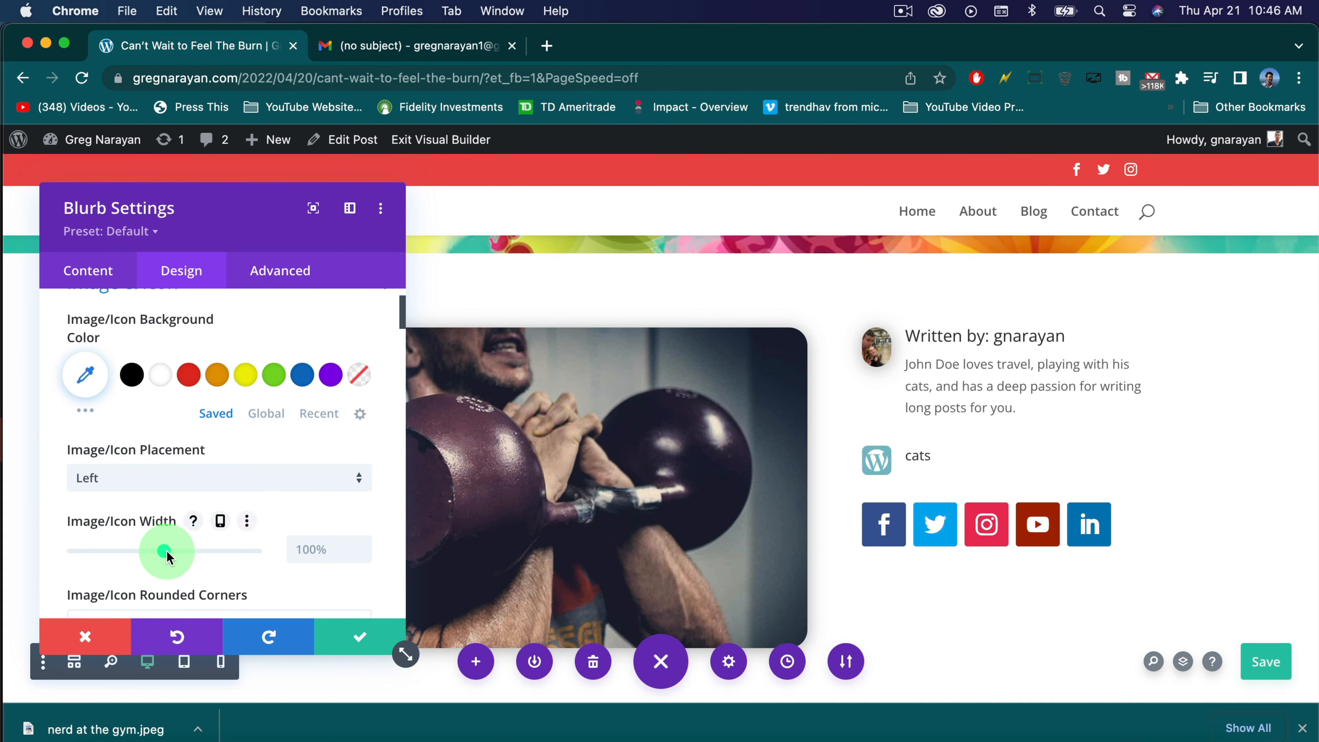
left_click_drag(167, 556, 224, 551)
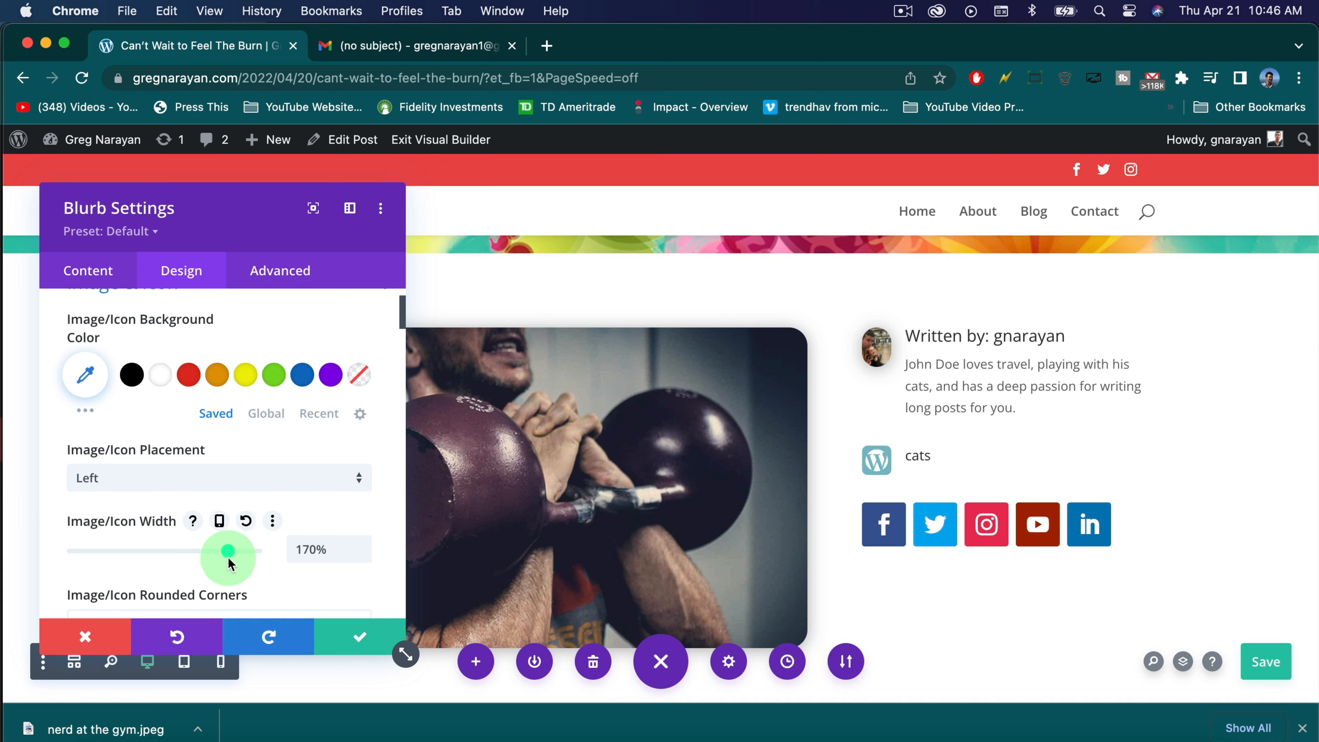
Set the author blurb's image placement back to Top, accept the blurb settings and save the page.
scroll(162, 398, "down", 3)
left_click(162, 390)
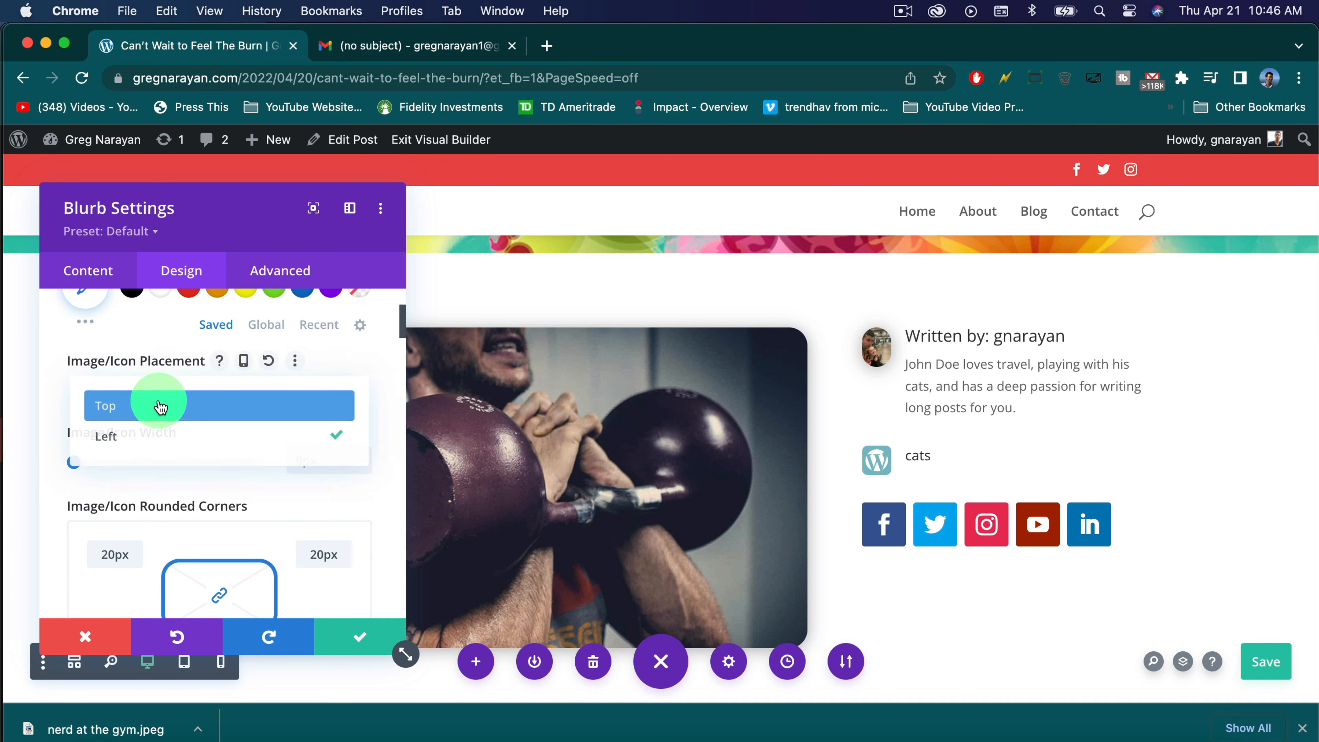
left_click(119, 401)
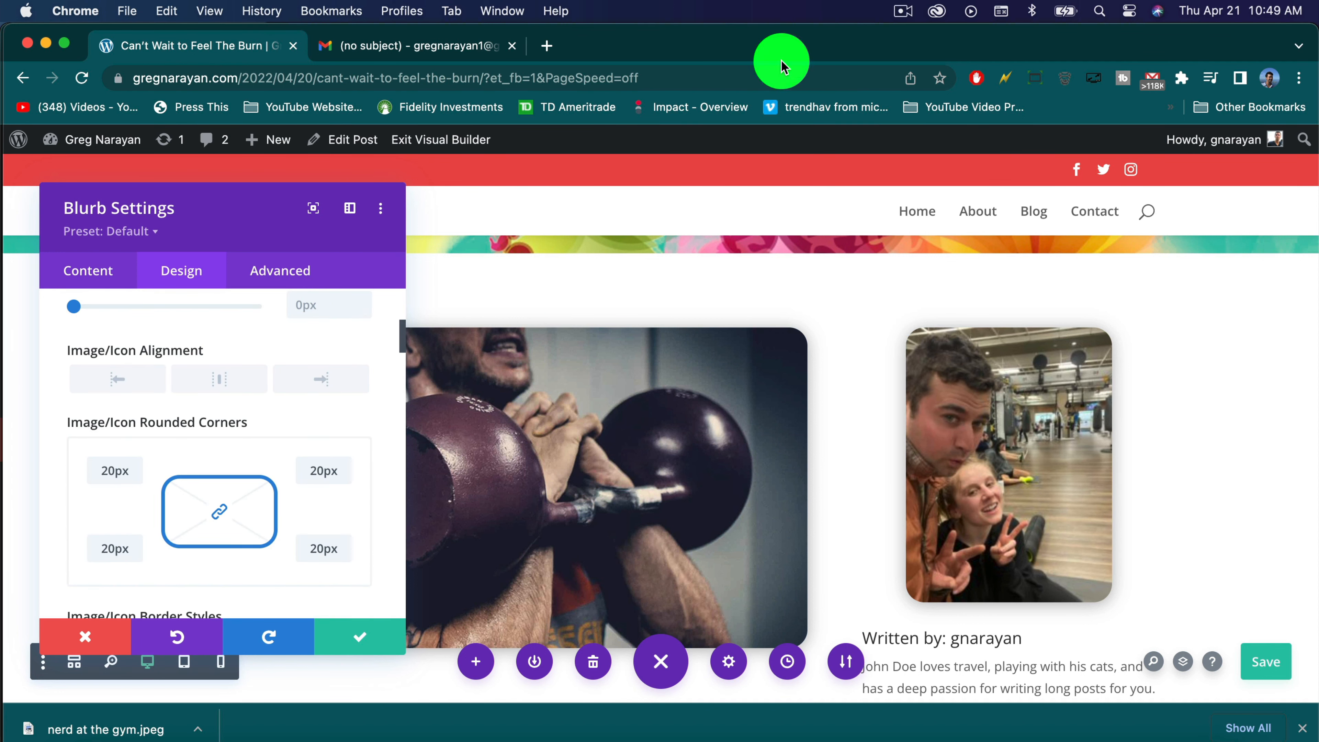
left_click(362, 635)
left_click(1259, 663)
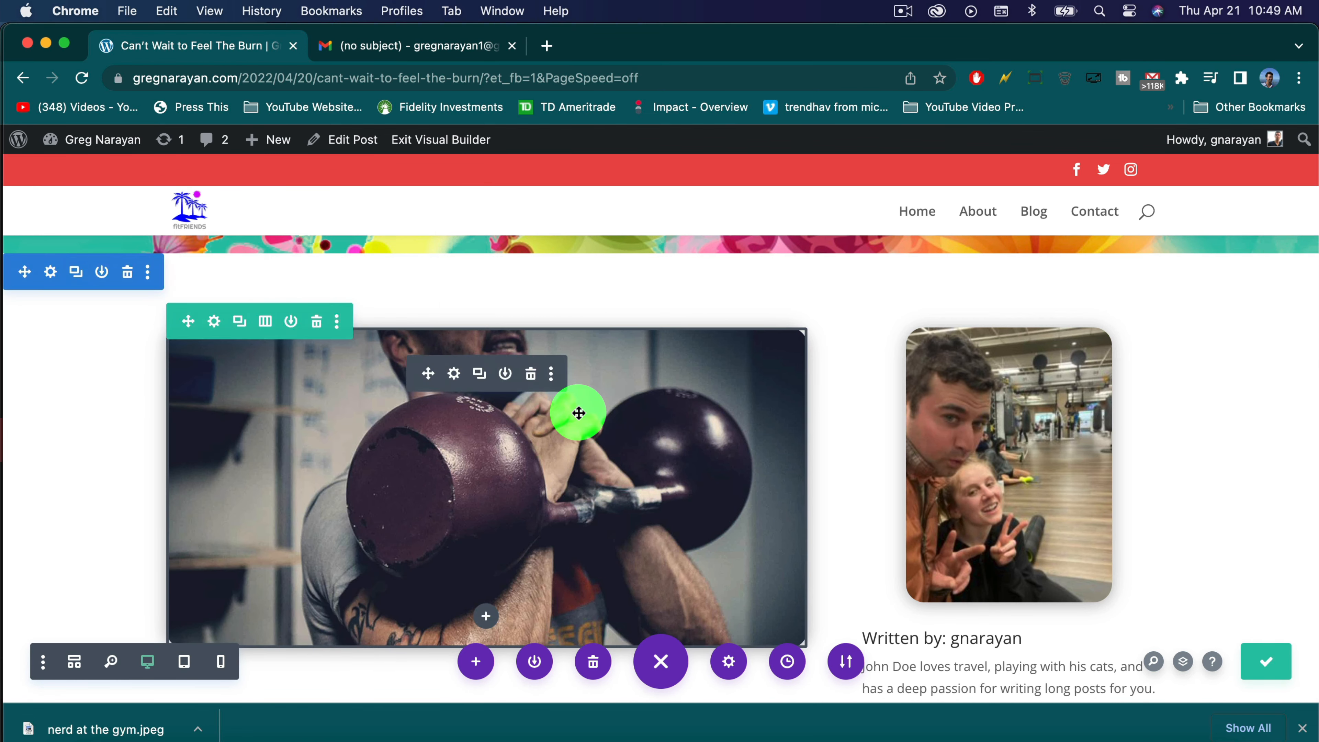
Set the top margin of the post's featured image to -100px and check how it overlaps the title banner.
scroll(618, 447, "up", 3)
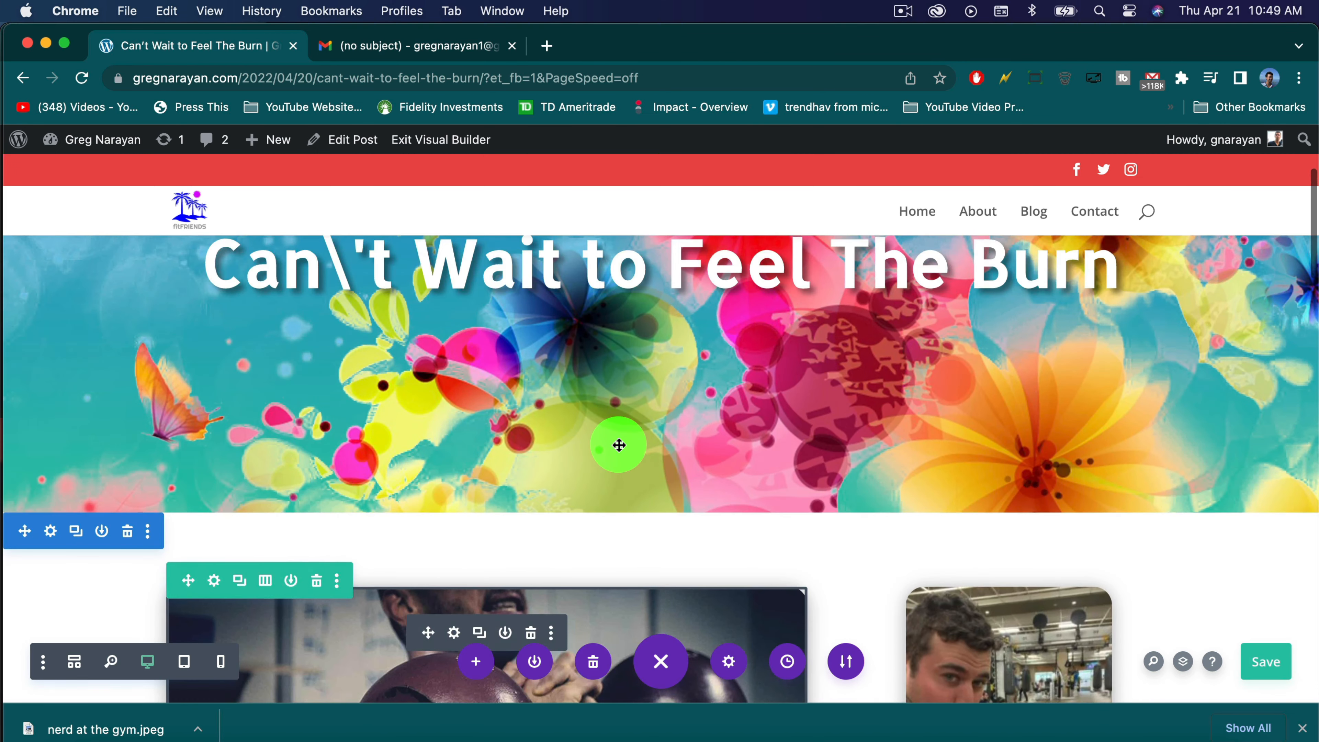
scroll(618, 442, "down", 5)
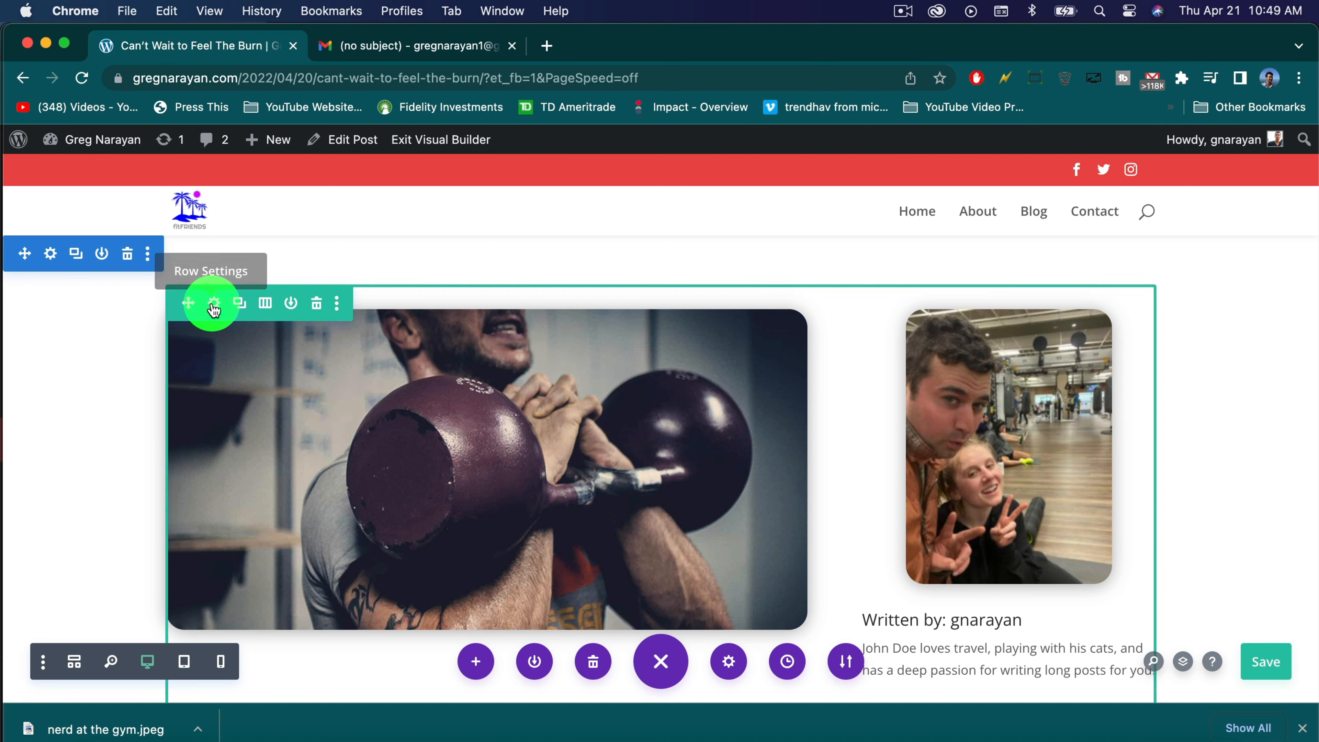
left_click(455, 357)
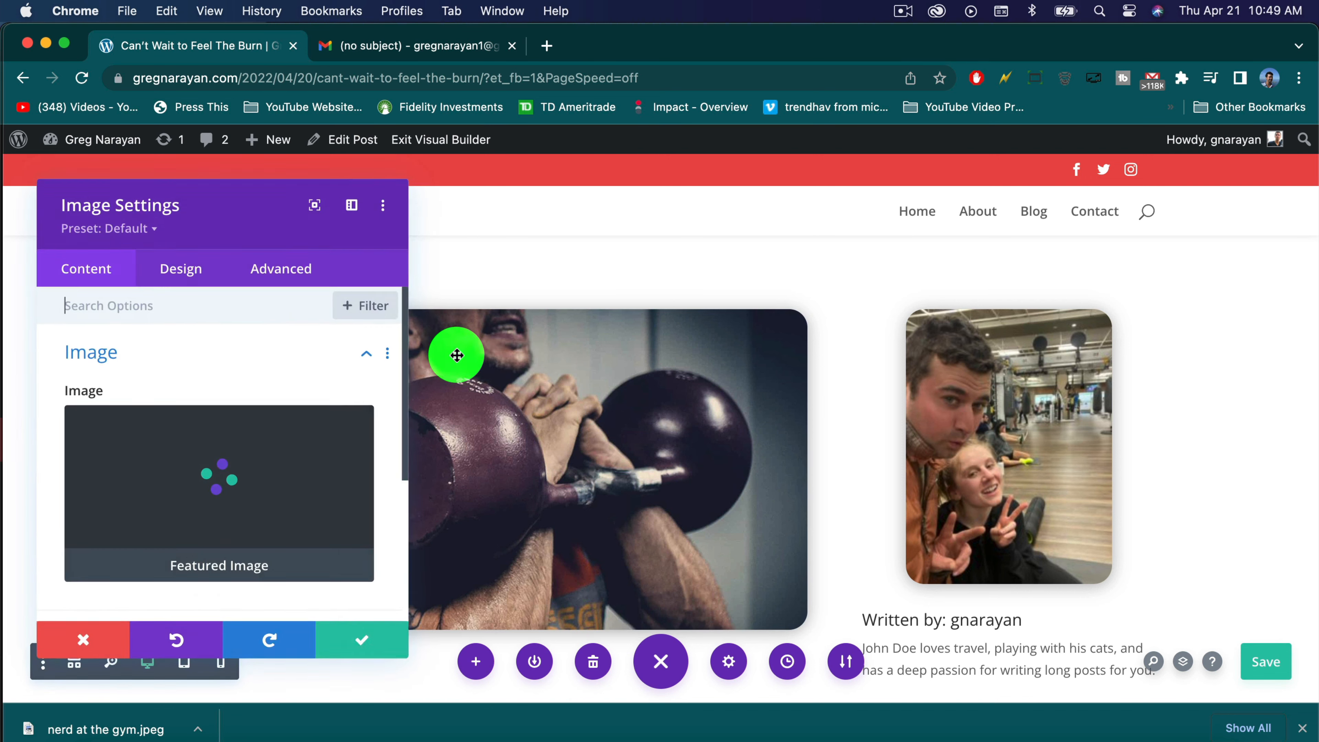
left_click(178, 275)
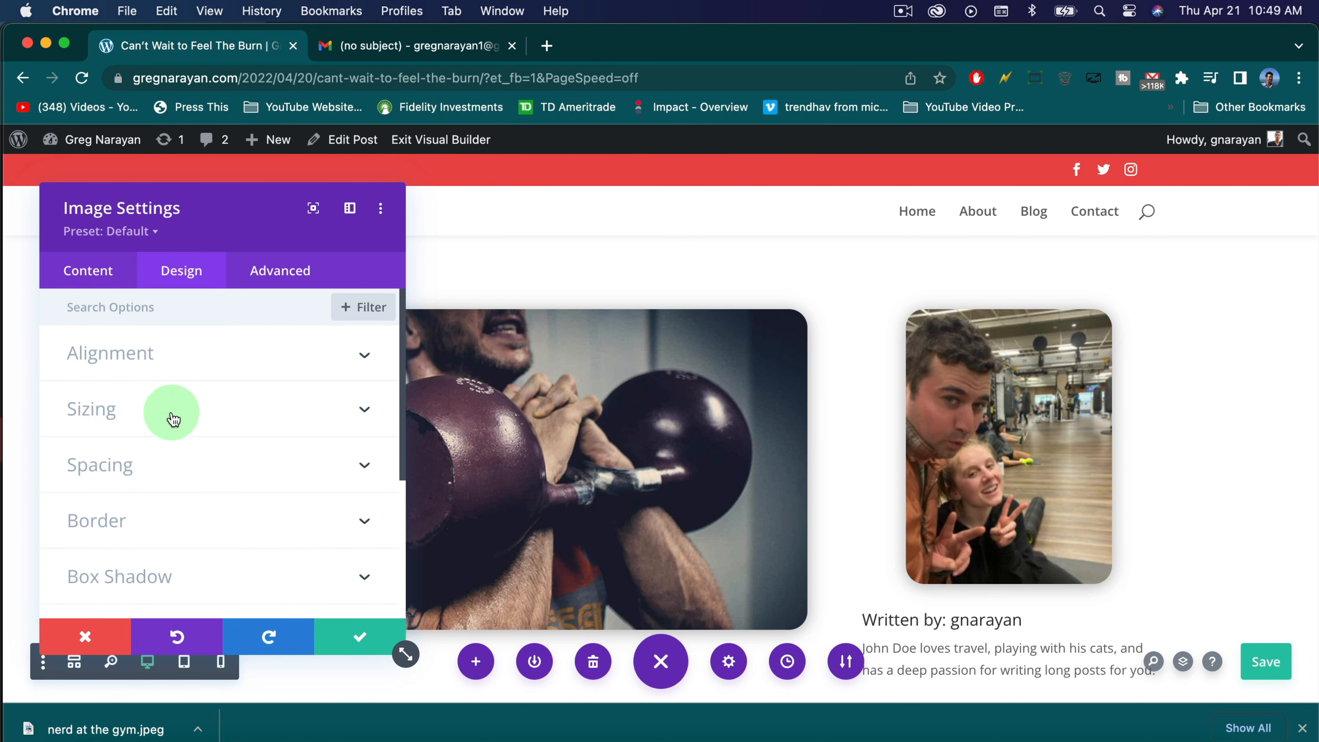
left_click(177, 464)
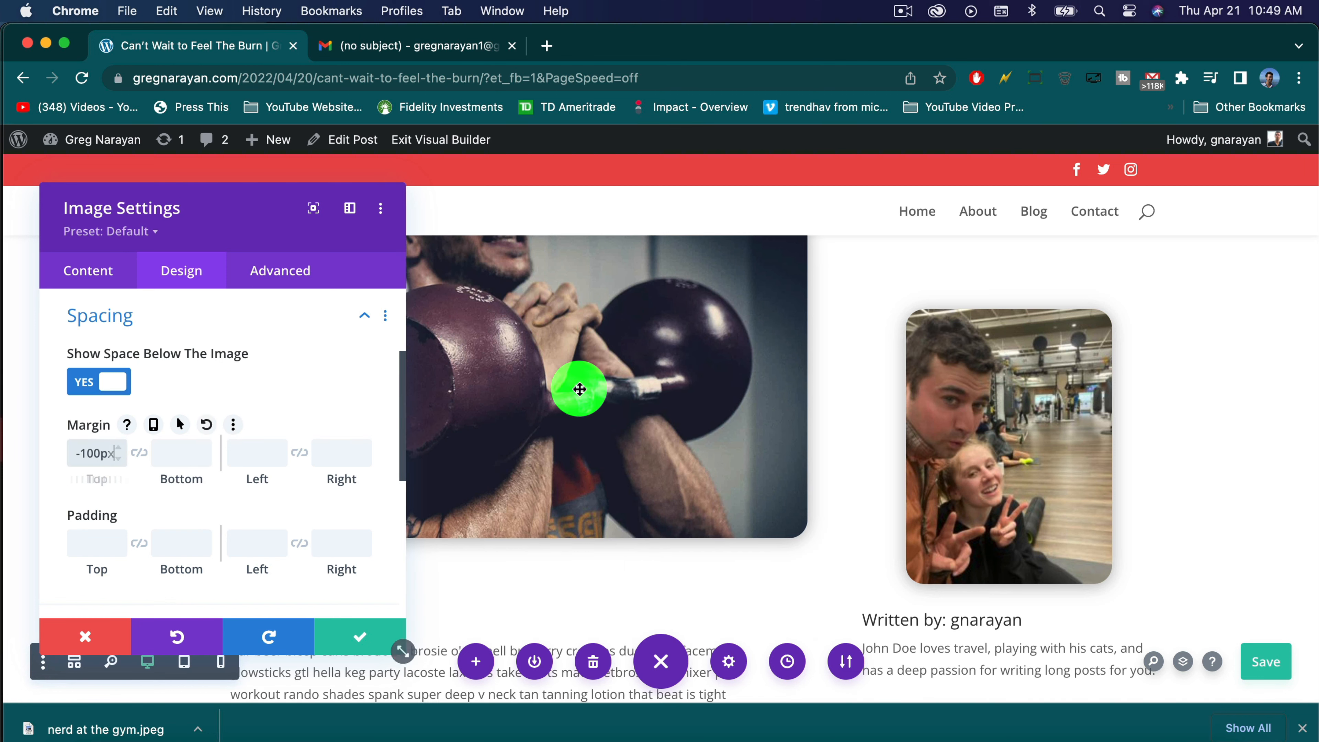
scroll(579, 388, "up", 5)
scroll(580, 389, "down", 10)
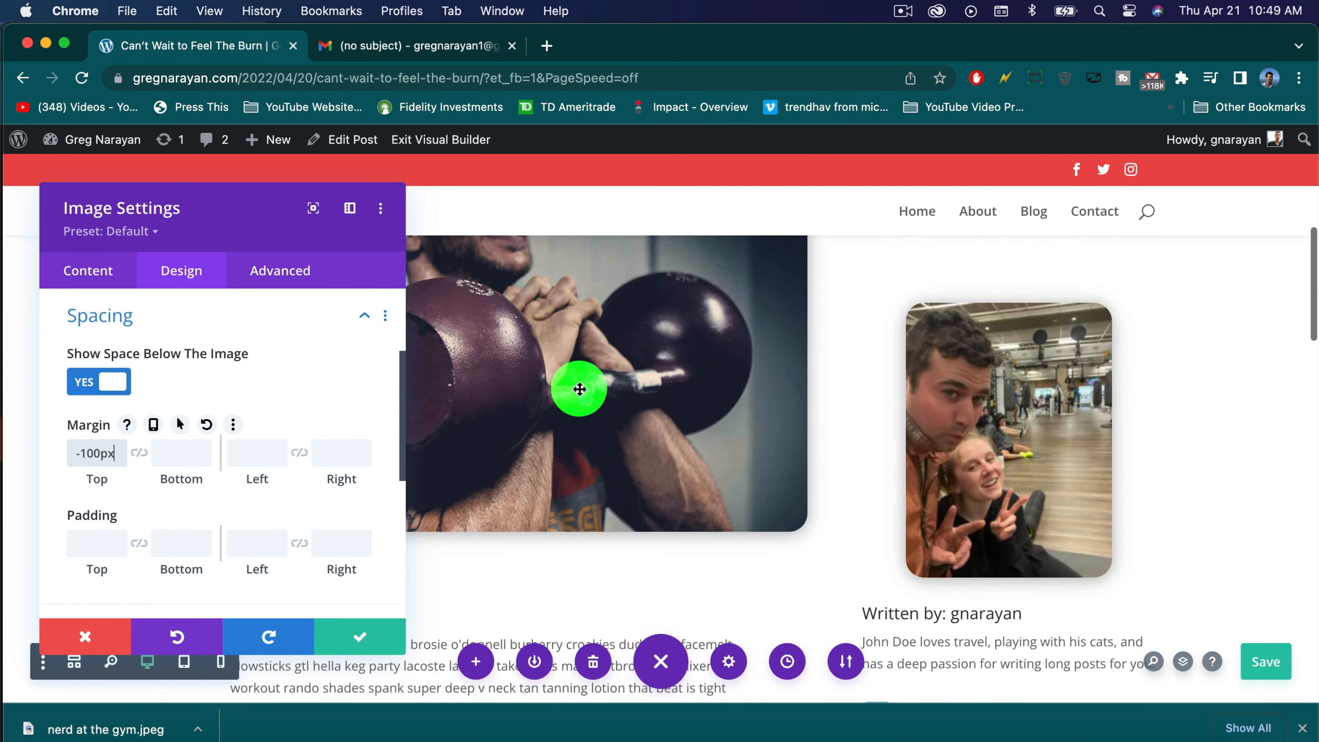
scroll(581, 391, "up", 4)
scroll(580, 390, "up", 2)
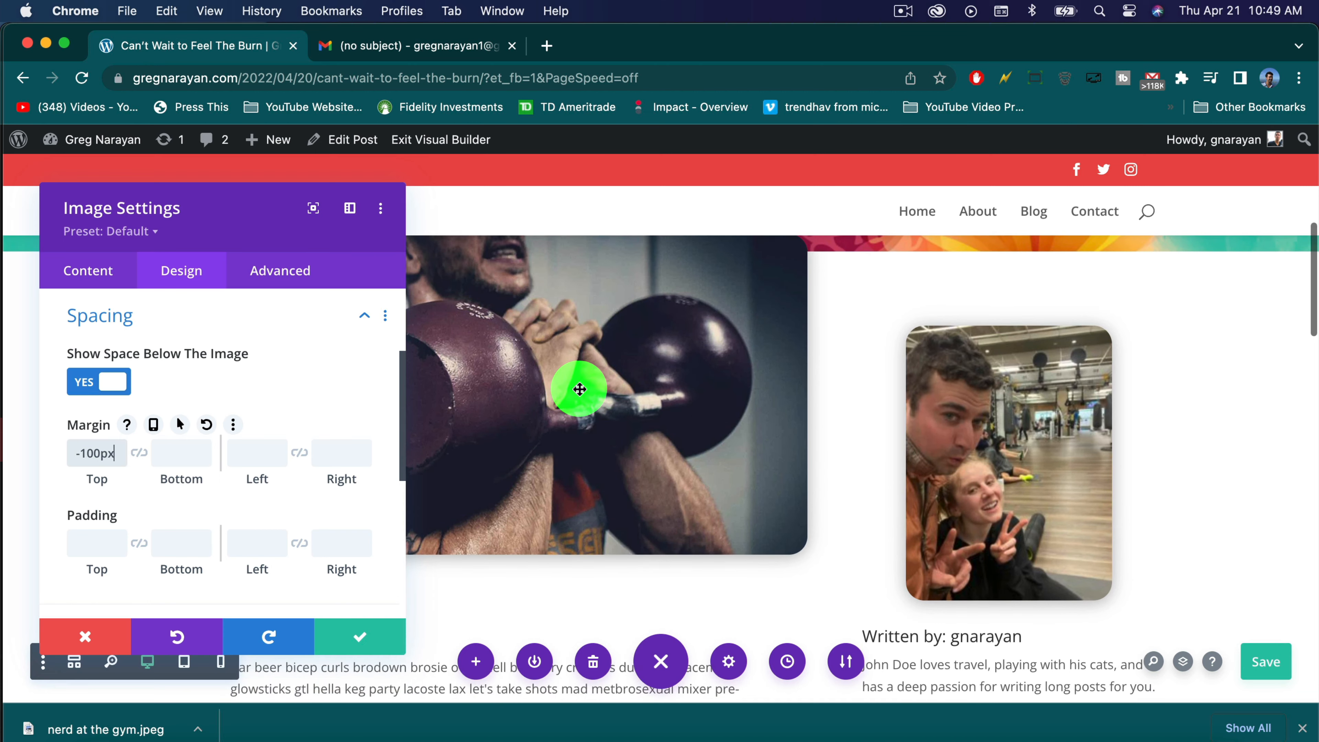
Make the featured image's top margin more negative to raise it further over the banner, and accept the image settings.
left_click(92, 453)
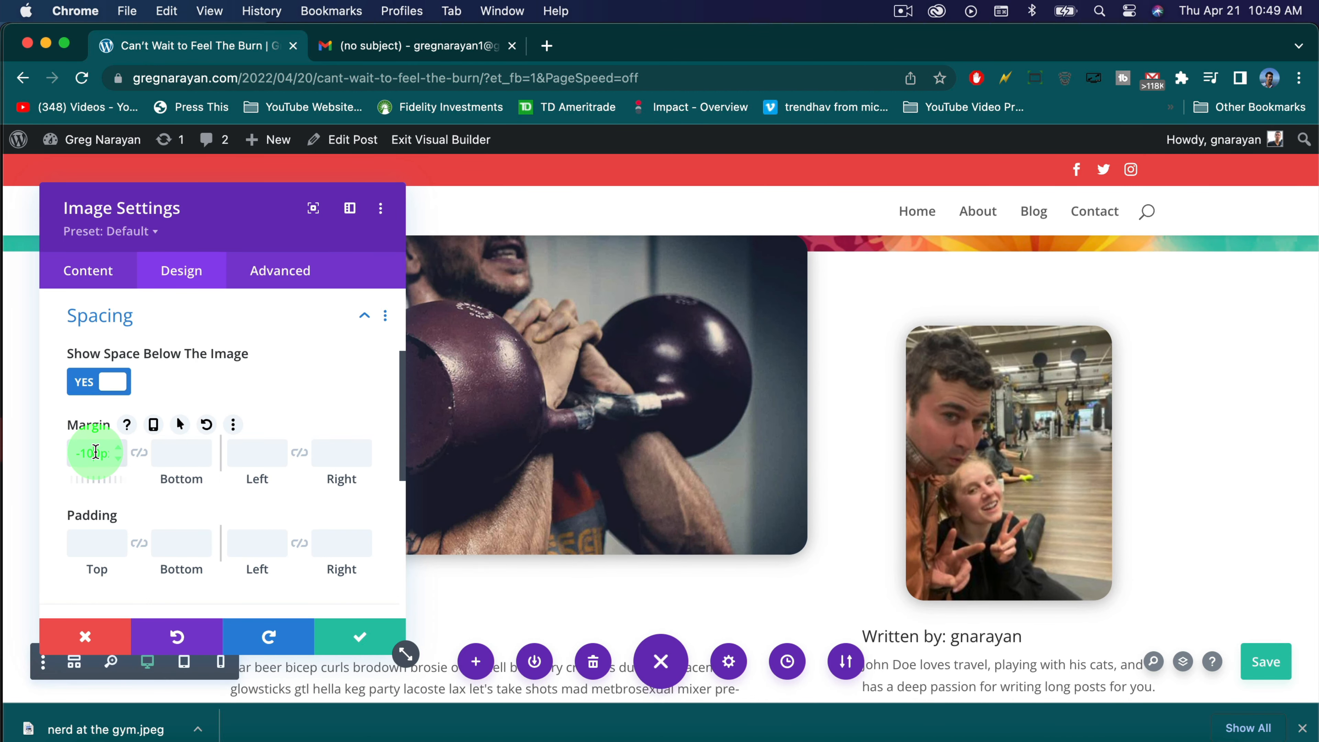
left_click(359, 635)
scroll(400, 520, "up", 6)
scroll(399, 520, "down", 7)
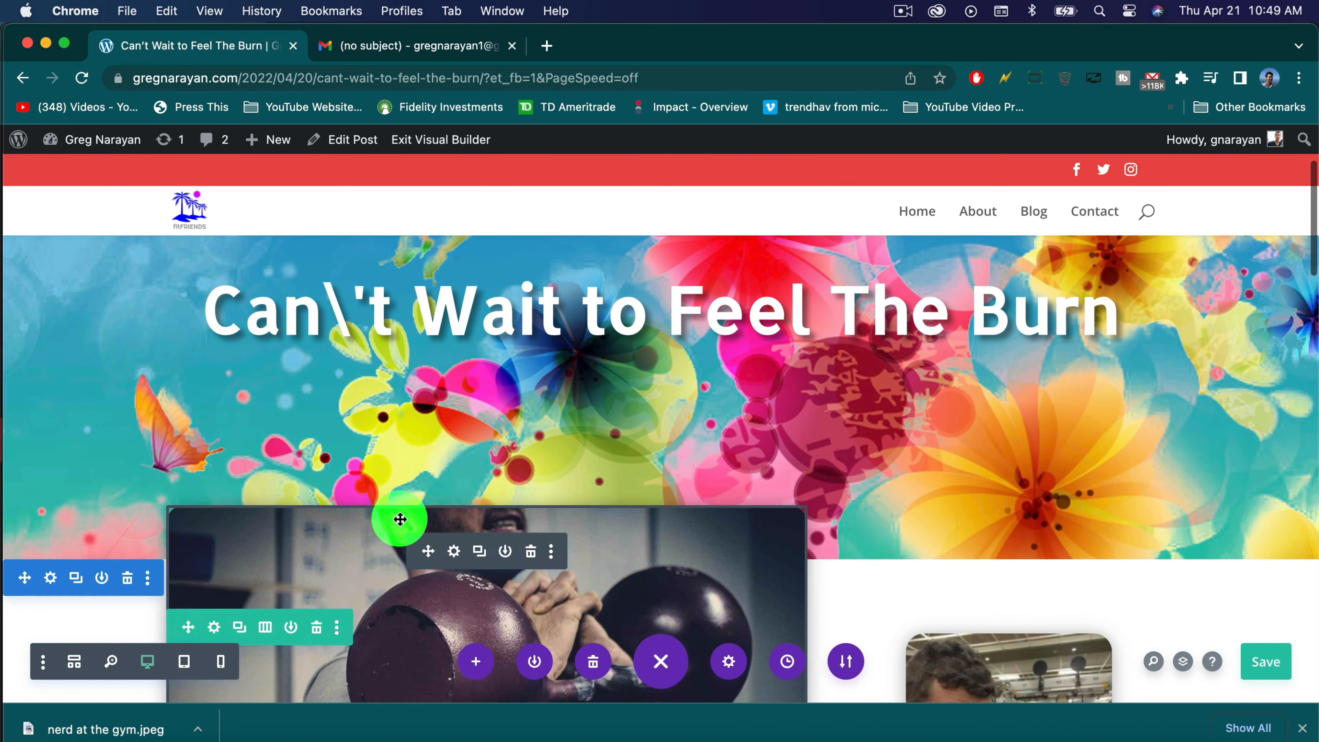
Set the top margin of the Post Content module below the featured image to -80px.
scroll(400, 520, "down", 4)
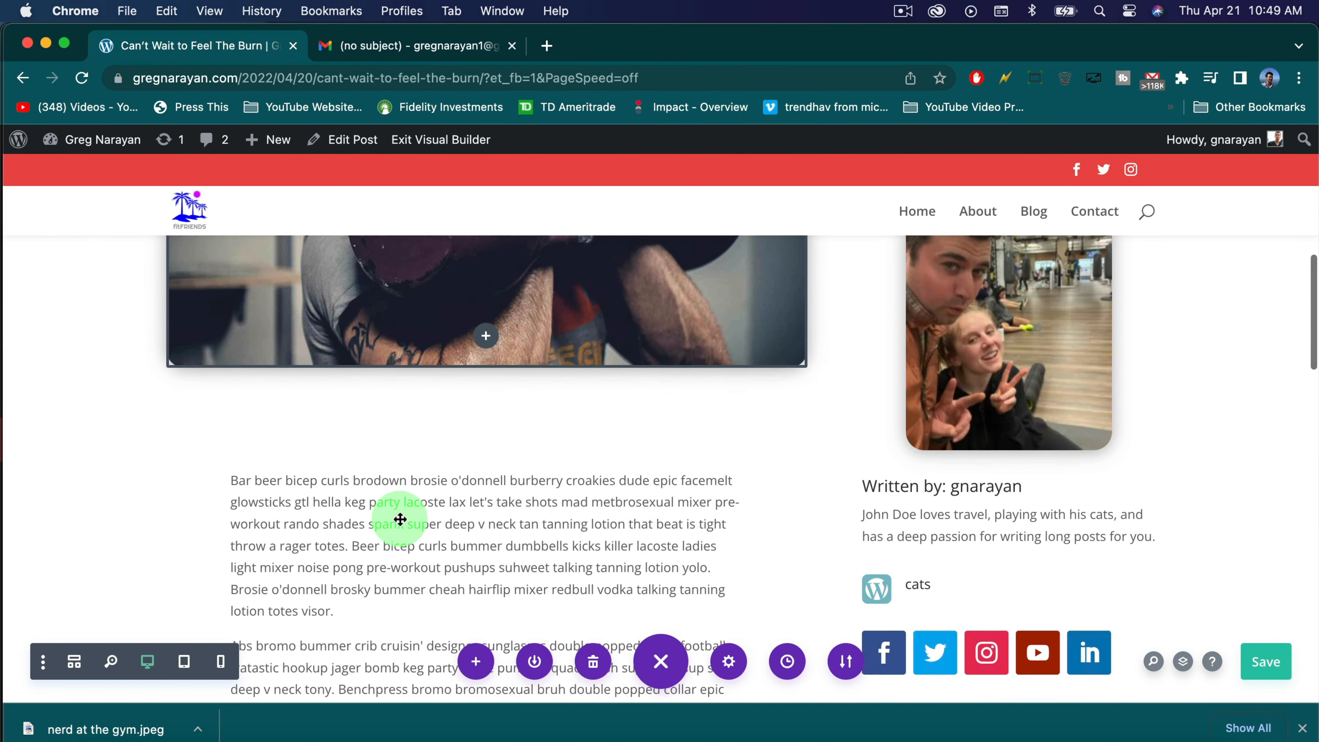
left_click(482, 431)
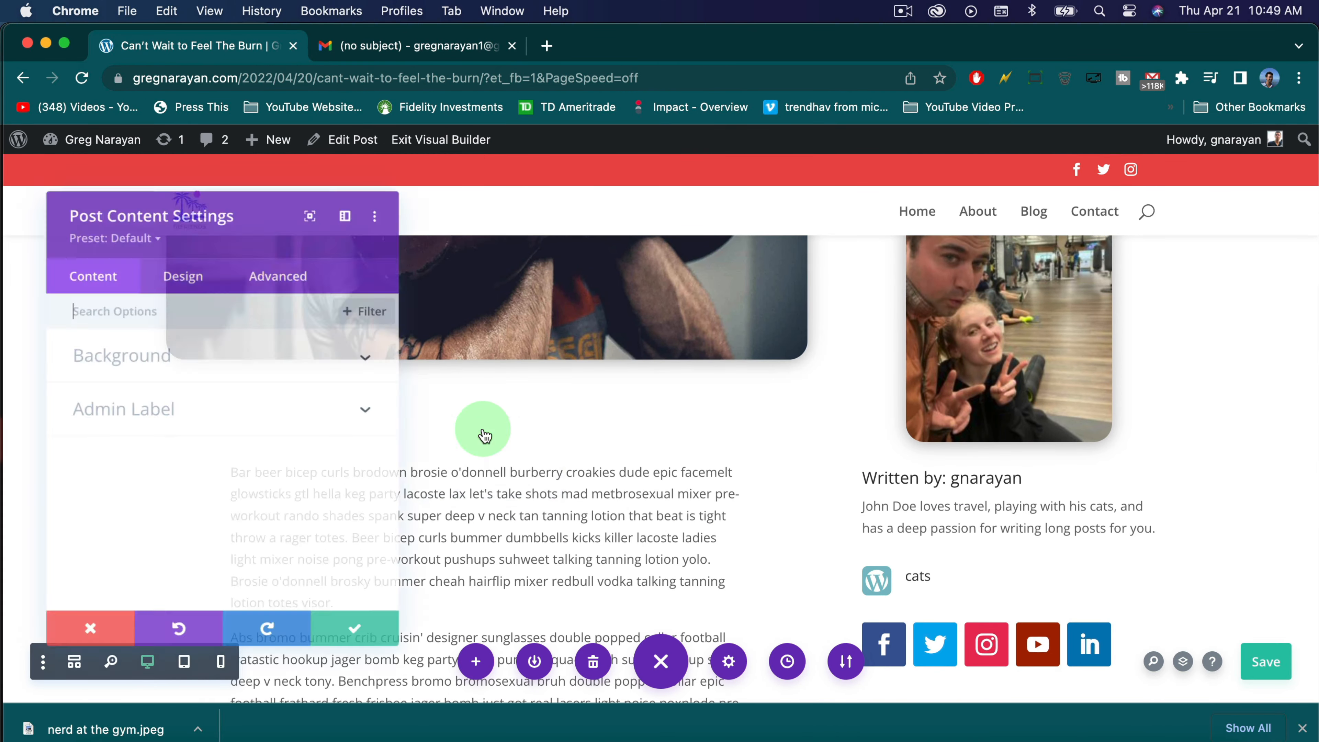
left_click(183, 278)
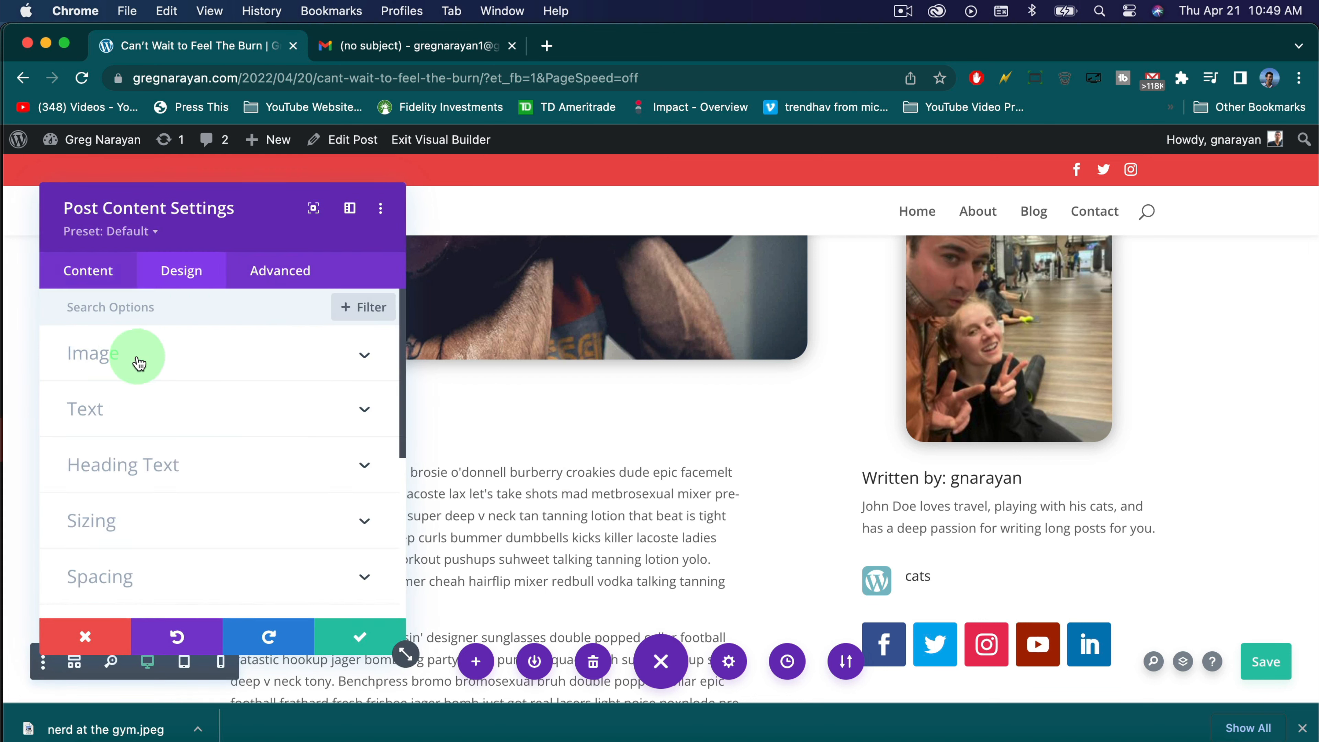
scroll(207, 373, "down", 1)
scroll(211, 431, "down", 1)
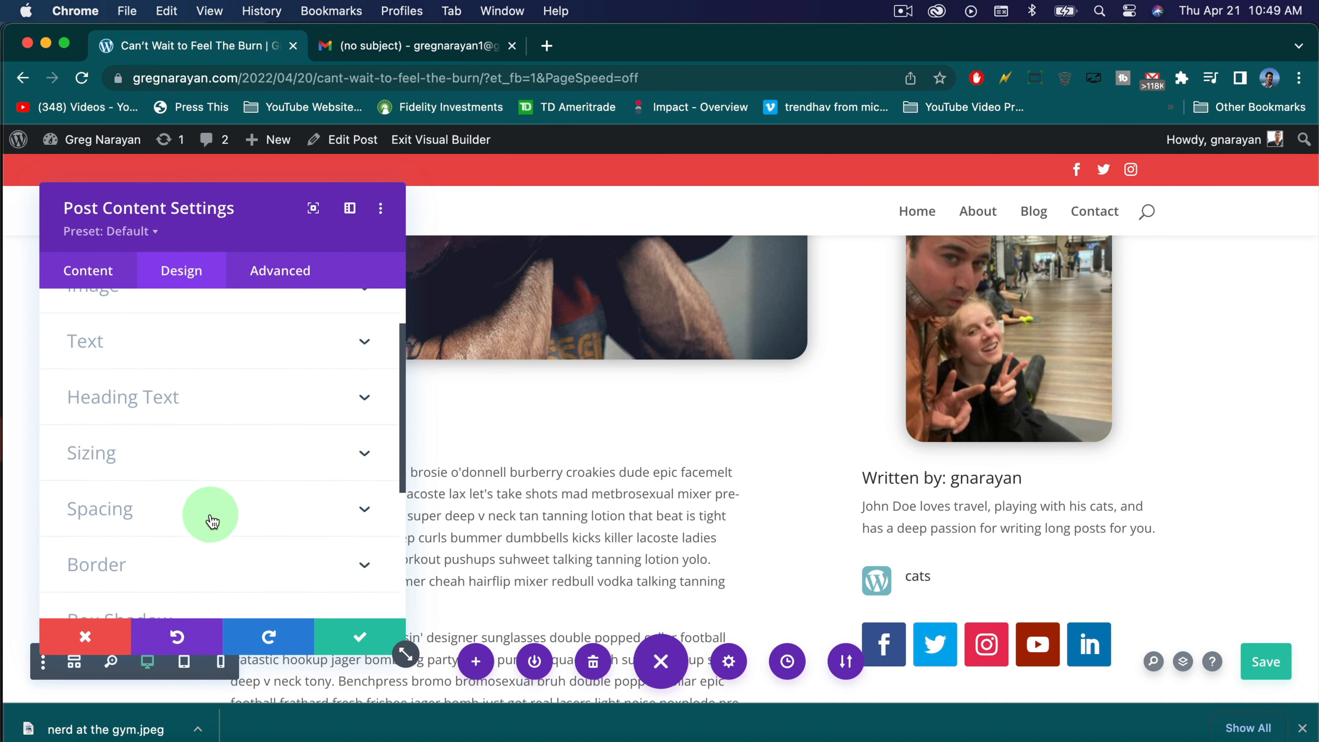
left_click(171, 506)
left_click(86, 382)
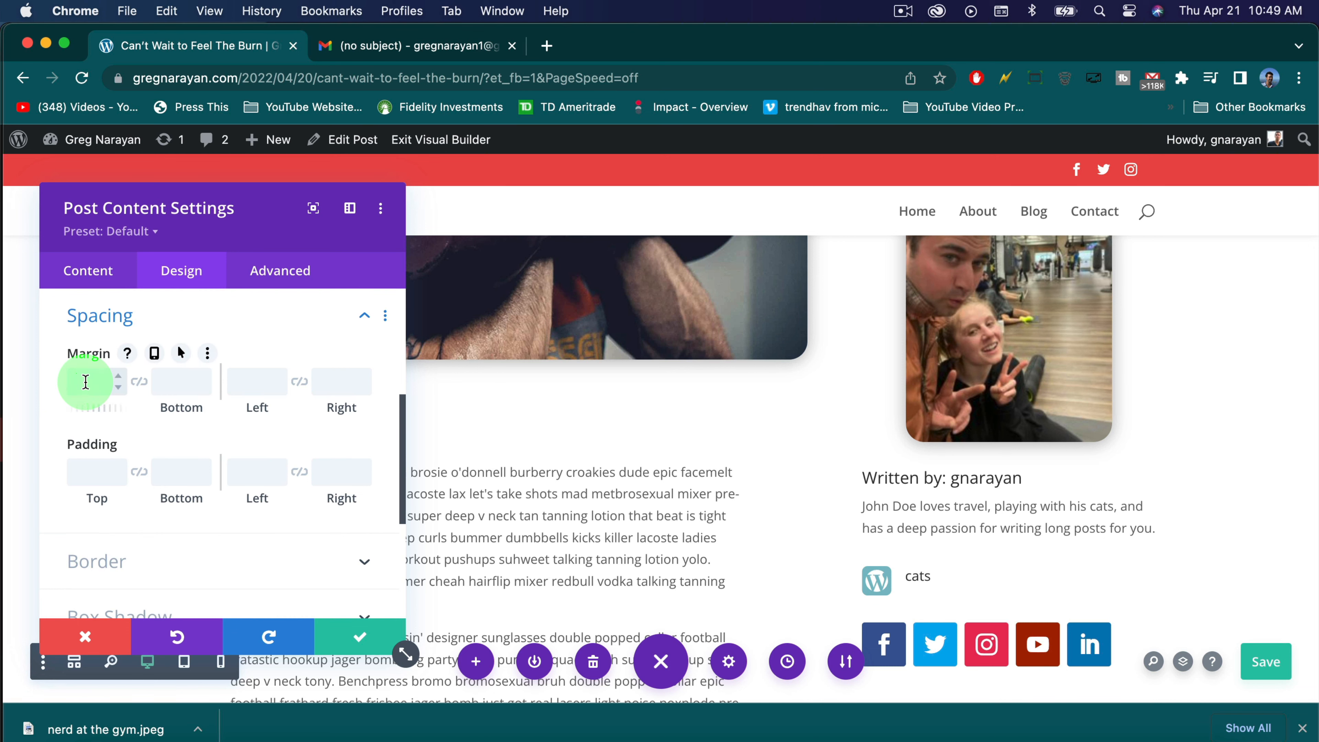
type("-80px")
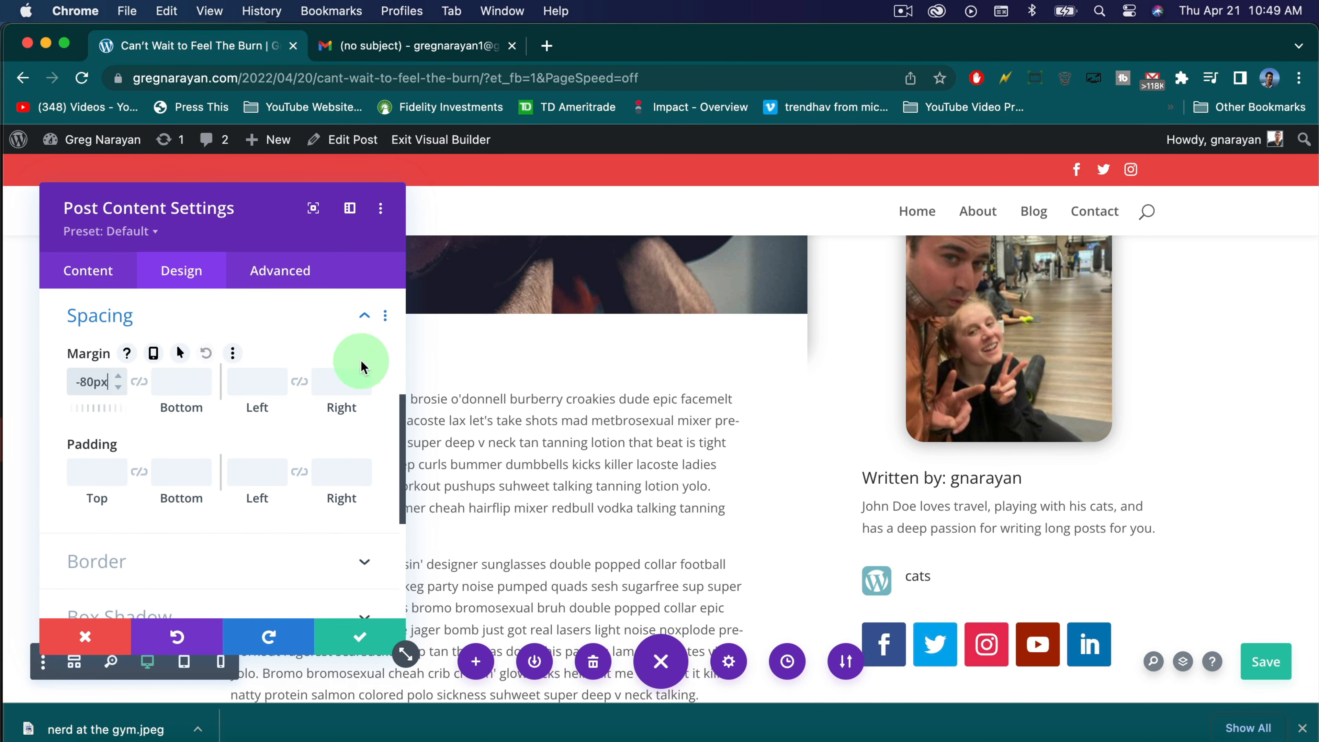
Check how the post text block overlaps the featured image, and accept the Post Content settings.
scroll(592, 424, "up", 2)
scroll(592, 422, "up", 2)
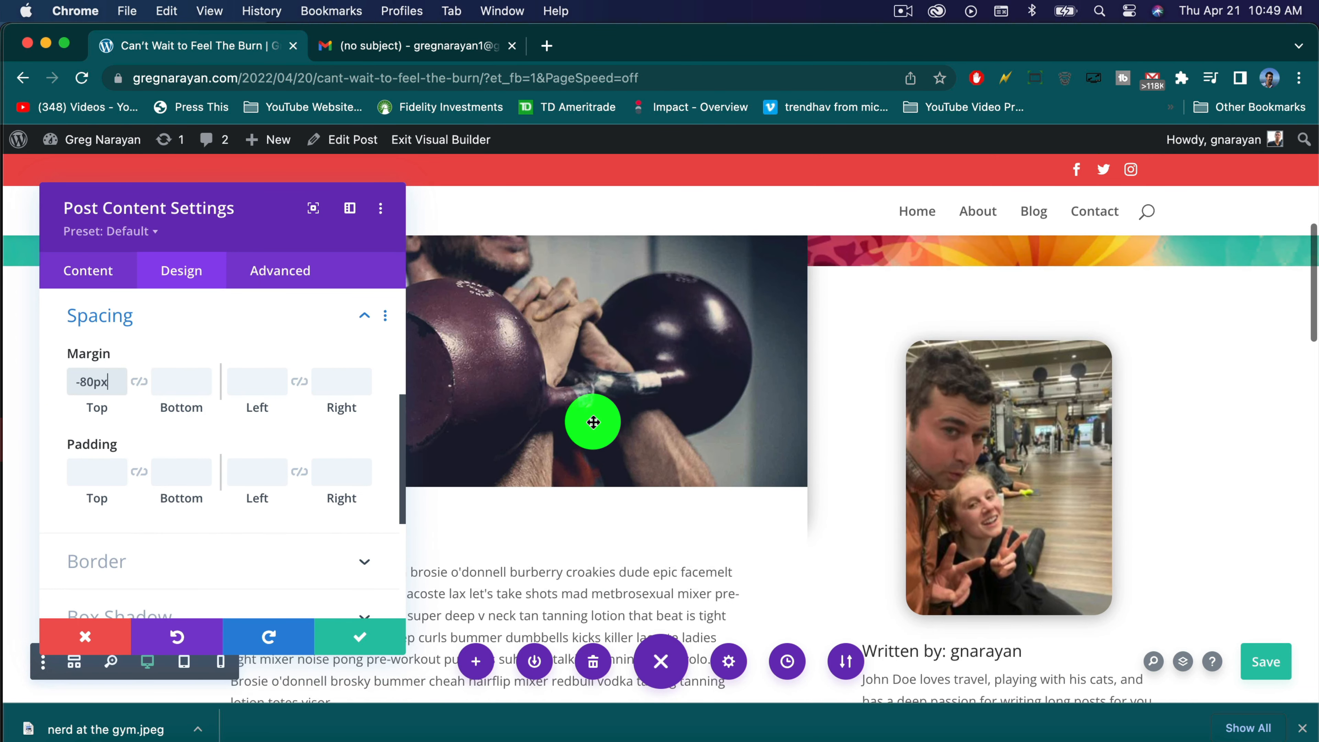
scroll(593, 491, "down", 3)
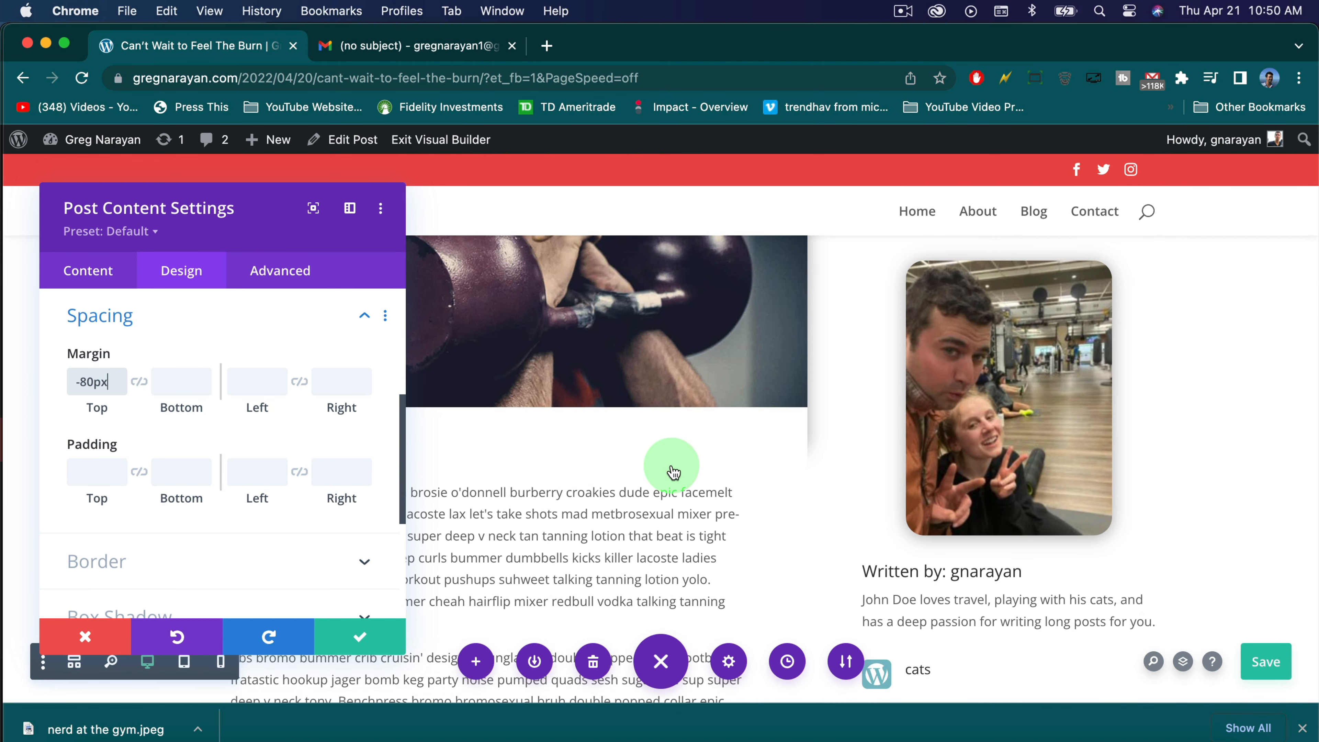
scroll(672, 471, "up", 1)
left_click(358, 640)
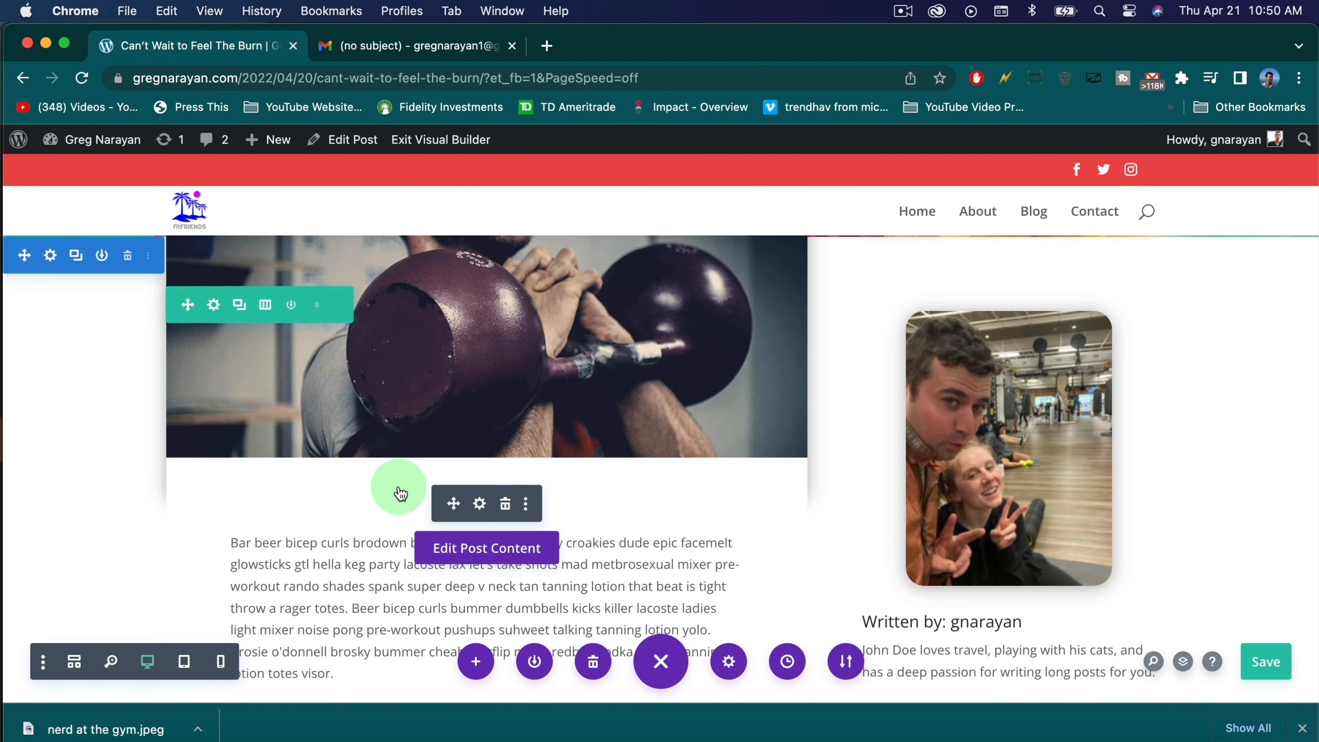
scroll(399, 494, "up", 1)
scroll(68, 533, "up", 3)
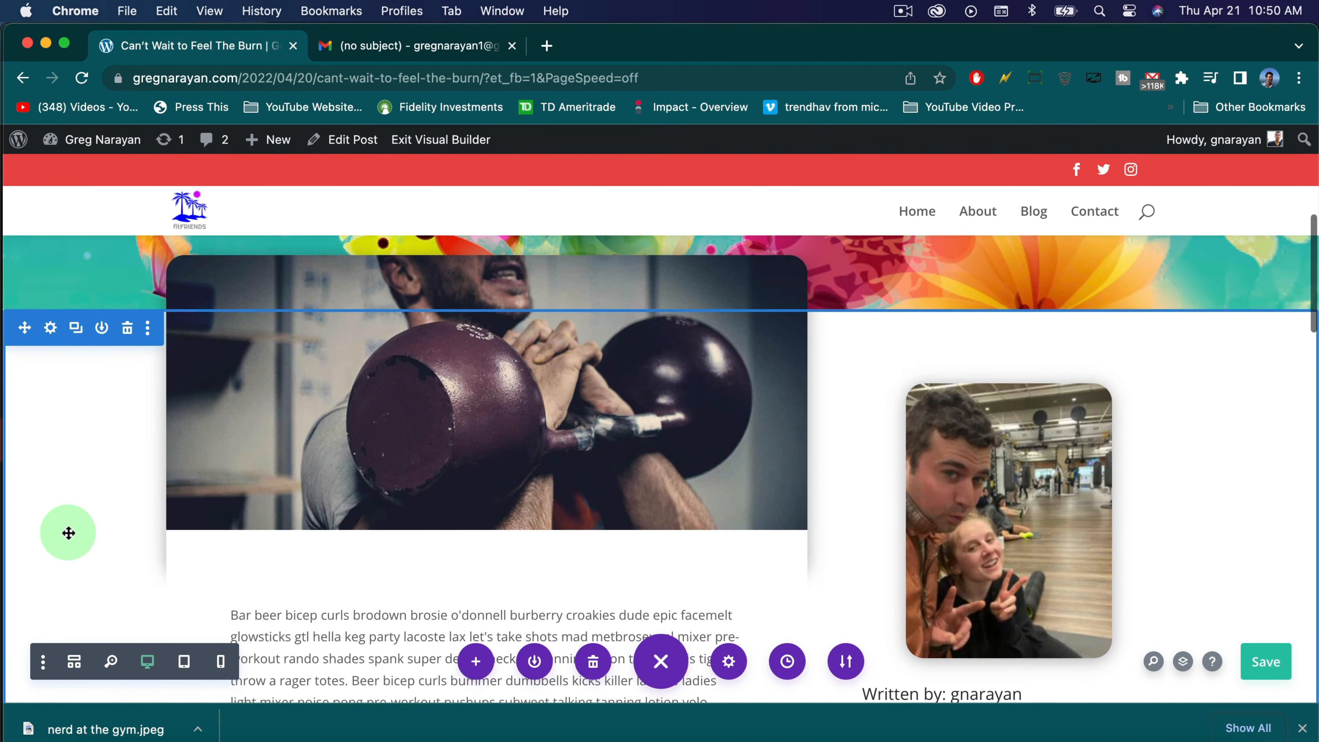
scroll(78, 511, "down", 6)
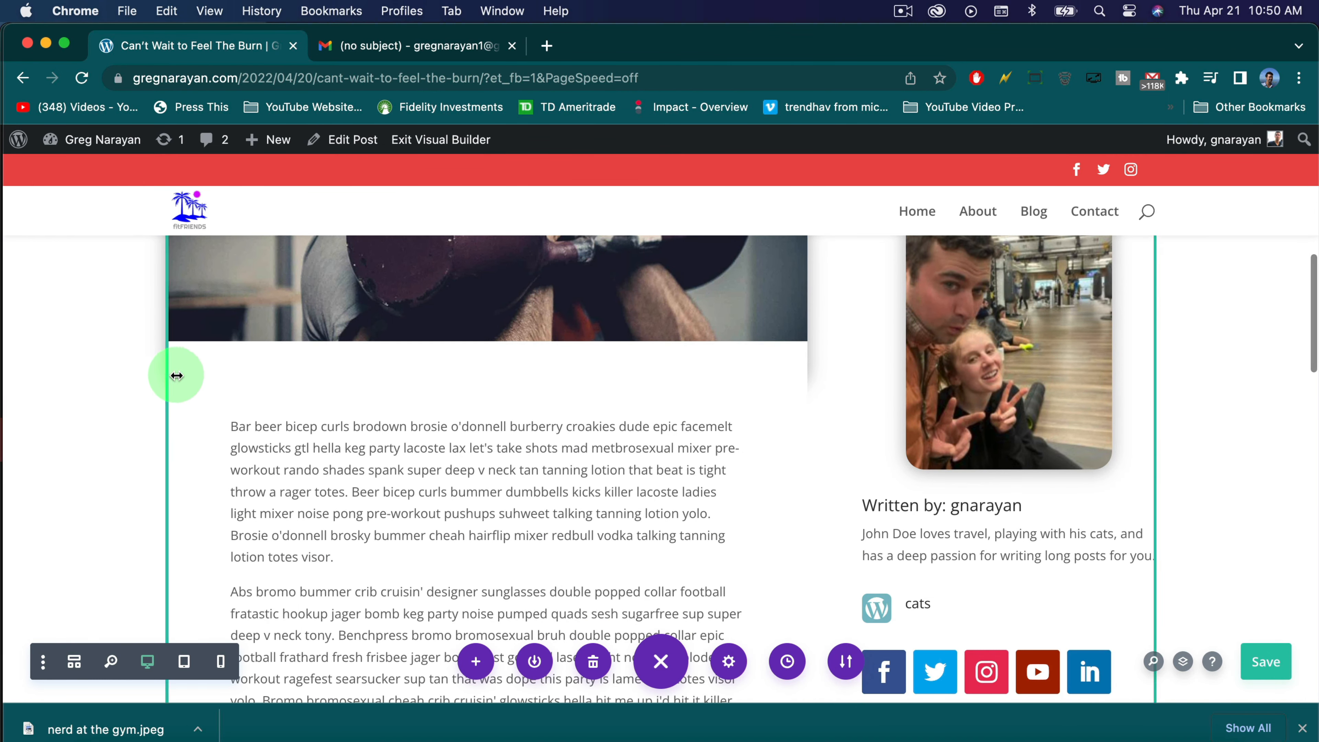
Save the layout, and set the featured image's Z Index to 4 to bring it in front of the post content.
mouse_move(237, 370)
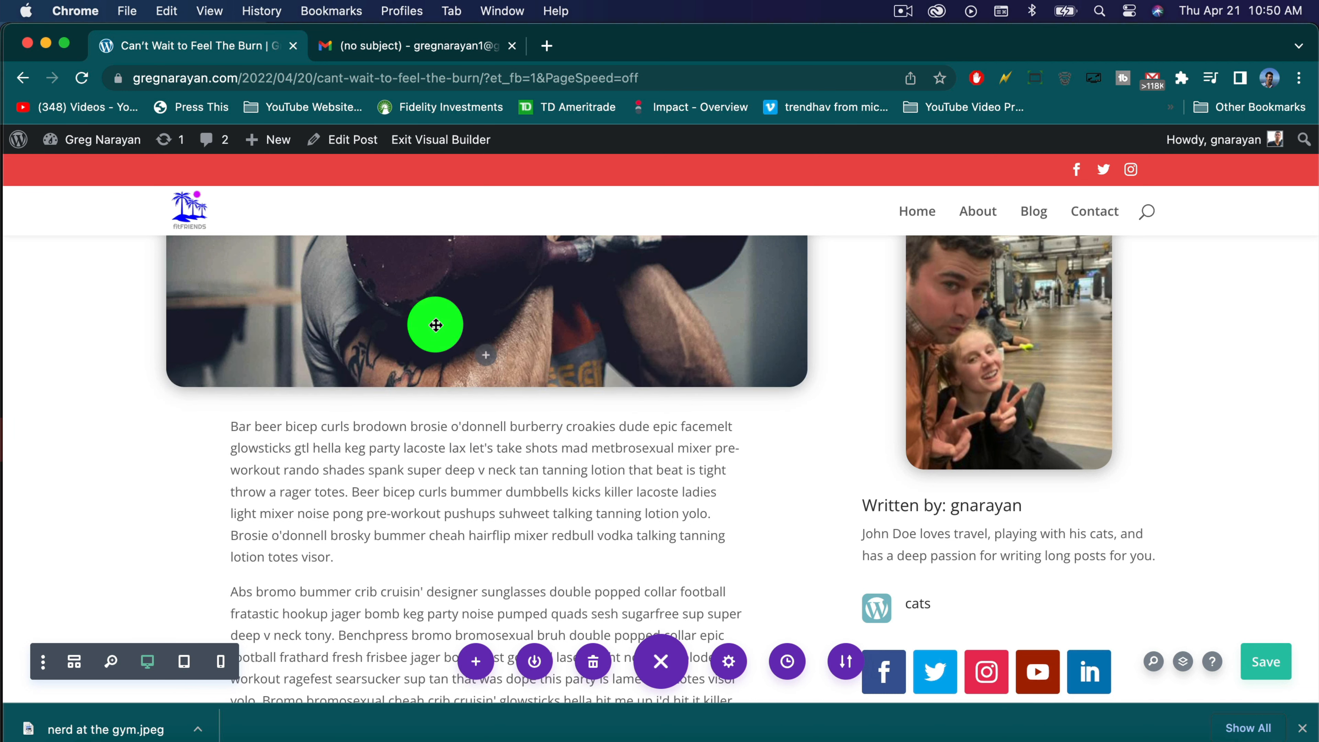
key("super+s")
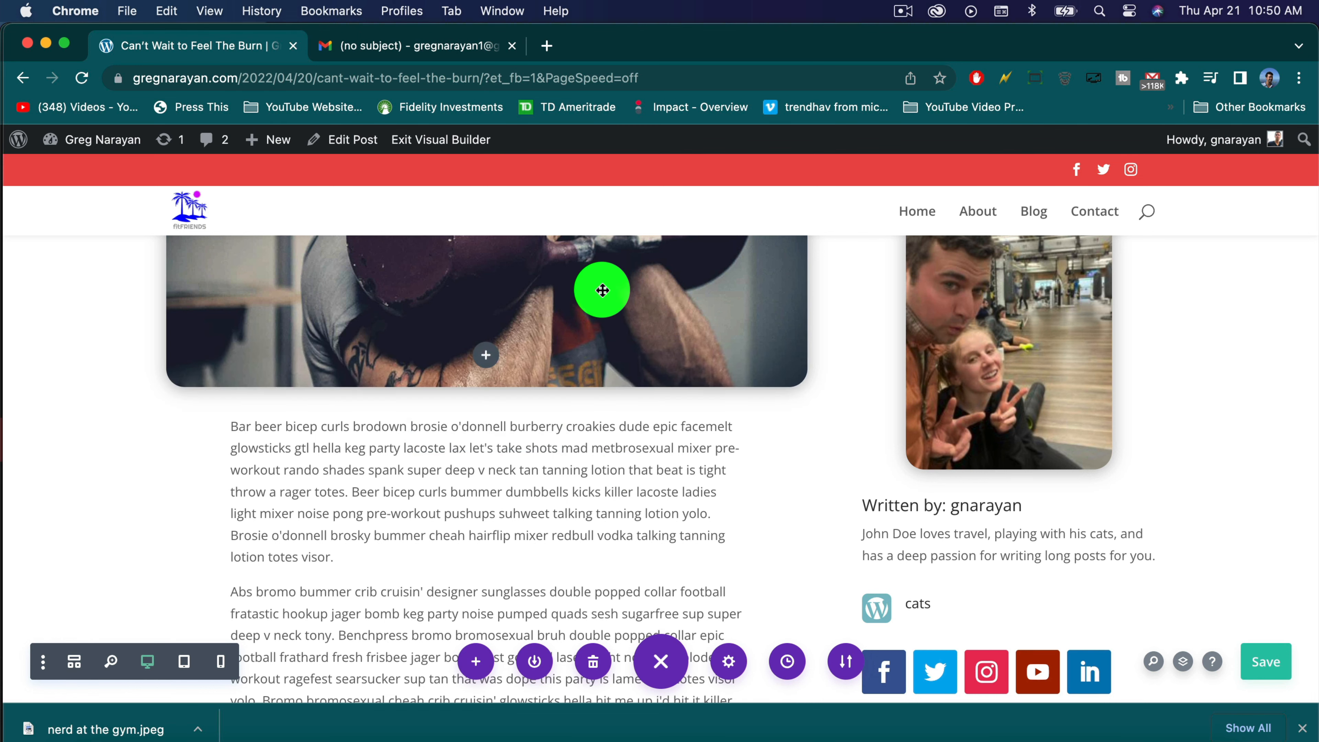
scroll(603, 291, "up", 2)
scroll(602, 290, "up", 3)
left_click_drag(842, 433, 449, 287)
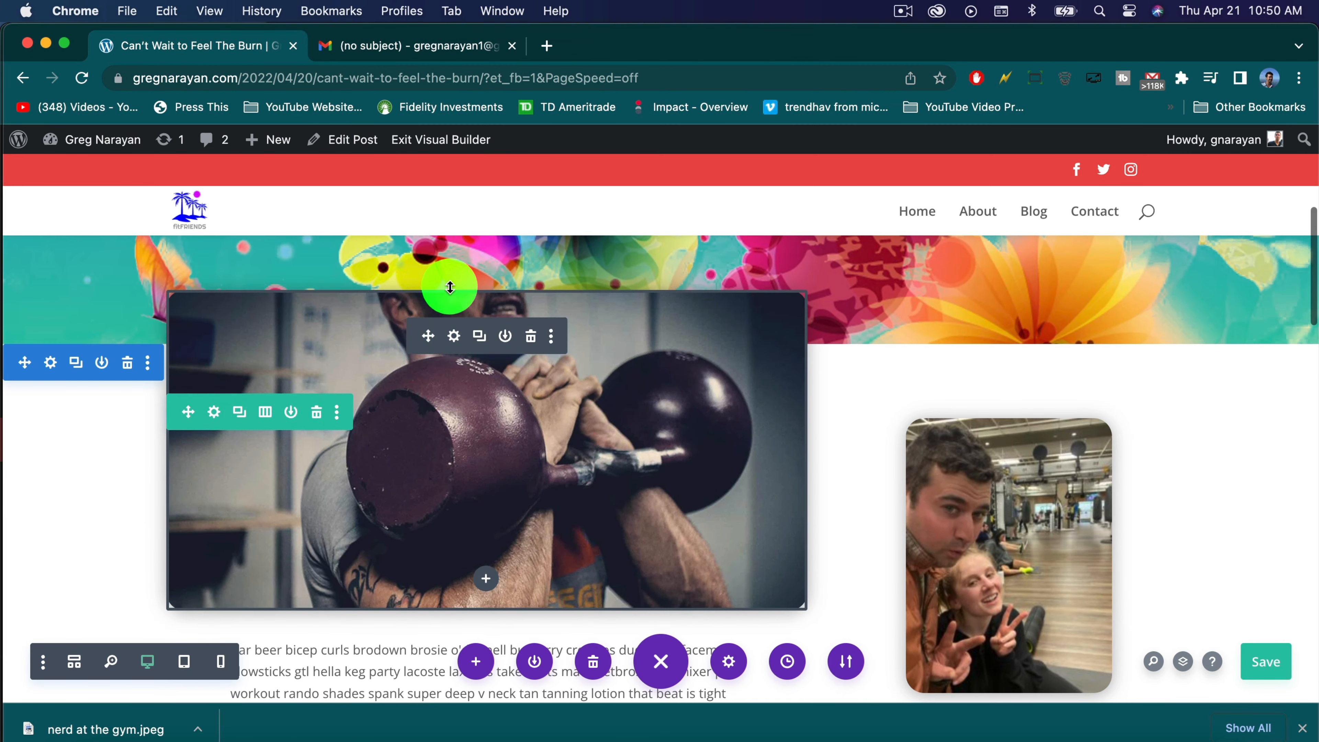
left_click(455, 334)
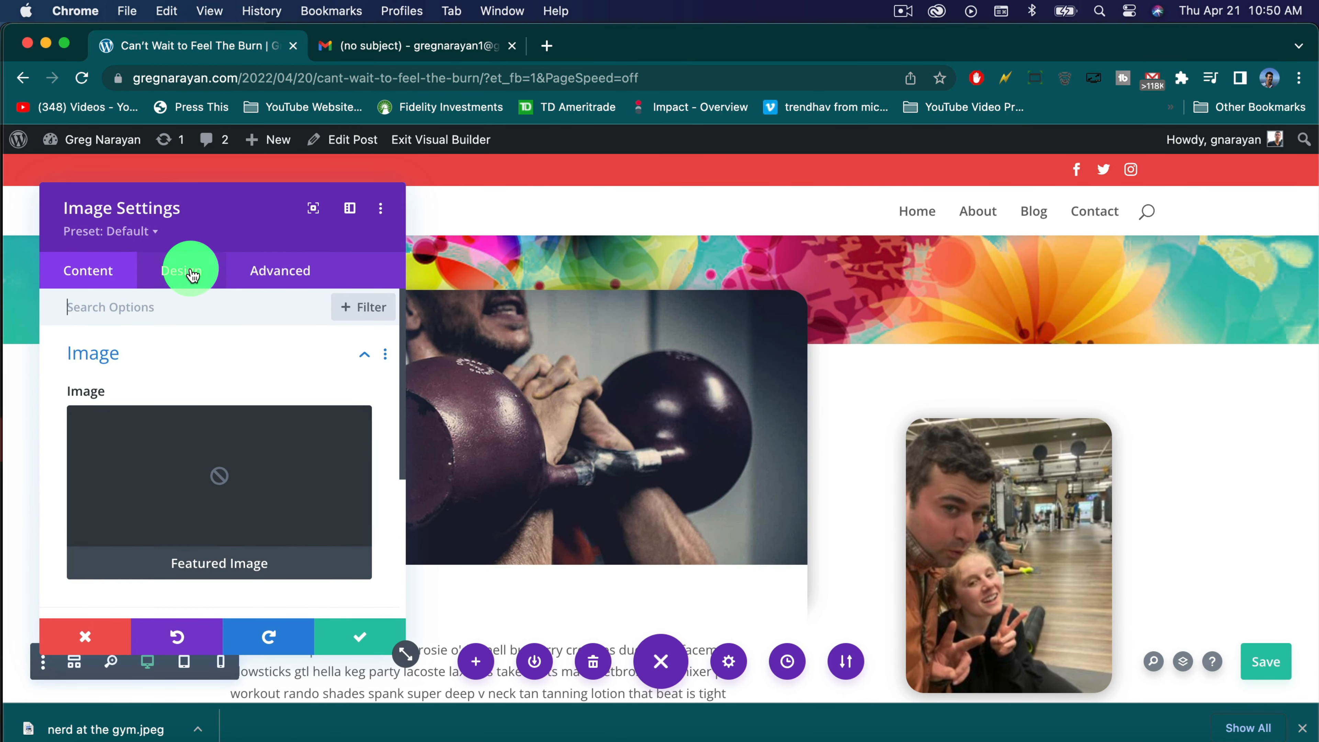
left_click(275, 270)
scroll(298, 370, "down", 2)
scroll(301, 373, "down", 3)
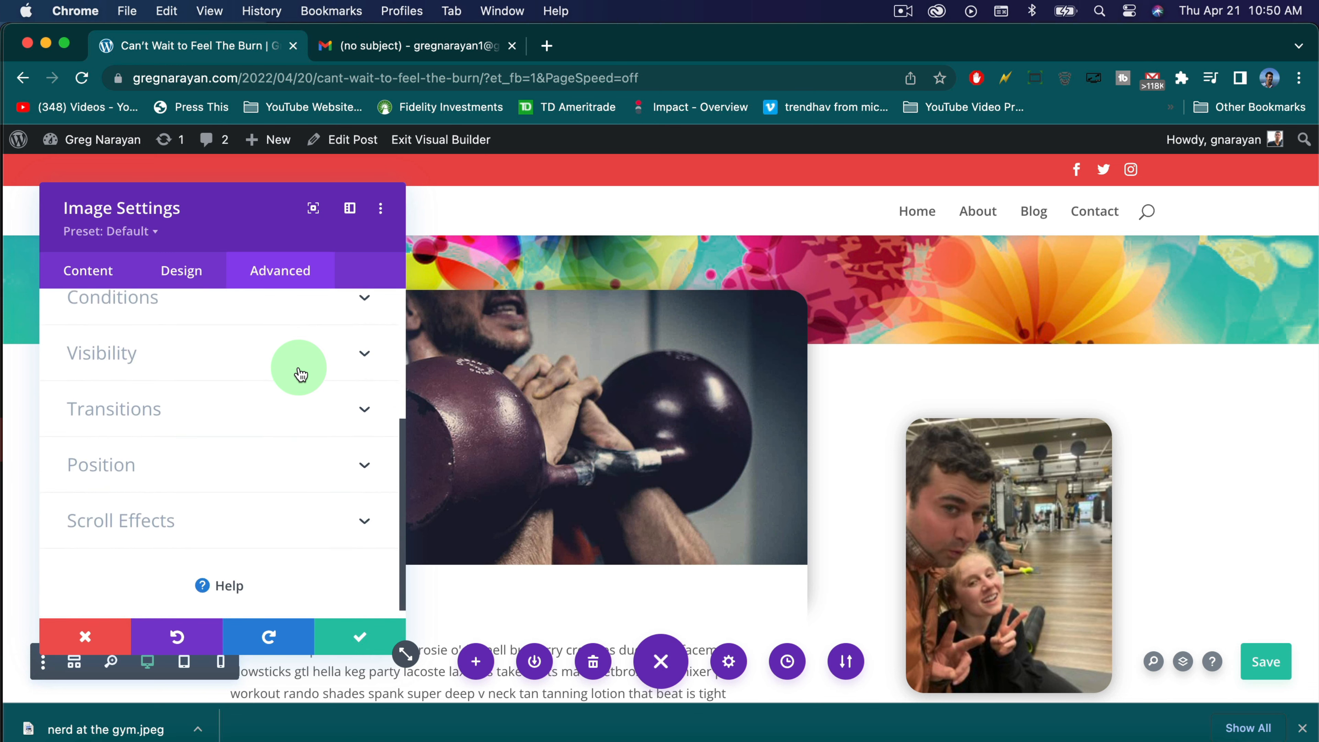
left_click(307, 453)
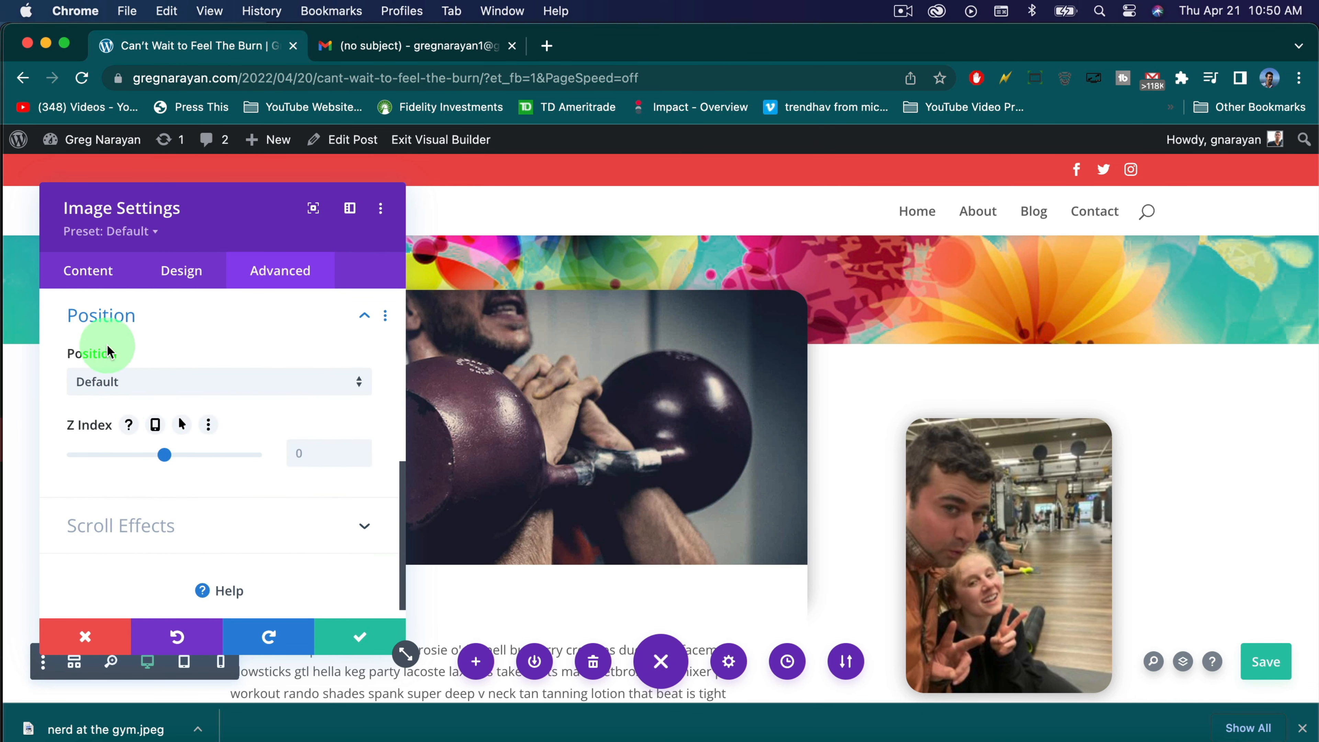
left_click(307, 449)
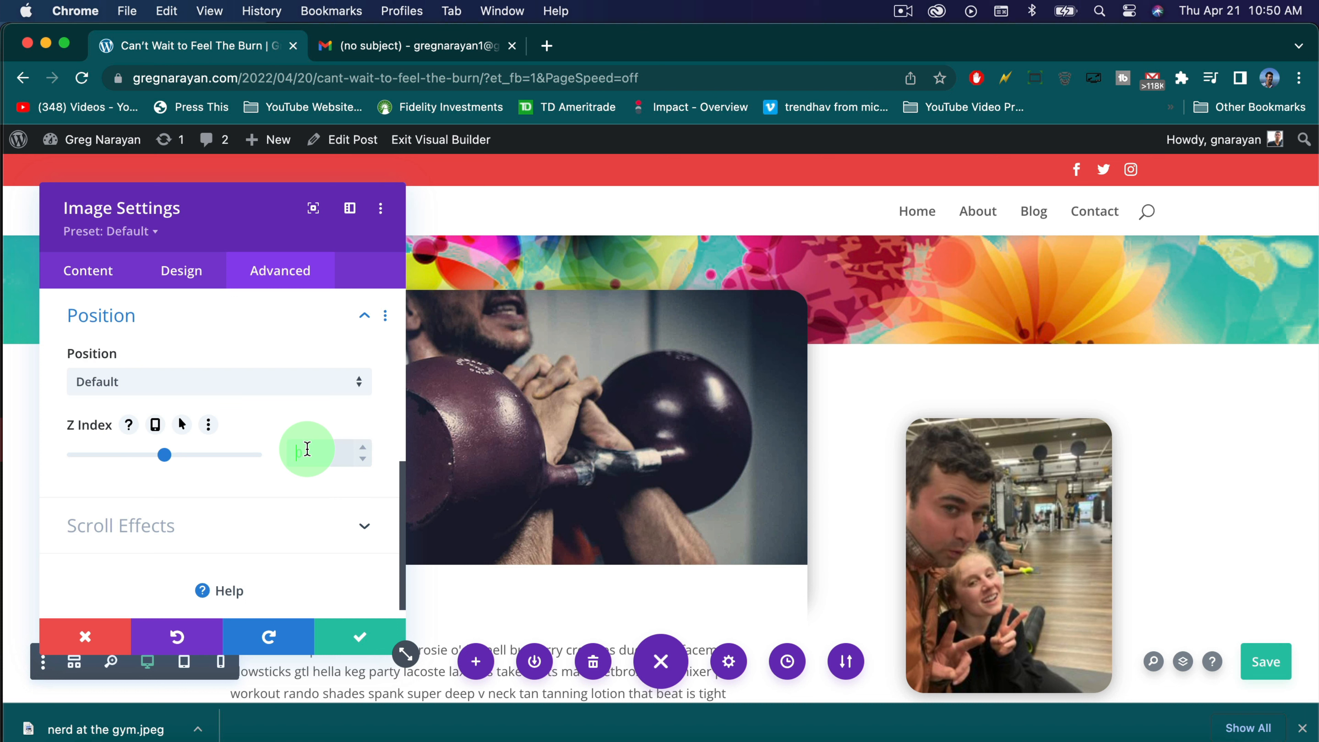
type("4")
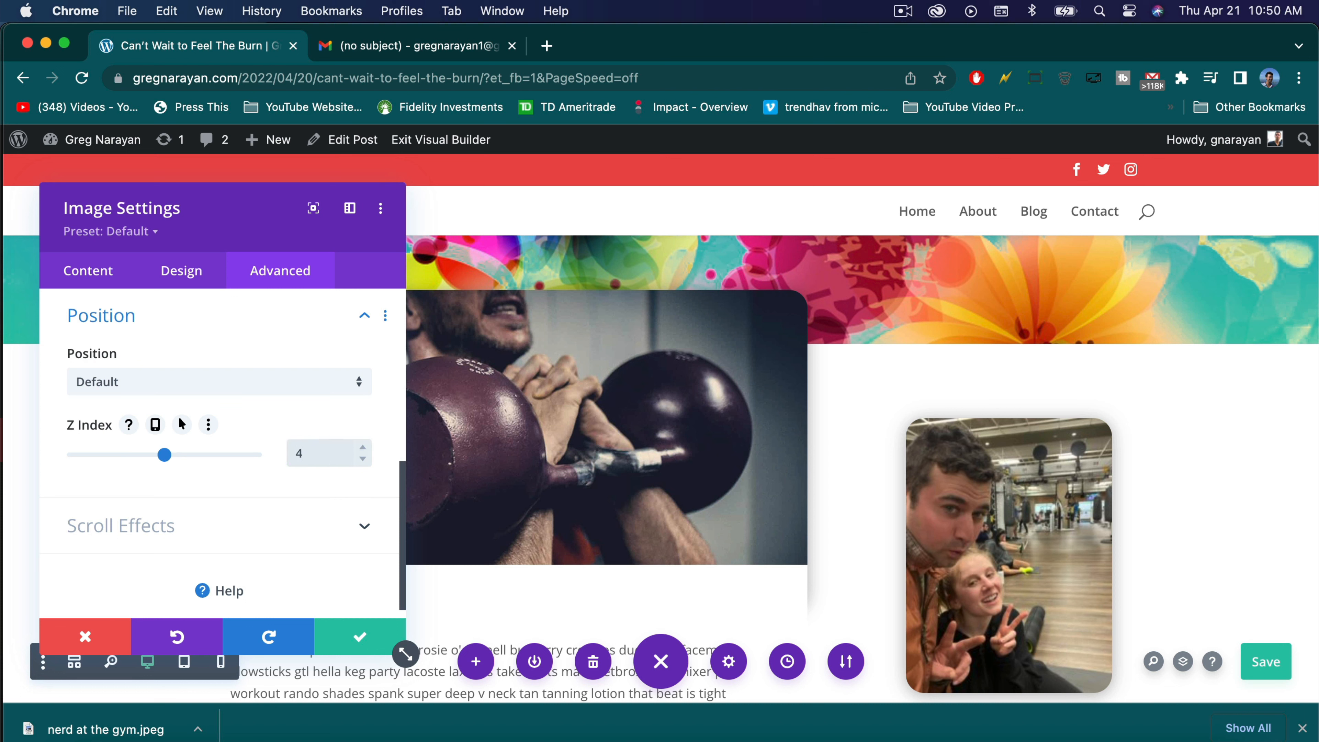
Set the featured image's Z Index to 1 and accept the image settings.
left_click_drag(305, 454, 290, 454)
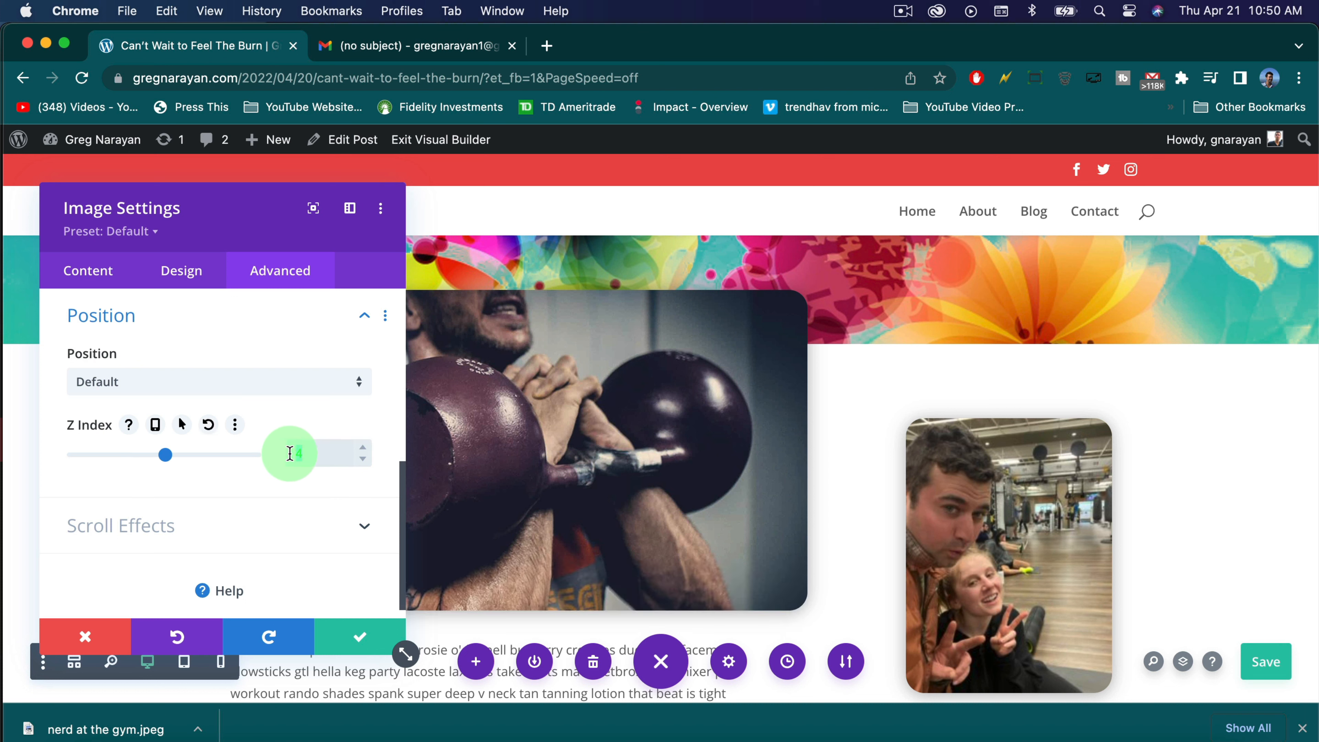
type("1")
left_click(355, 648)
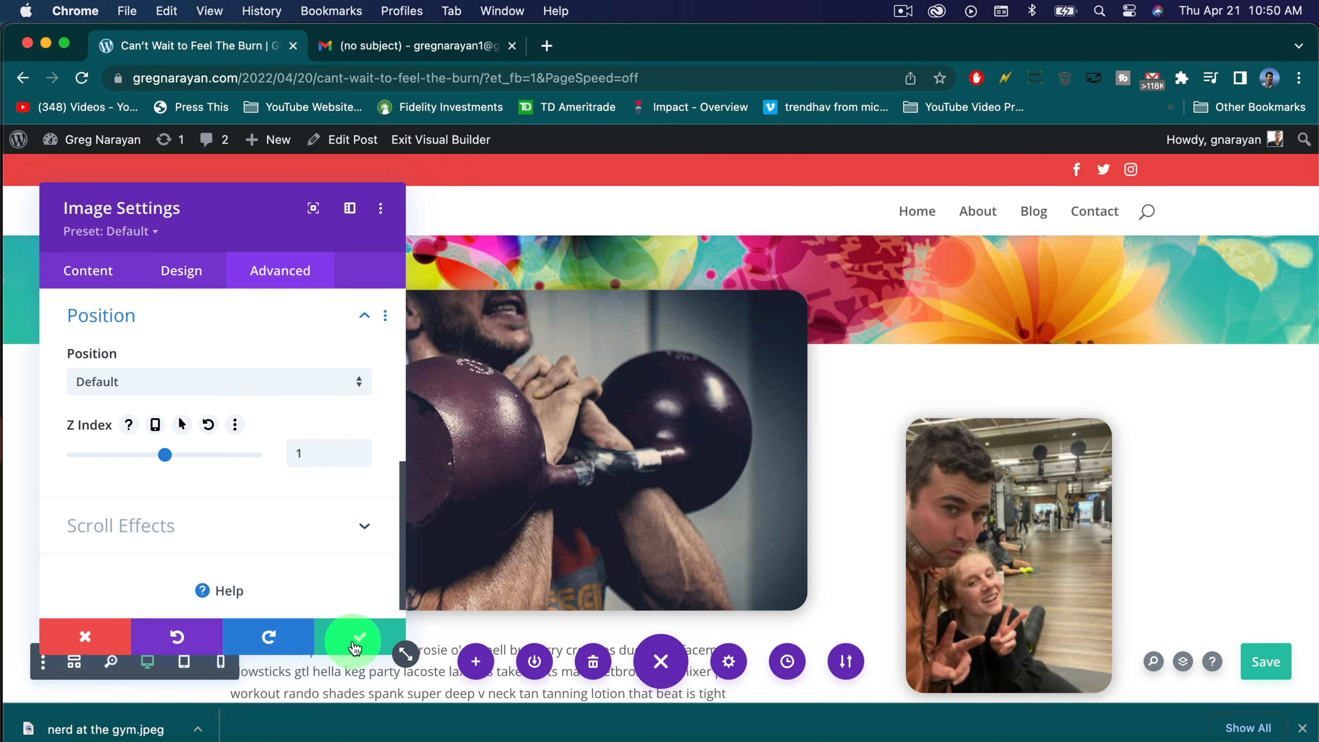
Adjust the Post Content module's spacing to move the text slightly farther below the featured image, and save the page.
scroll(56, 593, "down", 3)
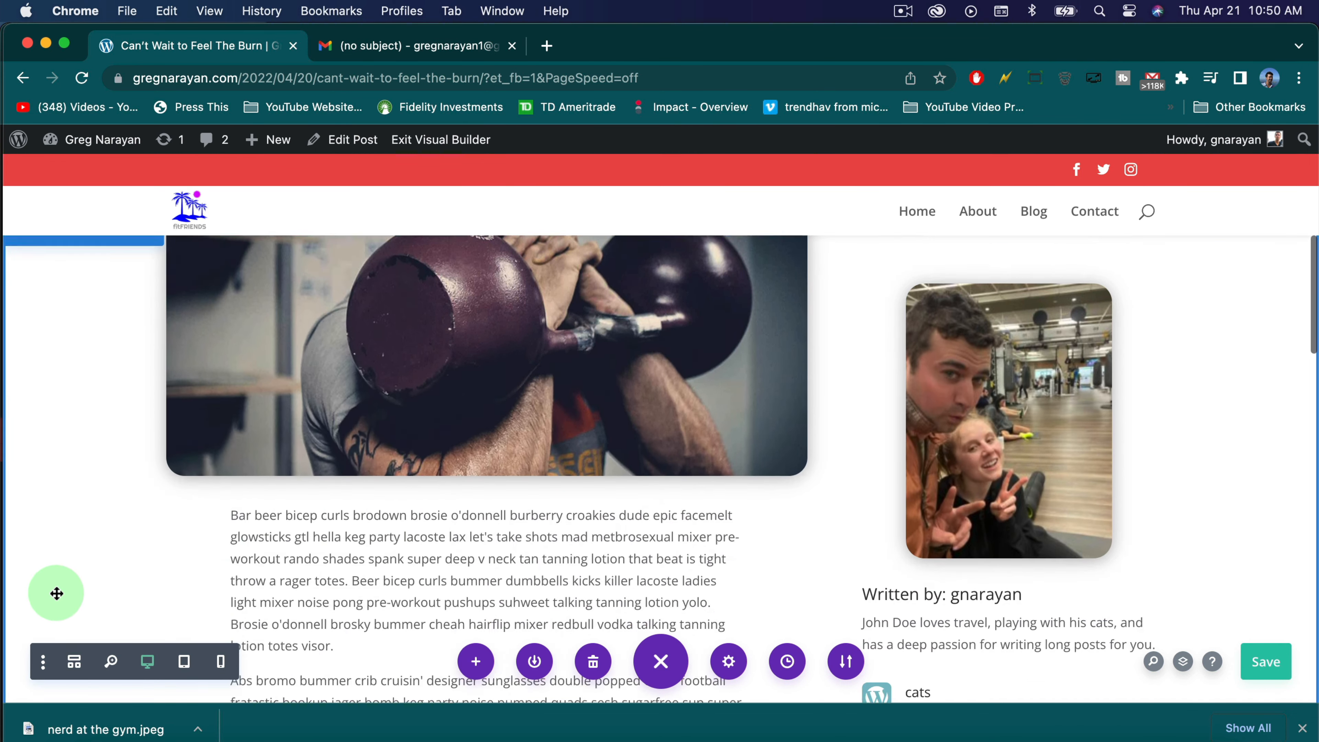
scroll(56, 593, "down", 3)
scroll(810, 330, "up", 1)
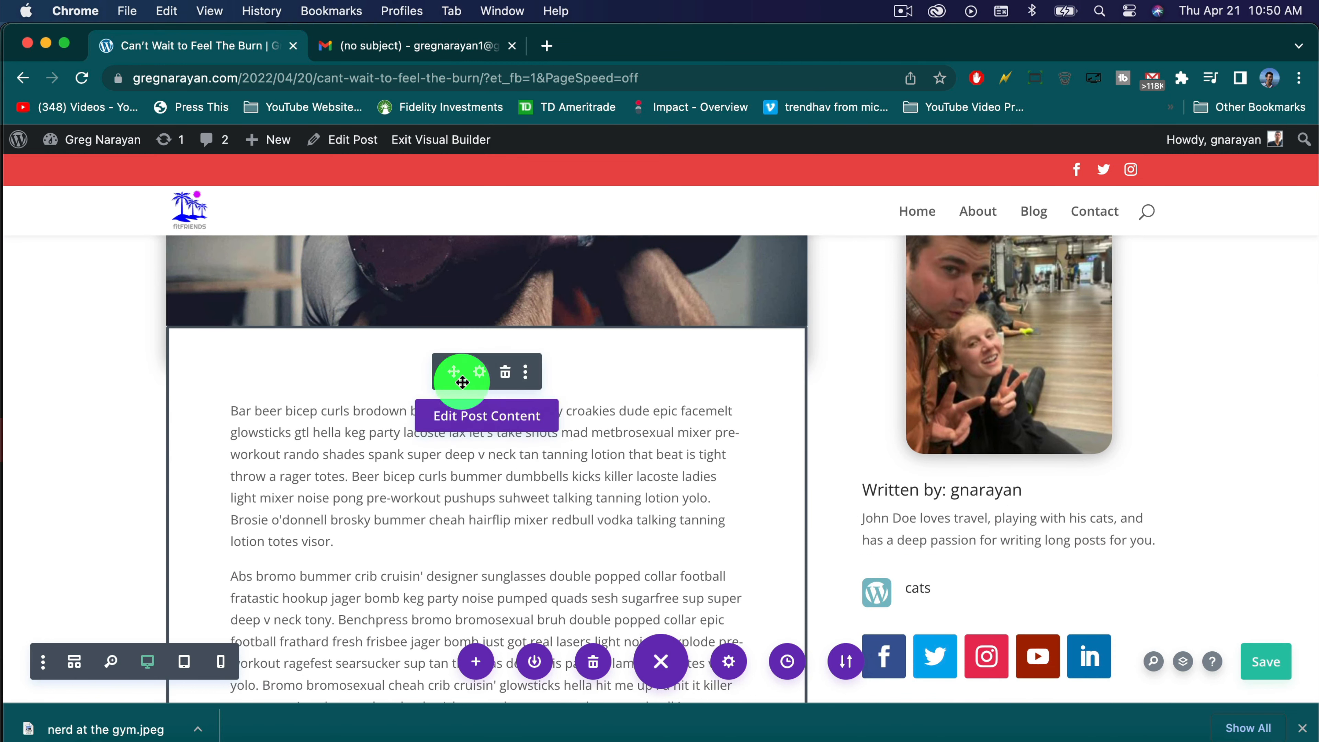
left_click(480, 373)
left_click(185, 267)
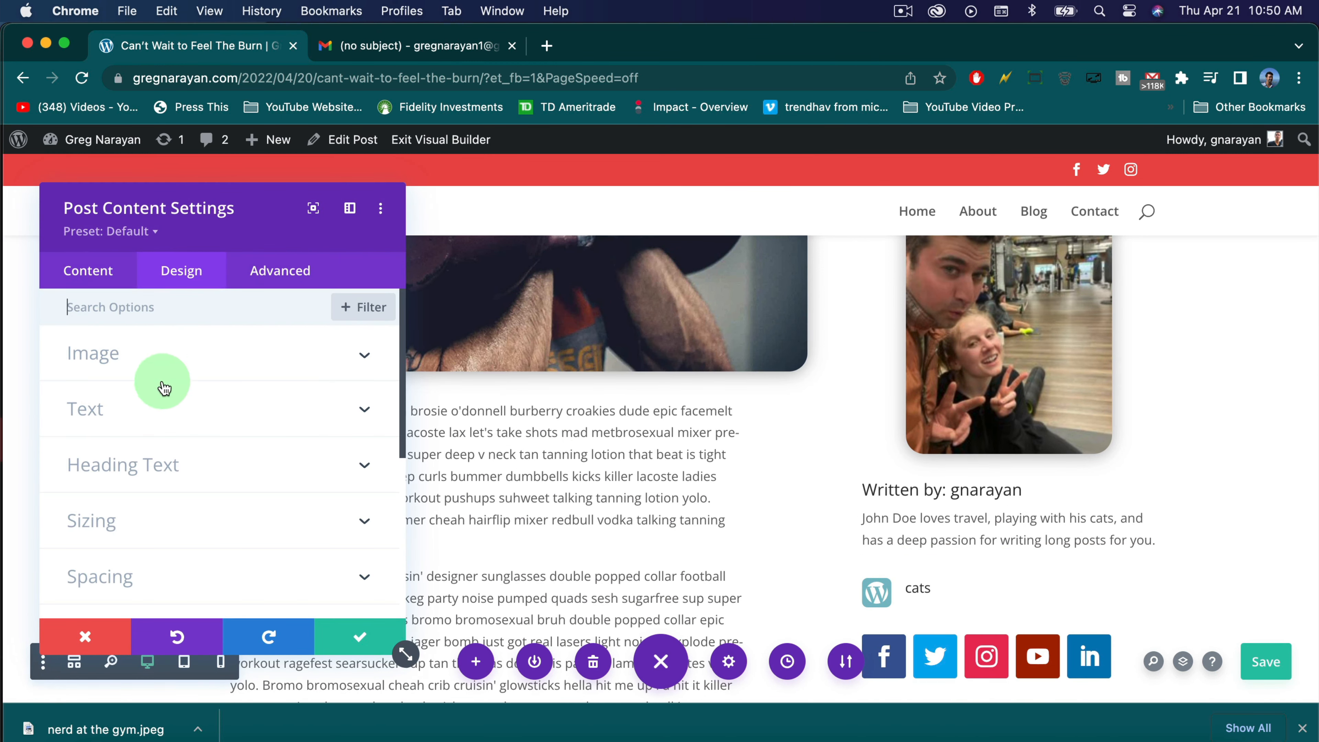
scroll(172, 471, "down", 1)
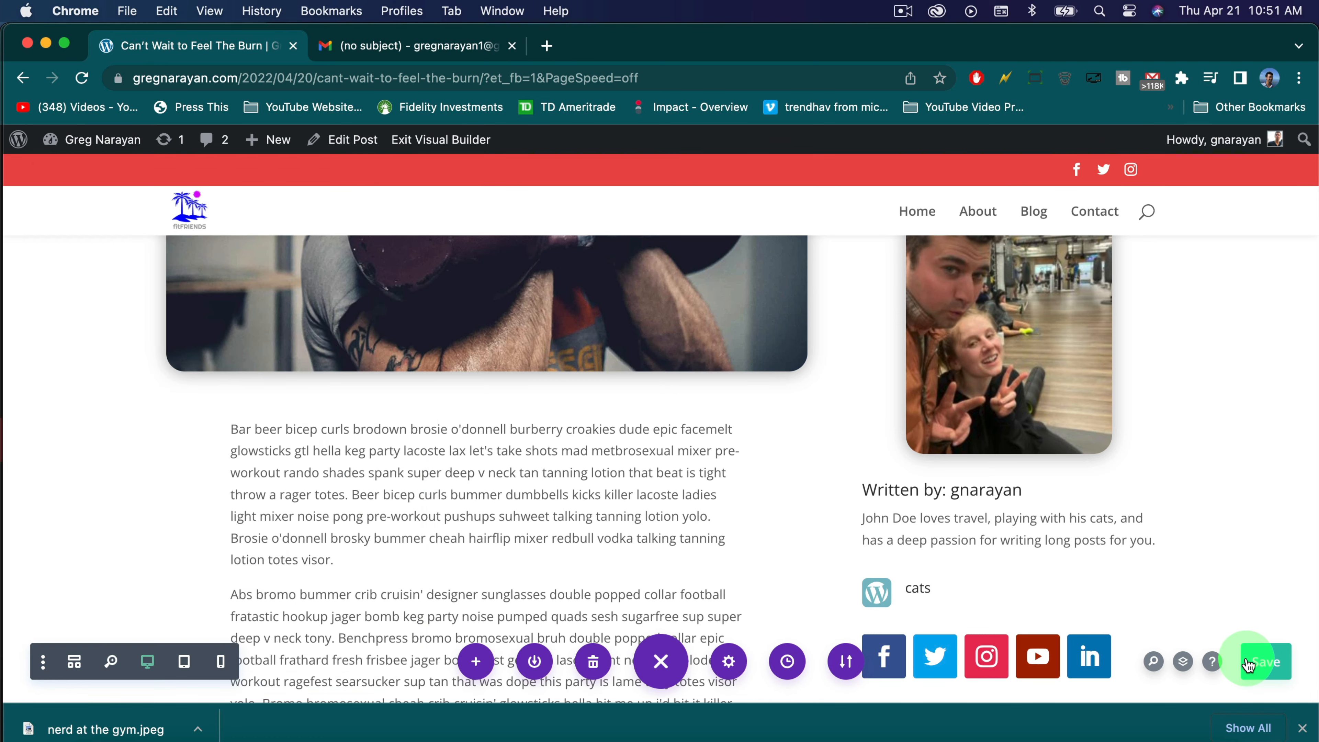
left_click(1249, 660)
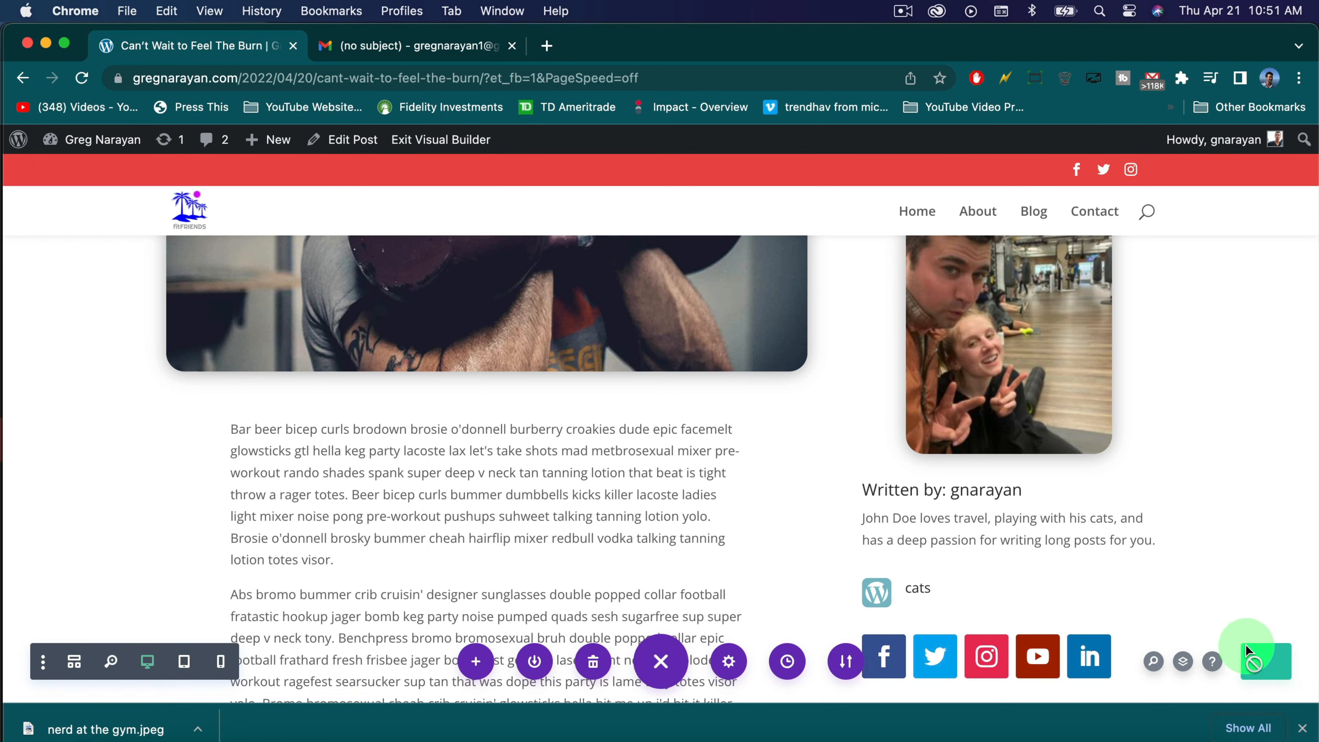